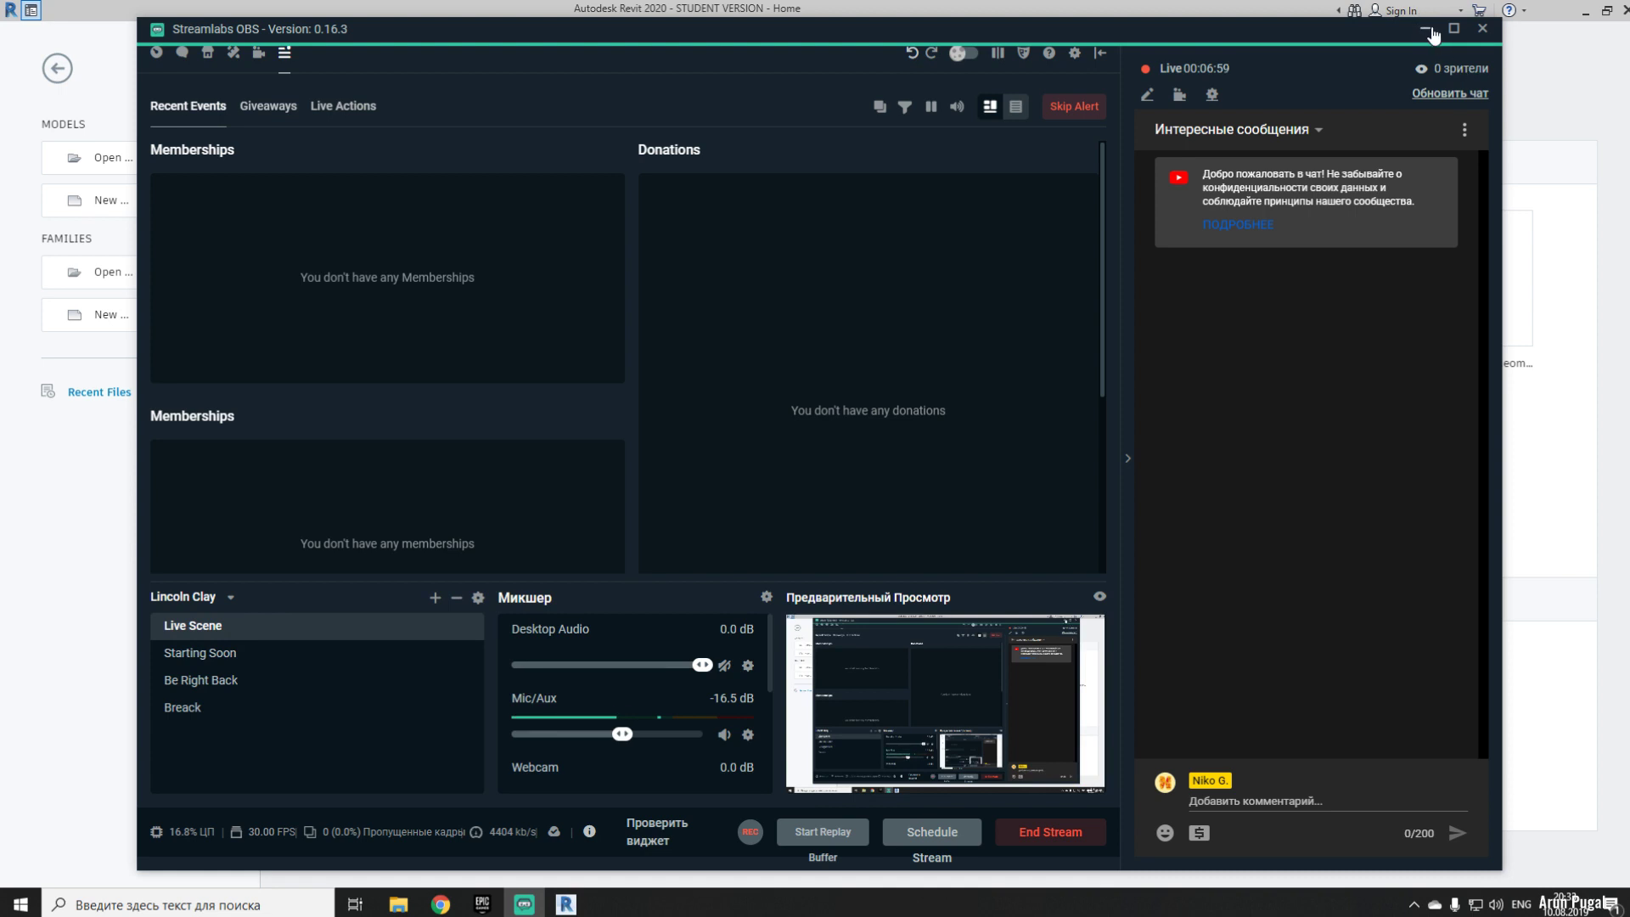
- Switch to Revit, open the Sample Architecture Project and display its default 3D view
key("alt+Tab")
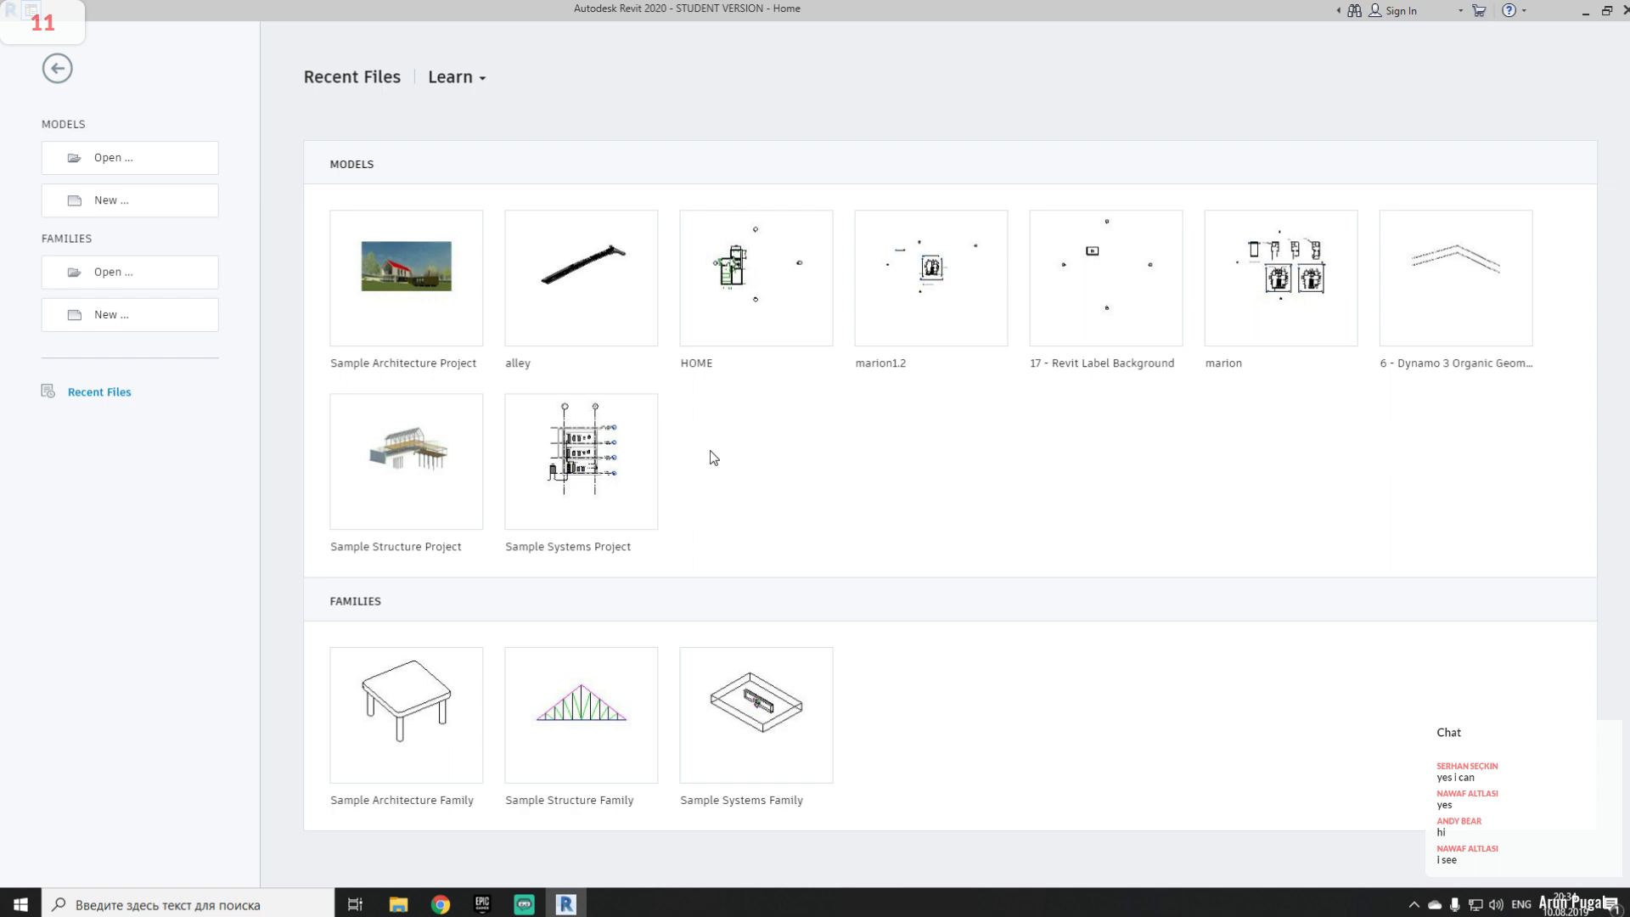
left_click(425, 263)
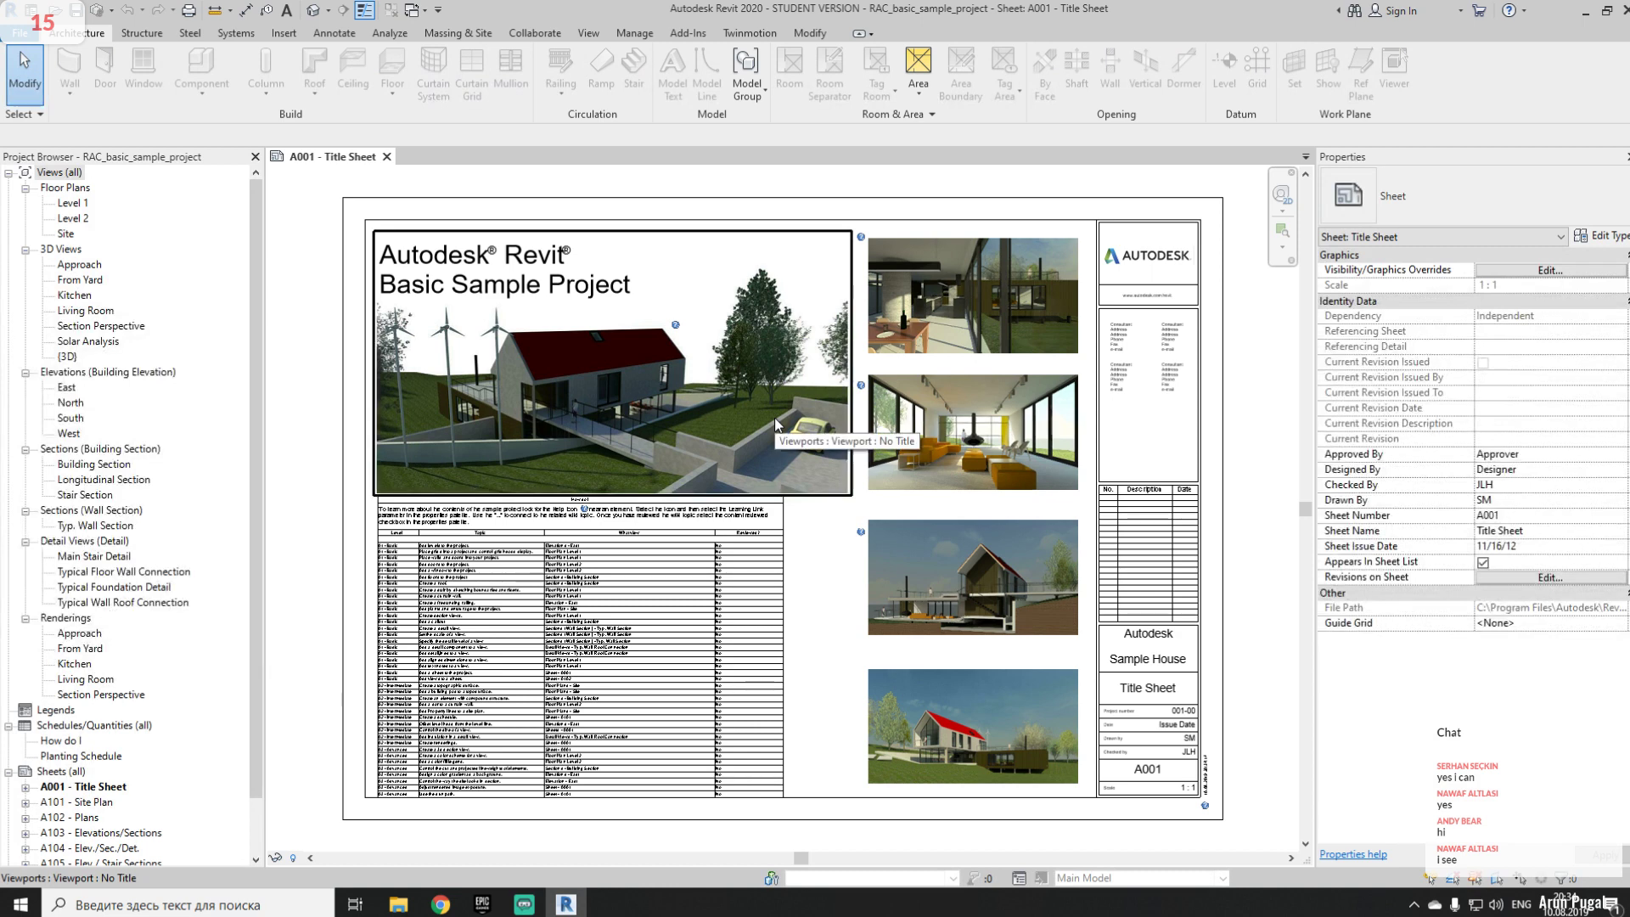
left_click(313, 9)
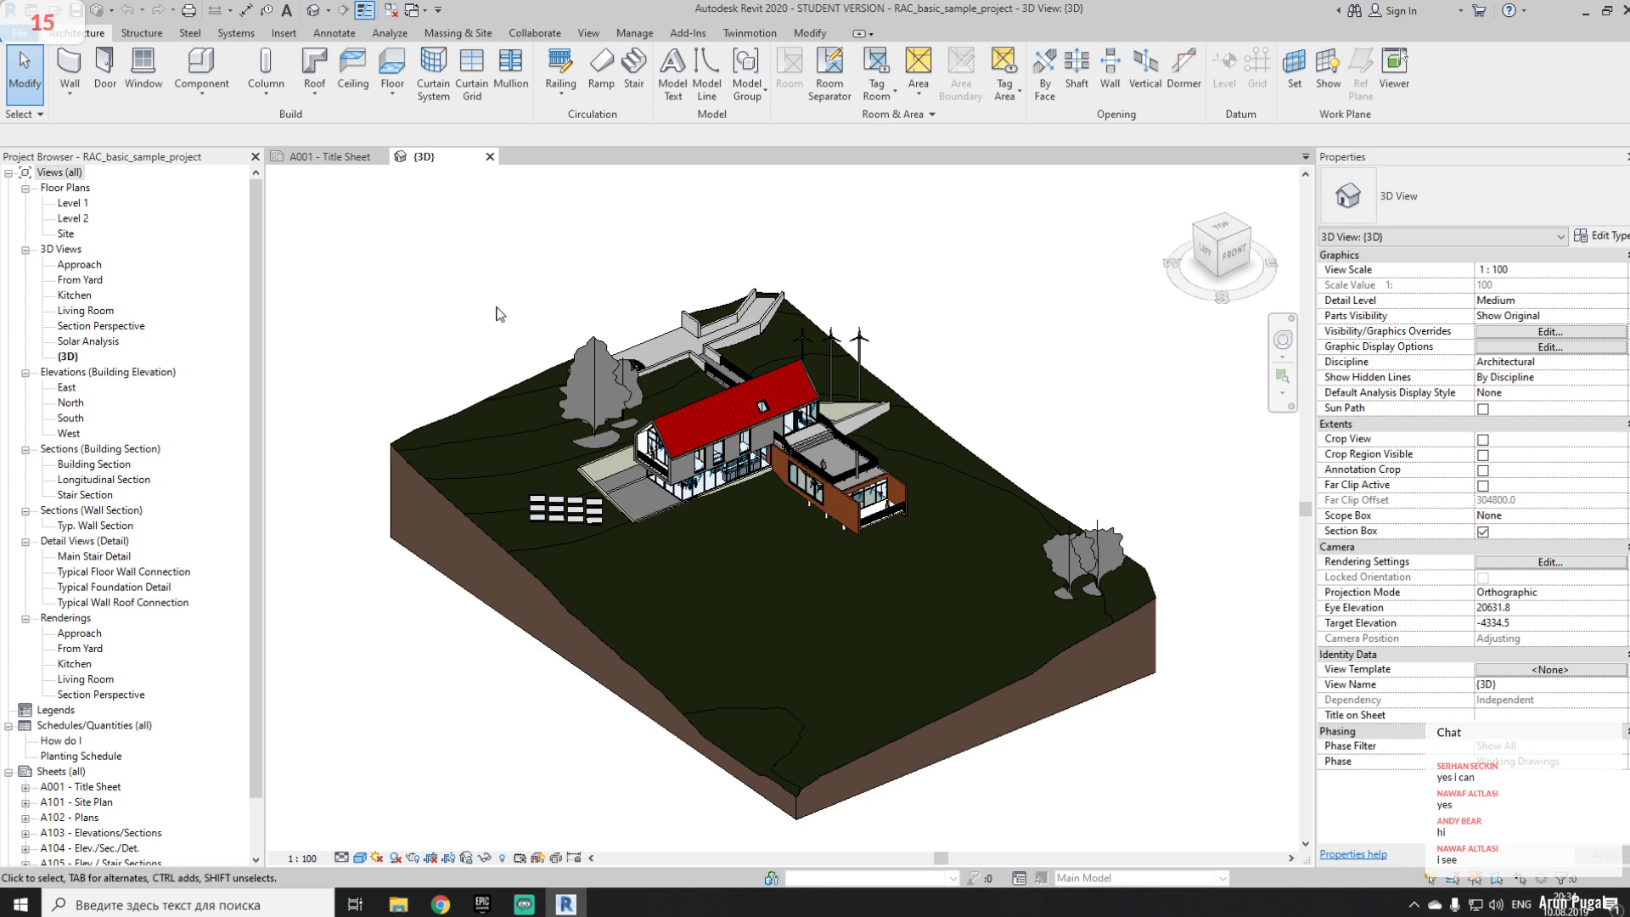
scroll(793, 584, "up", 3)
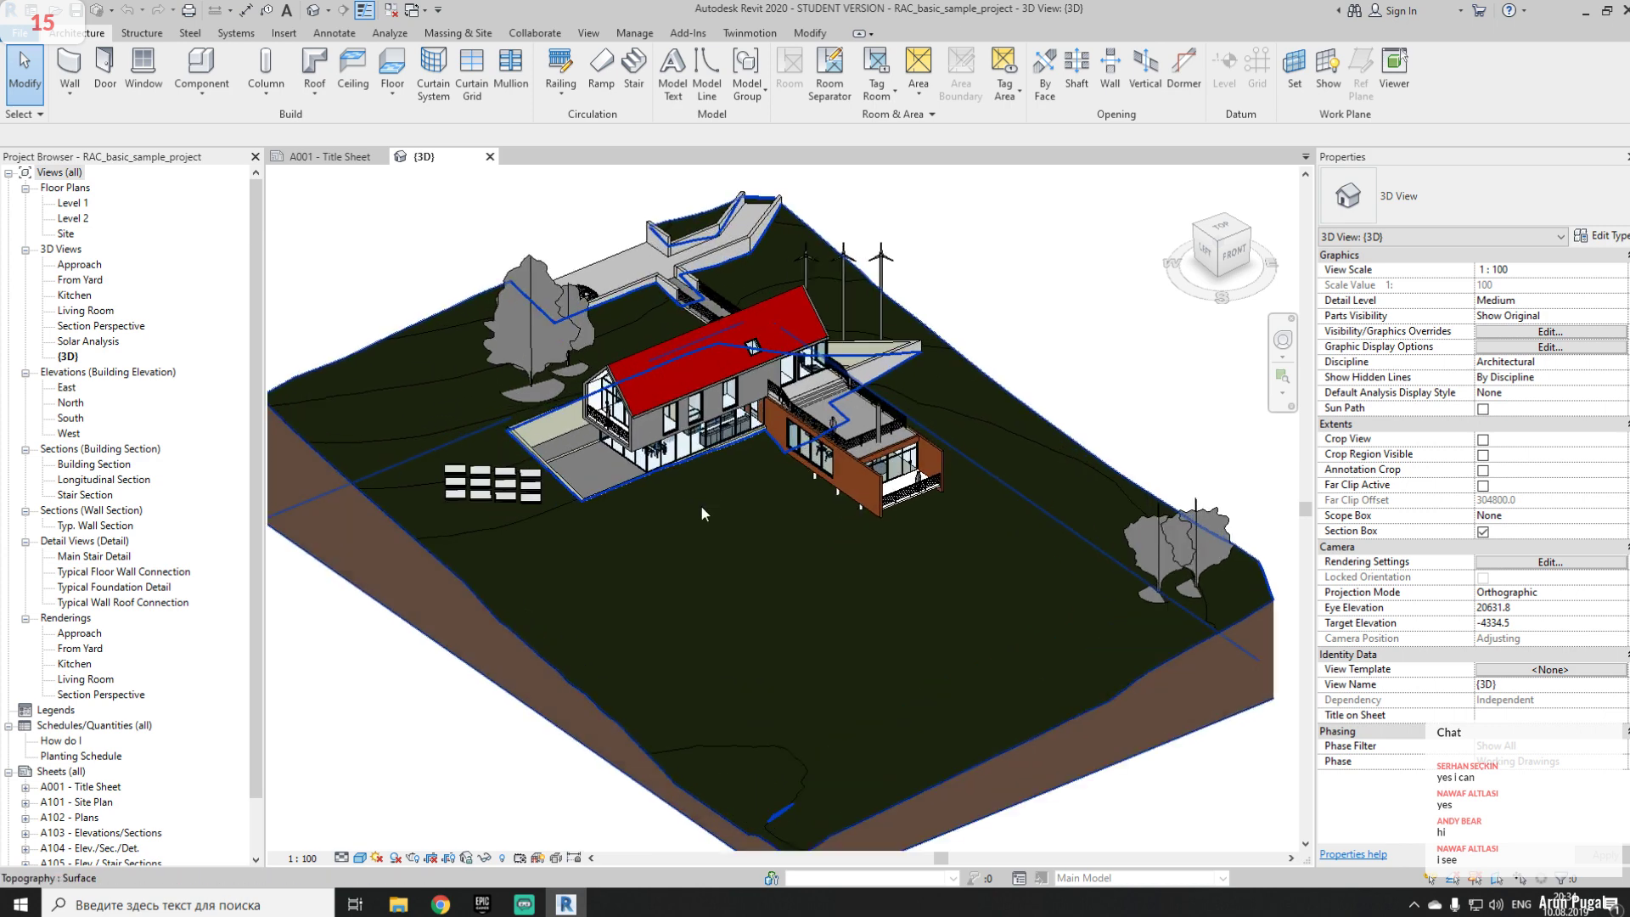
middle_click_drag(702, 505, 735, 493)
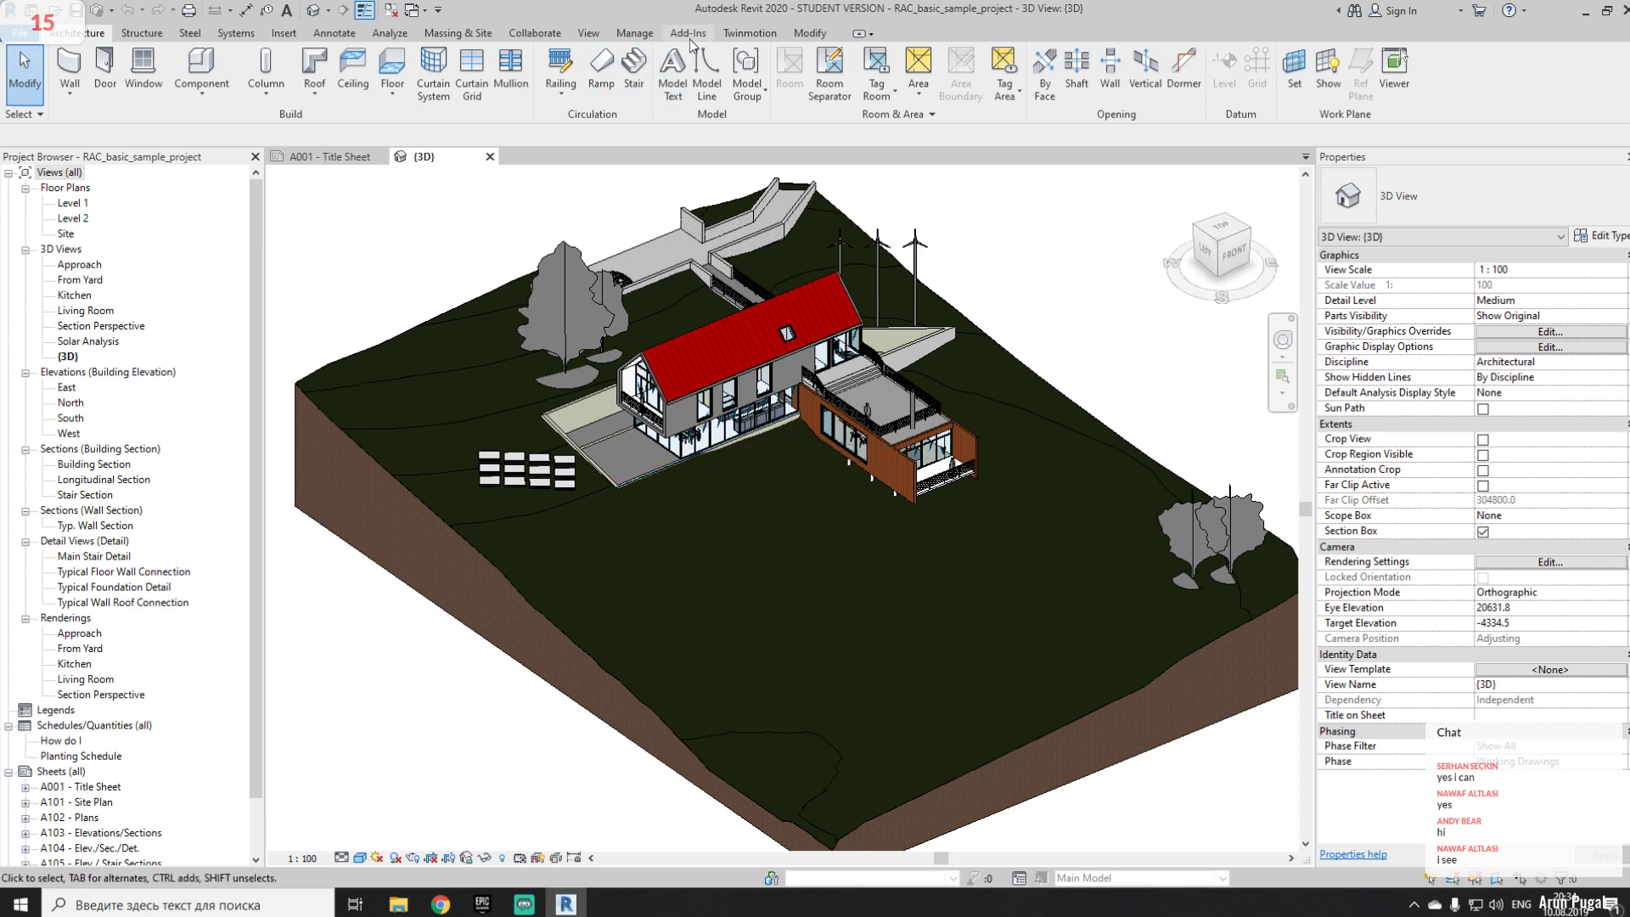
- Bring up the add-in tools that include the Unreal Datasmith 3D view export
left_click(689, 34)
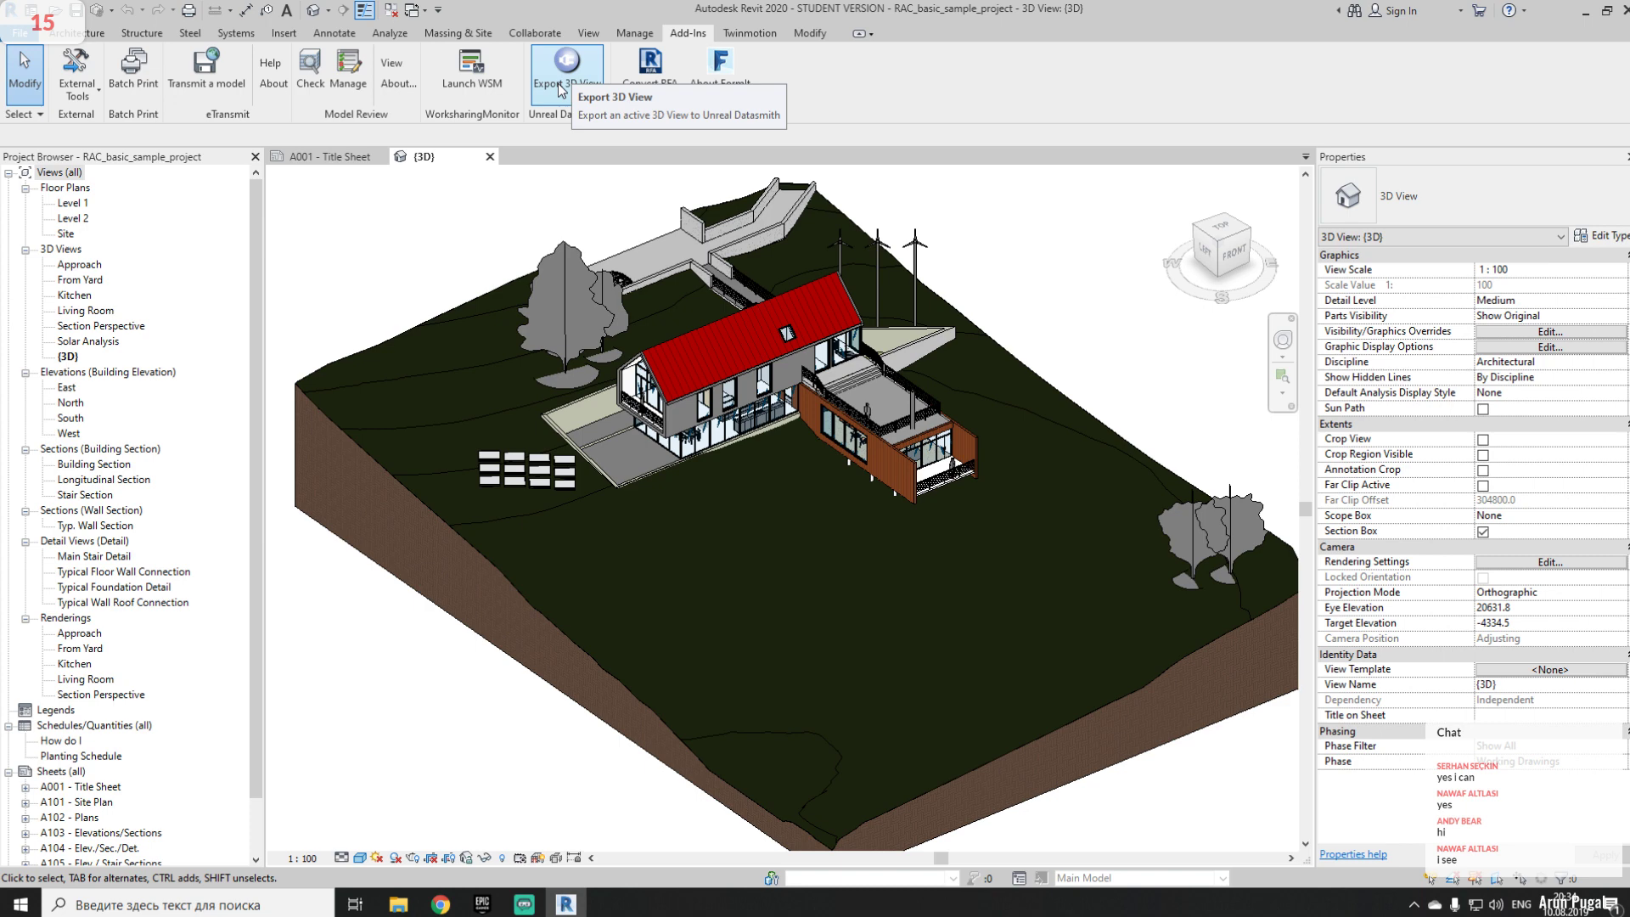
left_click(749, 33)
left_click(687, 34)
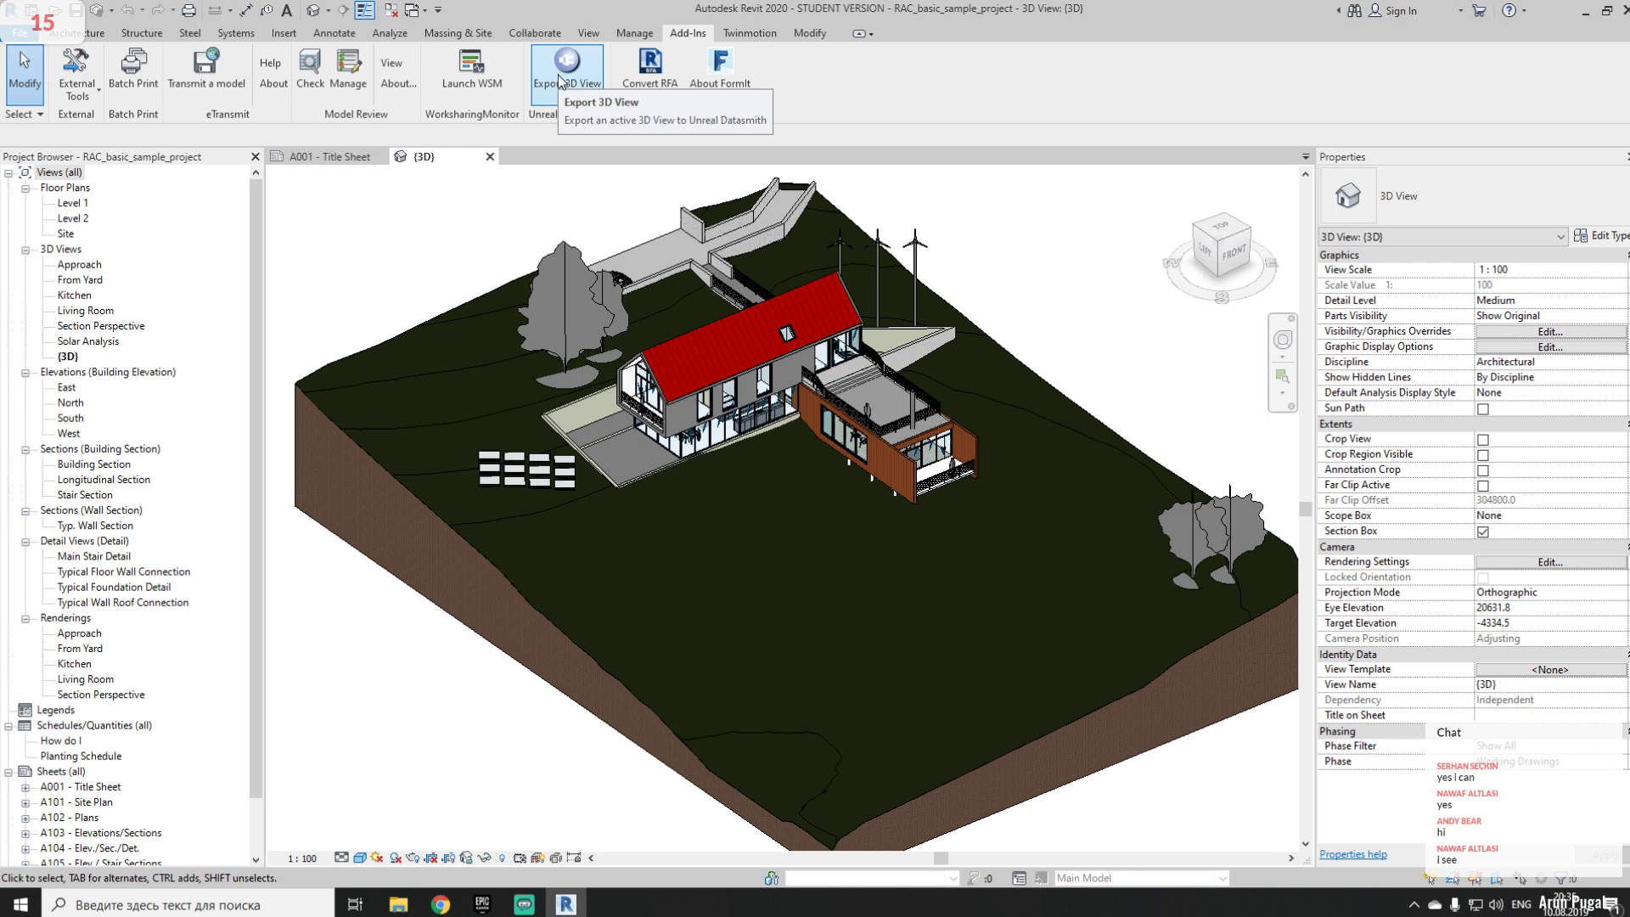
- Reset the 3D view's section box by disabling it and enabling it again
middle_click_drag(645, 408, 717, 407, "shift")
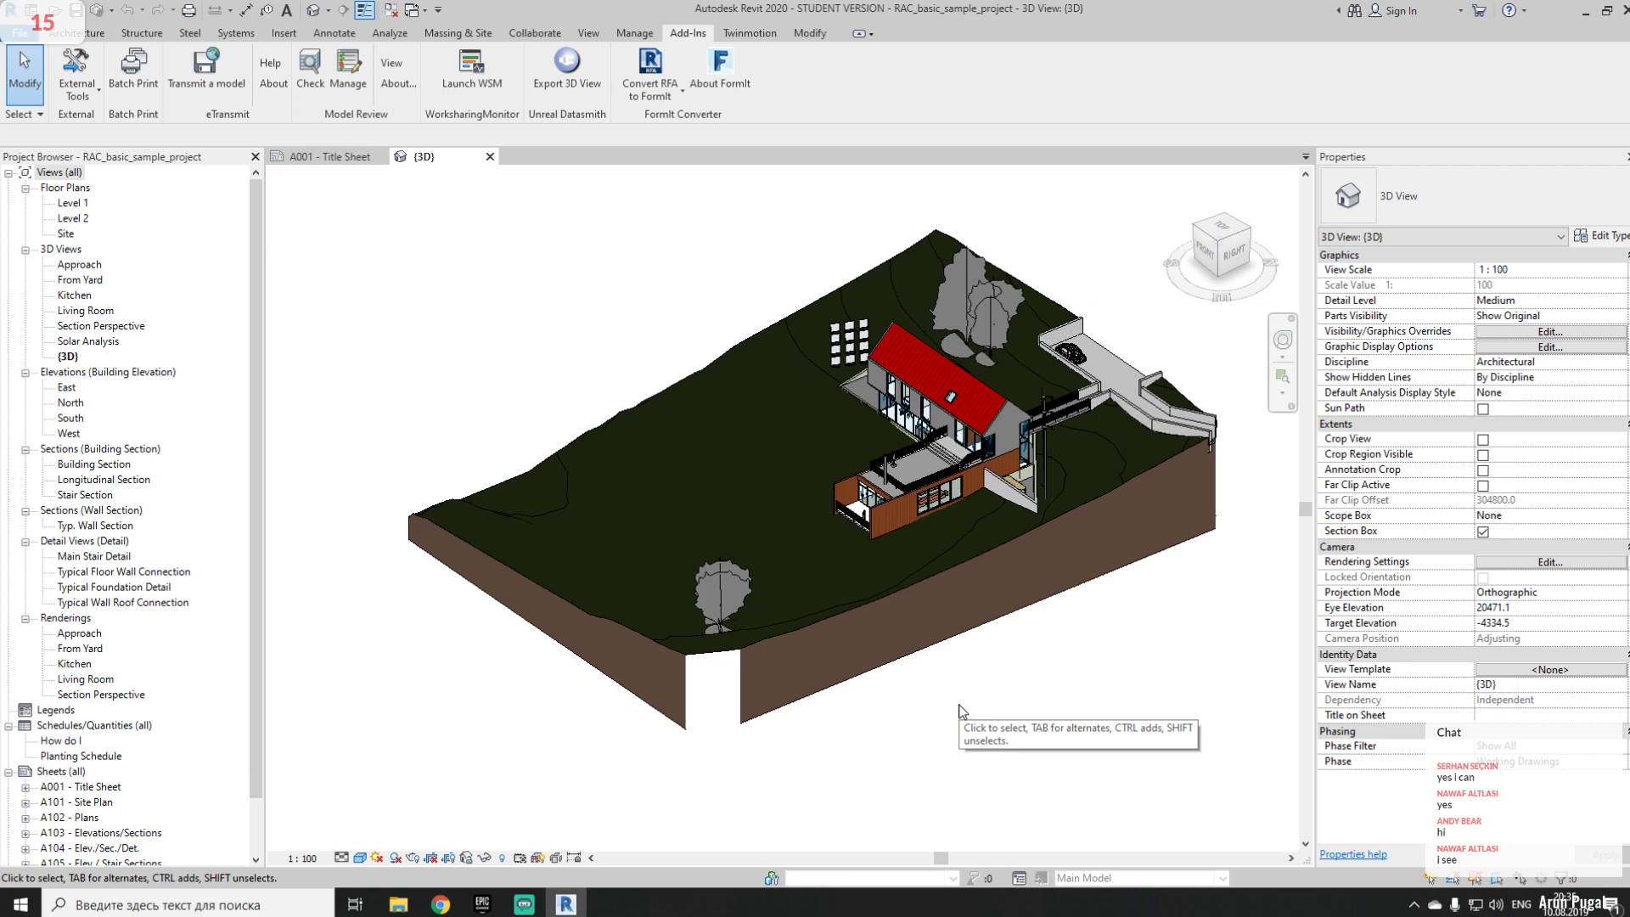
middle_click_drag(767, 680, 749, 673)
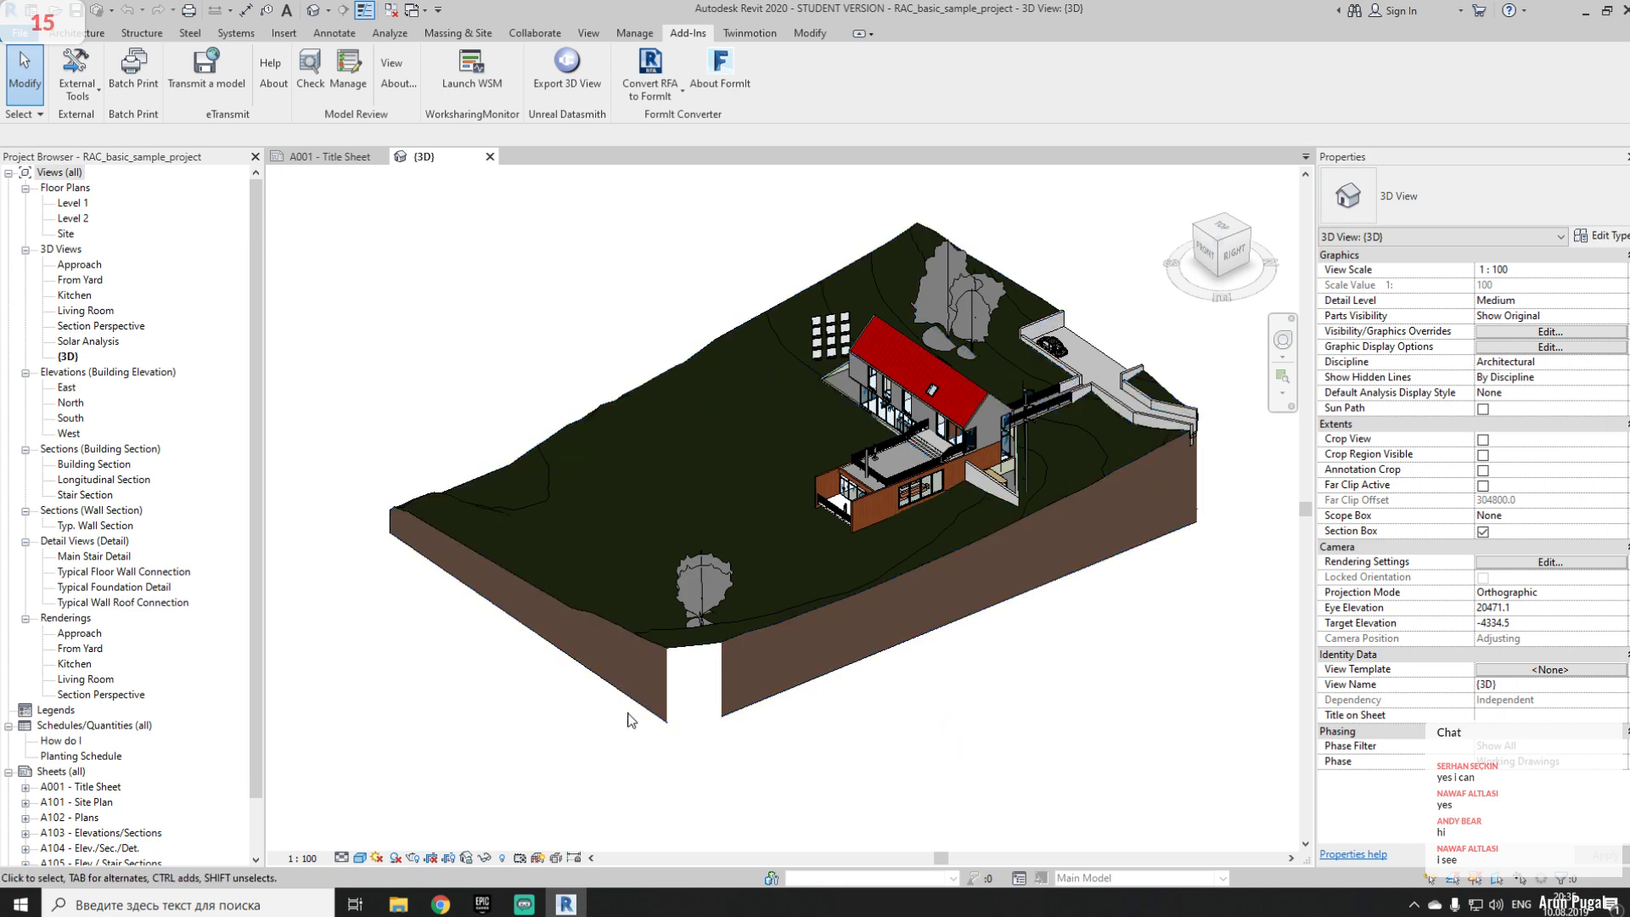
left_click(1483, 537)
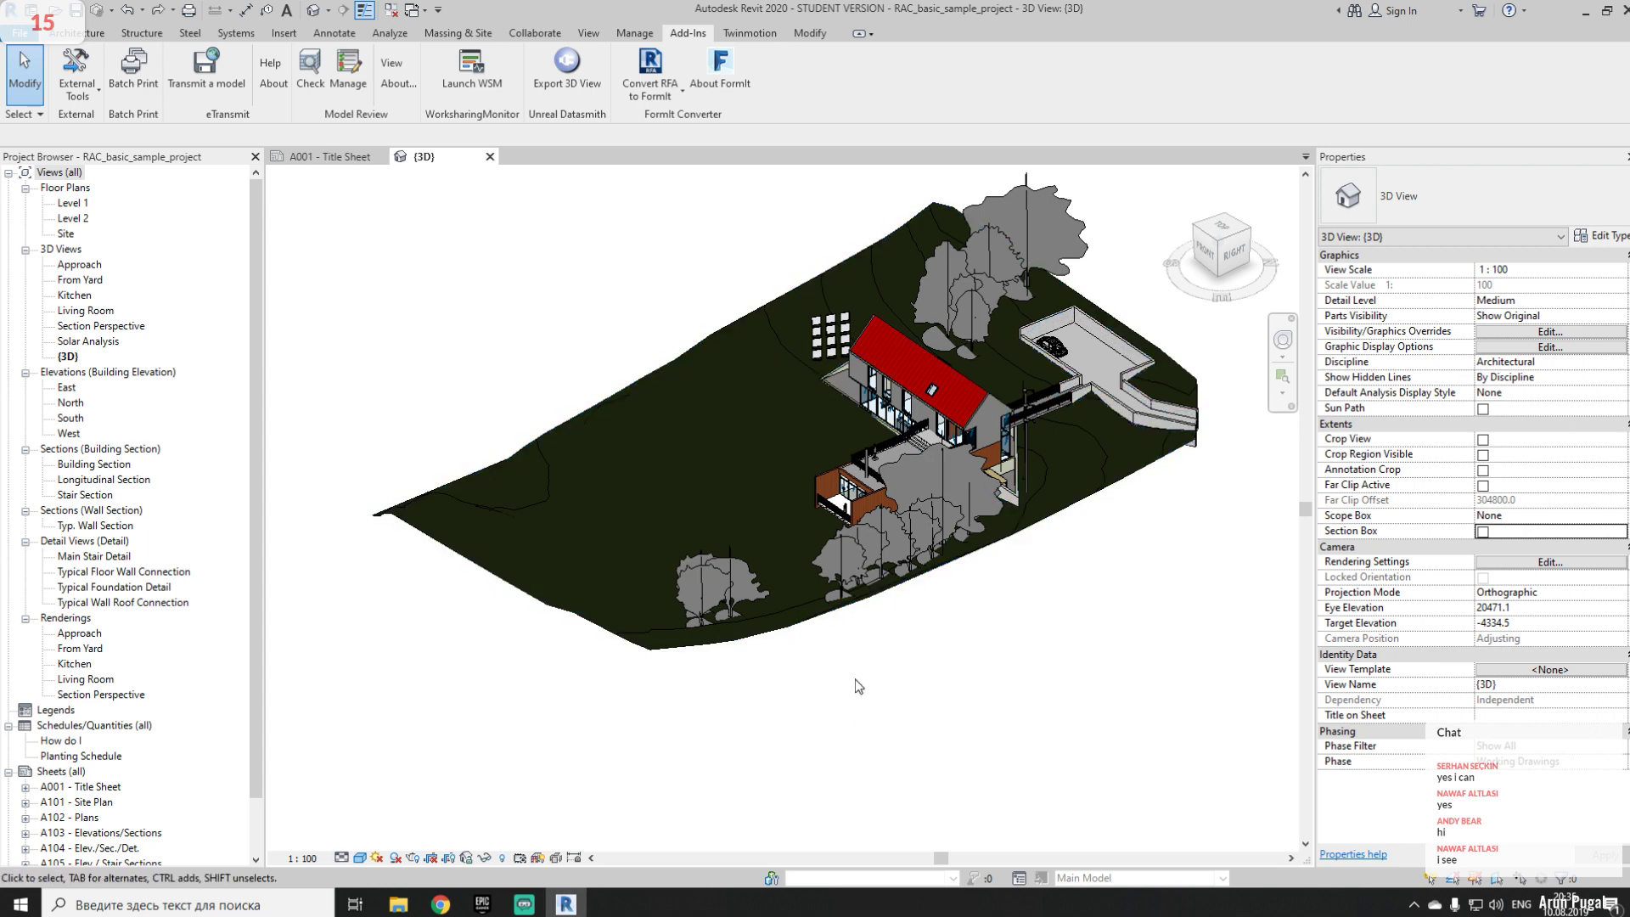
scroll(950, 676, "down", 2)
left_click(1482, 532)
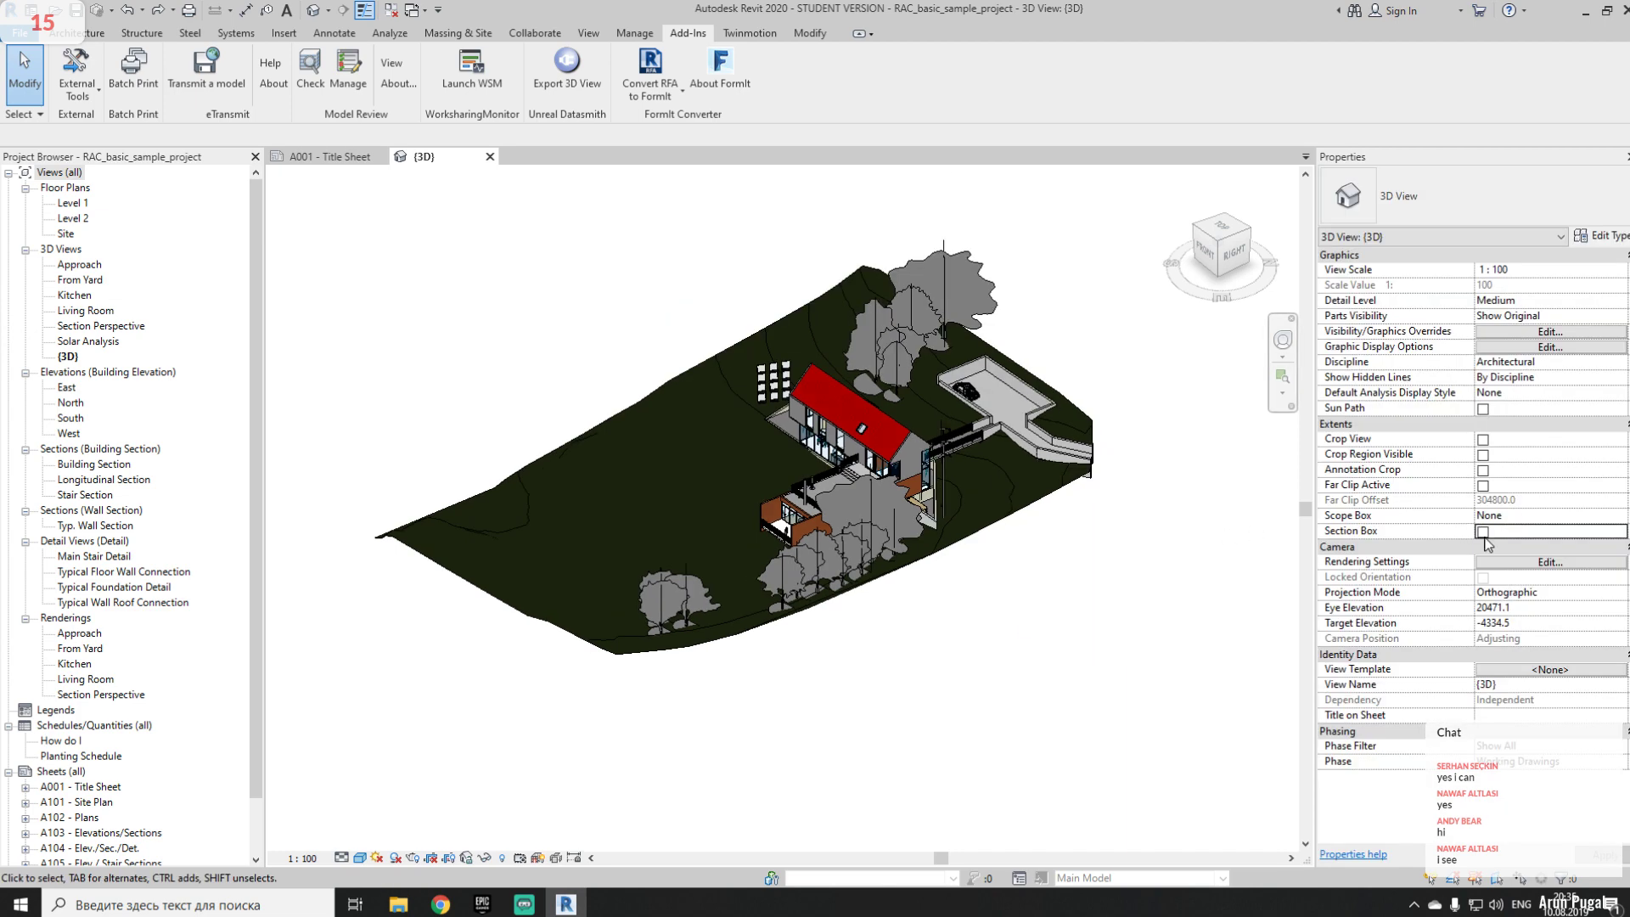
middle_click_drag(896, 628, 321, 314, "shift")
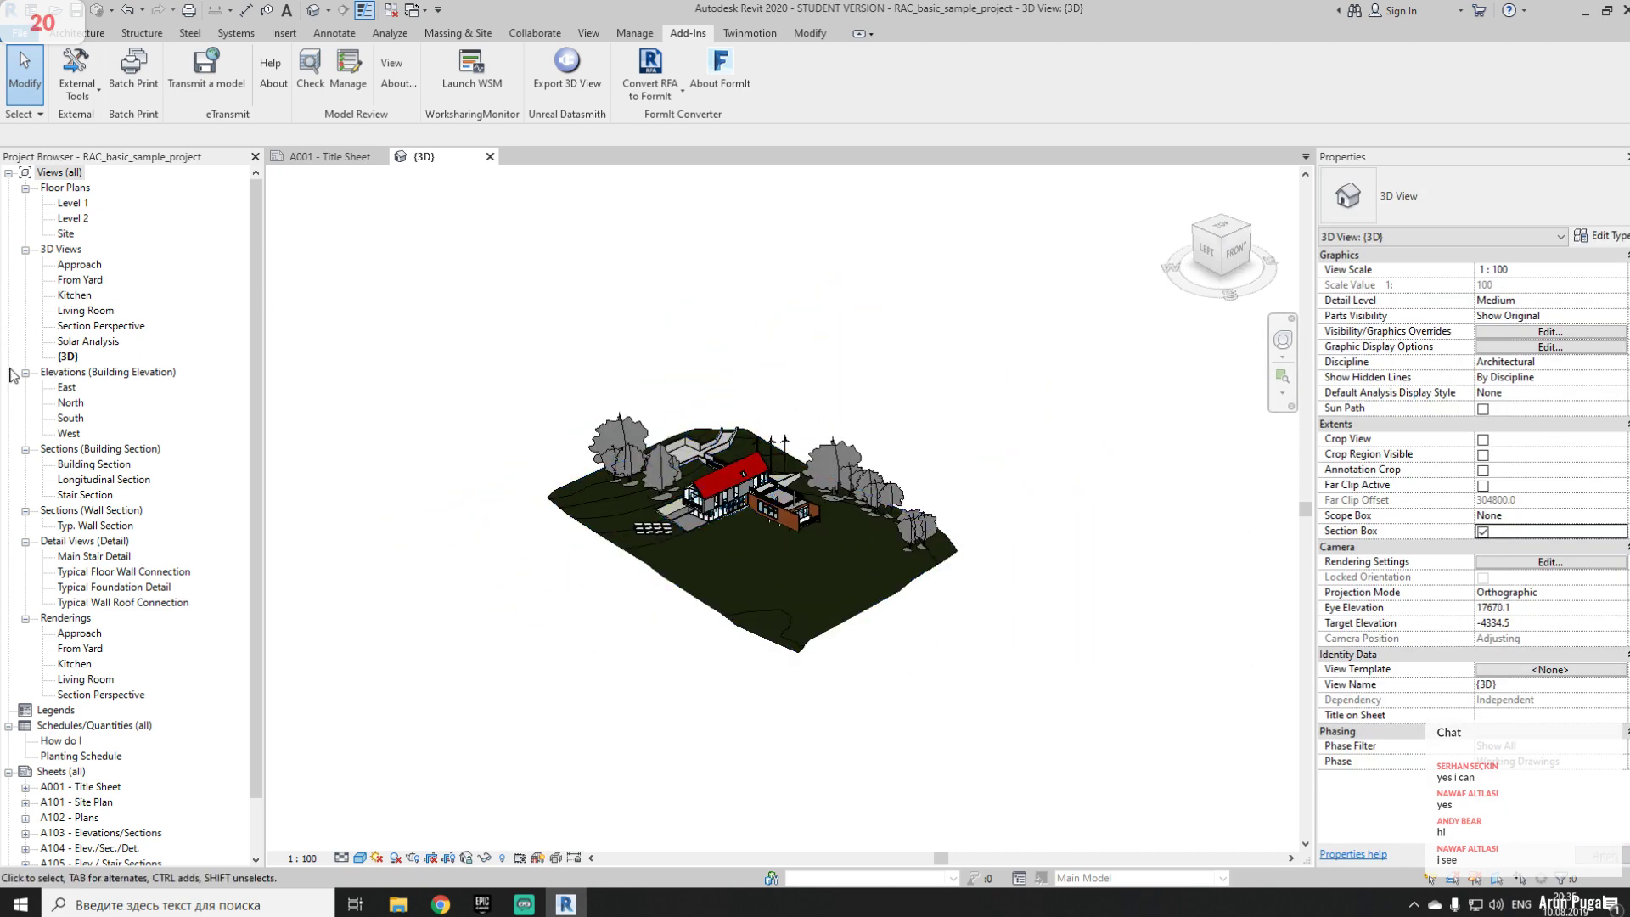
- Look at the Approach 3D view and return to the {3D} view
double_click(79, 264)
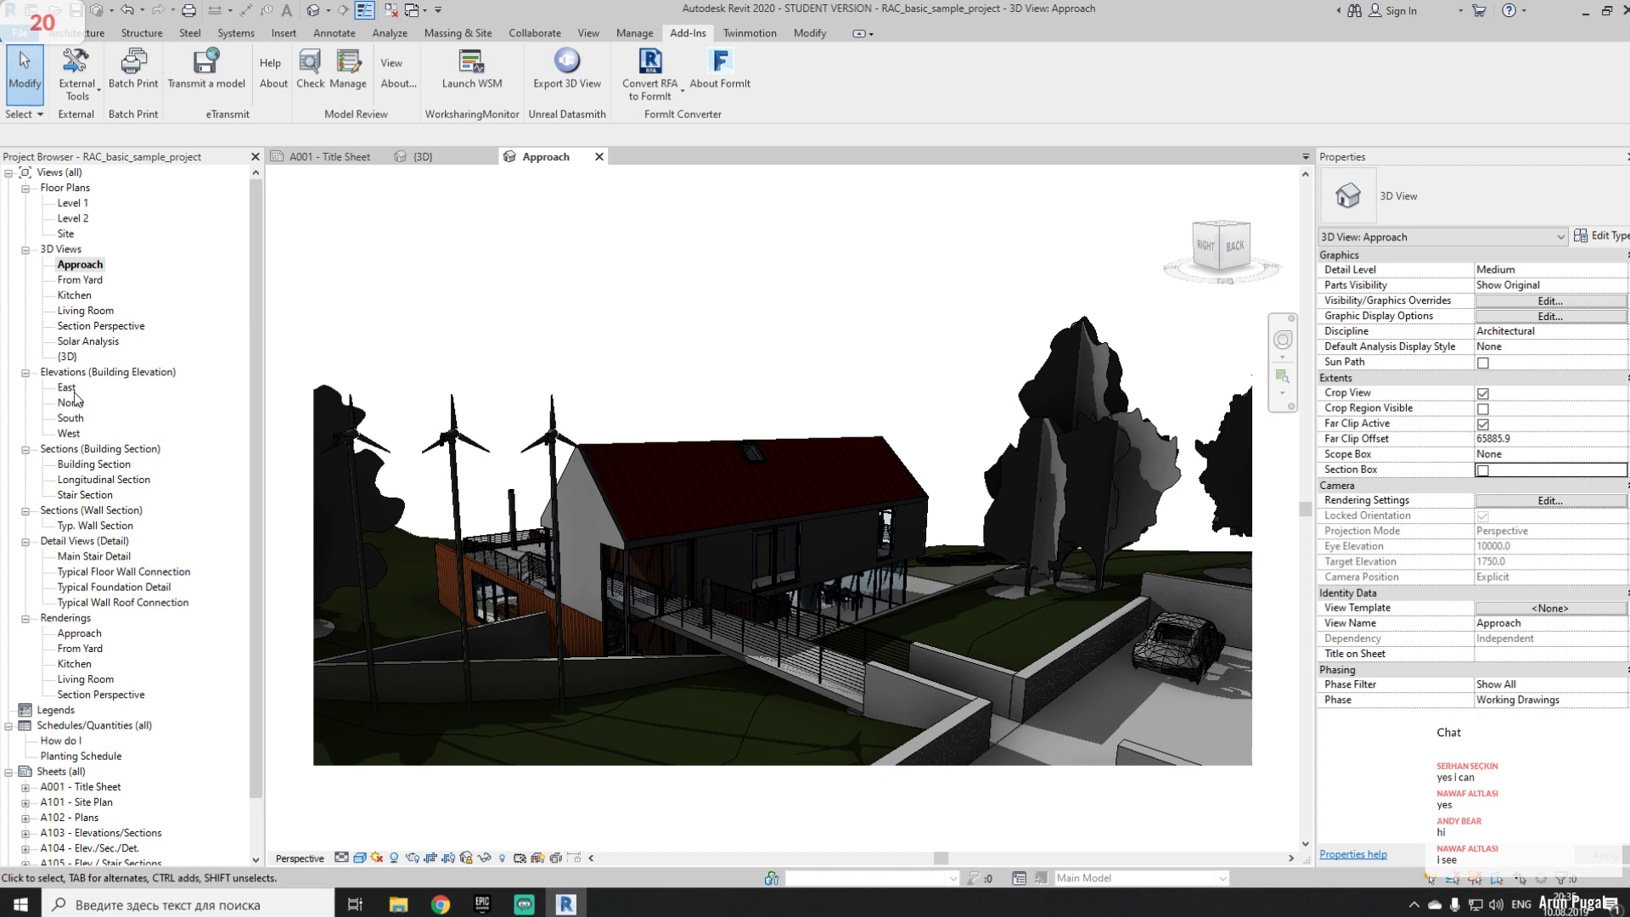
double_click(67, 357)
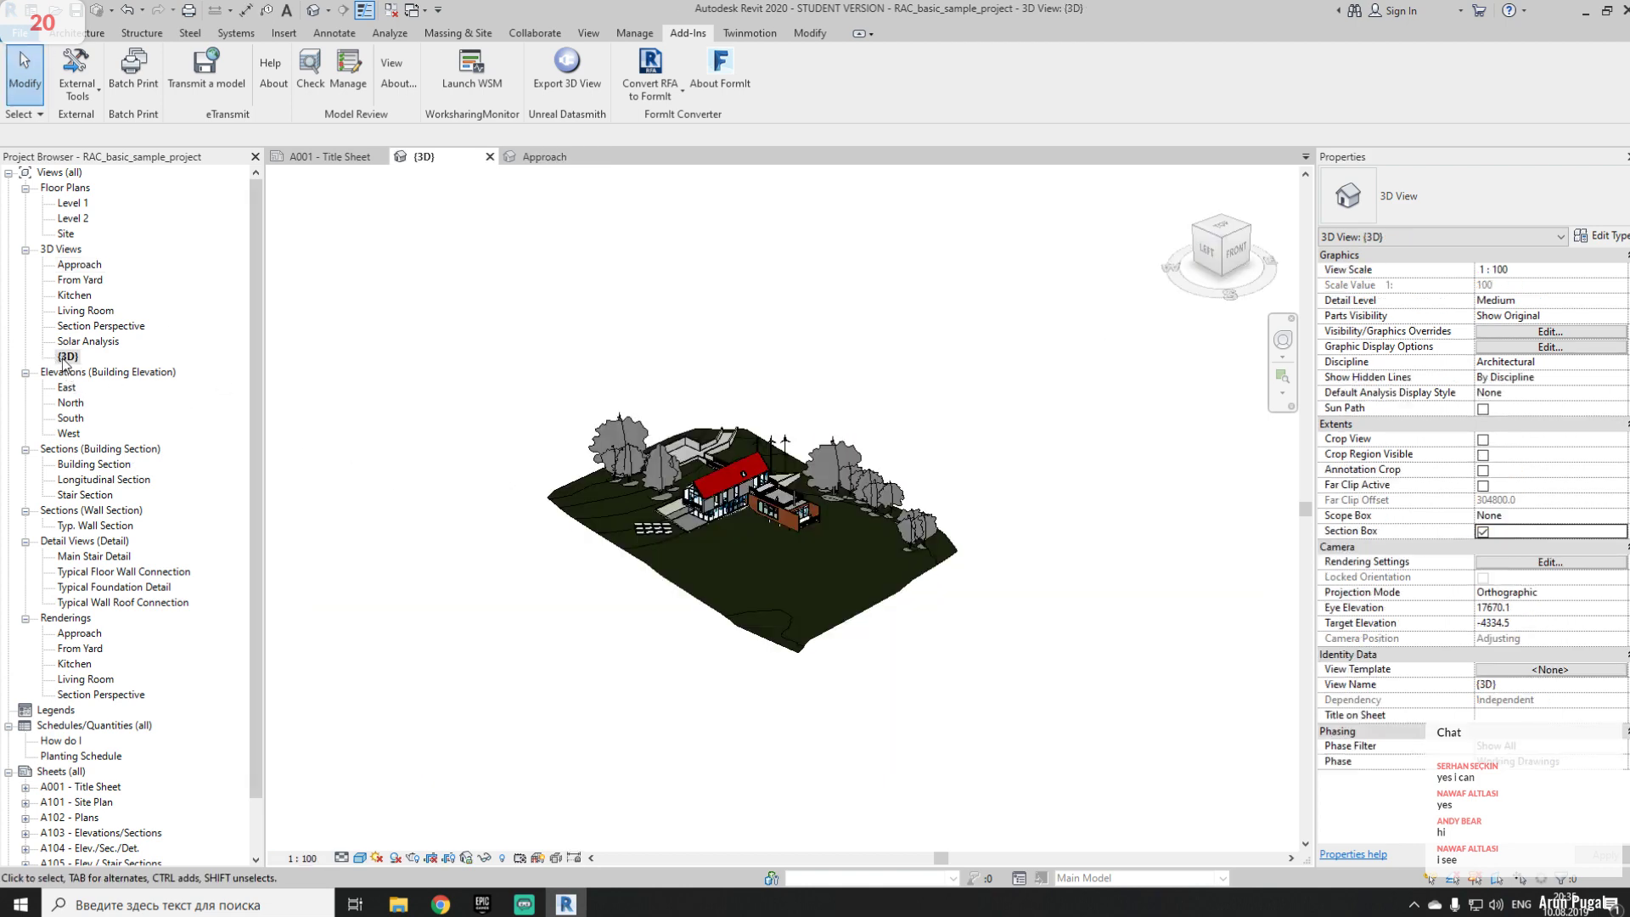
right_click(75, 356)
left_click(427, 374)
scroll(566, 512, "up", 2)
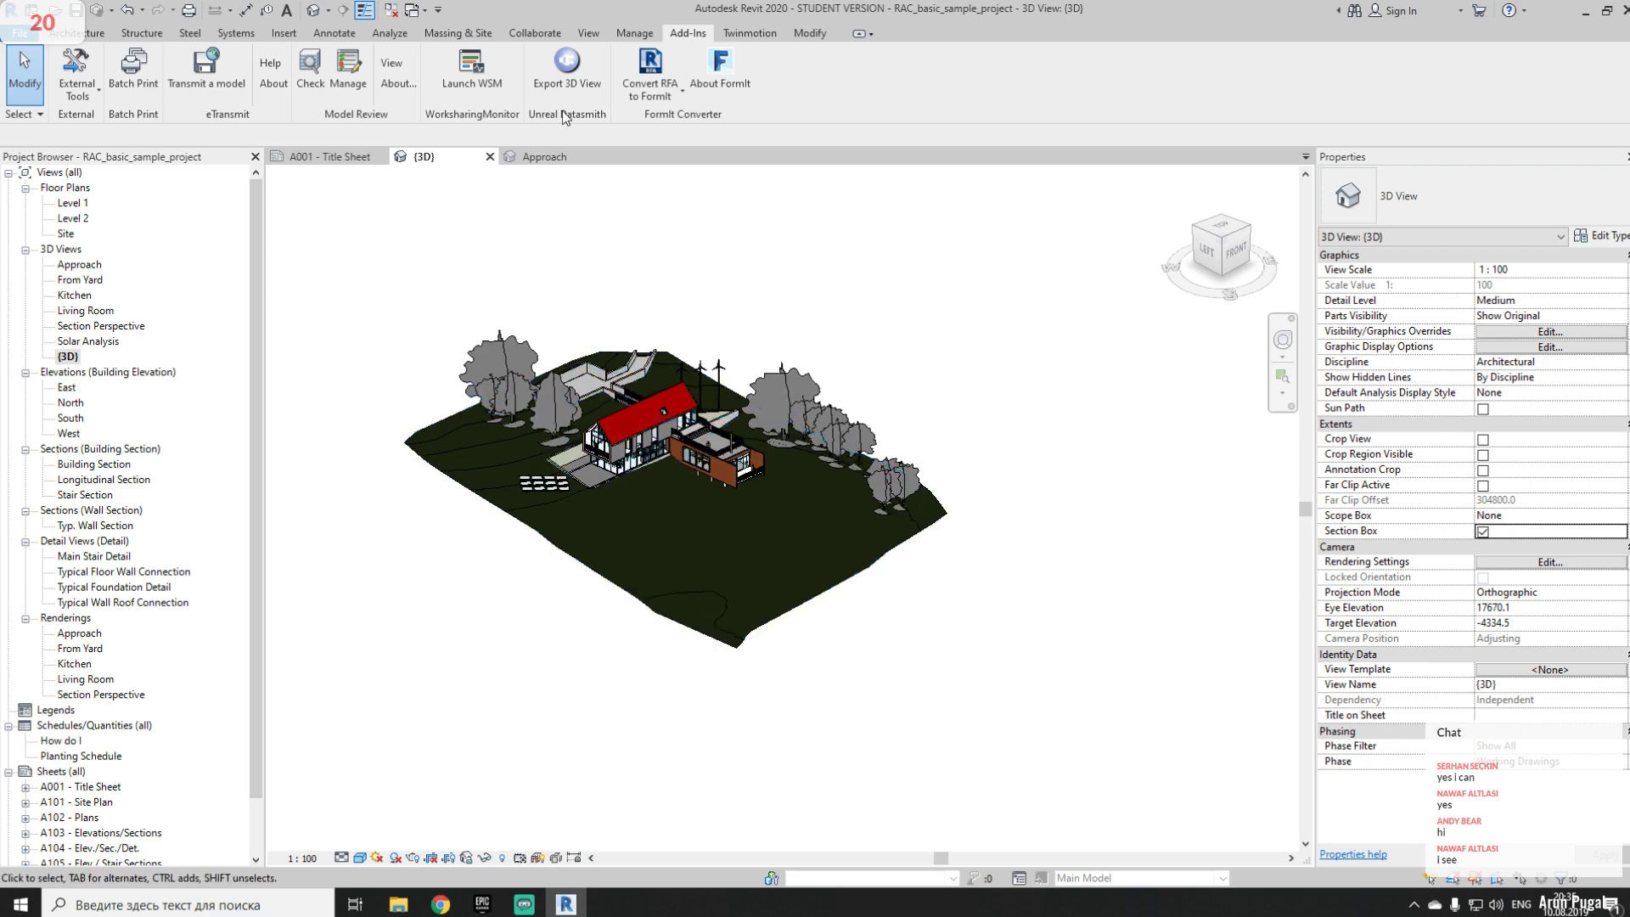
- Start the Unreal Datasmith export of the 3D view and browse to Tutorials > 90 - Ureal Engine Export on drive E
left_click(569, 76)
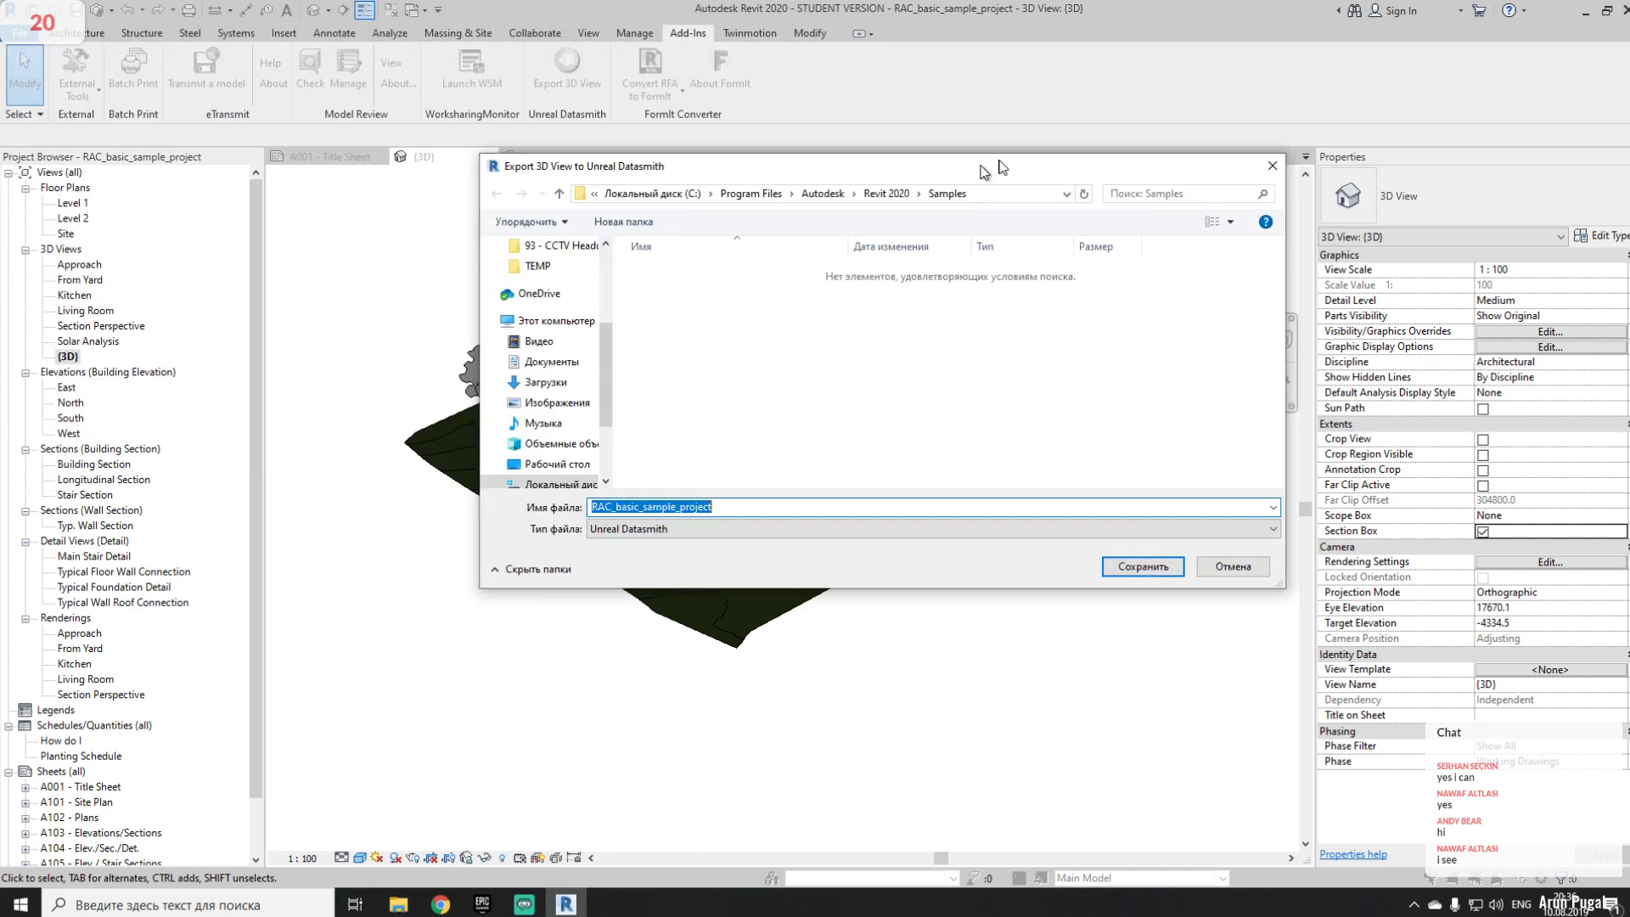
left_click_drag(1306, 531, 1151, 732)
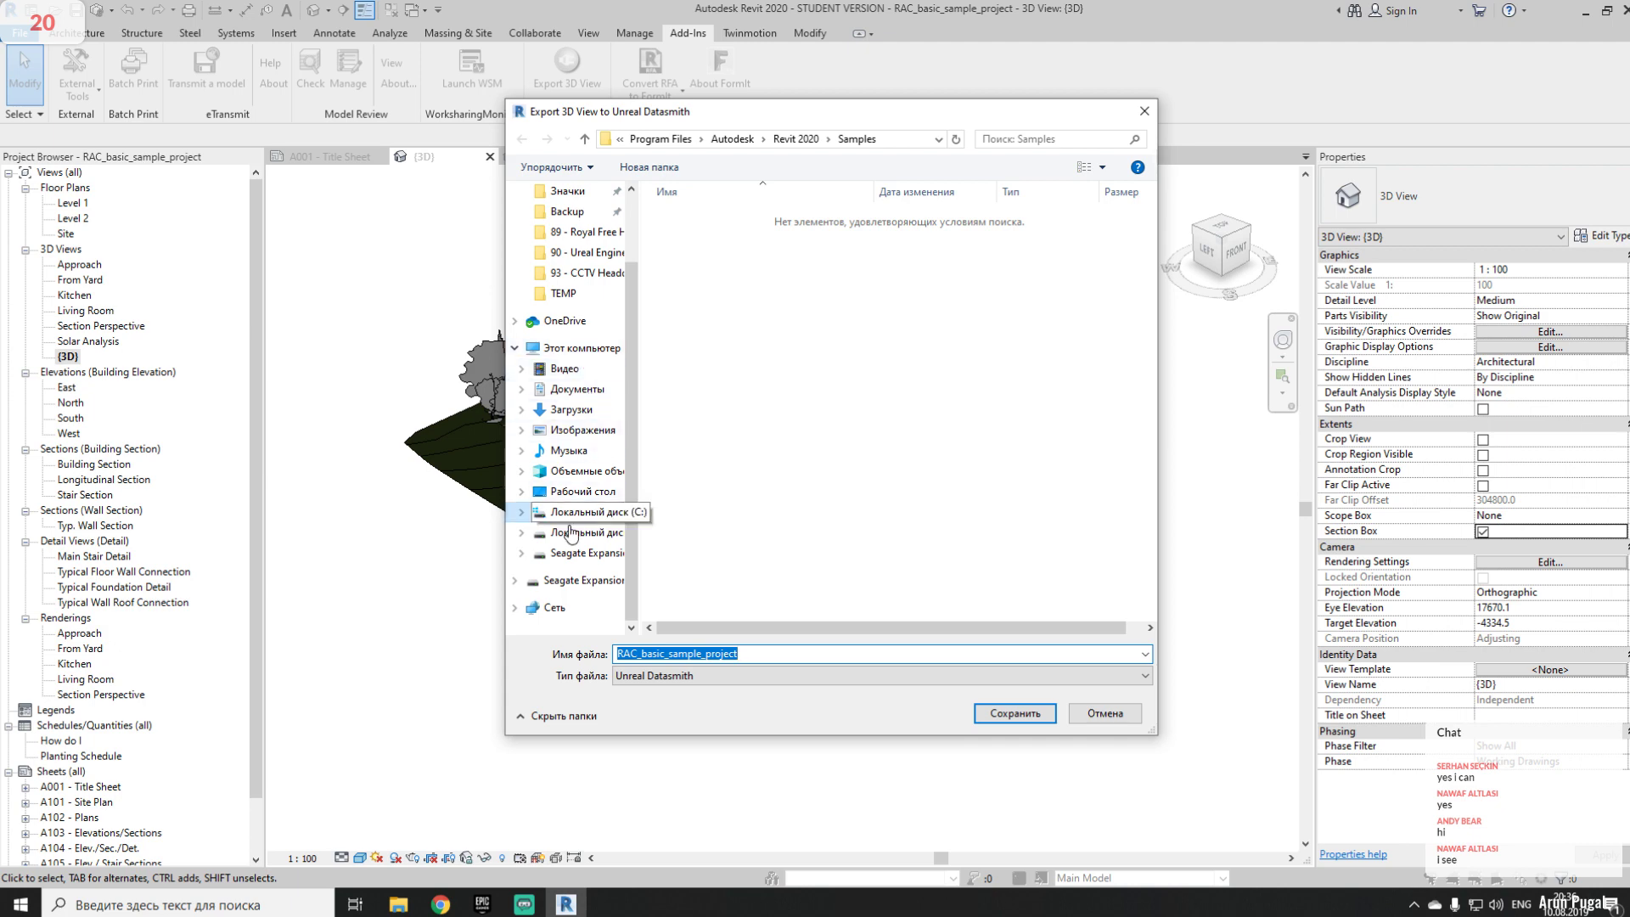
left_click(565, 564)
double_click(715, 414)
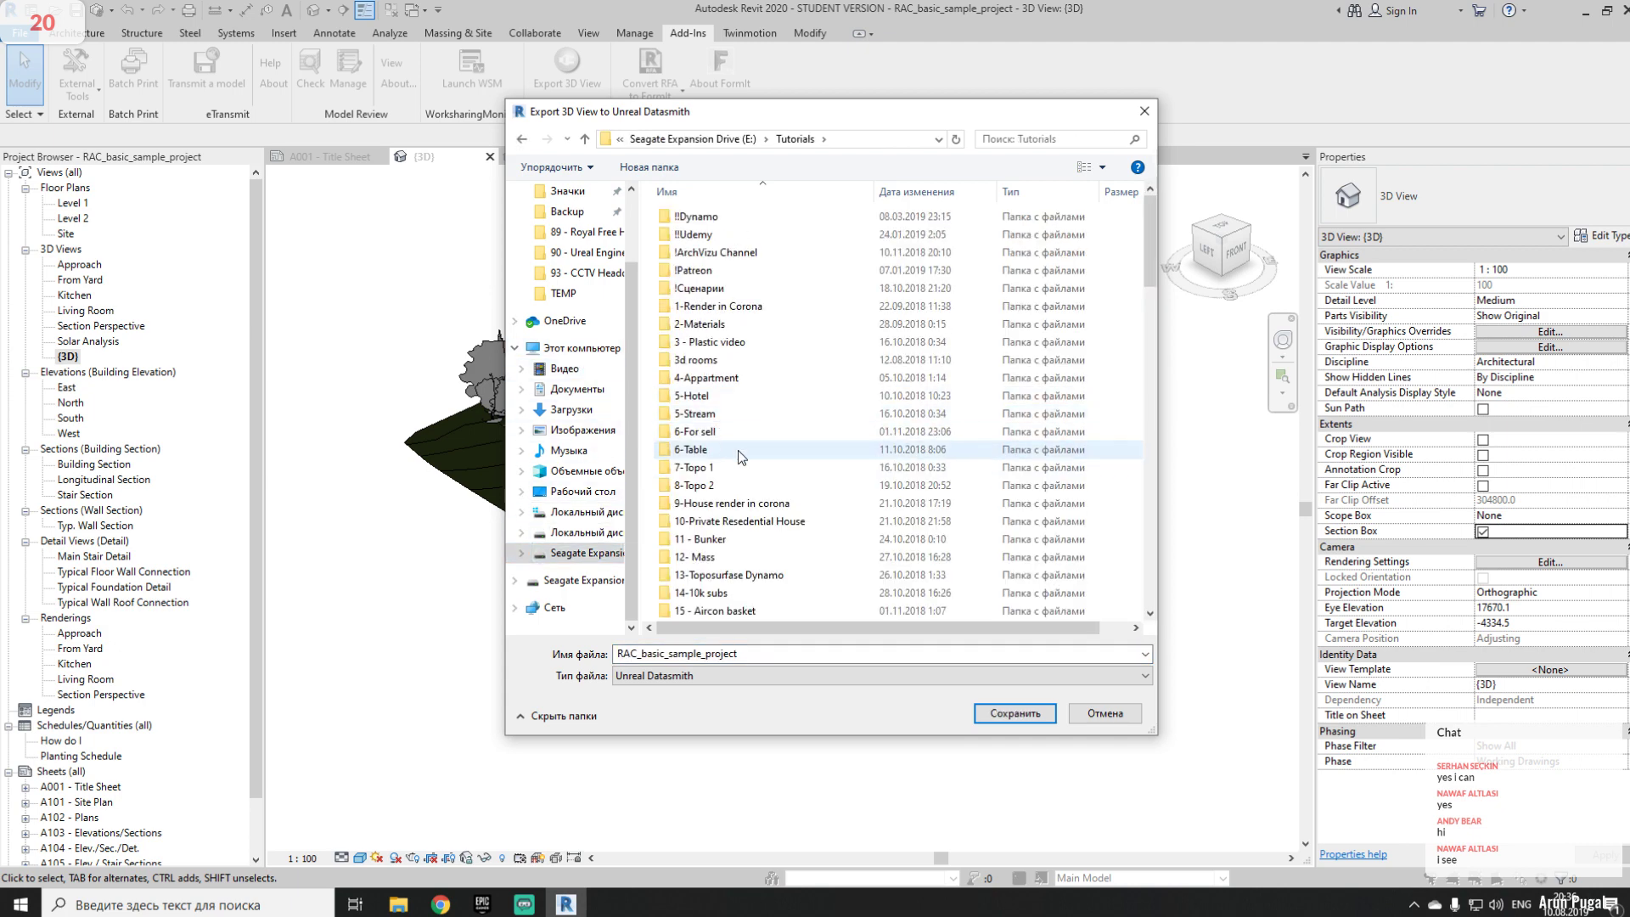
scroll(739, 433, "down", 15)
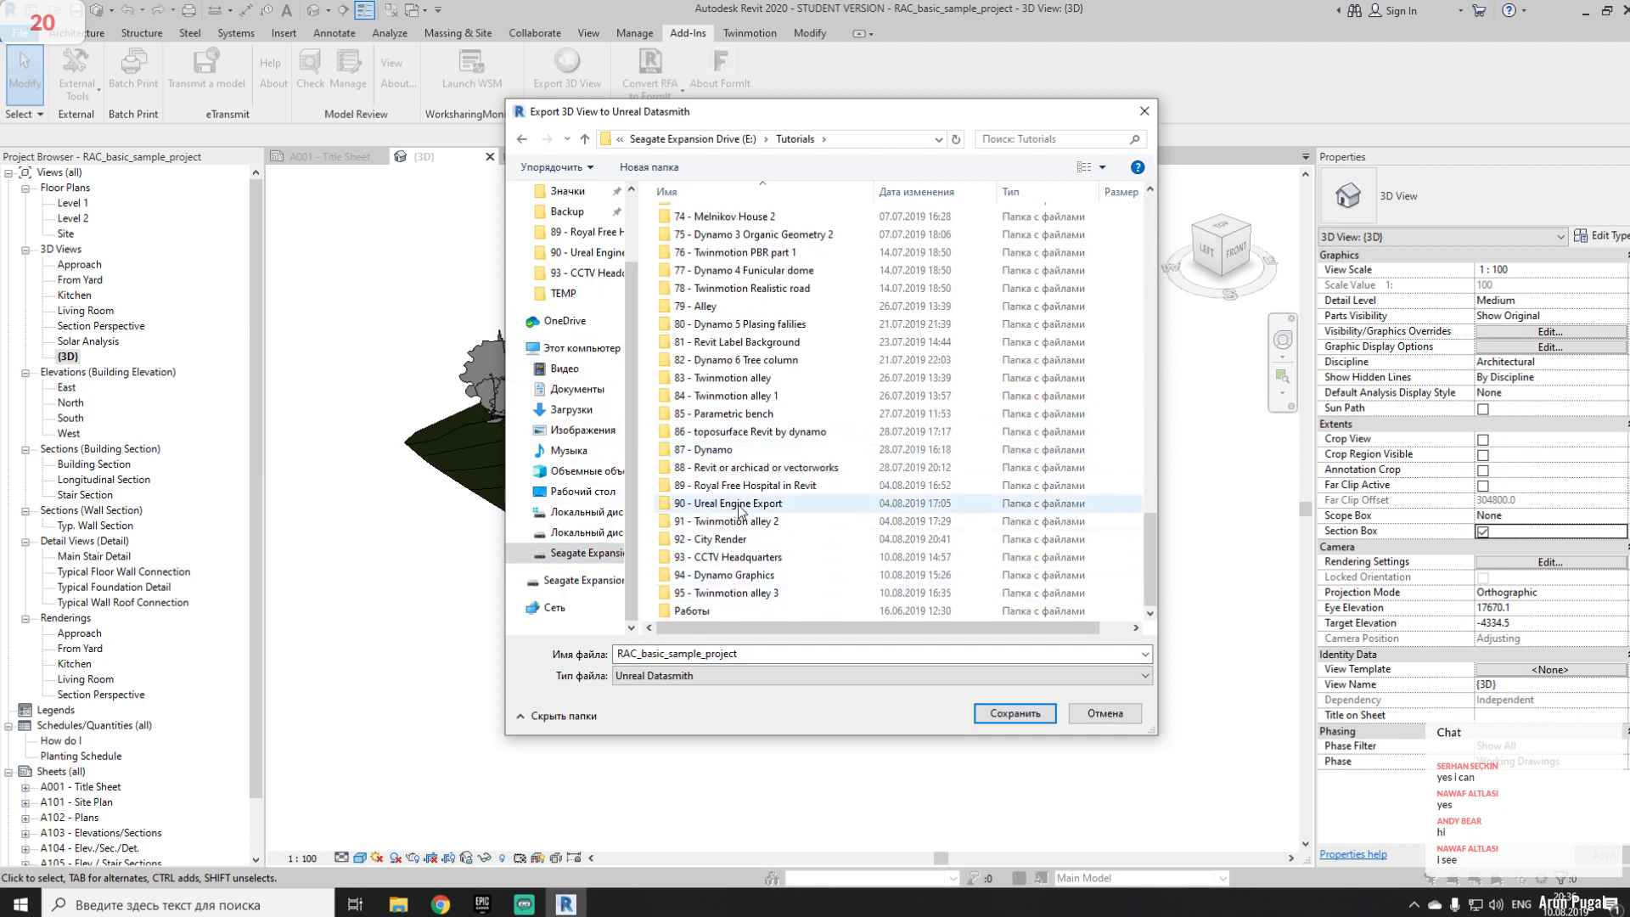
double_click(743, 504)
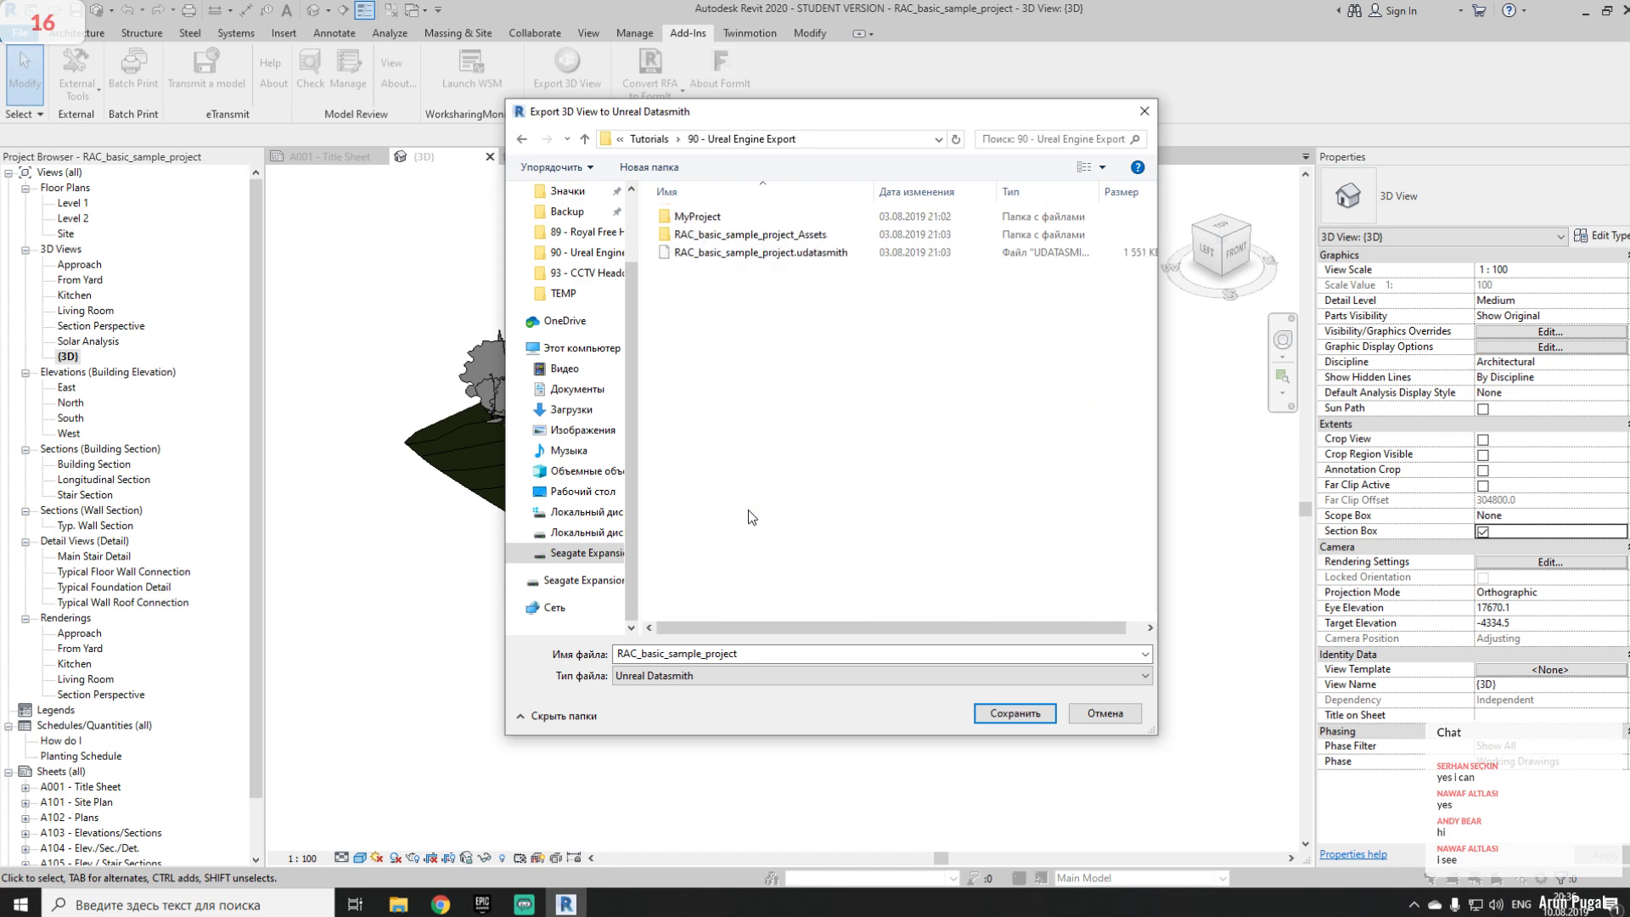
- Create a folder named "Export test" inside 90 - Ureal Engine Export and open it as the save location
right_click(749, 360)
mouse_move(853, 562)
left_click(1088, 565)
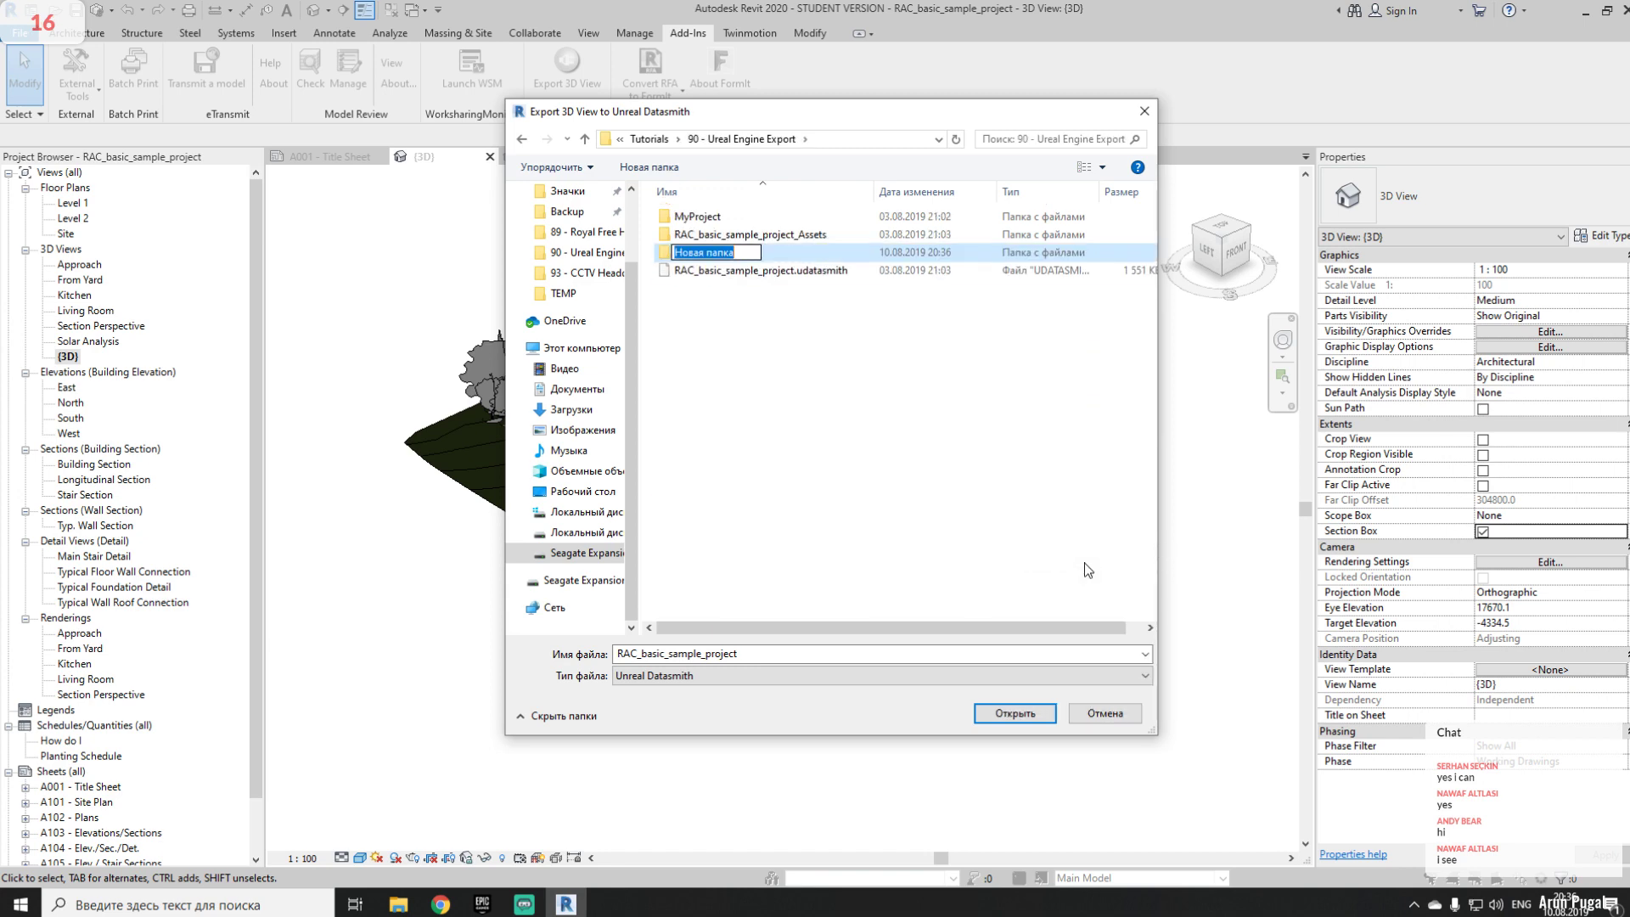
type("Ex")
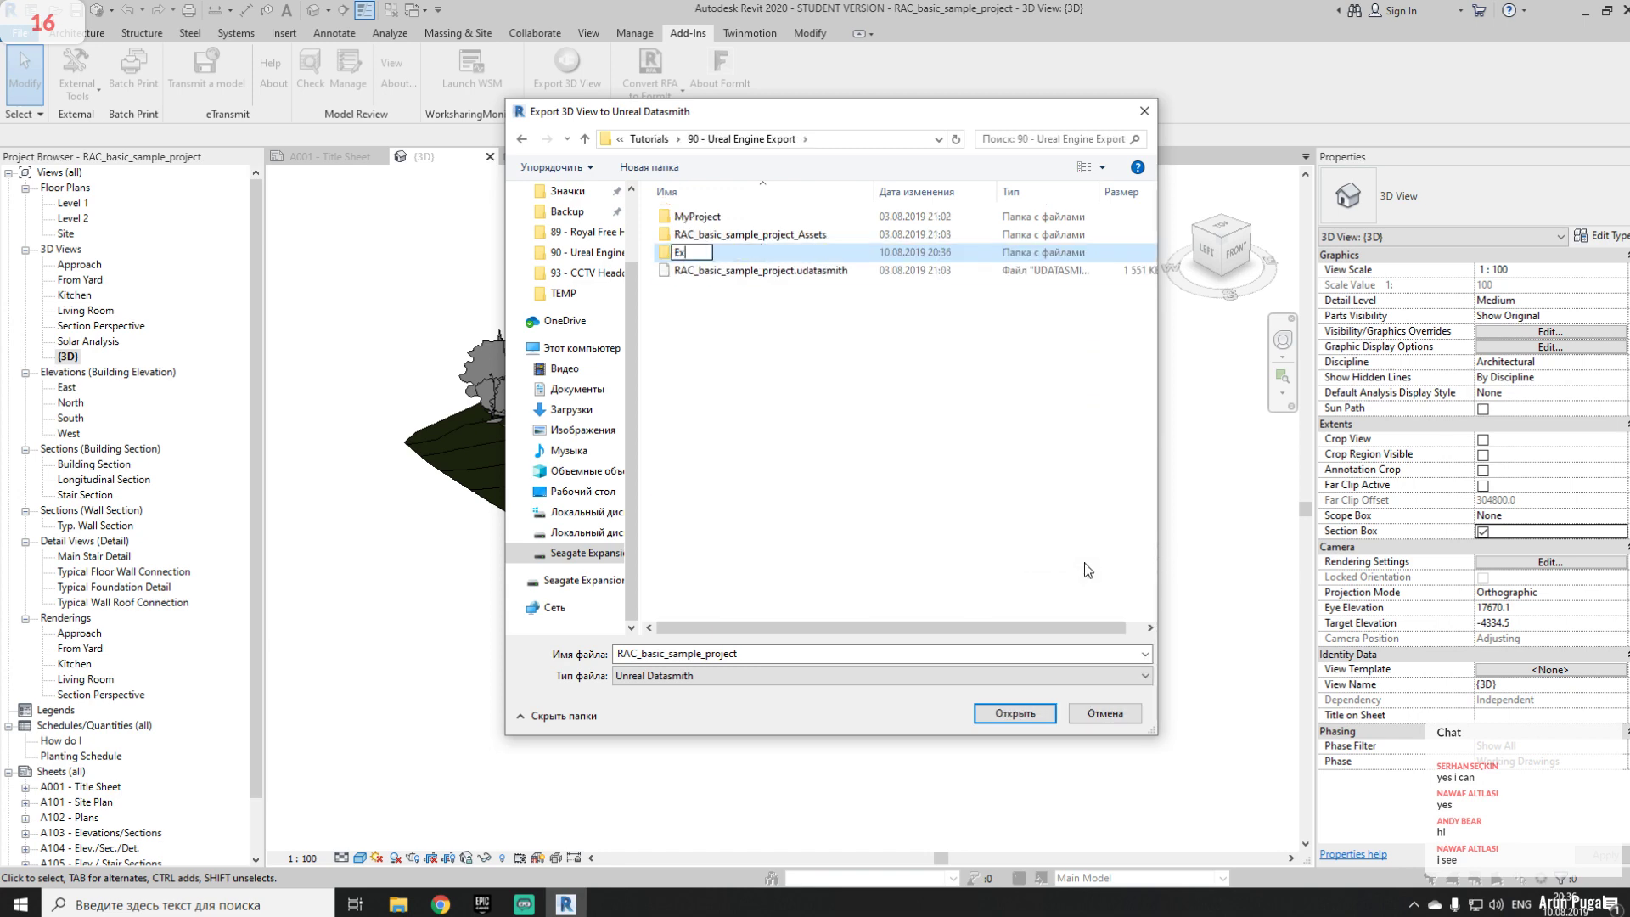
type("port test")
key("Return")
key("Return")
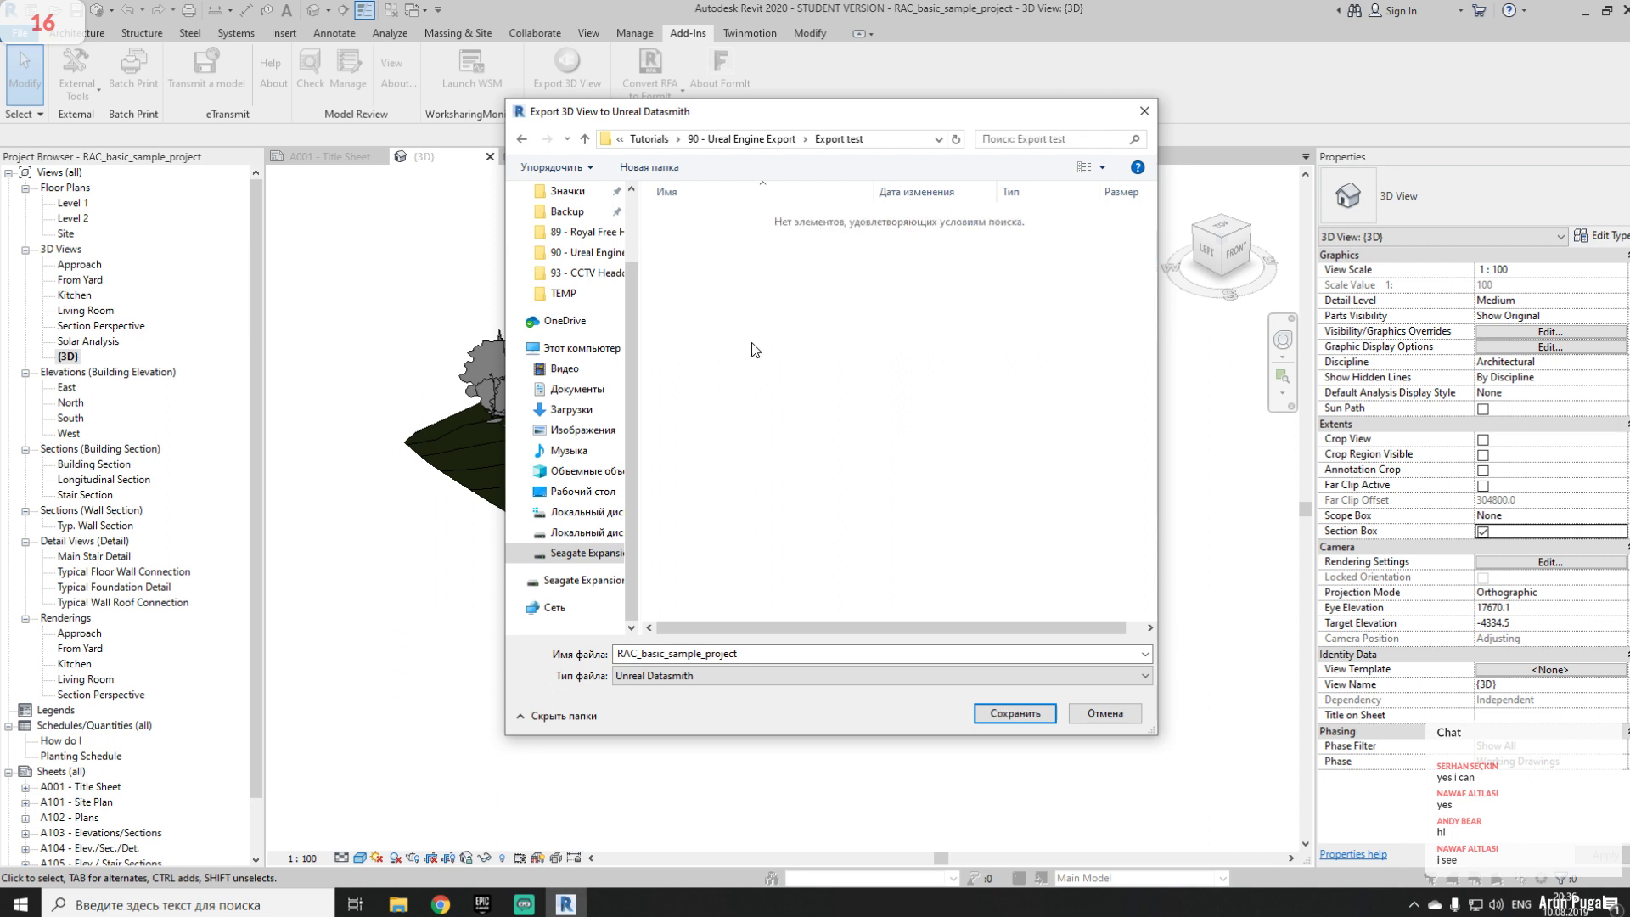
- Shorten the export file name to "RAC_" and save the Unreal Datasmith file
double_click(797, 654)
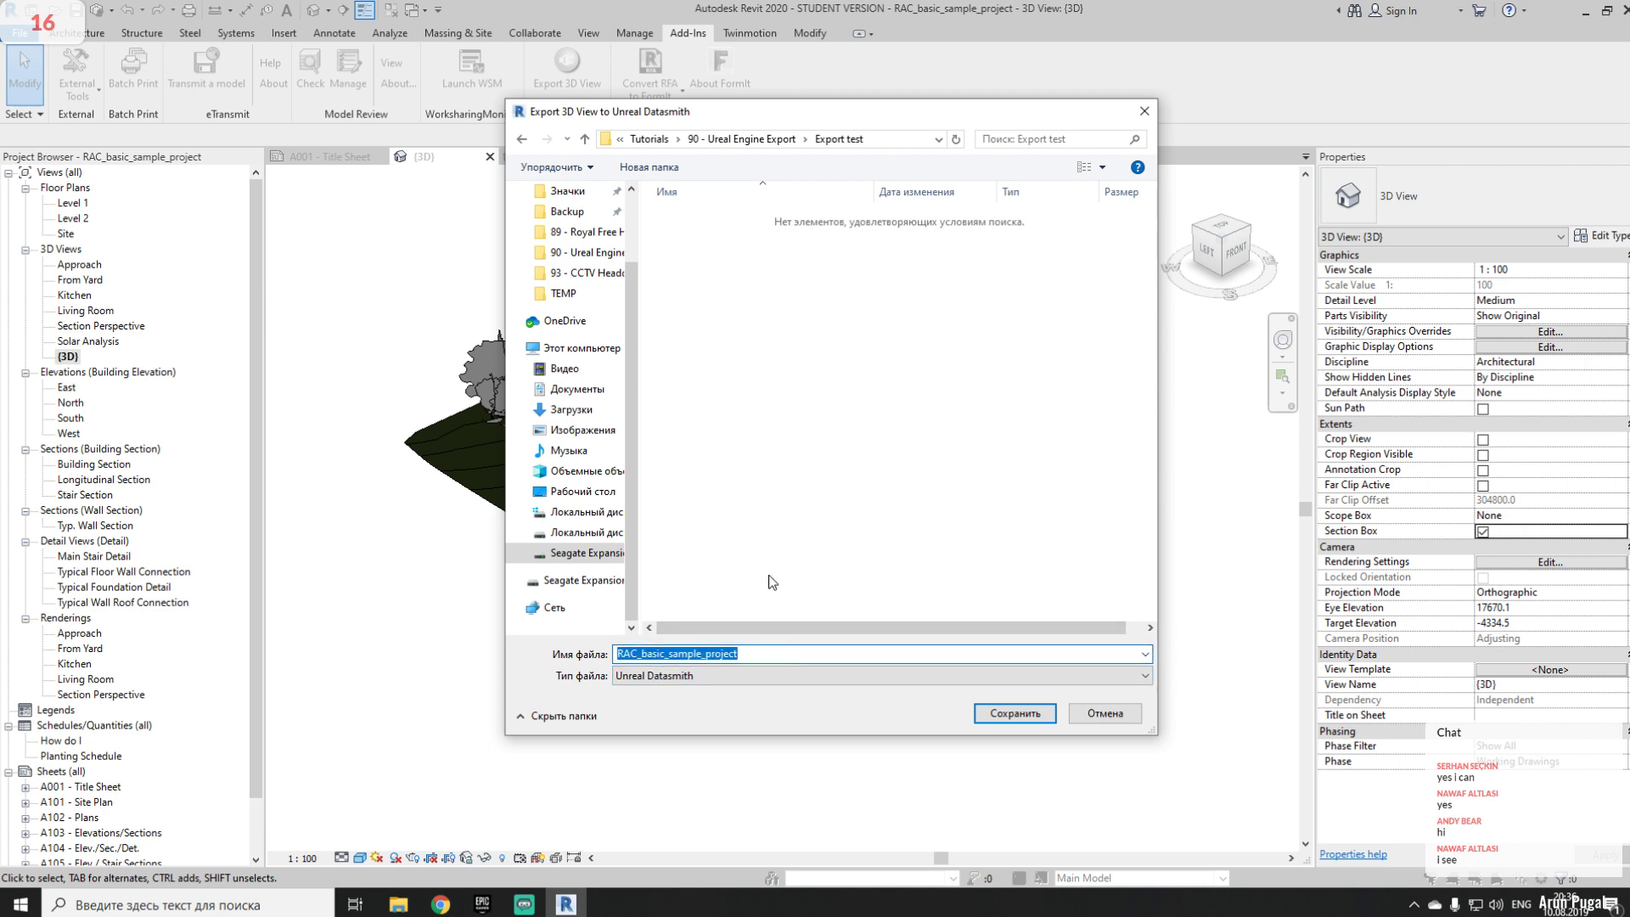
left_click(697, 653)
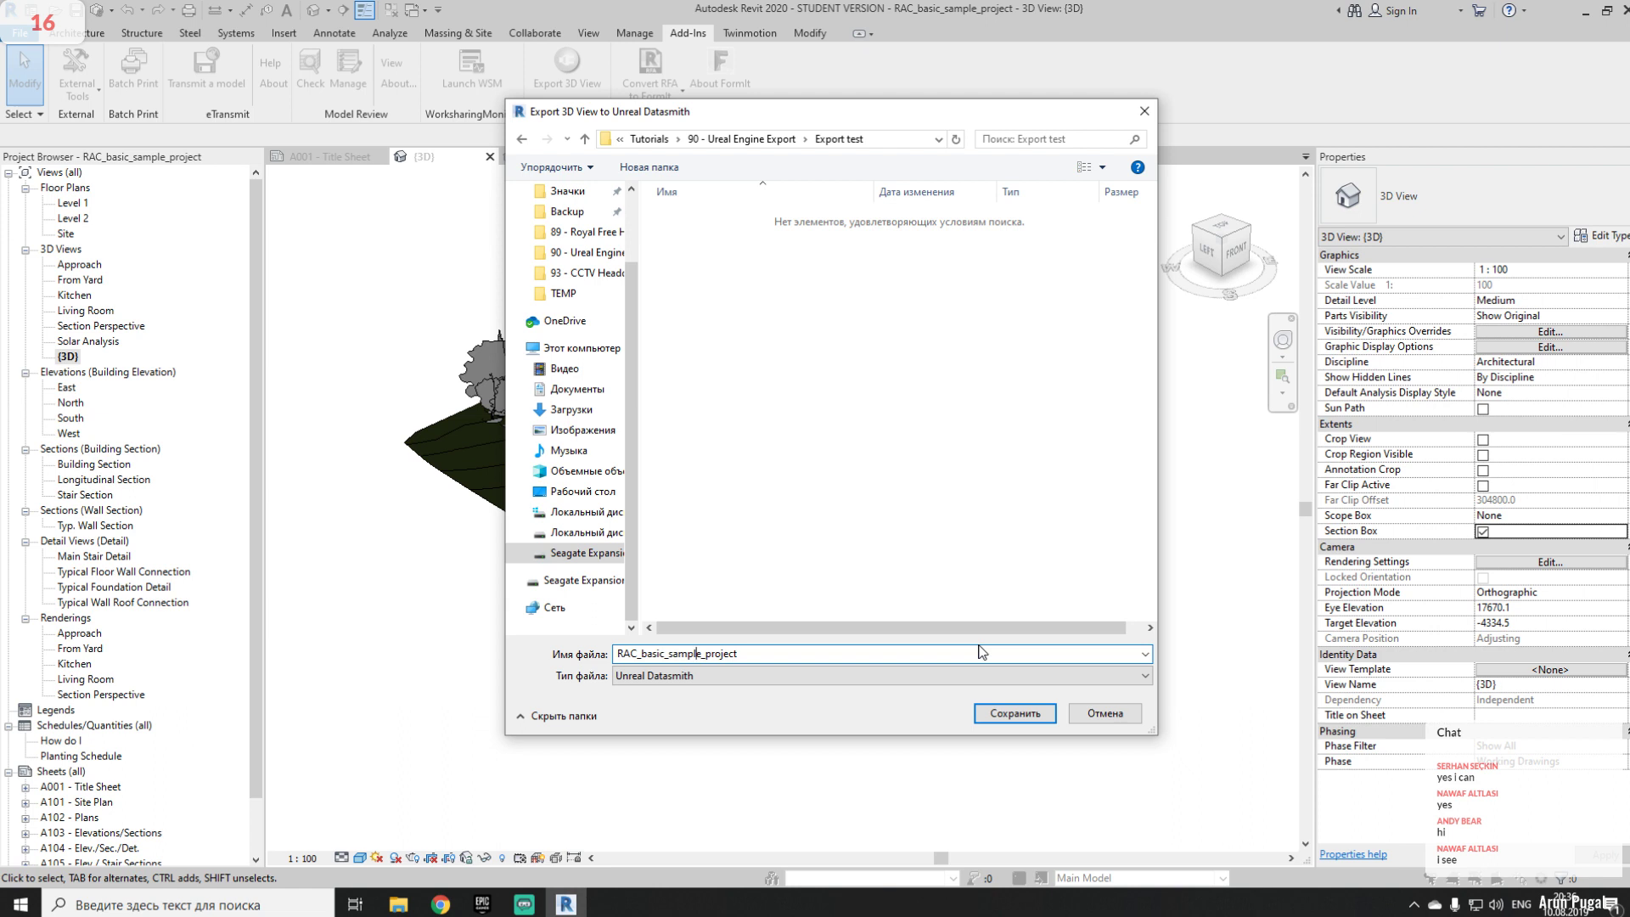
left_click_drag(768, 655, 642, 632)
key("BackSpace")
left_click(993, 714)
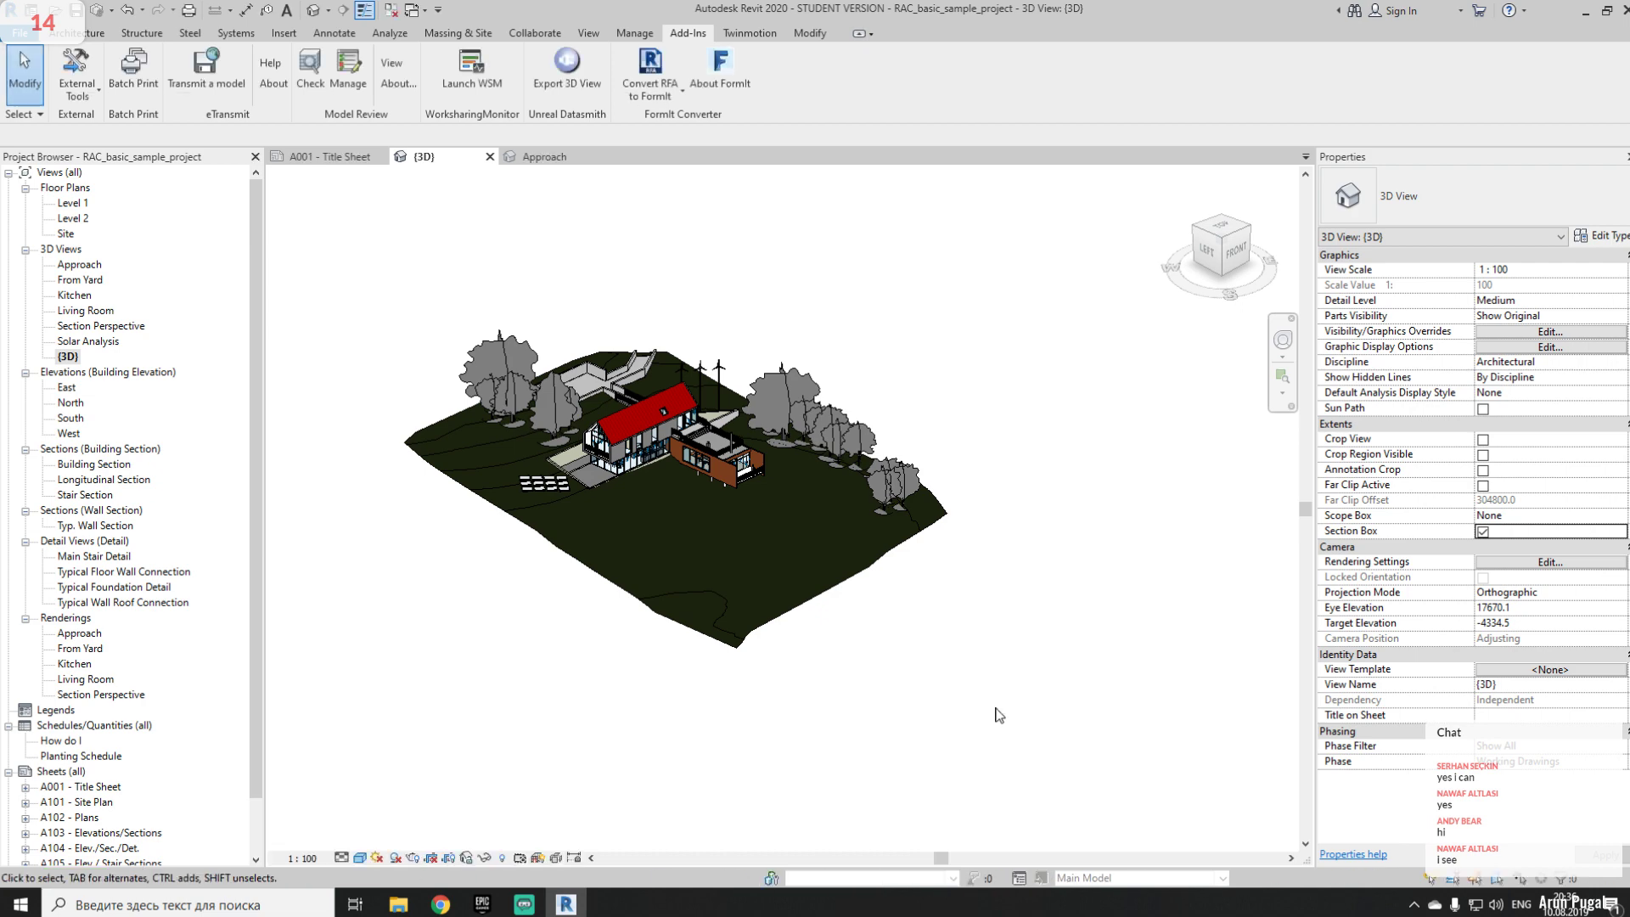
- Inspect the exported RAC_.udatasmith file and the RAC__Assets folder contents in the Export test folder
left_click(398, 904)
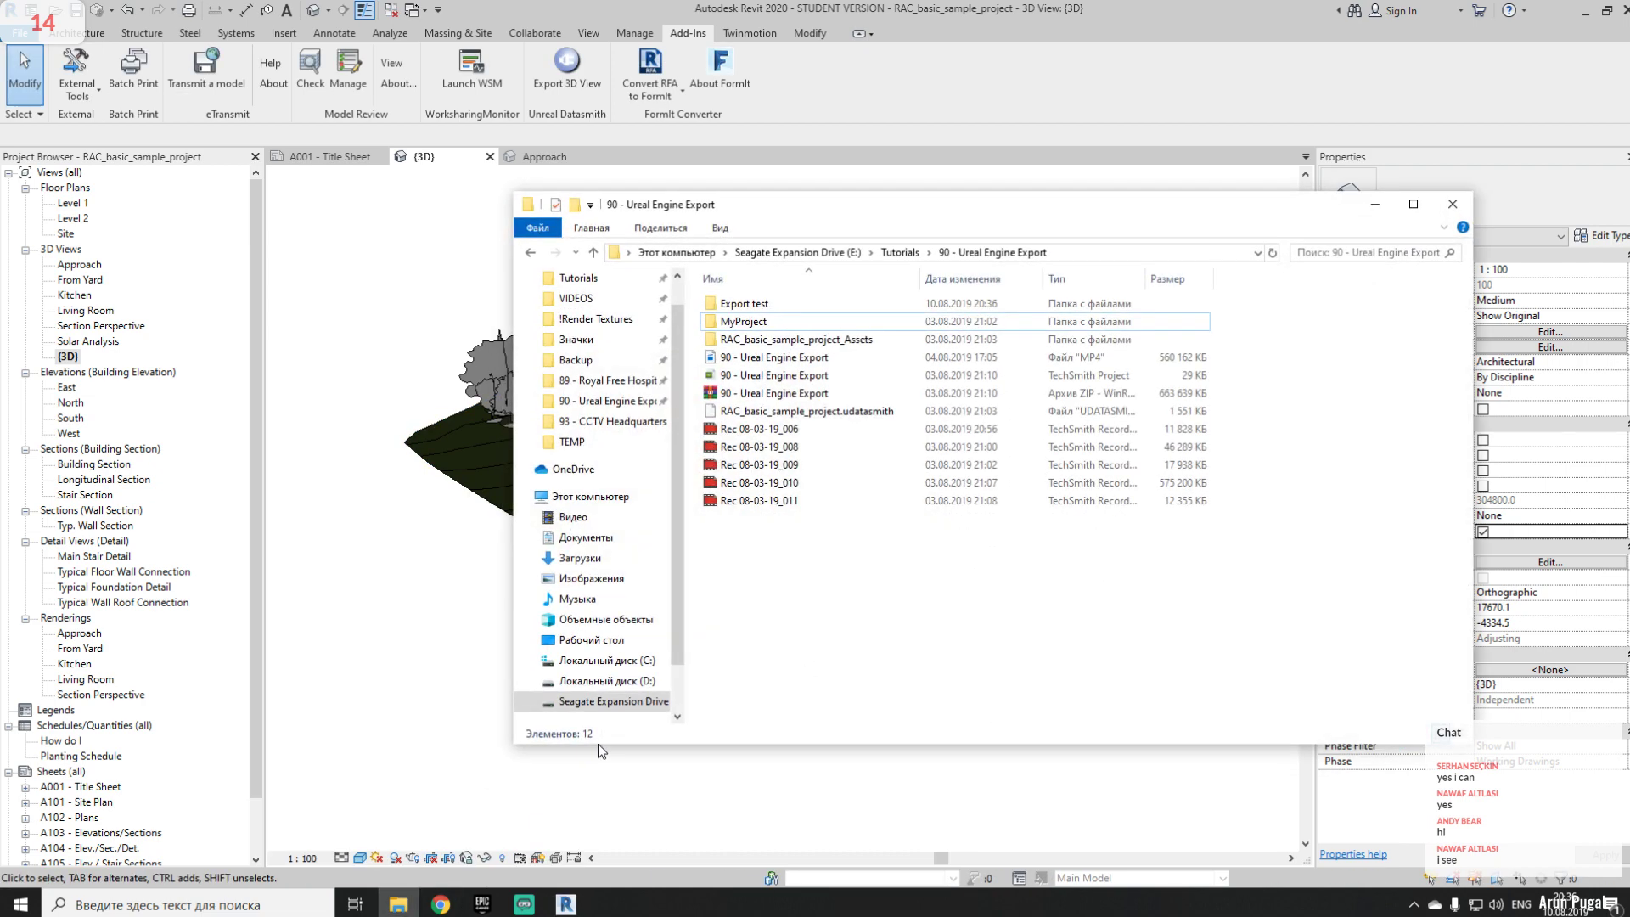
double_click(745, 305)
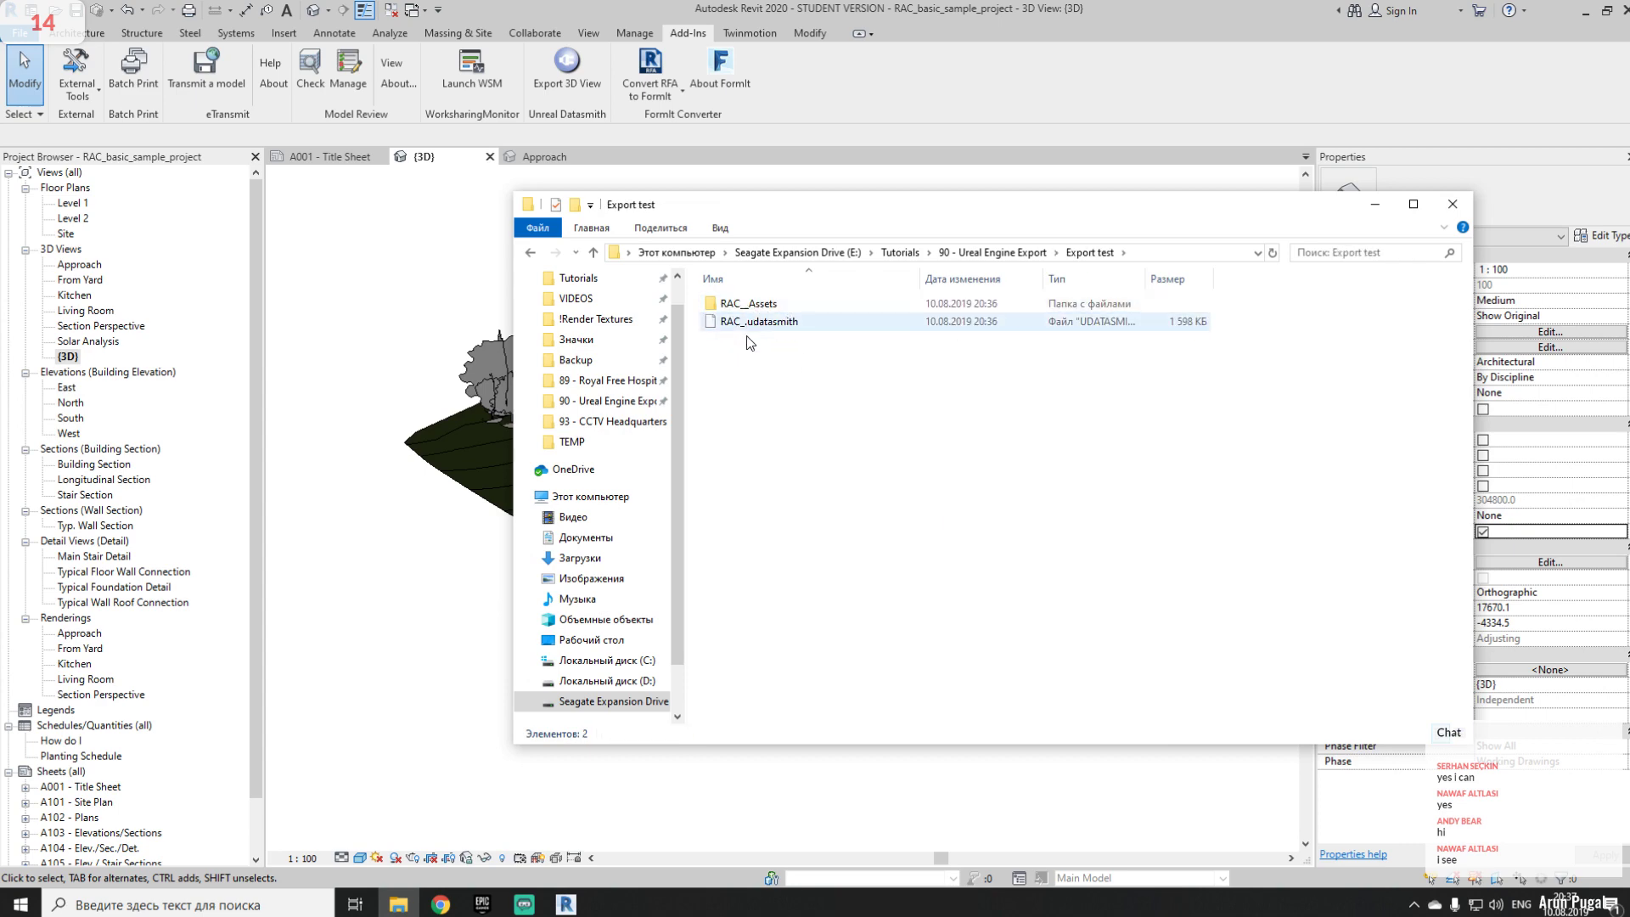
double_click(763, 305)
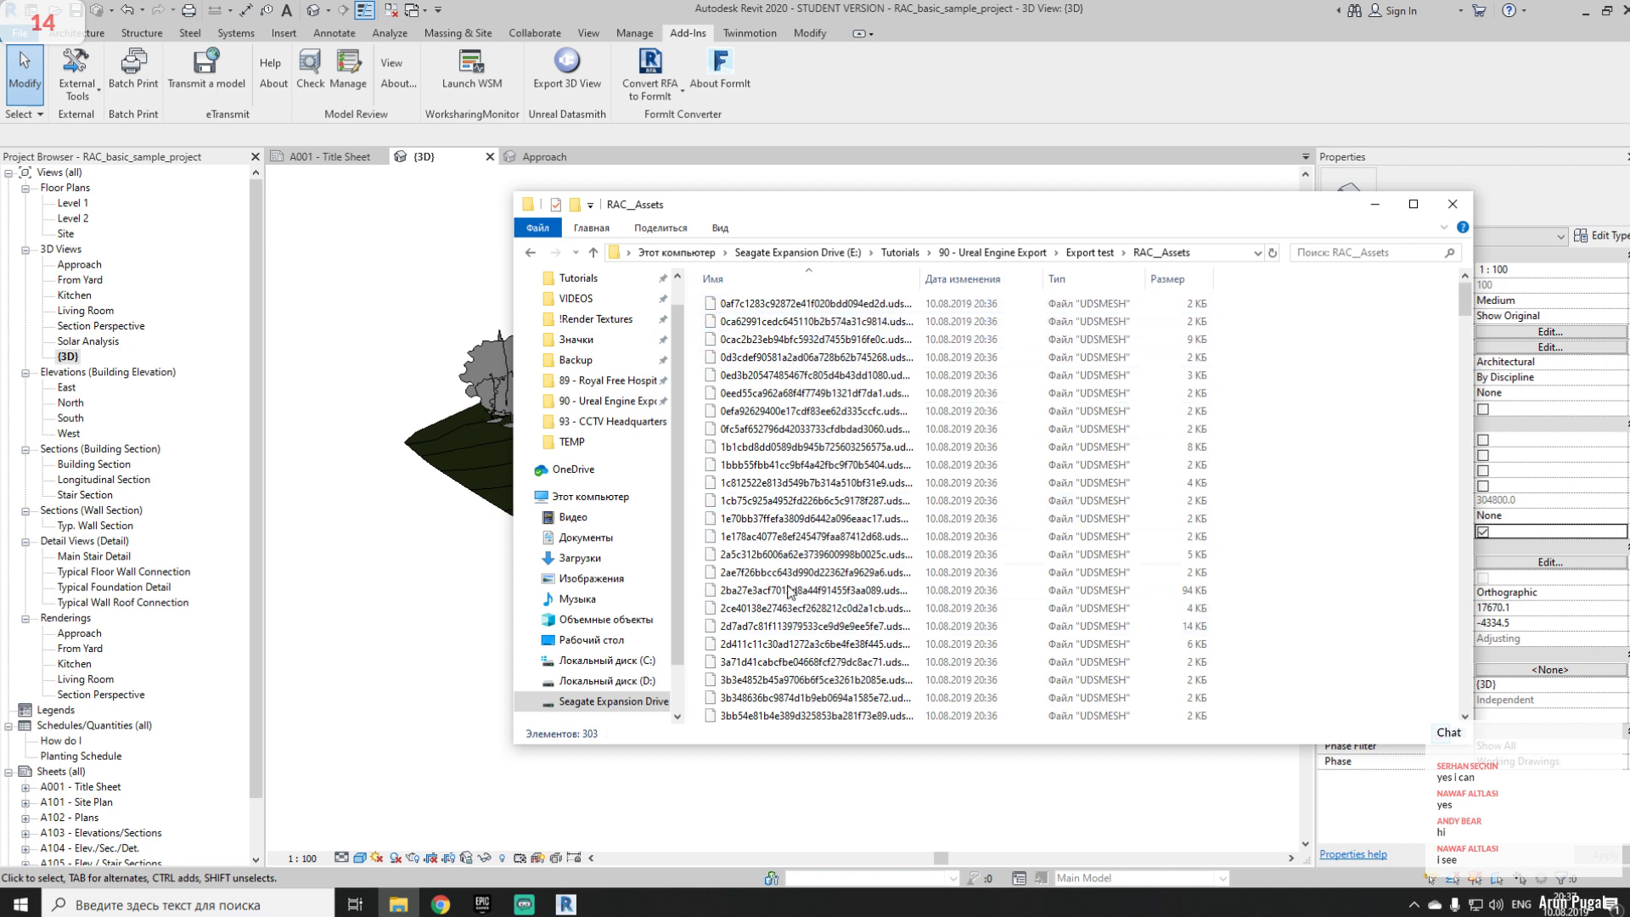
left_click(1092, 252)
left_click(755, 323)
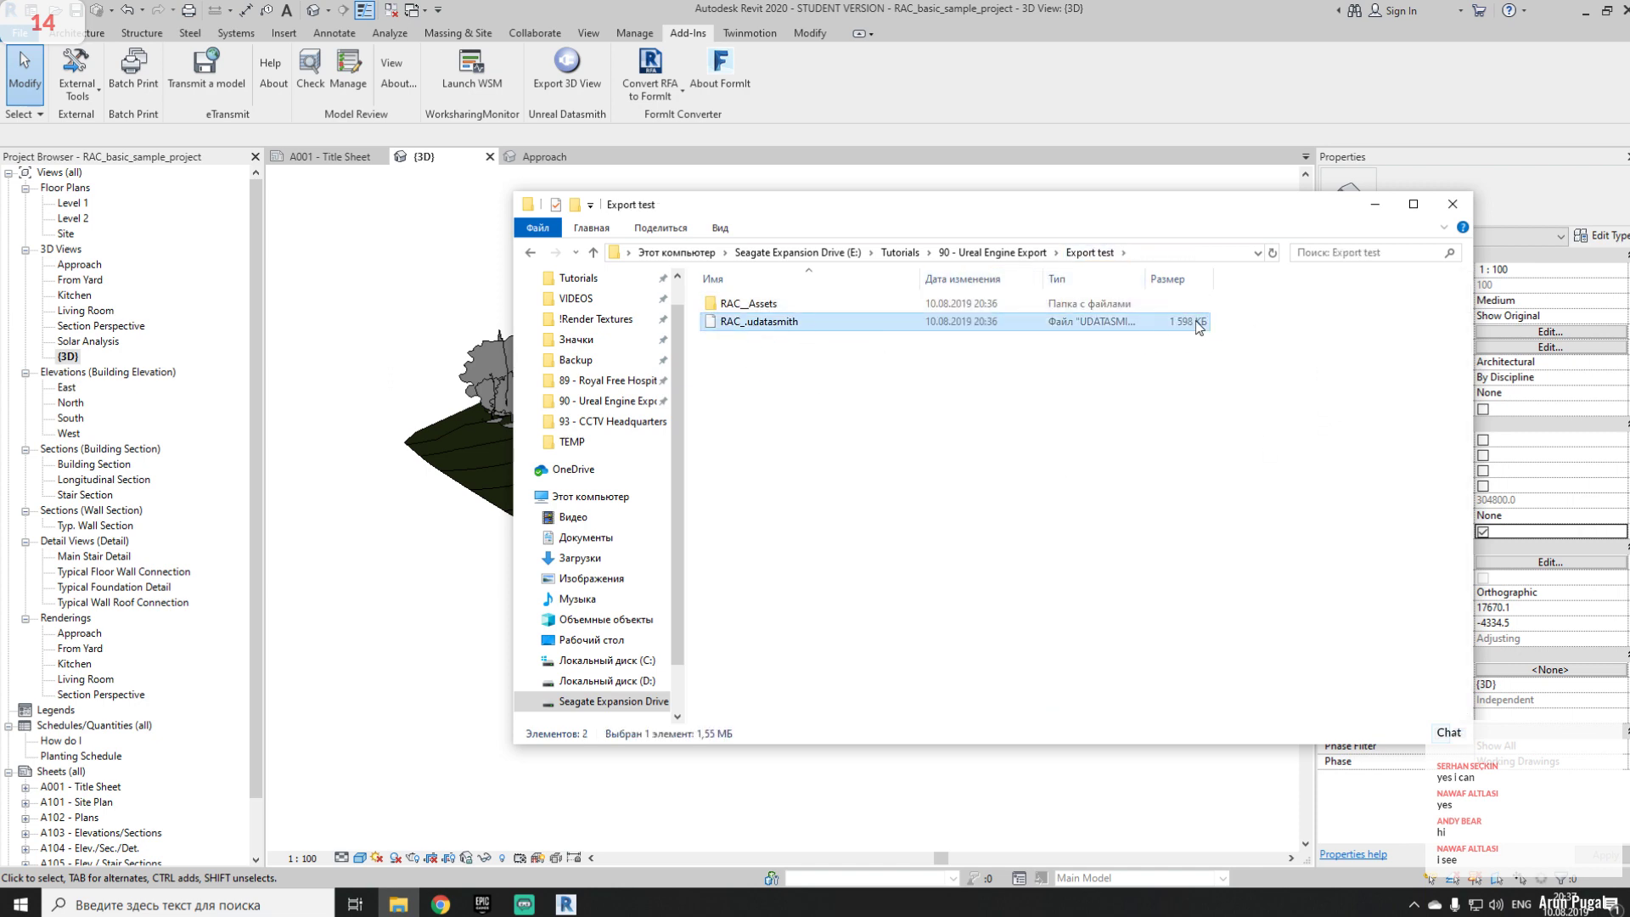
- Check the combined size of the RAC__Assets folder and the RAC_.udatasmith file in their properties
left_click_drag(815, 363, 752, 300)
right_click(747, 322)
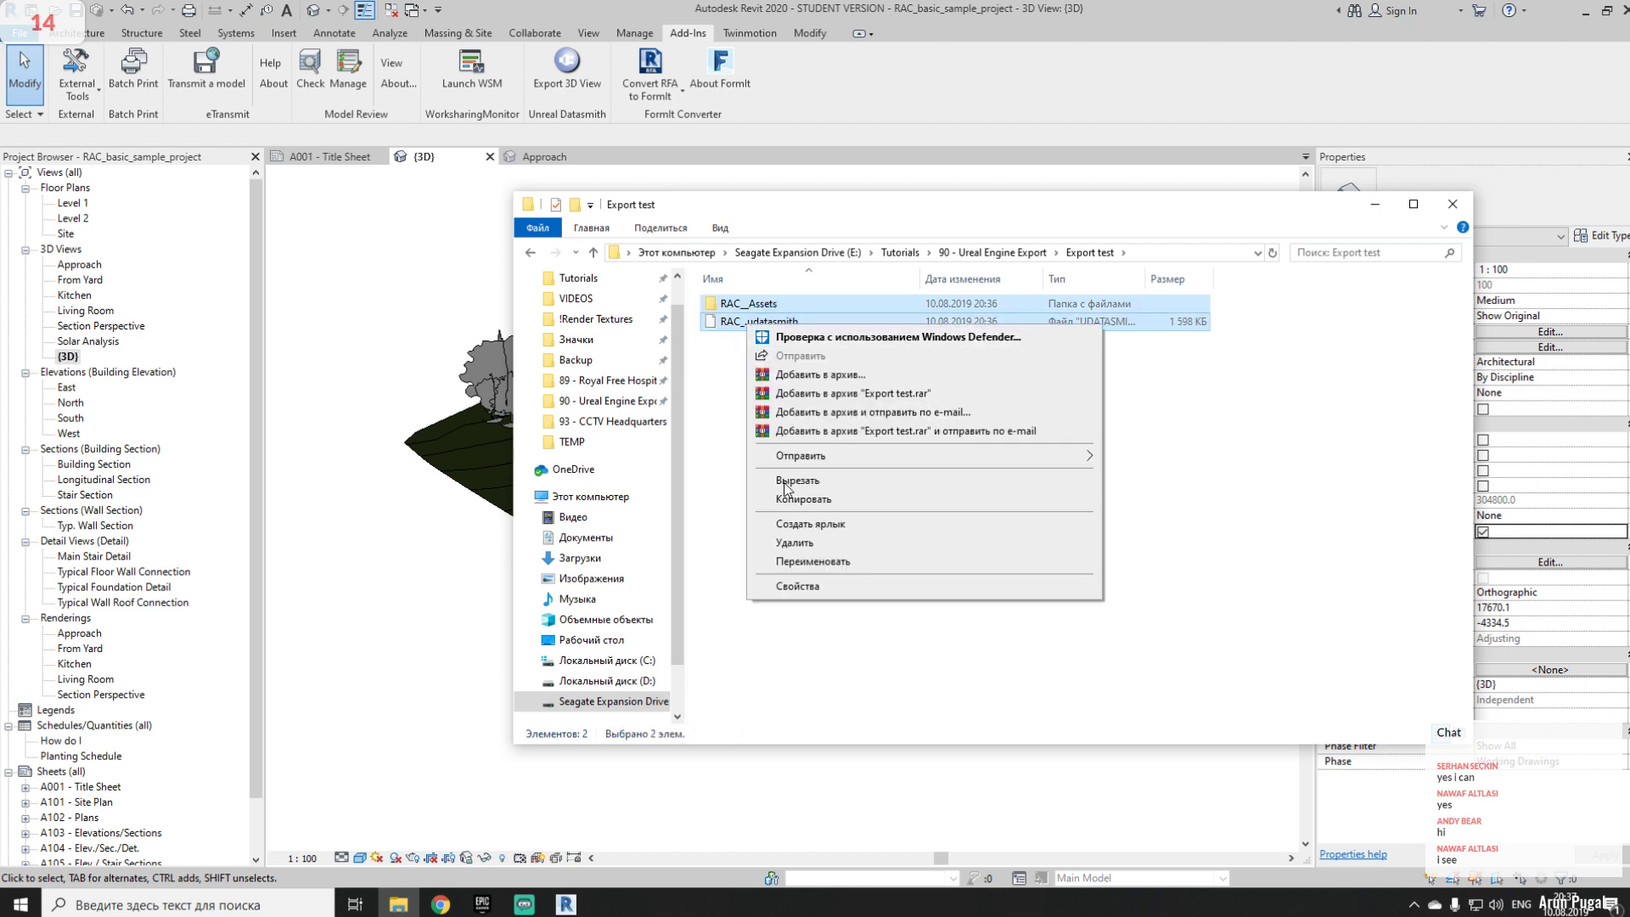
left_click(827, 594)
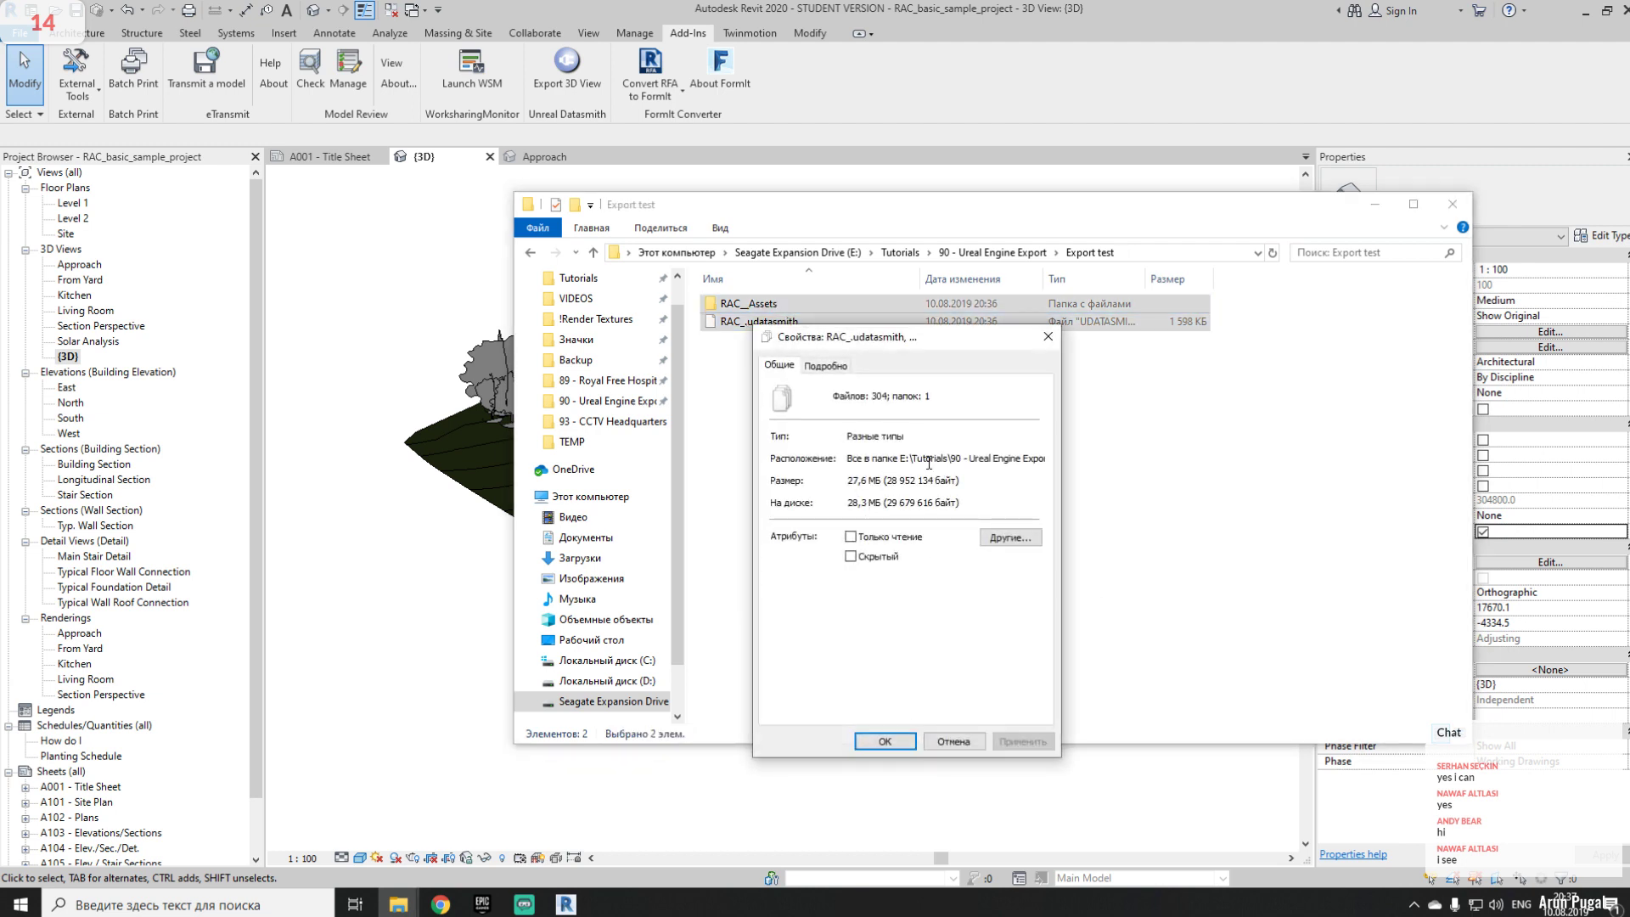
left_click(1047, 336)
left_click(1071, 584)
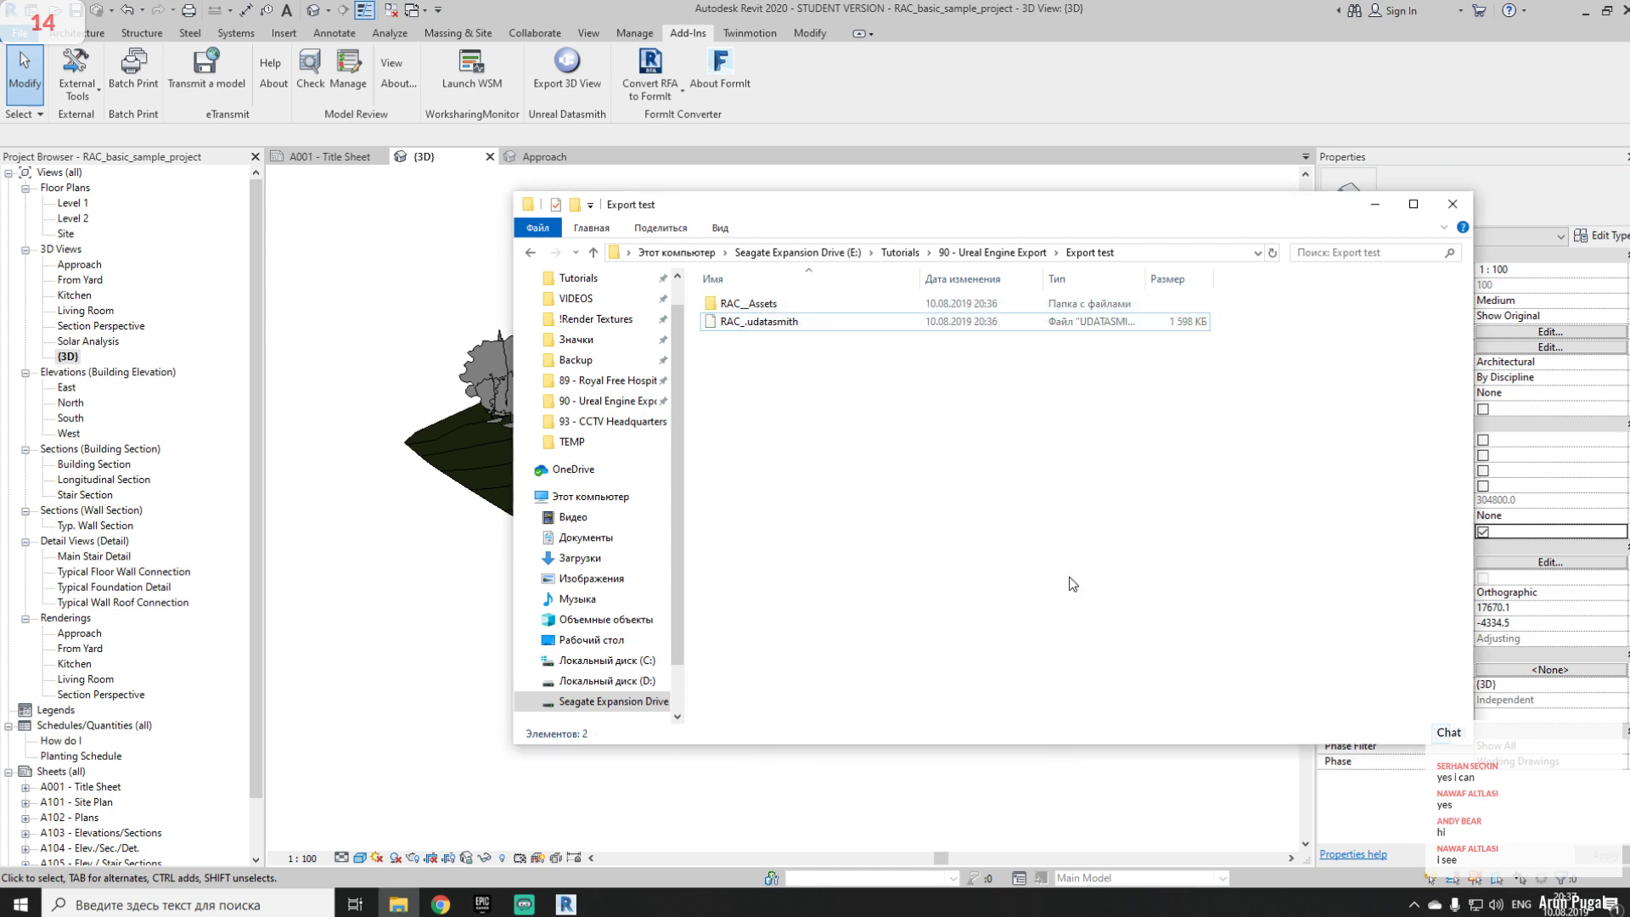
- Minimize the file explorer window and switch to the Epic Games Launcher
left_click(1368, 206)
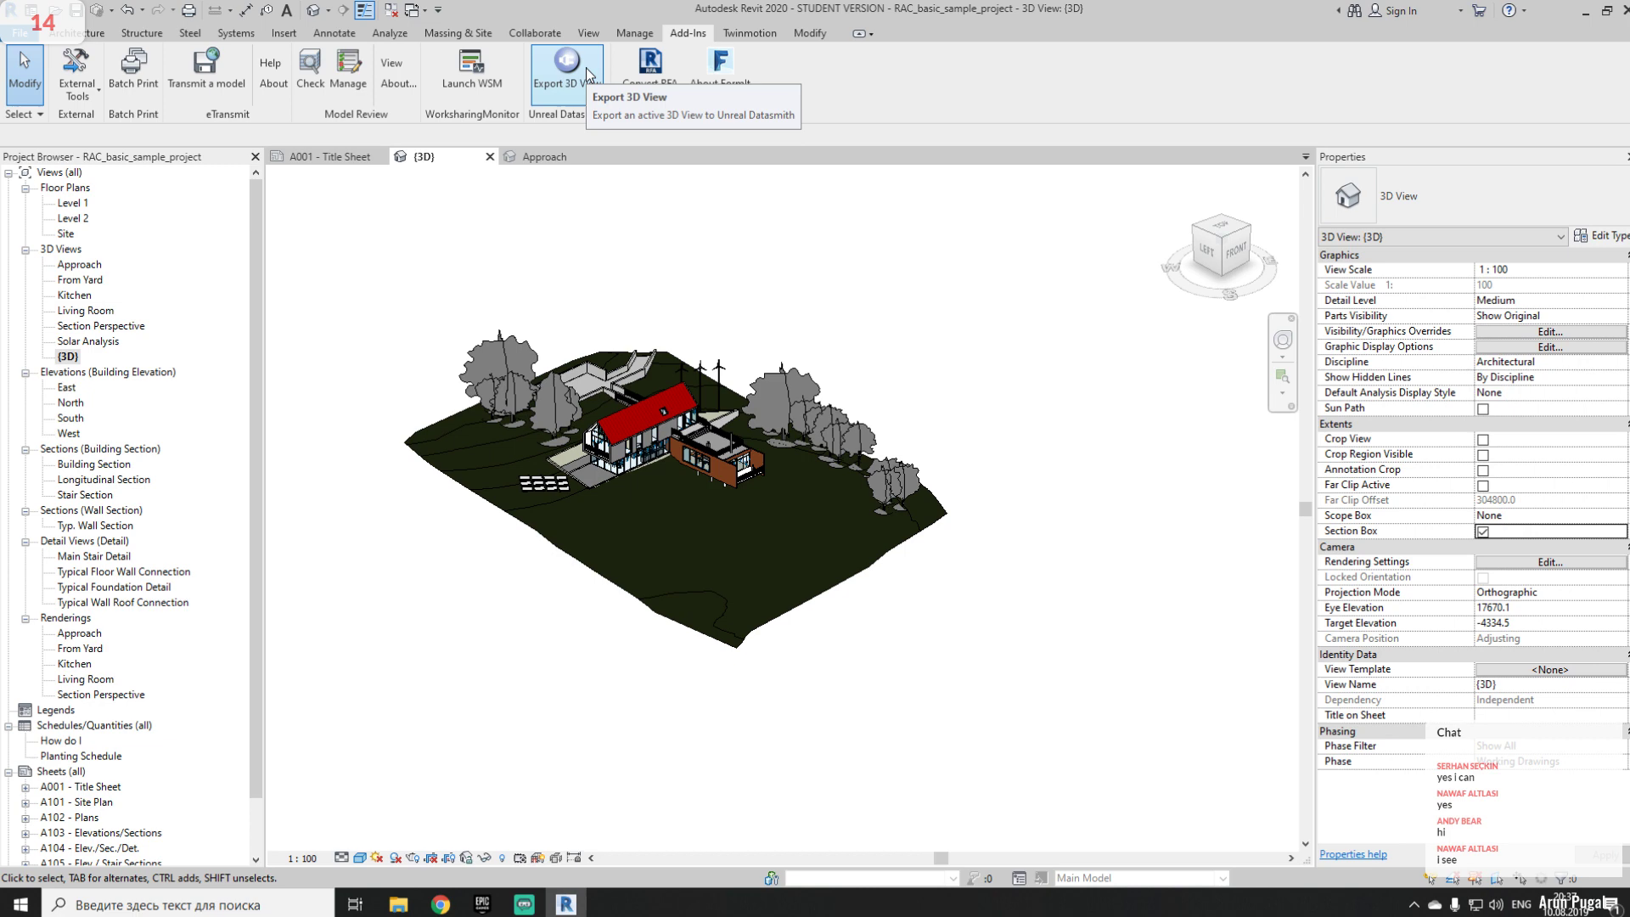
left_click(481, 904)
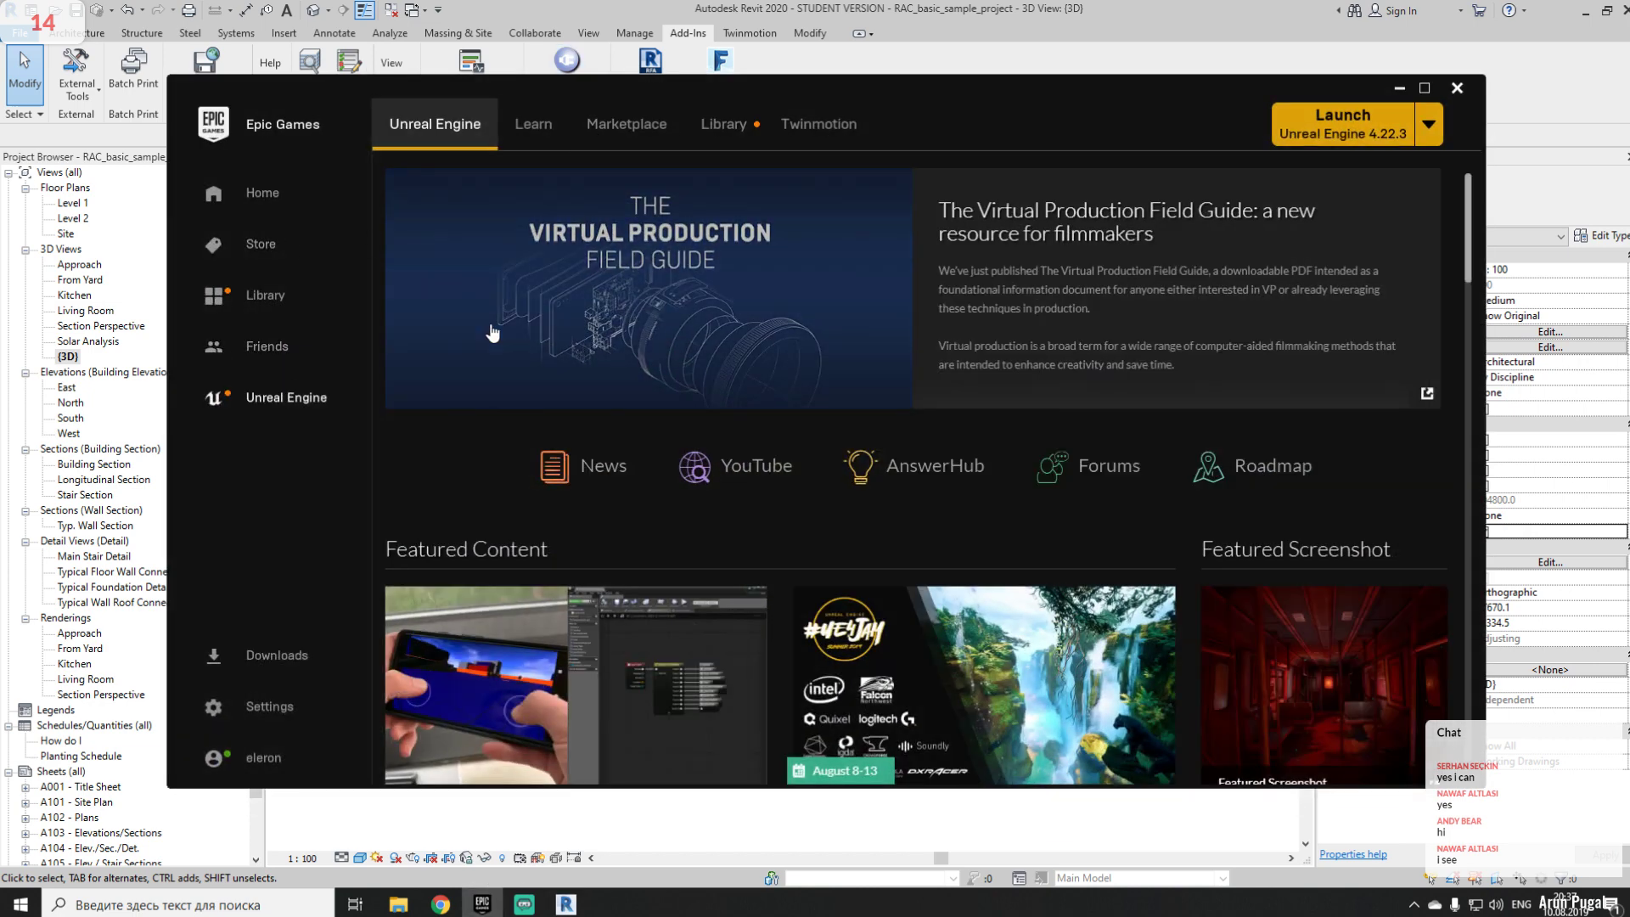
- Examine the projects, Unreal Studio Beta items and Vault assets in the Unreal Engine library with the launcher window maximized
left_click(708, 143)
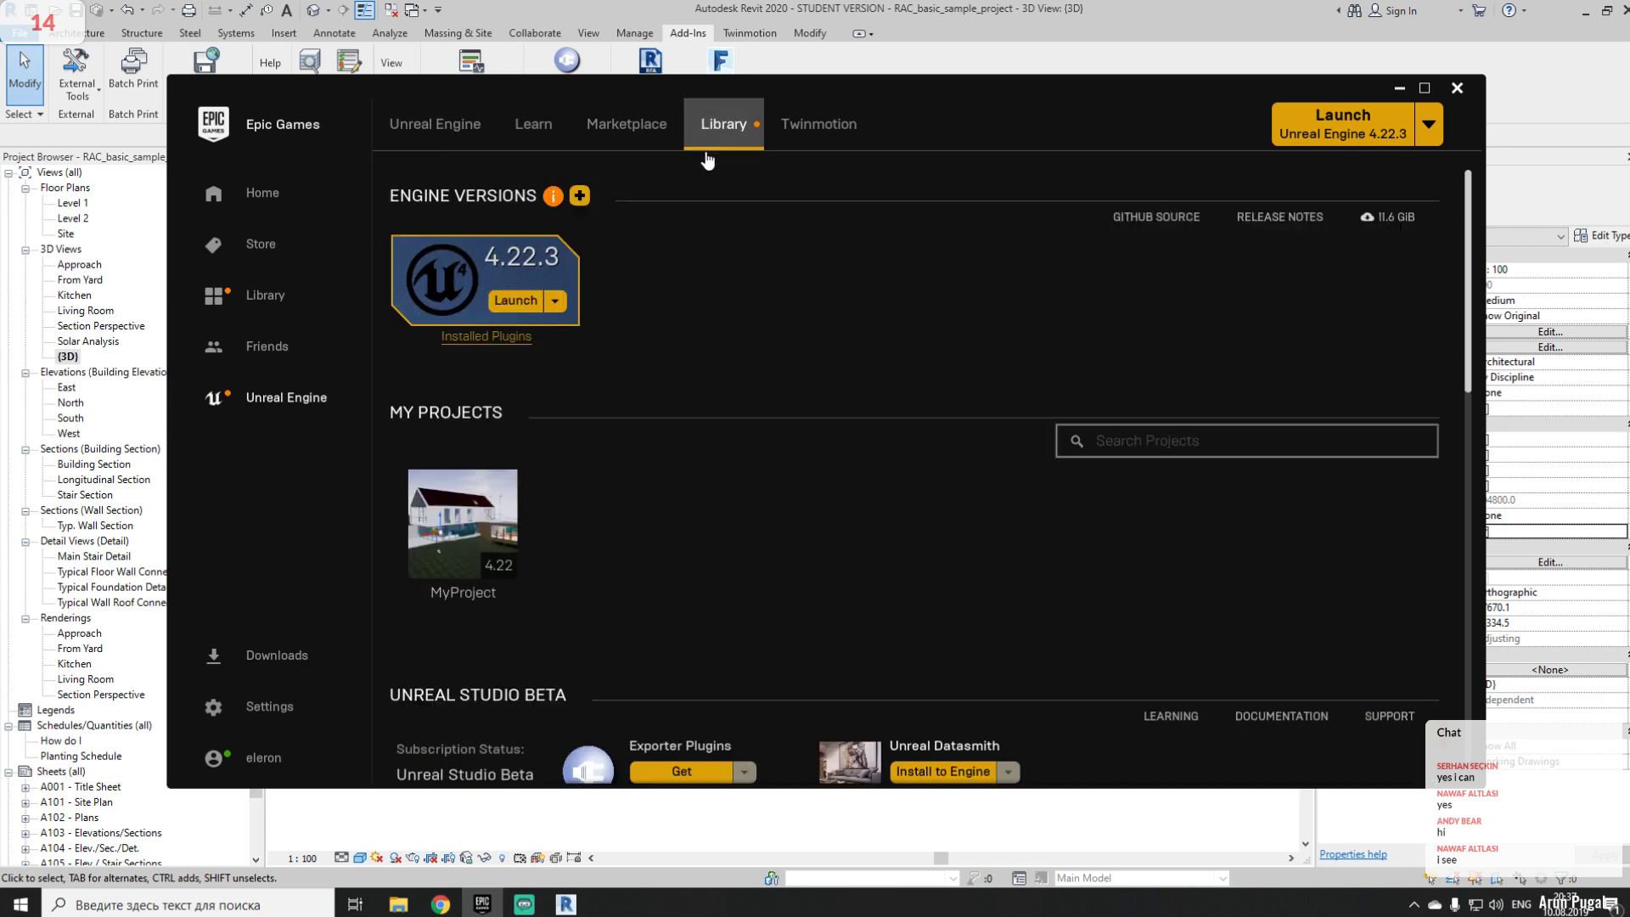
left_click(1424, 87)
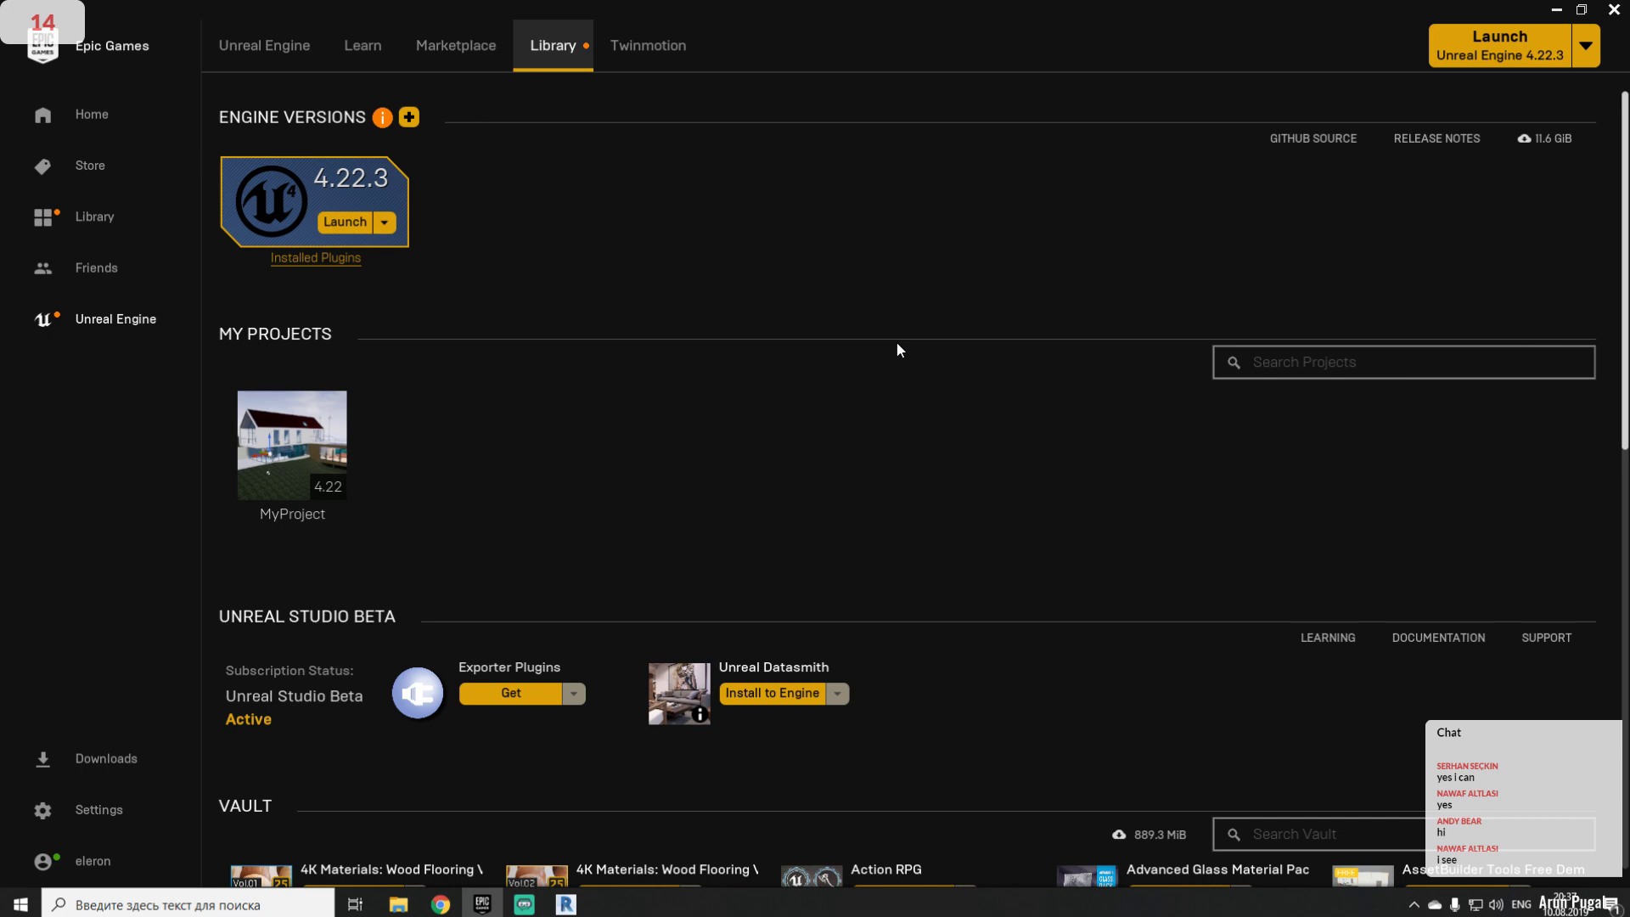
scroll(898, 348, "down", 6)
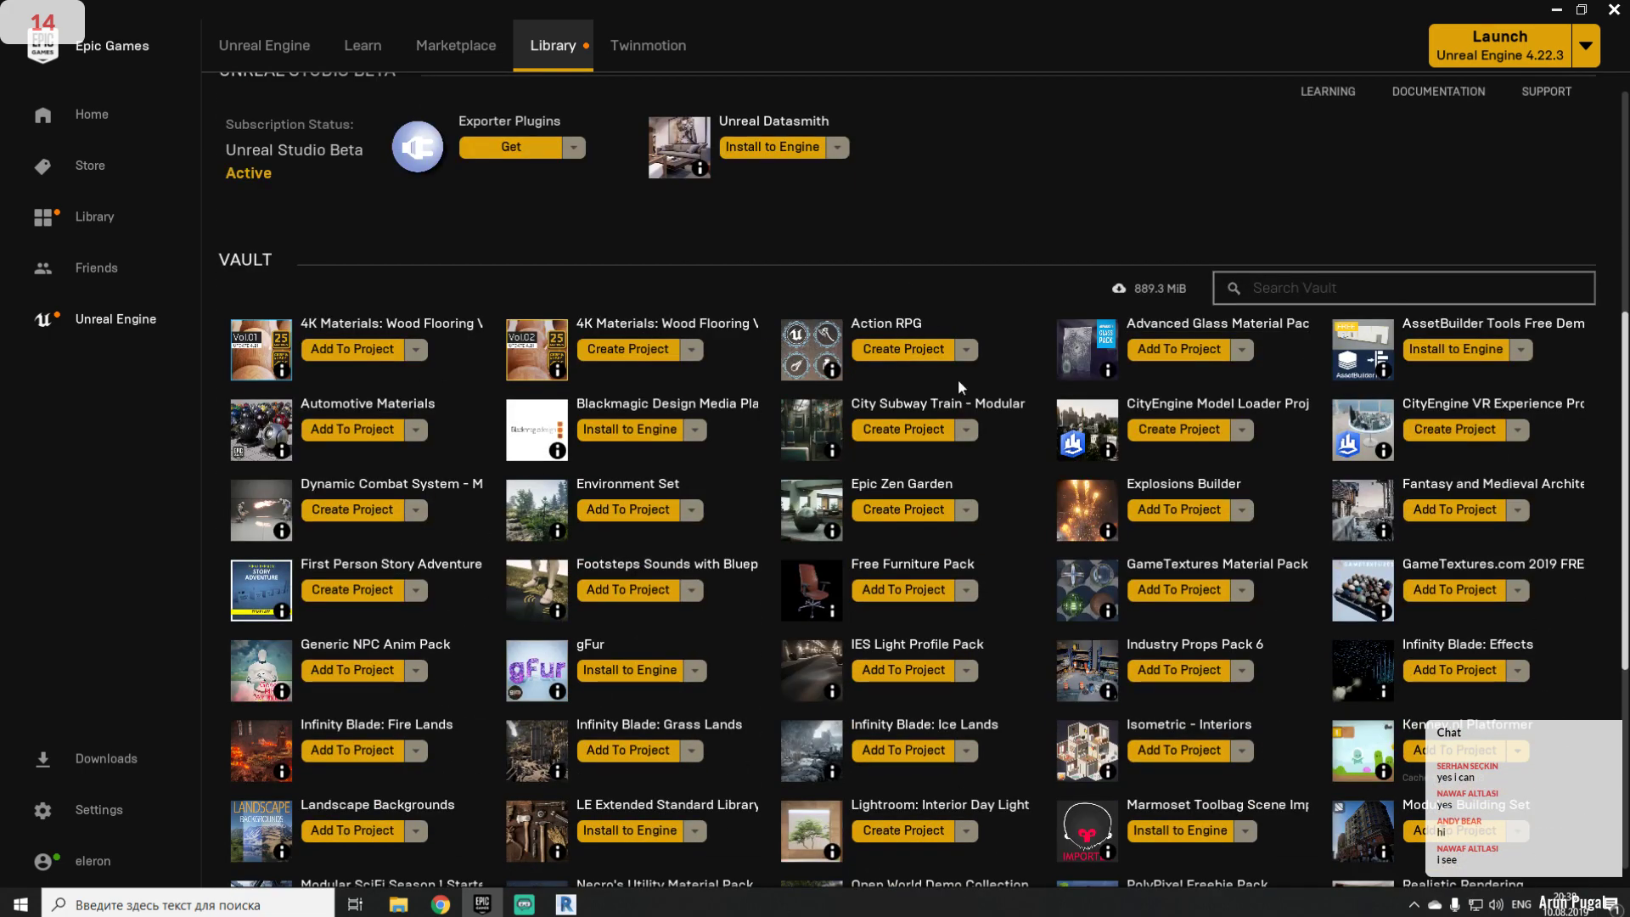
scroll(988, 479, "down", 1)
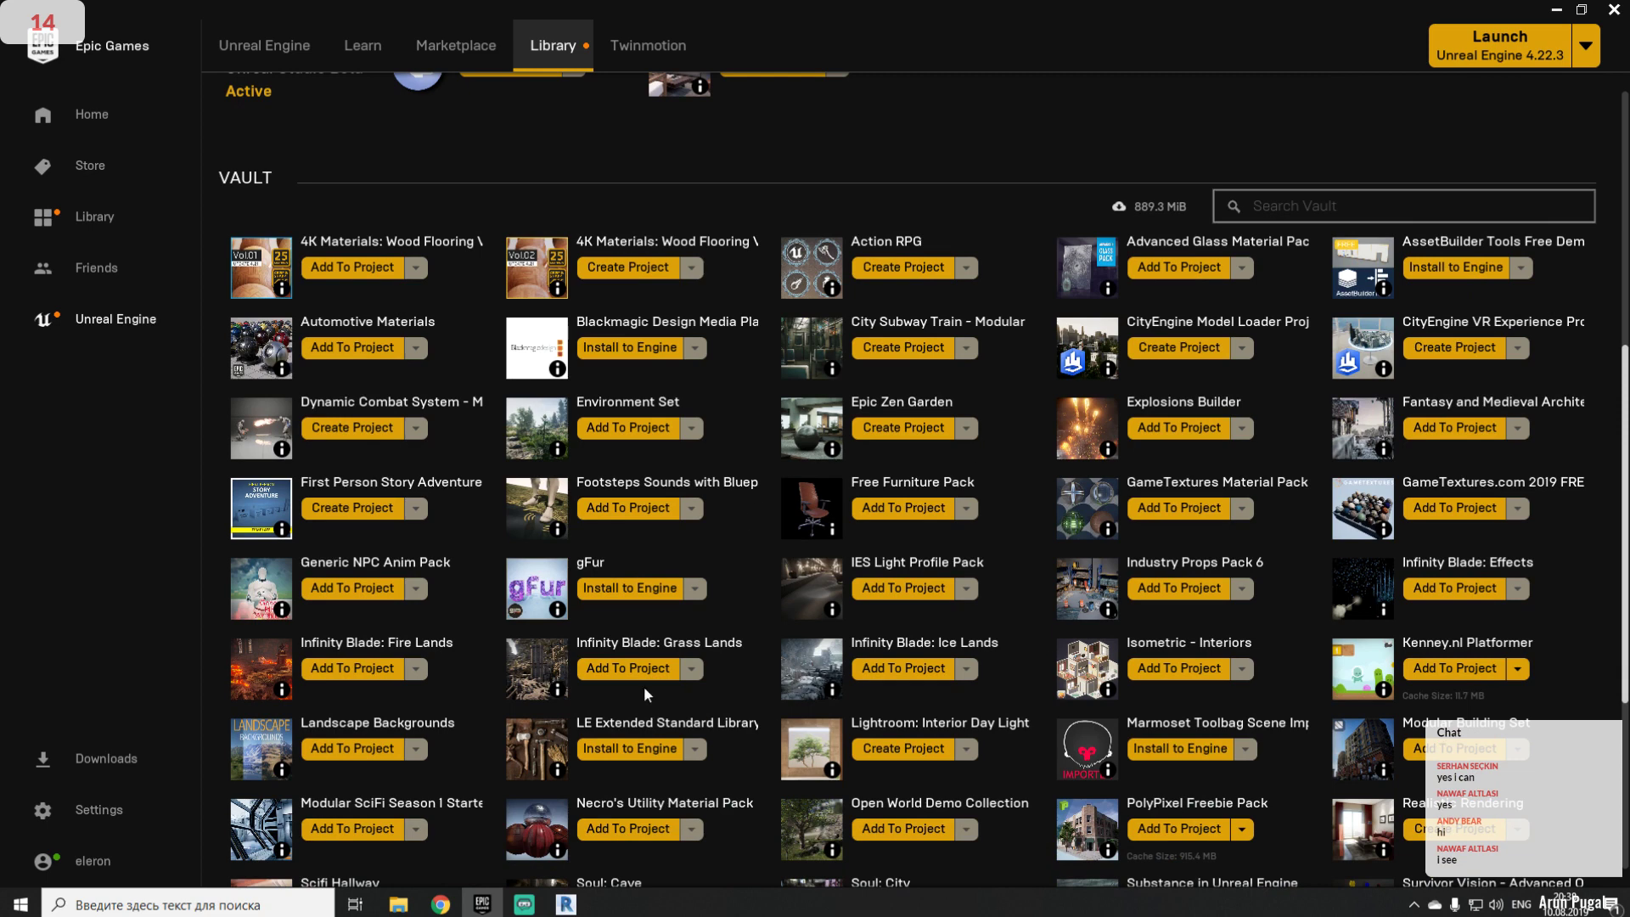
scroll(647, 694, "down", 1)
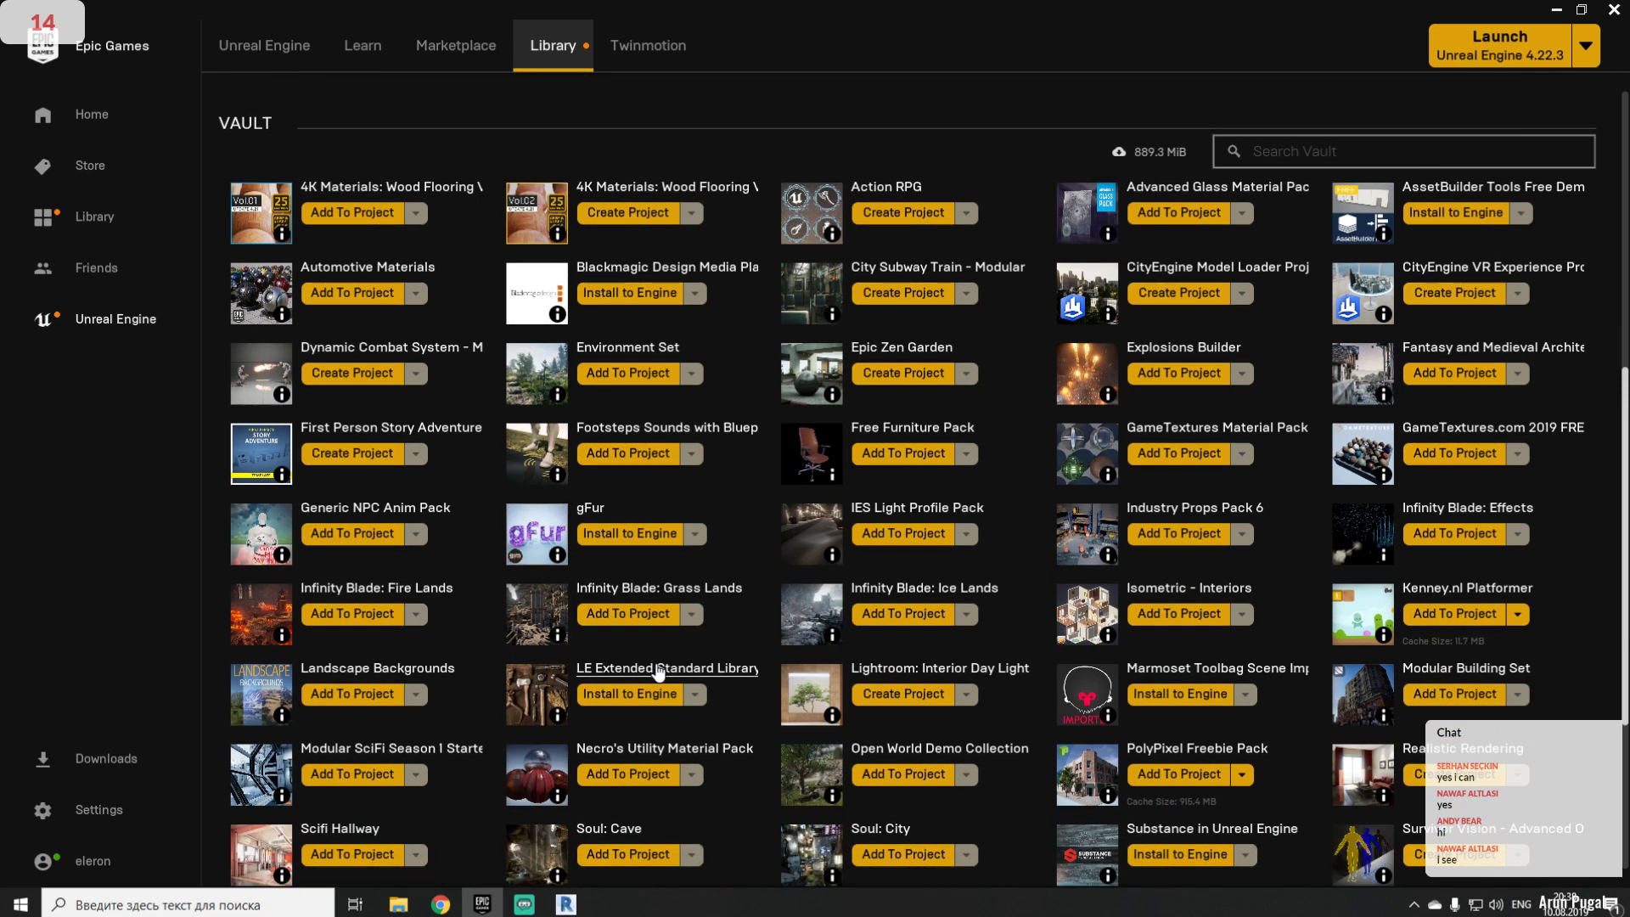
scroll(442, 532, "up", 1)
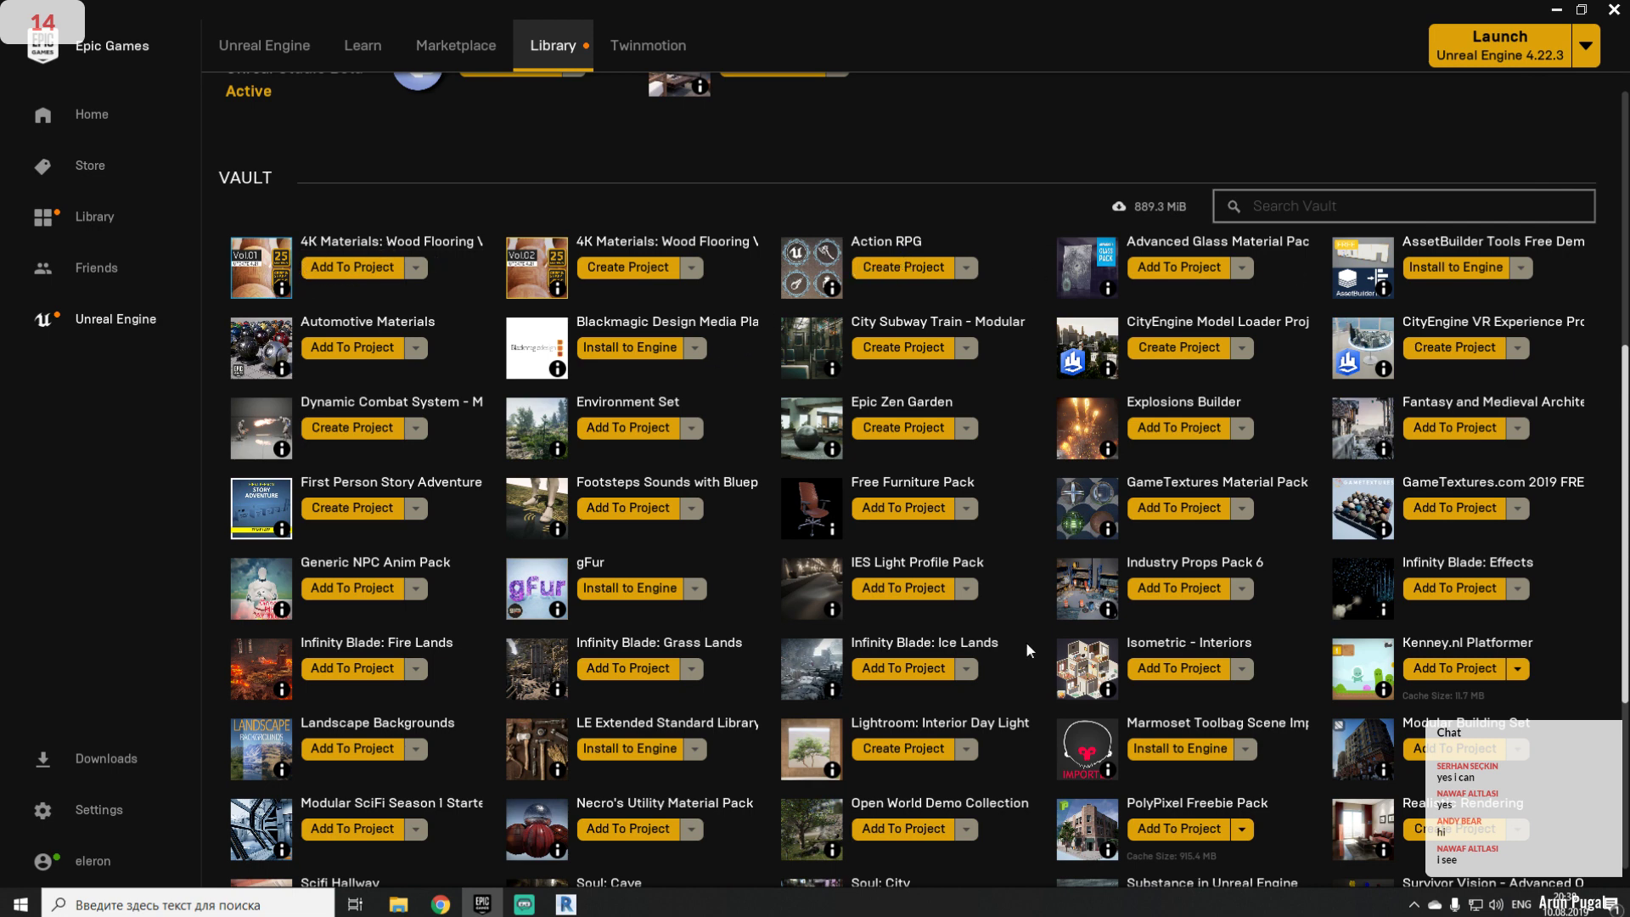
scroll(920, 660, "down", 3)
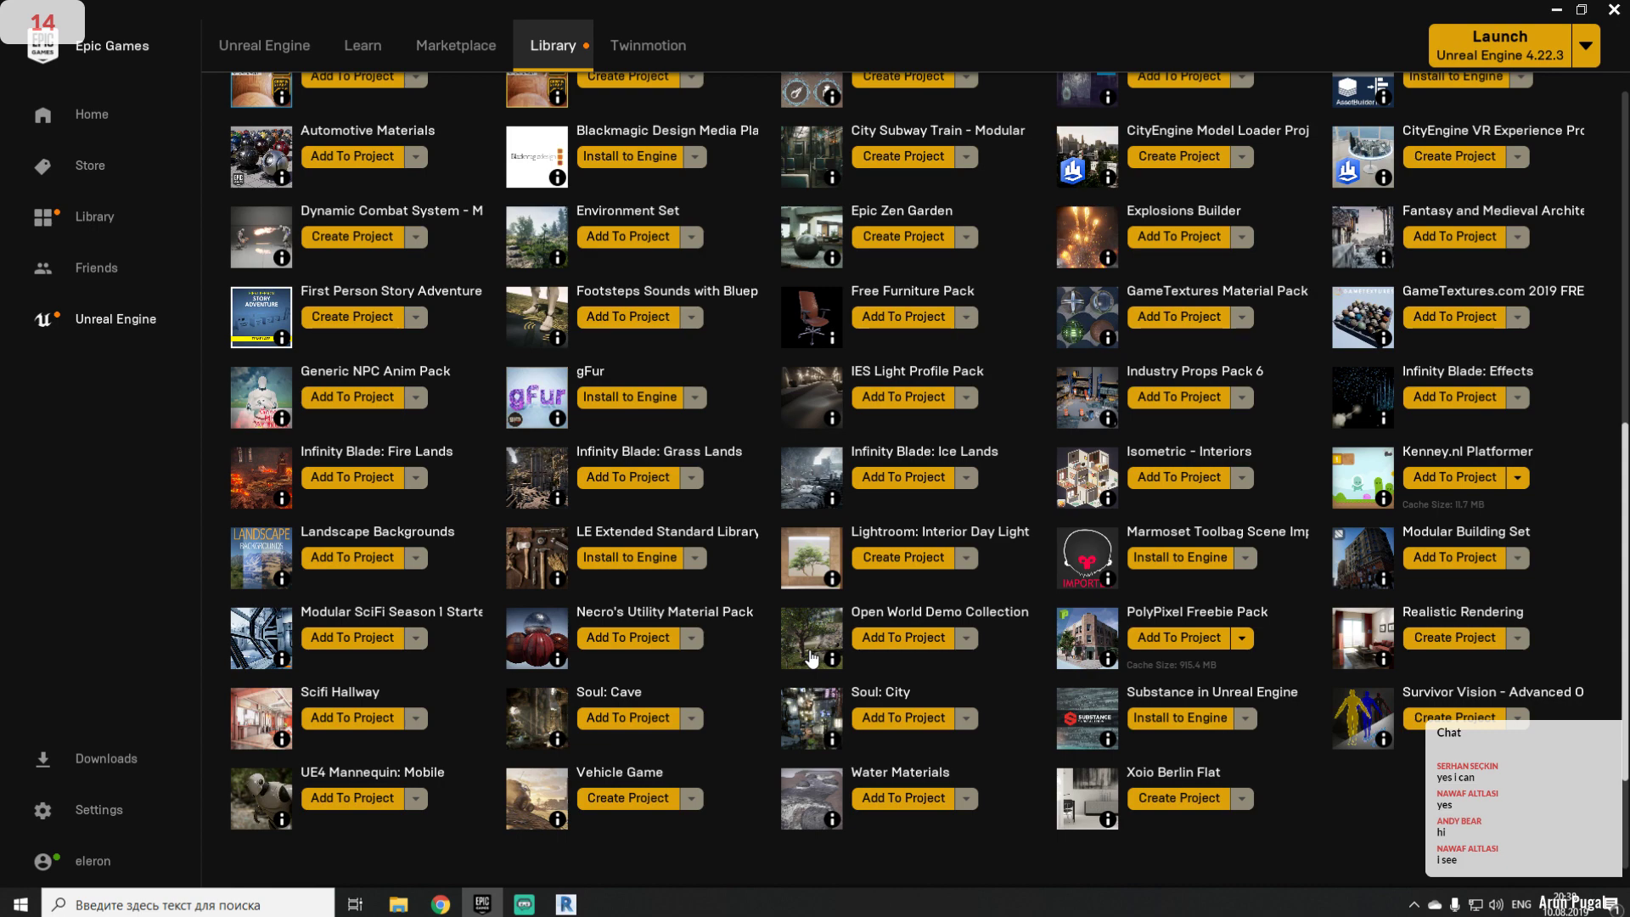
scroll(812, 657, "up", 3)
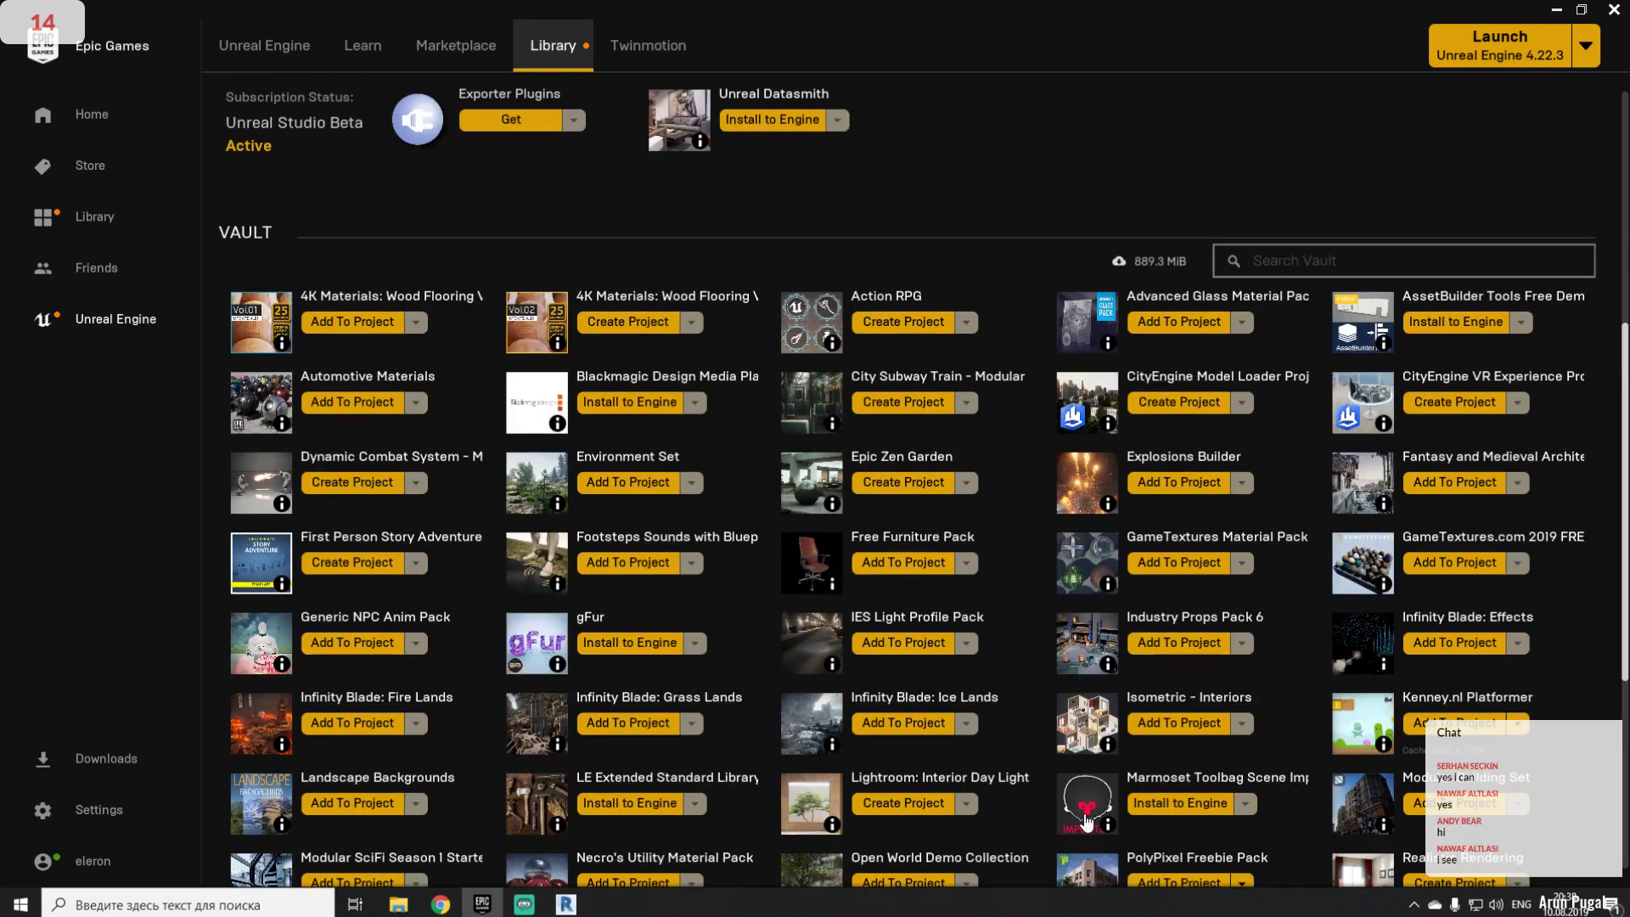
- Look through the showcased and Free For The Month products in the Unreal Engine Marketplace
left_click(456, 51)
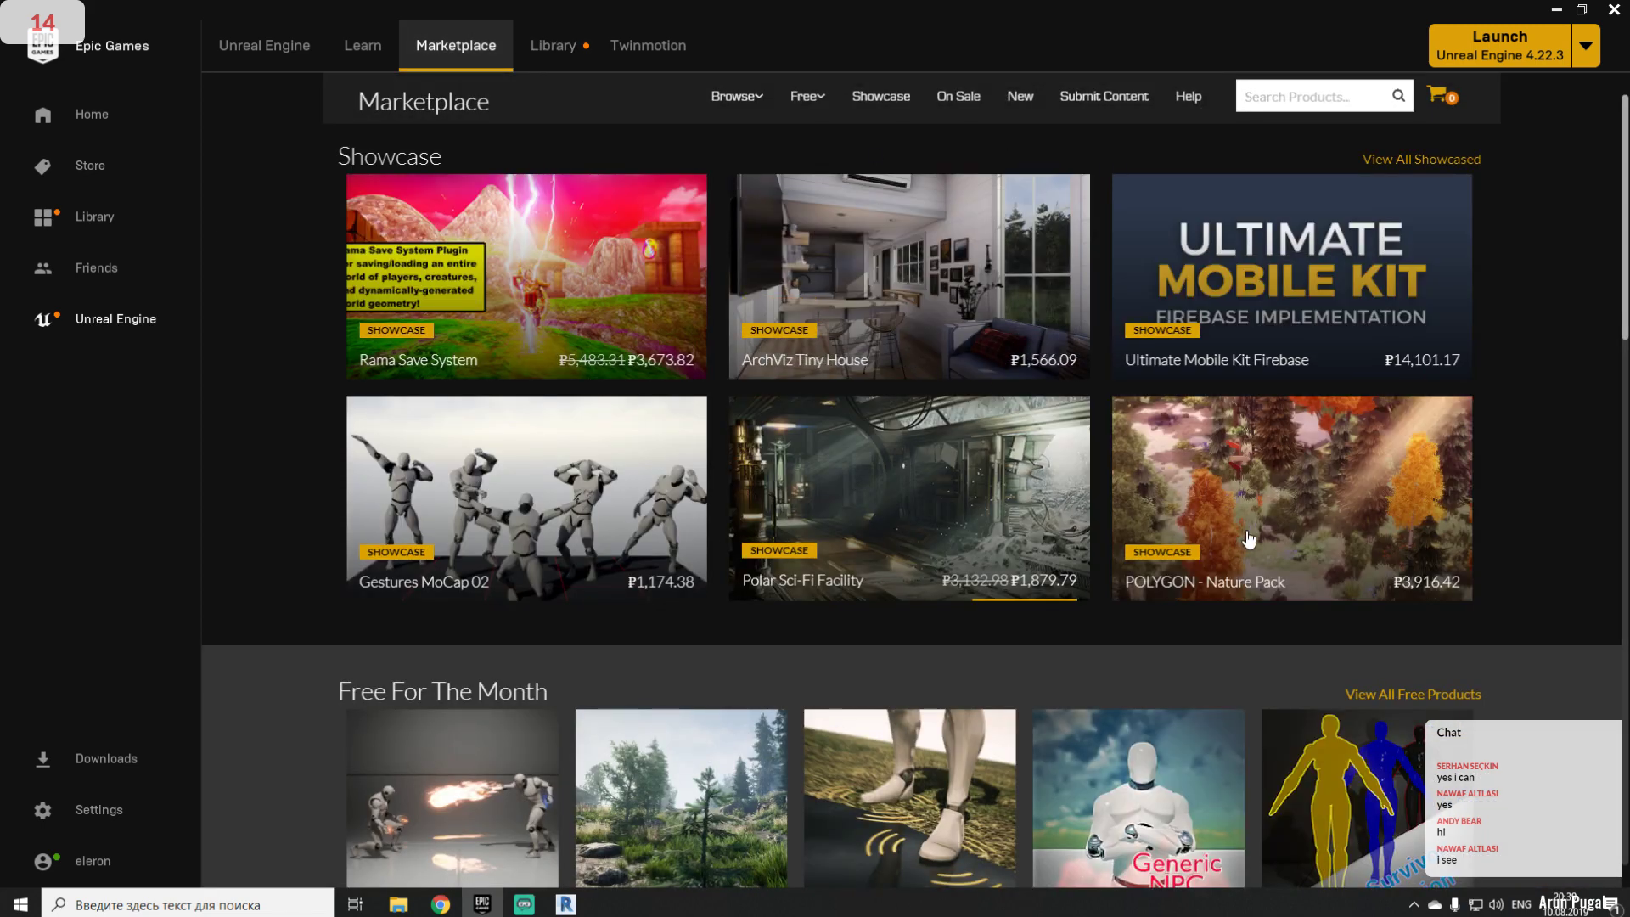
scroll(532, 488, "down", 3)
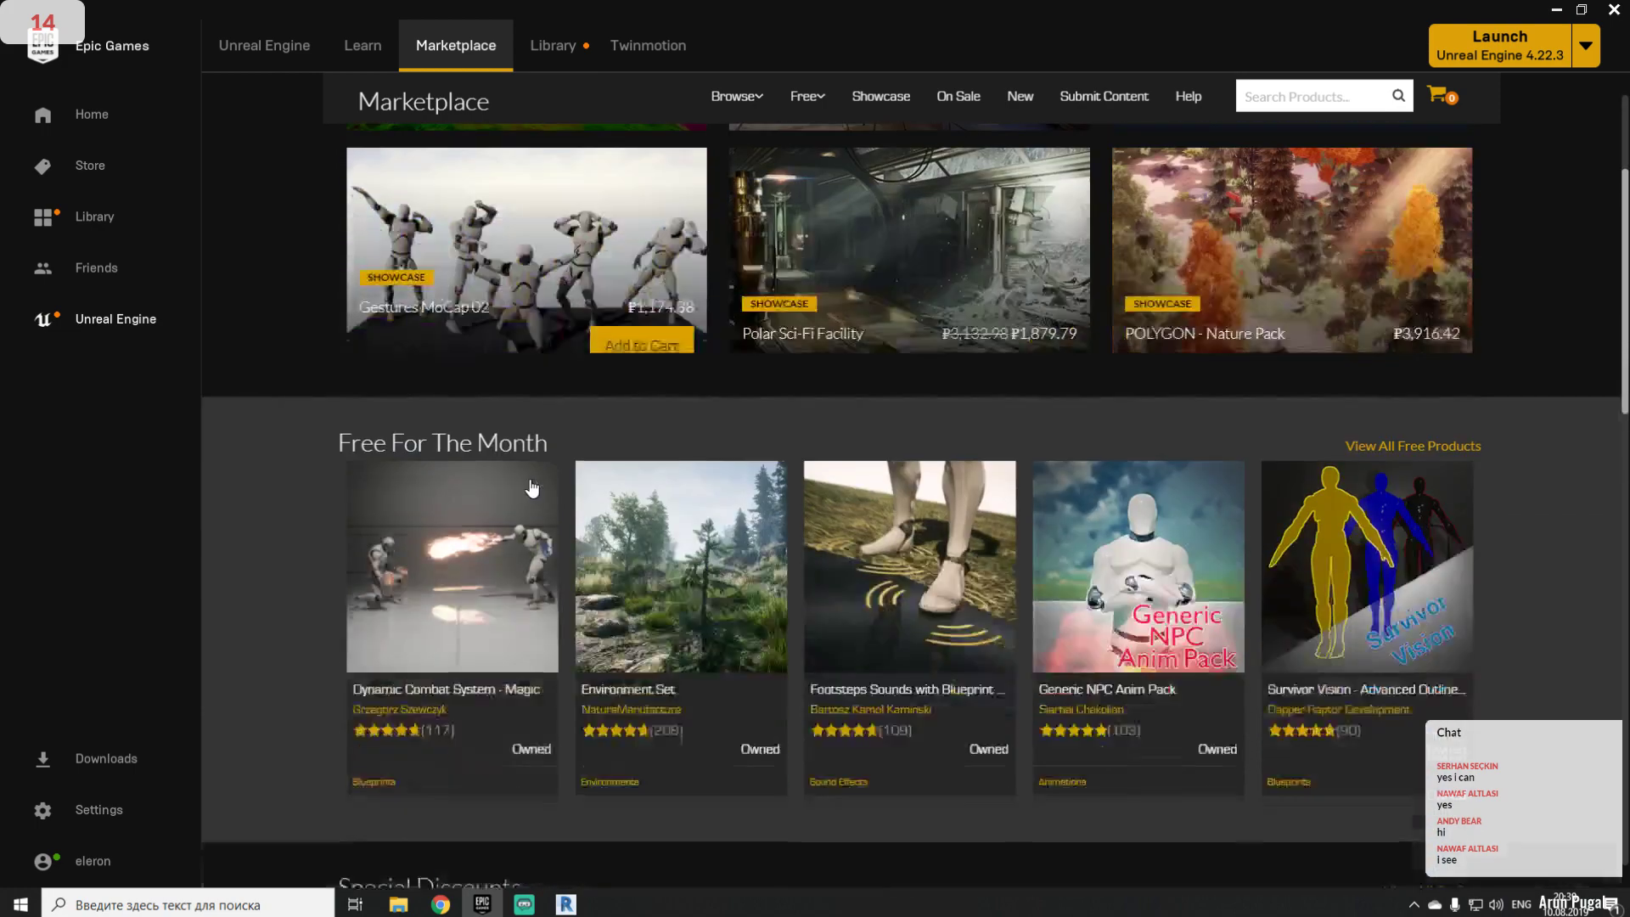
scroll(532, 488, "down", 2)
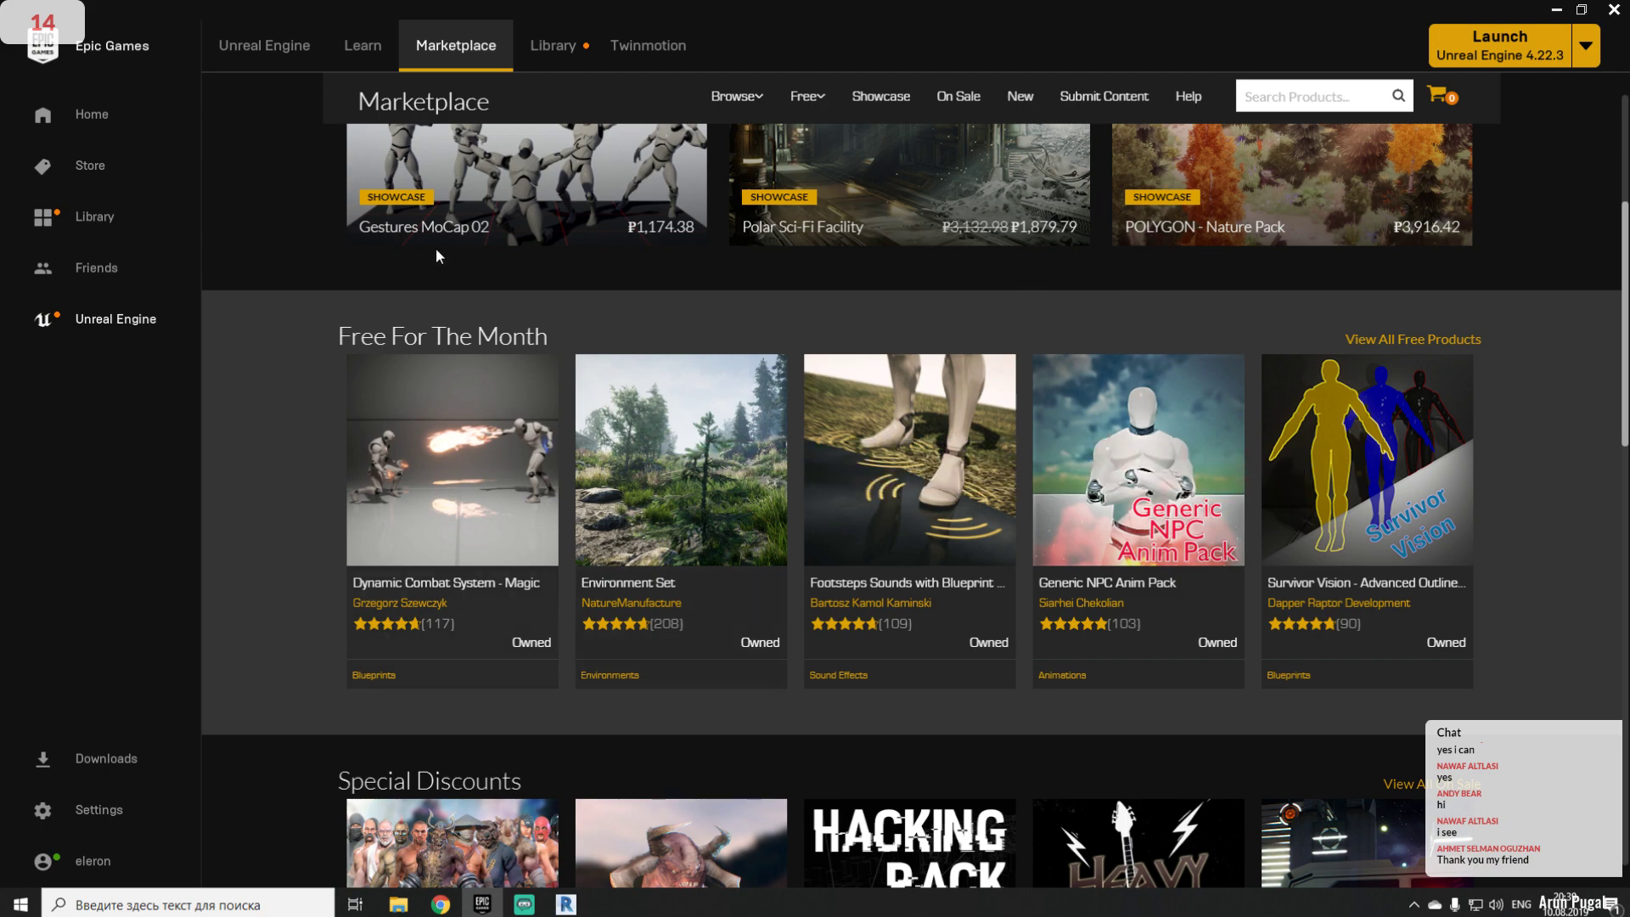
- Return to the Unreal Engine library and launch engine version 4.22.3
left_click(538, 52)
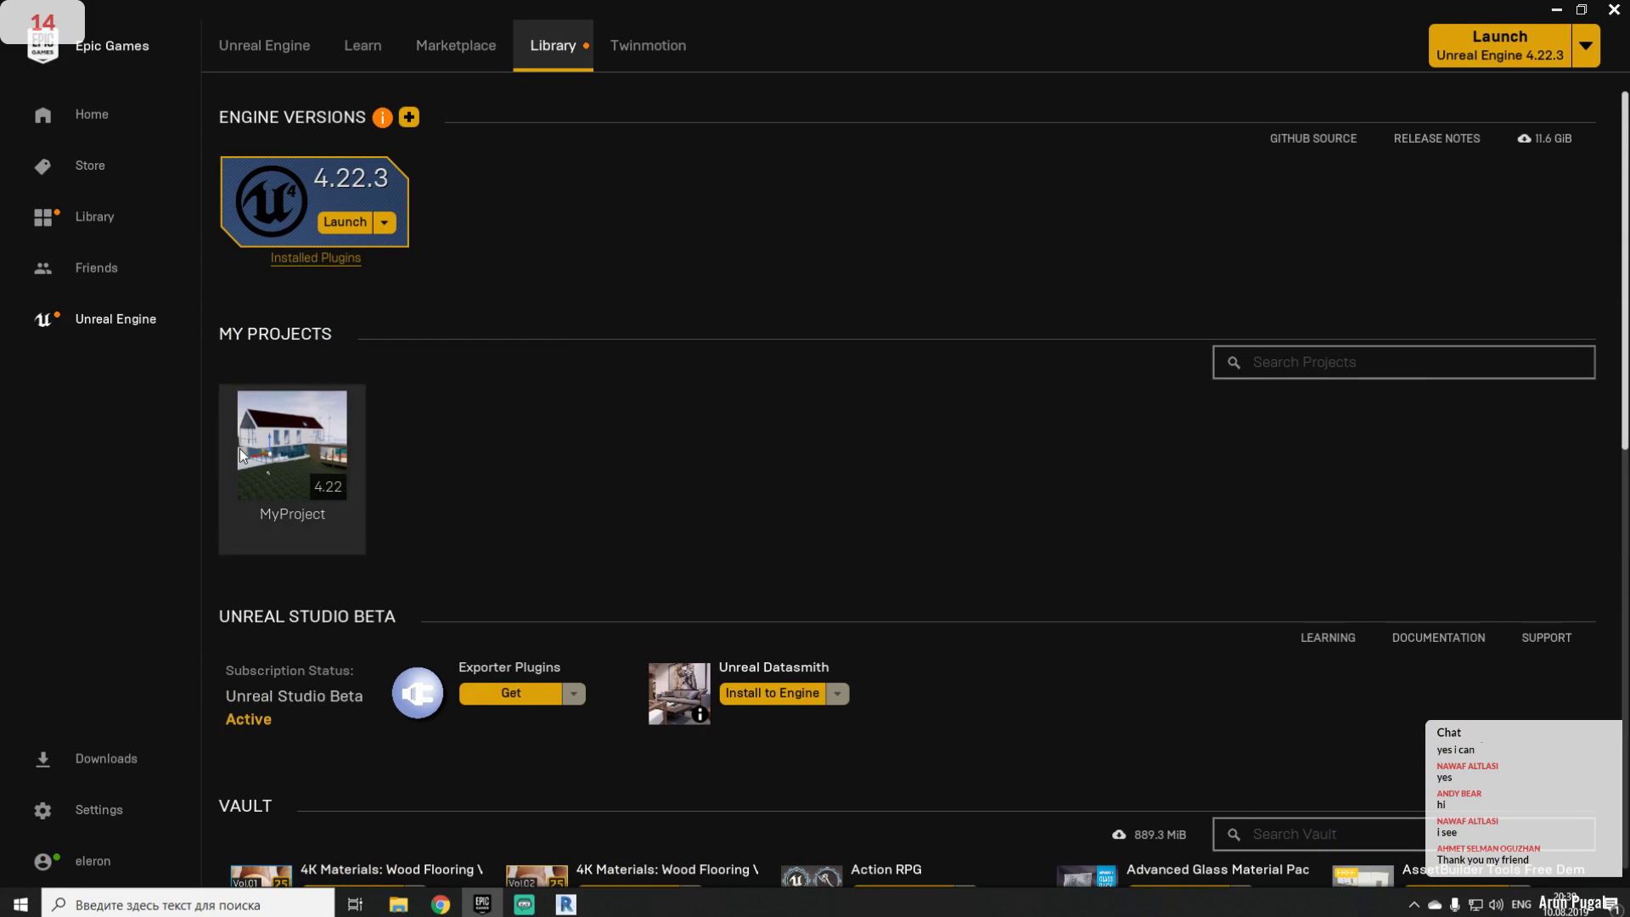
left_click(295, 451)
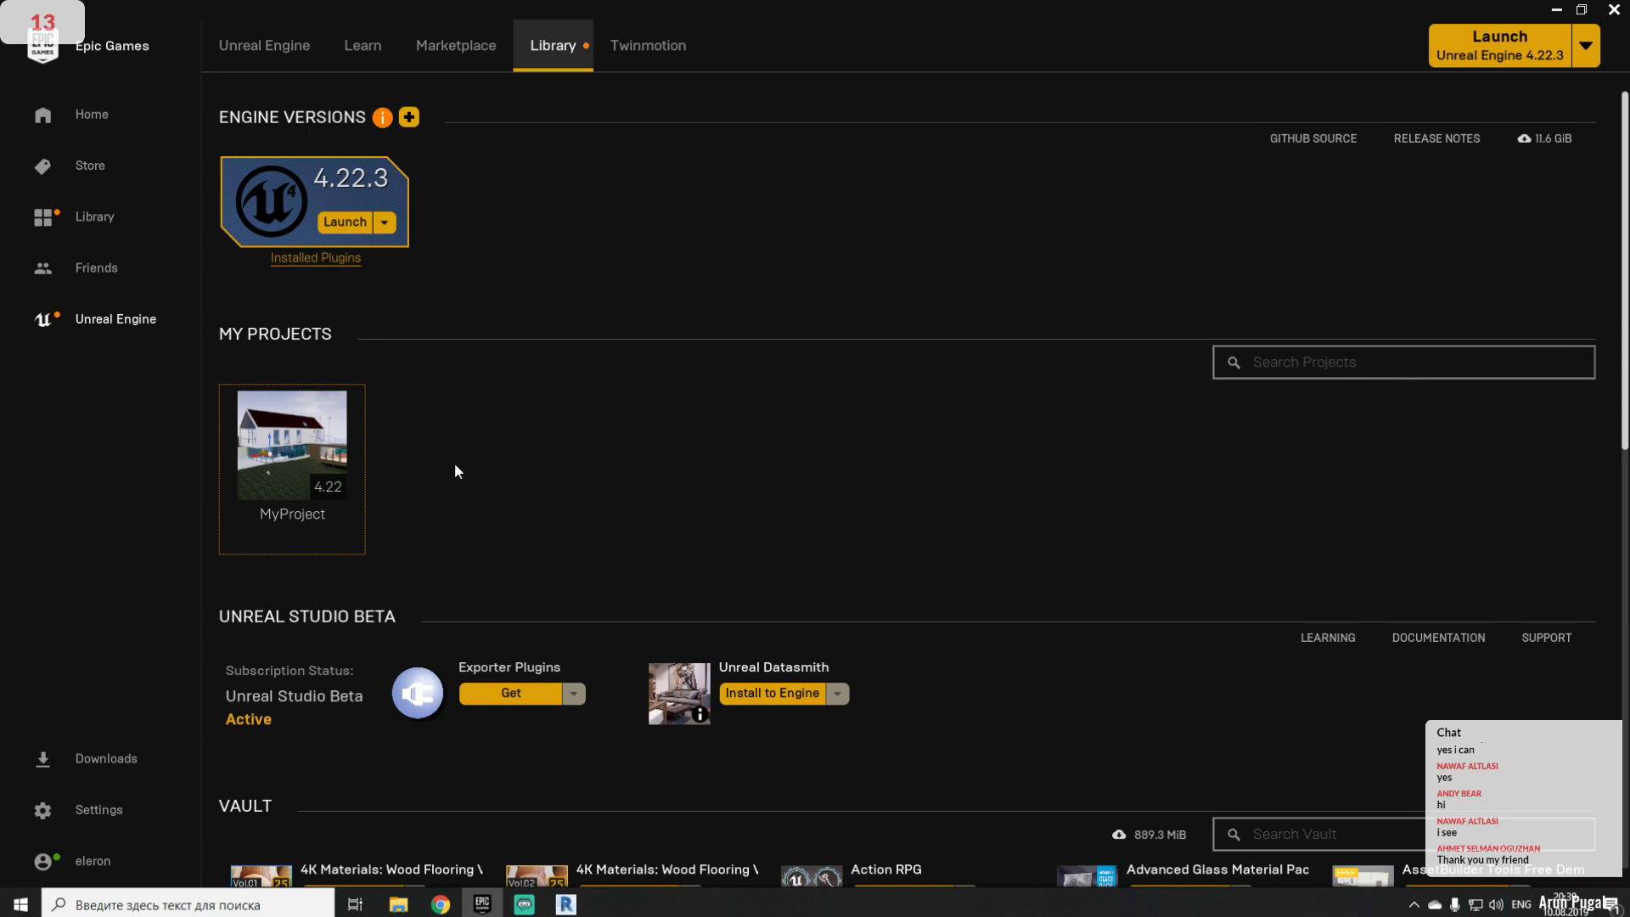
left_click(342, 225)
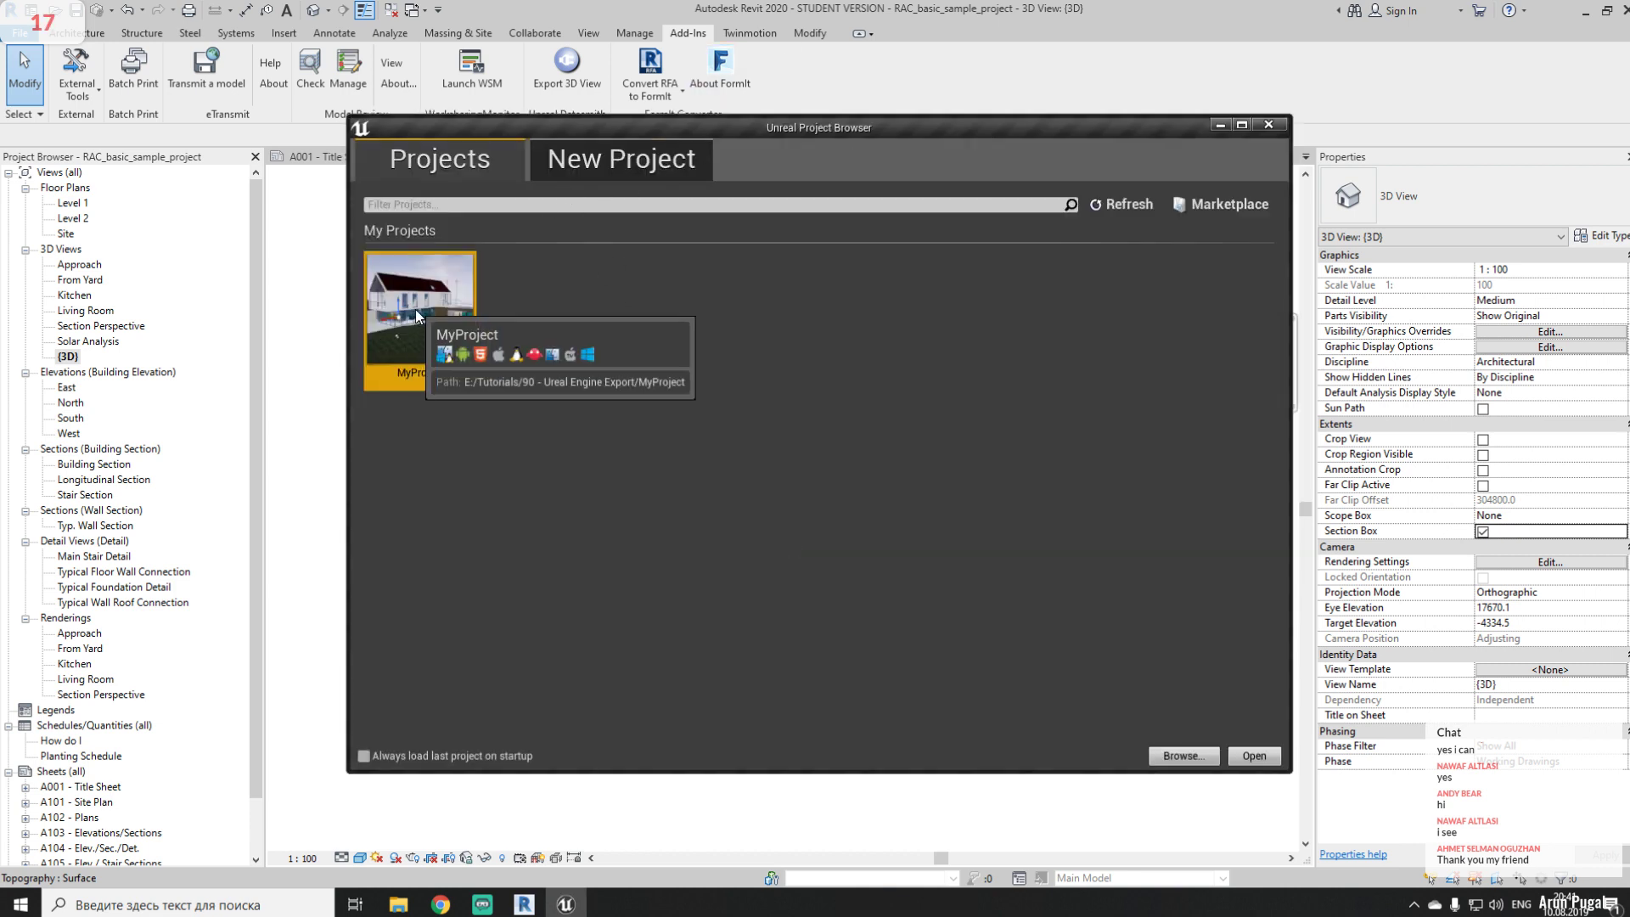
- Create a new blank Unreal Studio project named Stream in the E:\Tutorials\90 - Ureal Engine Export folder
left_click(598, 151)
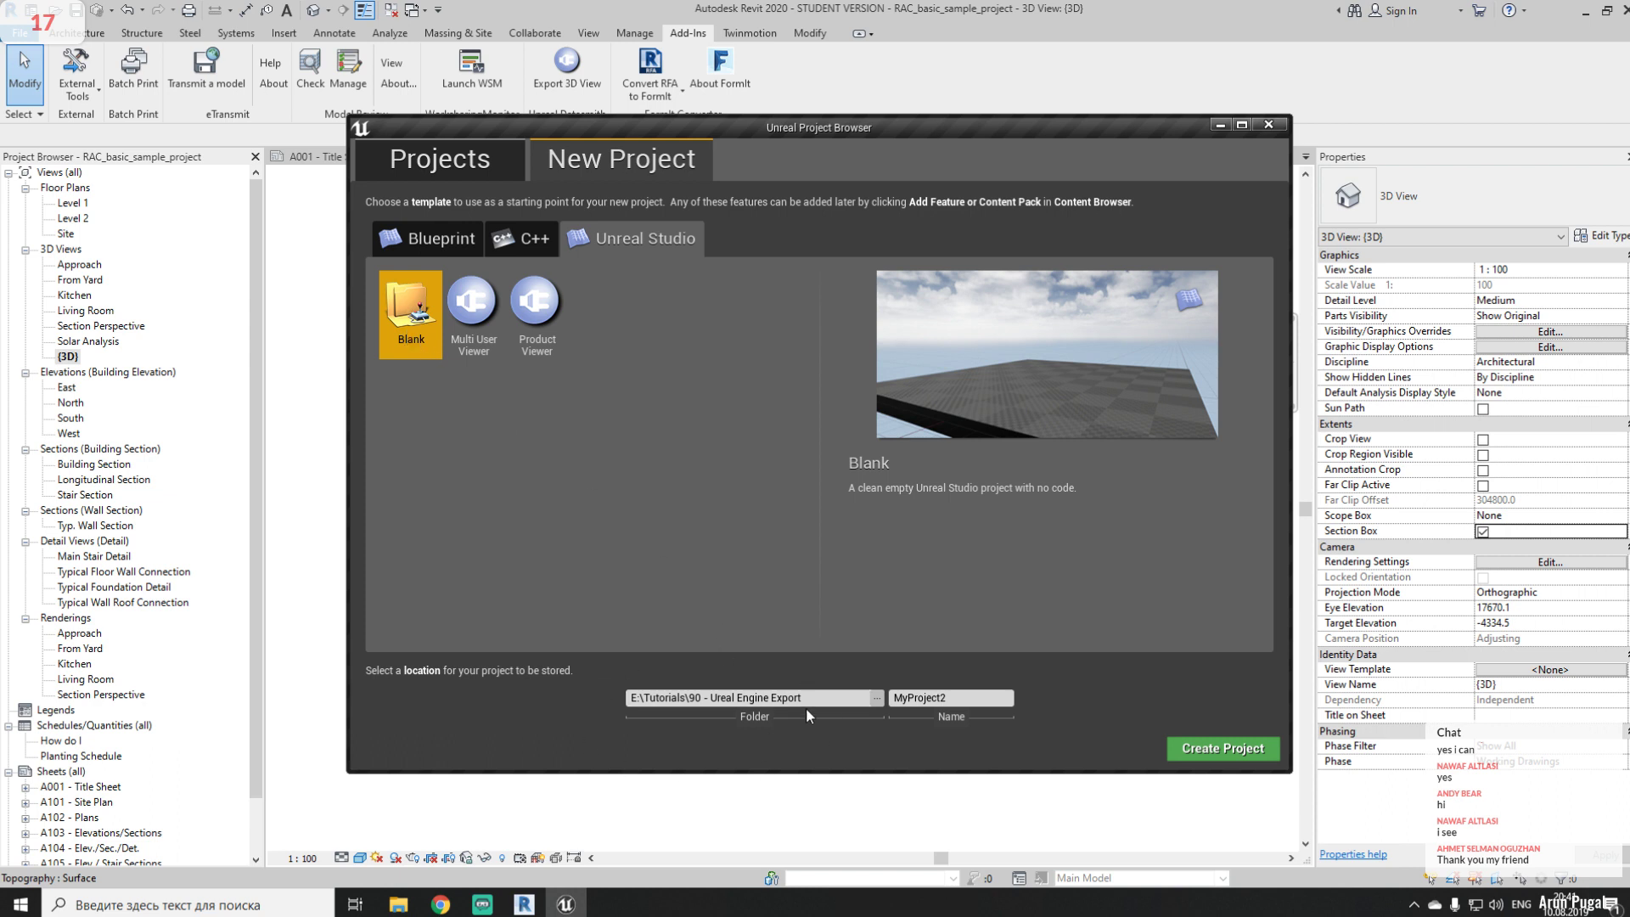
left_click(913, 692)
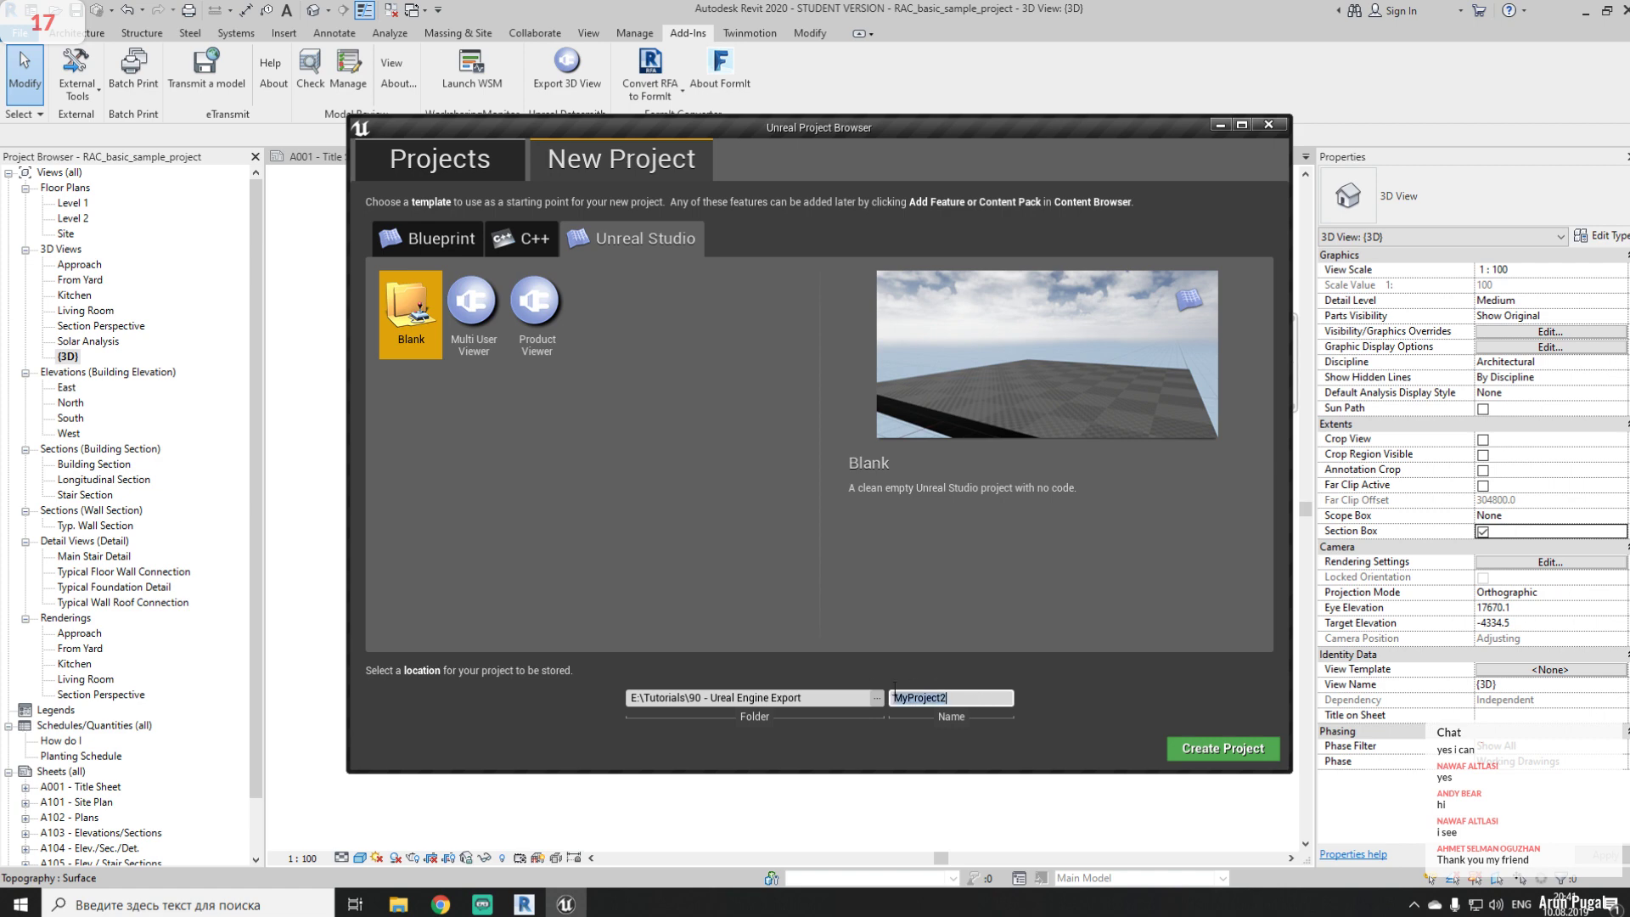
type("Stear")
type("eam")
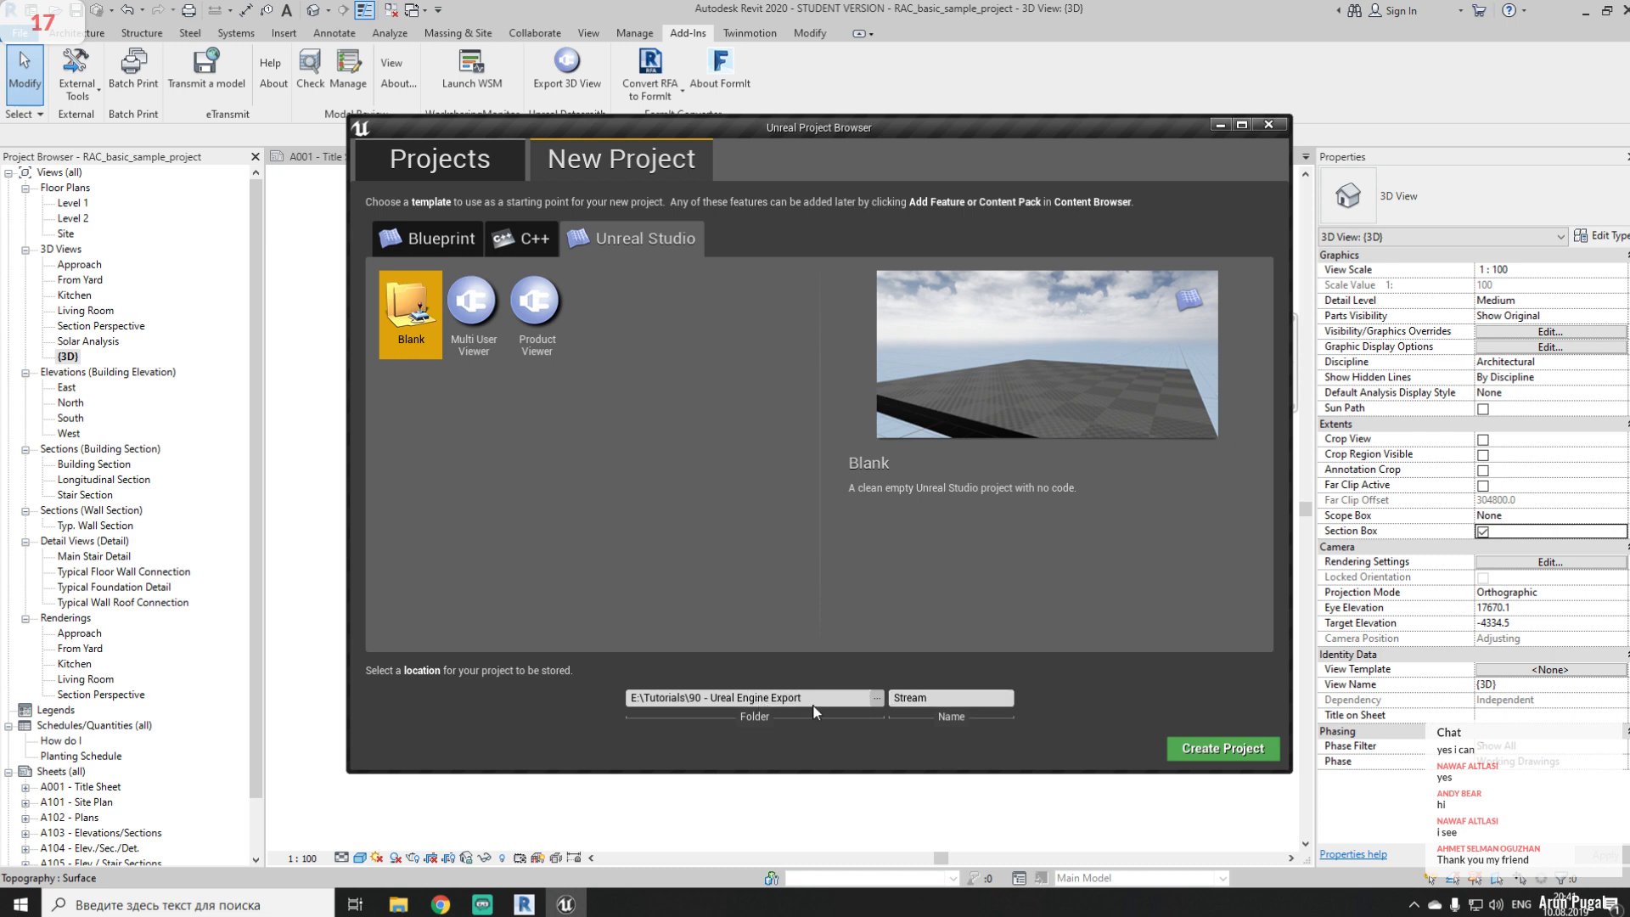
left_click(1194, 750)
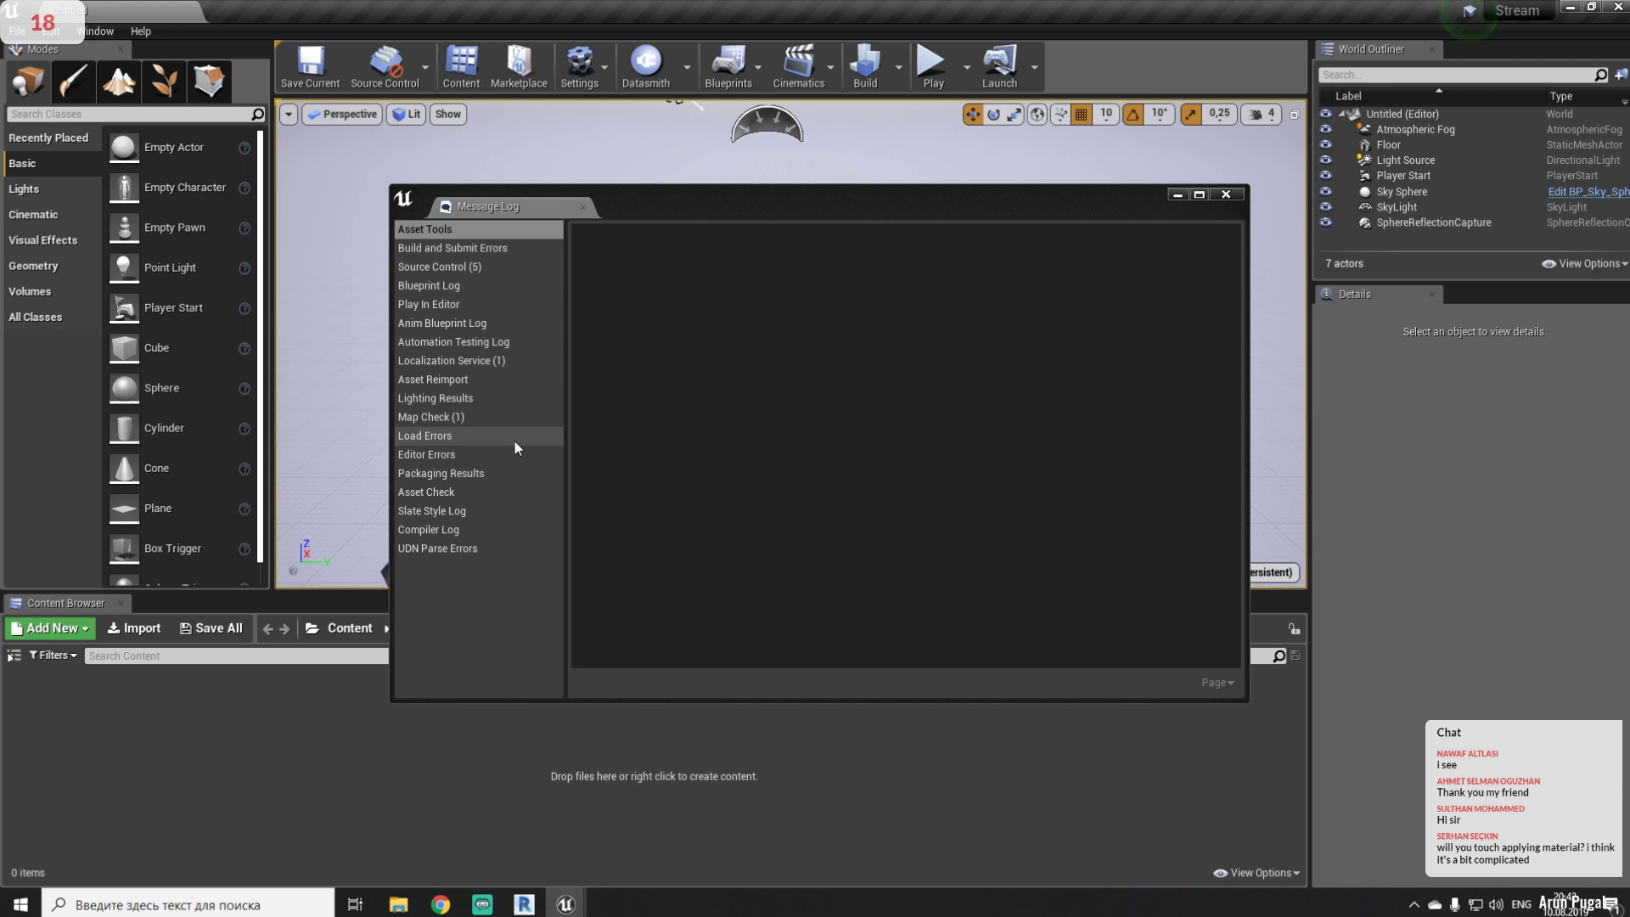
- Close the Message Log window and delete the Floor actor from the level
left_click(1227, 196)
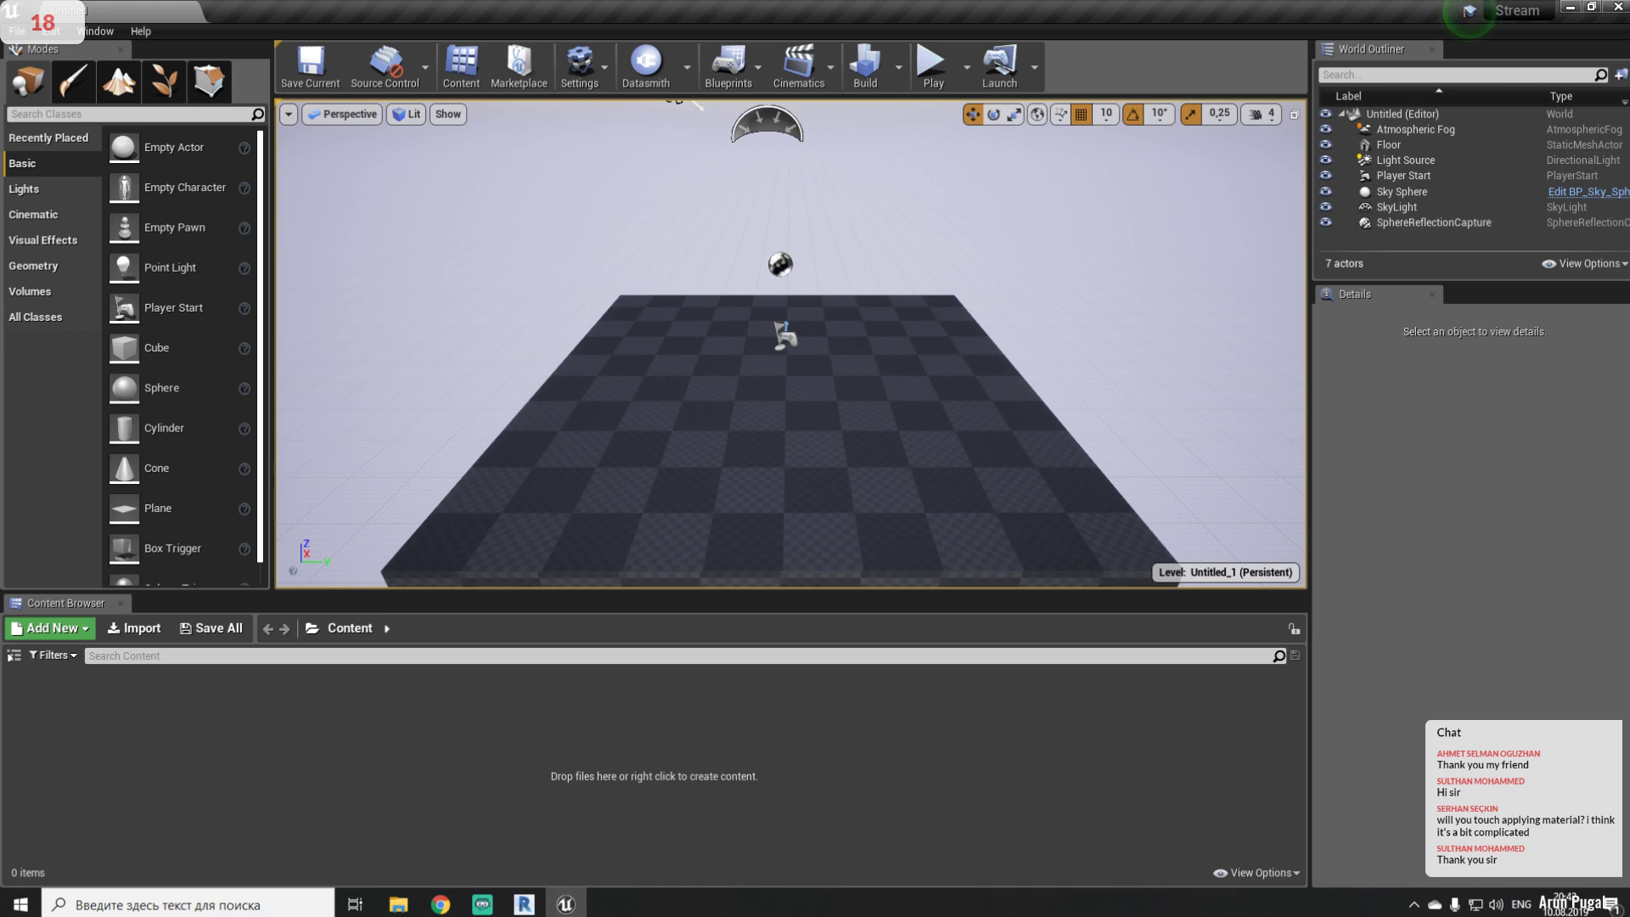
left_click(912, 484)
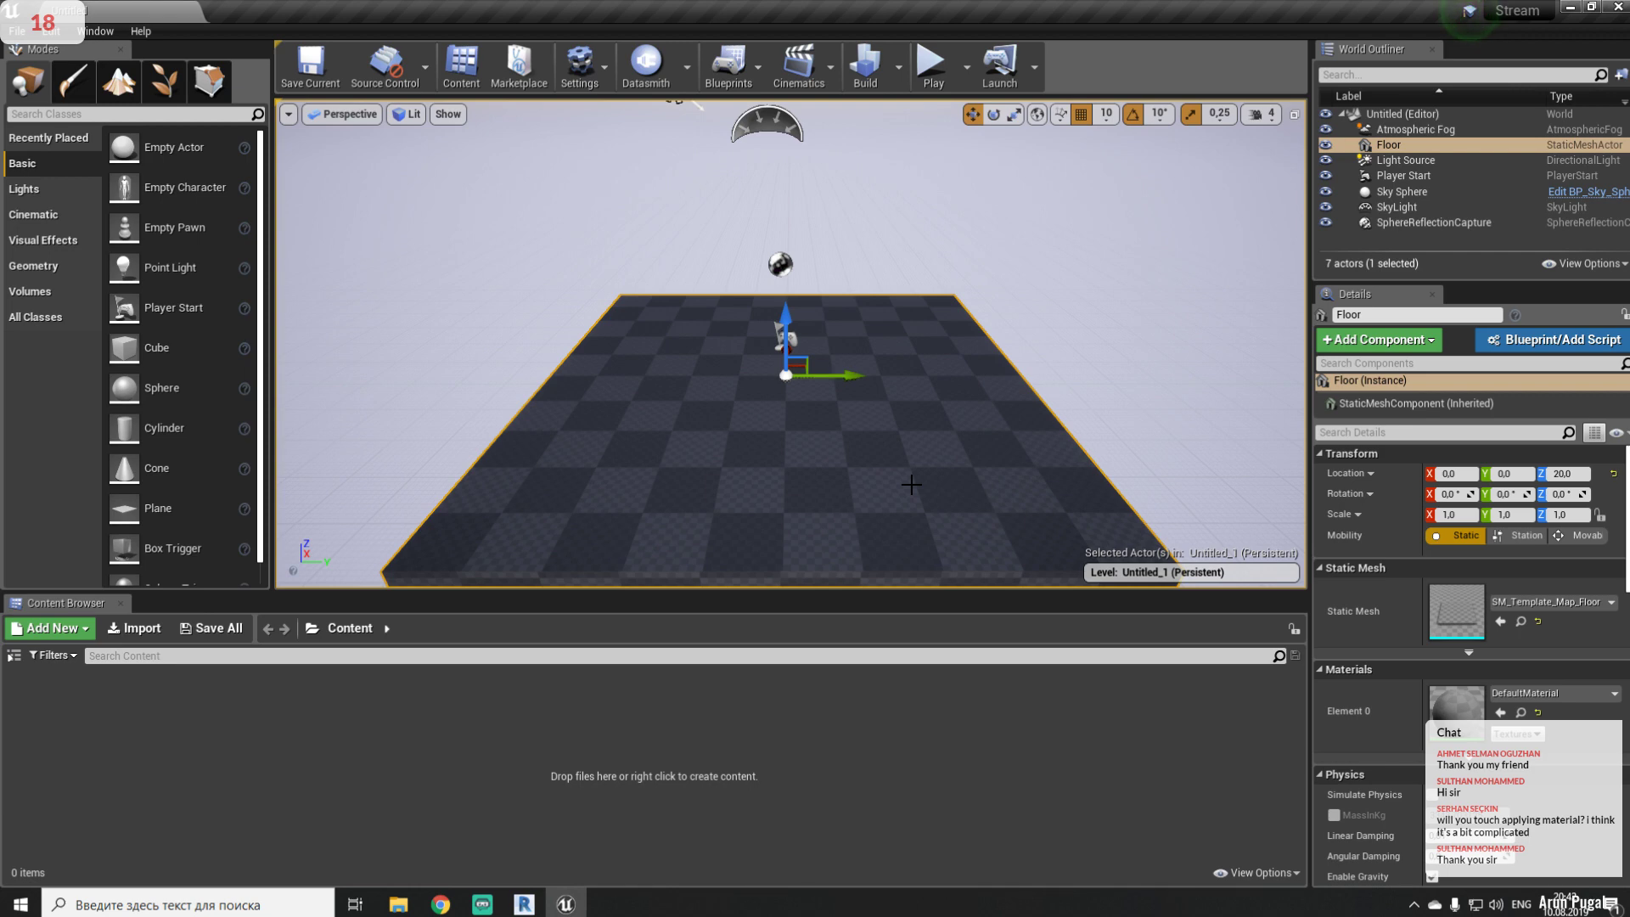
key("Delete")
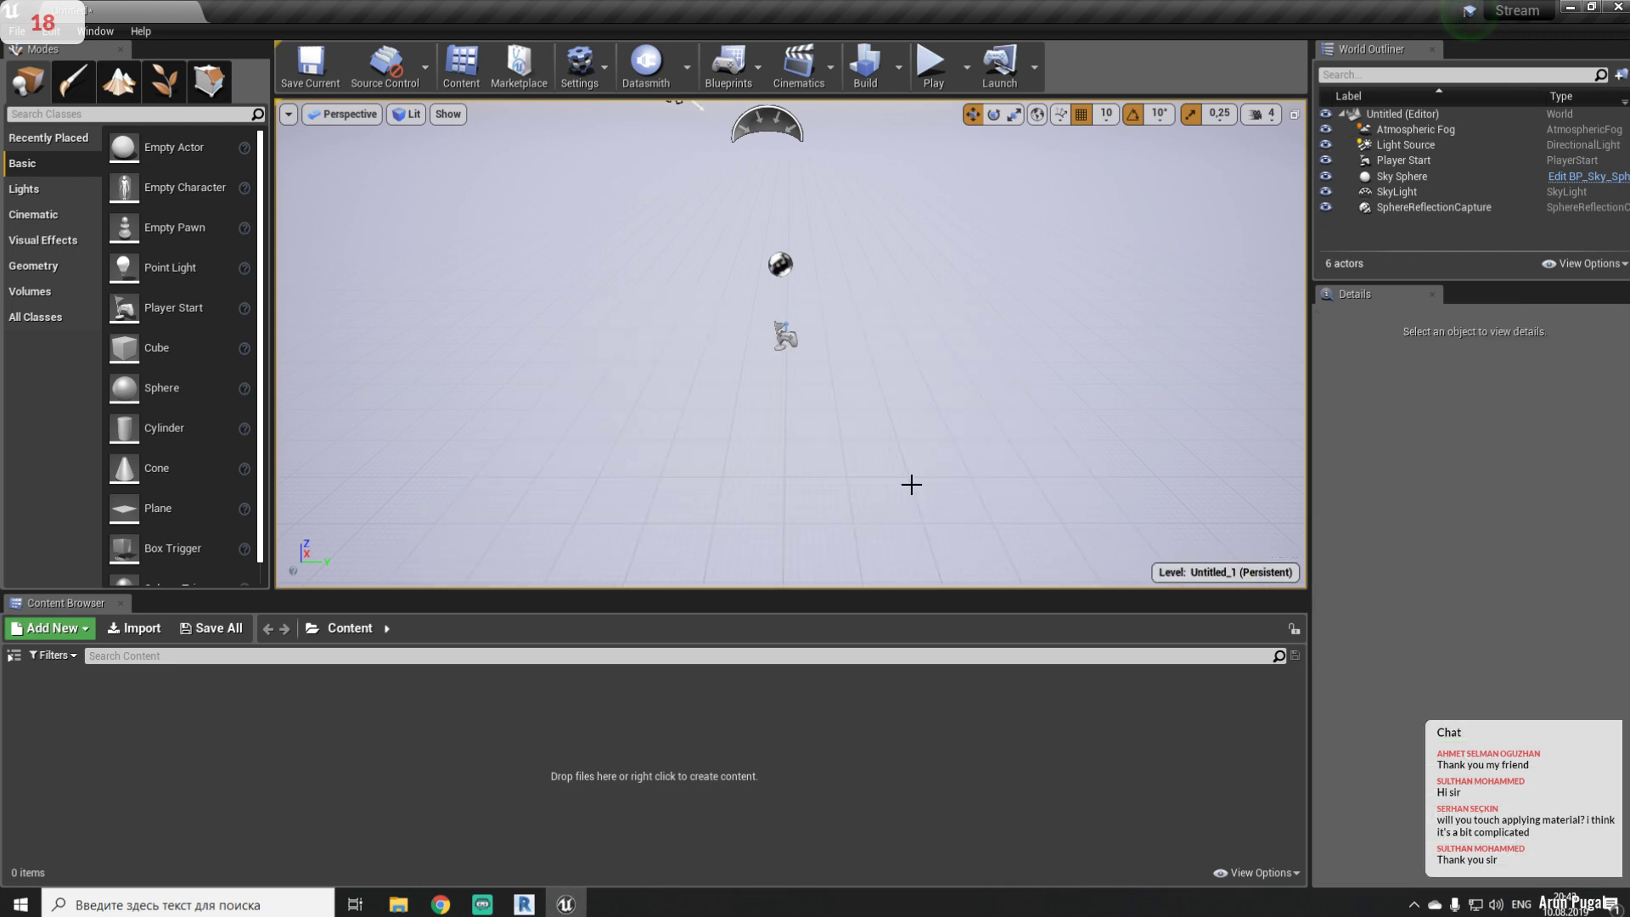
scroll(884, 455, "down", 5)
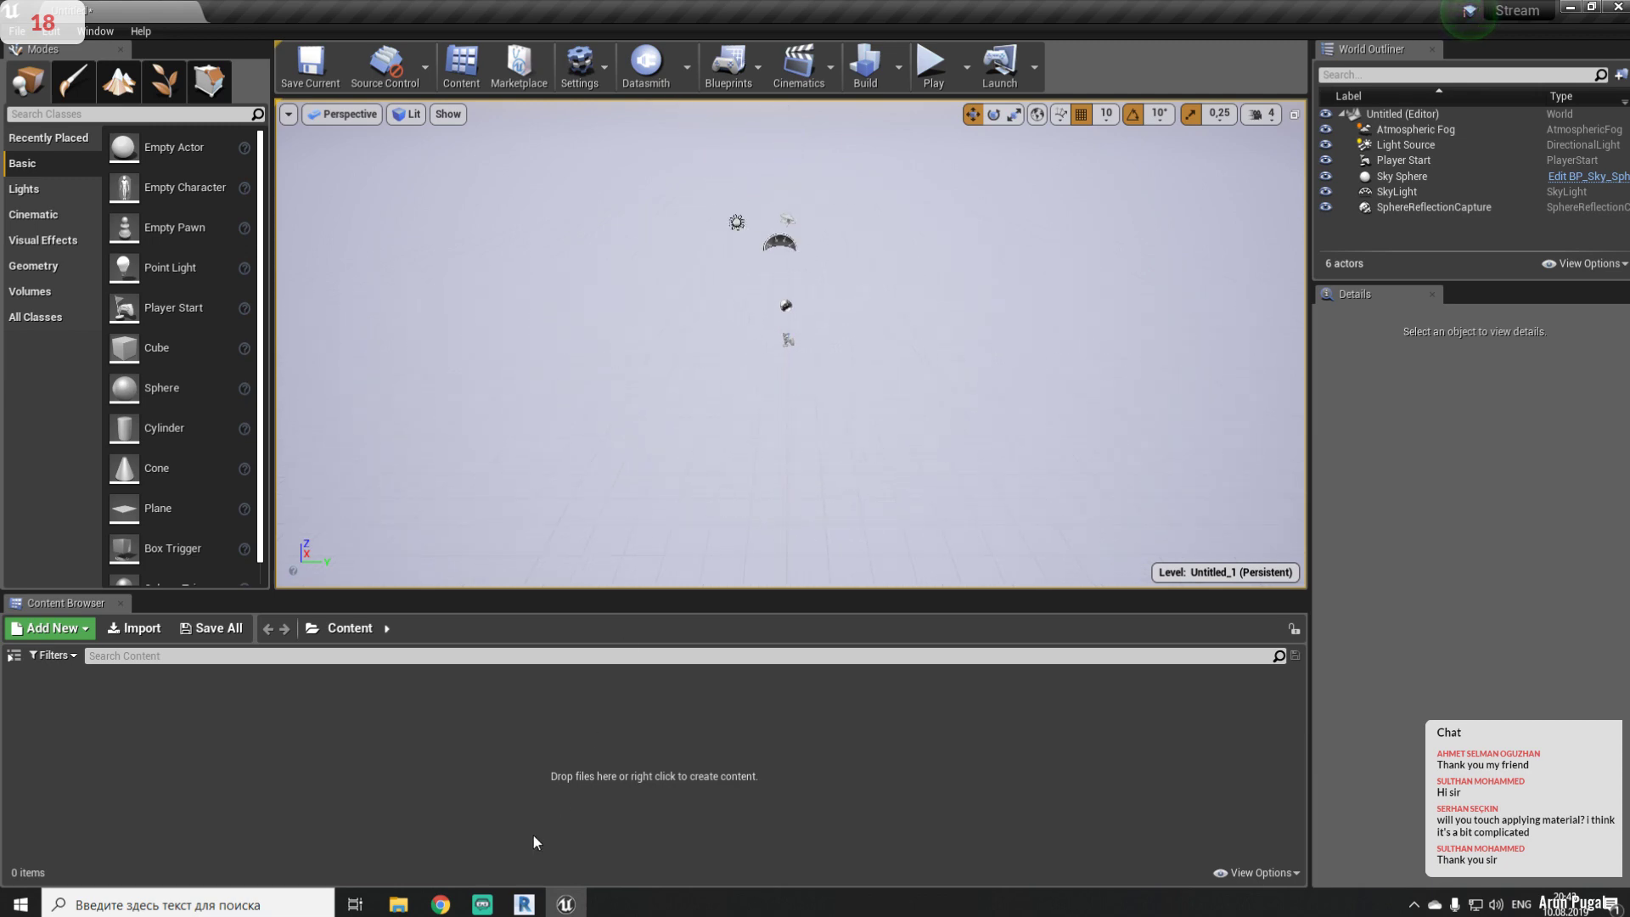
- Switch to File Explorer, copy the path of the Export test folder and minimize the window
left_click(398, 904)
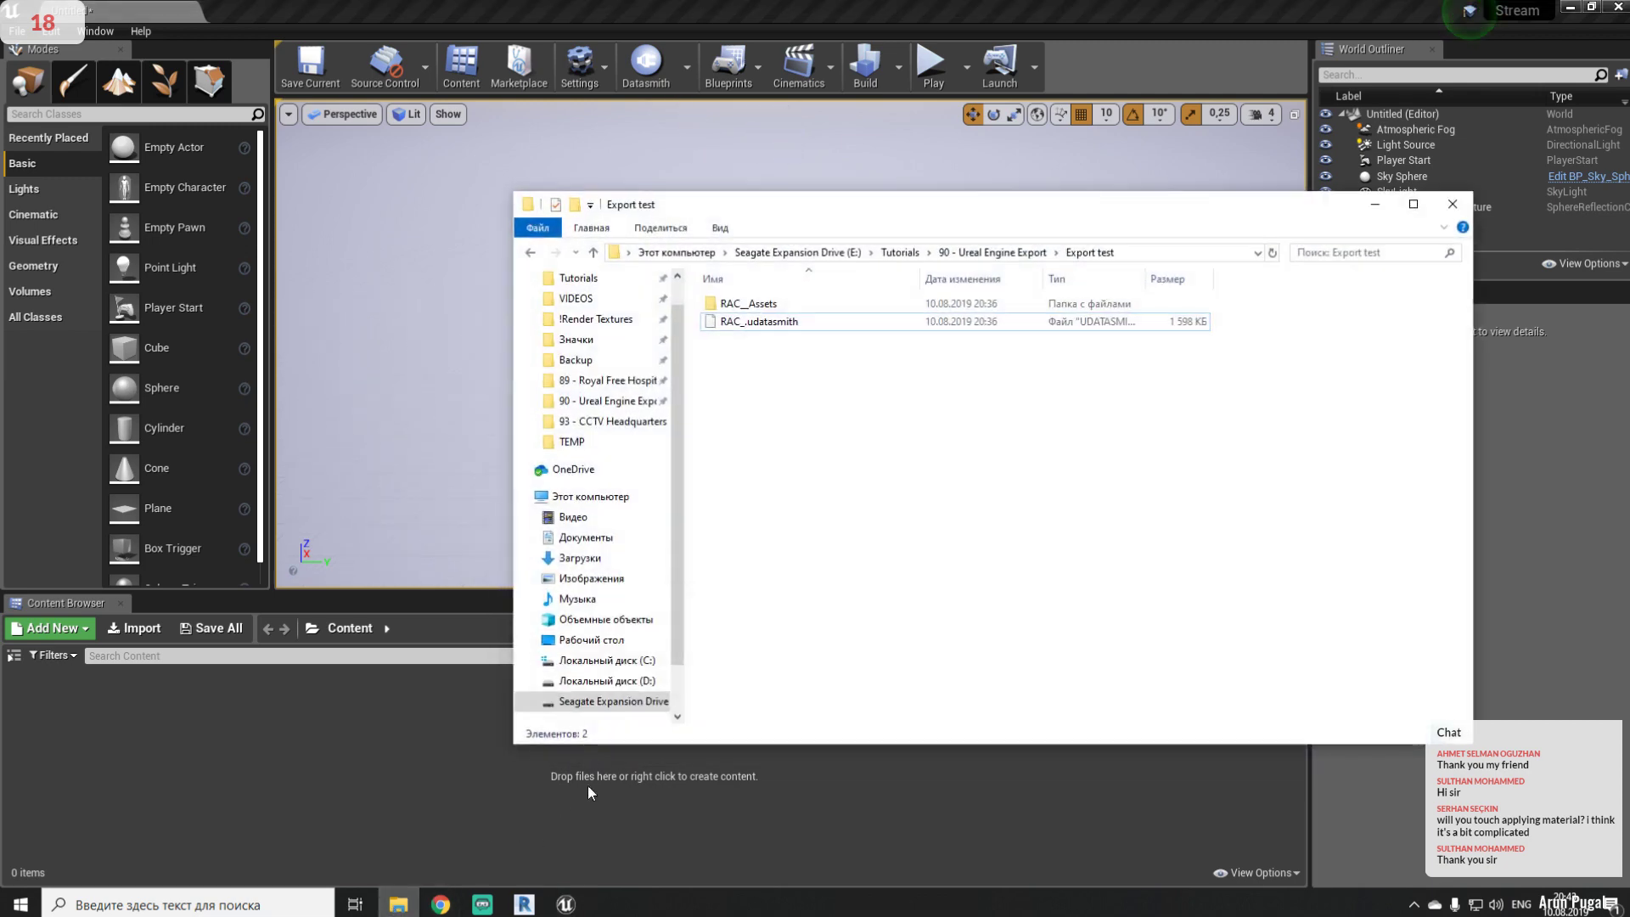
left_click(1187, 251)
key("ctrl+c")
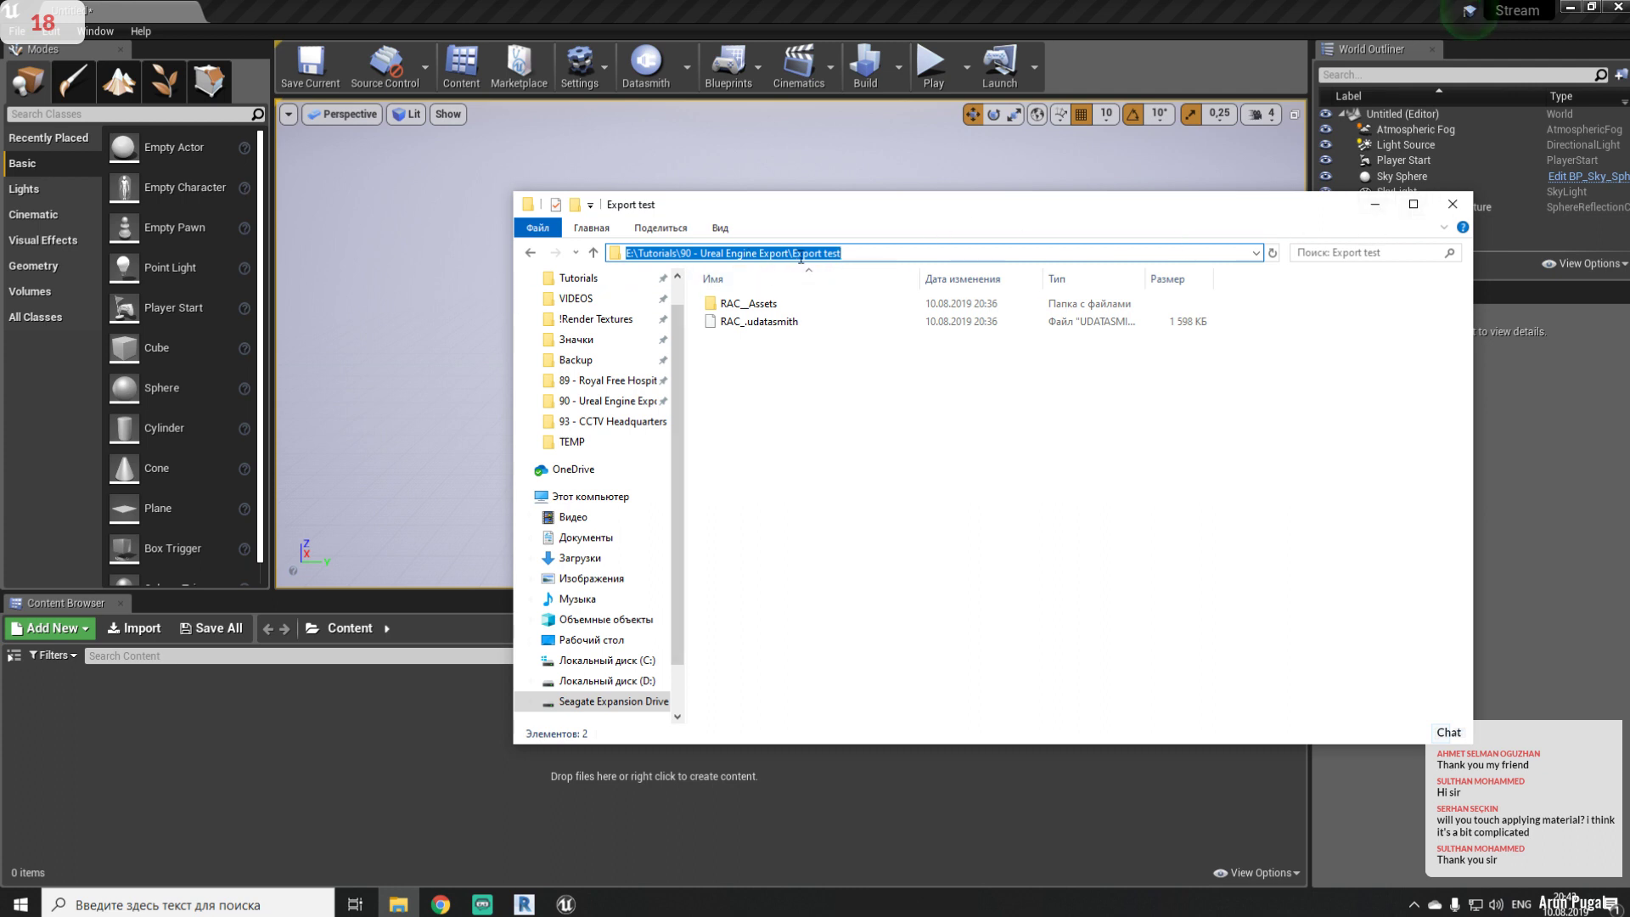
left_click(1375, 204)
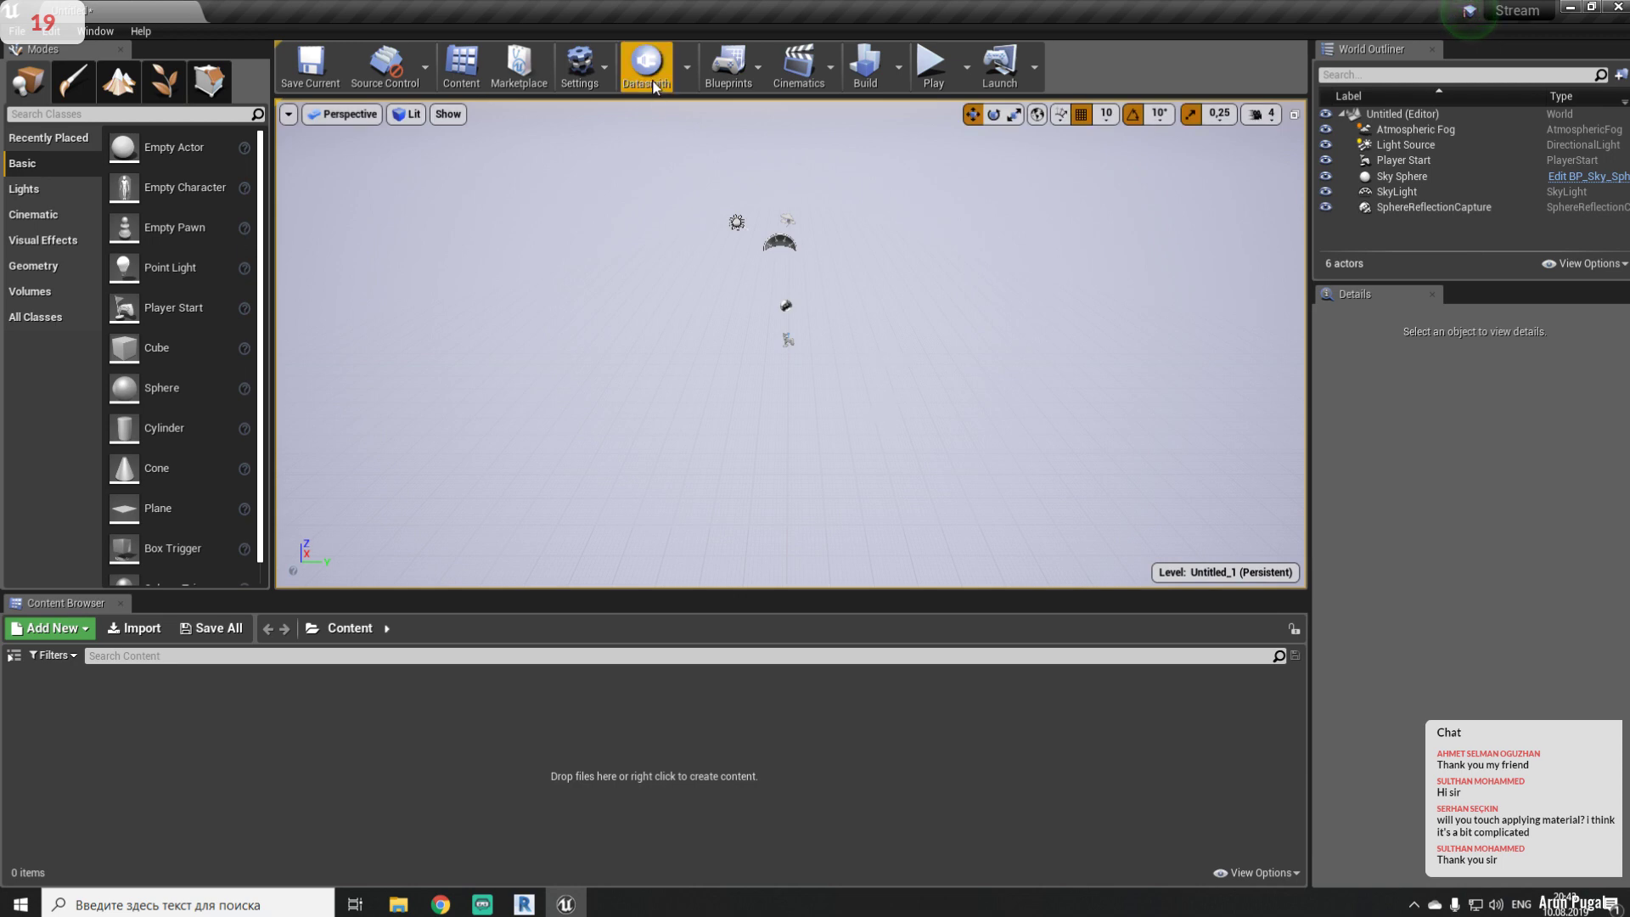
- Start a Datasmith import and open RAC_.udatasmith from the copied Export test folder path
left_click(692, 69)
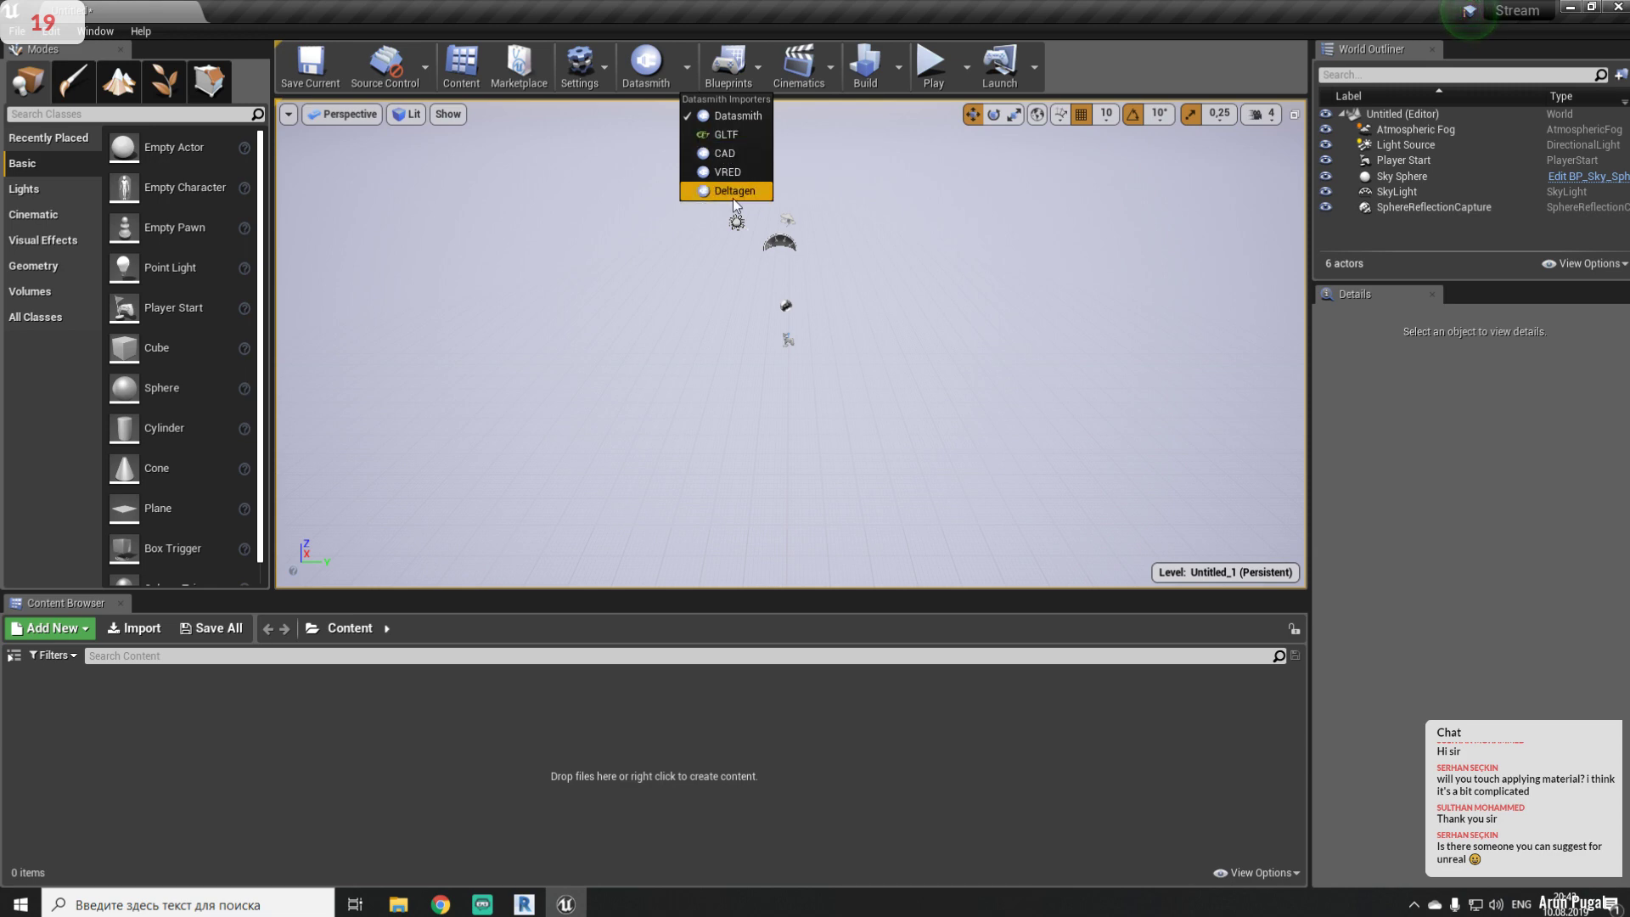
left_click(686, 78)
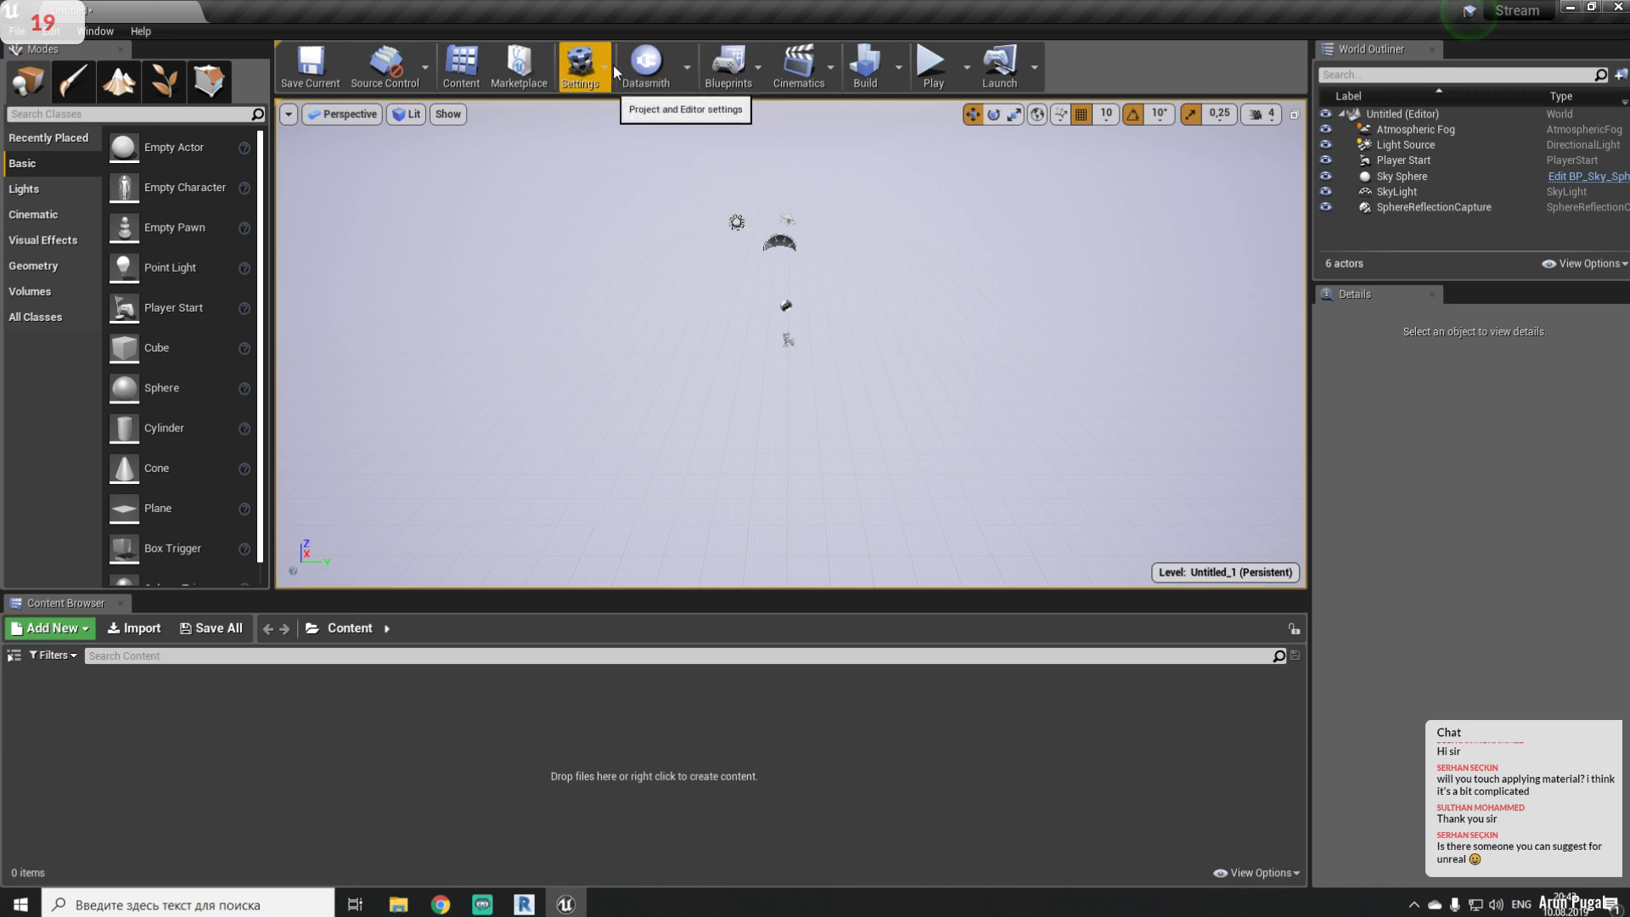
left_click(638, 71)
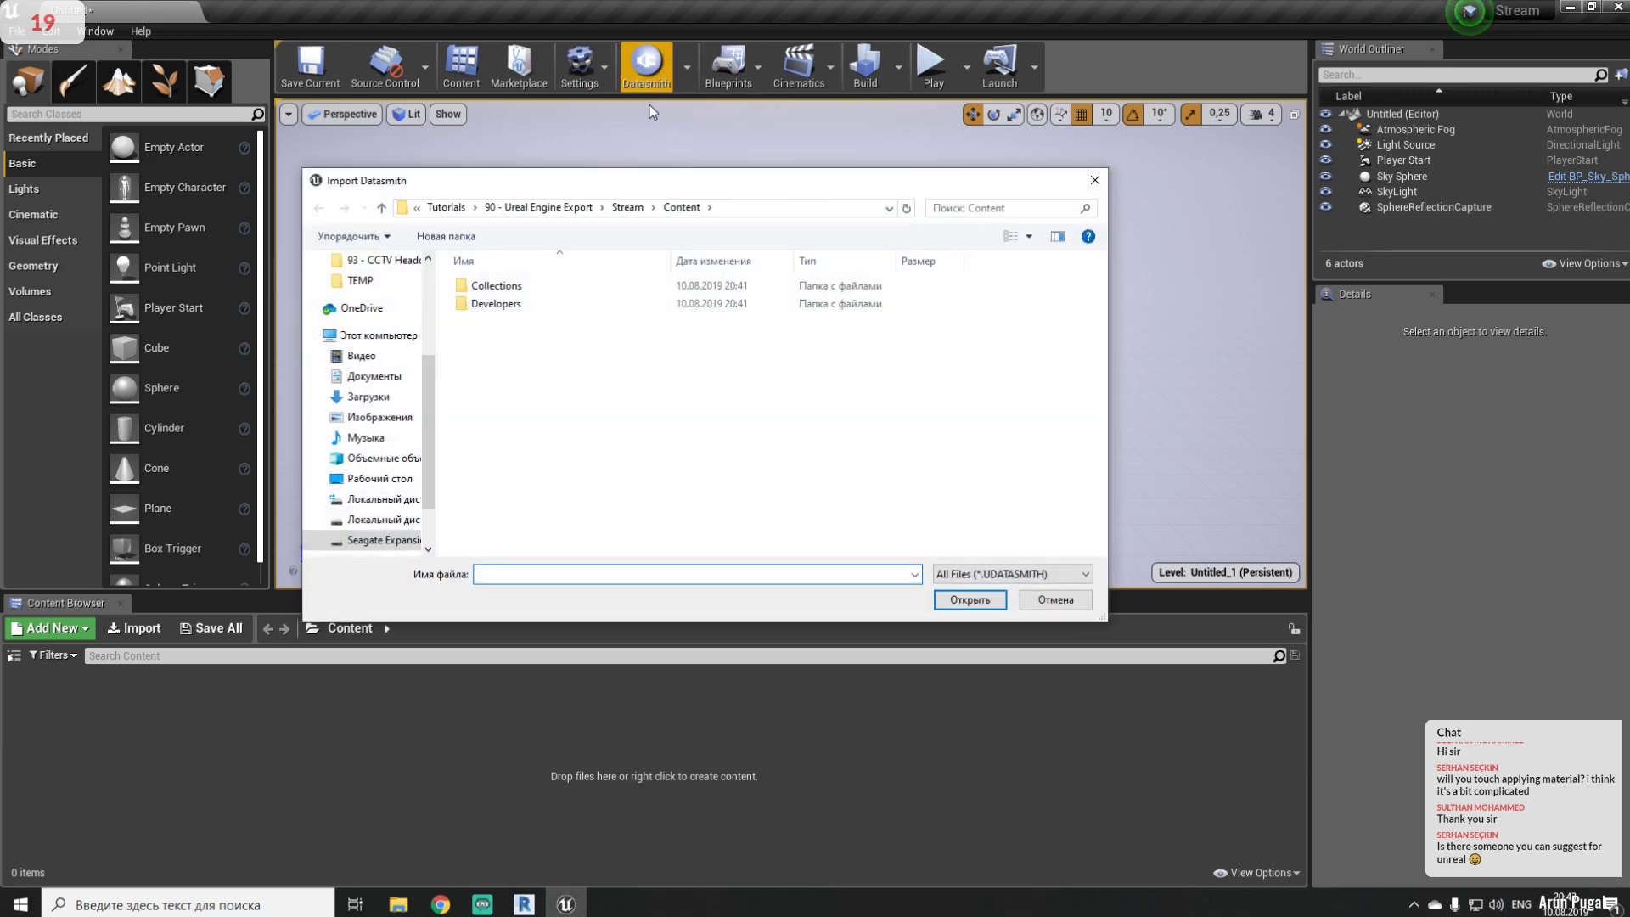
key("ctrl+v")
key("Return")
left_click(533, 305)
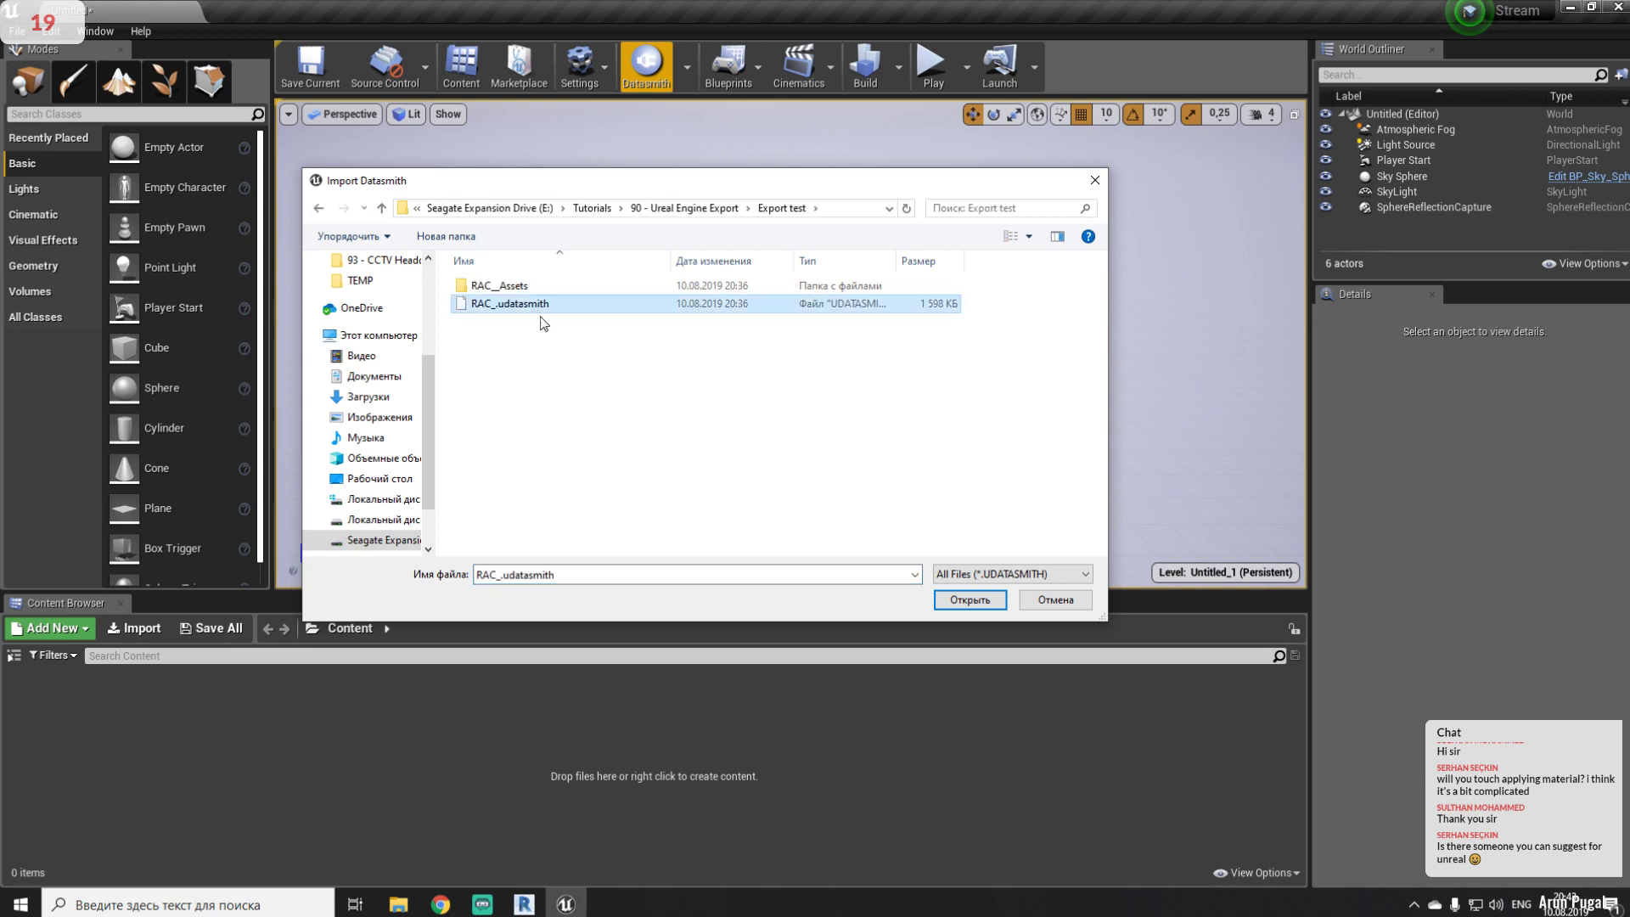
left_click(955, 603)
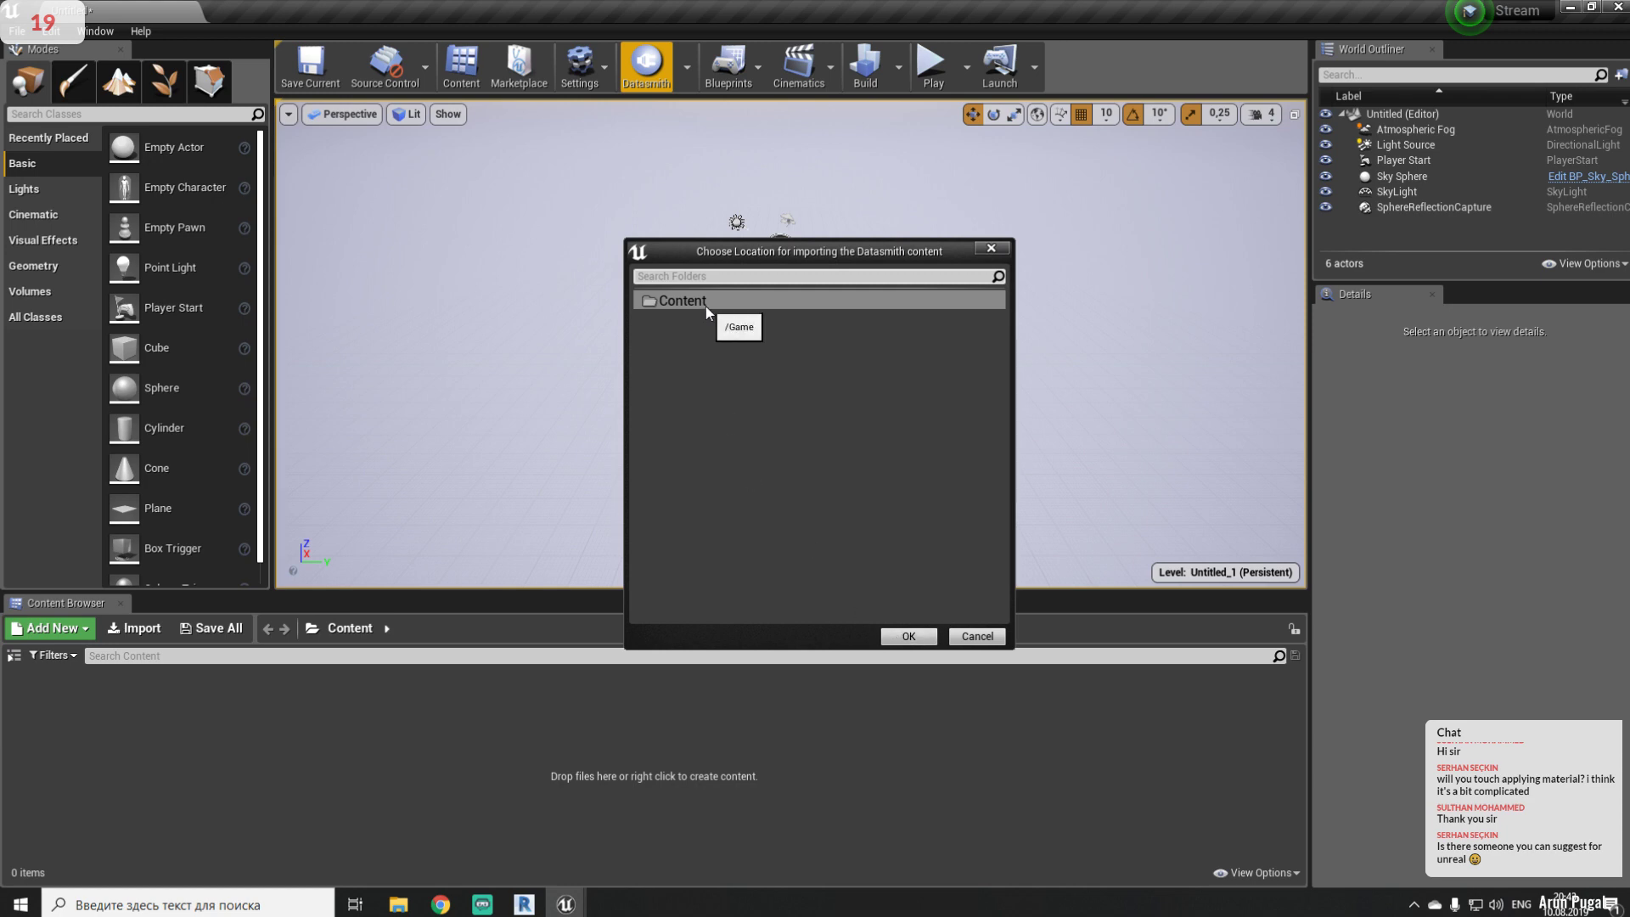
- Create a folder named RAC under Content and confirm it as the location for the imported Datasmith content
right_click(717, 410)
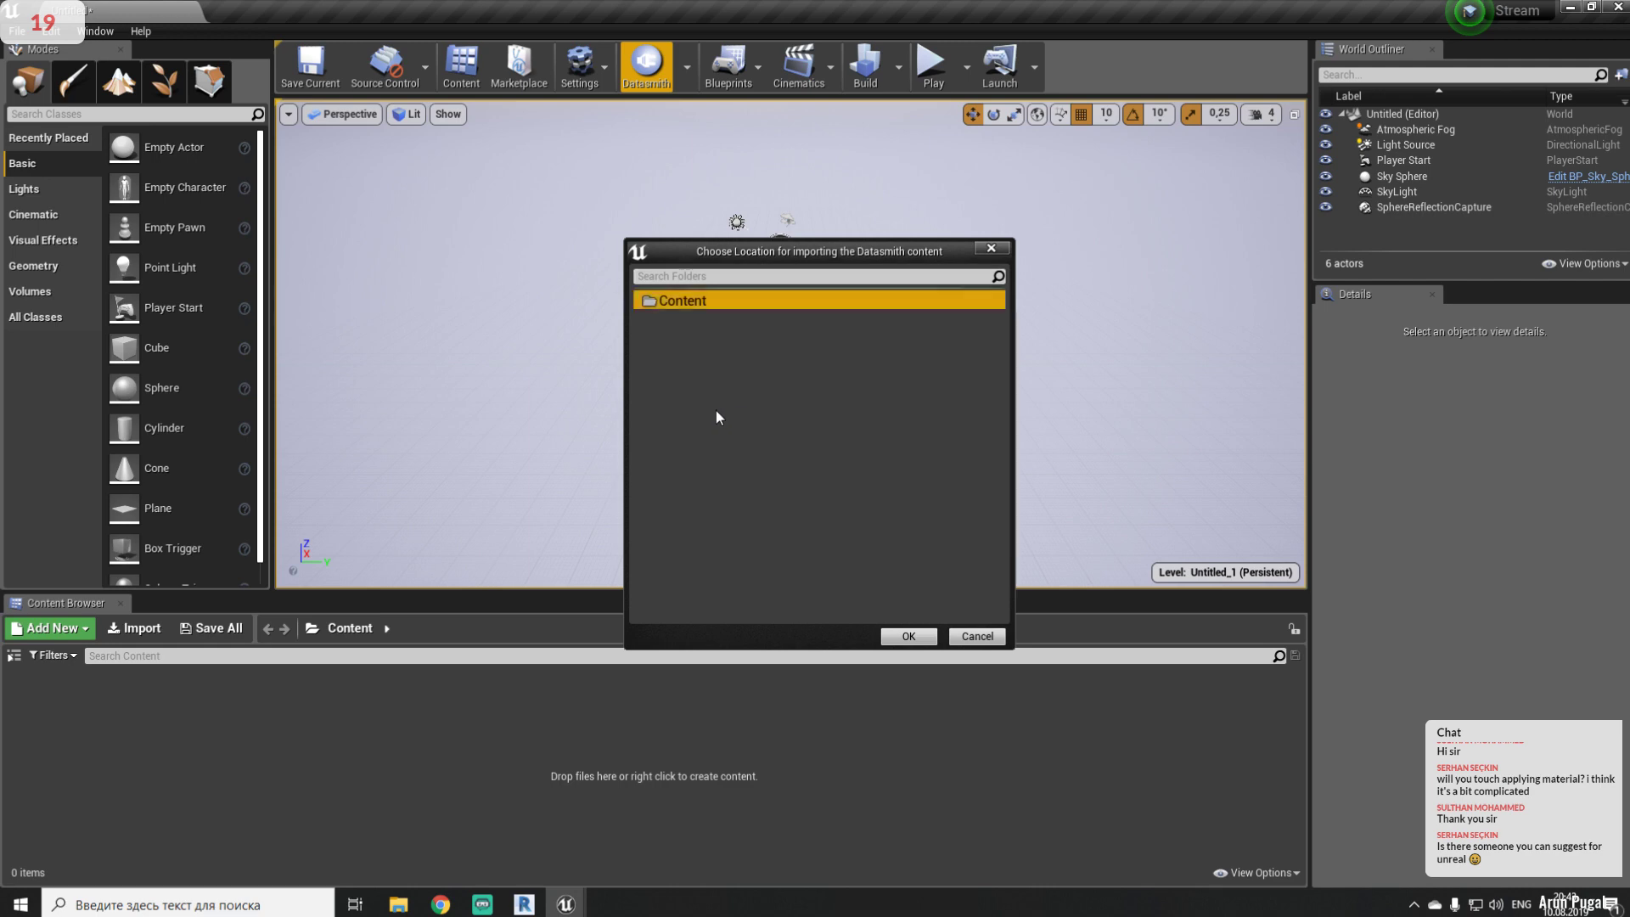
left_click(747, 420)
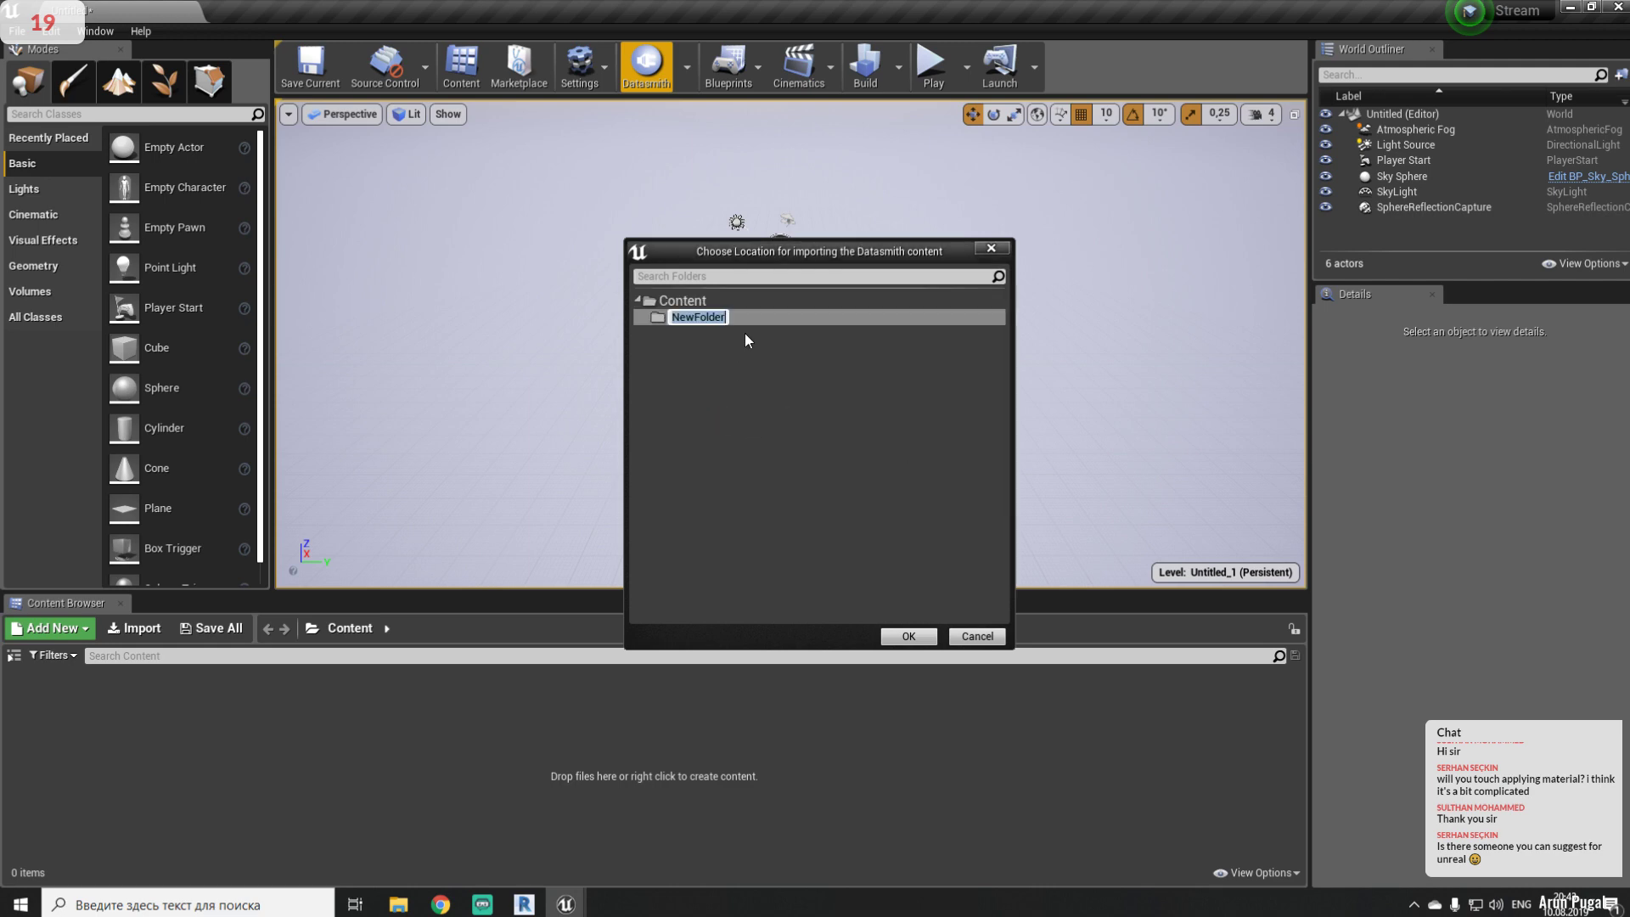
type("RAC")
key("Return")
left_click(711, 304)
left_click(701, 316)
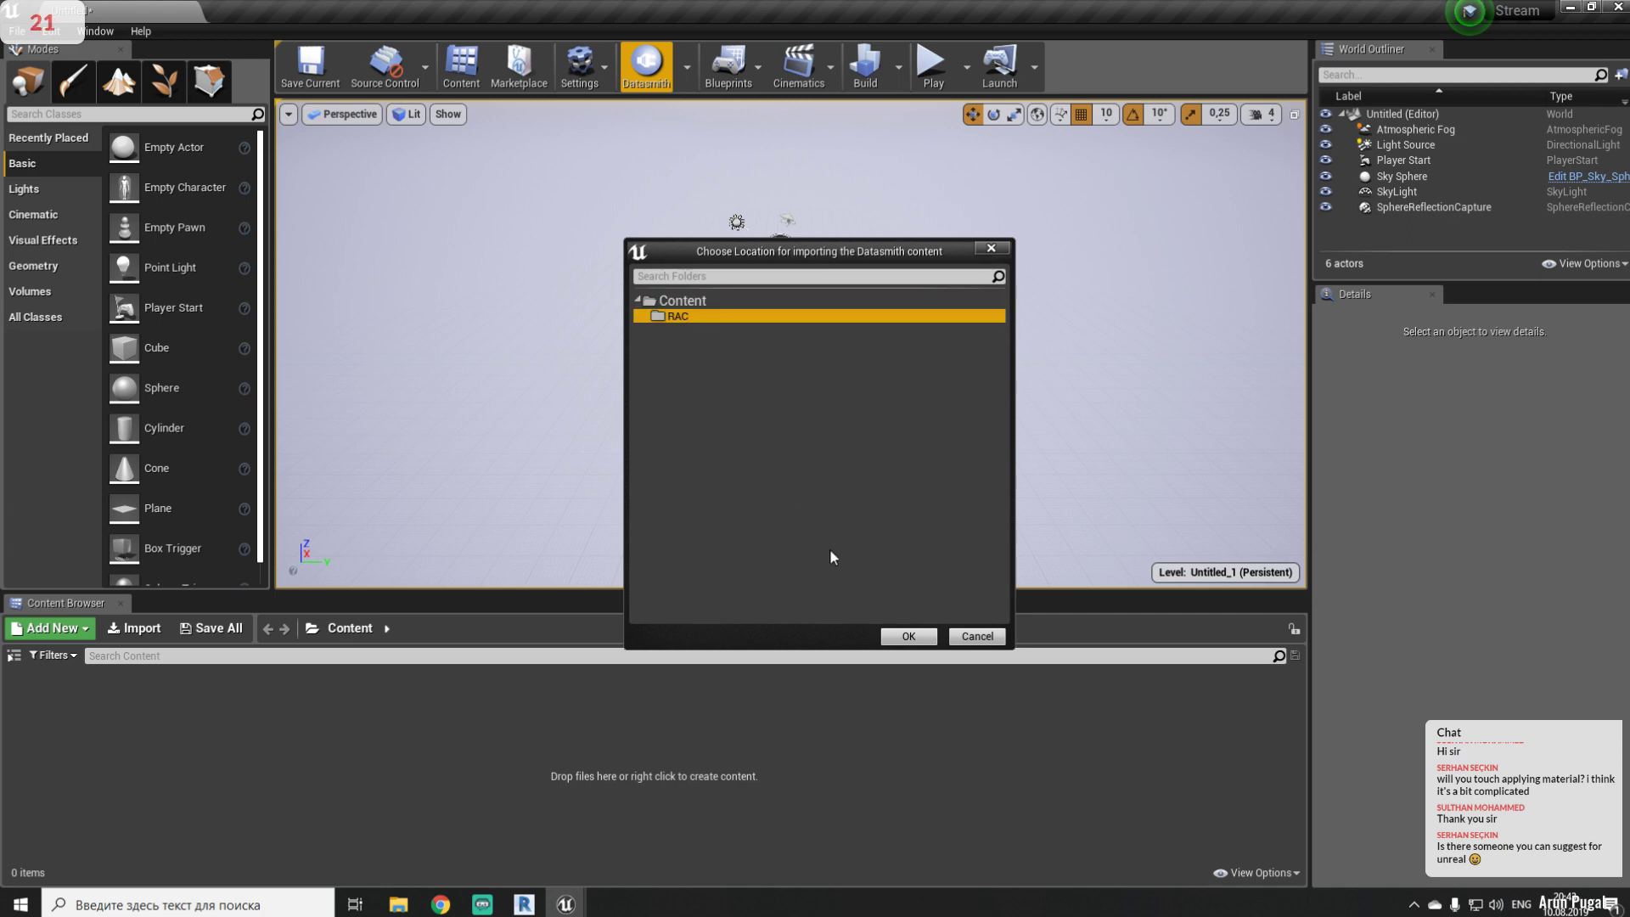
left_click(907, 635)
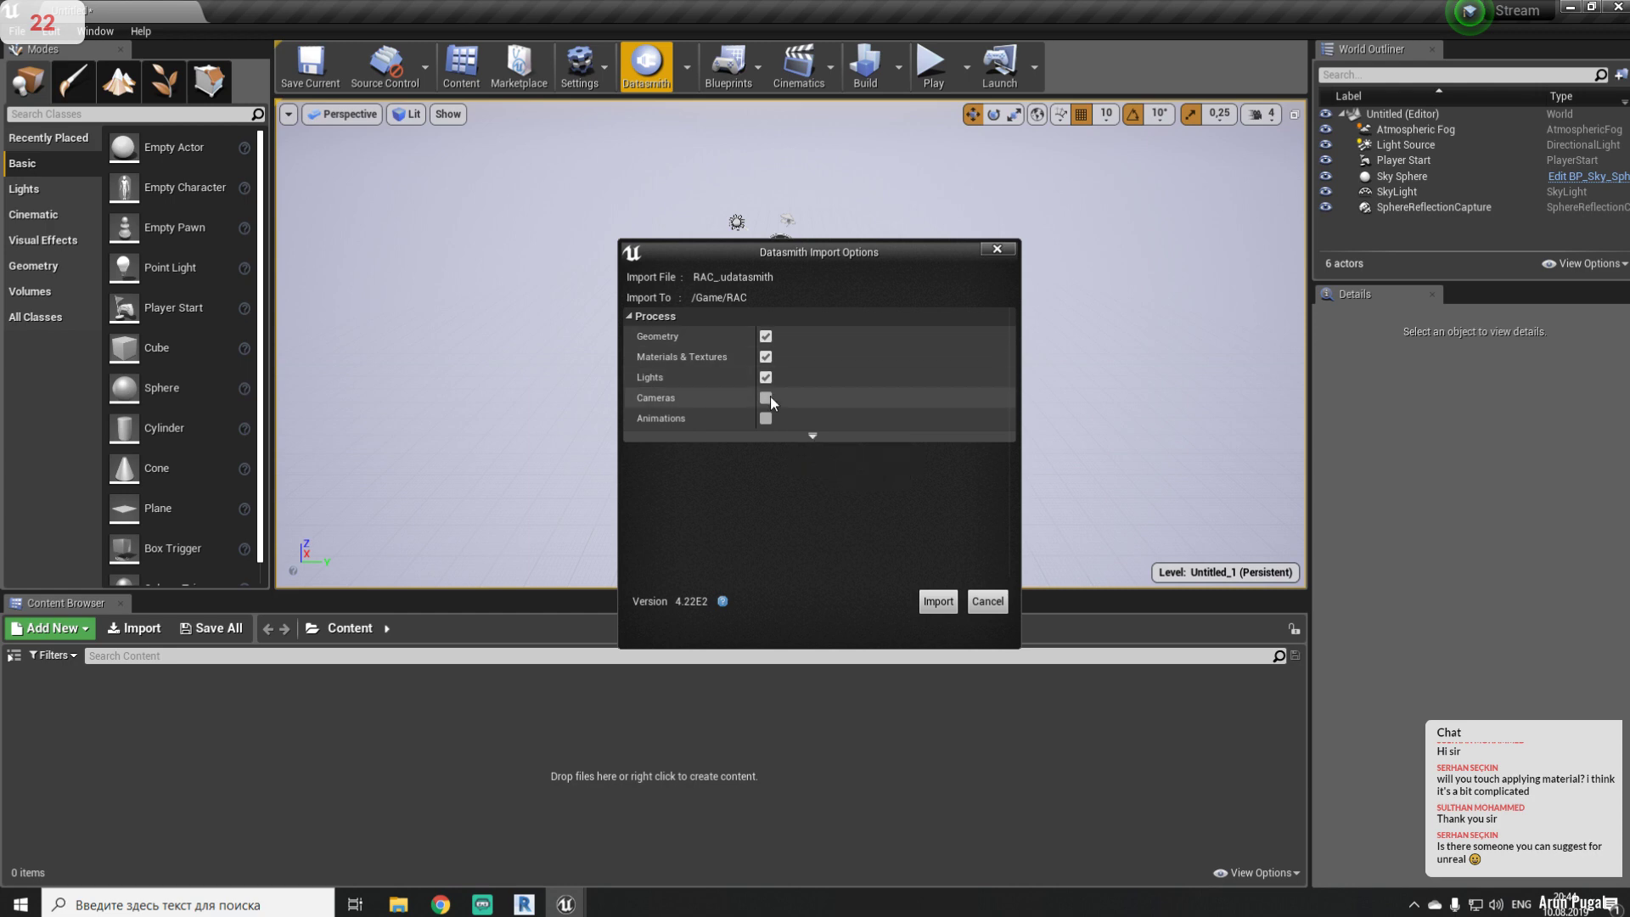
- Import the Datasmith scene with Geometry, Materials & Textures and Lights enabled, leaving out cameras and animations
left_click(840, 434)
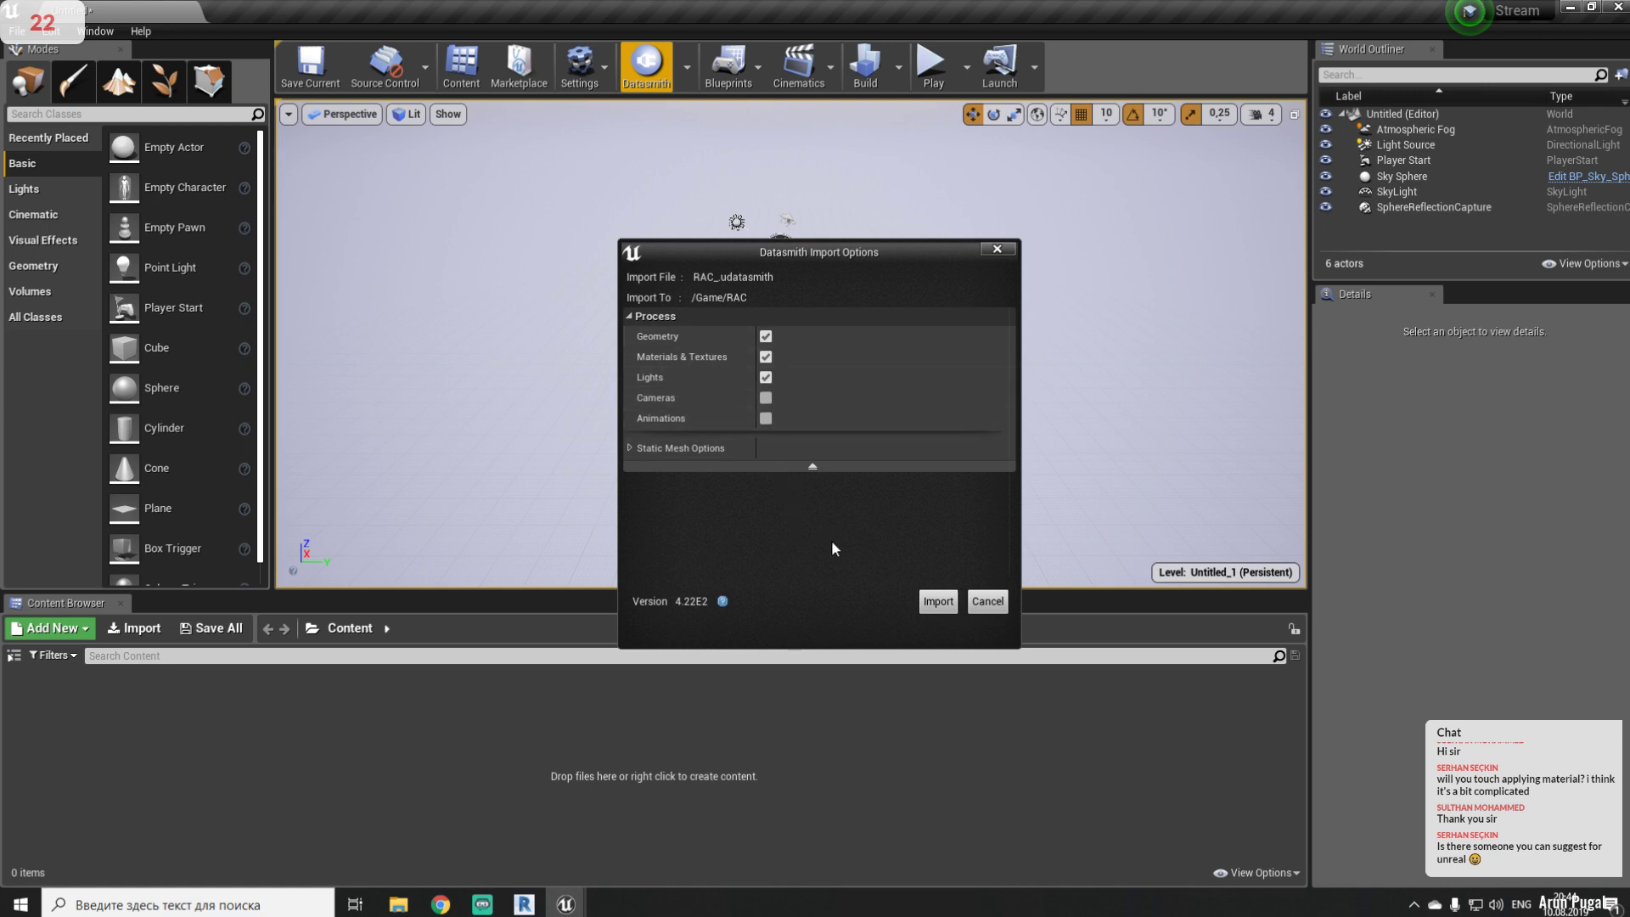
left_click(934, 598)
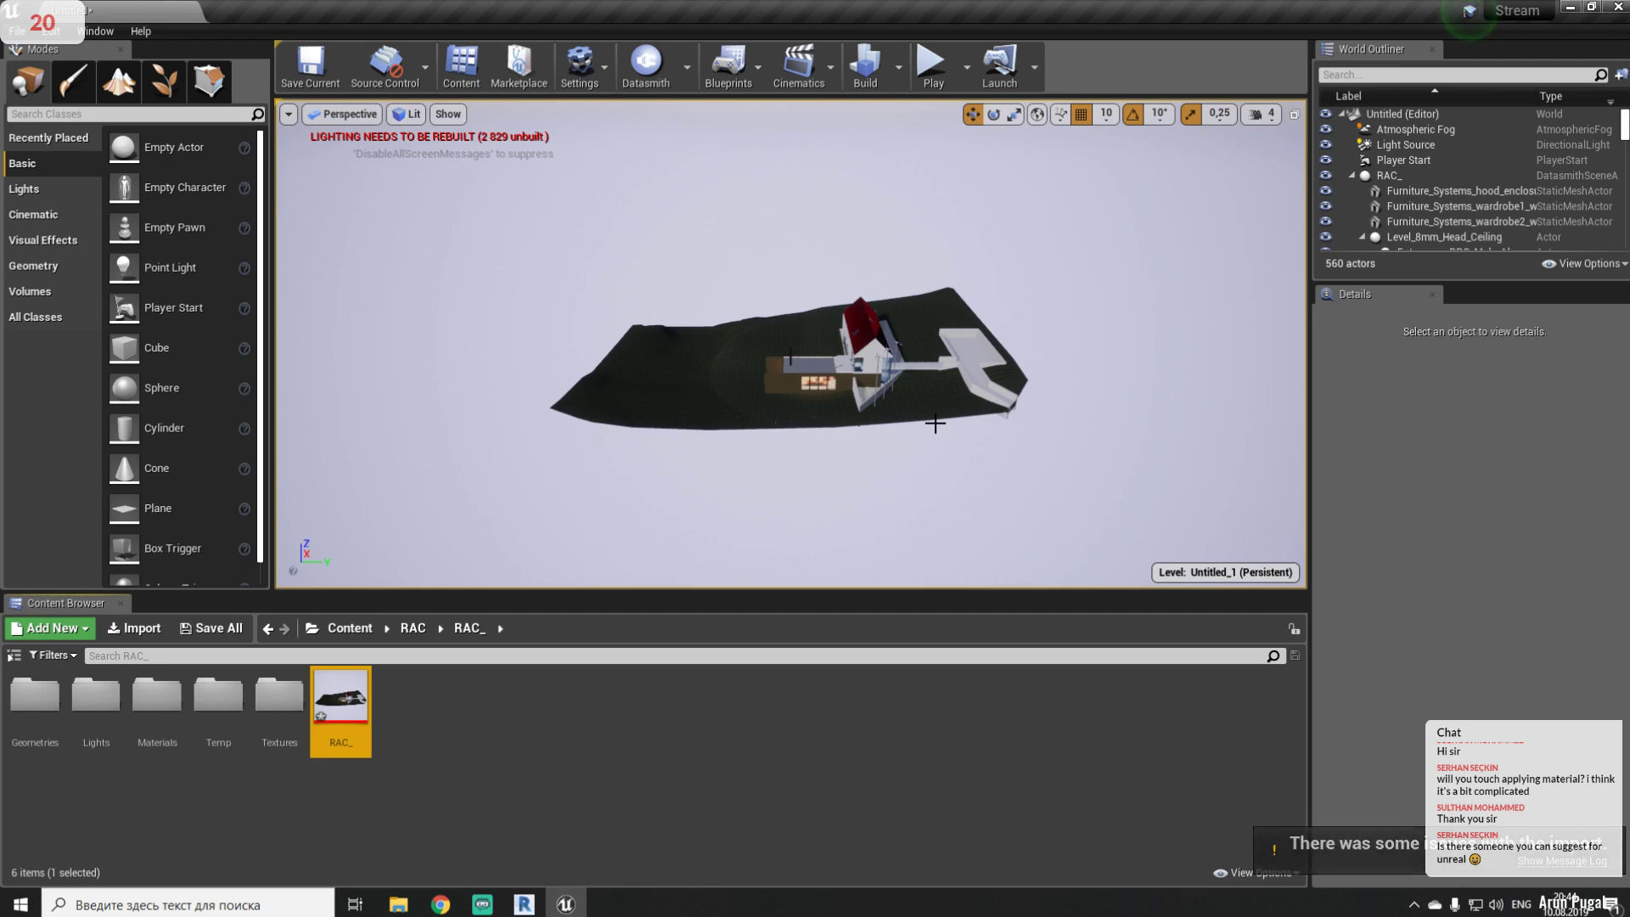
- View the imported house and terrain from above and set the viewport camera speed to 7
left_click(770, 476)
scroll(771, 476, "up", 3)
key("w")
key("d")
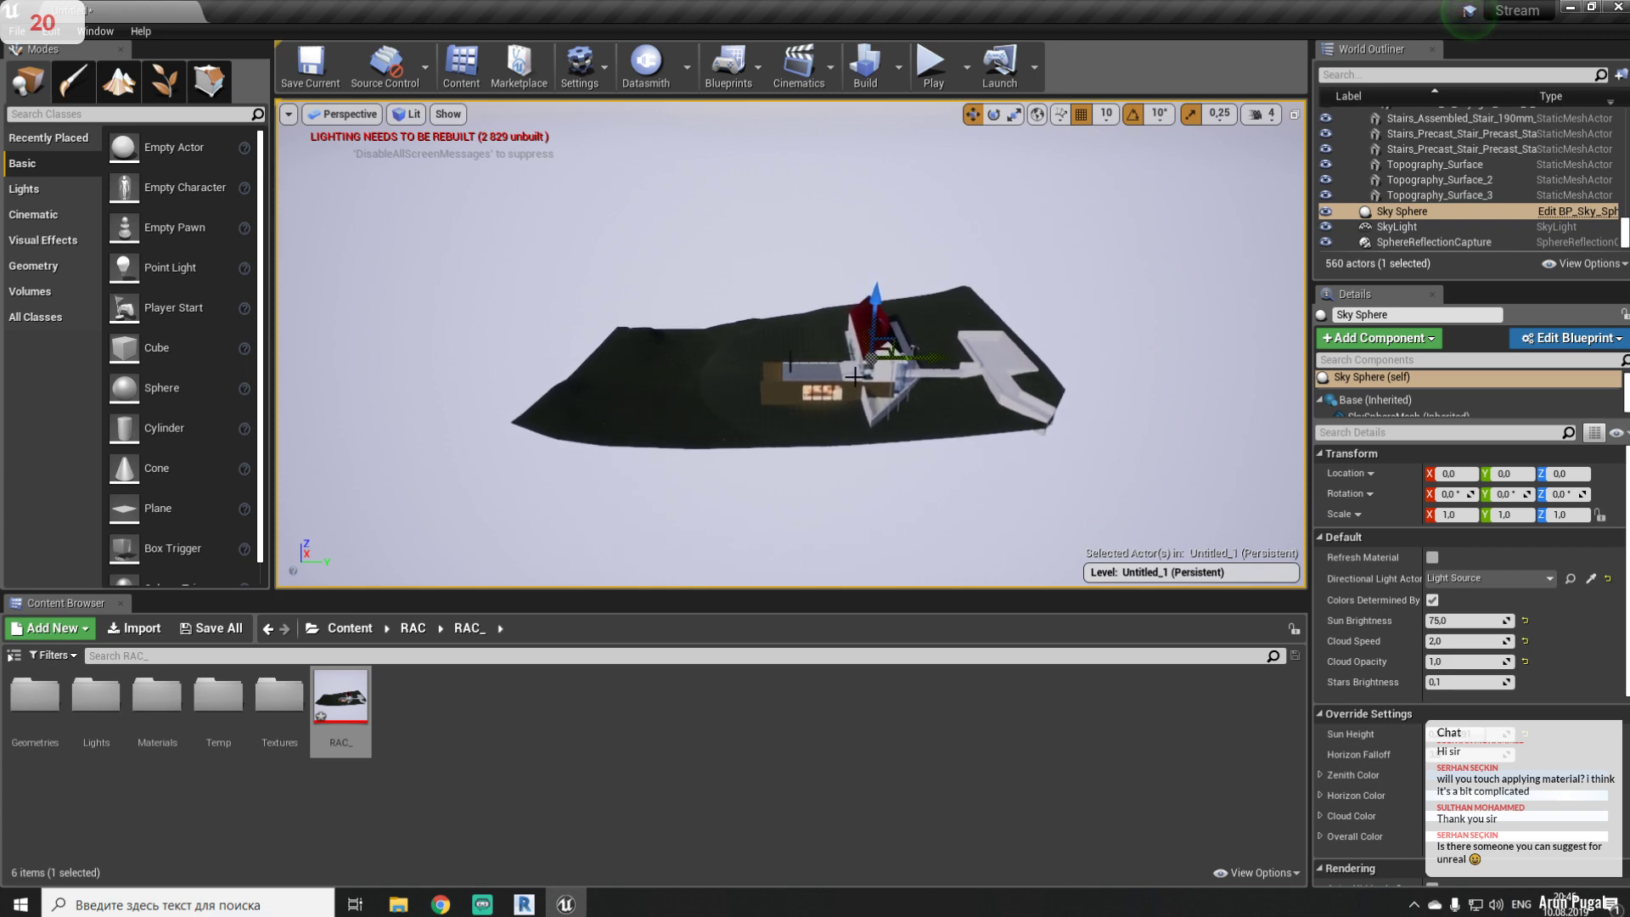
key("w")
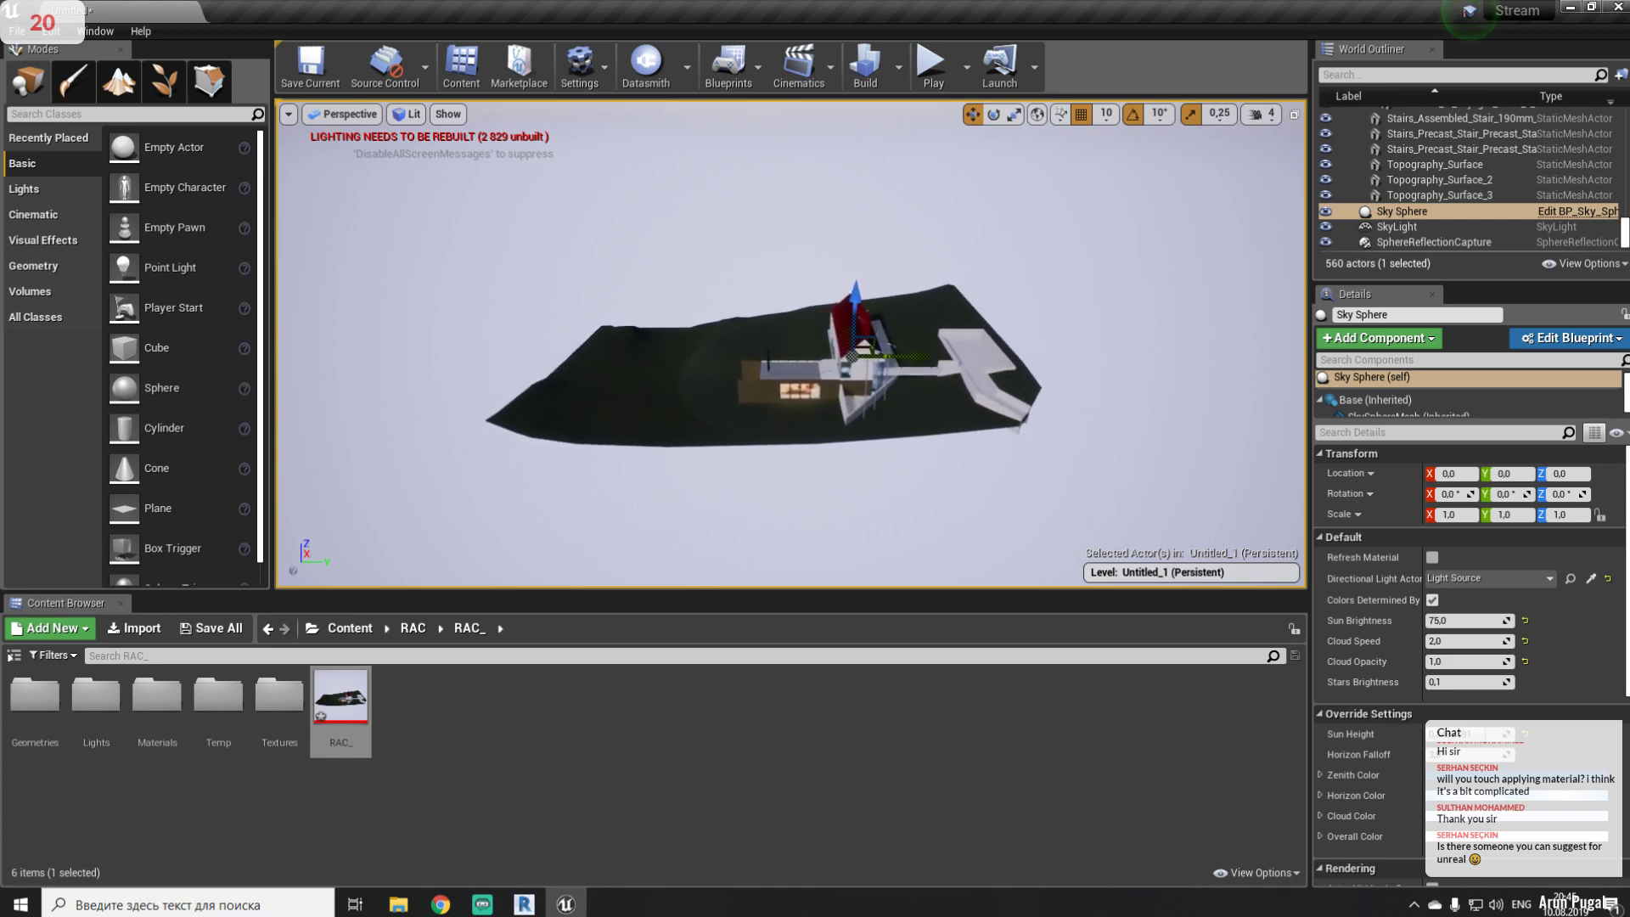
right_click_drag(771, 477, 753, 342)
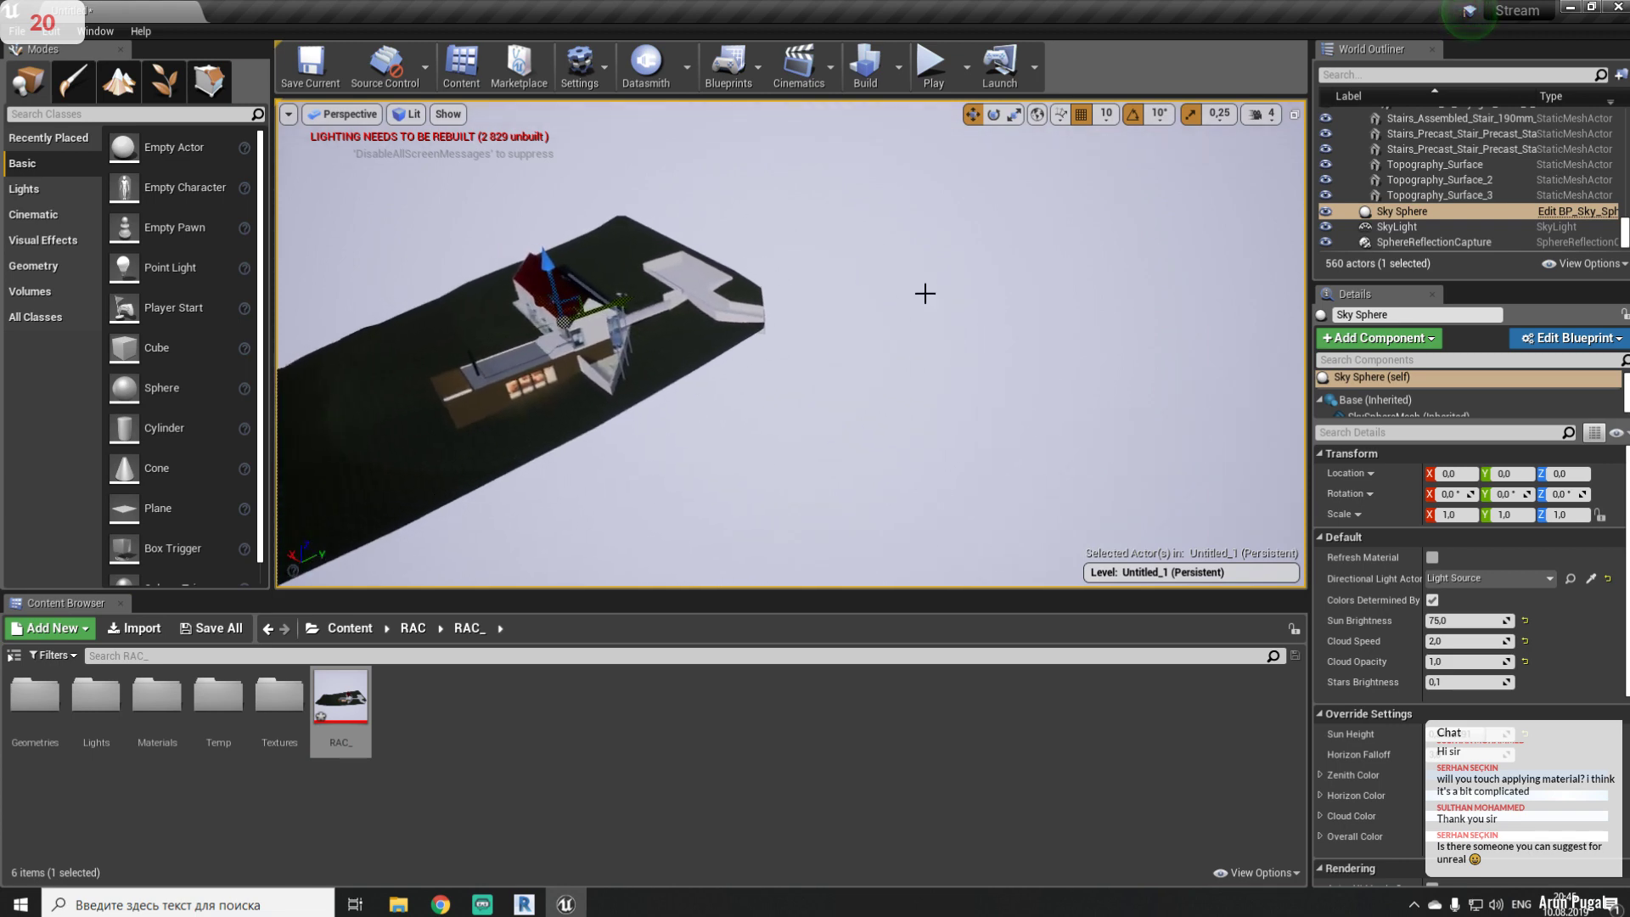
left_click(1265, 114)
left_click_drag(1307, 155, 1362, 156)
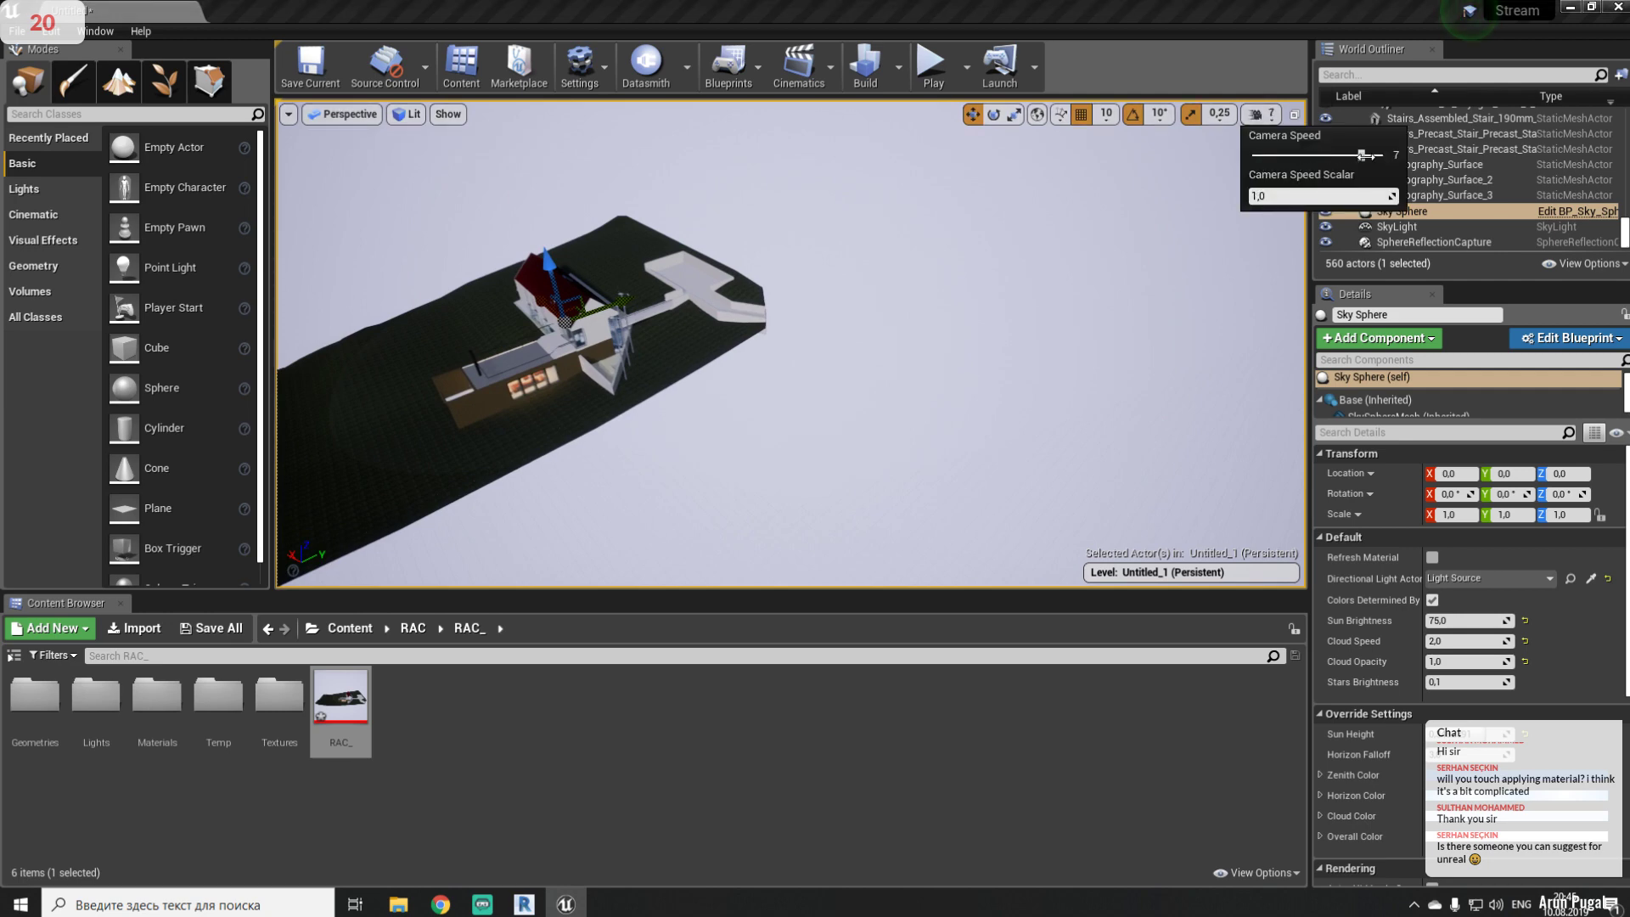
- Approach the house, reduce the camera speed to 3 and frame the glazed corner of the dining room
key("w")
right_click_drag(1053, 337, 874, 314)
left_click(1264, 114)
left_click_drag(1355, 155, 1291, 159)
right_click_drag(875, 339, 875, 339)
right_click_drag(763, 458, 738, 433)
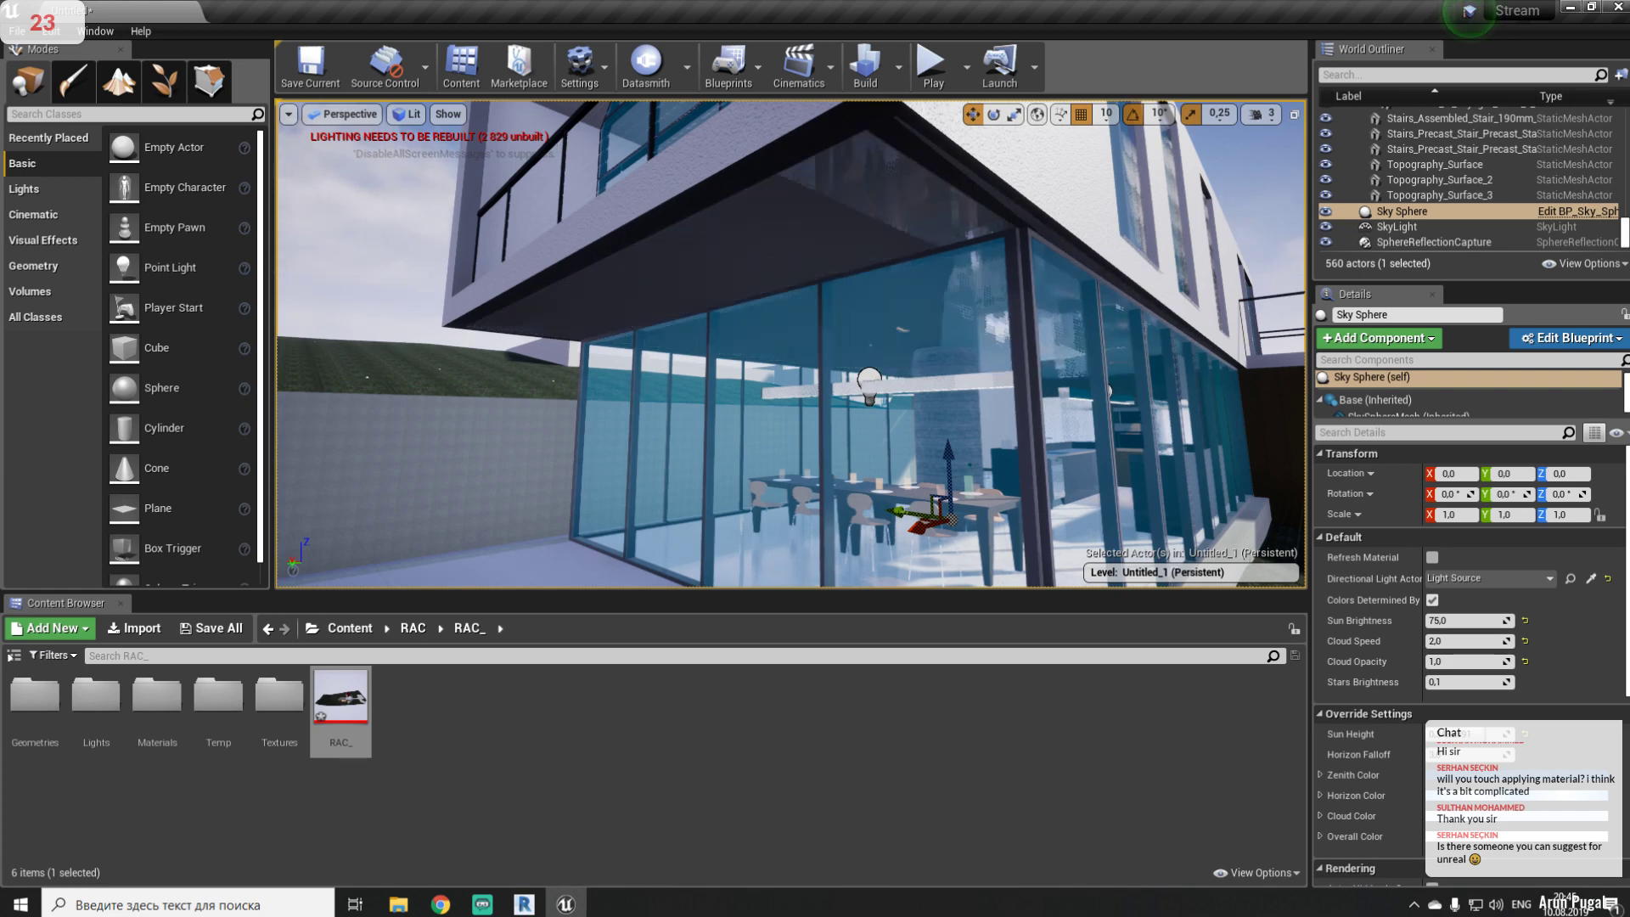
- Set the Z location of the overhanging floor slab above the glazed corner to -1
left_click(687, 272)
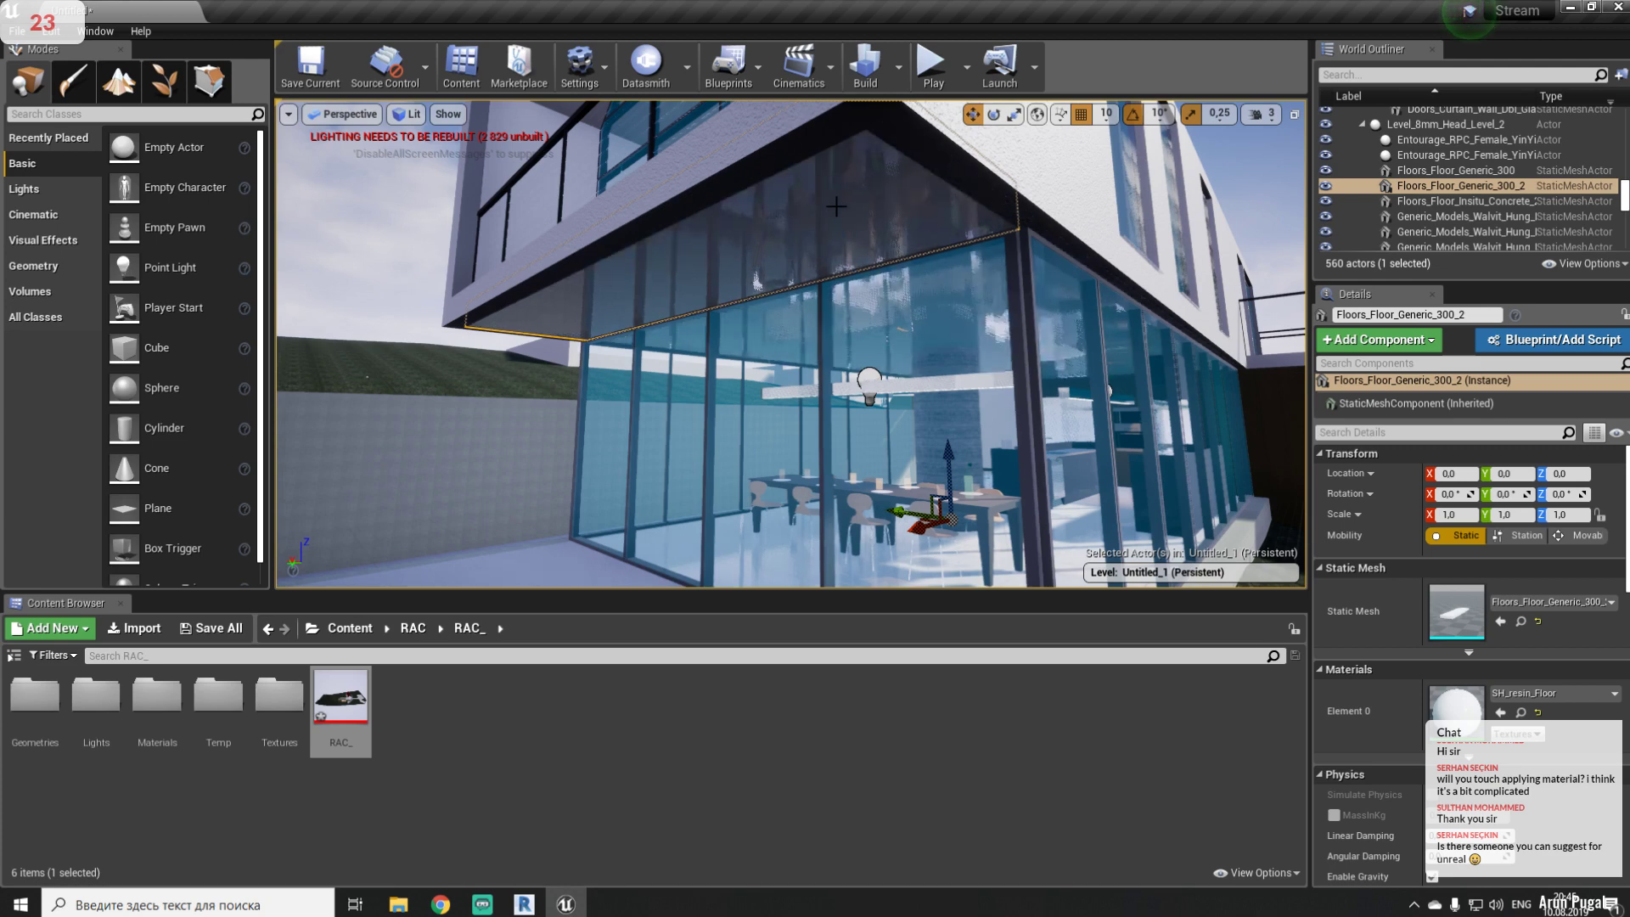
left_click(1566, 515)
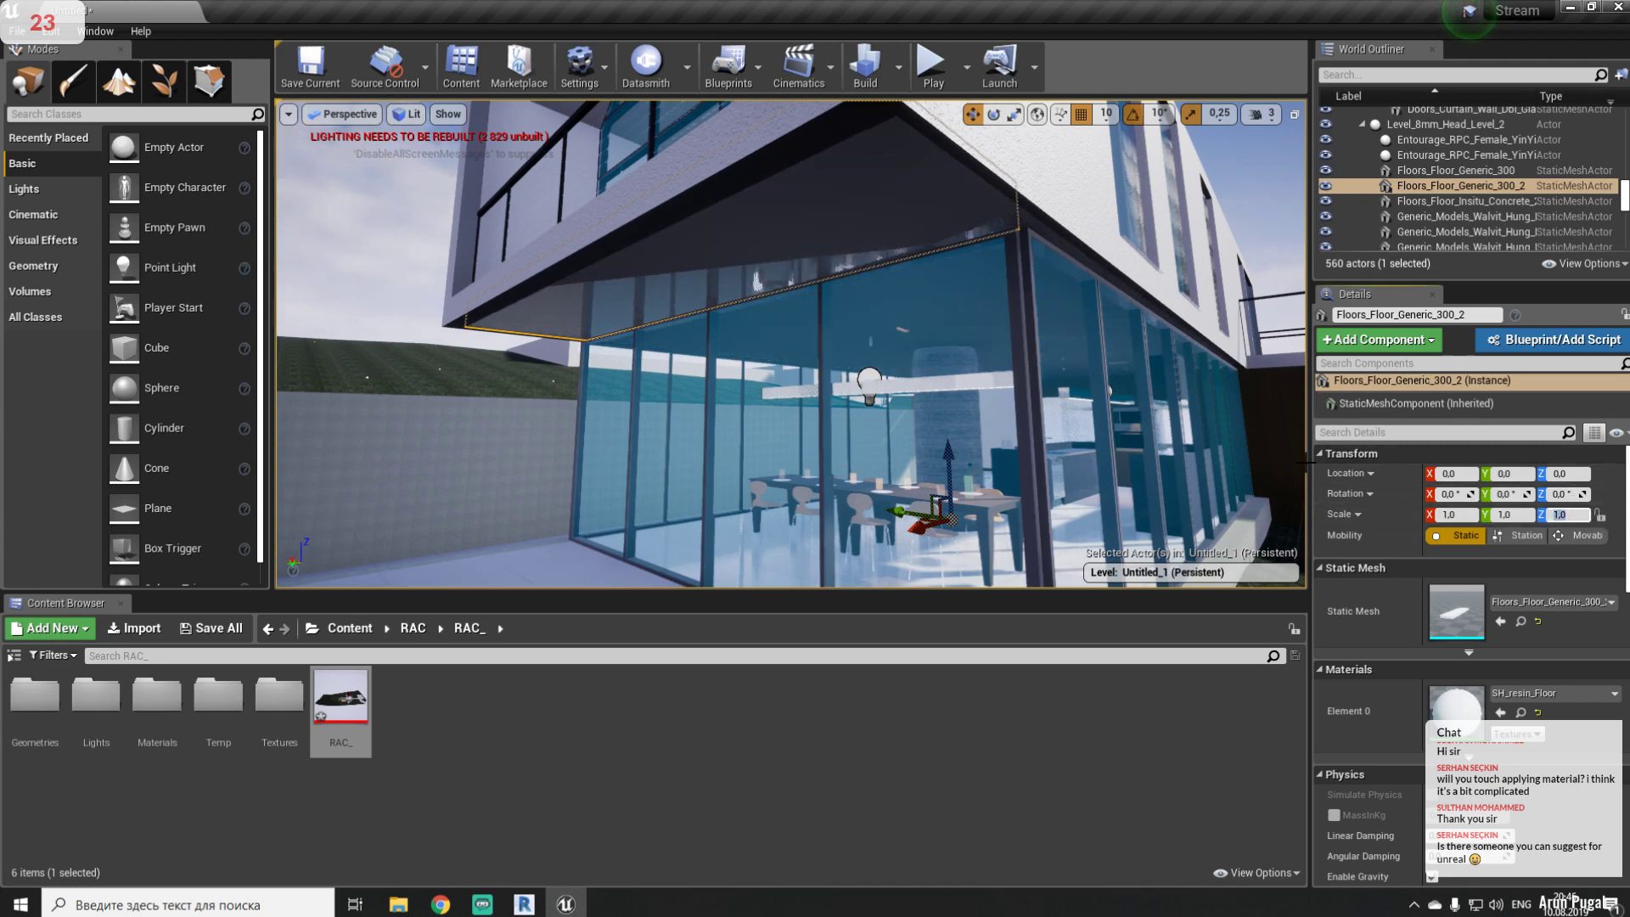
left_click(1566, 474)
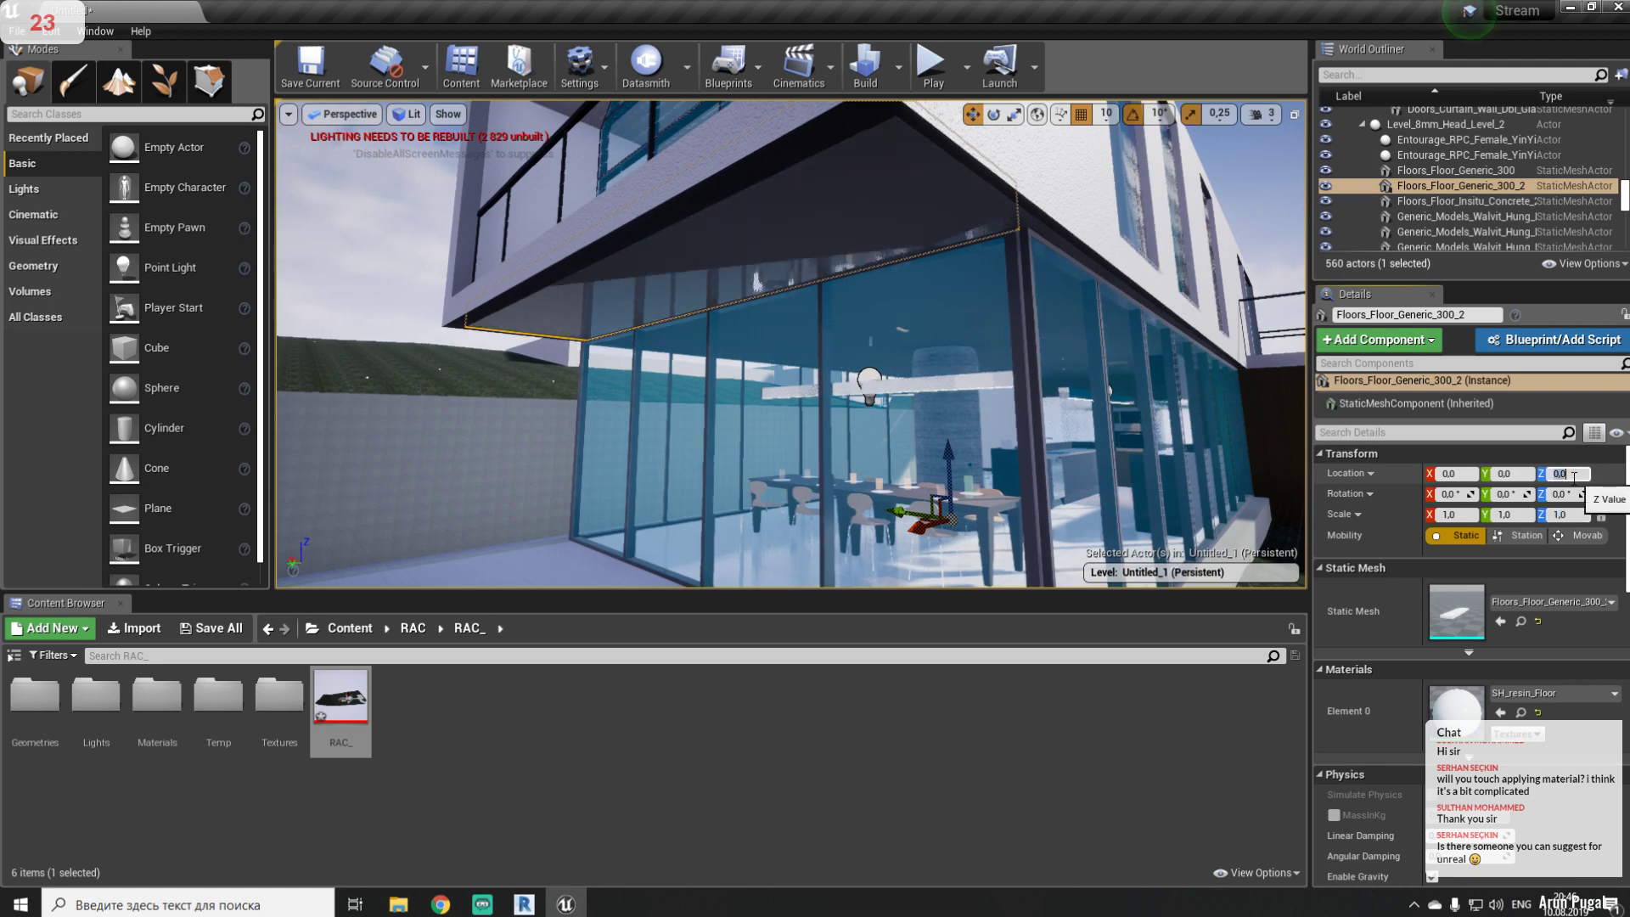
type("-1")
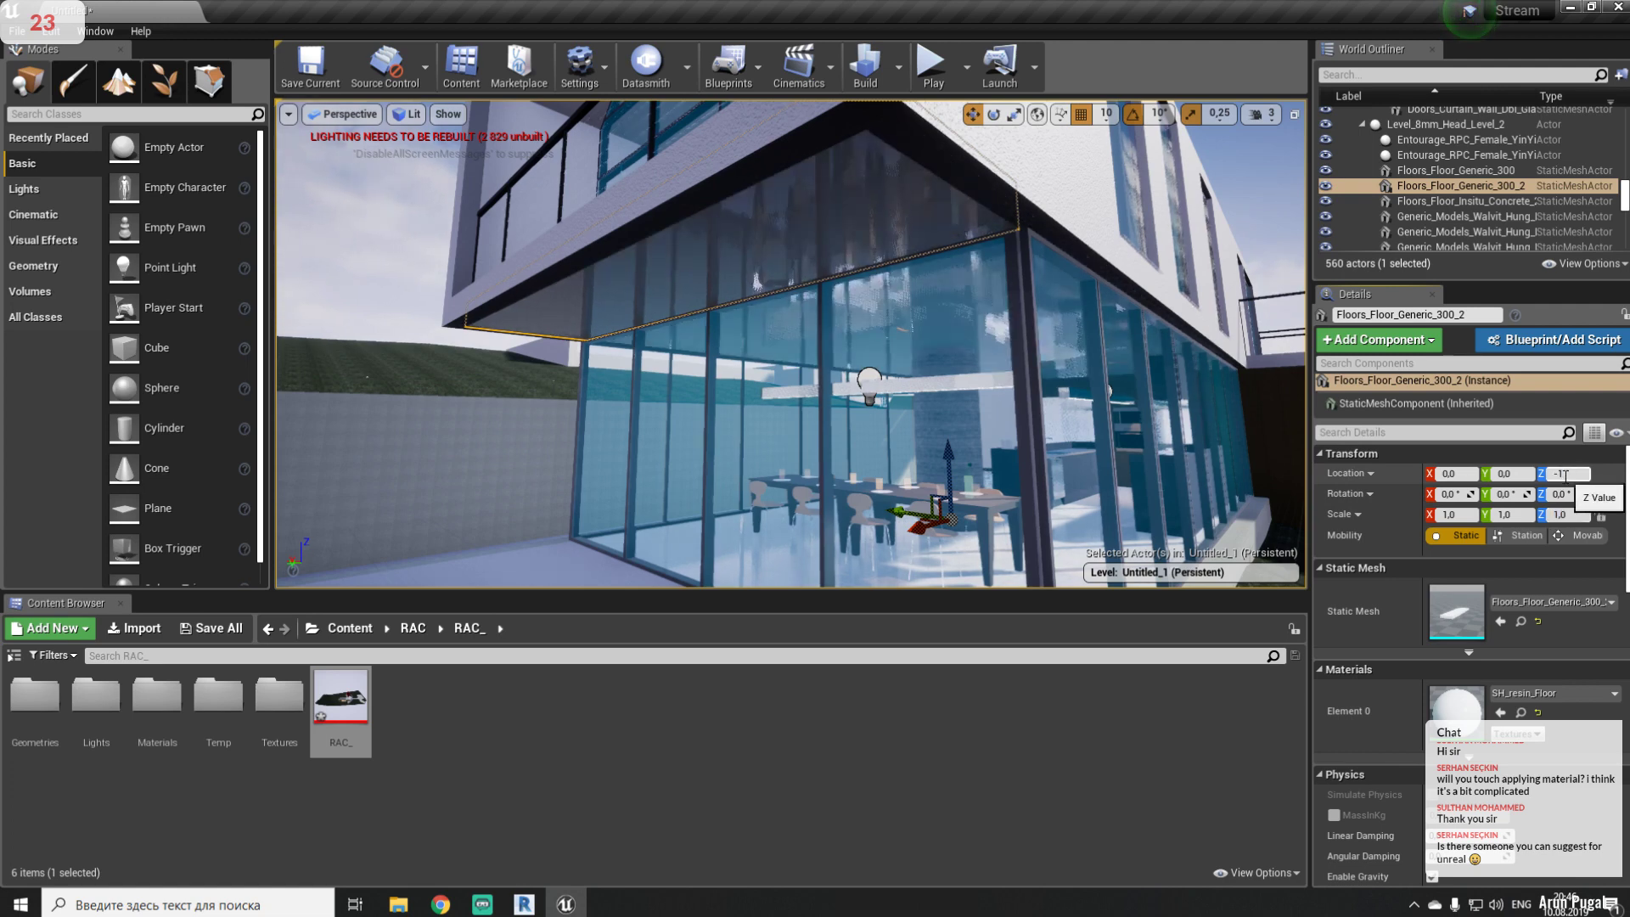
key("Return")
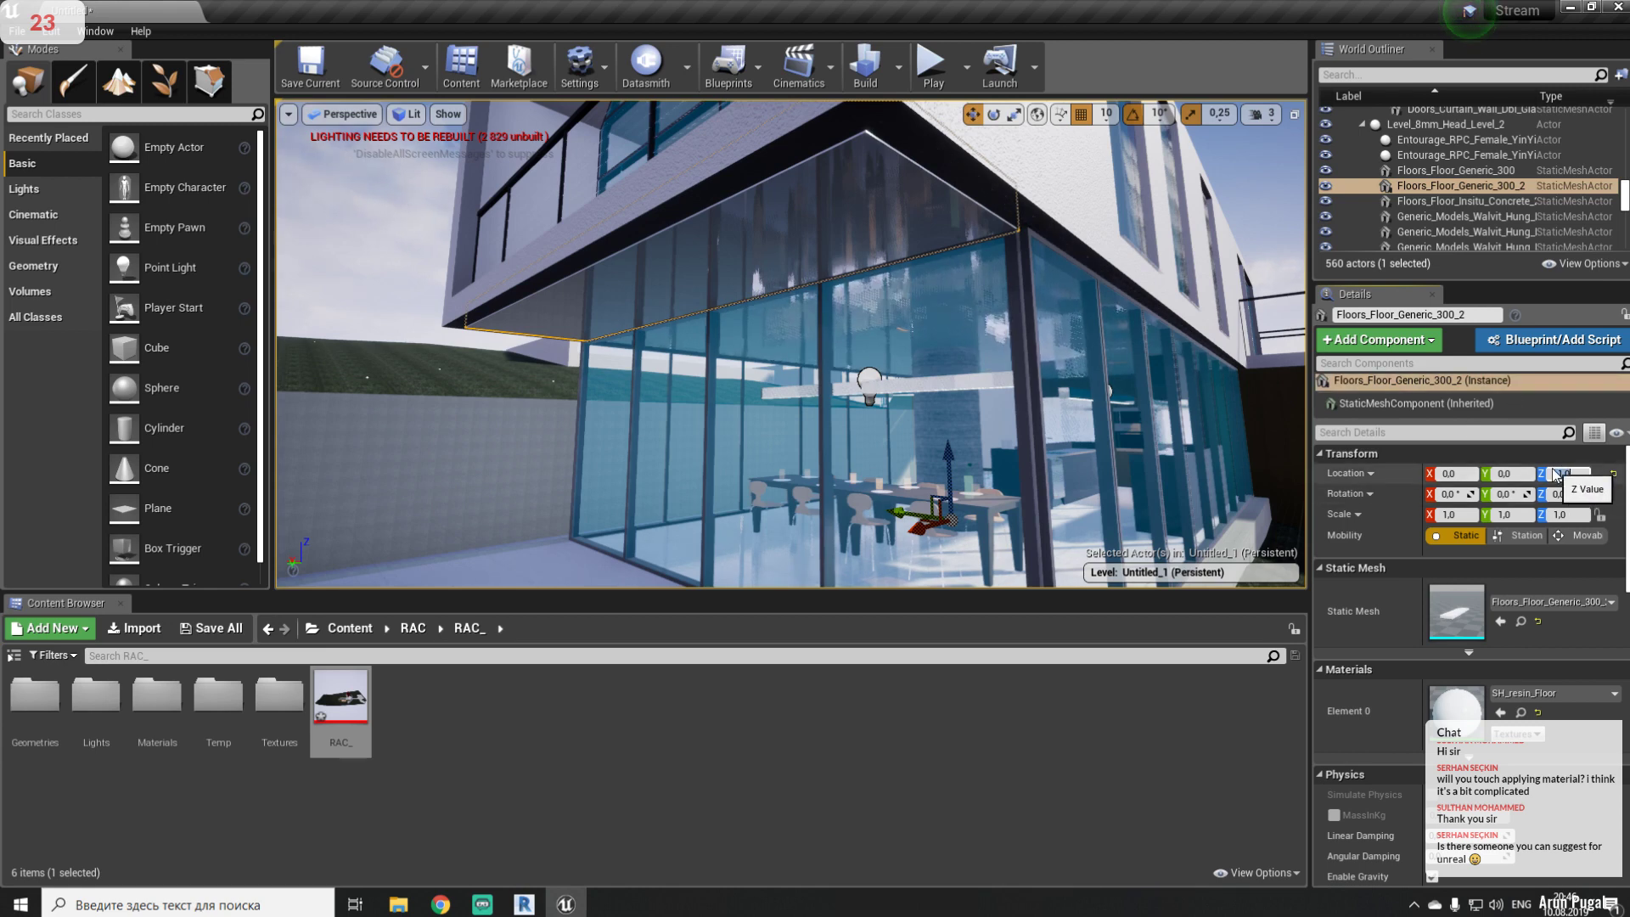
left_click(1555, 473)
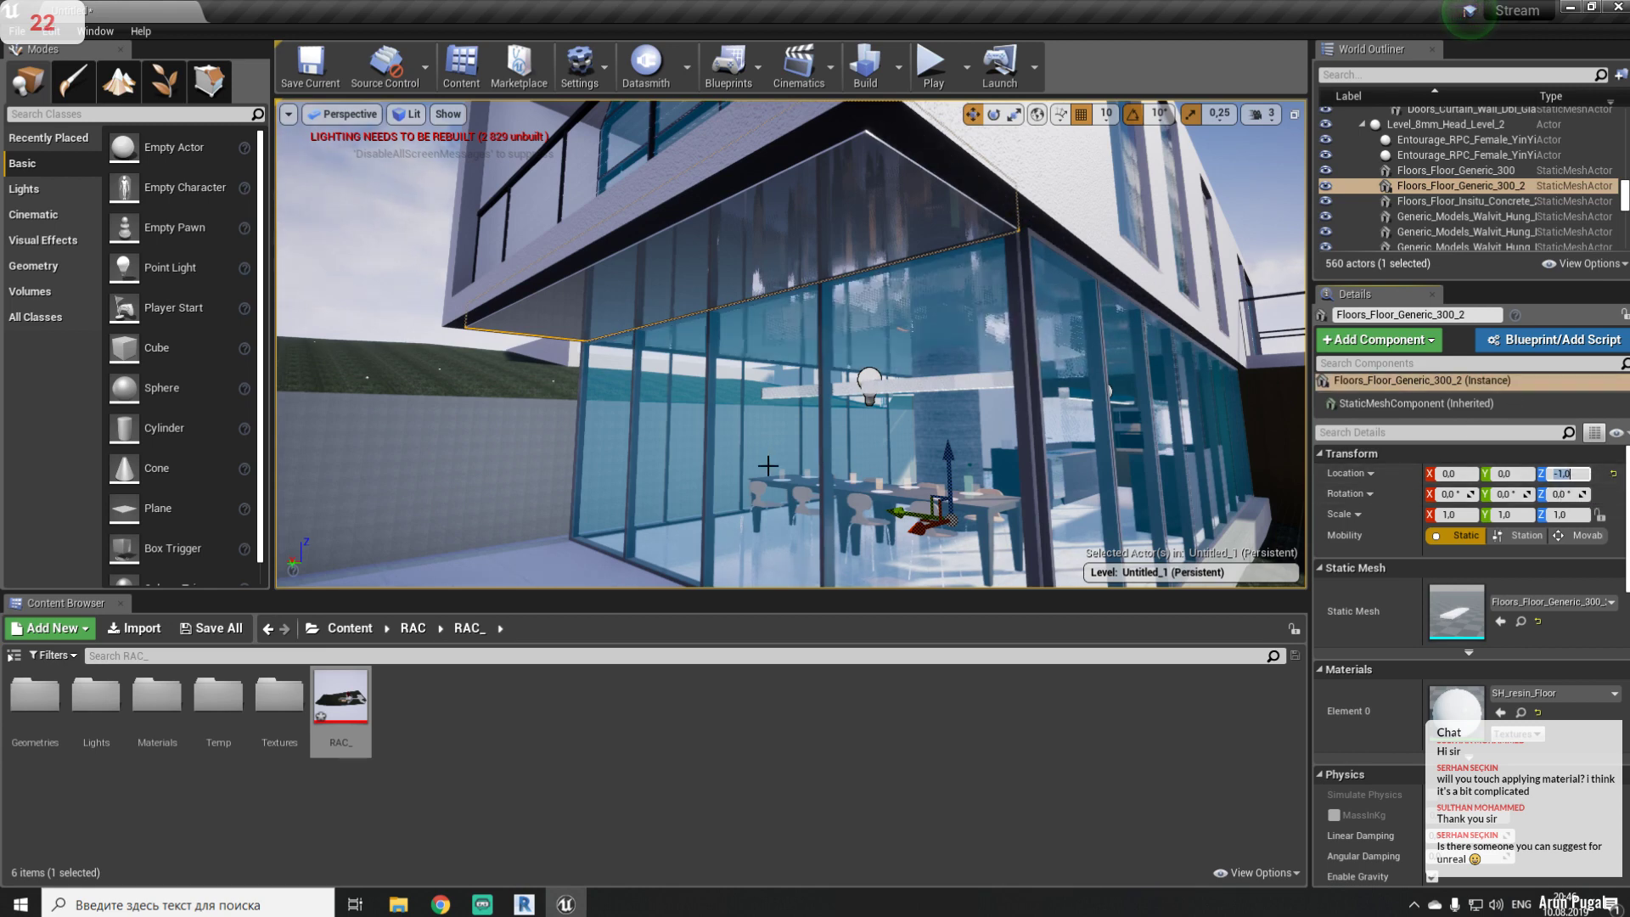
- Inspect the dining room ceiling, its Z location and the adjoining curtain wall glazing from inside
left_click_drag(767, 465, 866, 338)
left_click(866, 338)
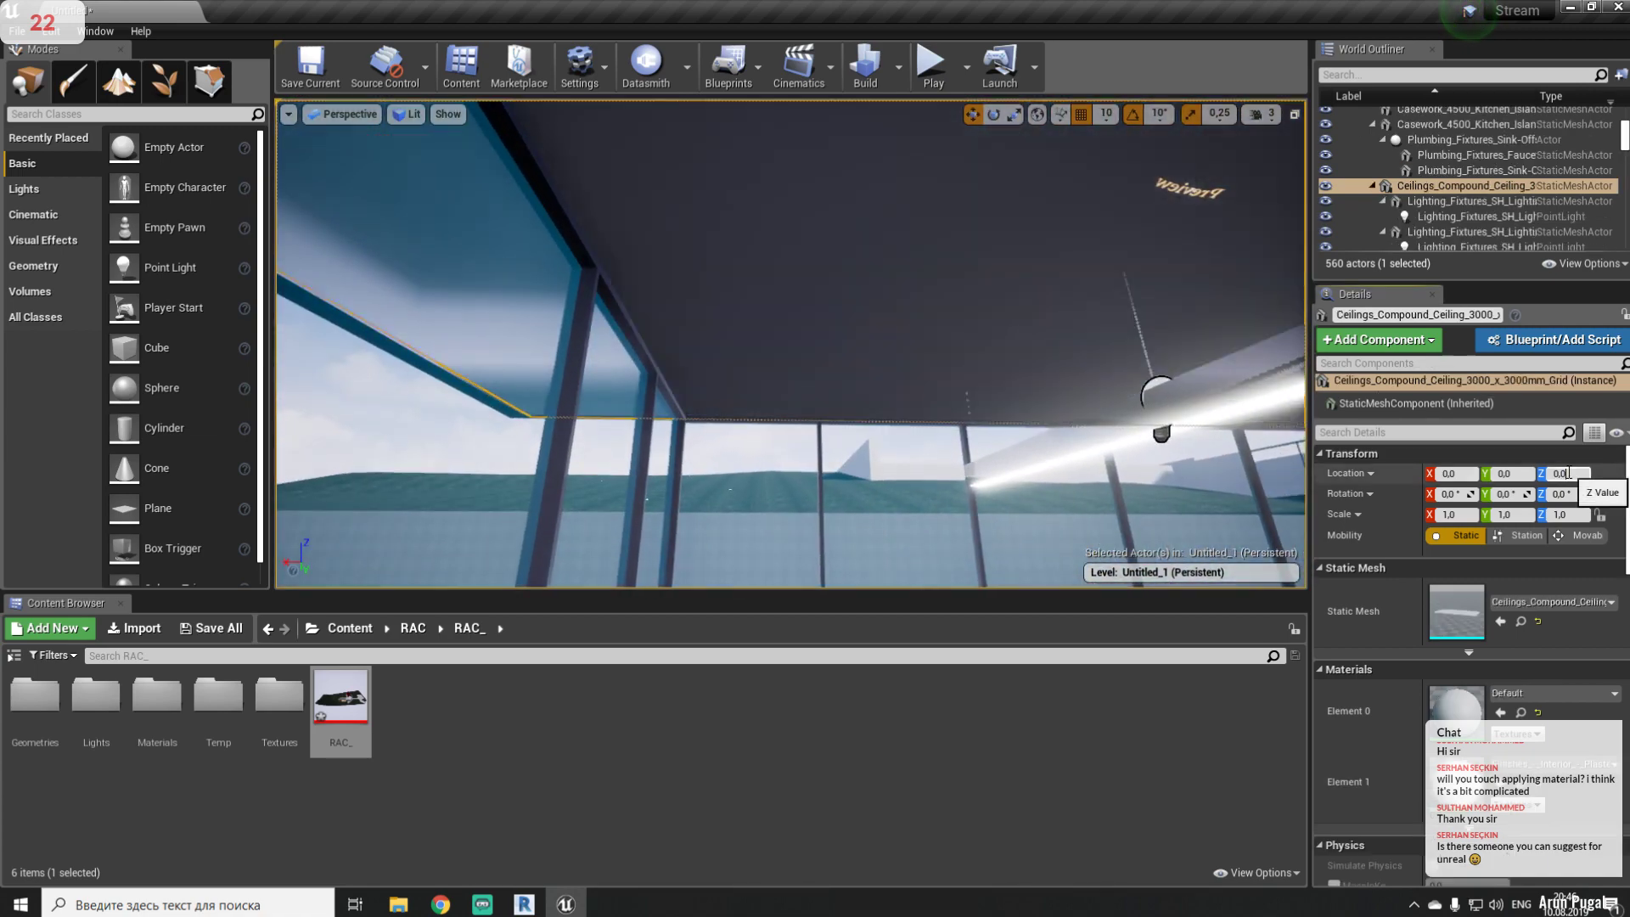
left_click(1569, 473)
right_click_drag(764, 382, 747, 357)
right_click(661, 437)
mouse_move(662, 435)
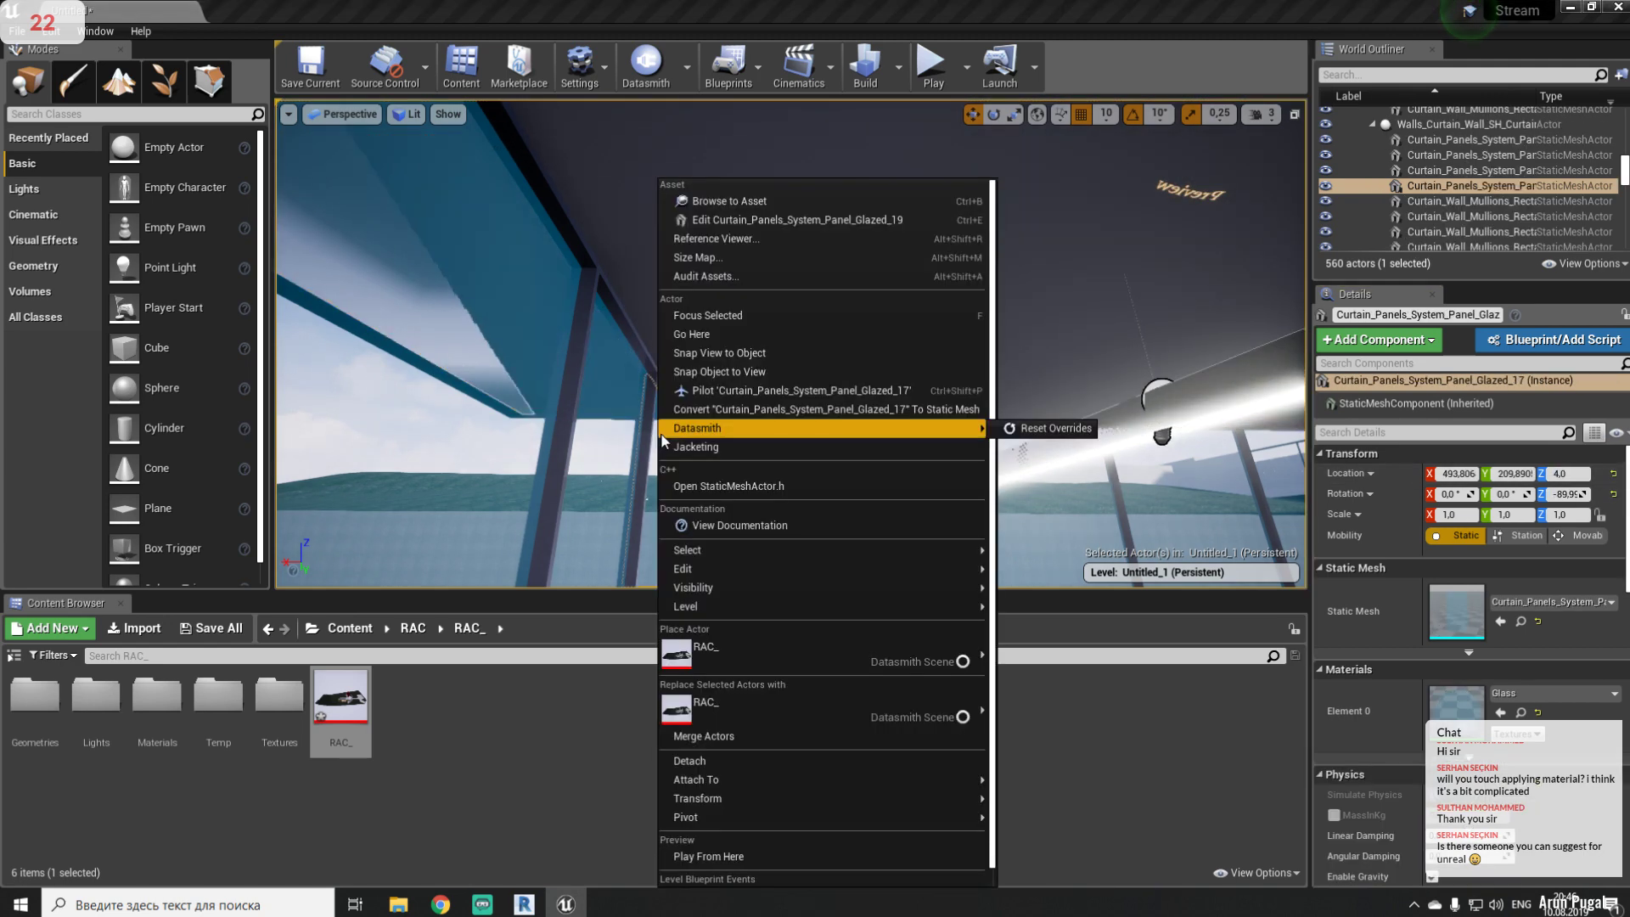
left_click(612, 457)
- Set the overhanging floor slab's Z location to -1,1 and clear the selection
right_click_drag(666, 364, 665, 365)
left_click(665, 364)
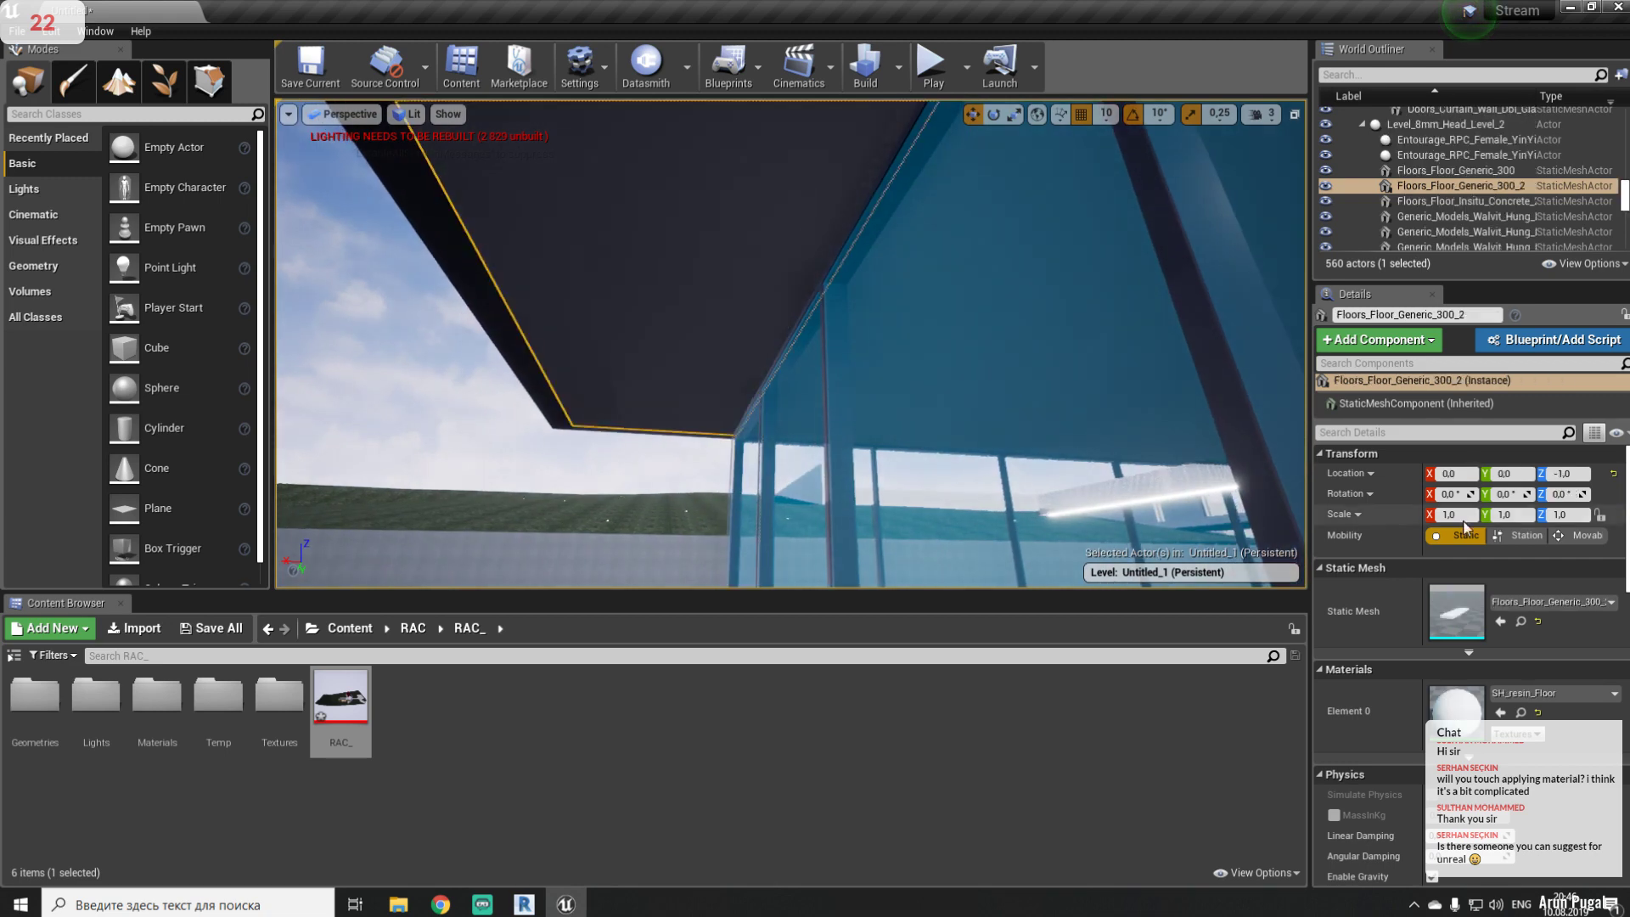
left_click(1581, 474)
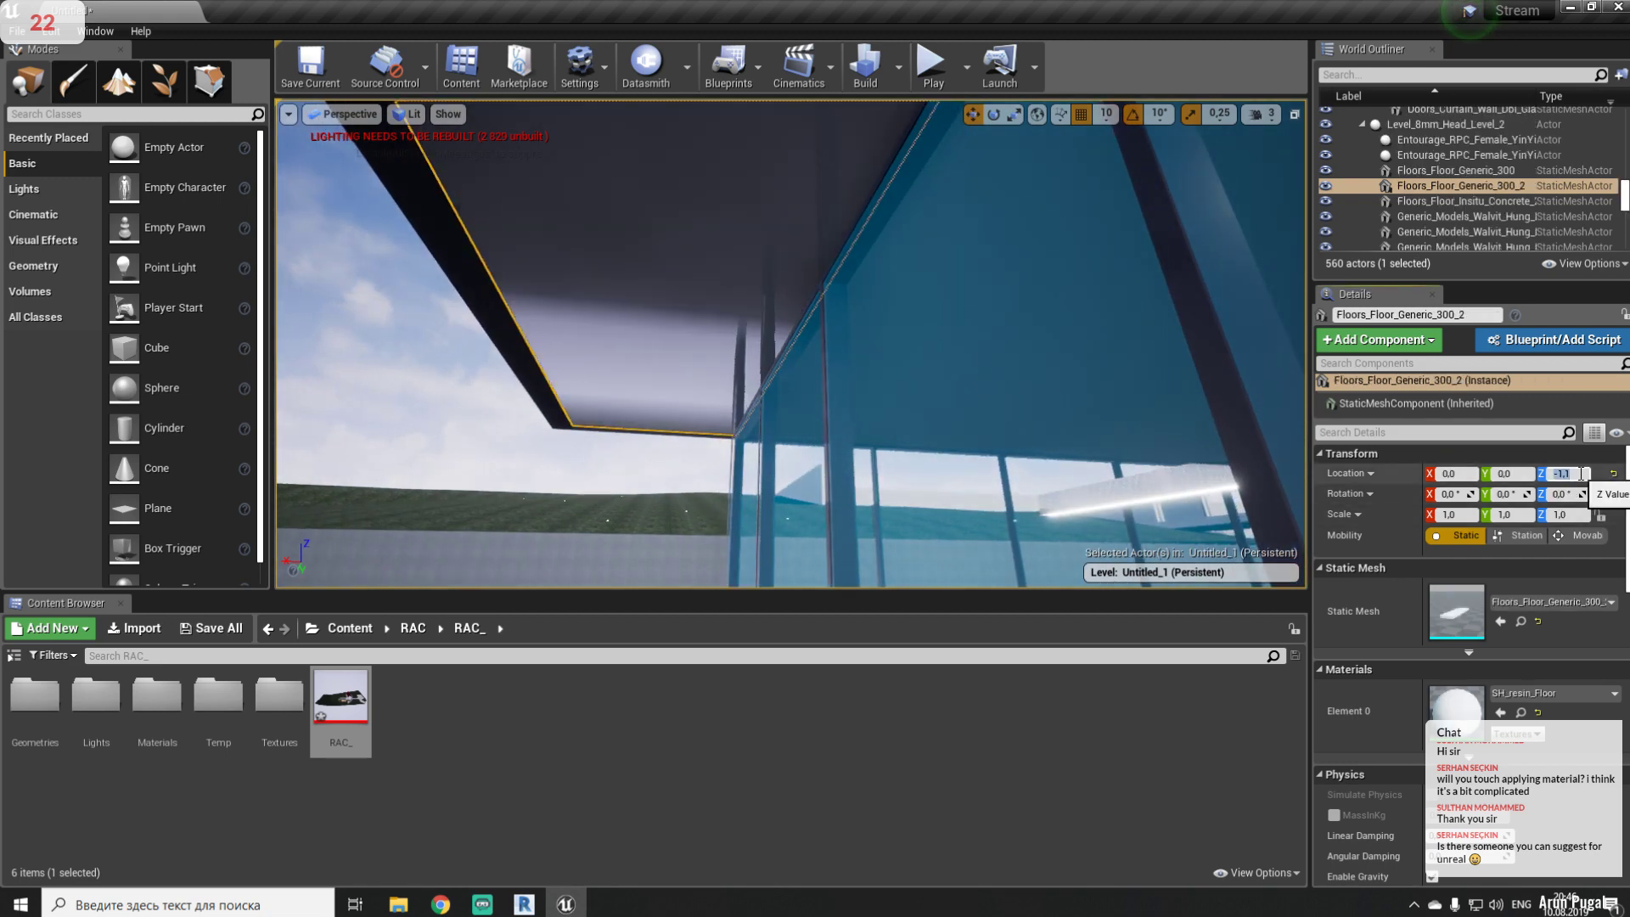
right_click_drag(634, 444, 718, 451)
key("Escape")
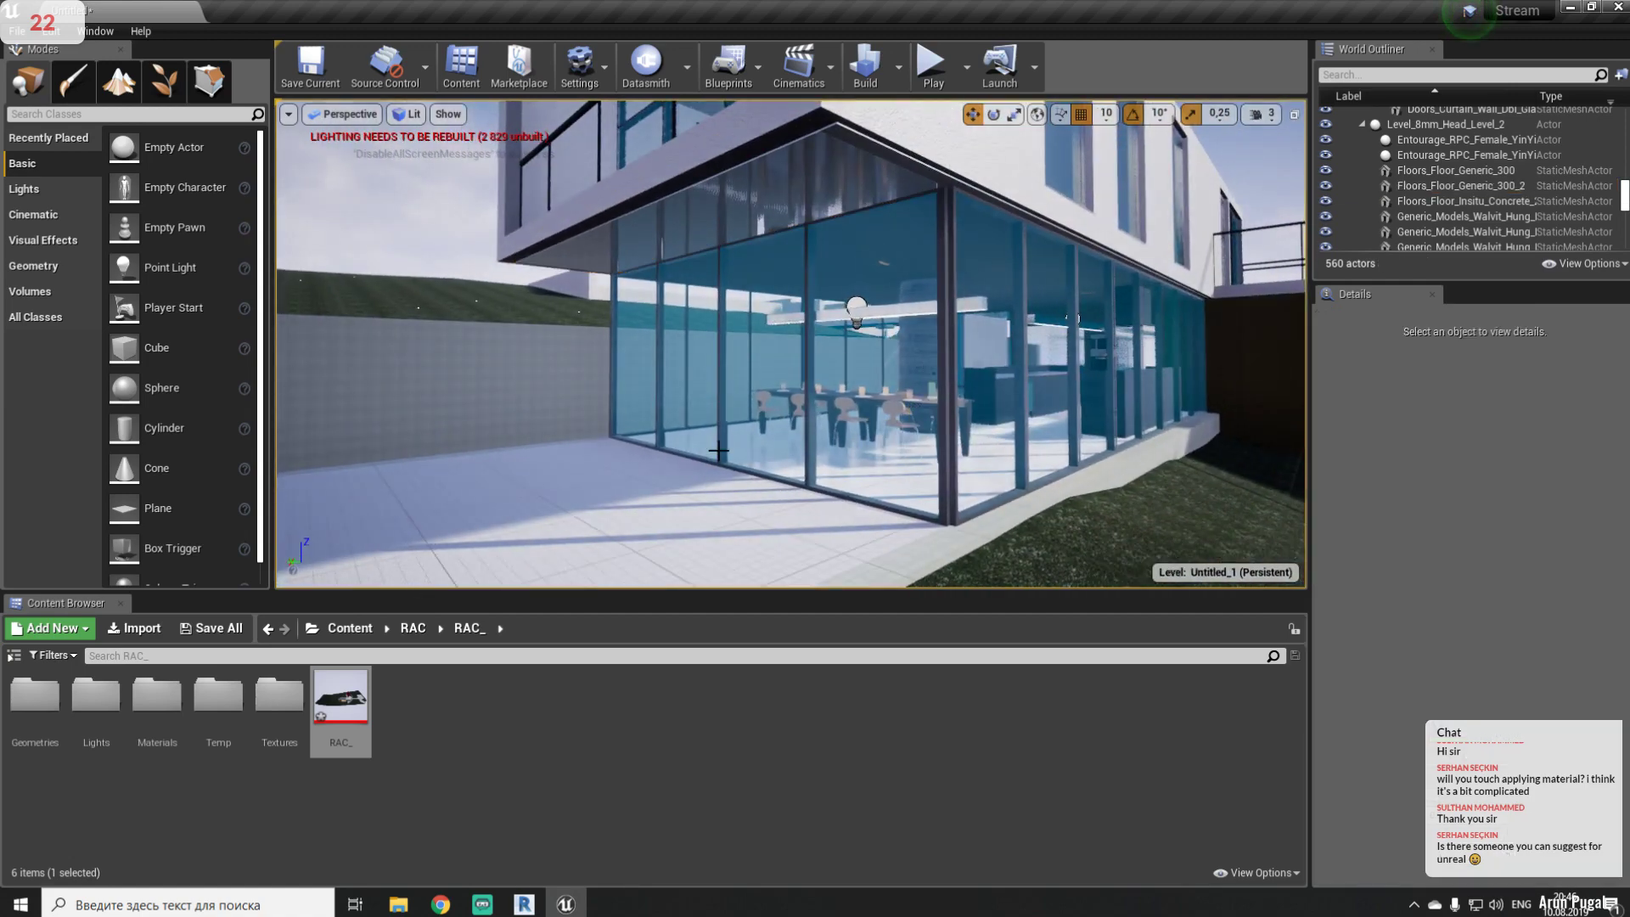
- Create a folder named ENV directly under Content and open it
right_click_drag(718, 451, 740, 289)
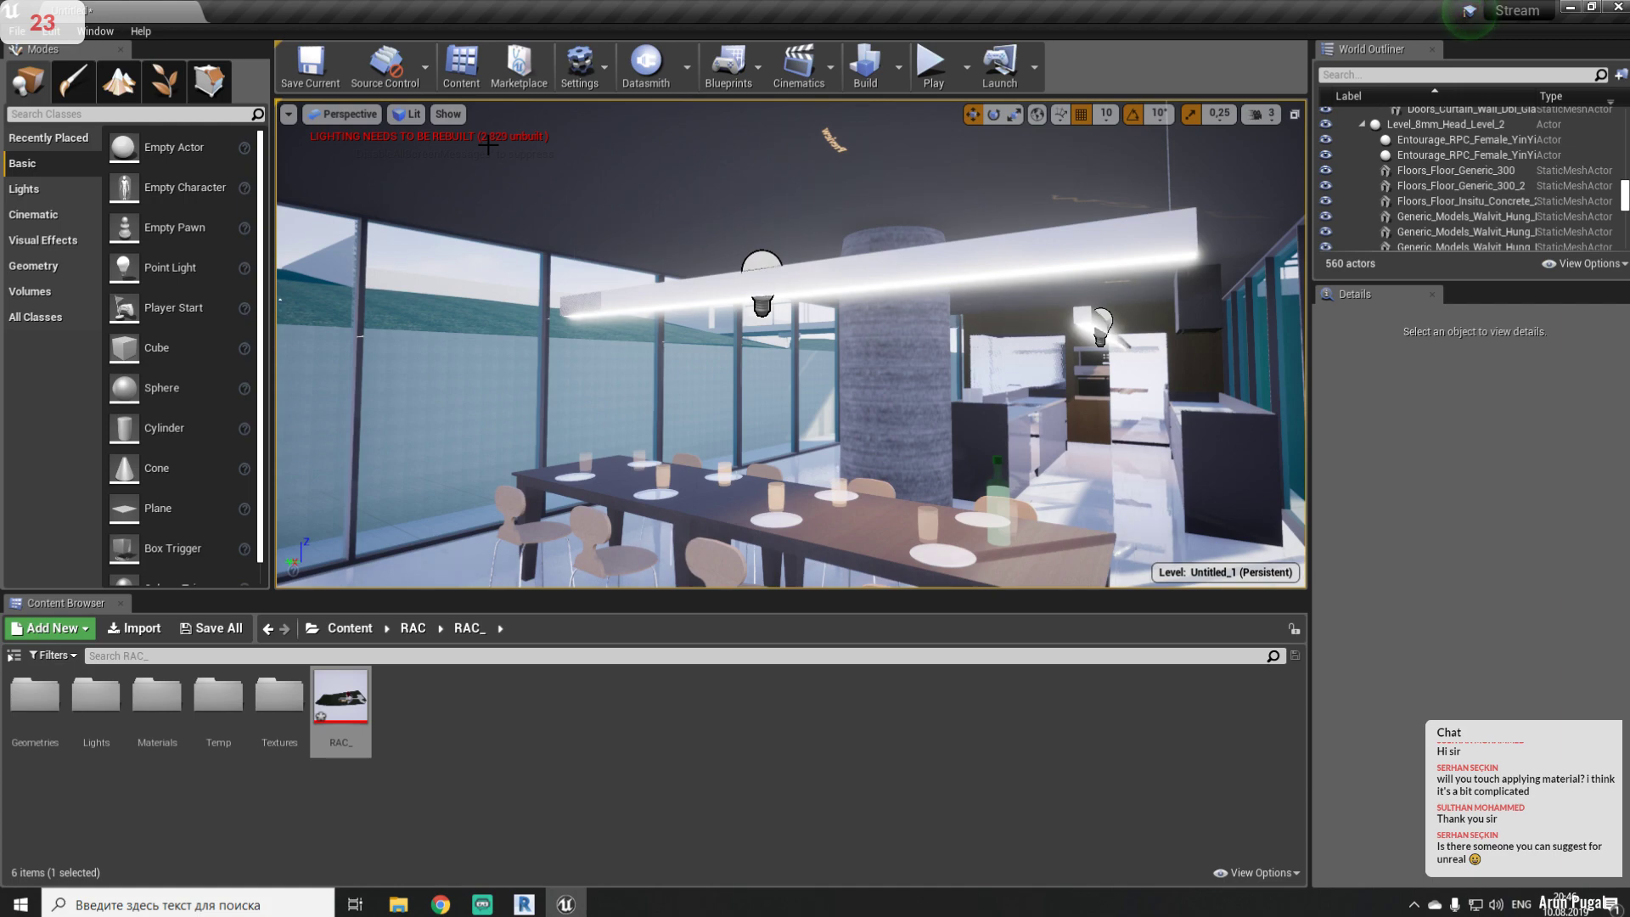
right_click_drag(488, 146, 585, 205)
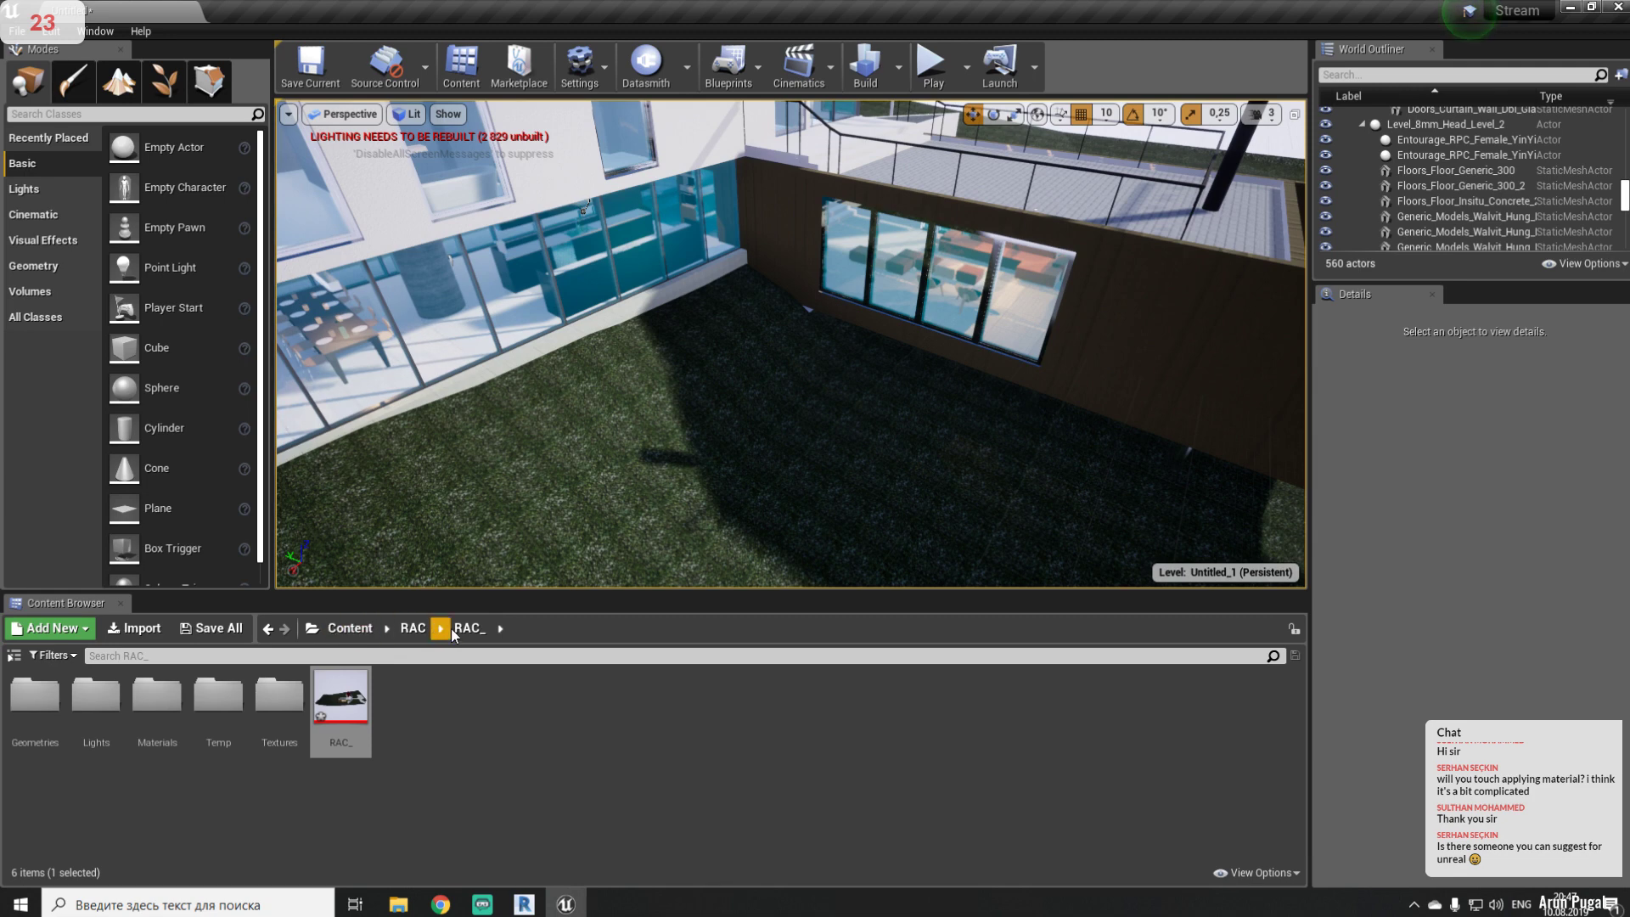
left_click(349, 628)
right_click(229, 762)
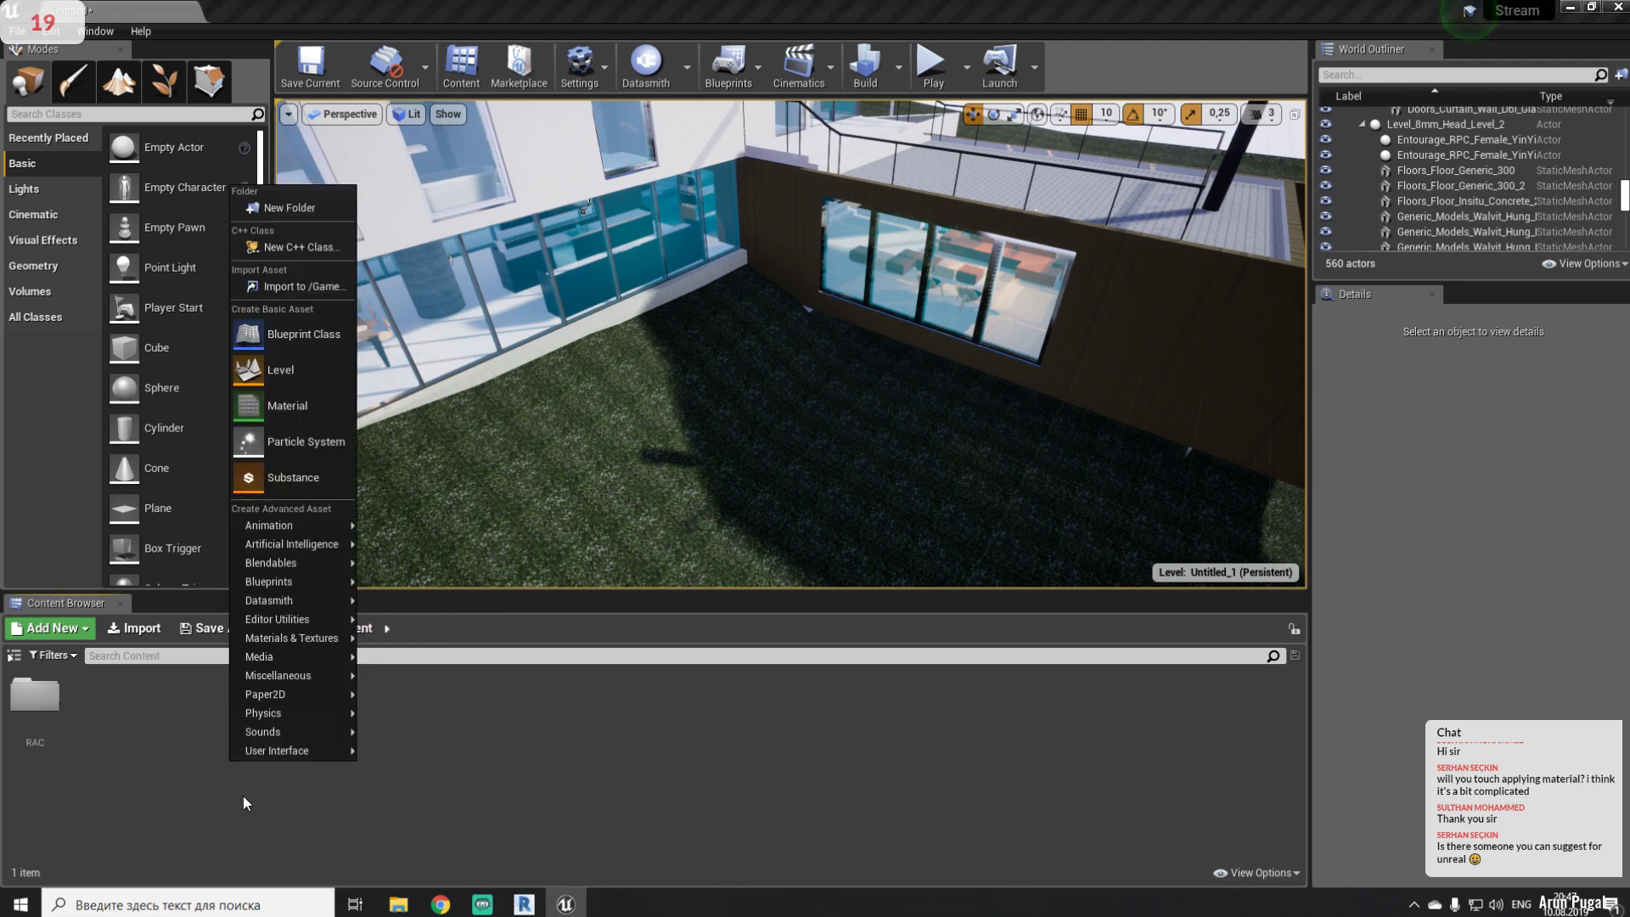
left_click(307, 209)
type("ENV")
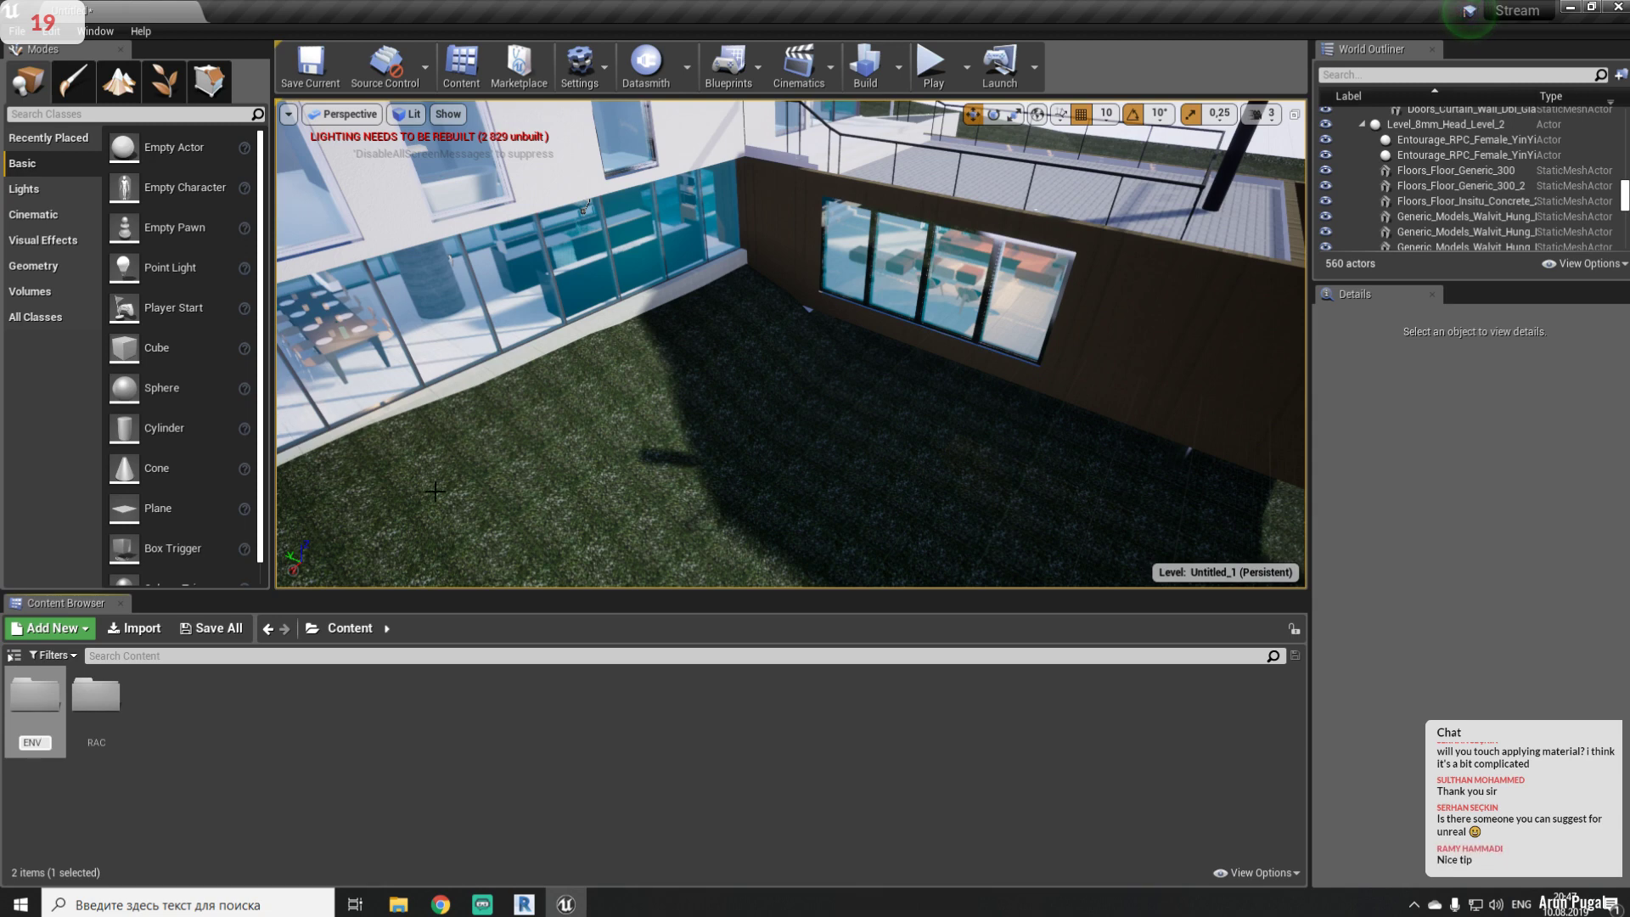
key("Return")
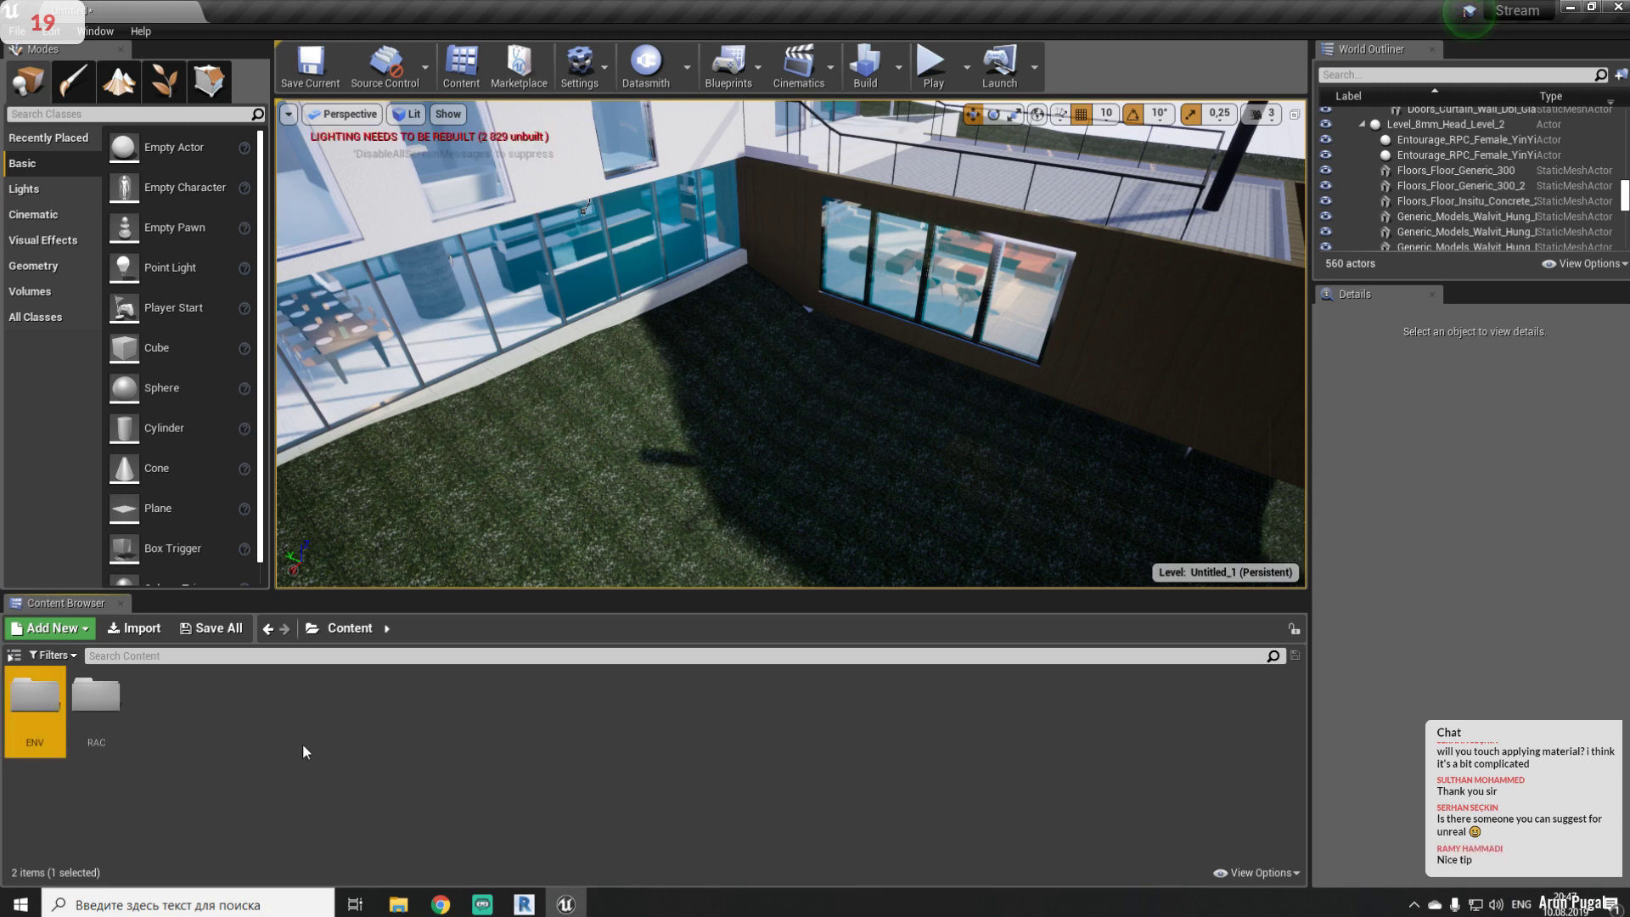
double_click(32, 722)
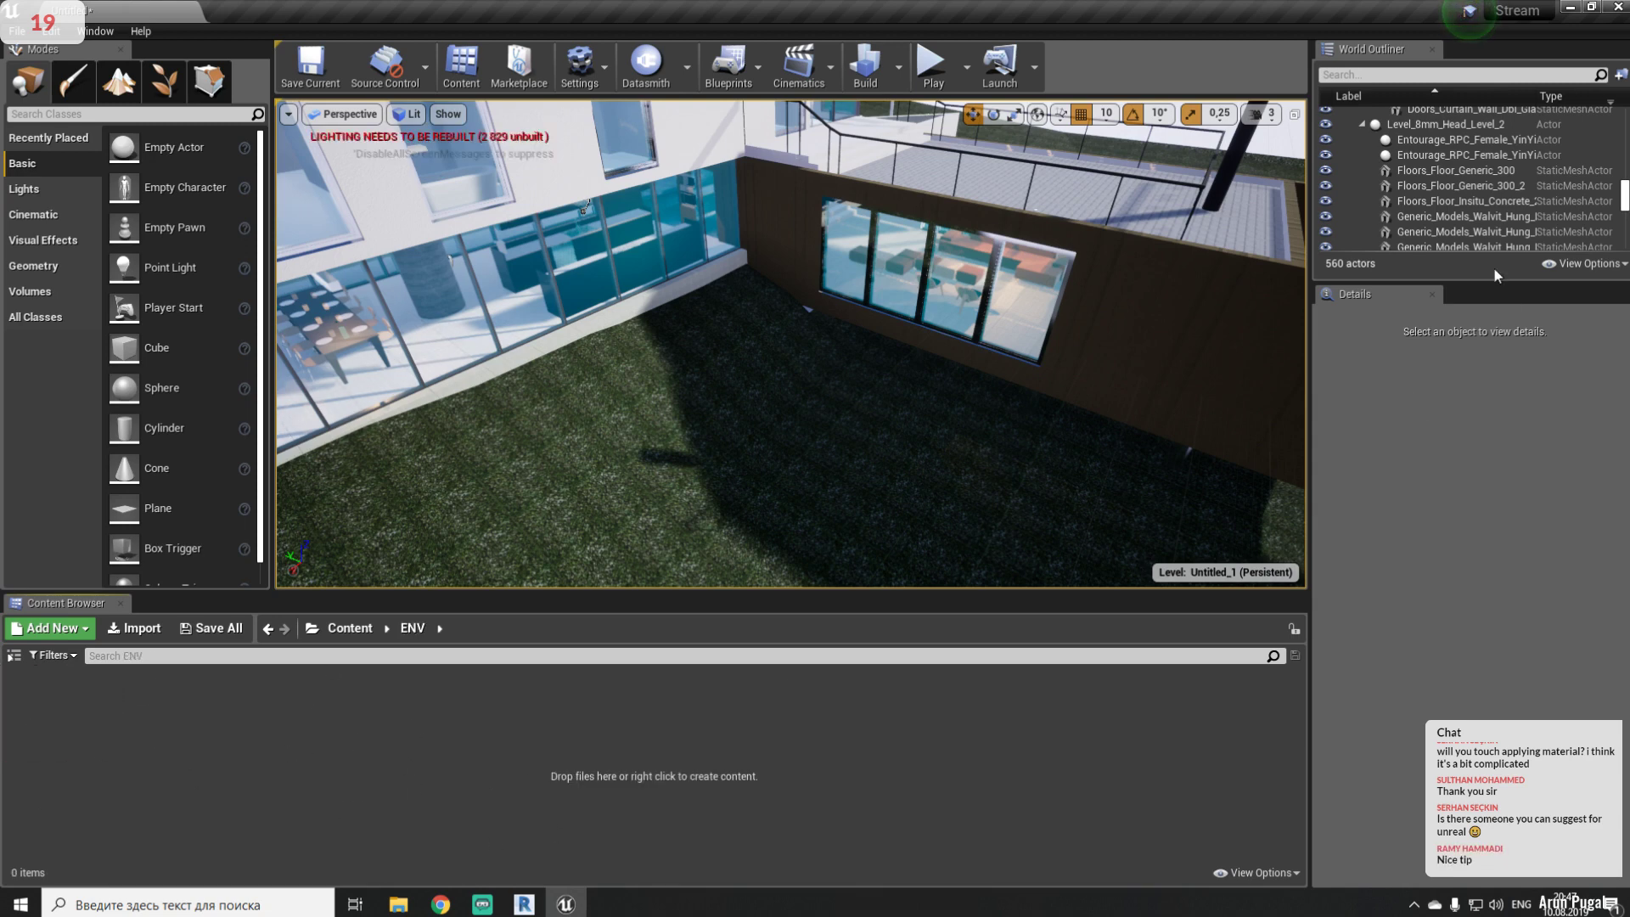
- Enlarge the World Outliner and collapse the RAC_ actor's hierarchy
left_click_drag(1504, 288, 1509, 607)
scroll(1513, 329, "up", 5)
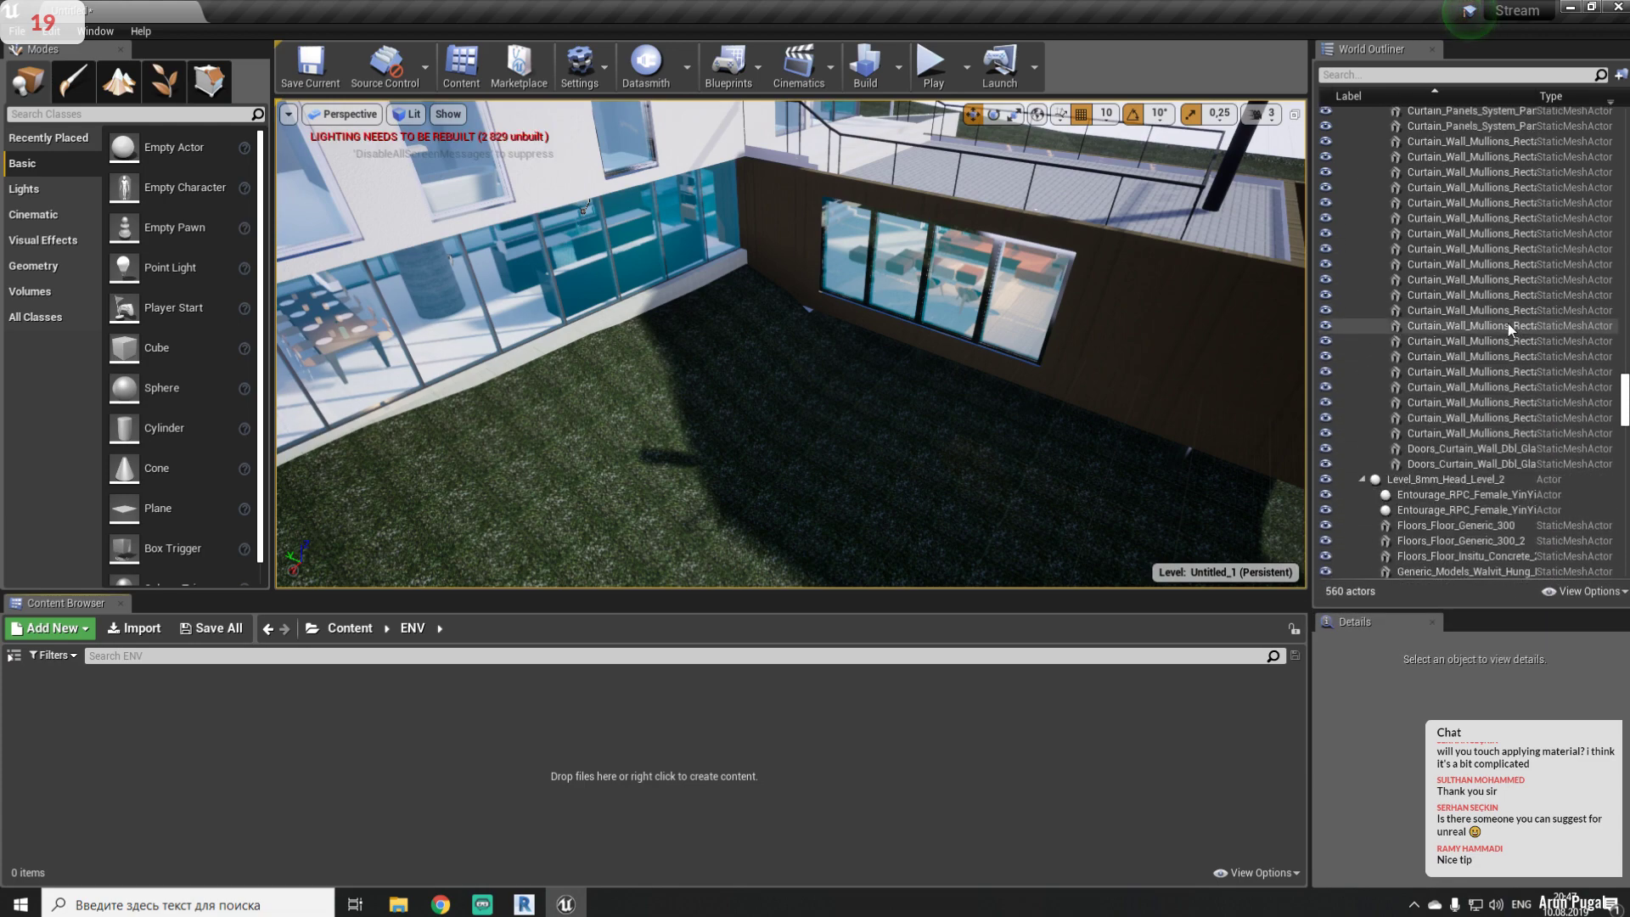
scroll(1507, 323, "up", 5)
scroll(1508, 324, "up", 2)
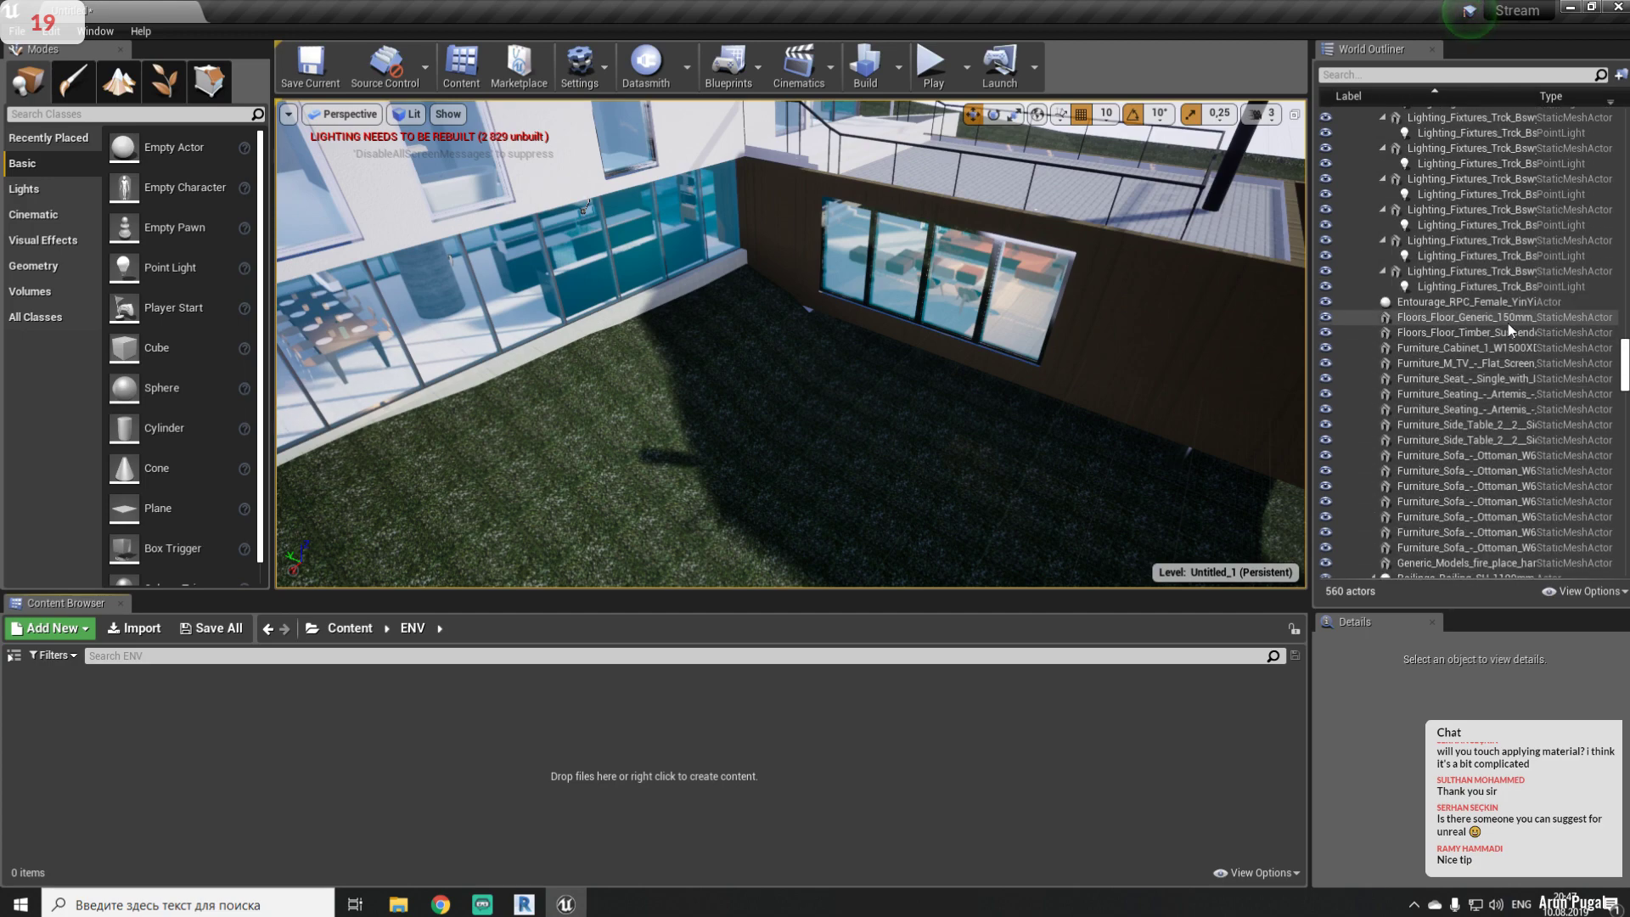
scroll(1508, 324, "up", 6)
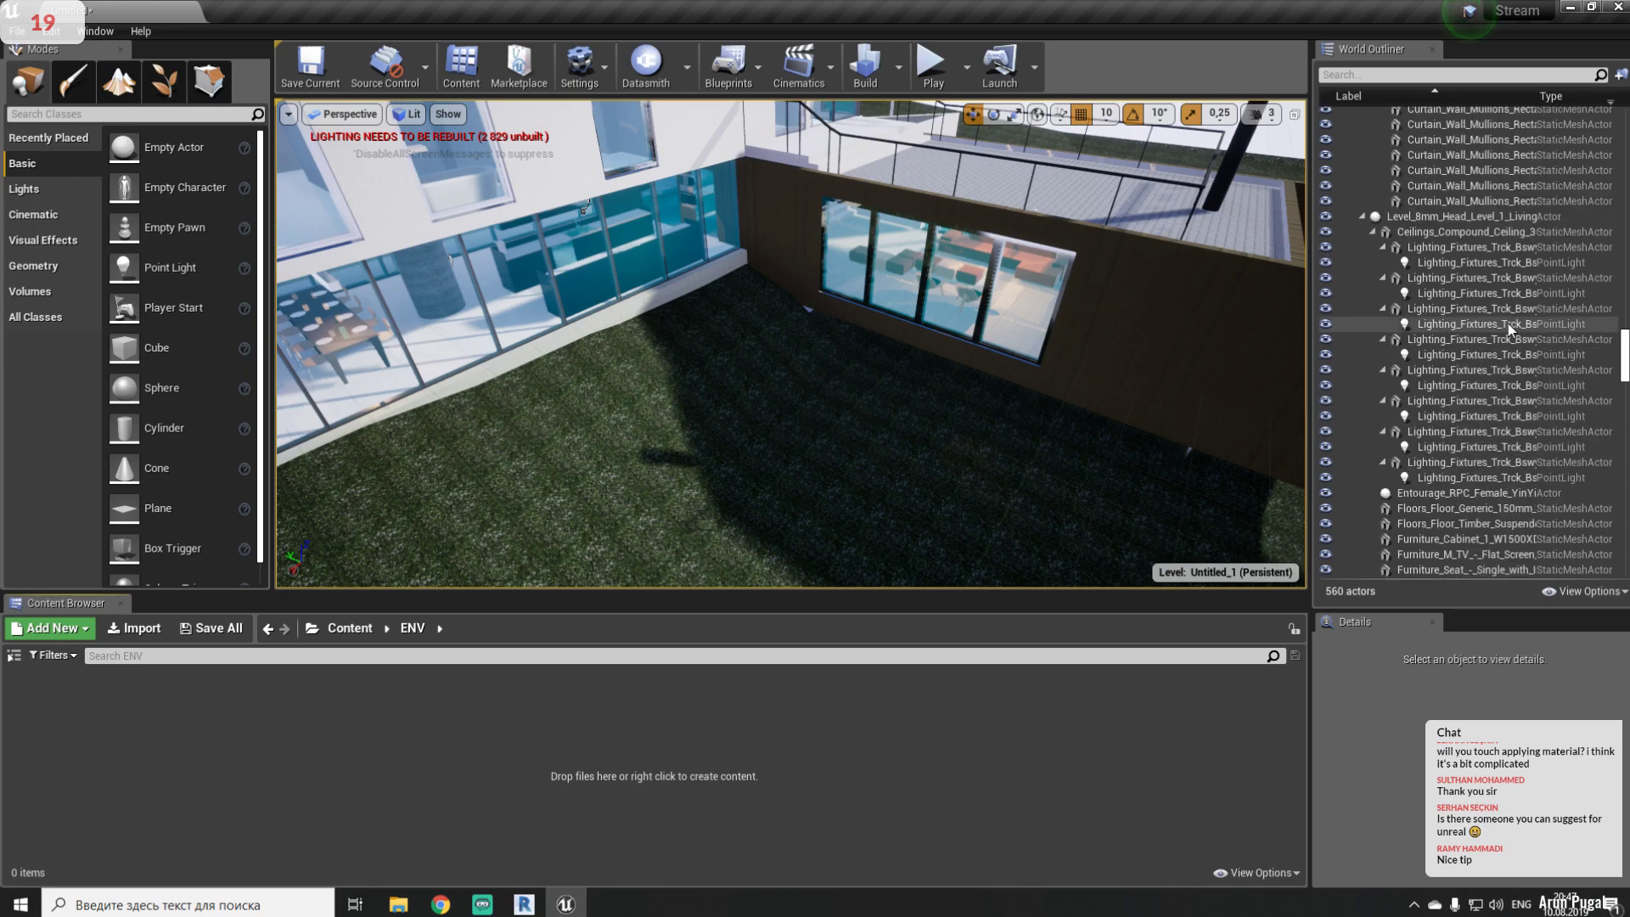
scroll(1507, 324, "up", 5)
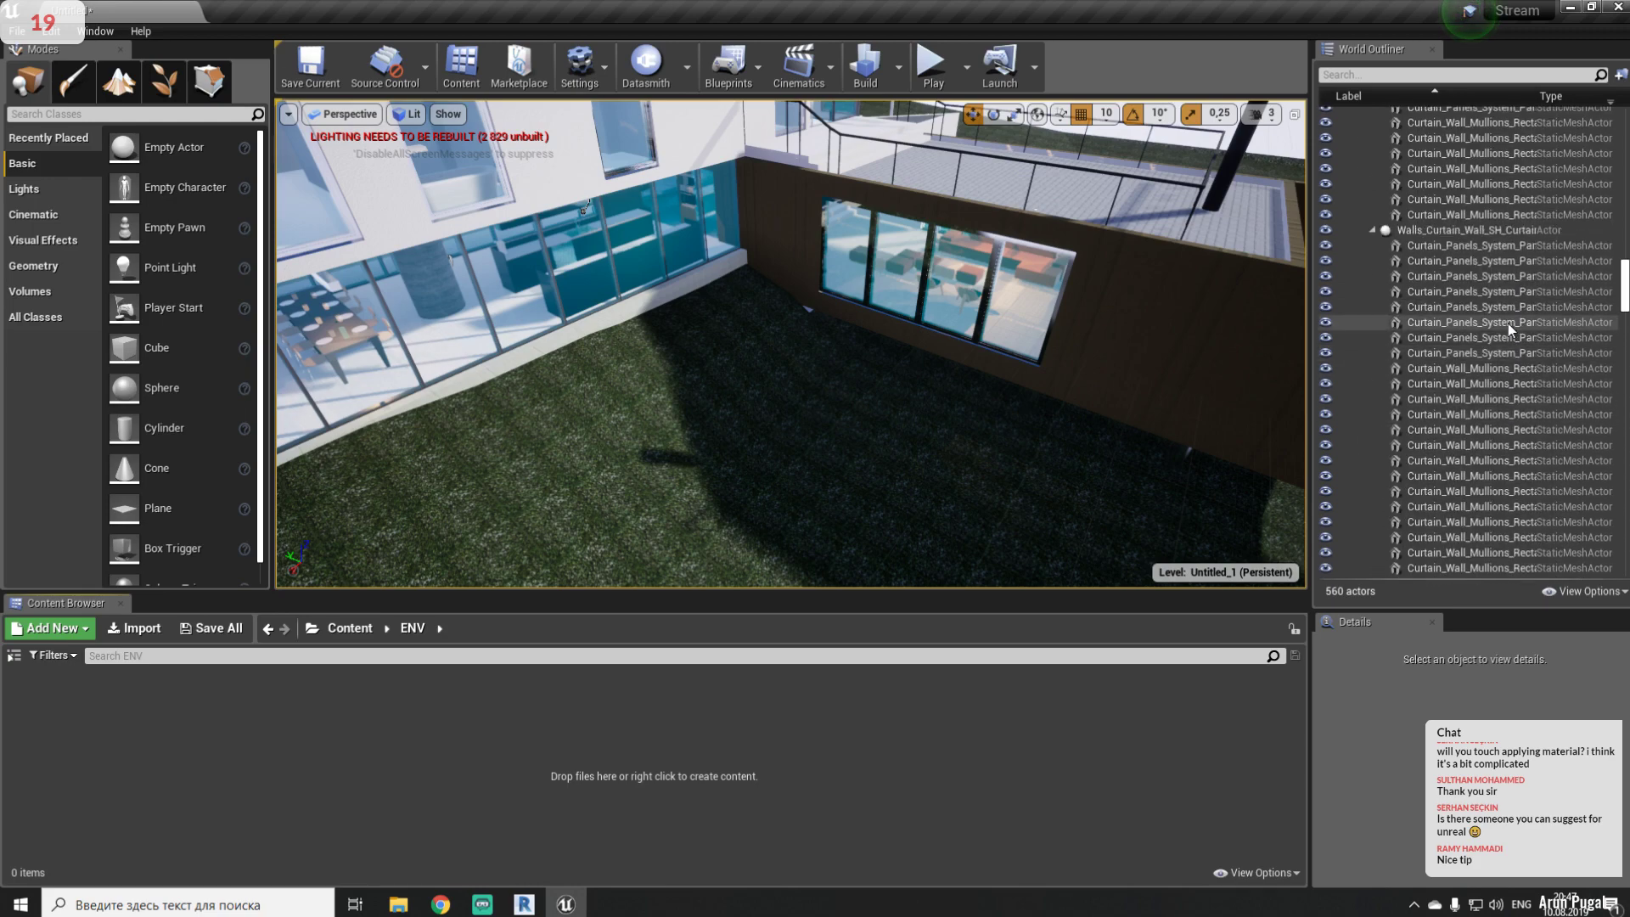
scroll(1508, 323, "up", 6)
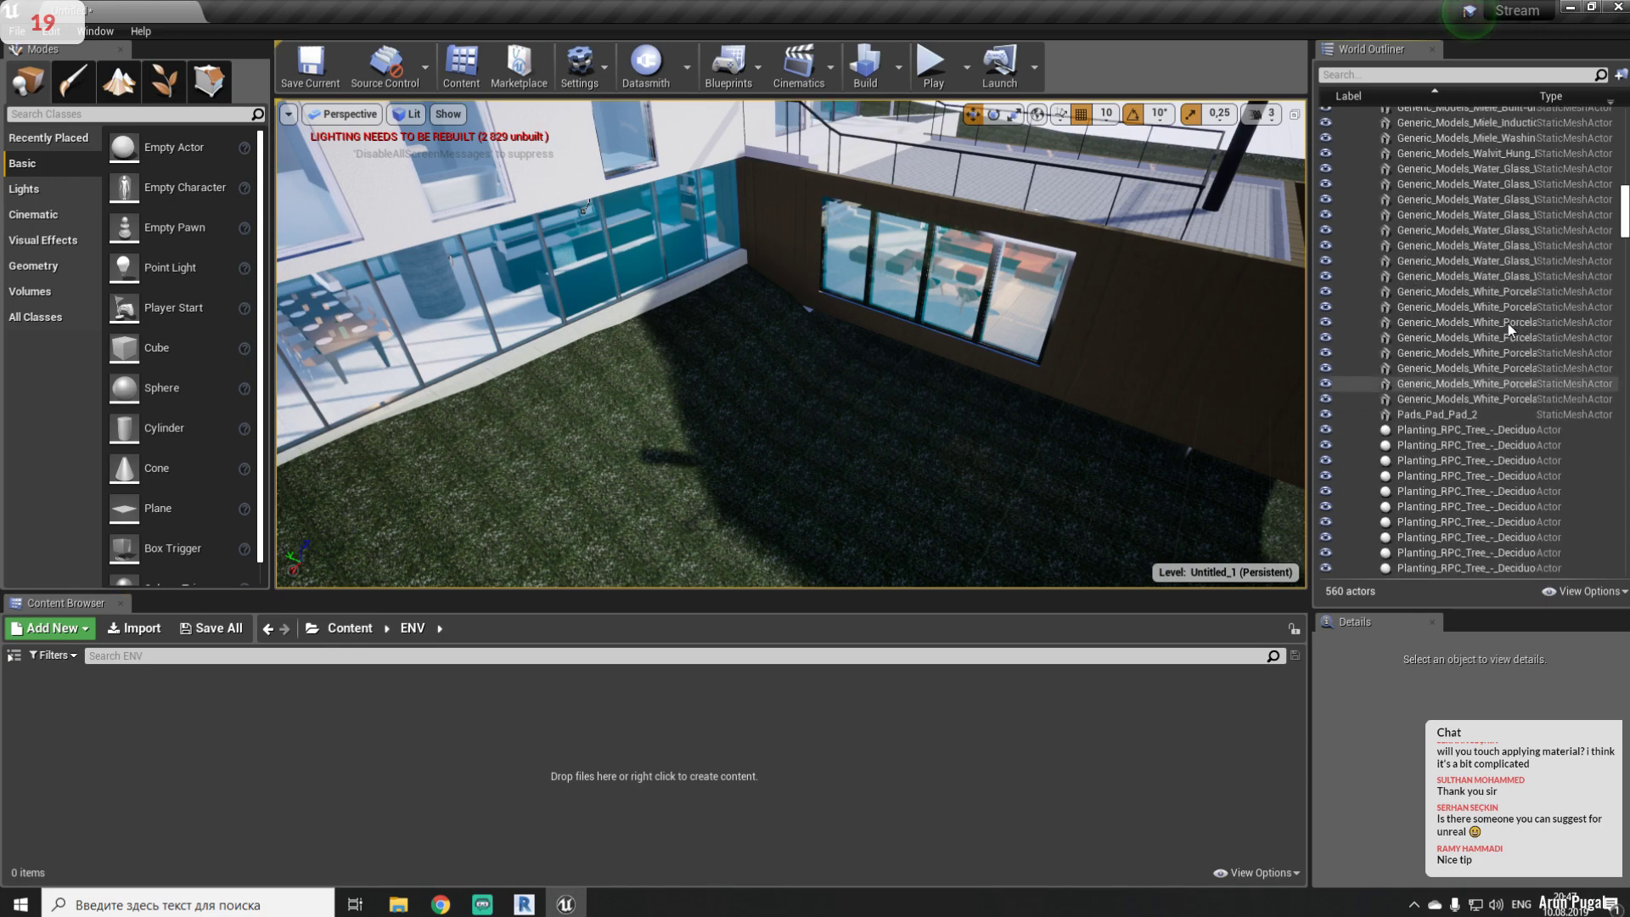
scroll(1508, 323, "up", 6)
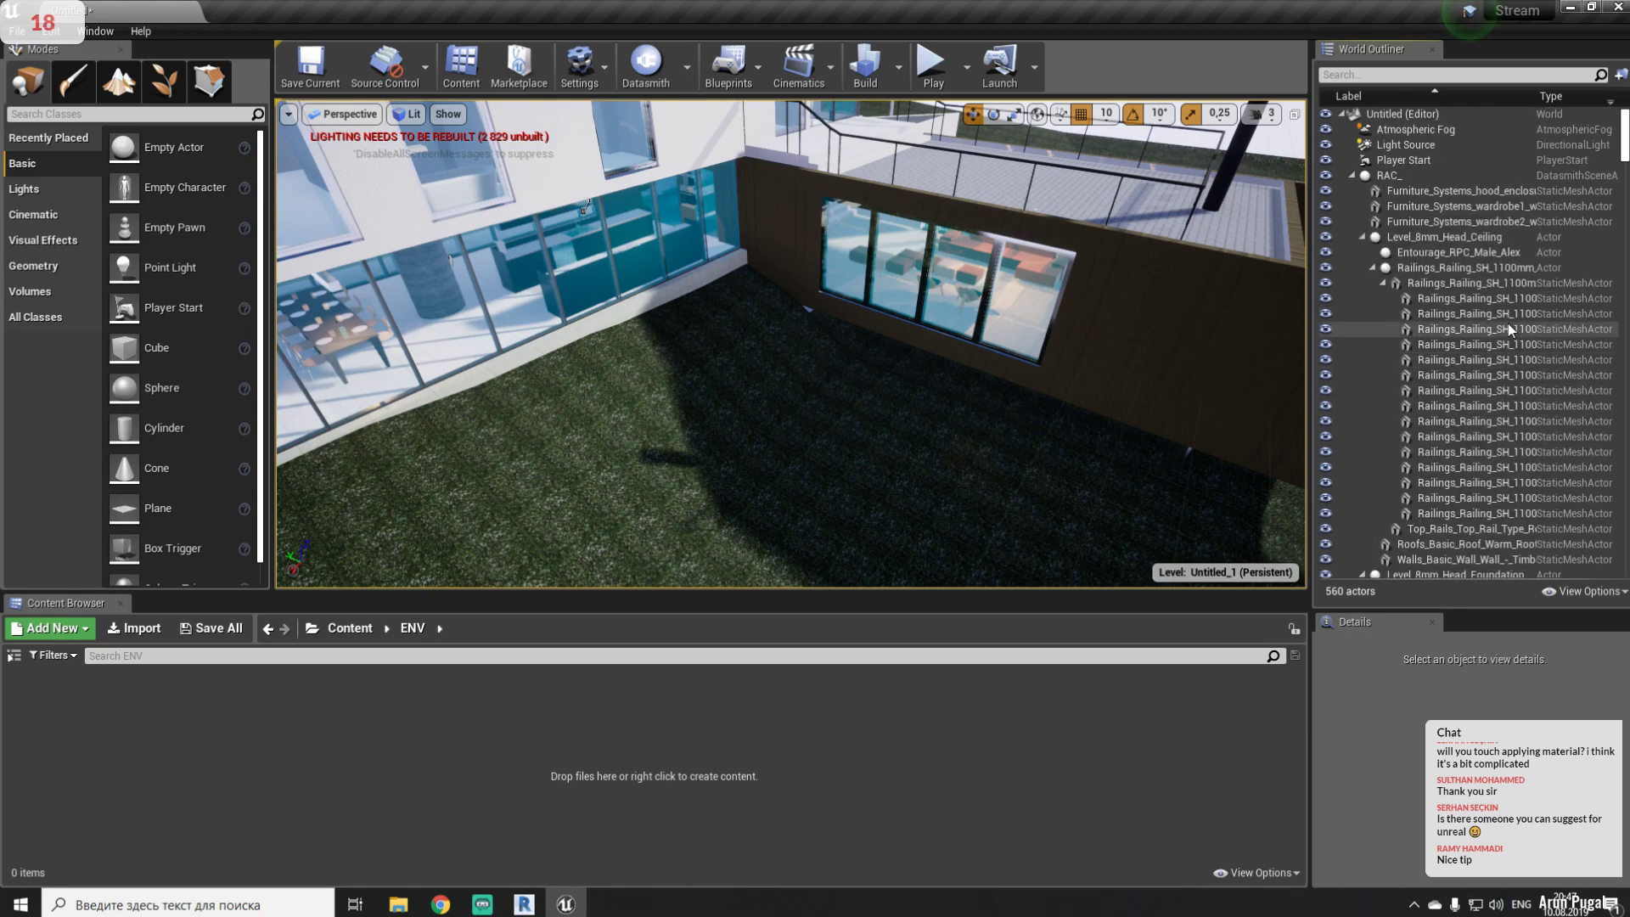
left_click(1352, 175)
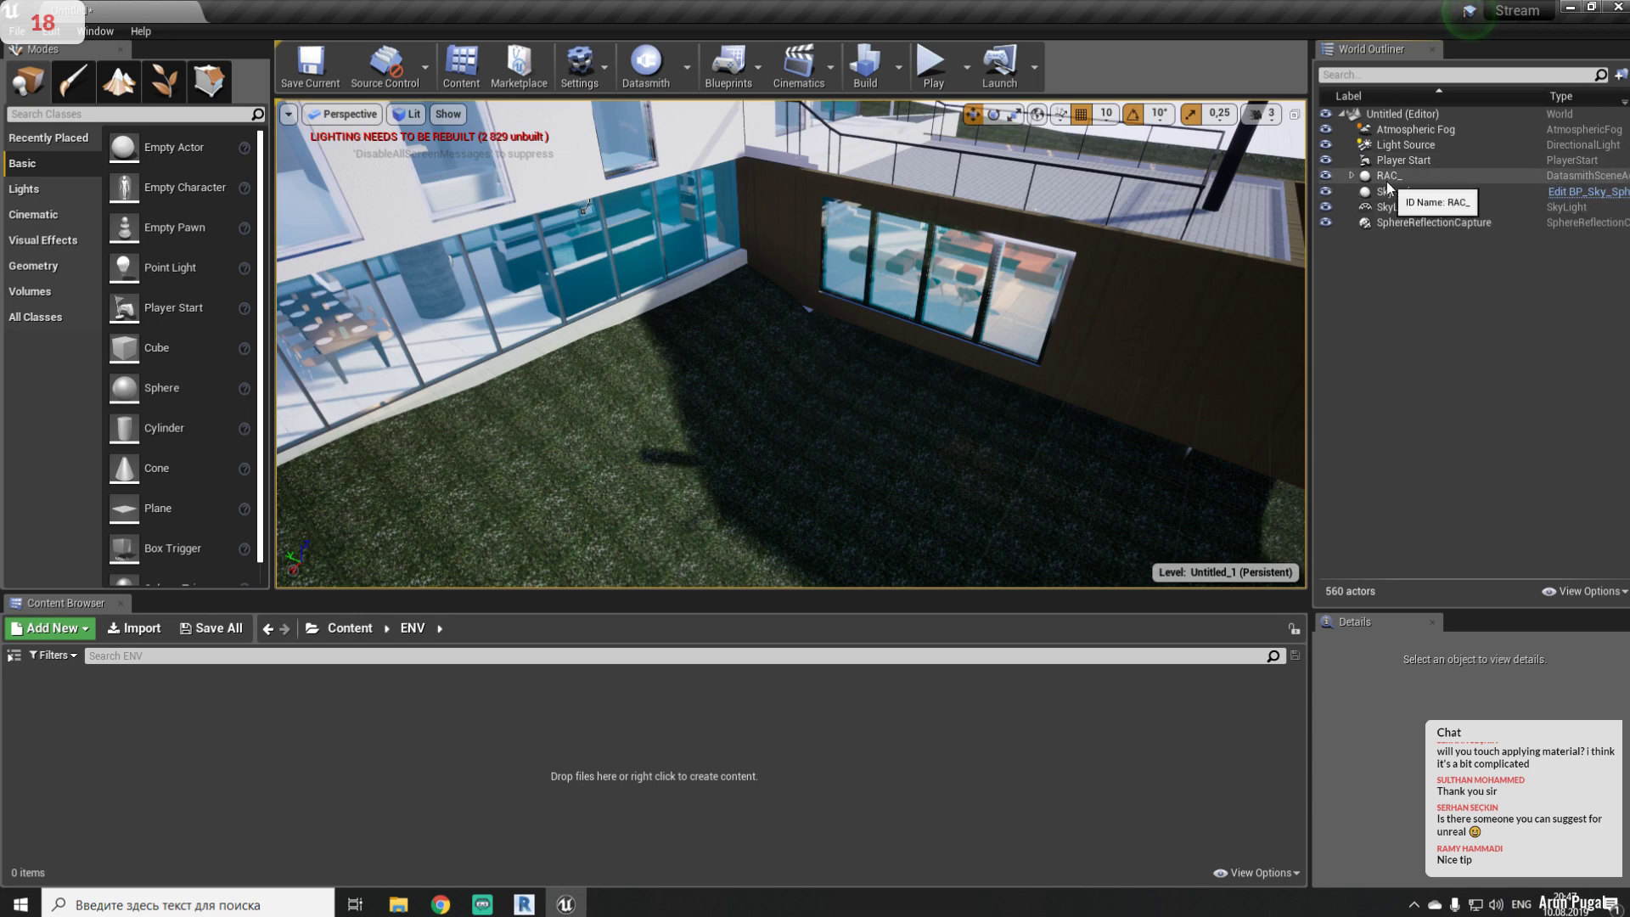
- Create a Geometry folder in the World Outliner and move the RAC_ scene actor into it
right_click(1438, 292)
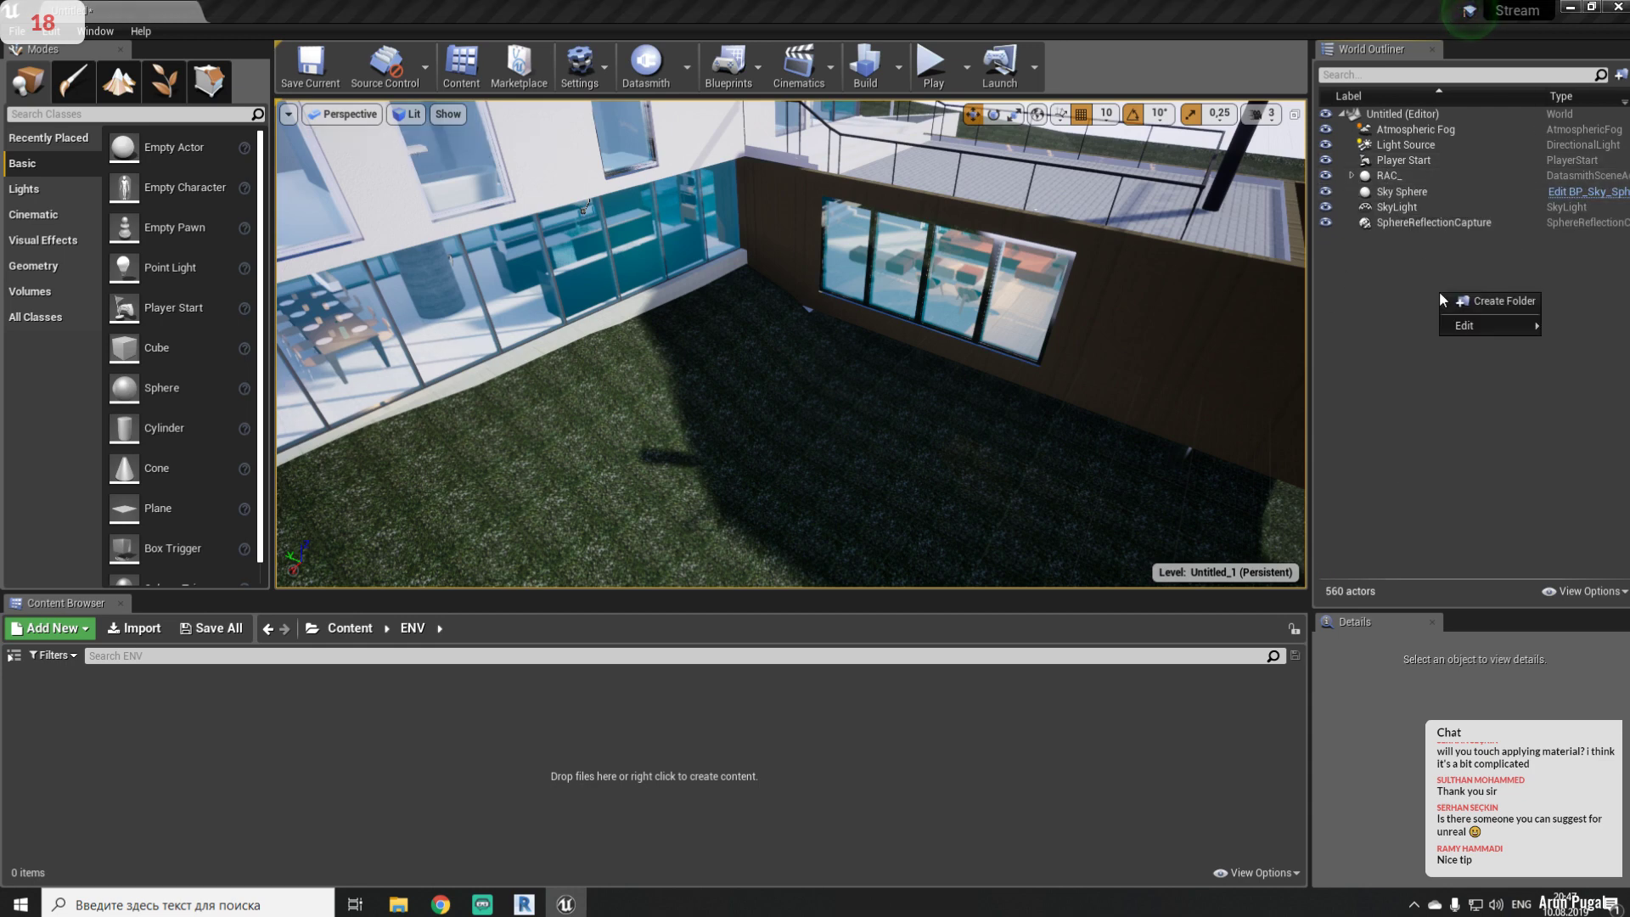
left_click(1495, 307)
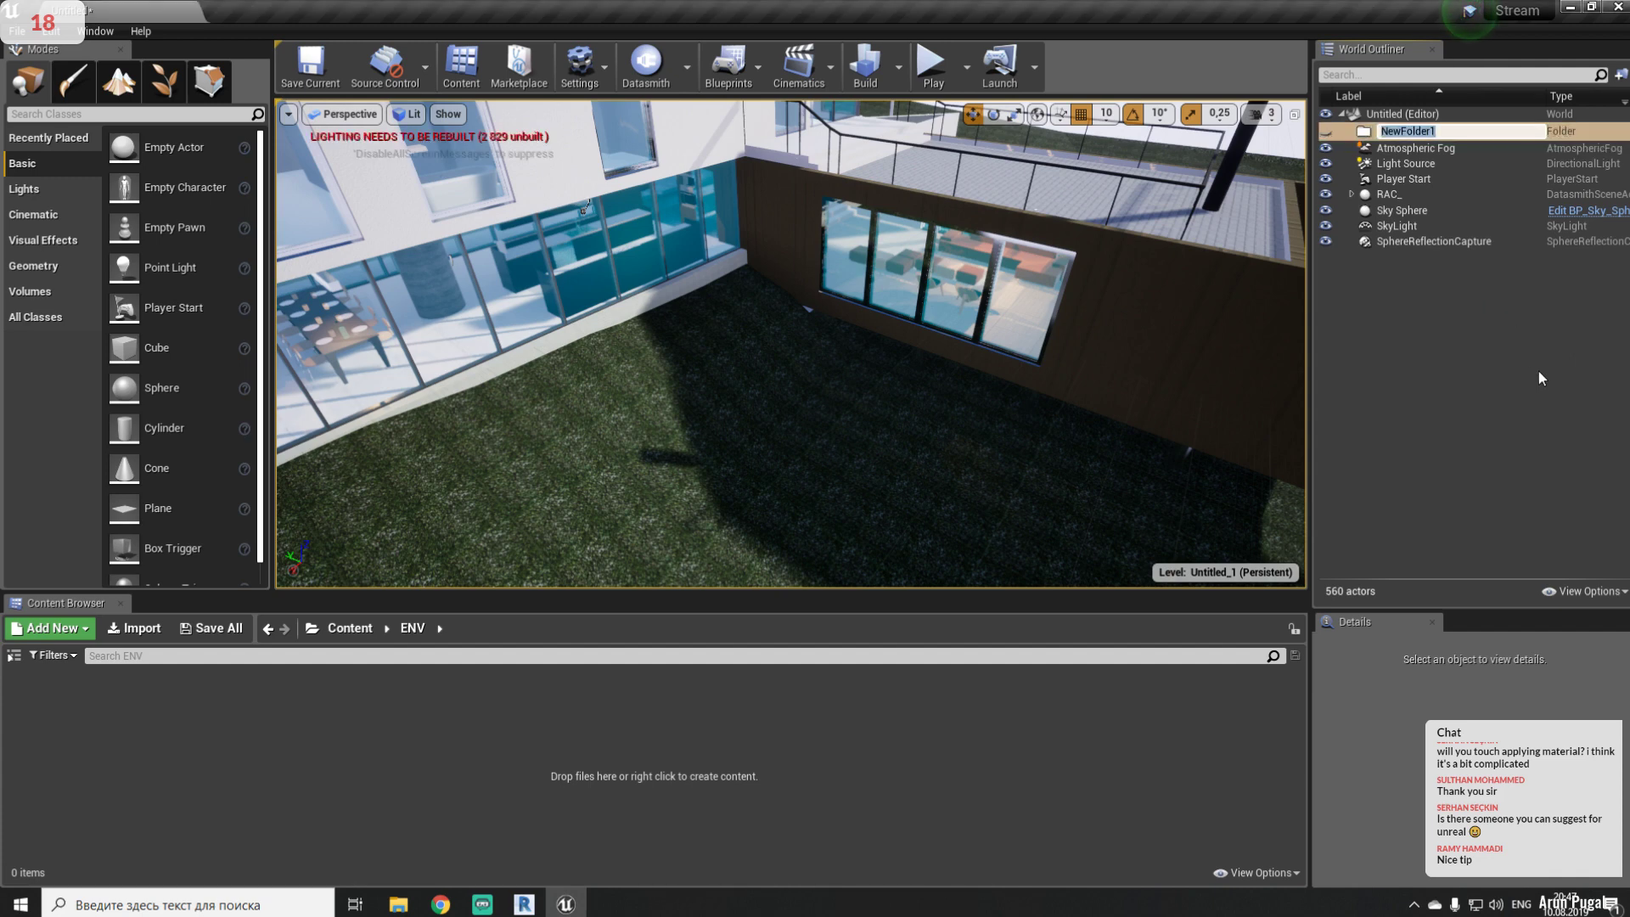
type("Geometry")
key("Return")
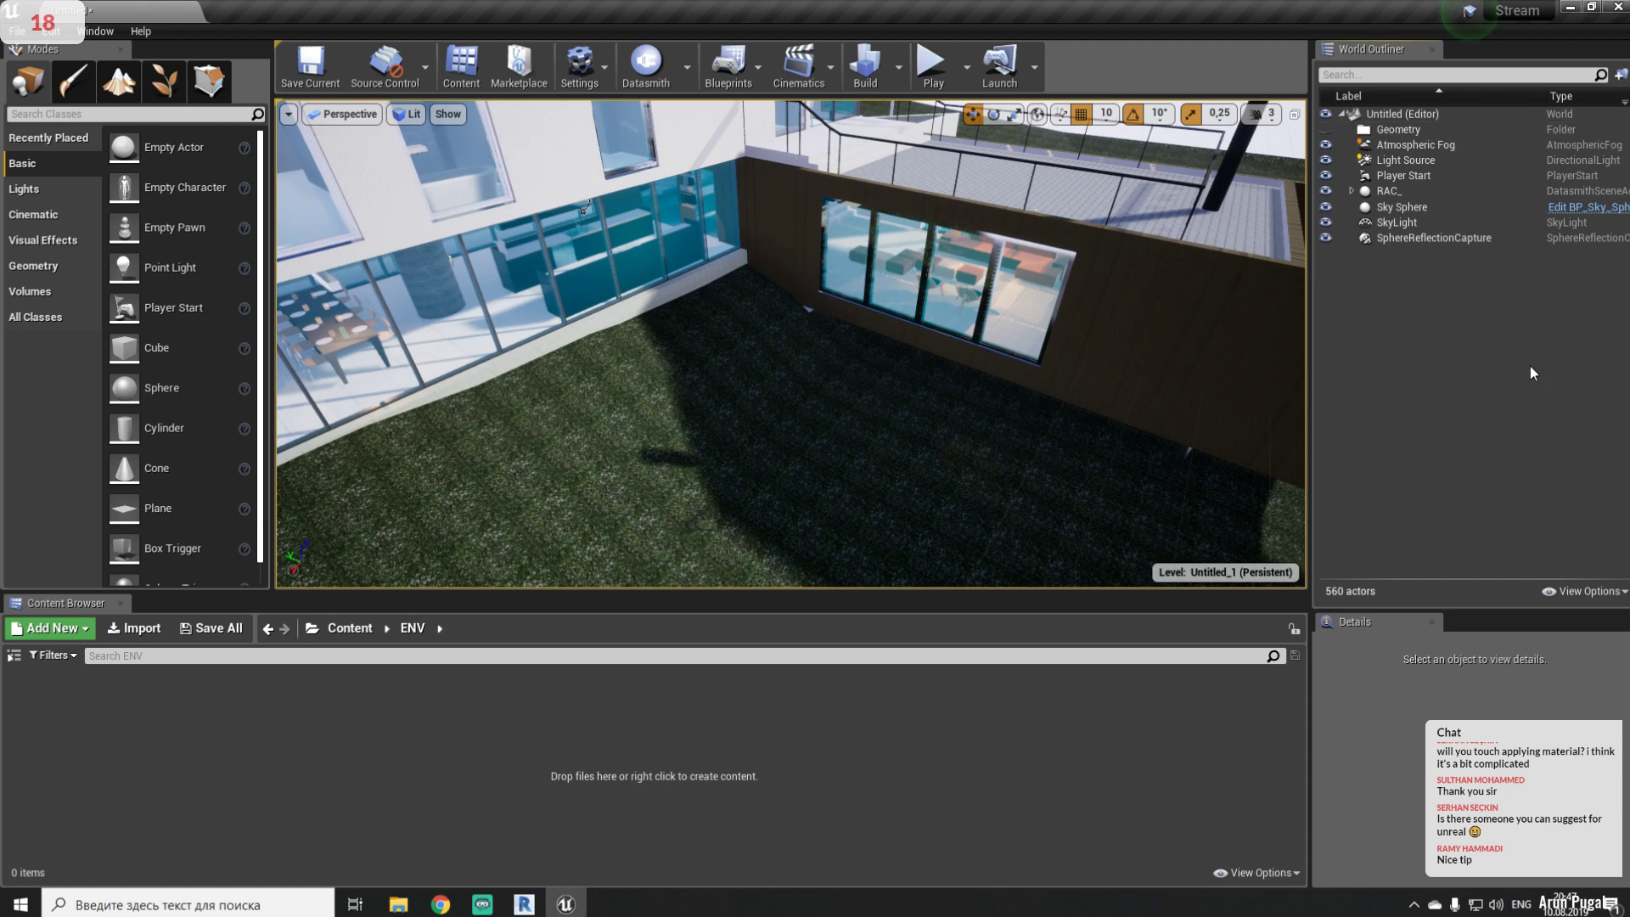
left_click_drag(1393, 189, 1393, 131)
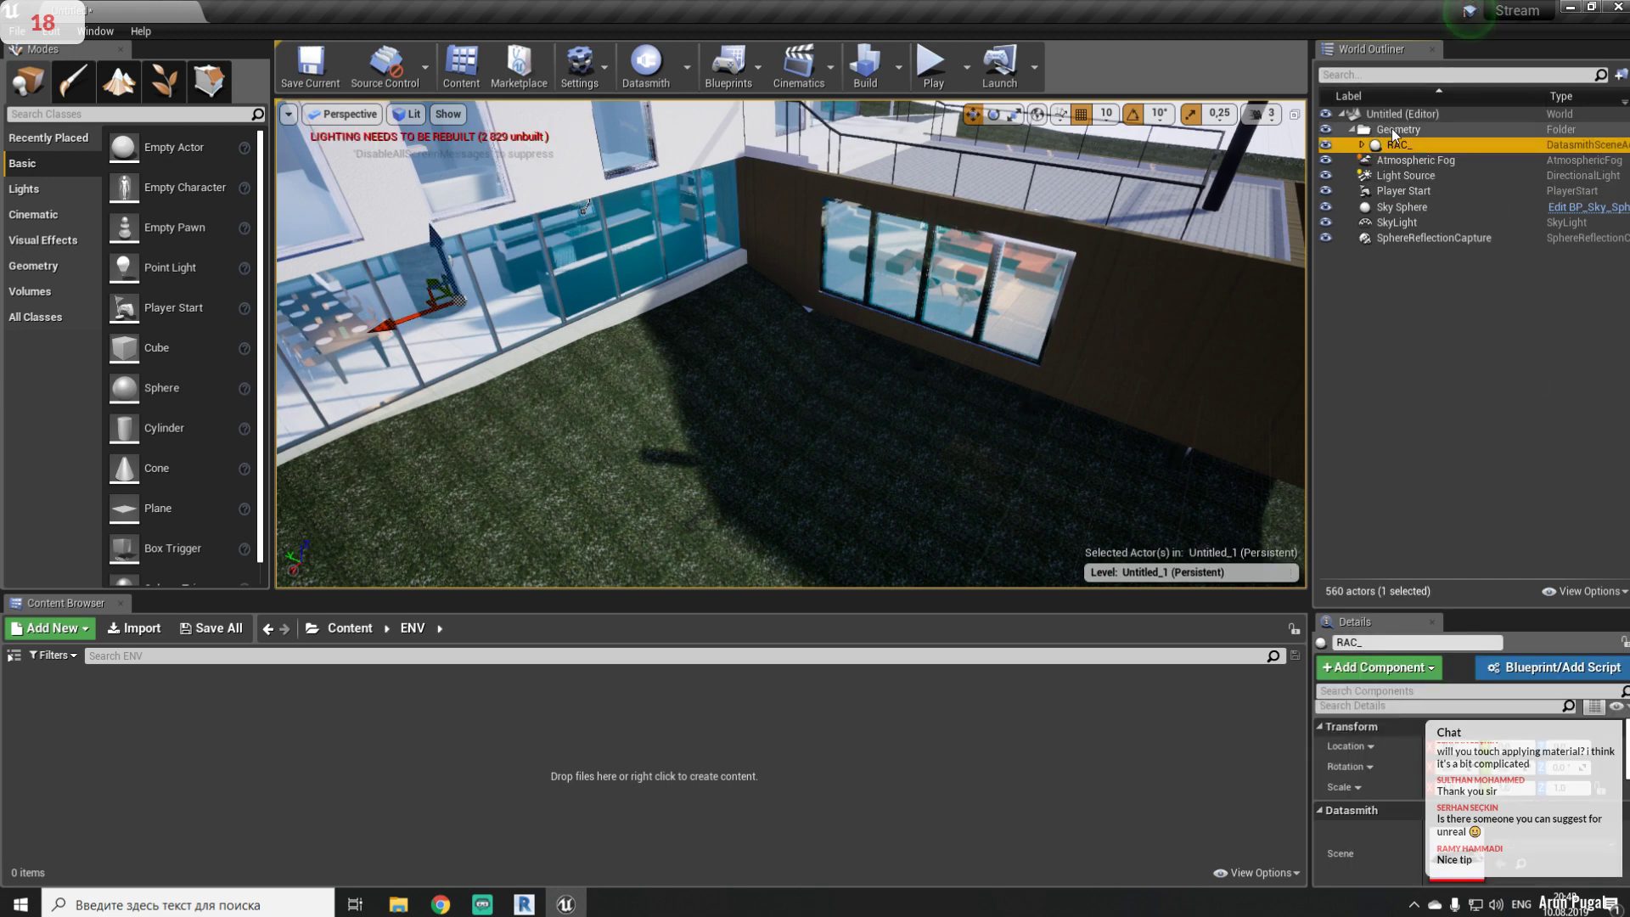
- Create a folder named ENV in the World Outliner
left_click(1409, 302)
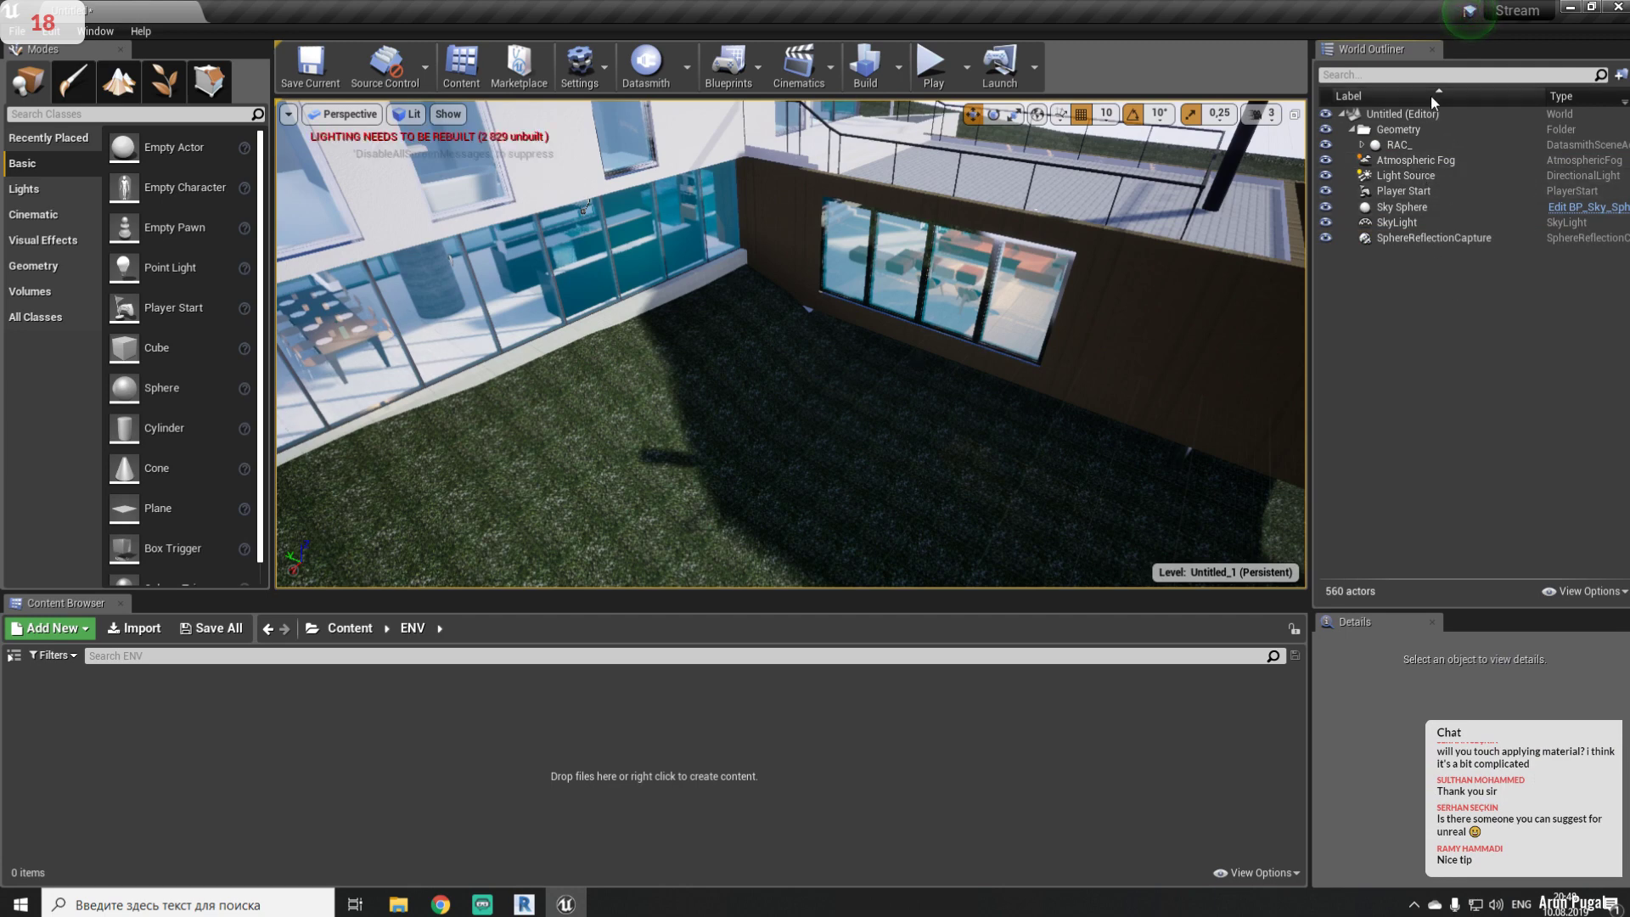
right_click(1439, 312)
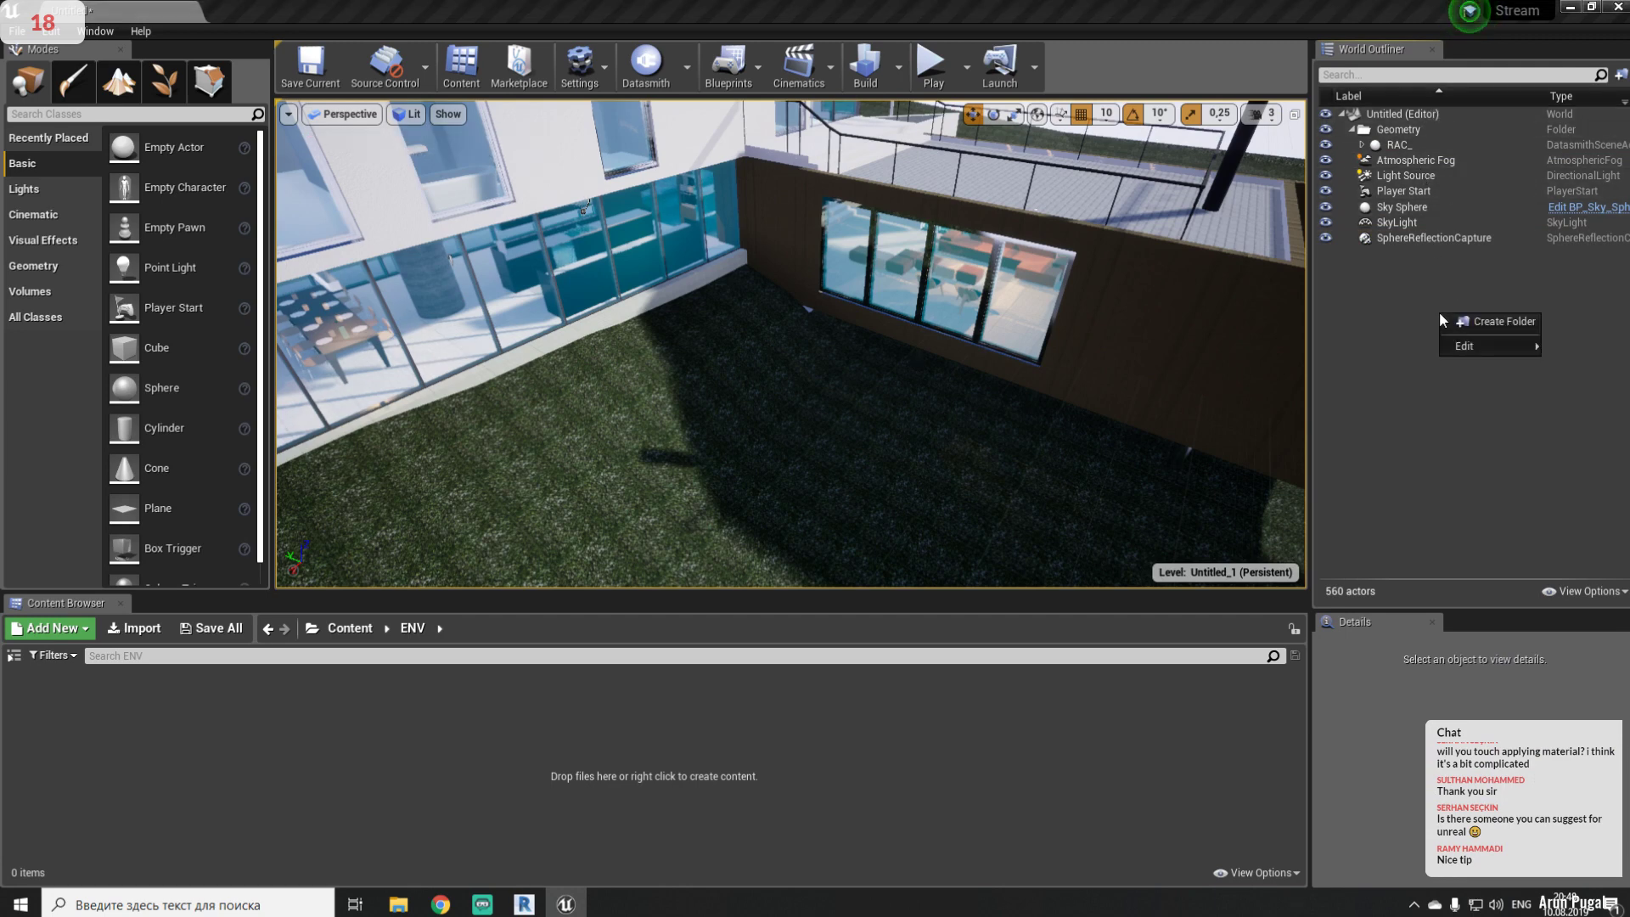
left_click(1487, 329)
type("ENV")
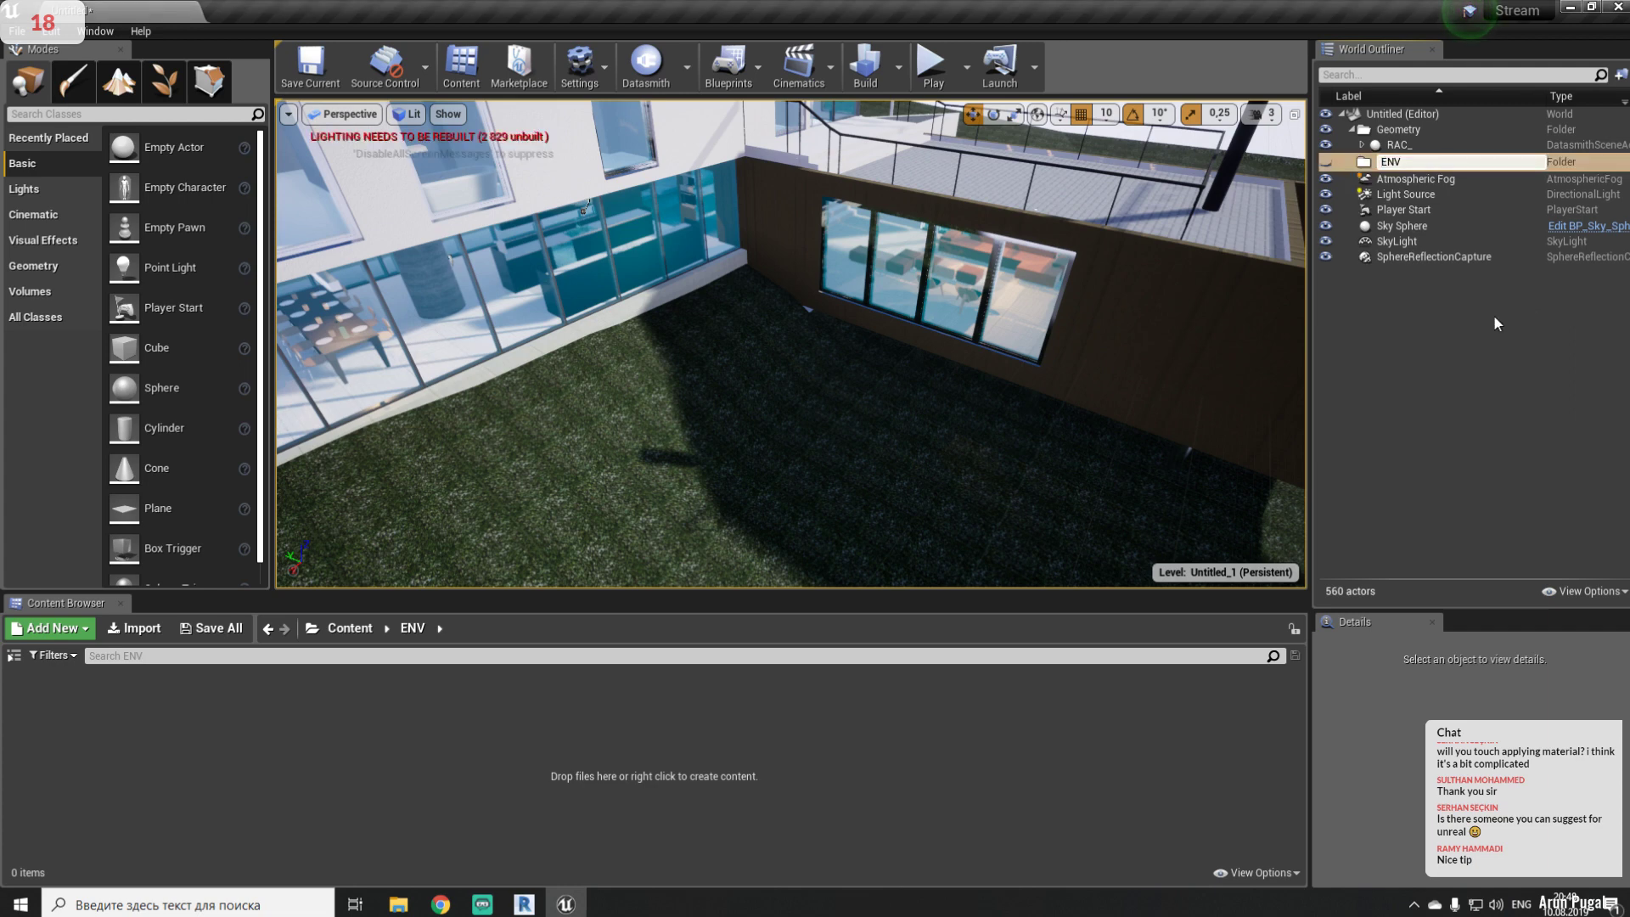
key("Return")
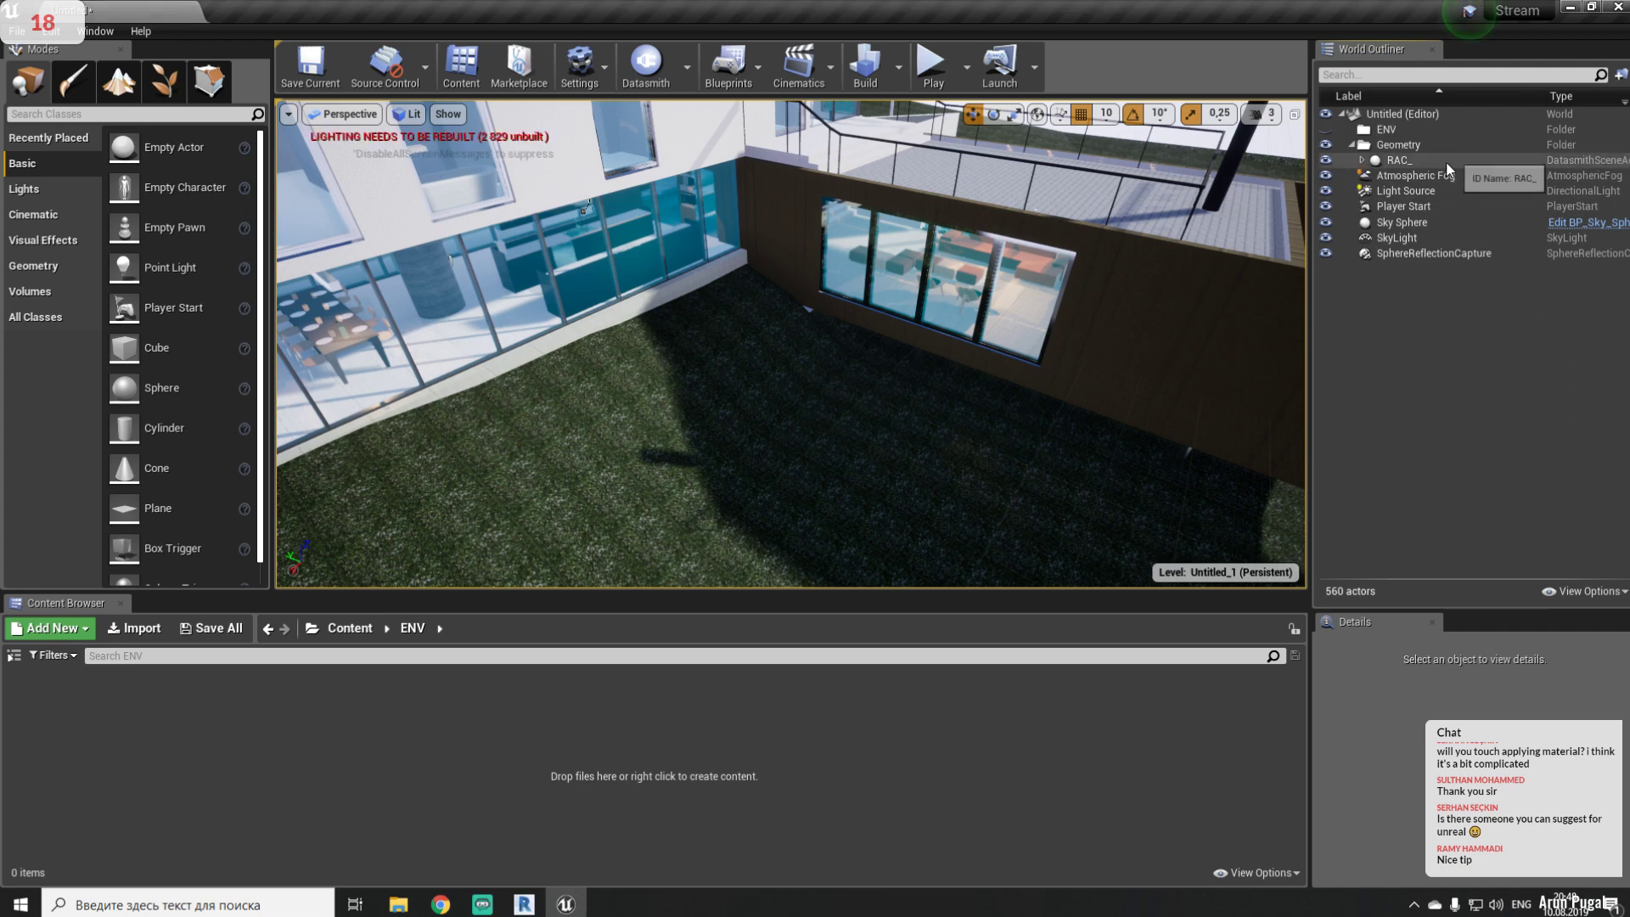
- Try to move the fog, light, sky and reflection capture actors into the ENV folder
left_click_drag(1443, 175, 1399, 160)
left_click_drag(1399, 191, 1403, 149)
left_click(1407, 212)
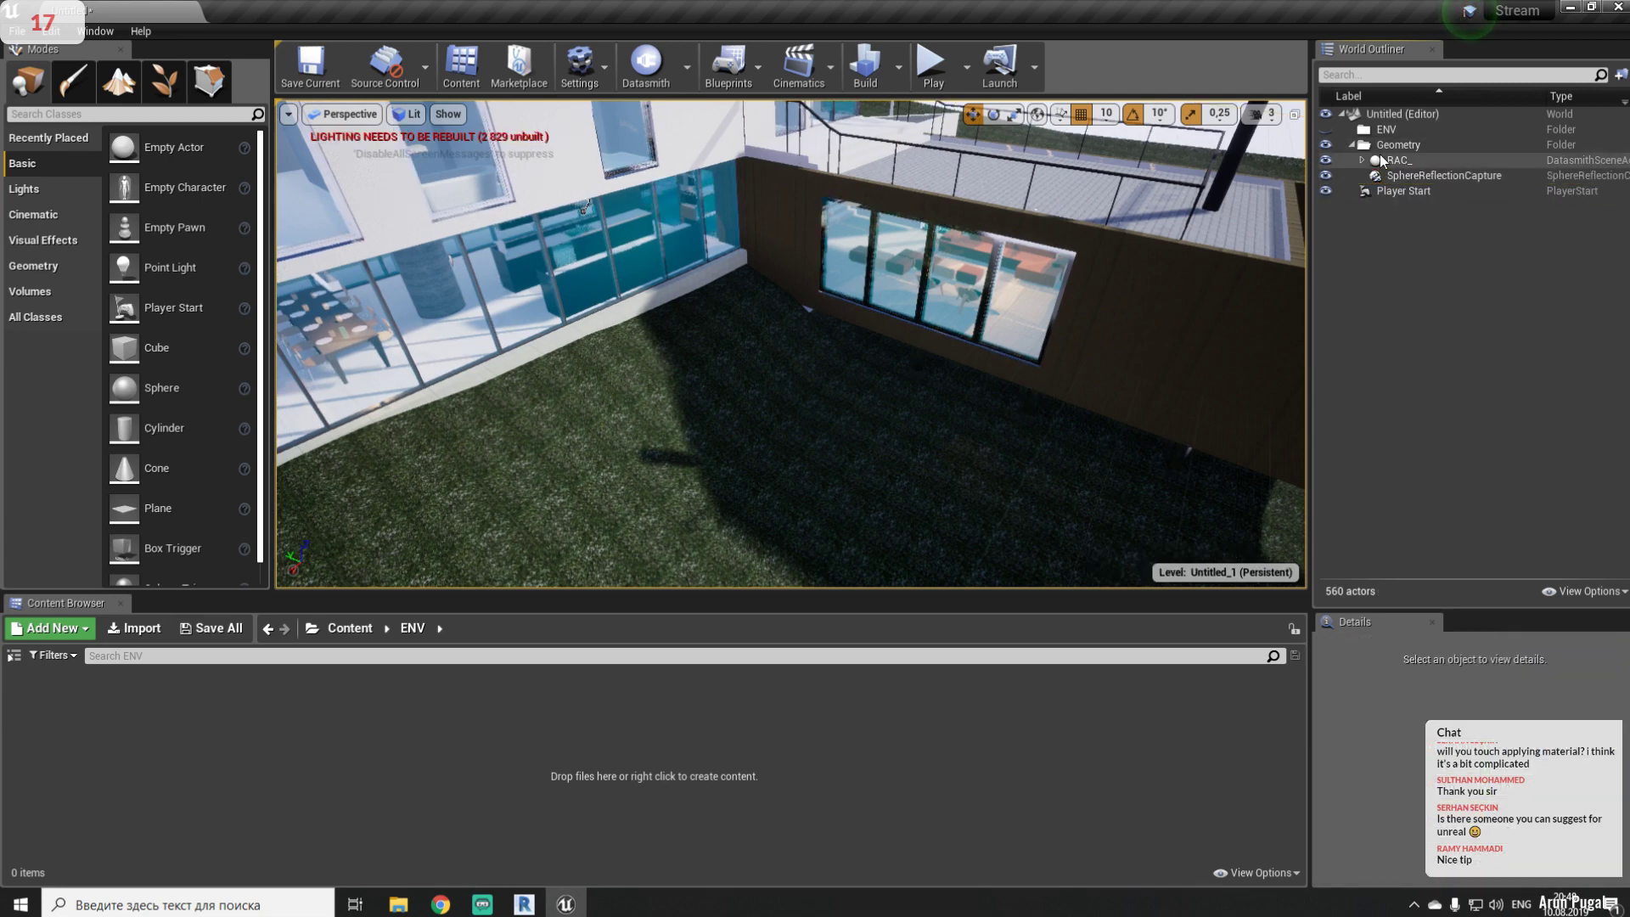
- Move SphereReflectionCapture from the Geometry folder and Atmospheric Fog from under RAC_ into the ENV folder
left_click(1352, 162)
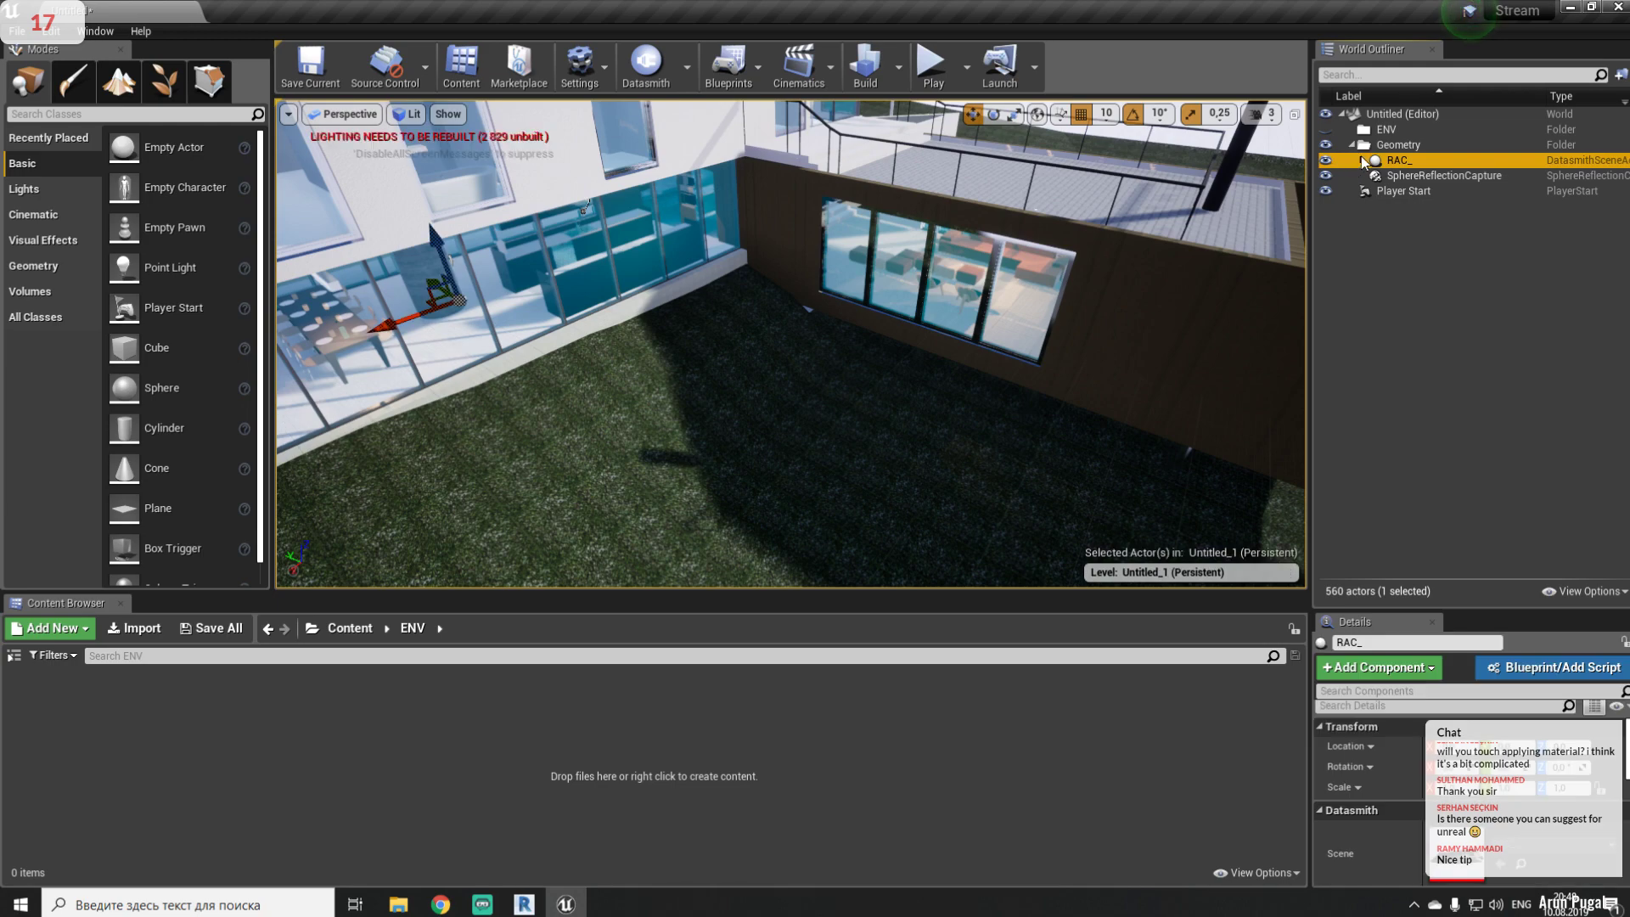
left_click(1362, 160)
left_click(1362, 159)
left_click(1362, 160)
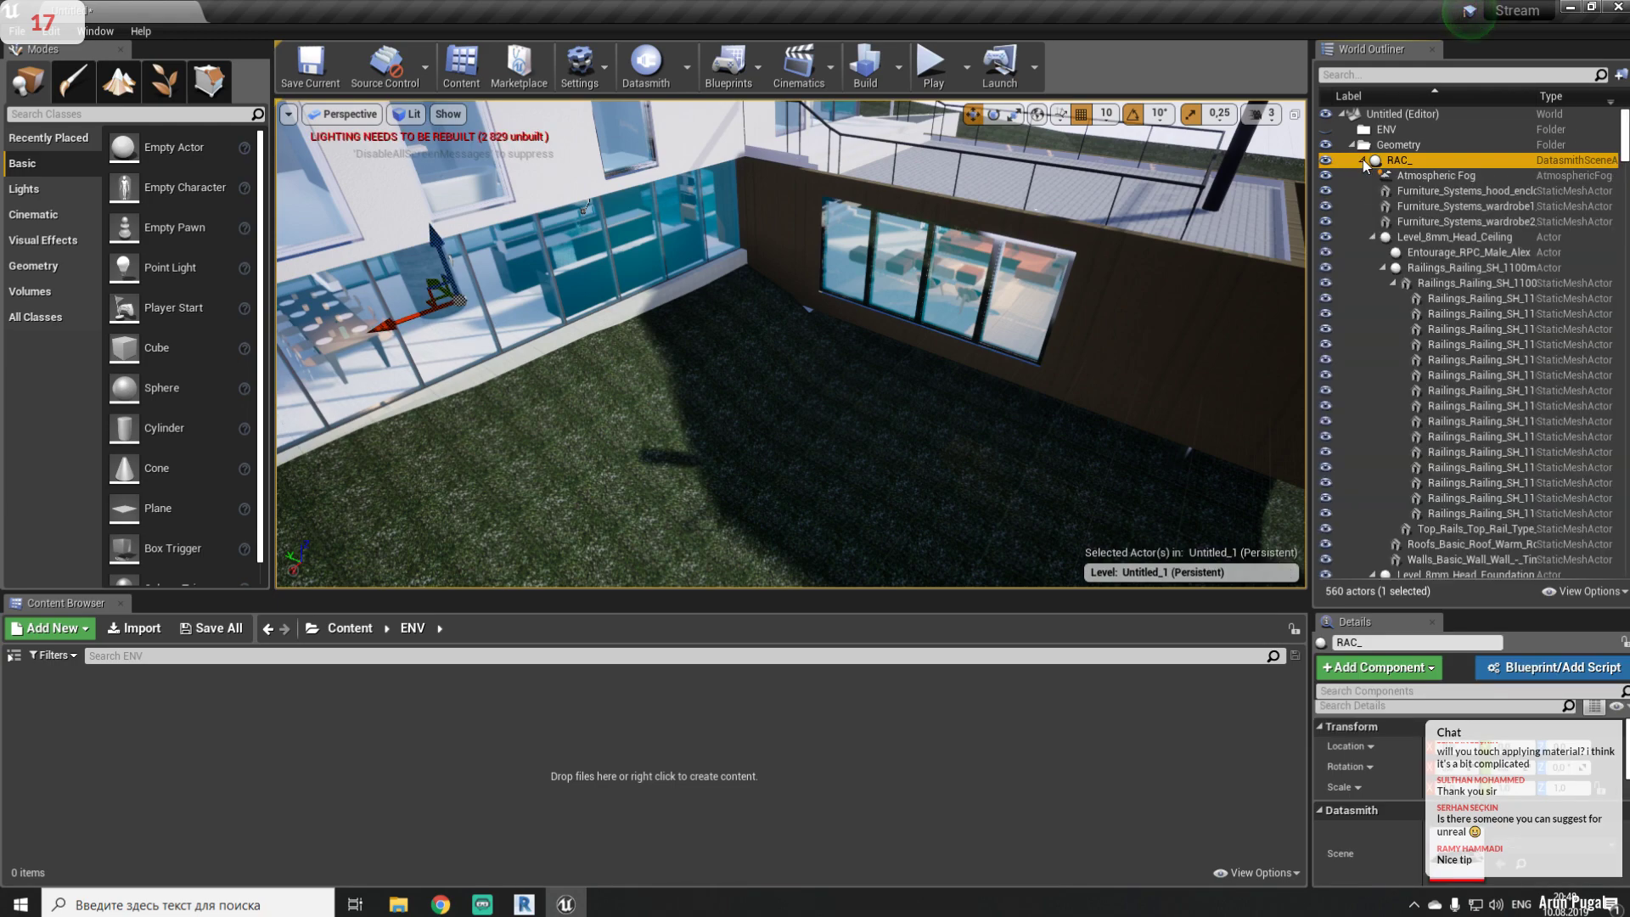
left_click(1362, 160)
left_click_drag(1409, 175, 1386, 130)
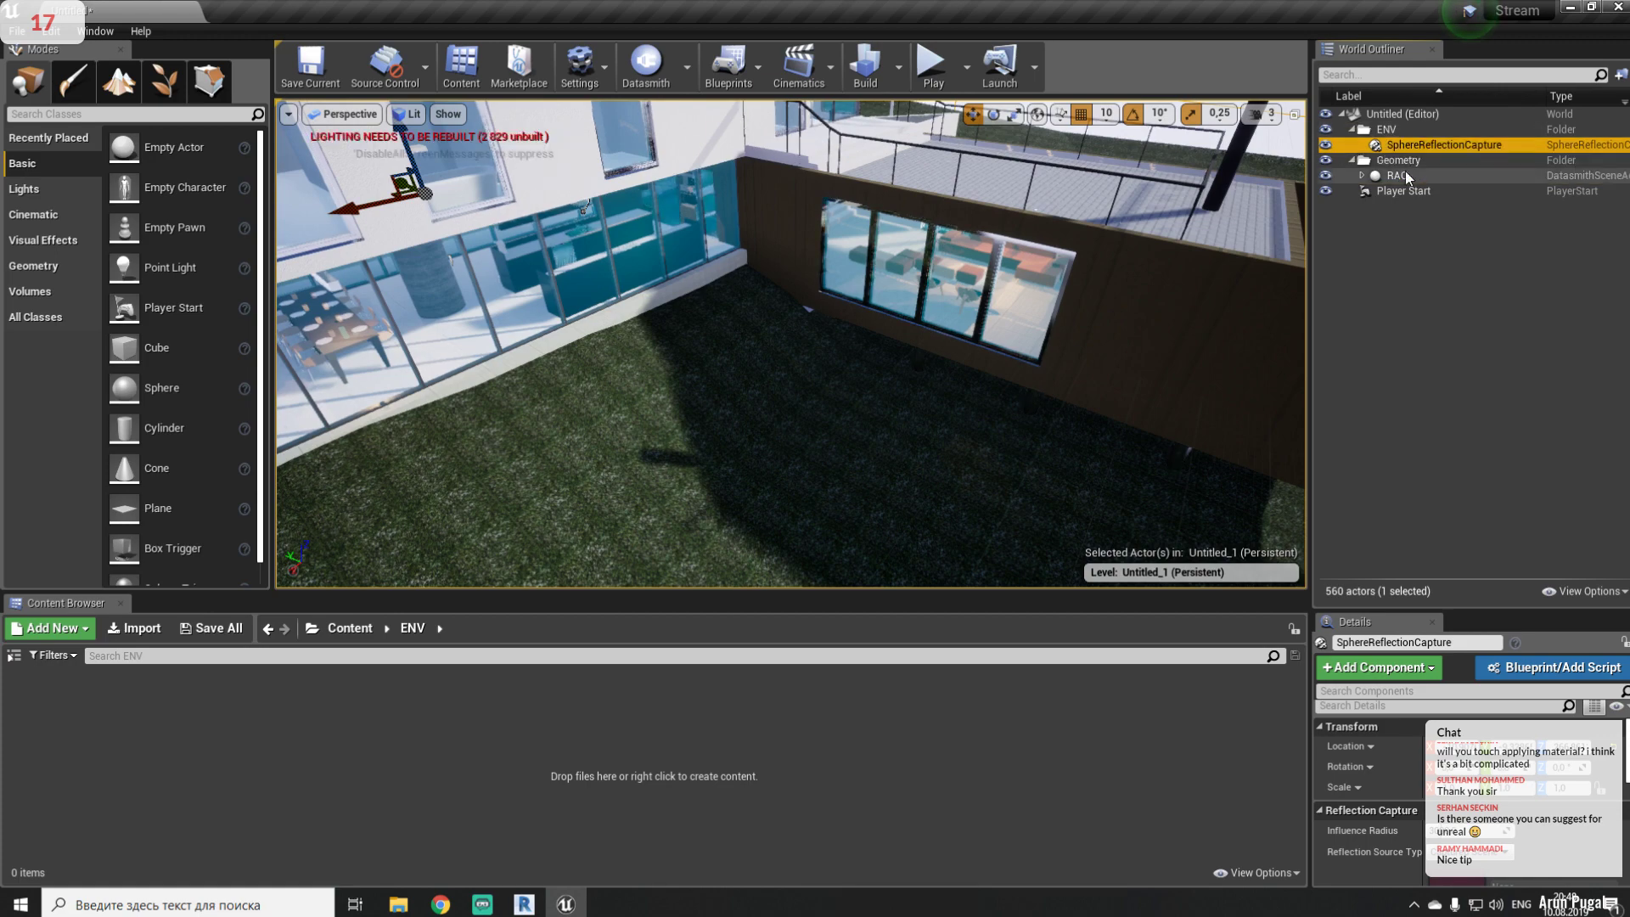
left_click(1362, 176)
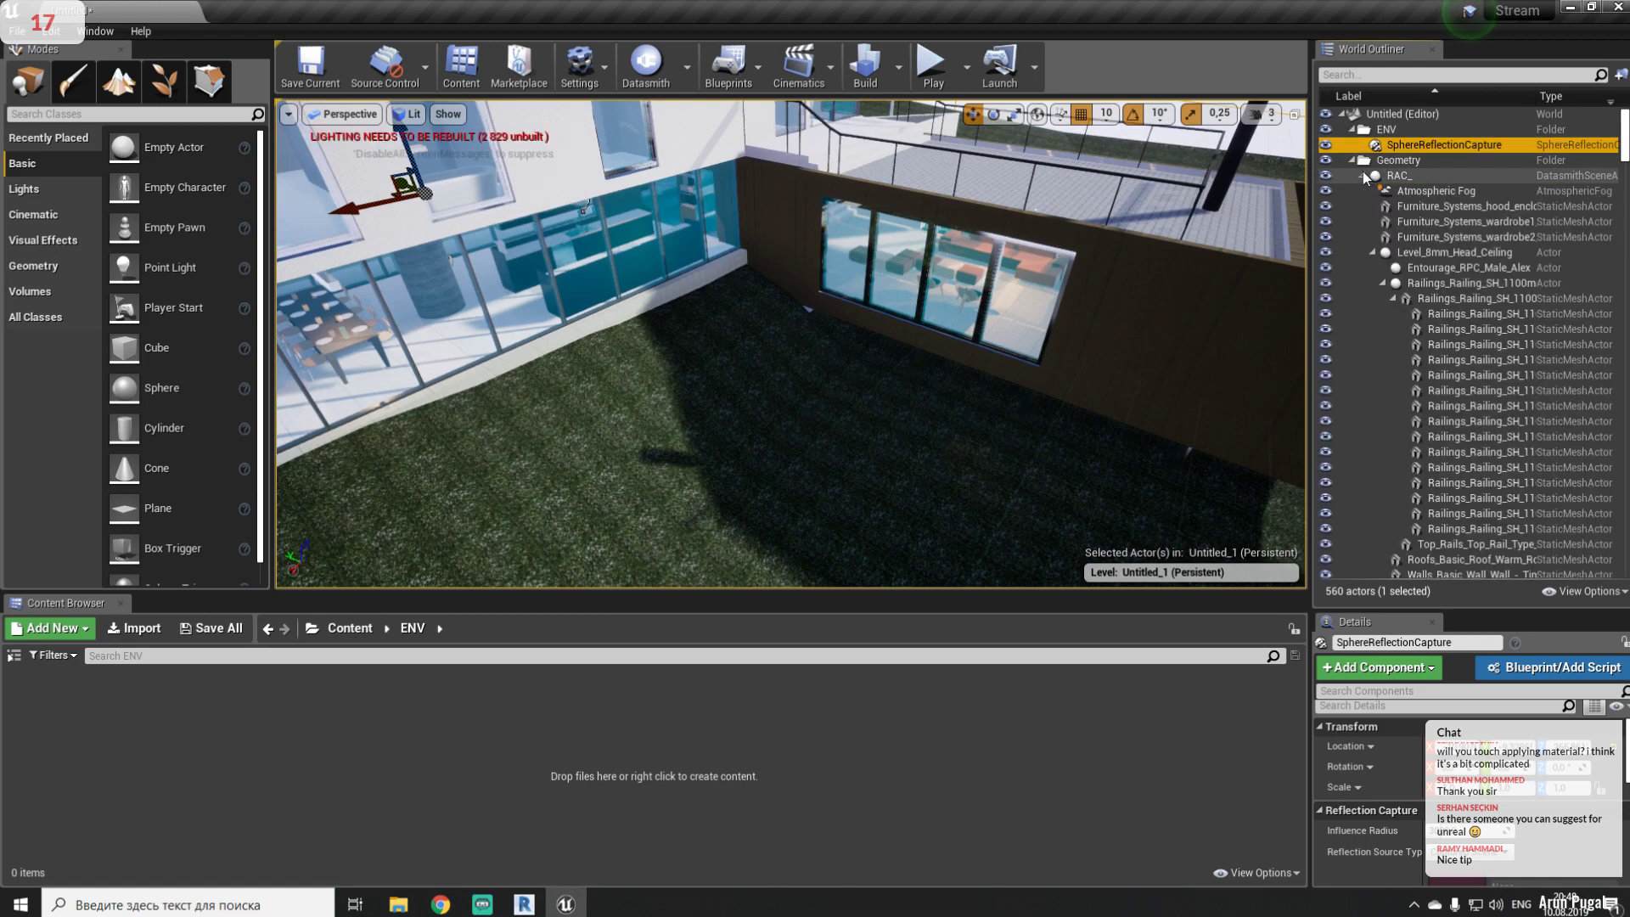
left_click_drag(1379, 192, 1385, 131)
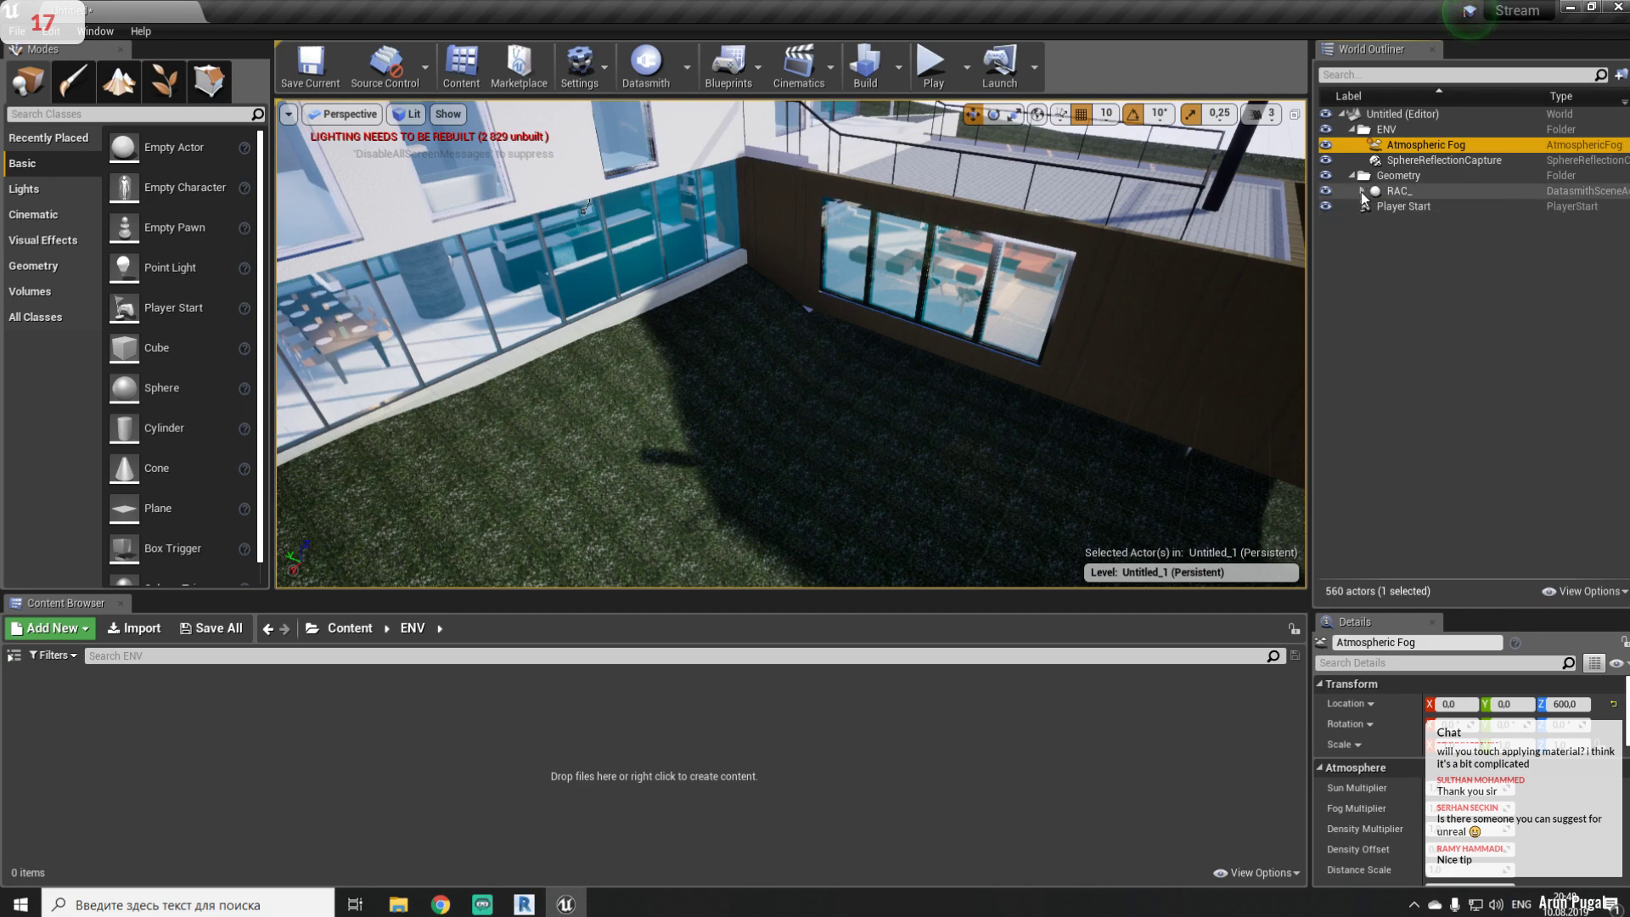
- Take Light Source, Sky Sphere and SkyLight out of the RAC_ hierarchy by attaching them to Player Start
scroll(1434, 255, "down", 5)
left_click_drag(1627, 259, 1626, 577)
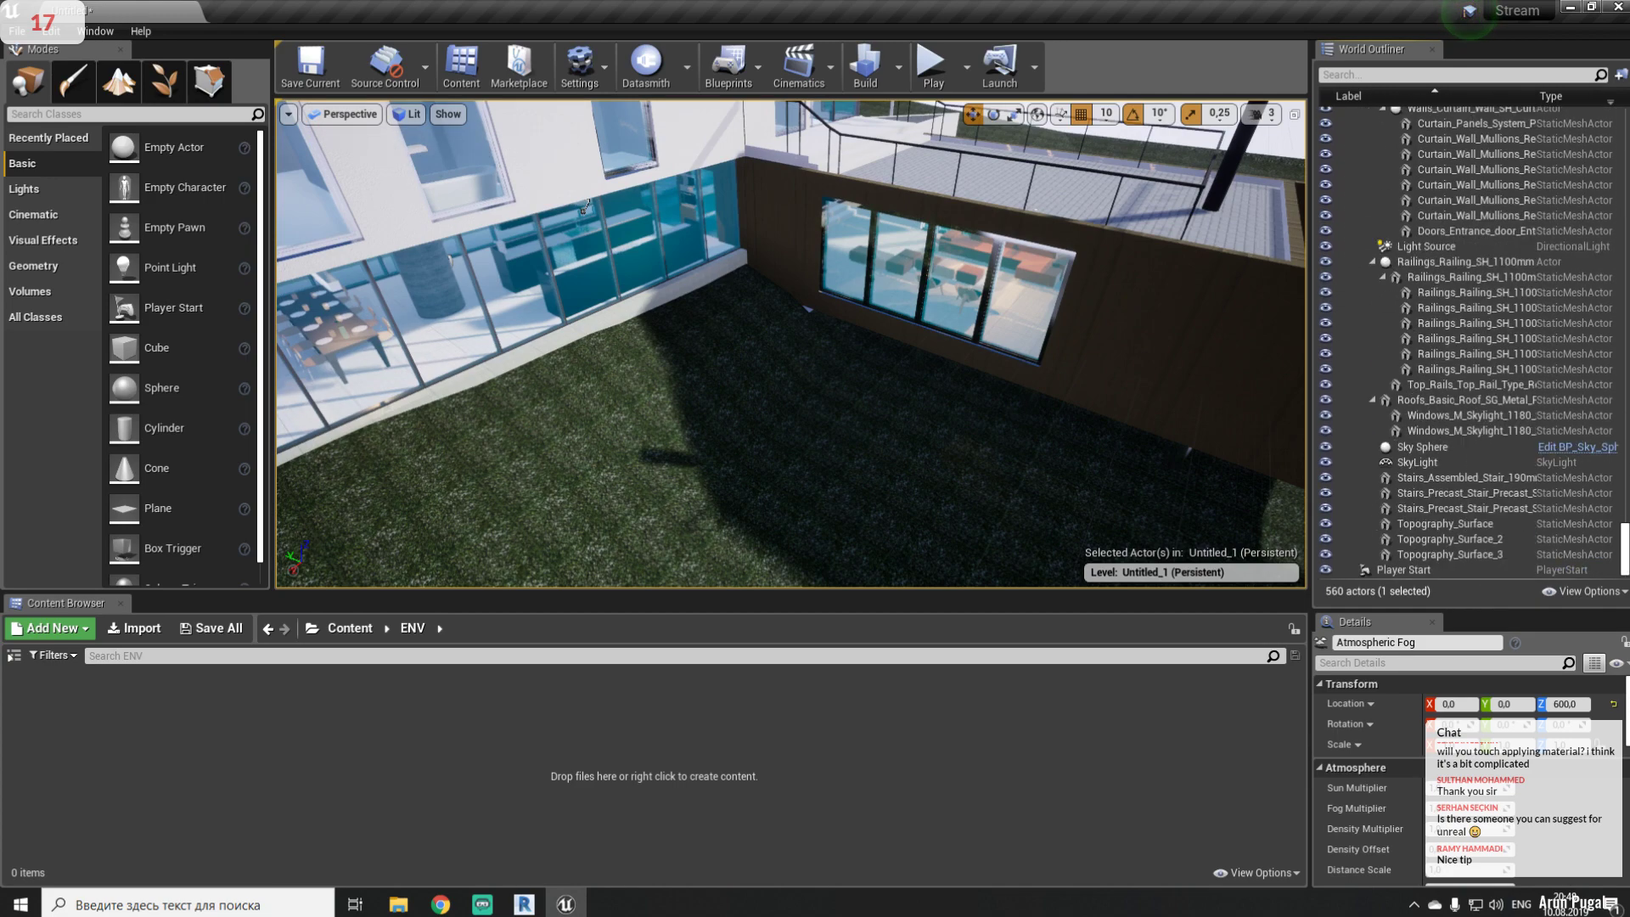
left_click(1443, 246)
left_click(1455, 448, "ctrl")
left_click(1430, 462, "ctrl")
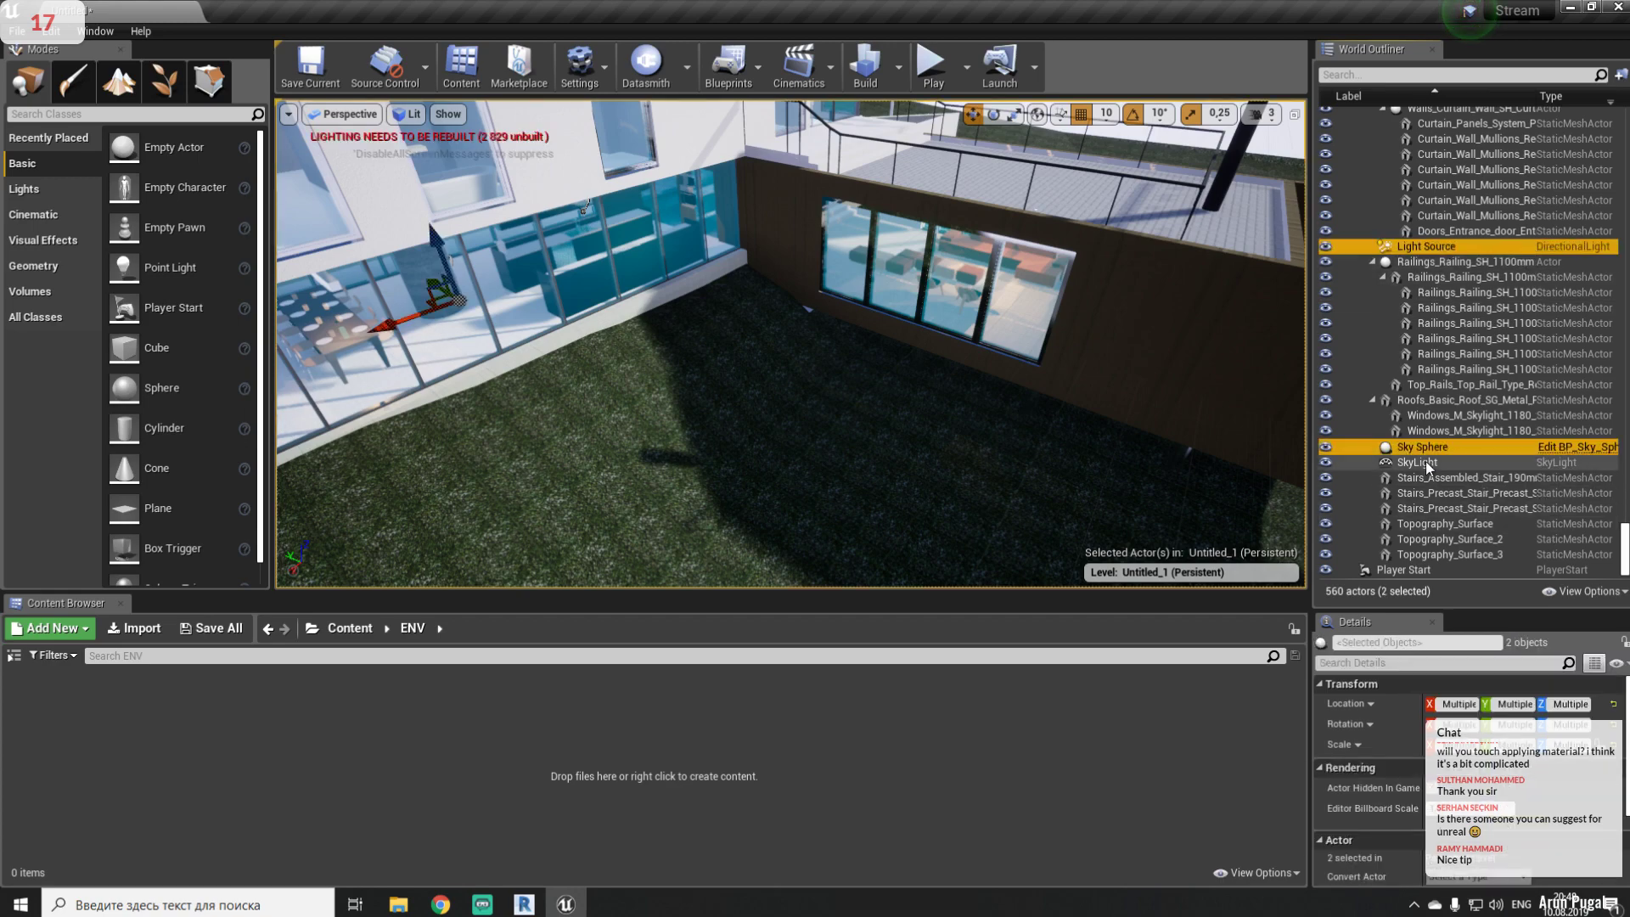
left_click_drag(1440, 461, 1423, 571)
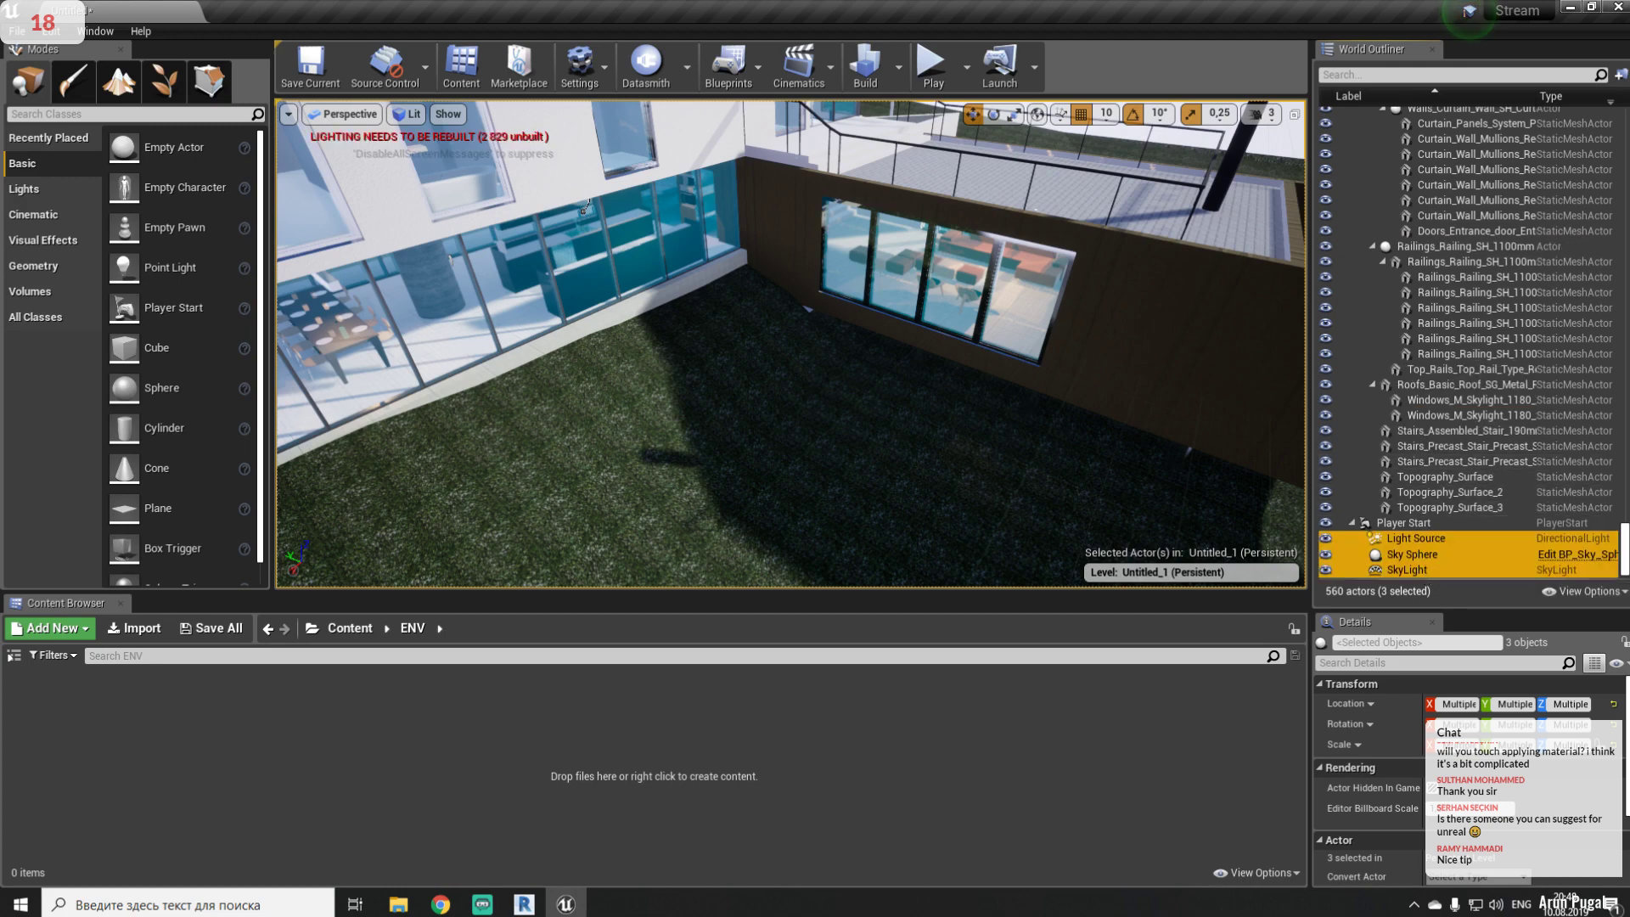
- Move Light Source, Sky Sphere and SkyLight from Player Start into the ENV folder, with the ENV and Geometry folders collapsed
left_click_drag(1623, 543, 1623, 127)
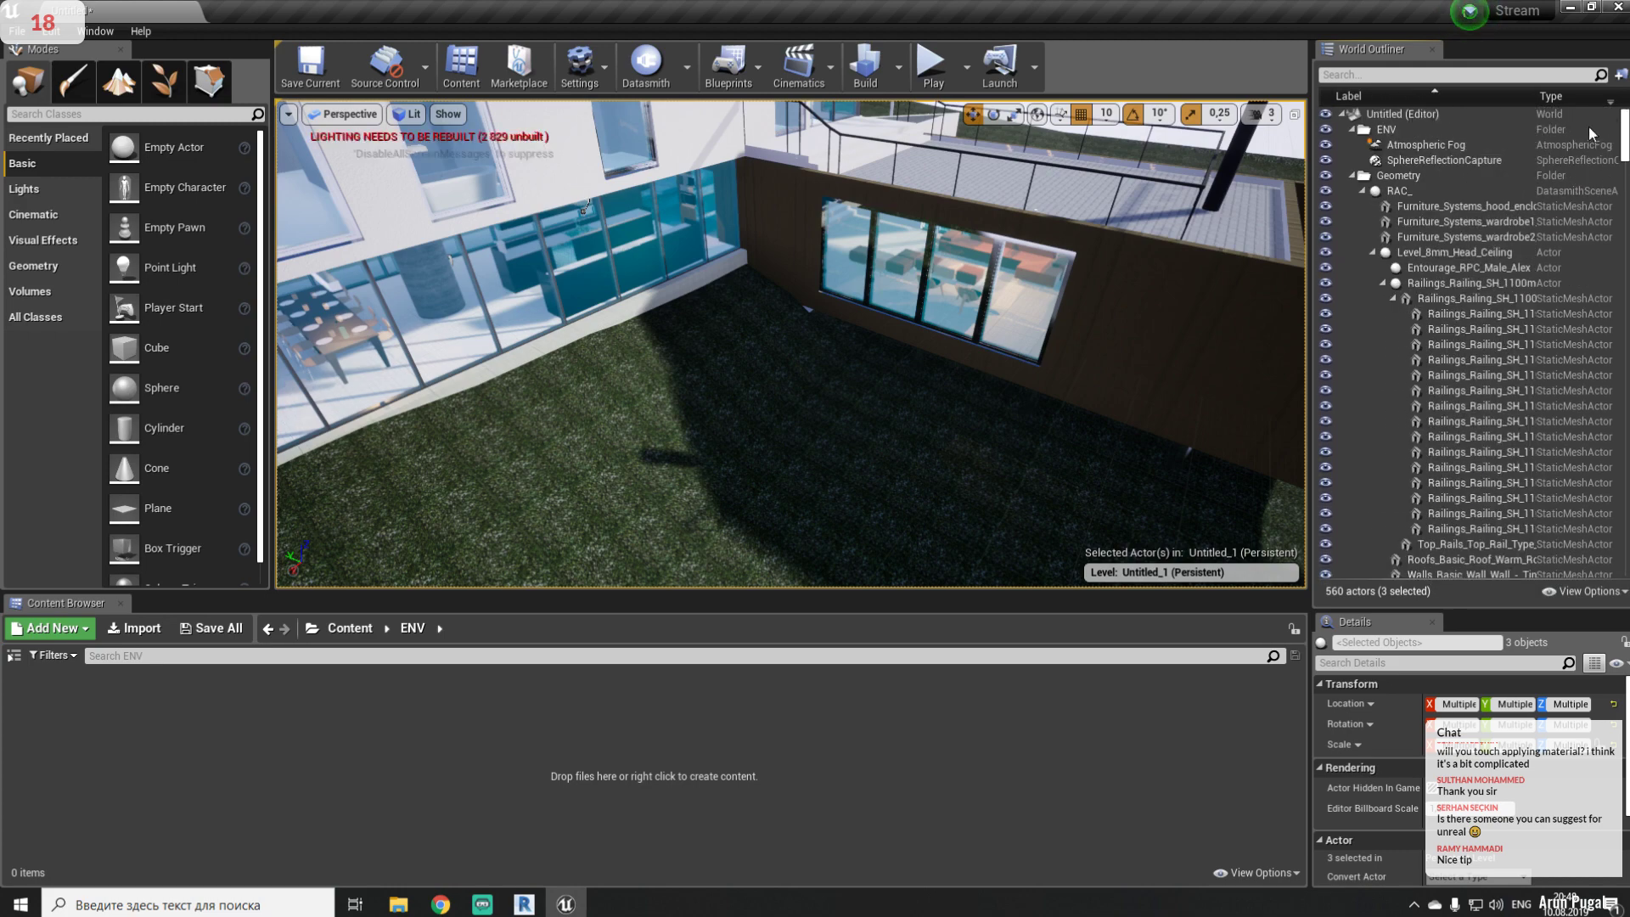
left_click(1351, 176)
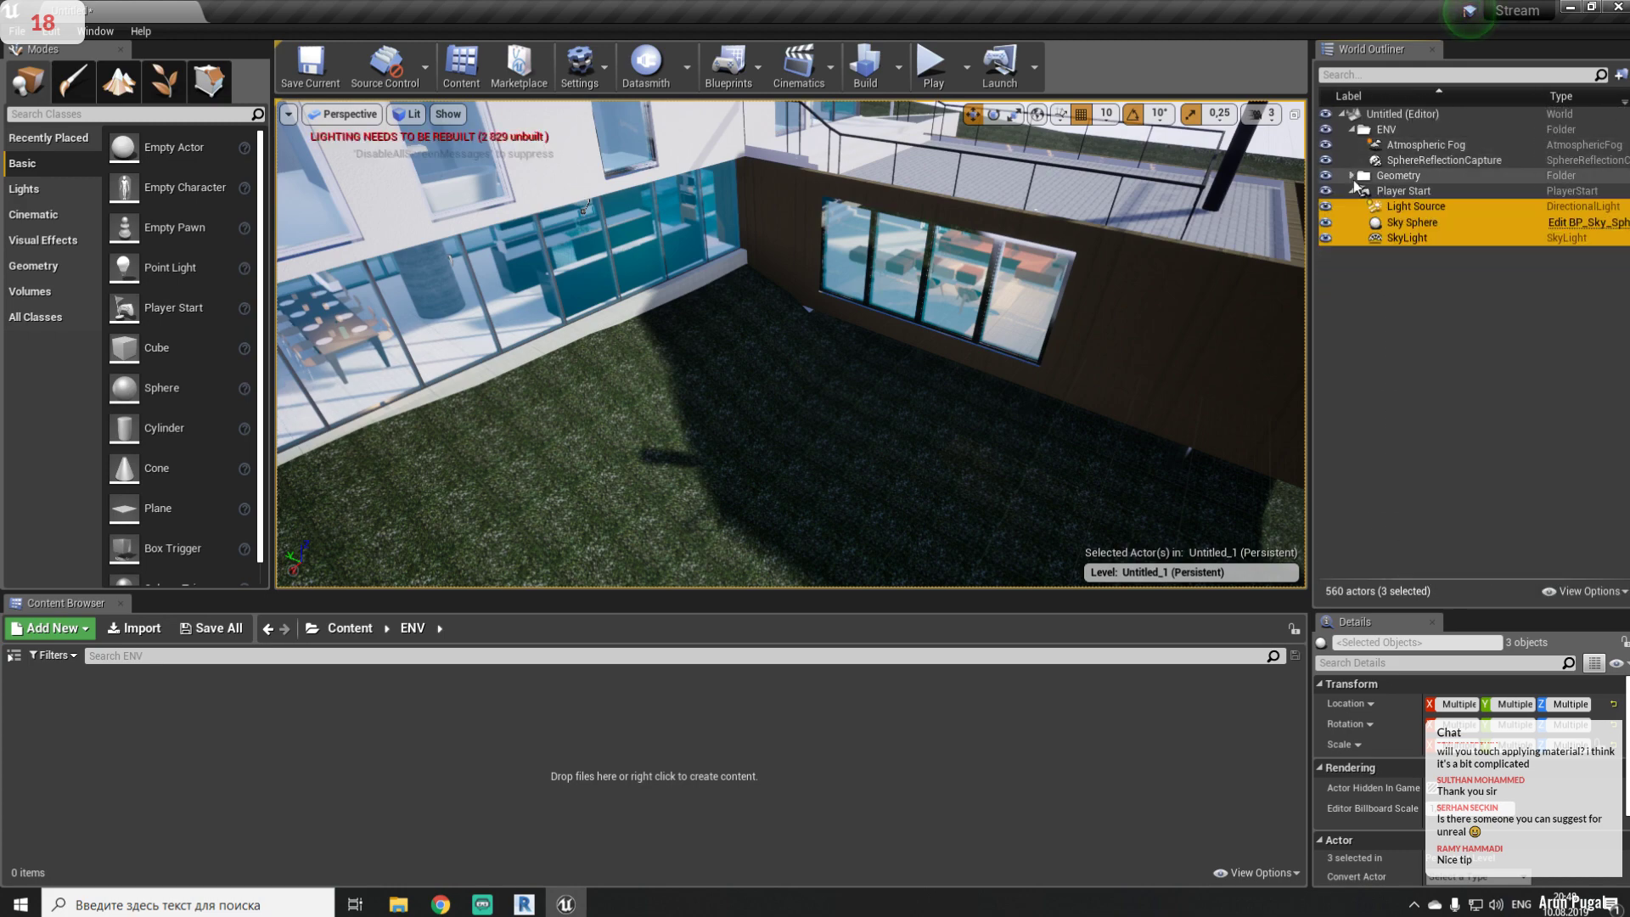
left_click(1406, 238)
left_click(1400, 210, "shift")
left_click_drag(1400, 209, 1386, 133)
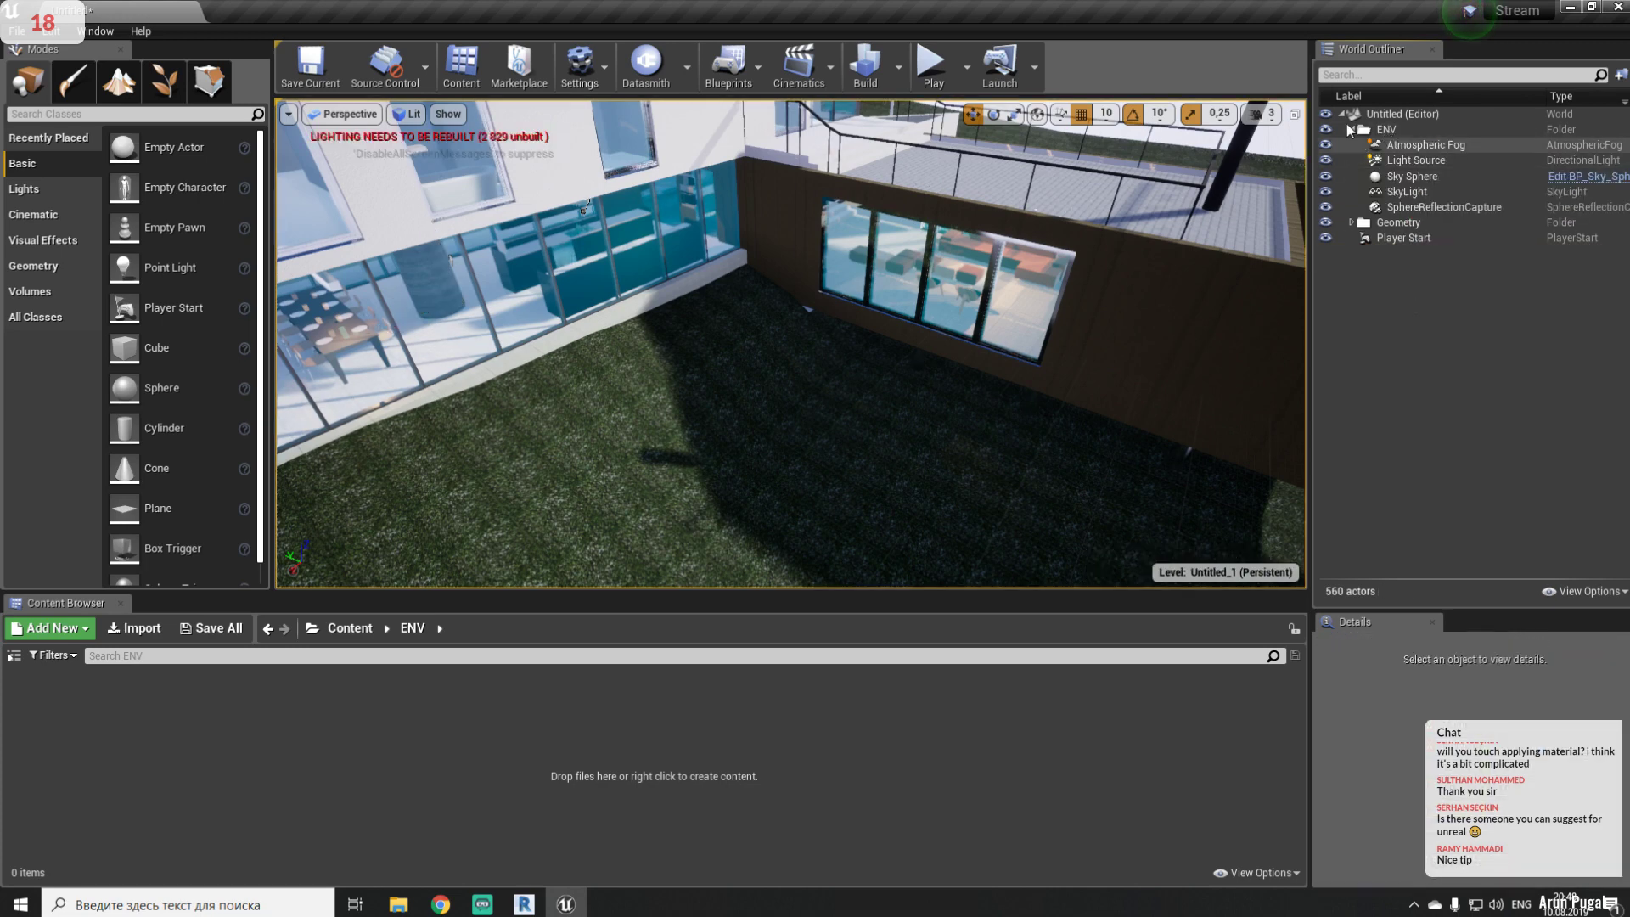
left_click(1350, 130)
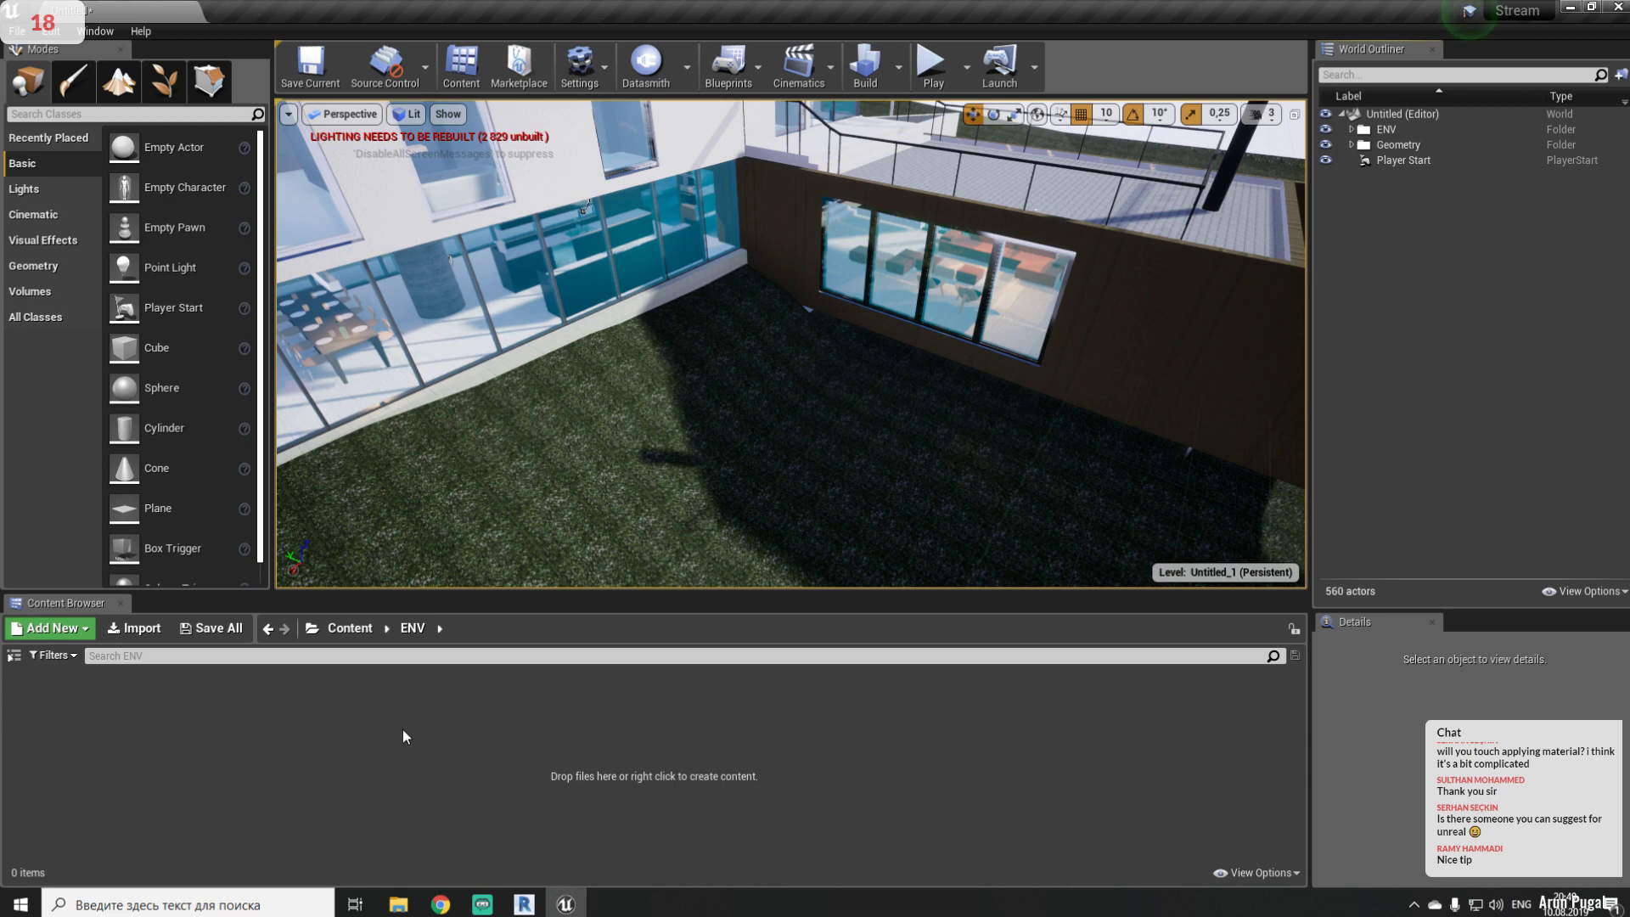
- In the Top view, place a Camera Rig Rail on the round object at the far end of the building's upper wing
left_click(43, 219)
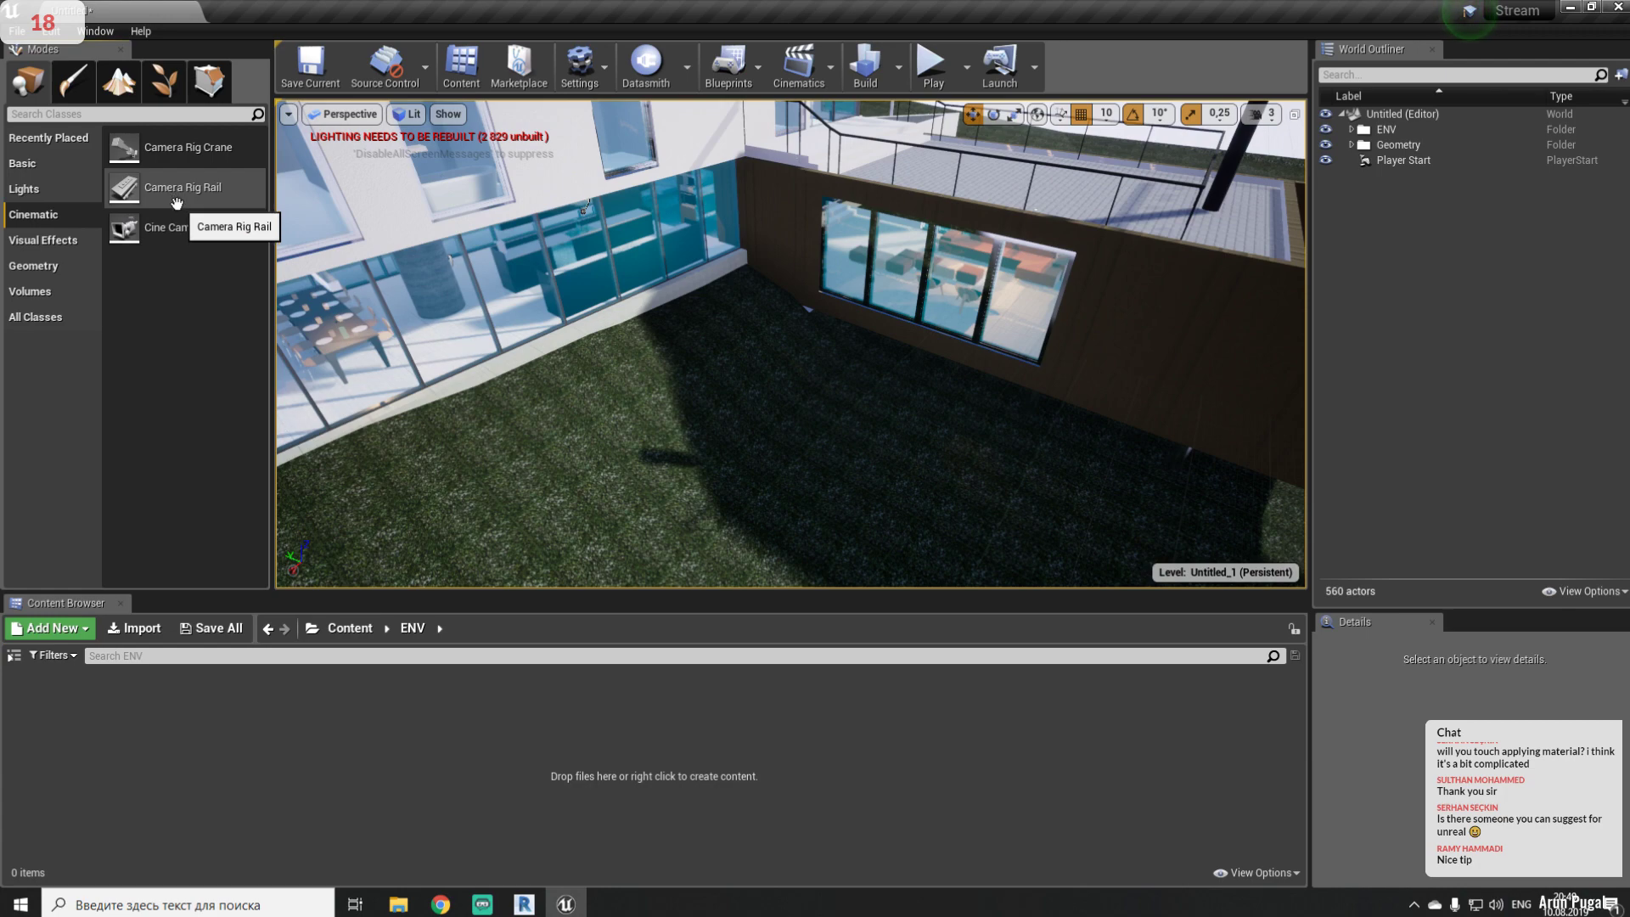
right_click_drag(789, 340, 836, 364)
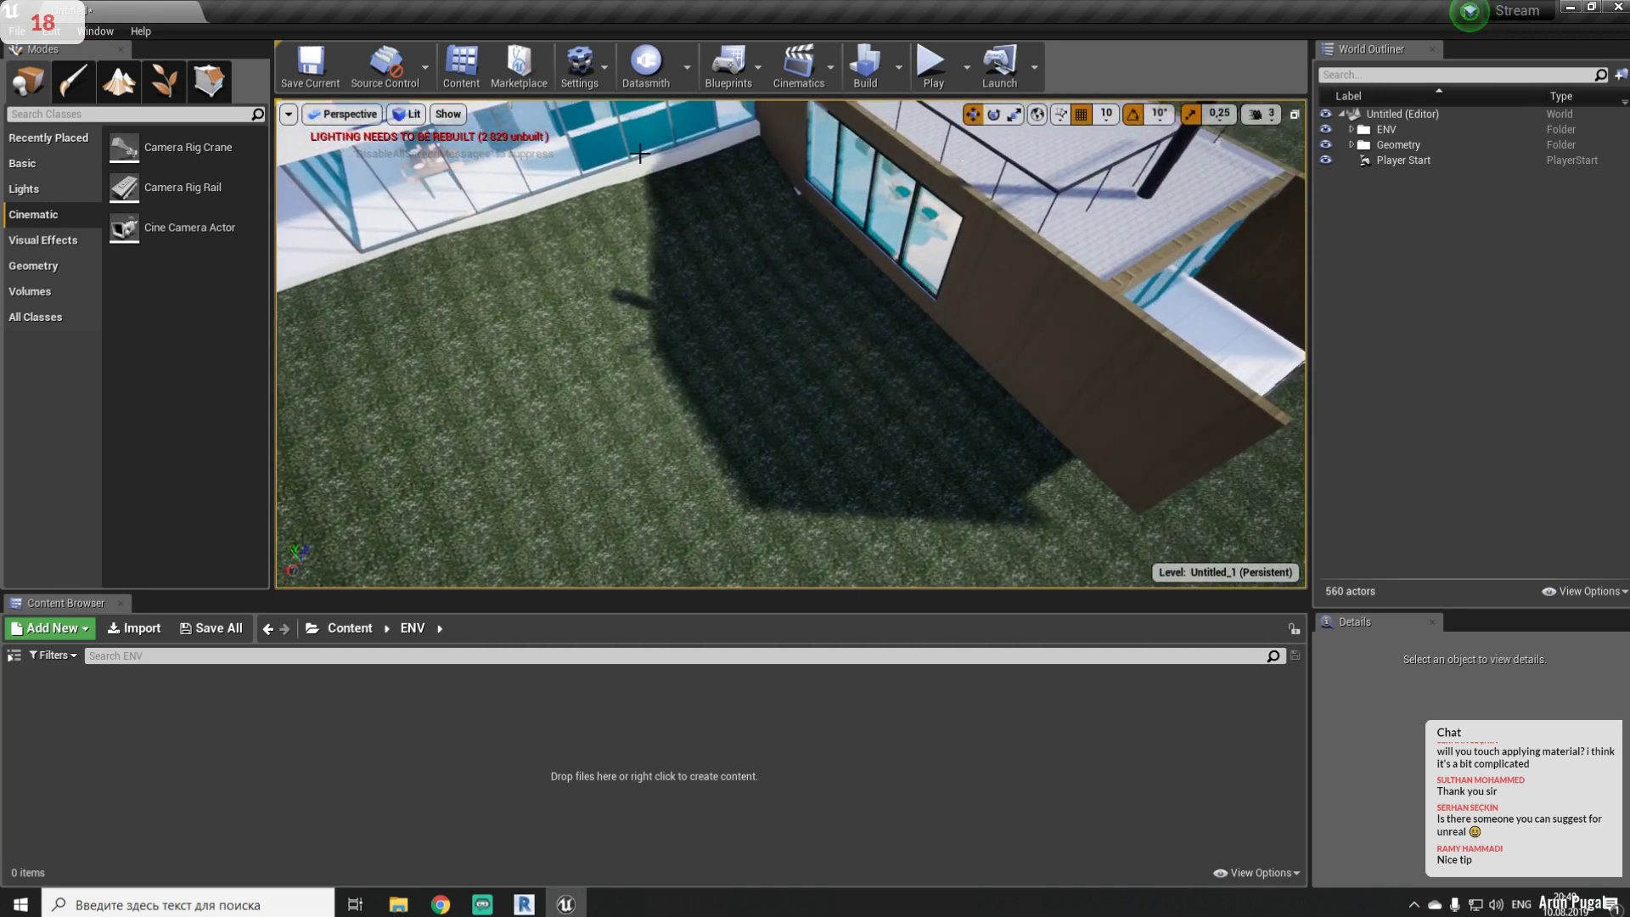
left_click(345, 116)
left_click(344, 173)
right_click_drag(538, 370, 619, 309)
right_click_drag(742, 420, 686, 305)
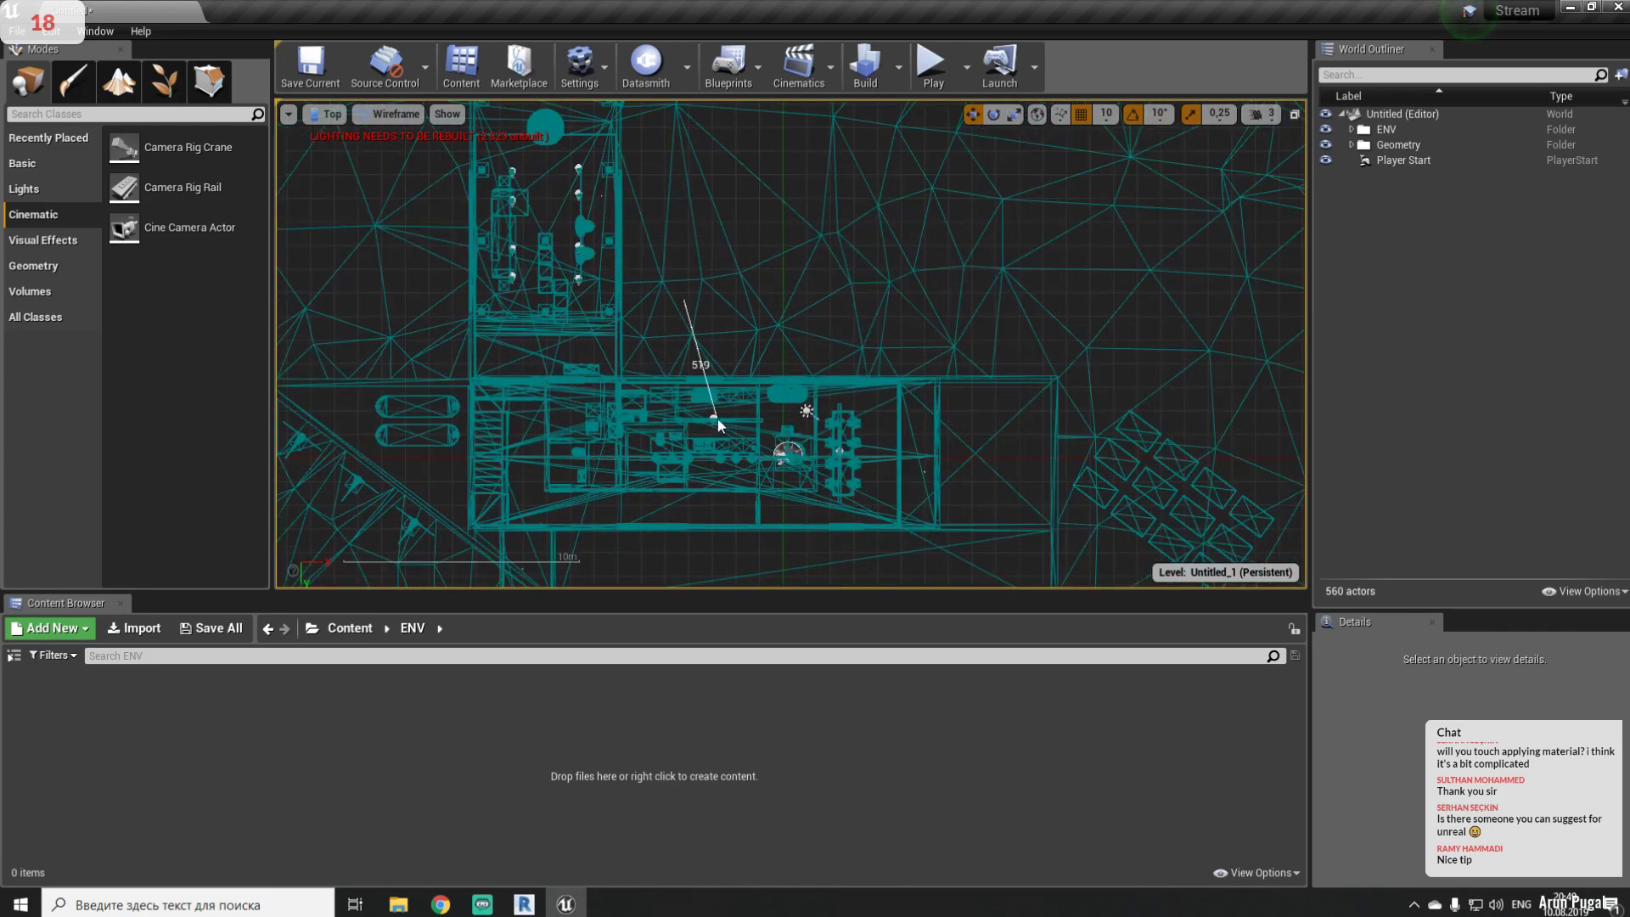
middle_click_drag(706, 370, 711, 323)
scroll(716, 258, "down", 4)
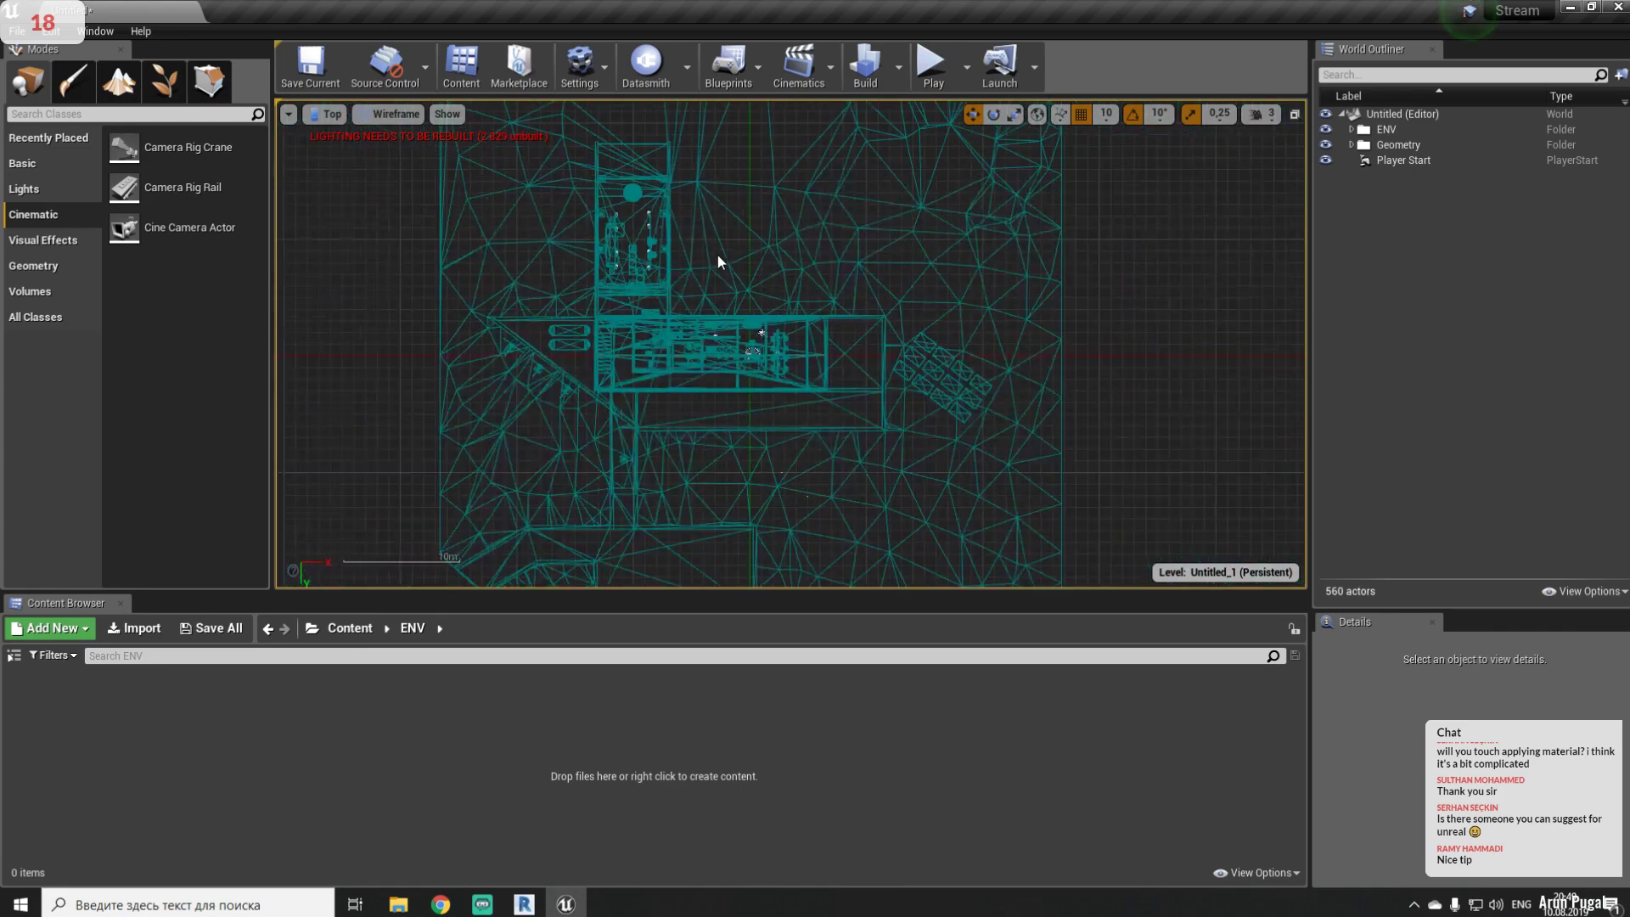
scroll(677, 154, "up", 8)
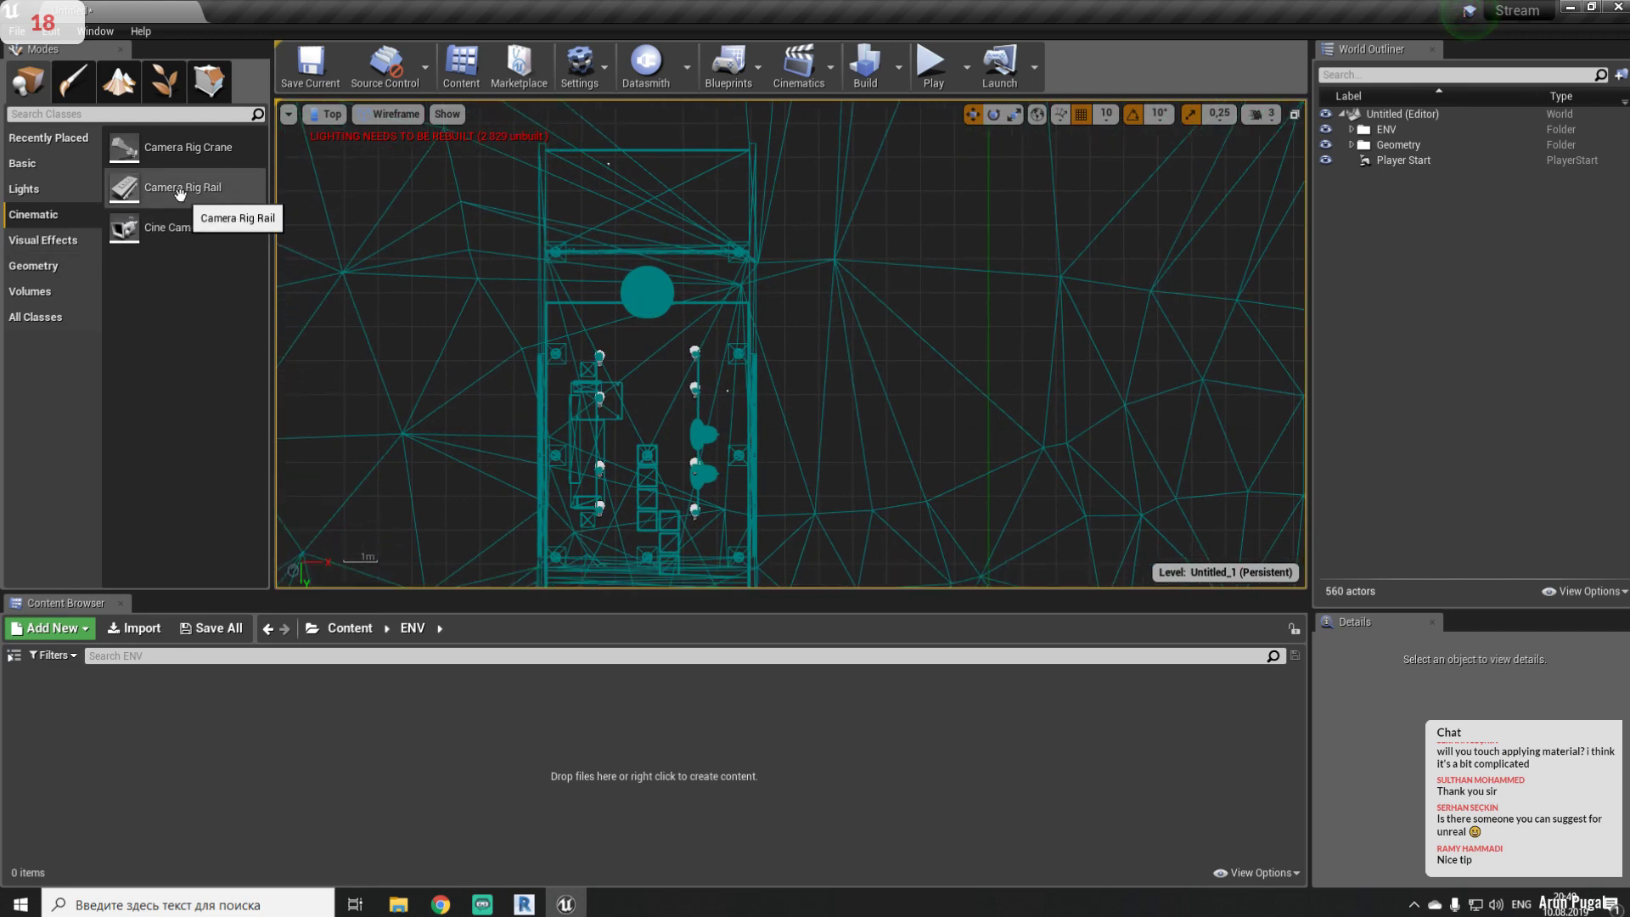
left_click_drag(180, 194, 652, 292)
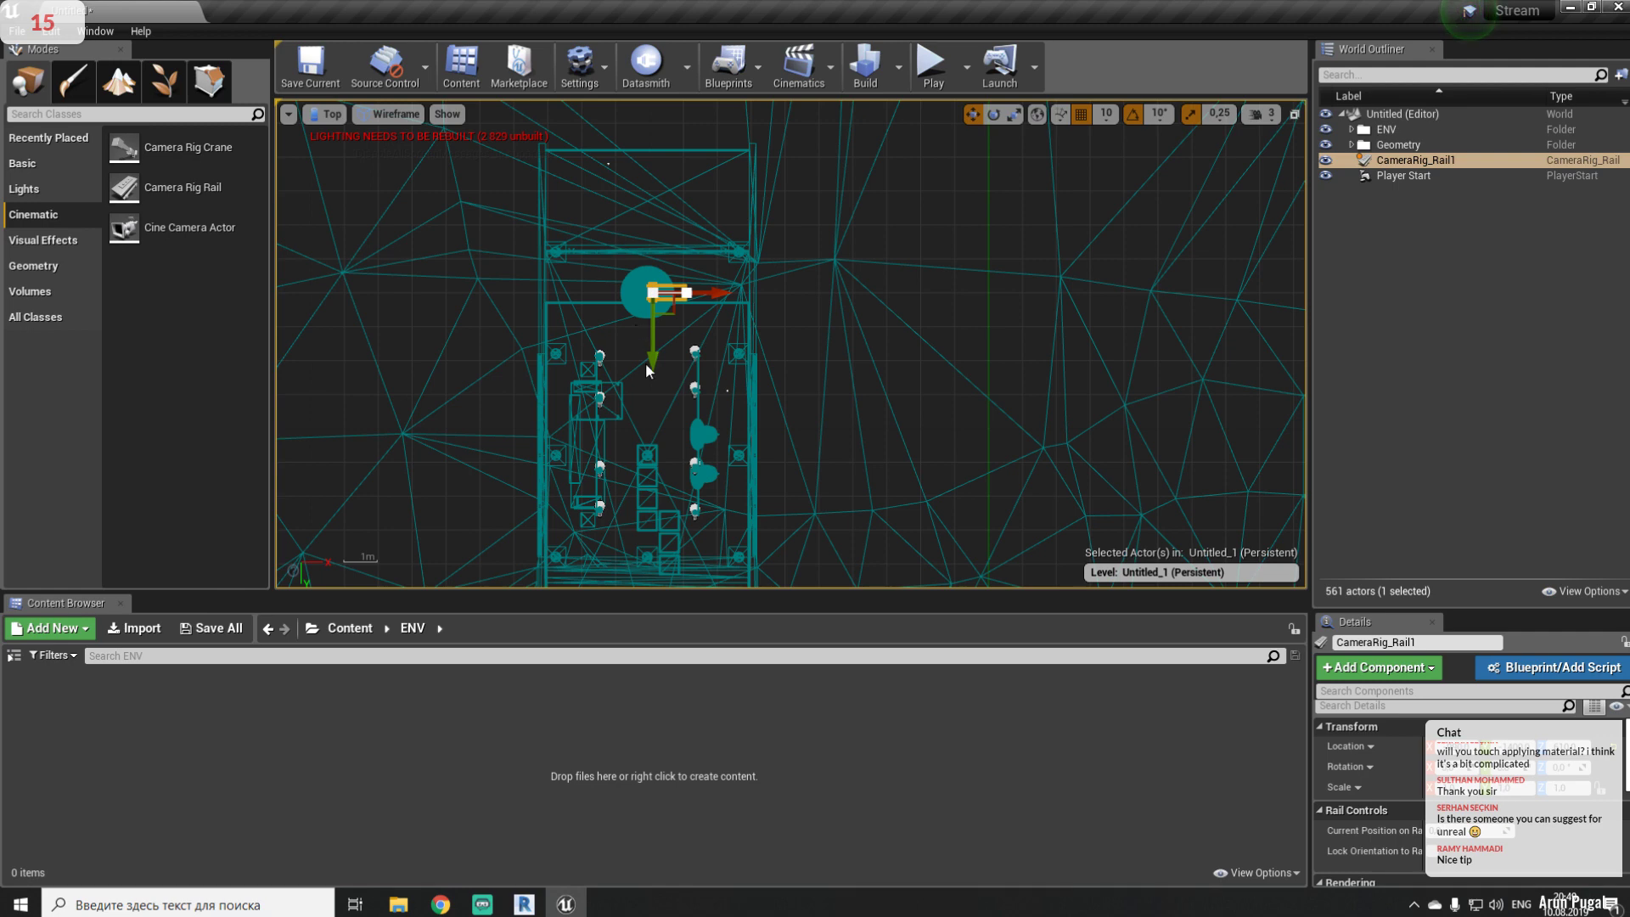
- Rotate the camera rail 90° so that it points along the length of the room
scroll(620, 285, "up", 3)
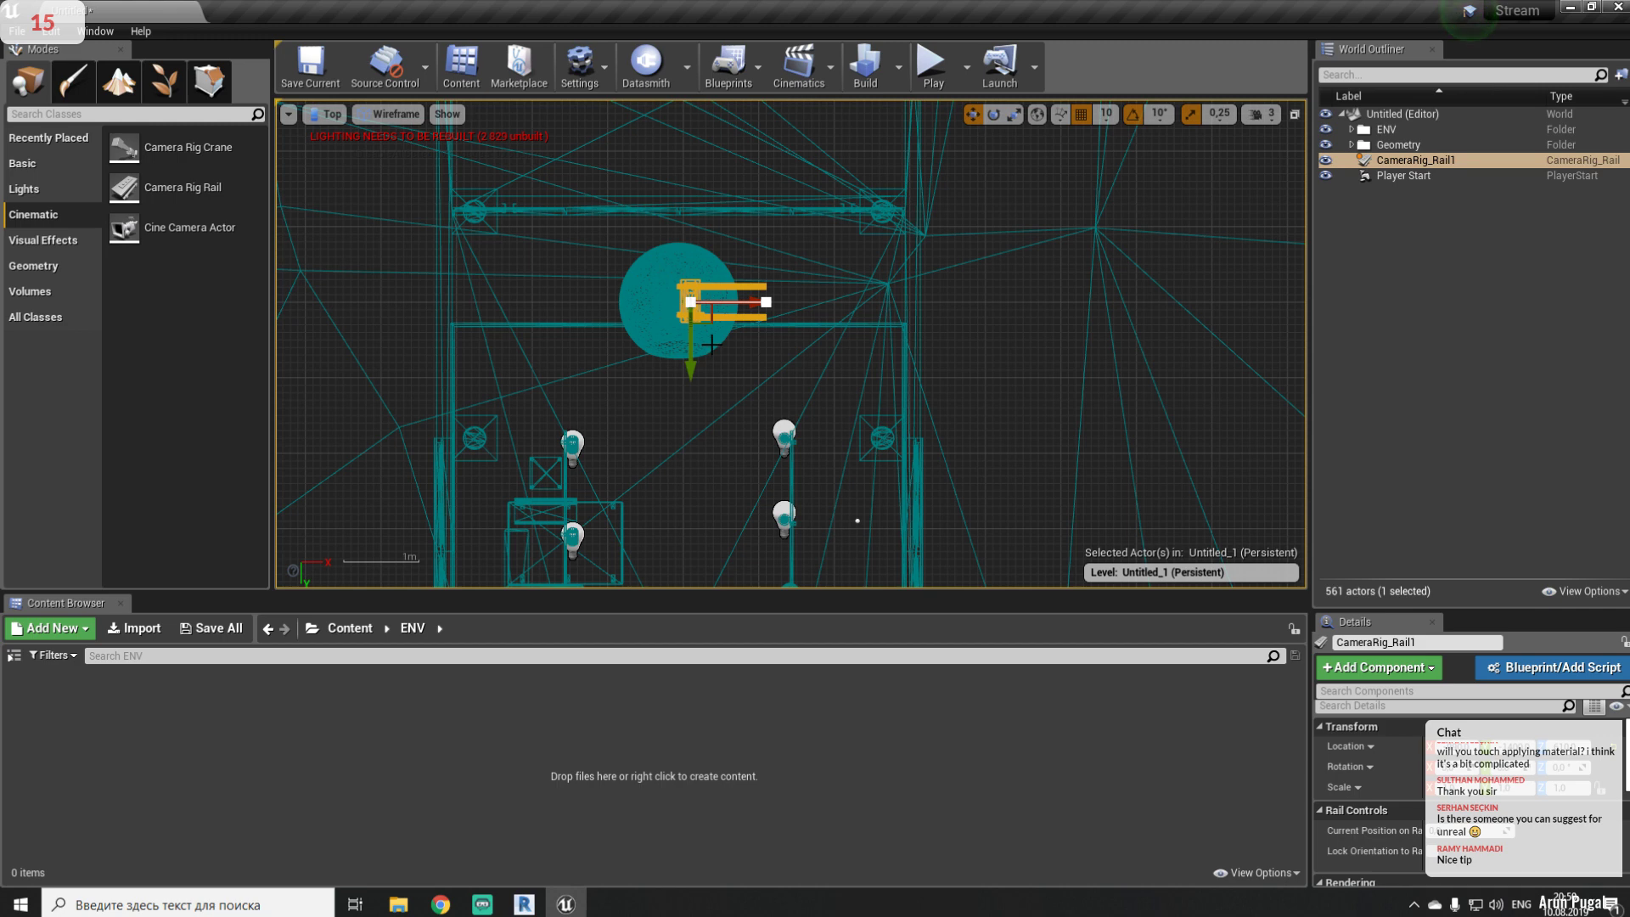
key("r")
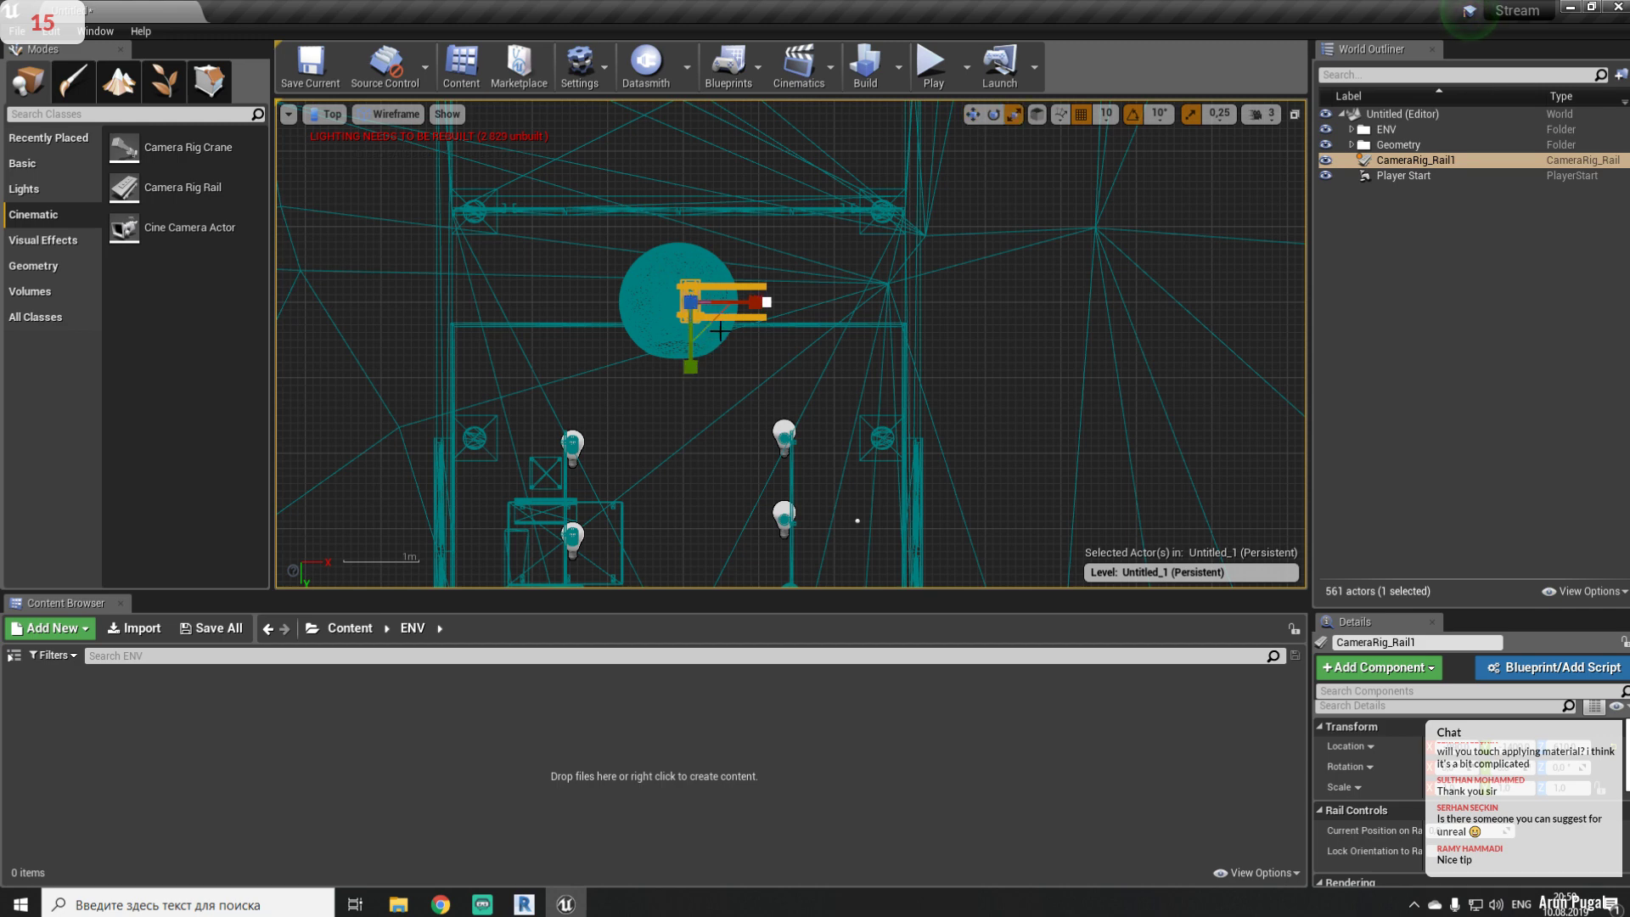
key("e")
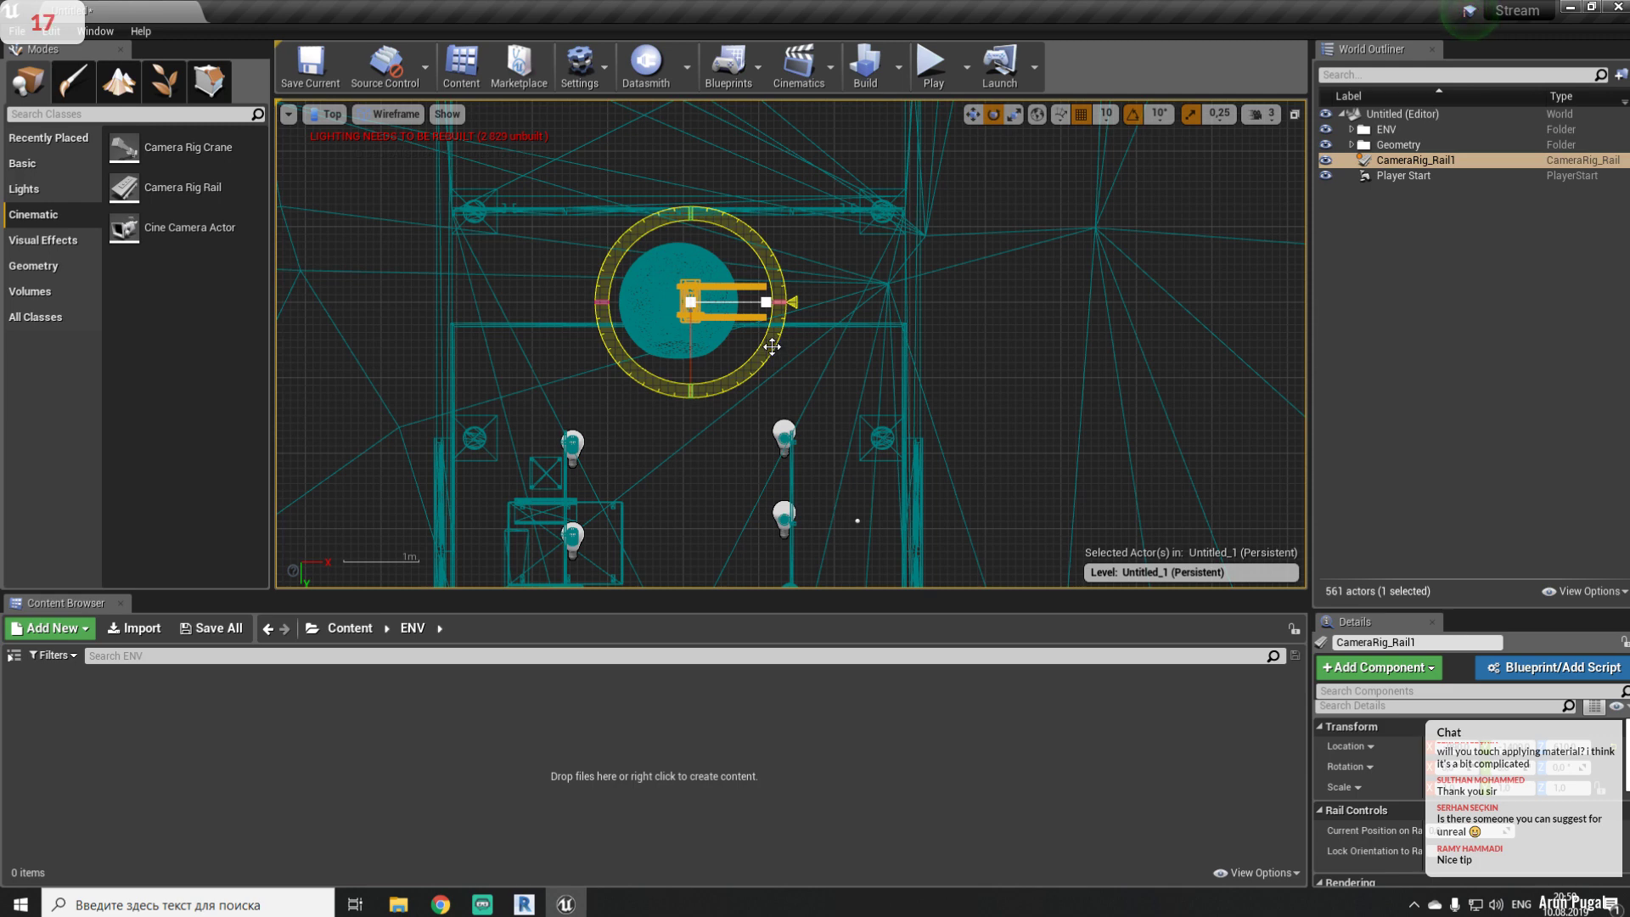
left_click_drag(772, 346, 687, 344)
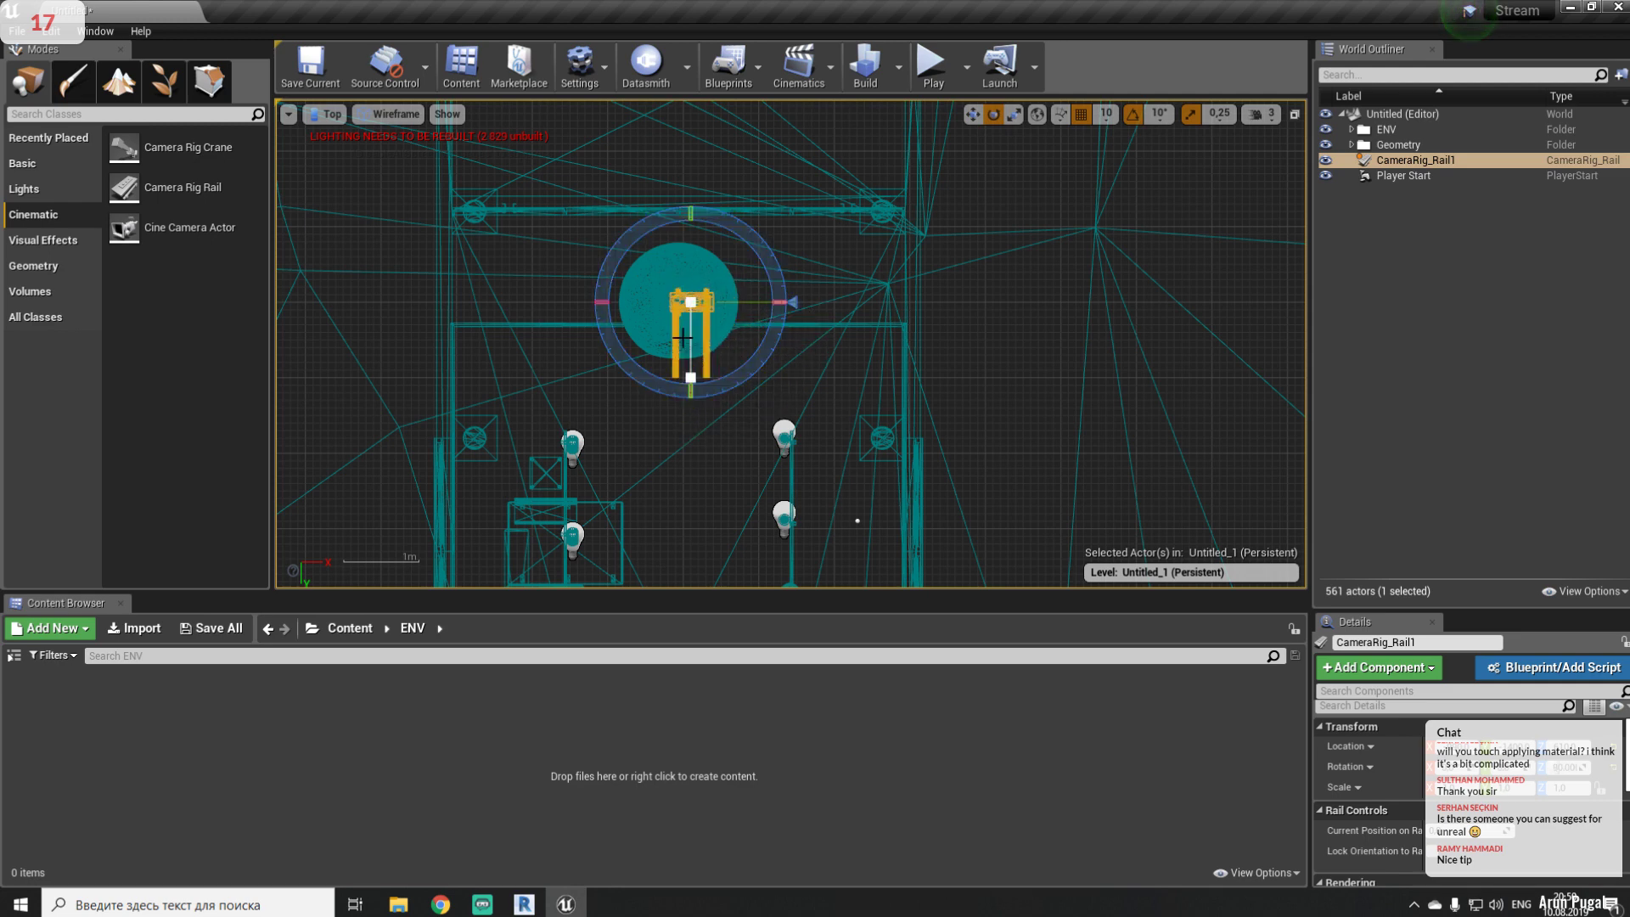
left_click(701, 375)
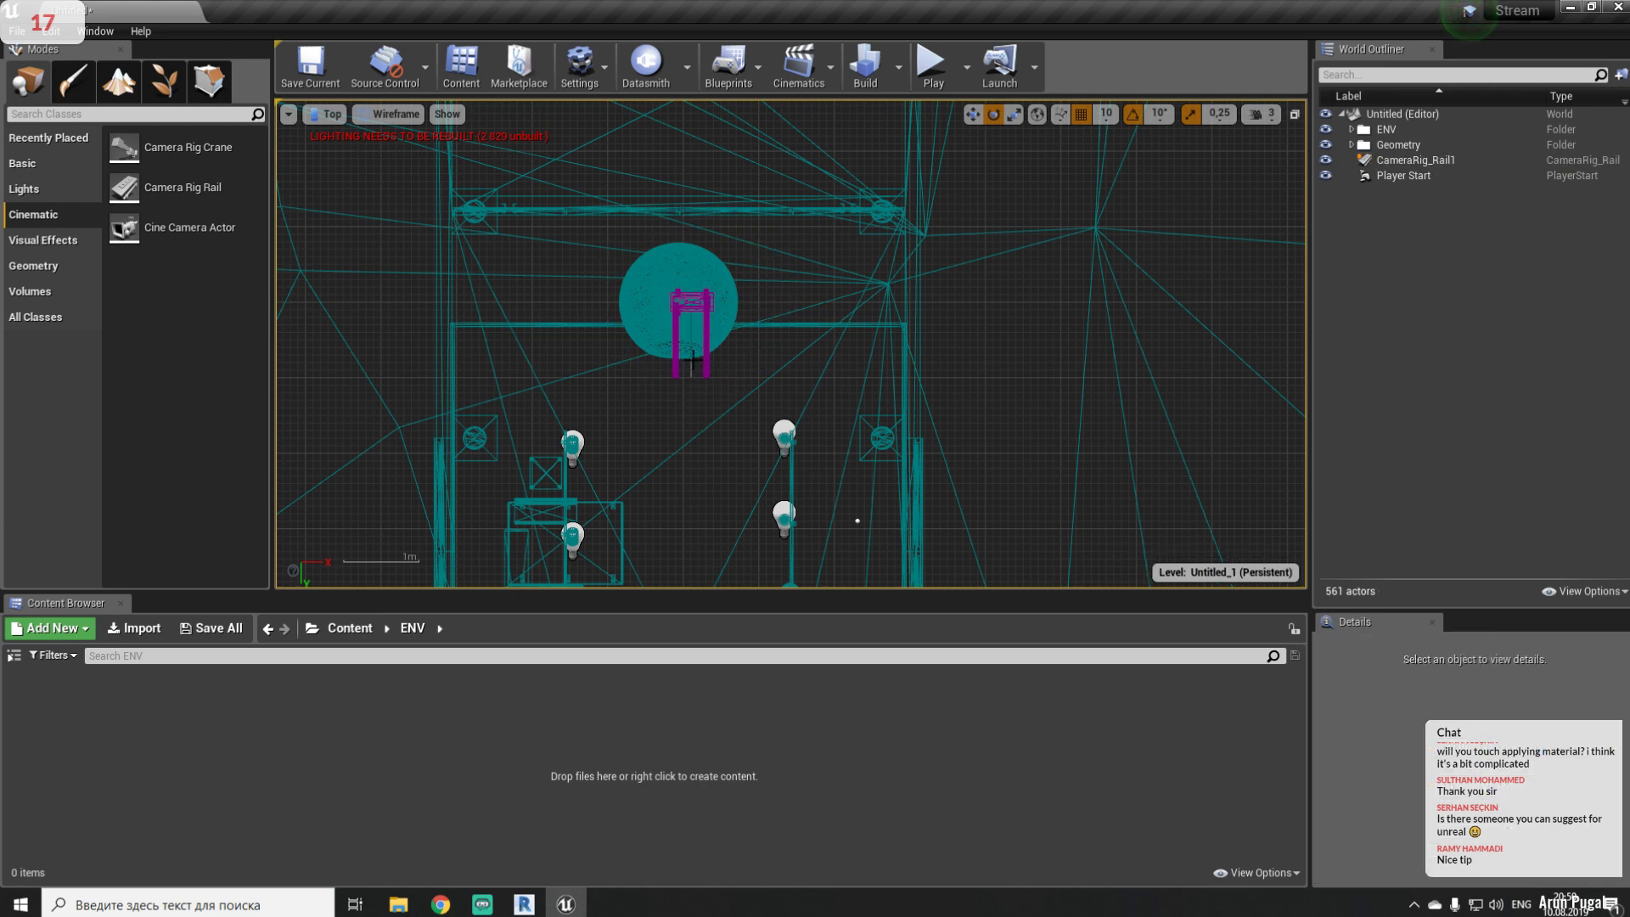
left_click(708, 356)
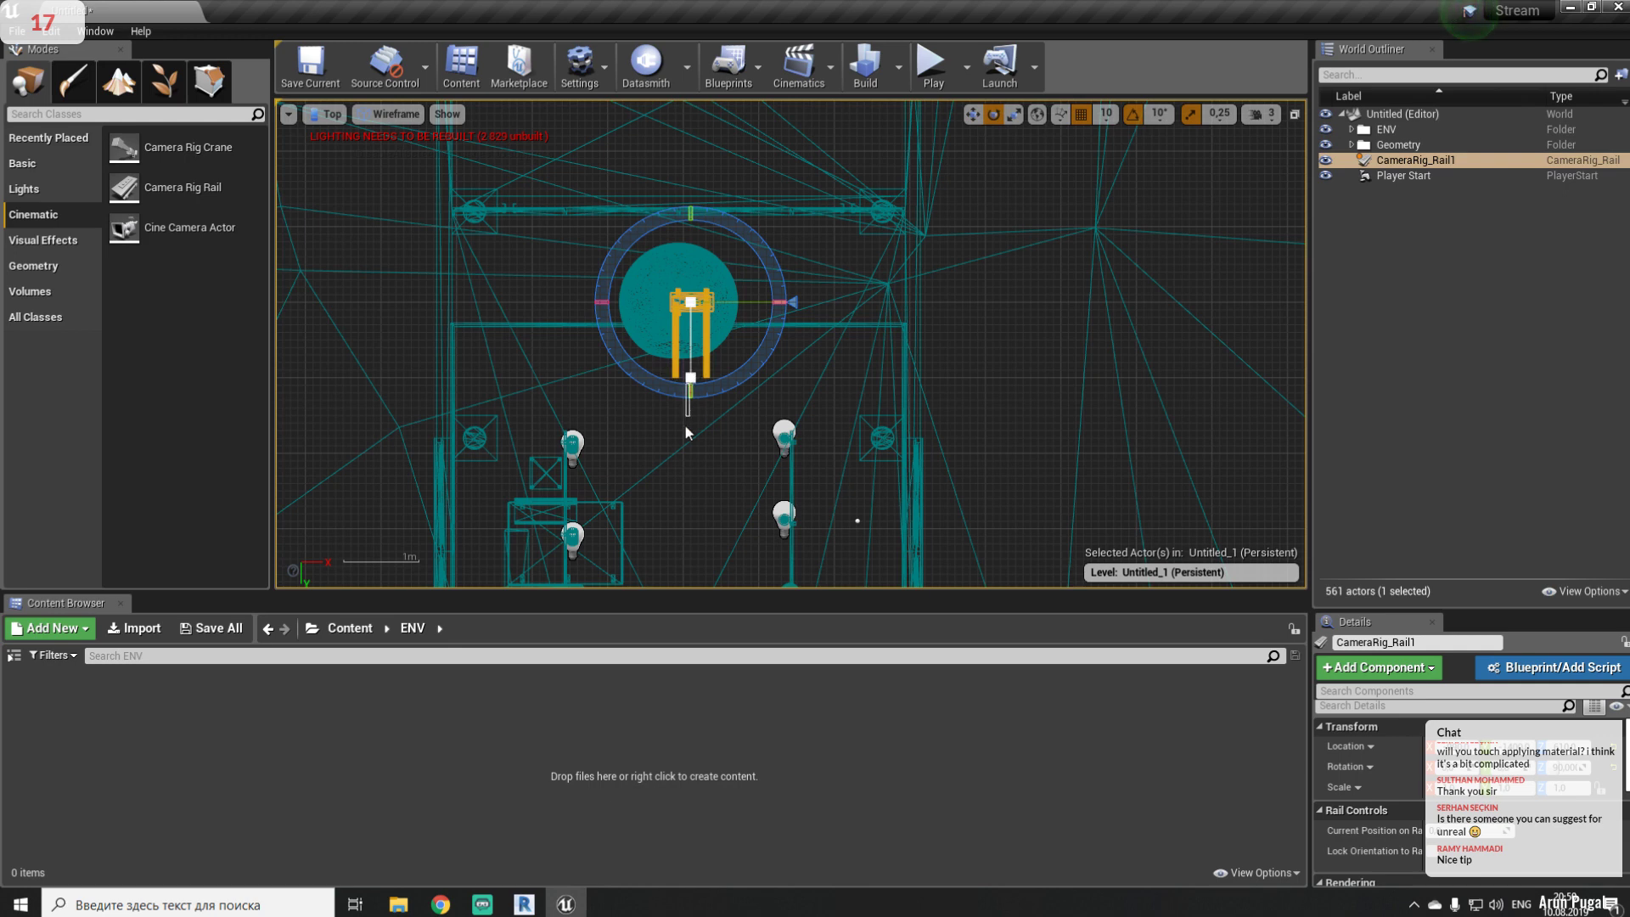
left_click(685, 410)
left_click_drag(690, 379, 756, 494)
key("Escape")
- Extend the camera rail into the room by adding a spline point about 2 m beyond its end point
scroll(762, 303, "down", 2)
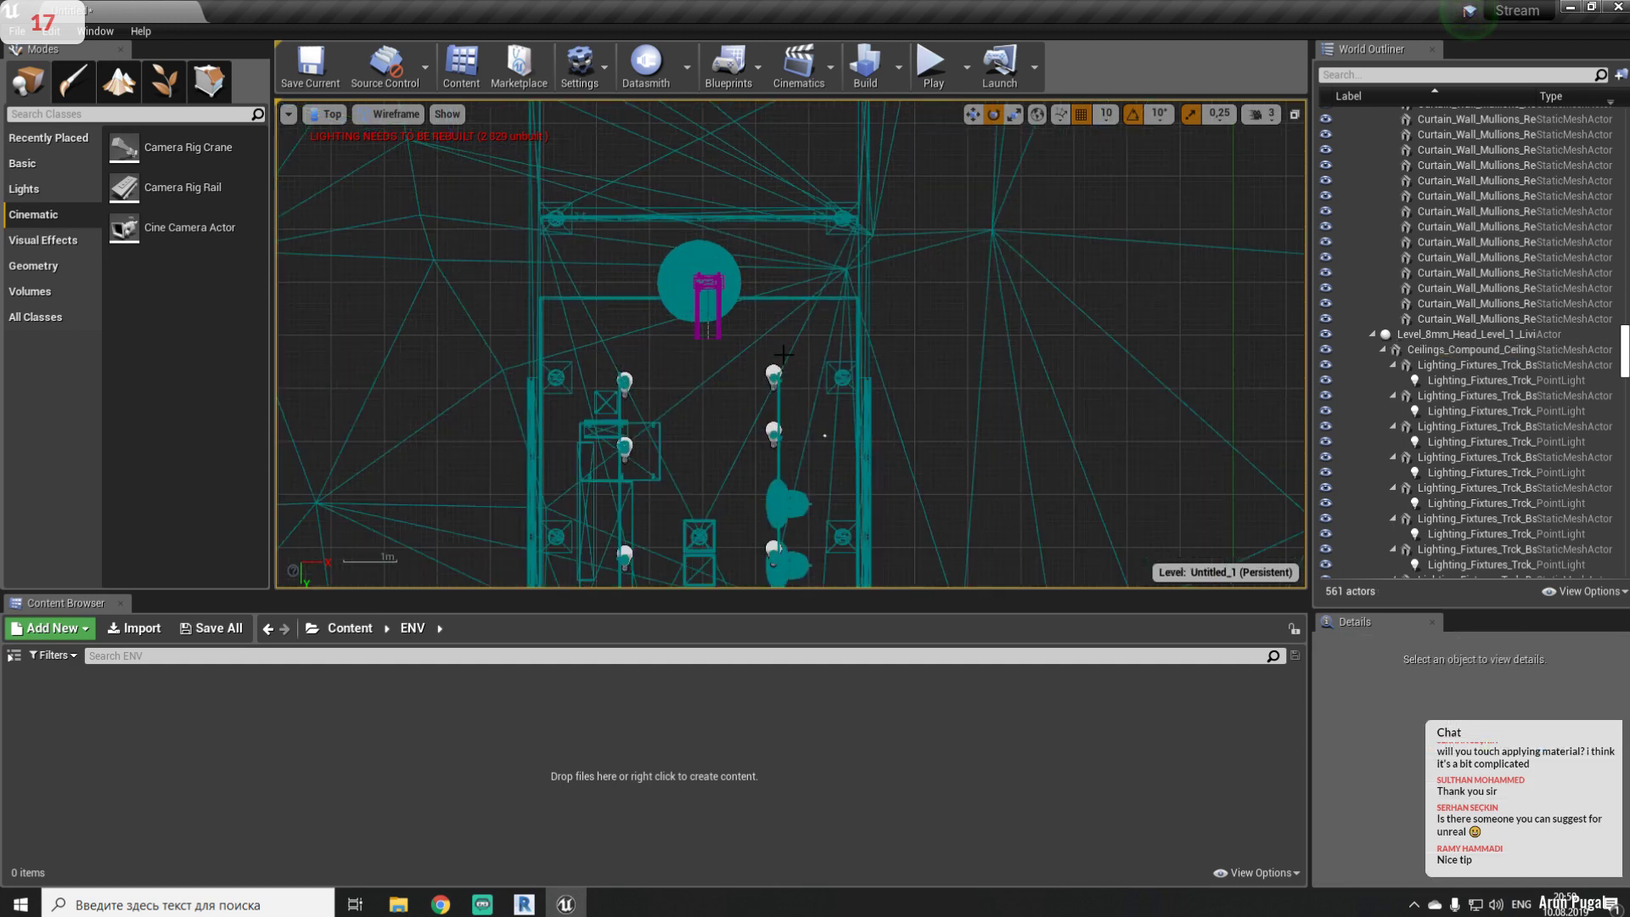
middle_click_drag(845, 262, 769, 357)
scroll(730, 334, "up", 1)
left_click(705, 285)
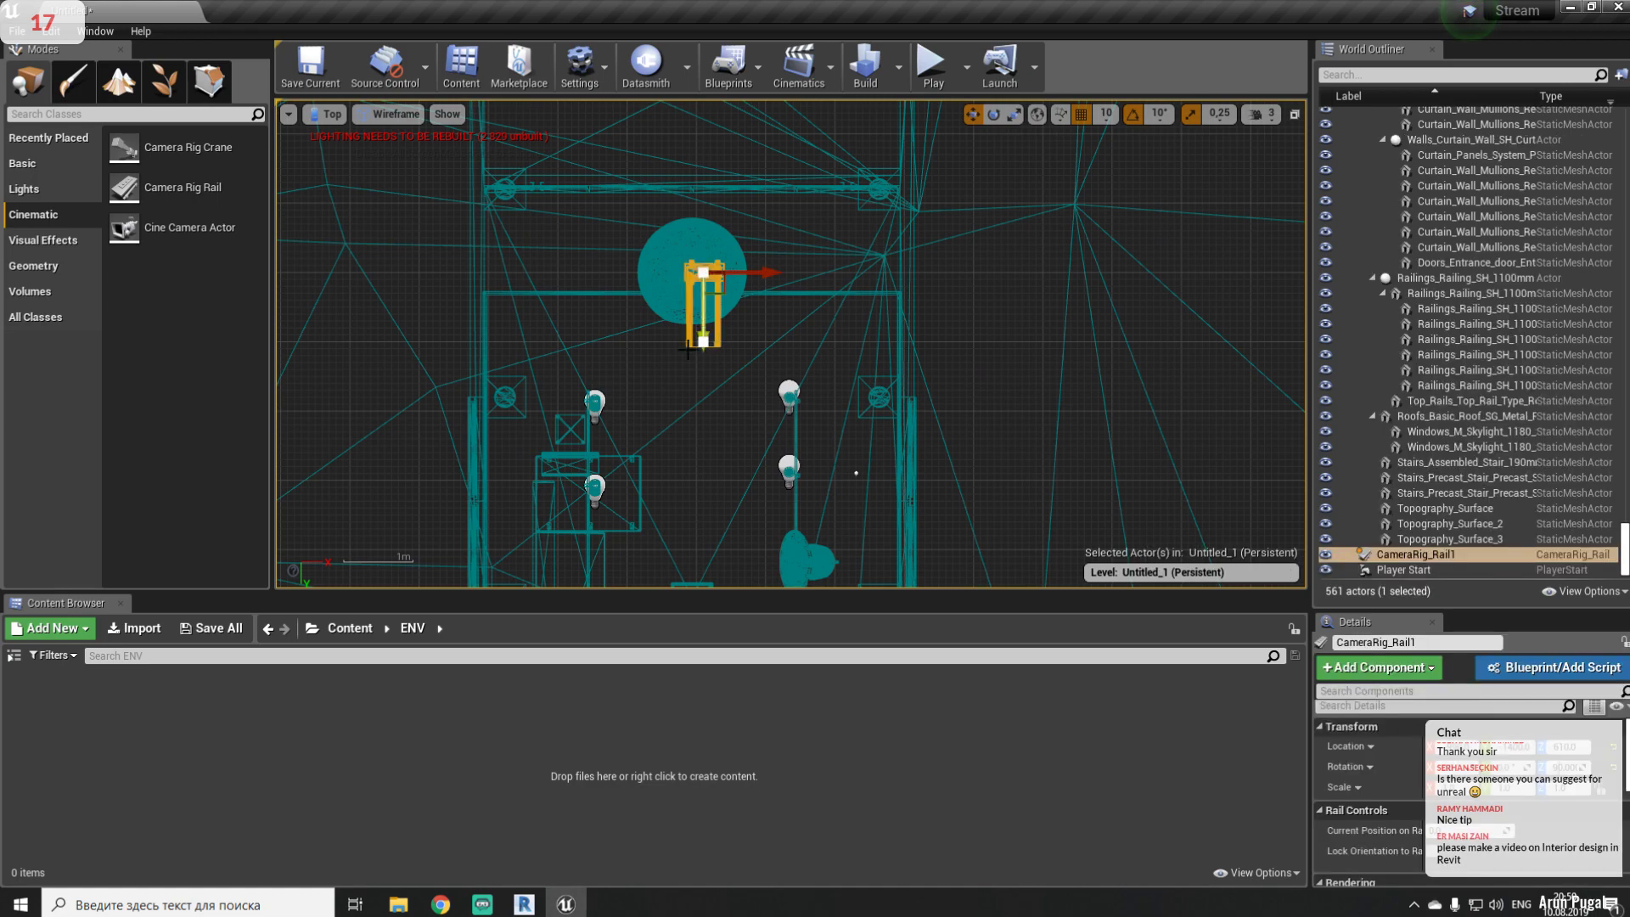
scroll(703, 338, "up", 1)
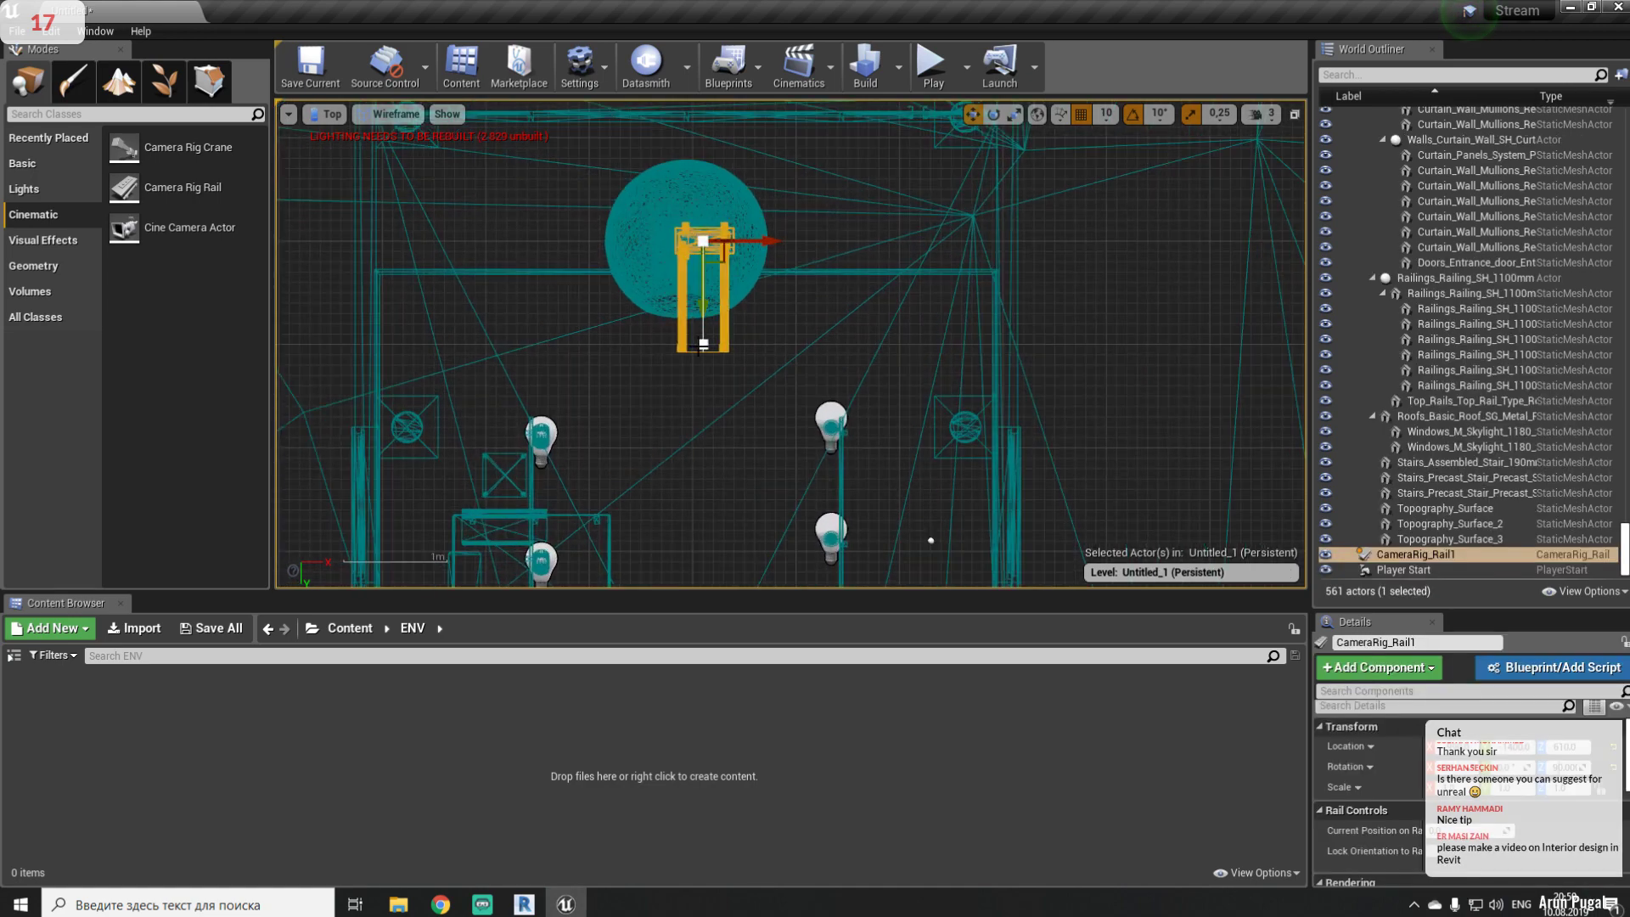
left_click(702, 344)
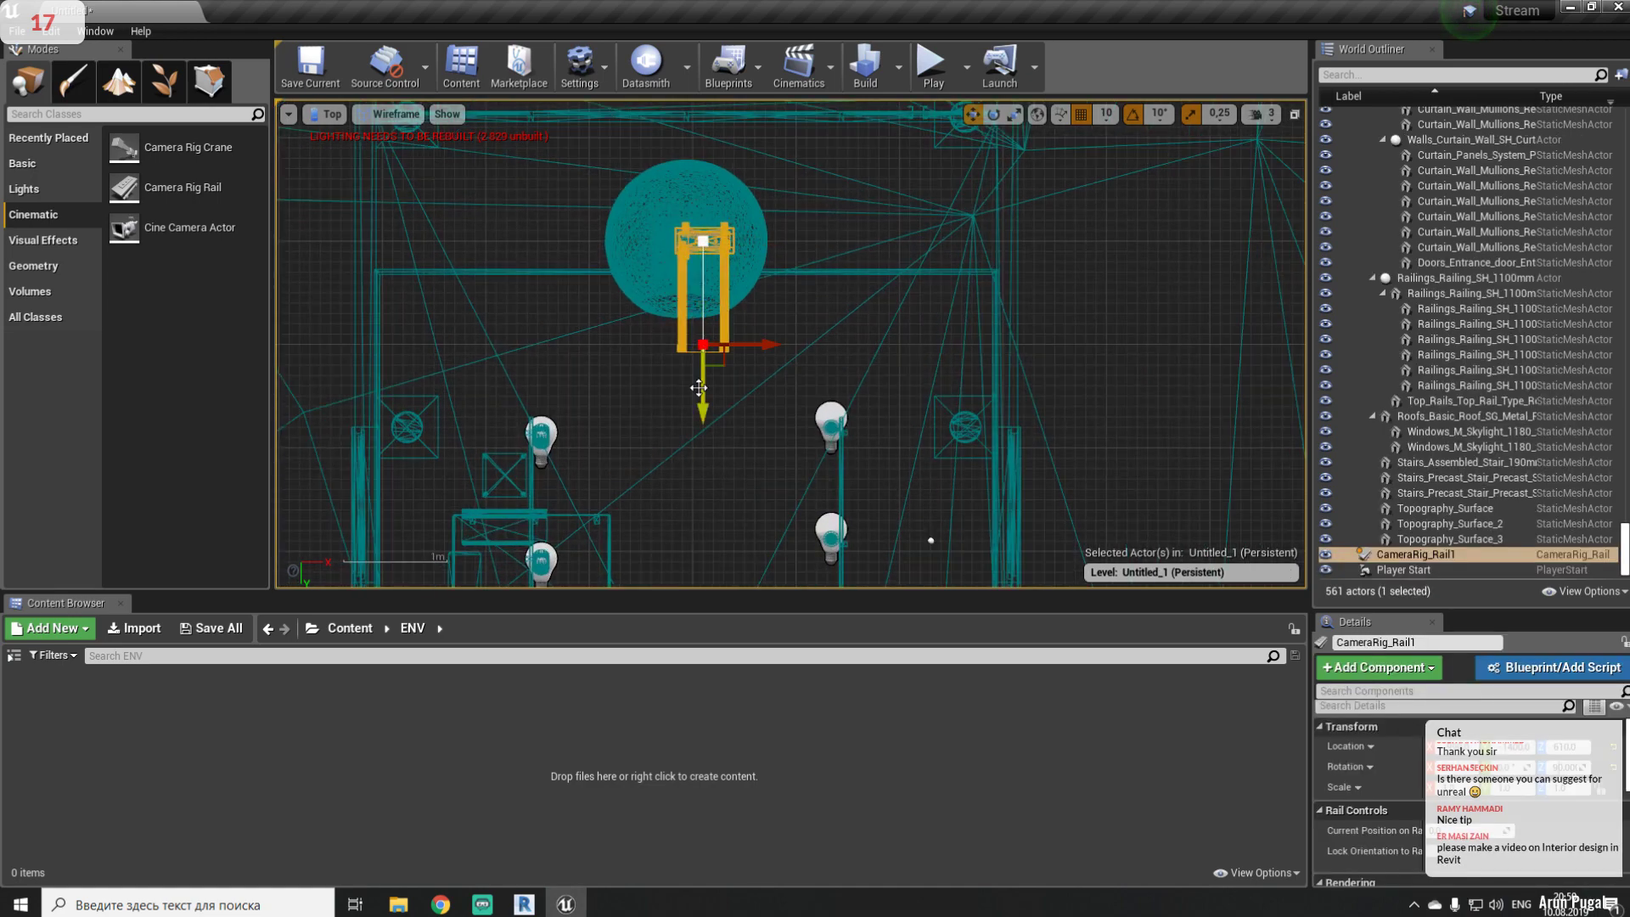
left_click_drag(700, 389, 702, 595)
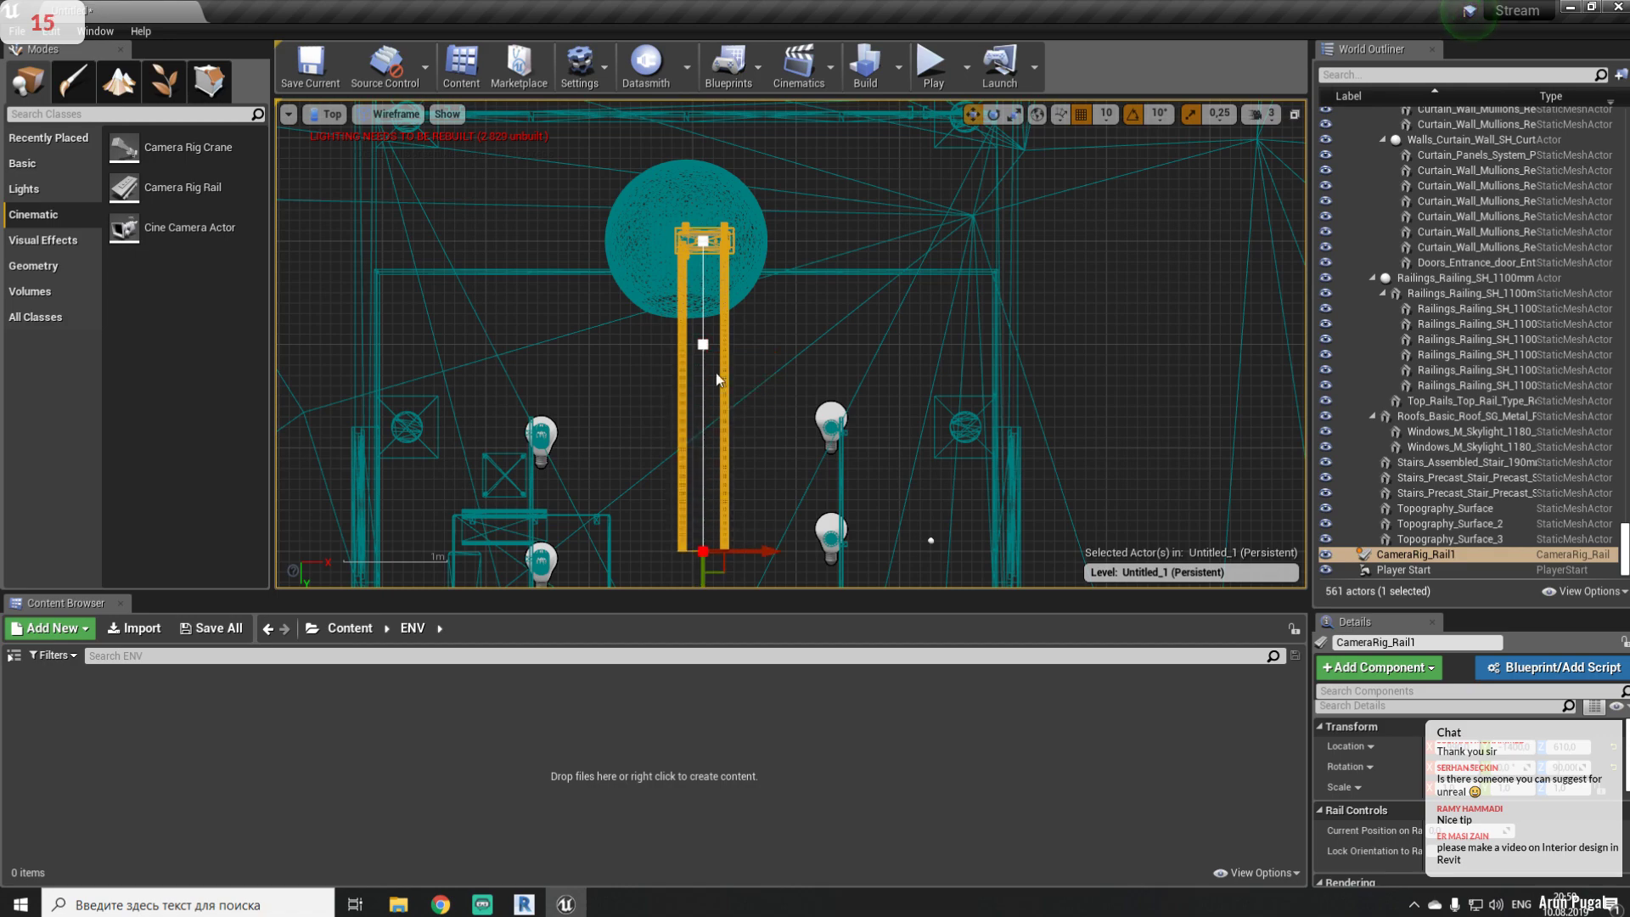
scroll(793, 353, "down", 1)
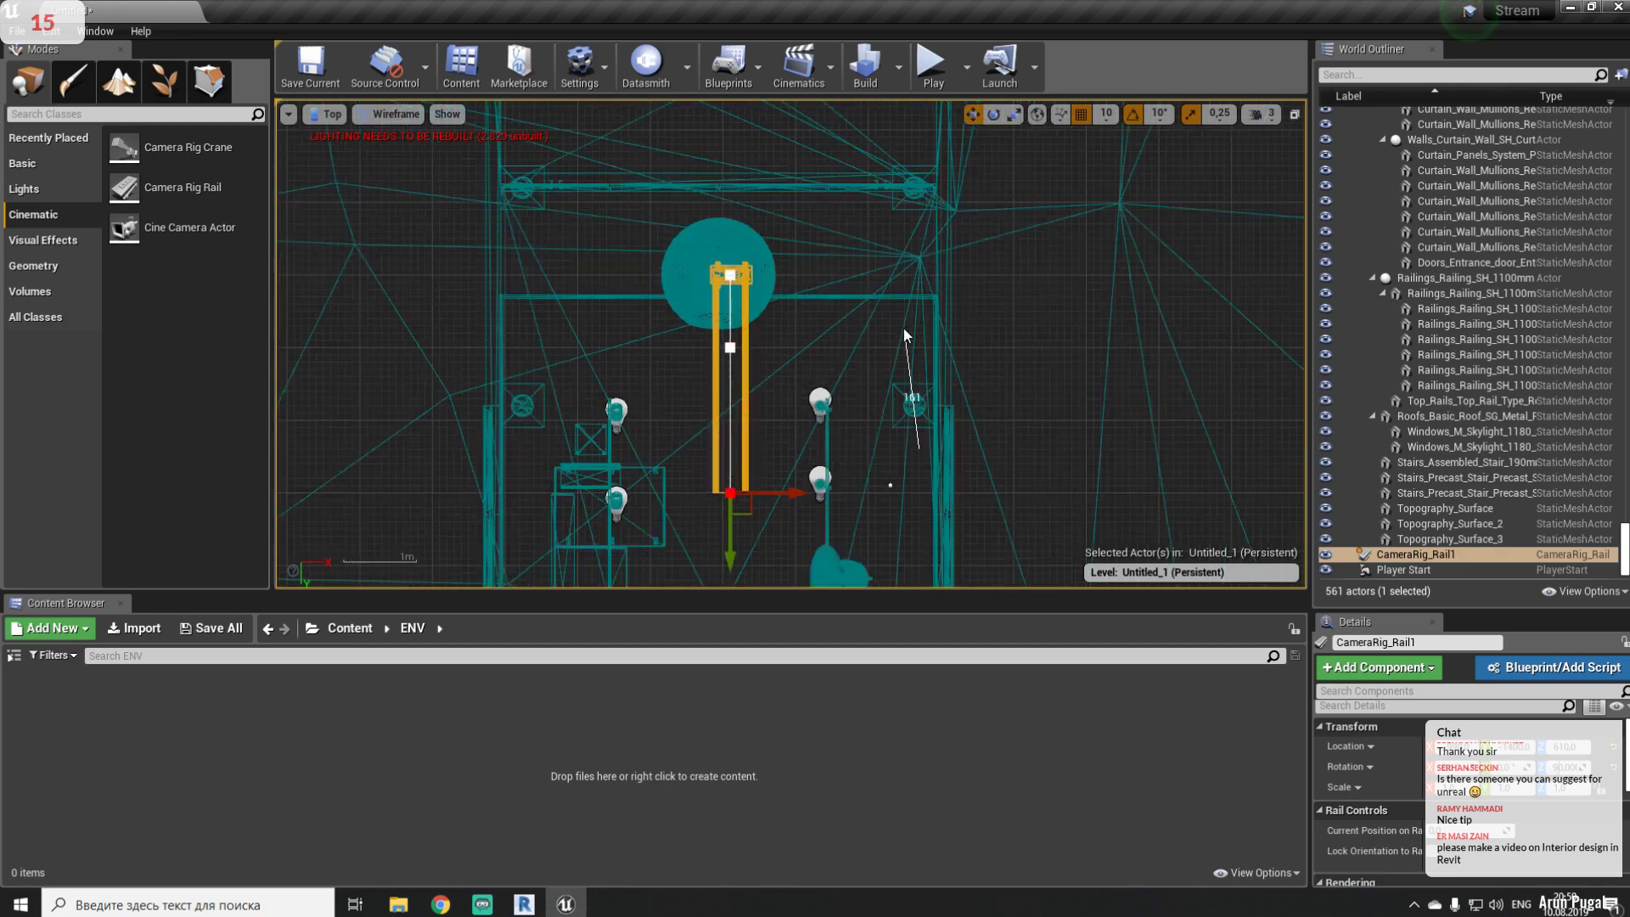
- In the Top view, move the camera rail's end point past the furniture to the opposite end of the room
scroll(1007, 295, "down", 1)
right_click_drag(1007, 296, 847, 211)
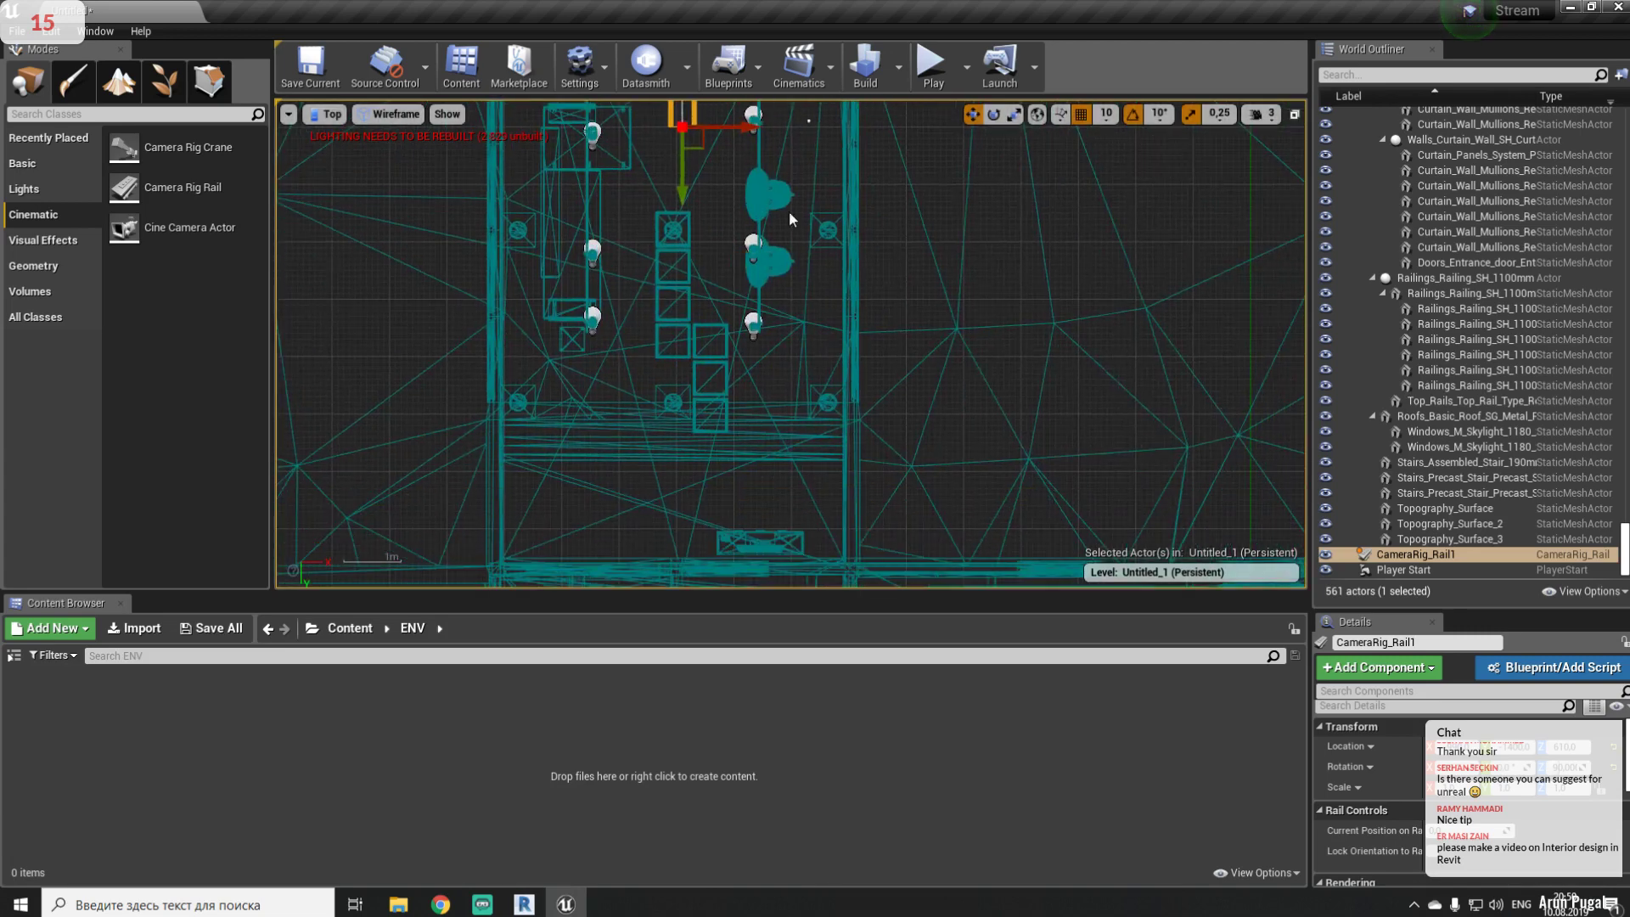
left_click_drag(692, 140, 640, 390)
right_click_drag(638, 386, 648, 242)
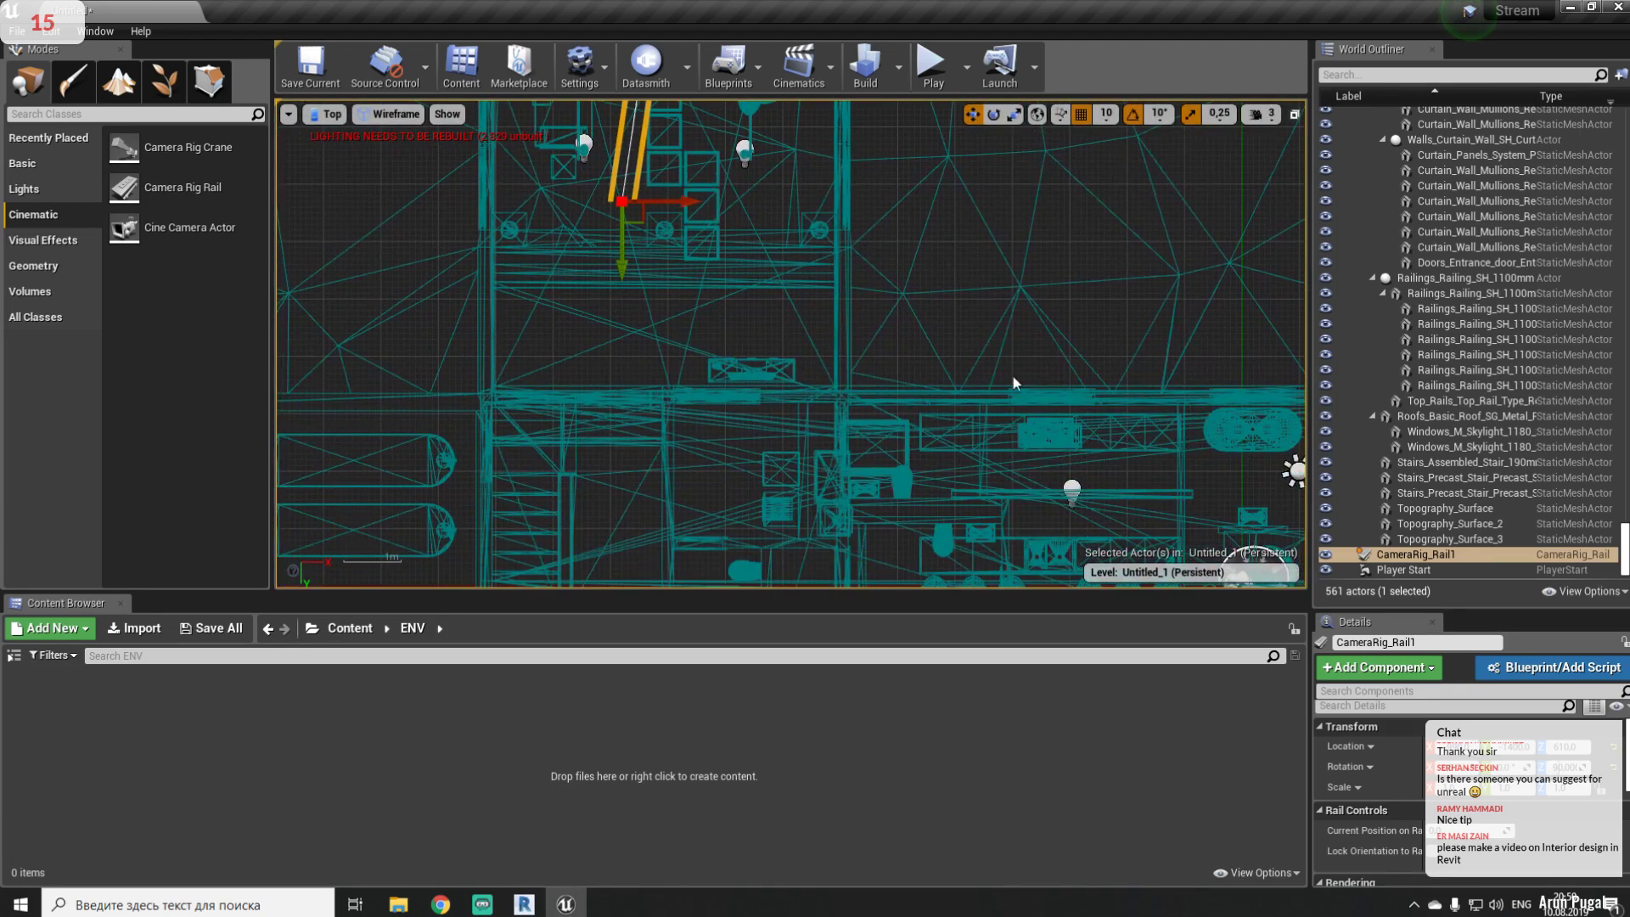
mouse_move(638, 217)
left_mouse_down()
mouse_move(616, 361)
mouse_move(644, 223)
left_mouse_up()
scroll(881, 333, "up", 5)
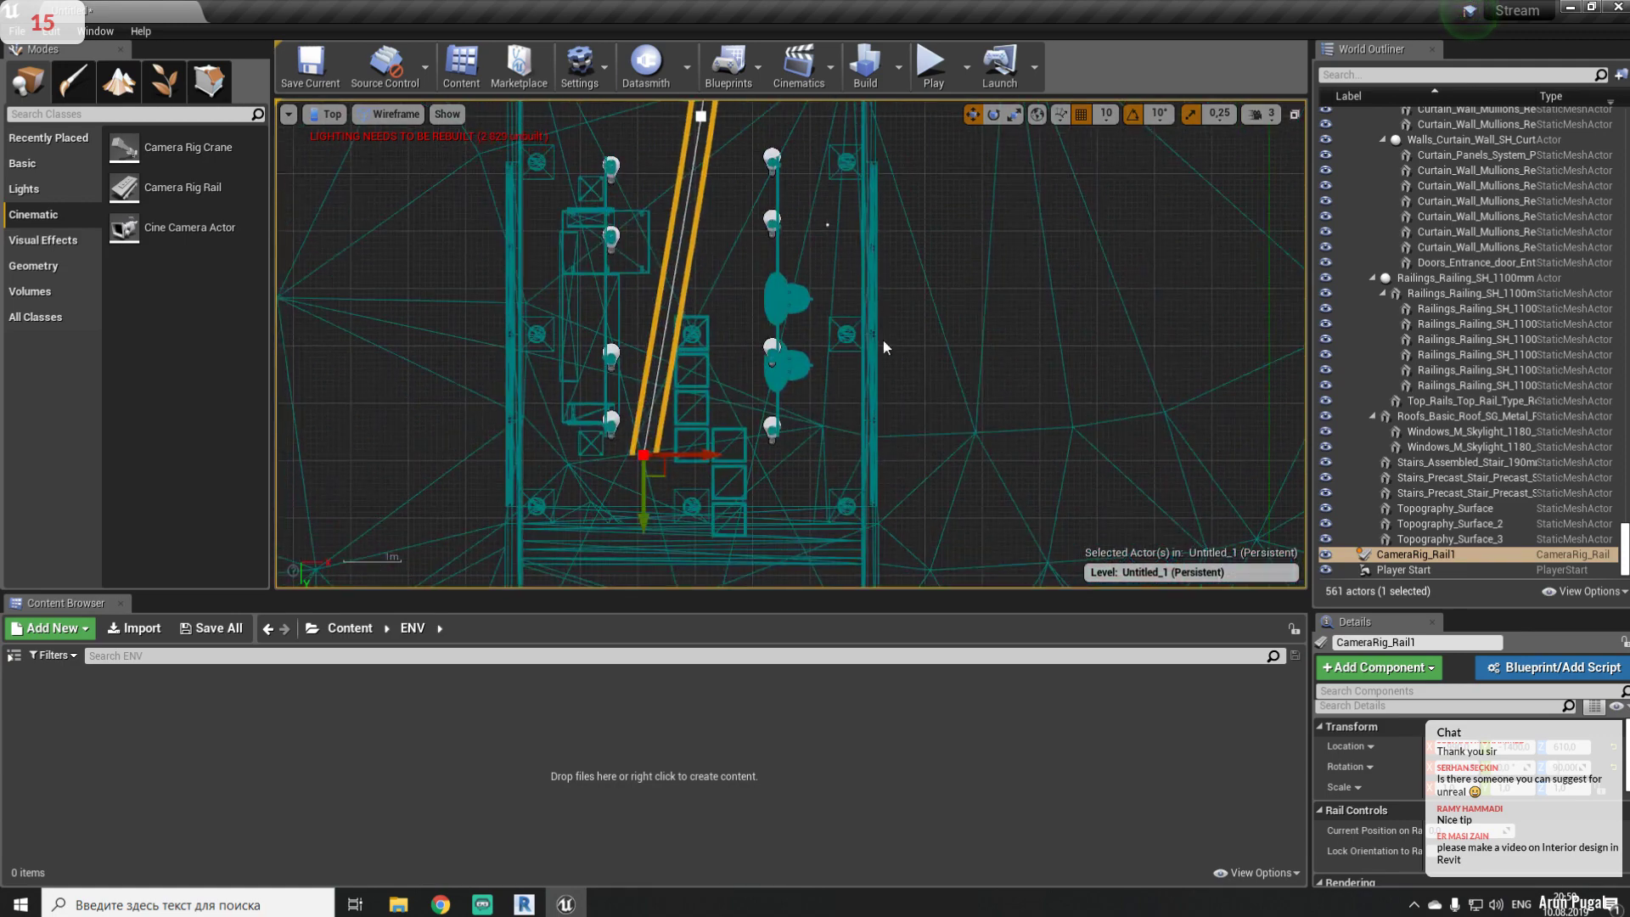
- Add spline points that carry the camera rail past the stairs and around the corner into the long lower corridor
right_click_drag(881, 334, 762, 230)
left_click_drag(696, 298, 673, 499, "alt")
right_click_drag(989, 420, 924, 134)
left_click_drag(600, 210, 857, 554, "alt")
right_click_drag(887, 429, 621, 362)
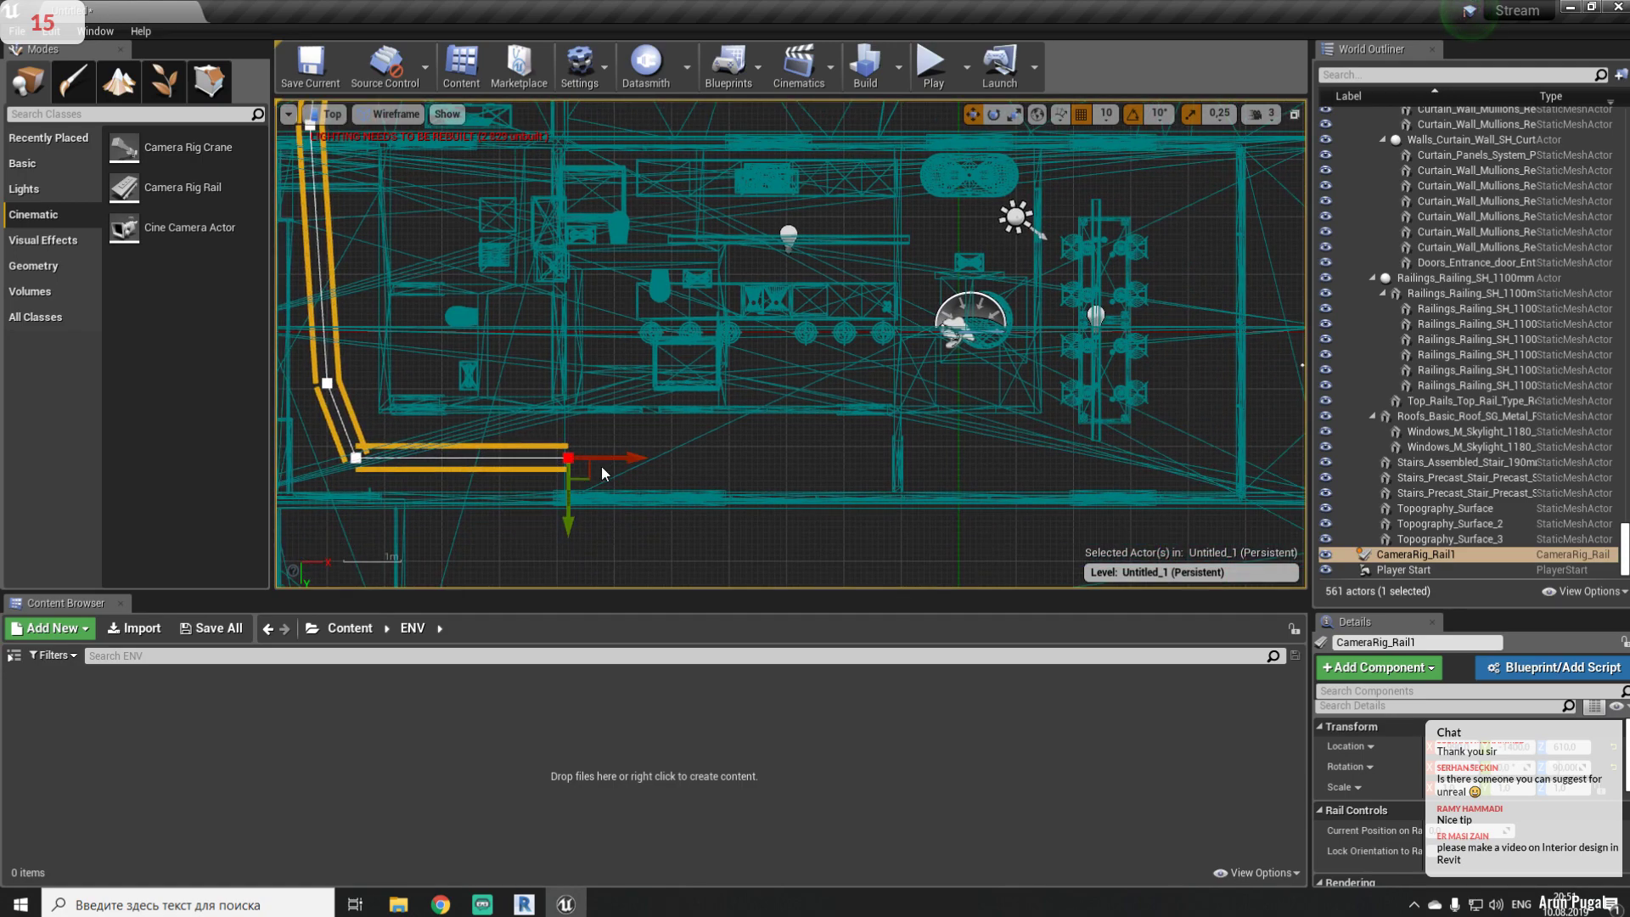
- Extend the camera rail with a point at the corridor's far end, and shift the point before the corner to straighten the run beside the stairs
left_click_drag(611, 458, 1321, 458, "alt")
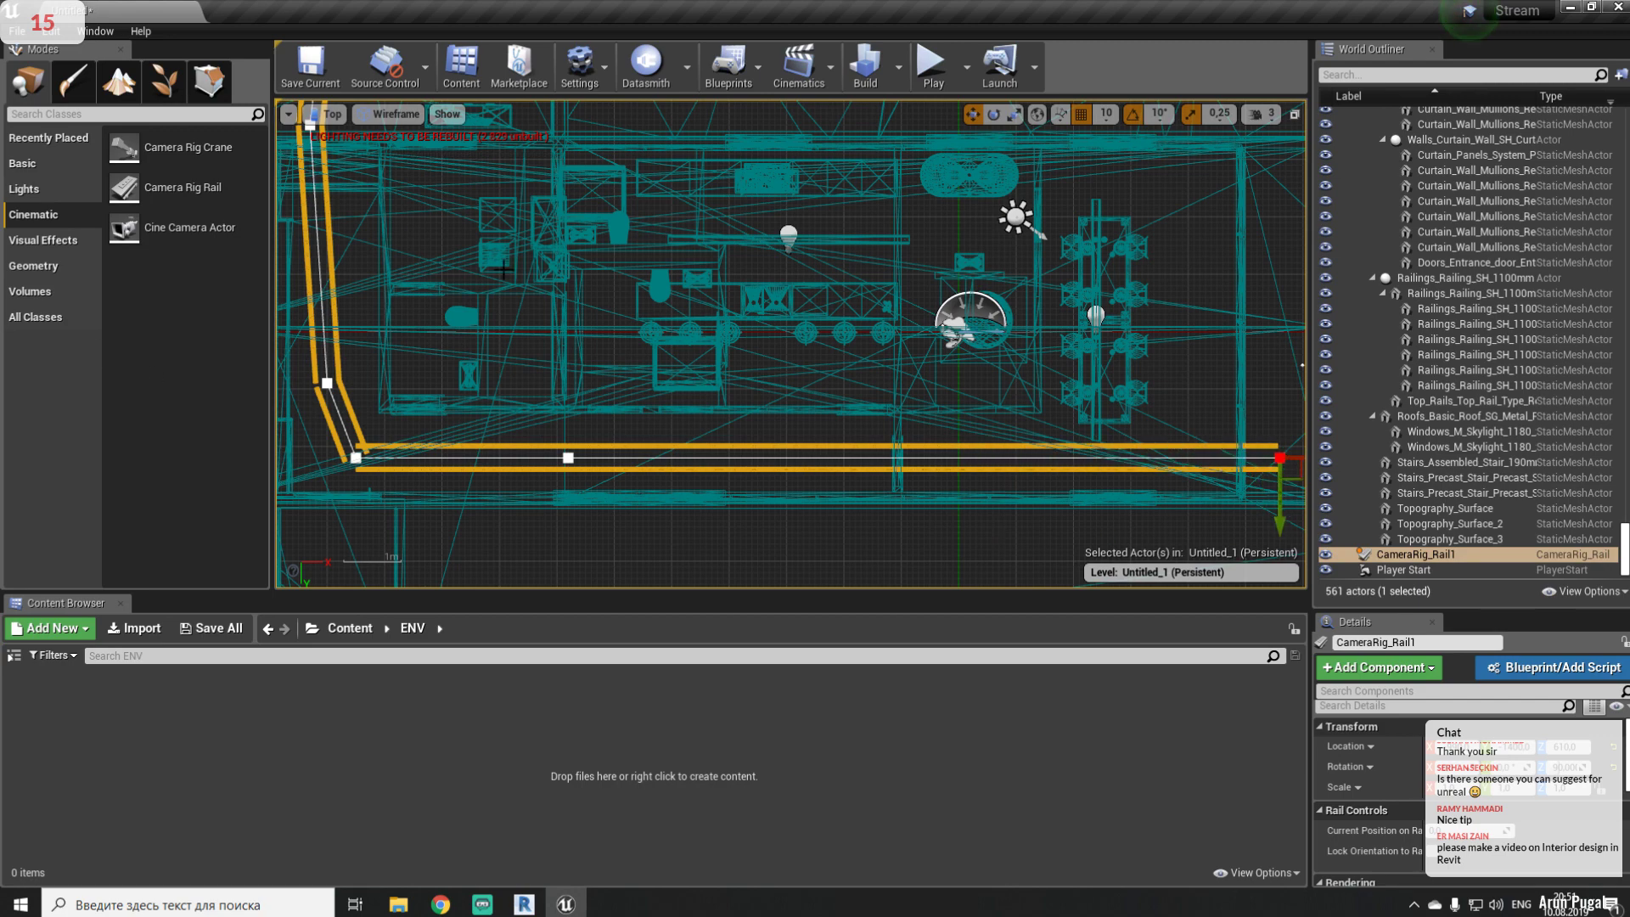
right_click_drag(454, 270, 707, 351)
left_click(574, 447)
left_click_drag(589, 467, 577, 469)
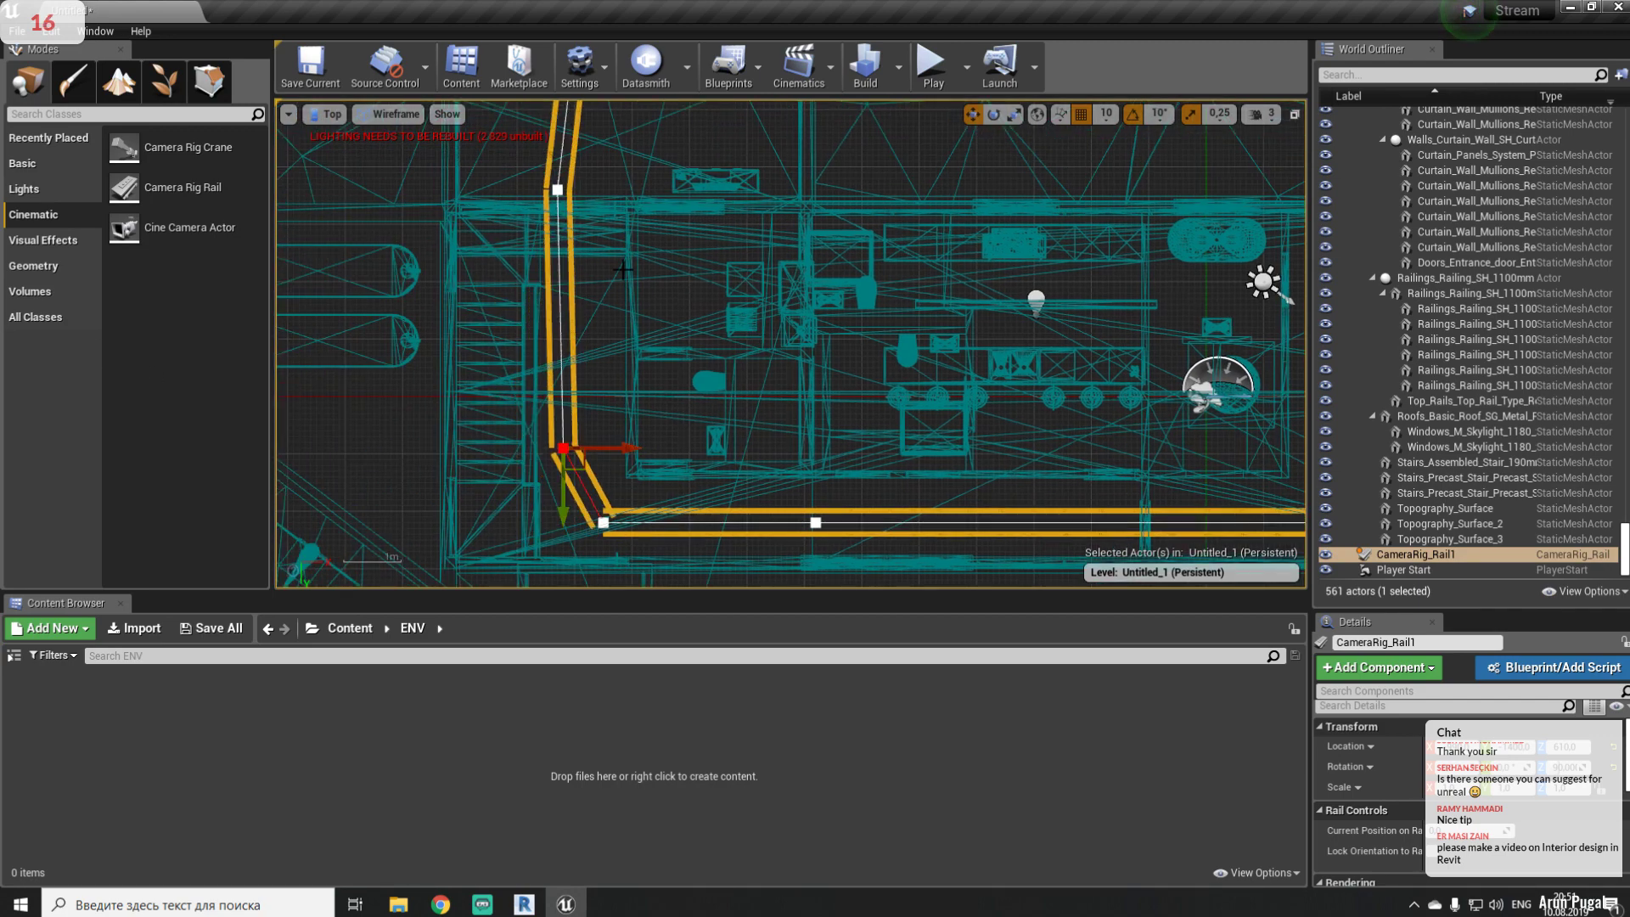
scroll(667, 339, "down", 2)
right_click_drag(670, 235, 693, 317)
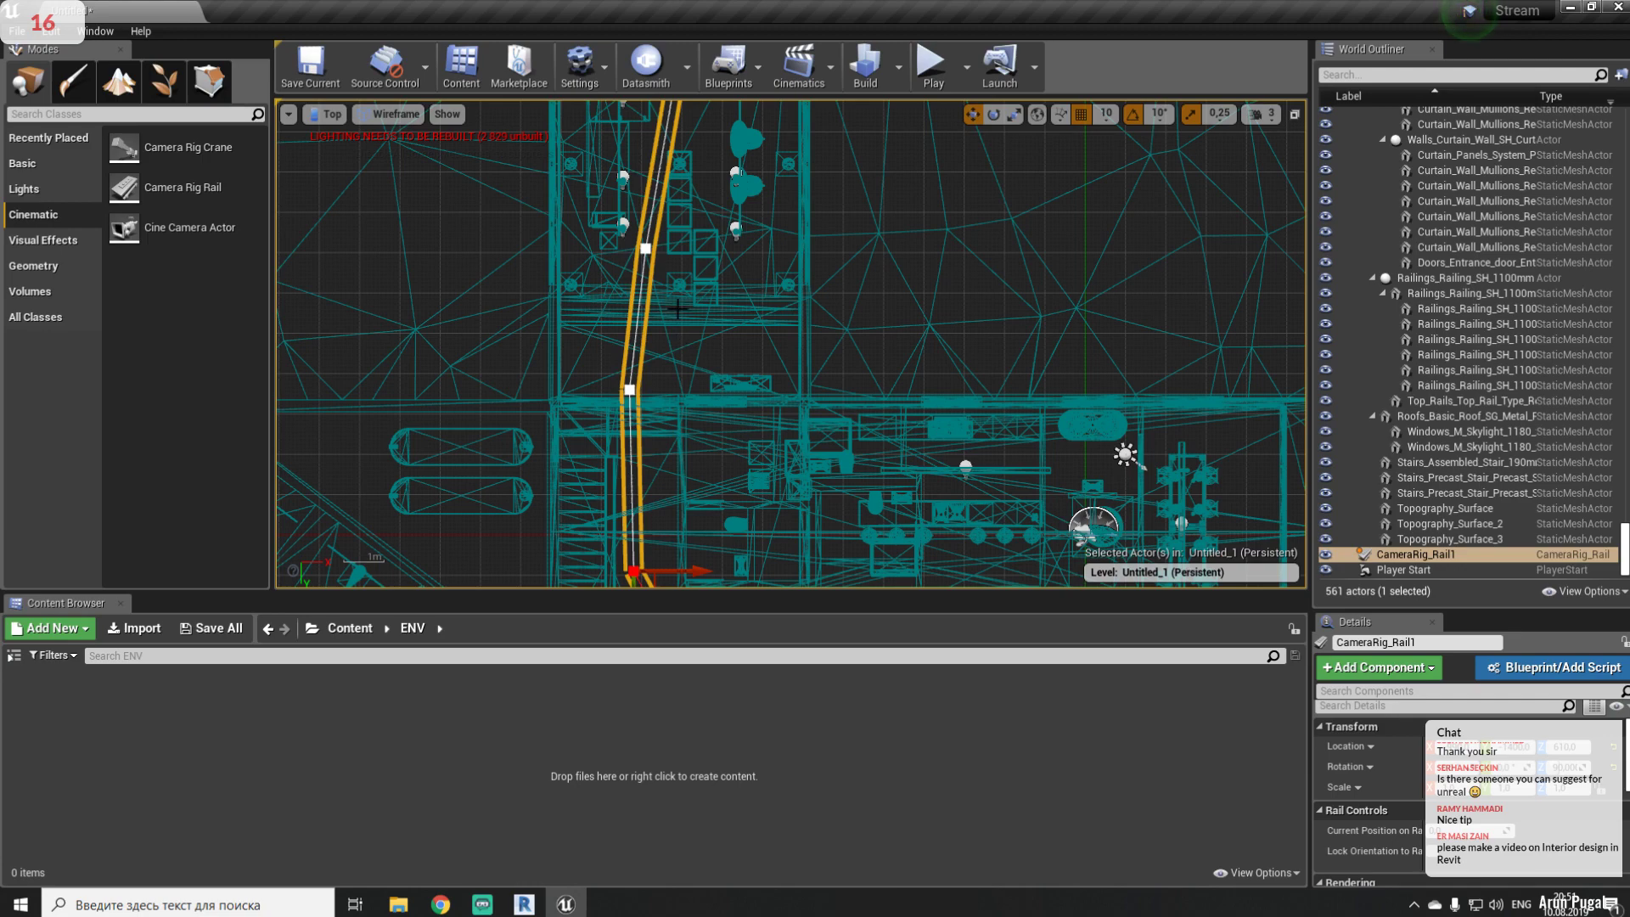
- Switch to the Perspective view and lower the camera rail's first points from above the terrace into the room below
left_click(346, 114)
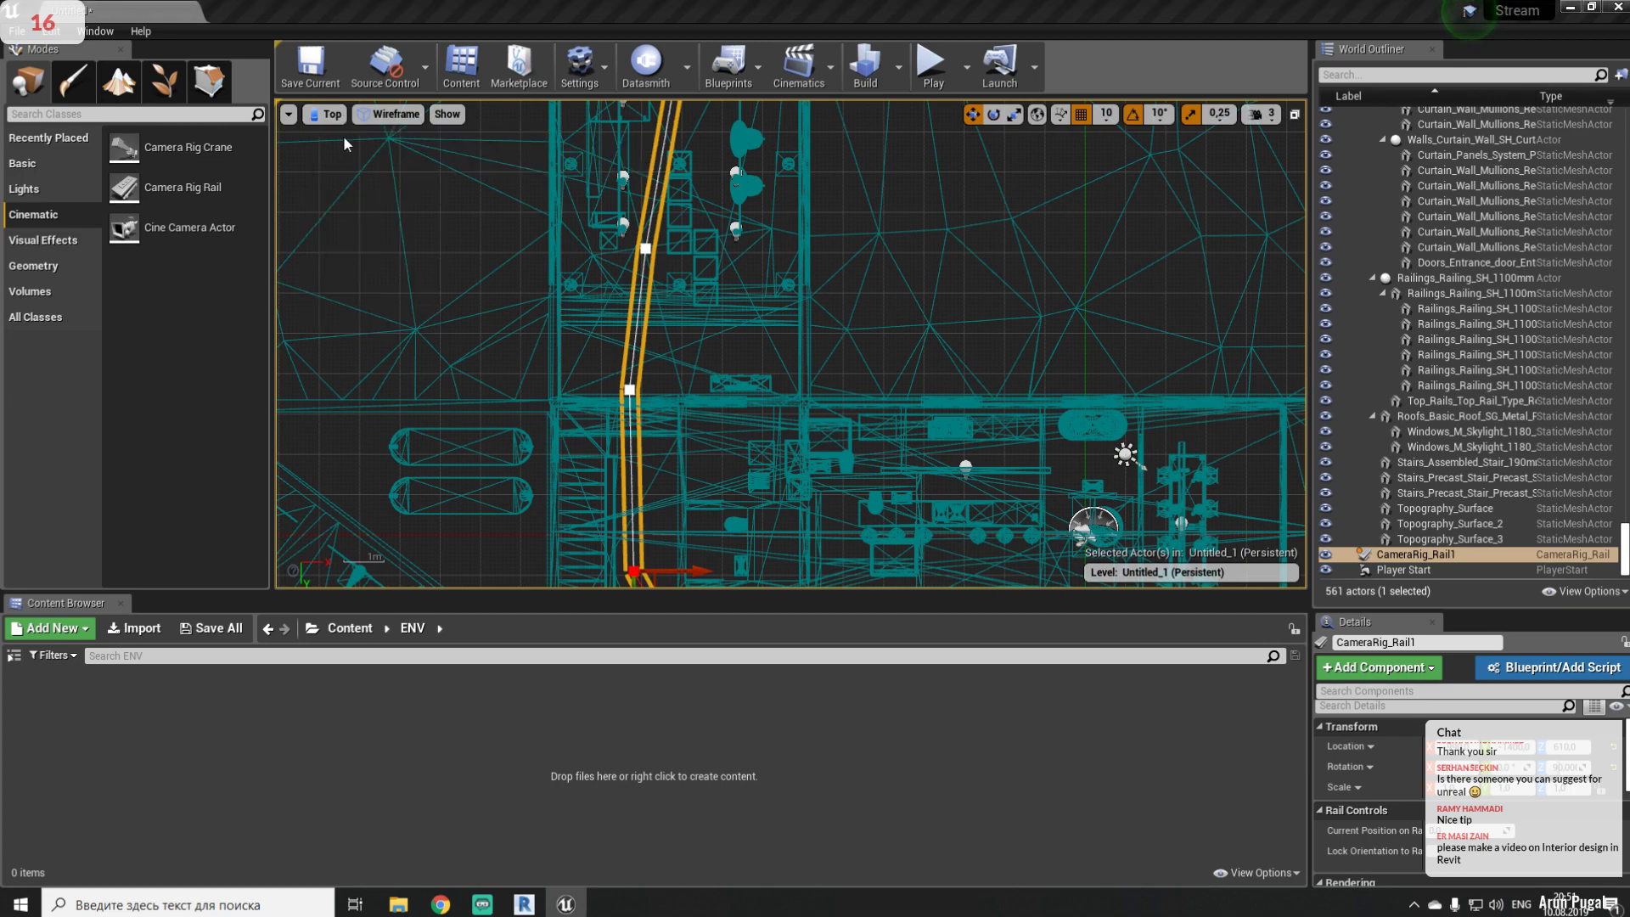
left_click(399, 135)
right_click_drag(790, 344, 709, 262)
key("w")
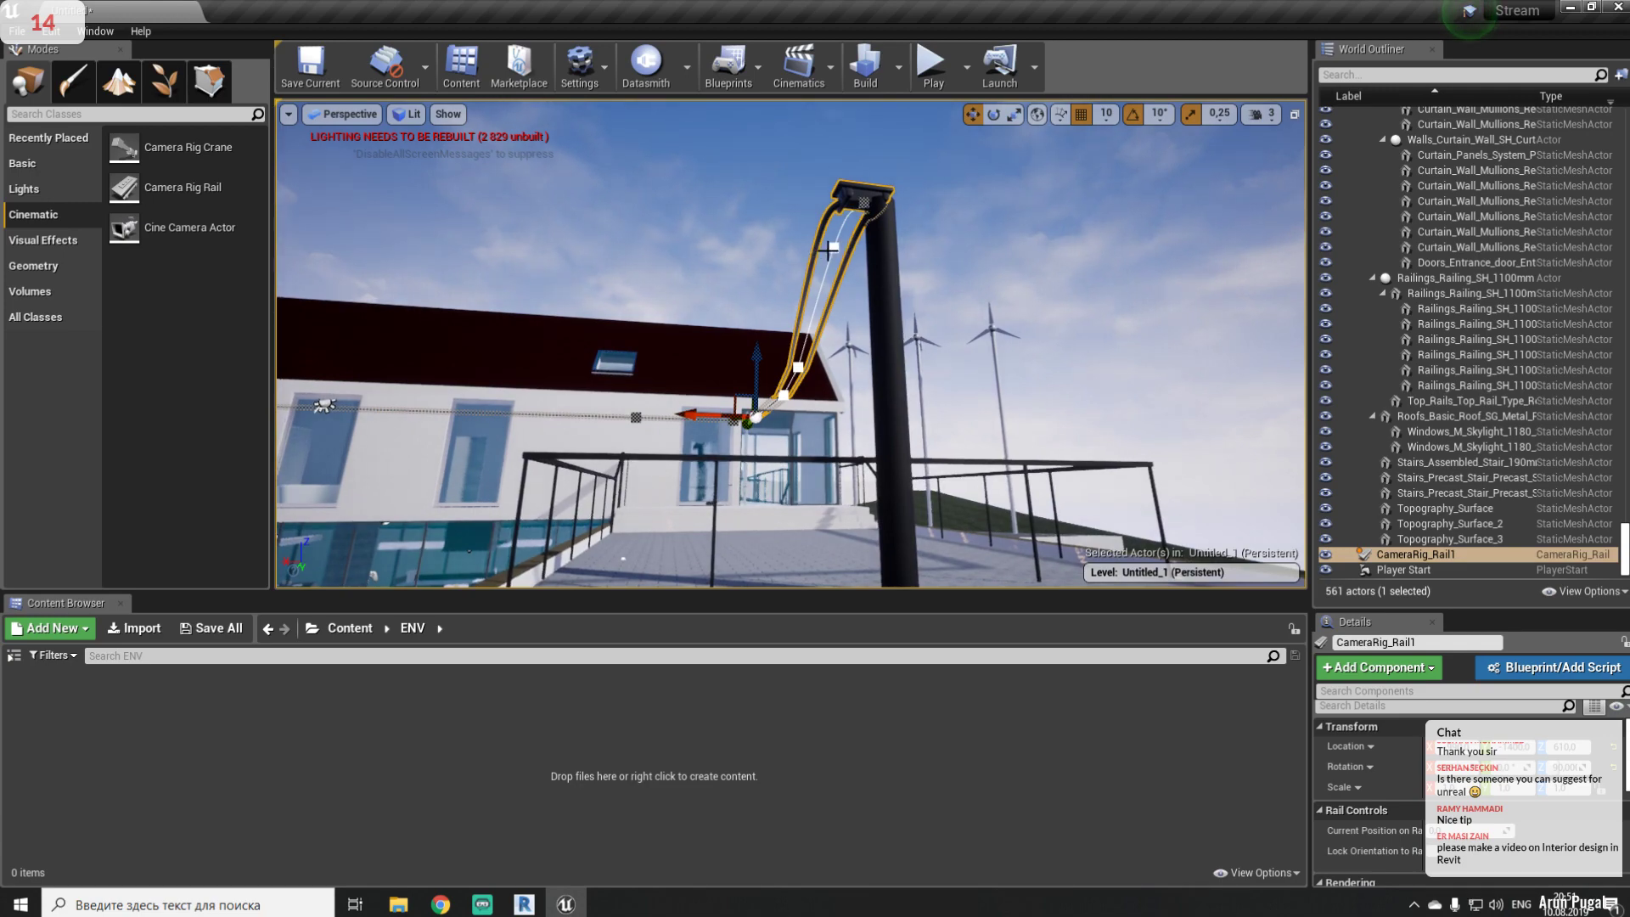
right_click_drag(709, 261, 703, 271)
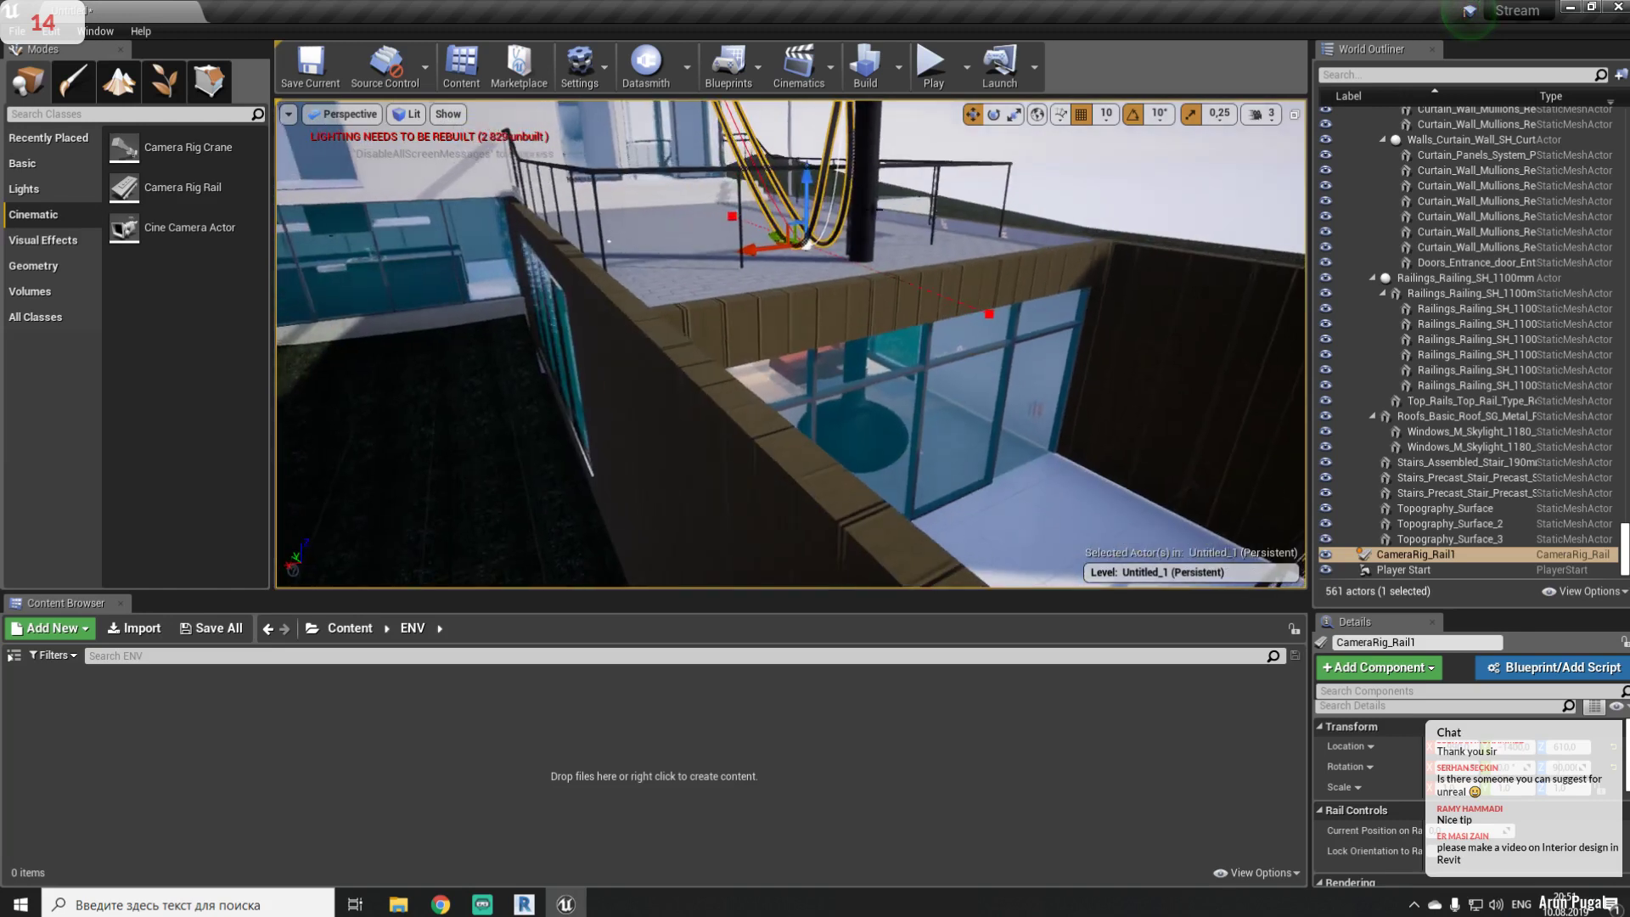
left_click_drag(798, 240, 782, 389)
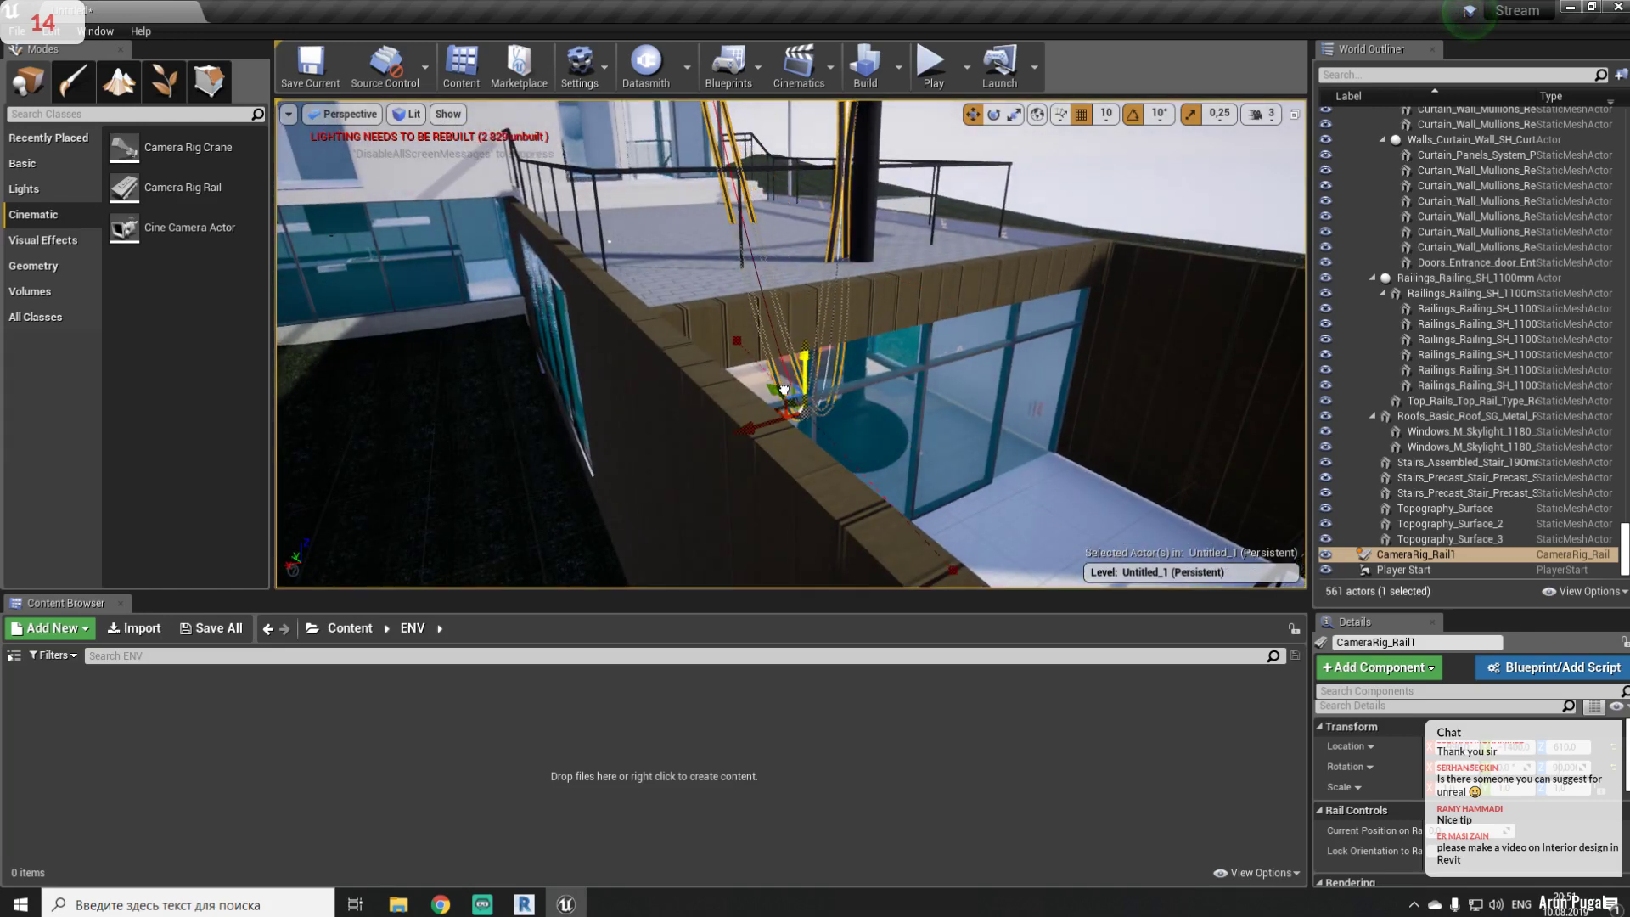
key("f")
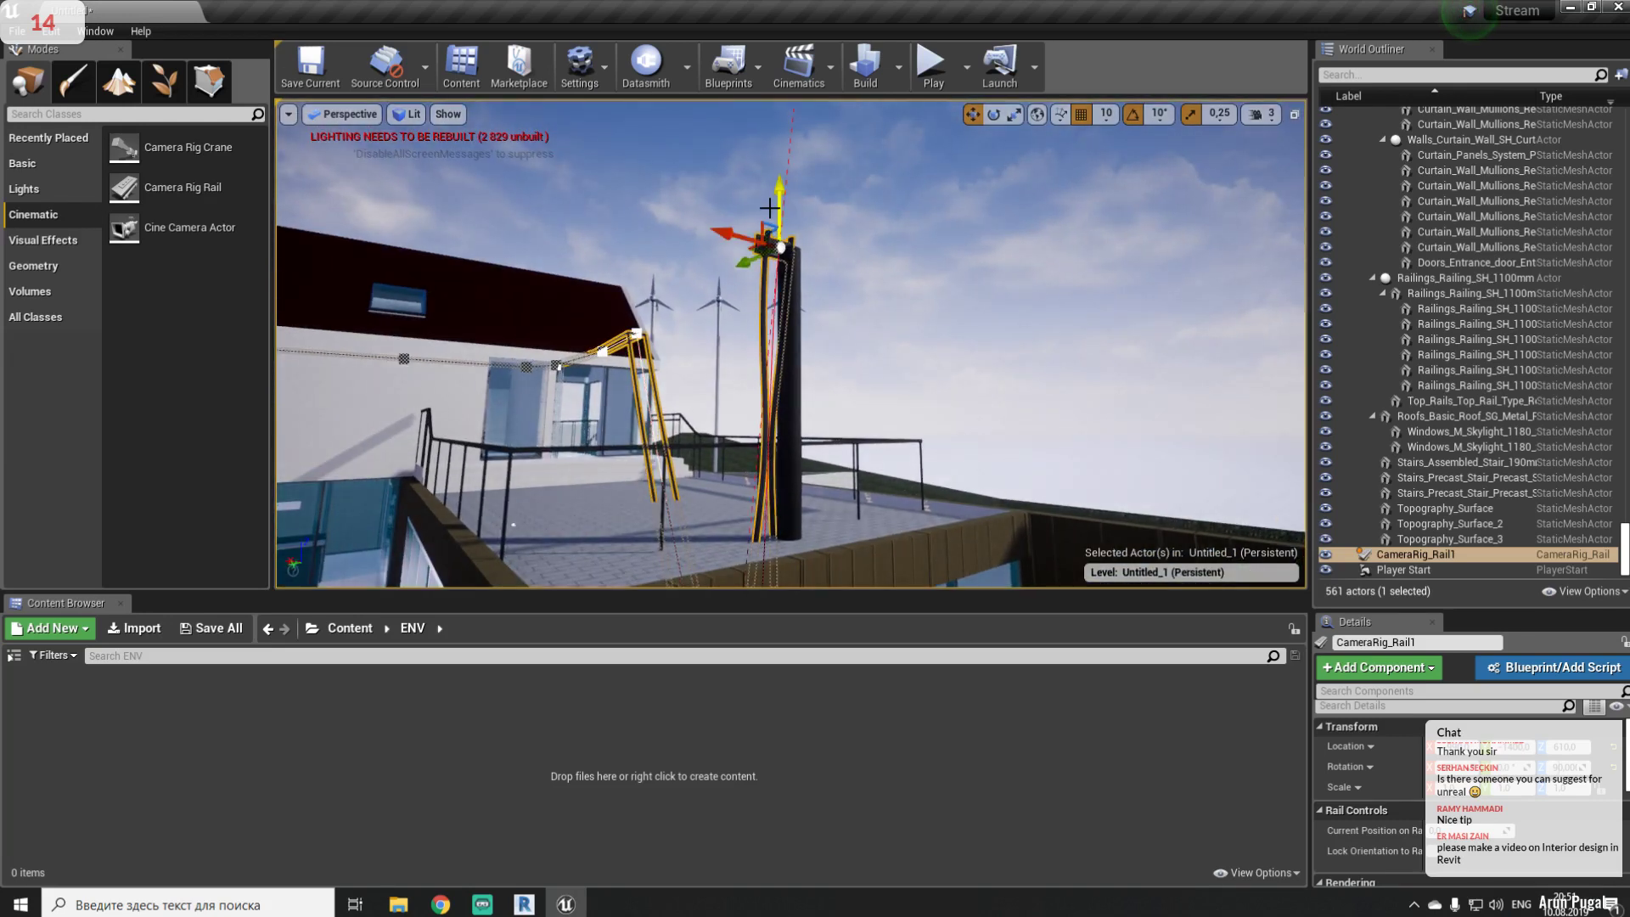
left_click_drag(776, 242, 776, 551)
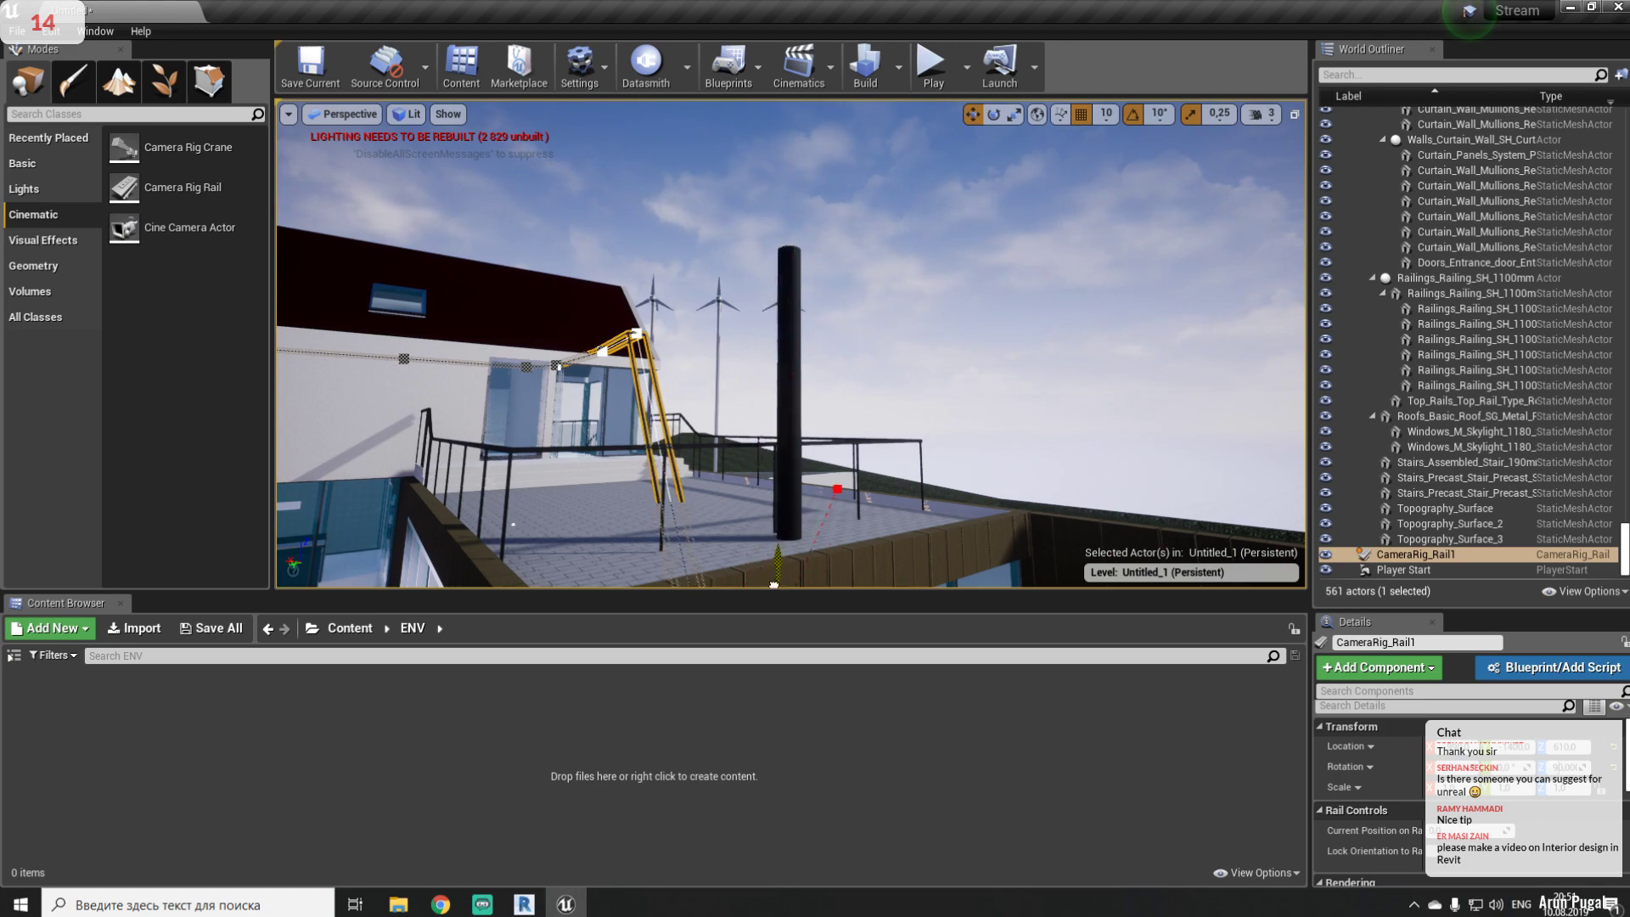
- Lower the camera rail's middle points between the terrace room and the stairs, one by one, to the height of the room below
key("f")
right_click_drag(938, 262, 938, 262)
key("d")
left_click_drag(942, 262, 894, 323)
right_click_drag(943, 349, 974, 265)
left_click(854, 232)
left_click_drag(856, 191, 785, 465)
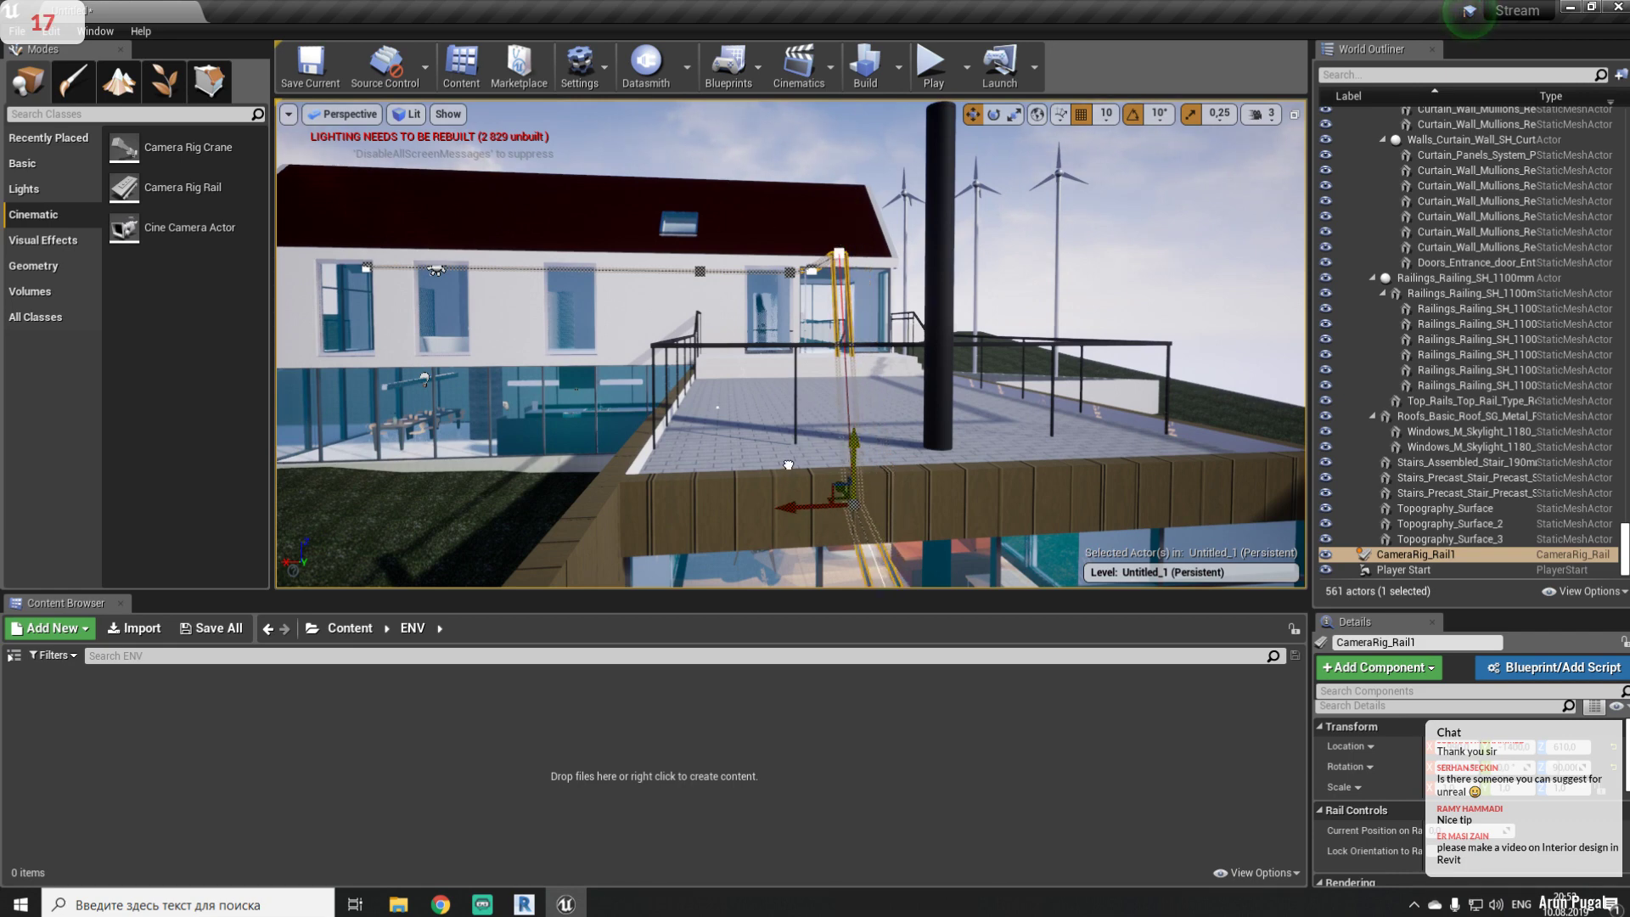
left_click(839, 253)
left_click_drag(829, 224, 798, 416)
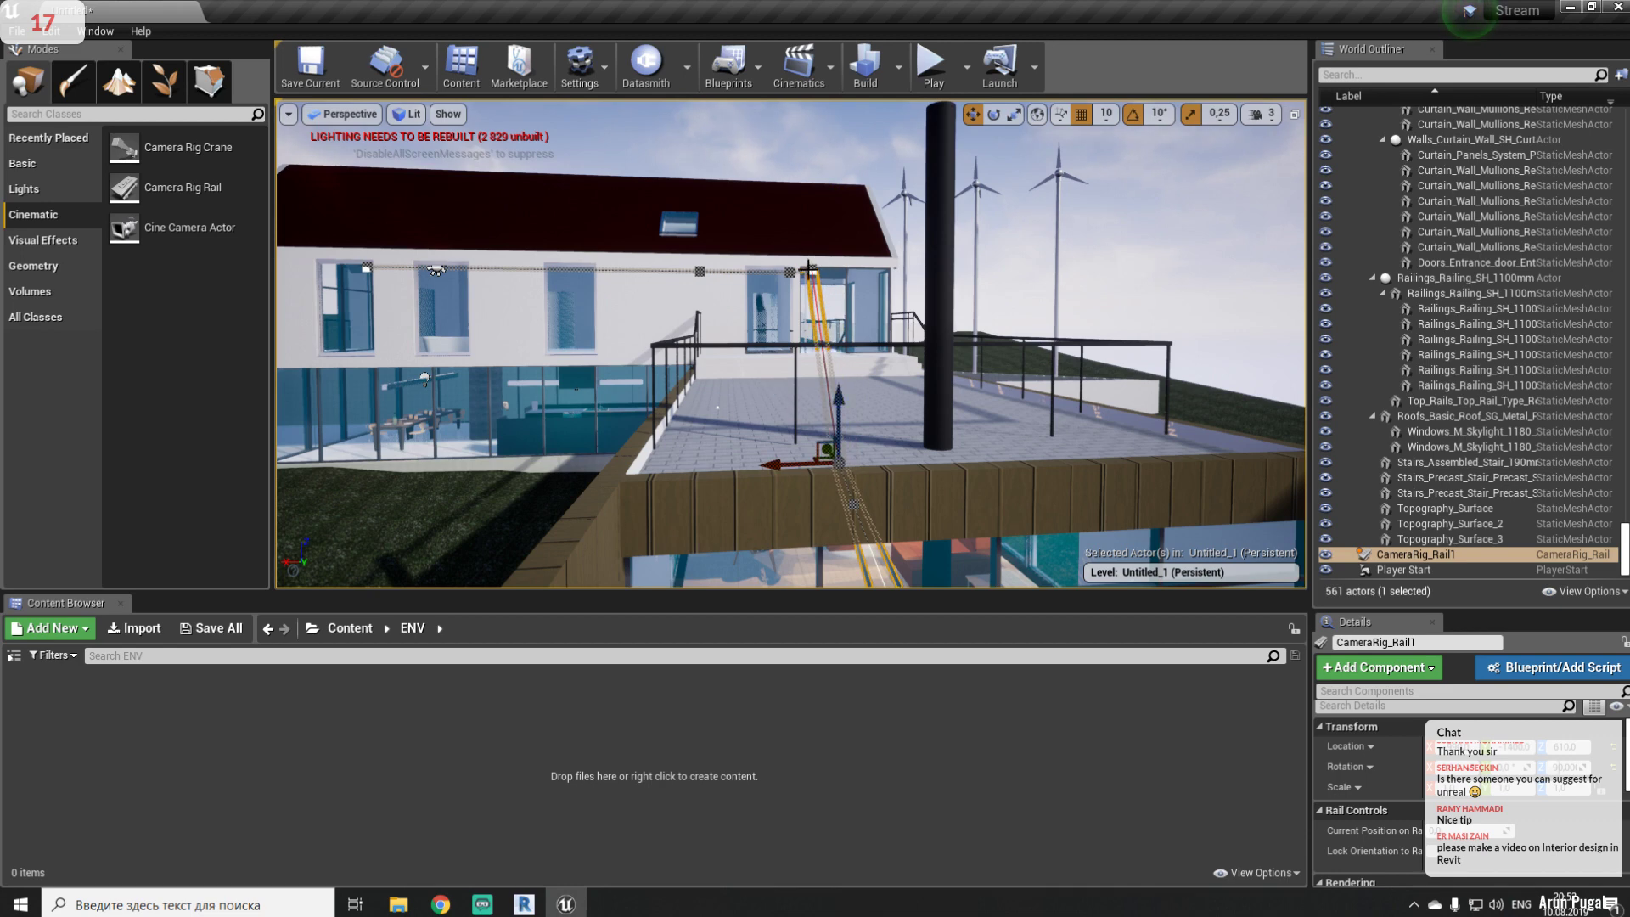
left_click(808, 268)
left_click_drag(810, 254, 793, 382)
- Lower the camera rail's corner point and both remaining corridor points to the lower floor
scroll(794, 276, "up", 1)
left_click(791, 272)
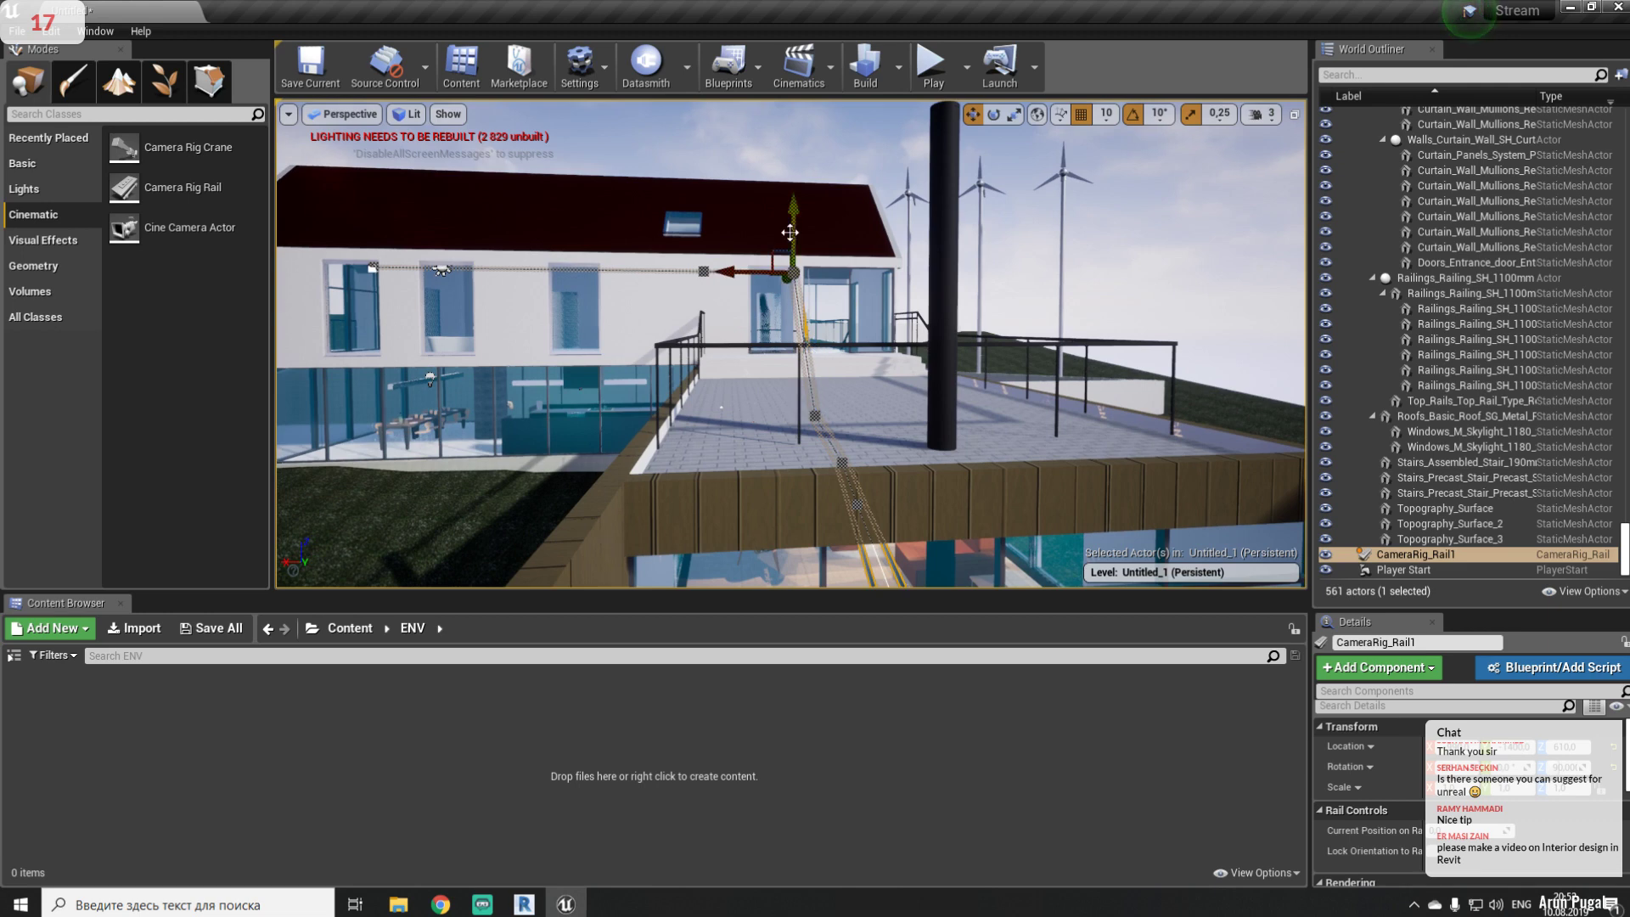
left_click_drag(790, 229, 778, 345)
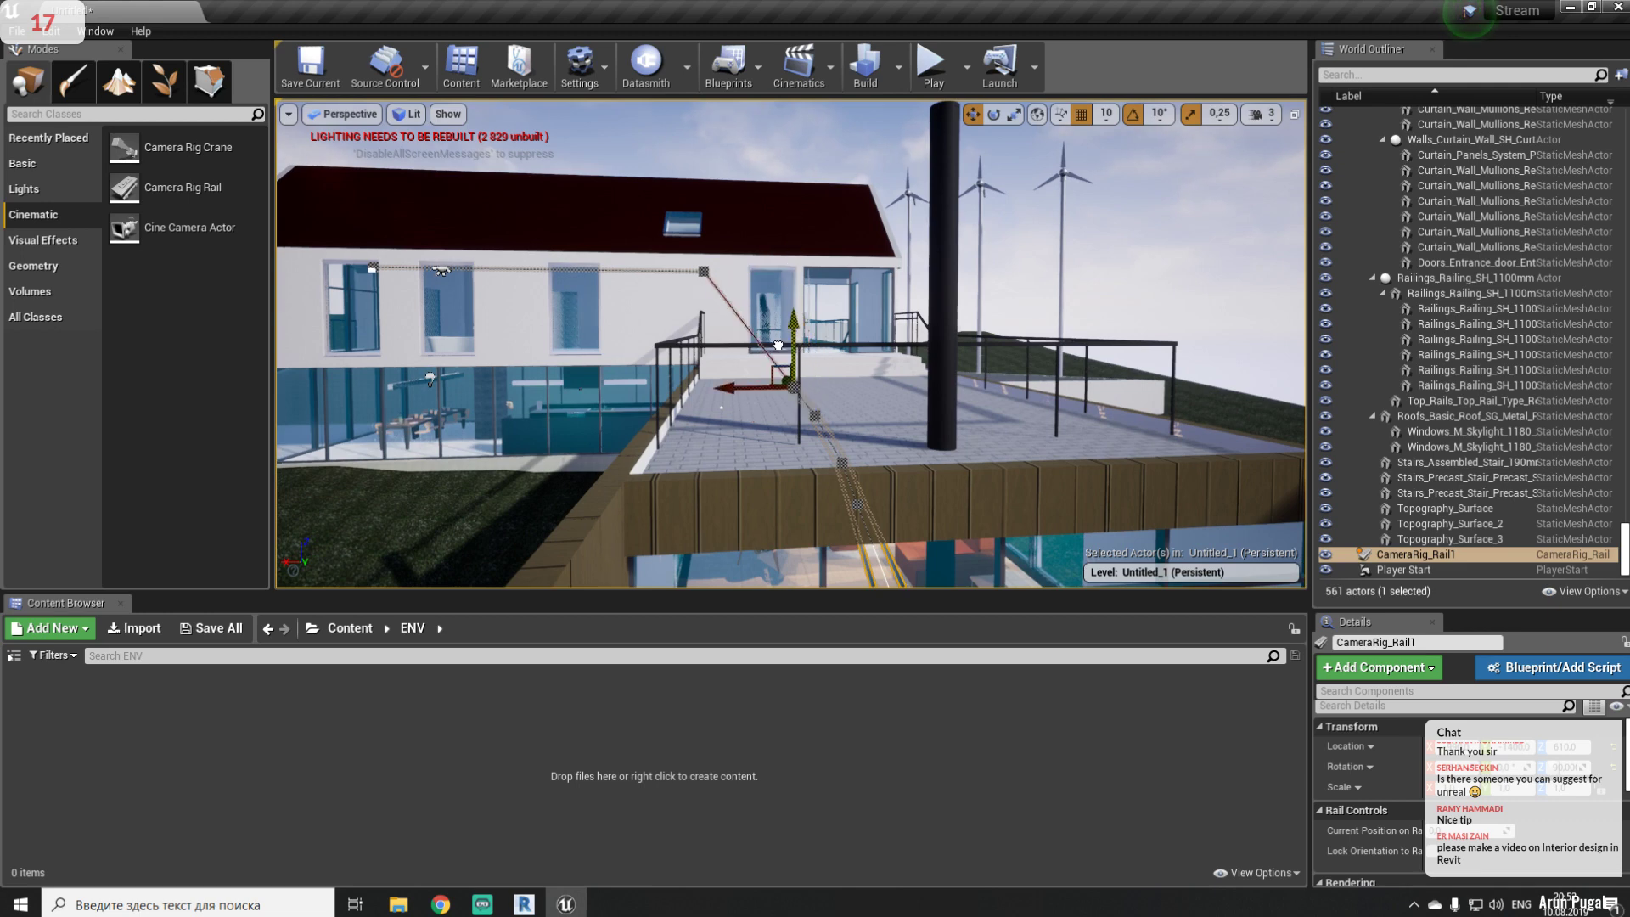
left_click(704, 272)
left_click_drag(707, 250, 681, 348)
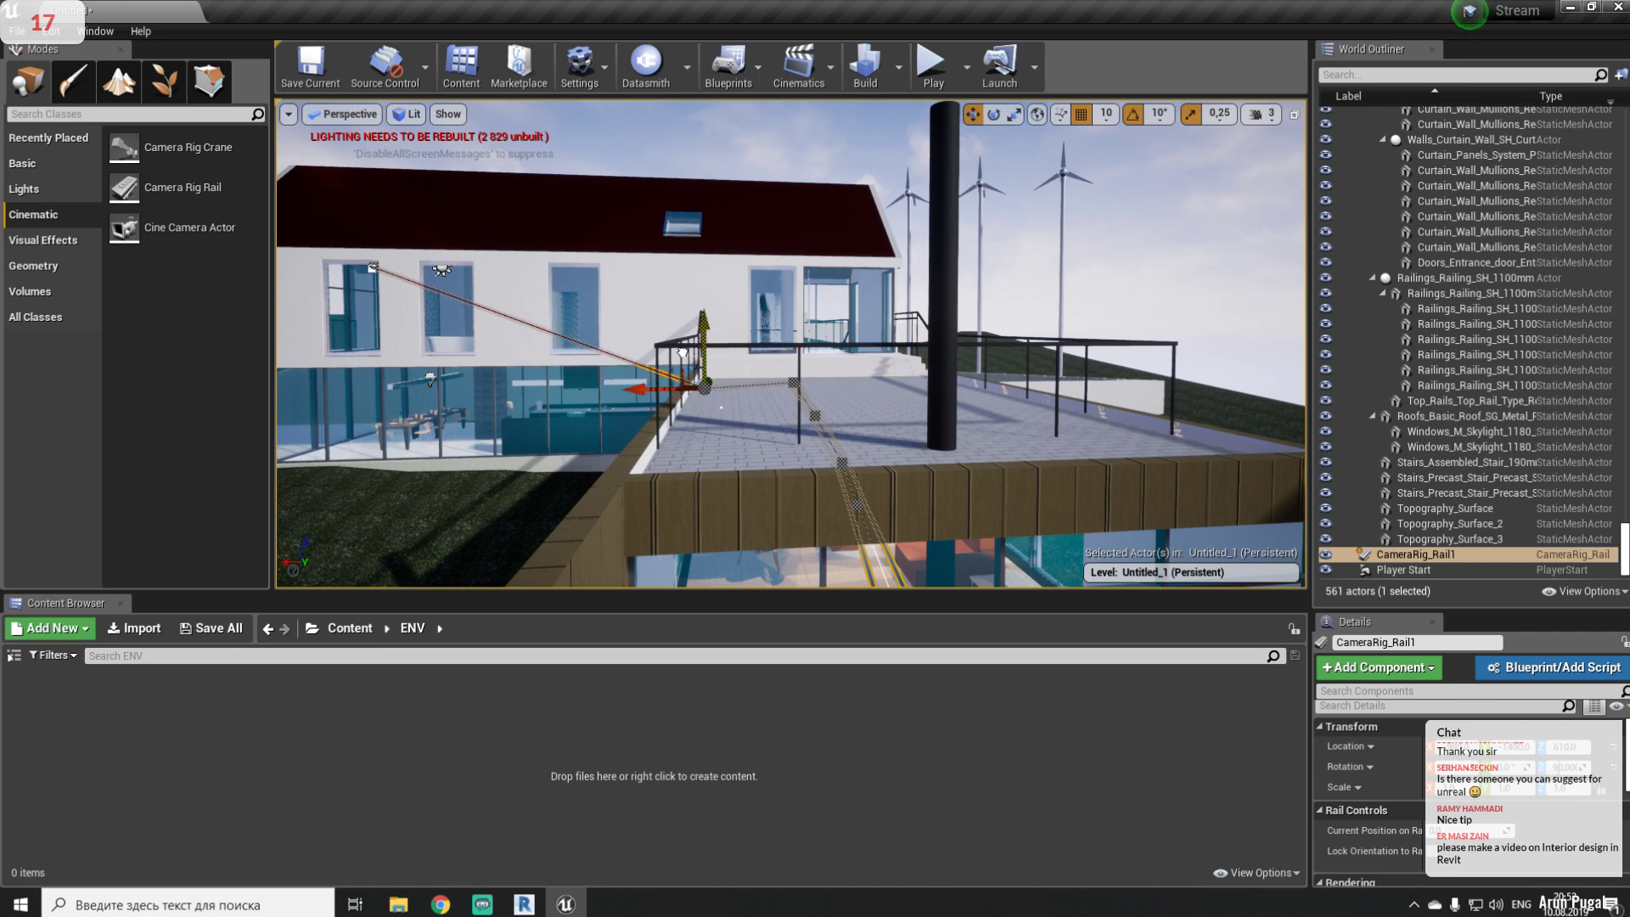
left_click(374, 266)
left_click_drag(370, 227, 364, 374)
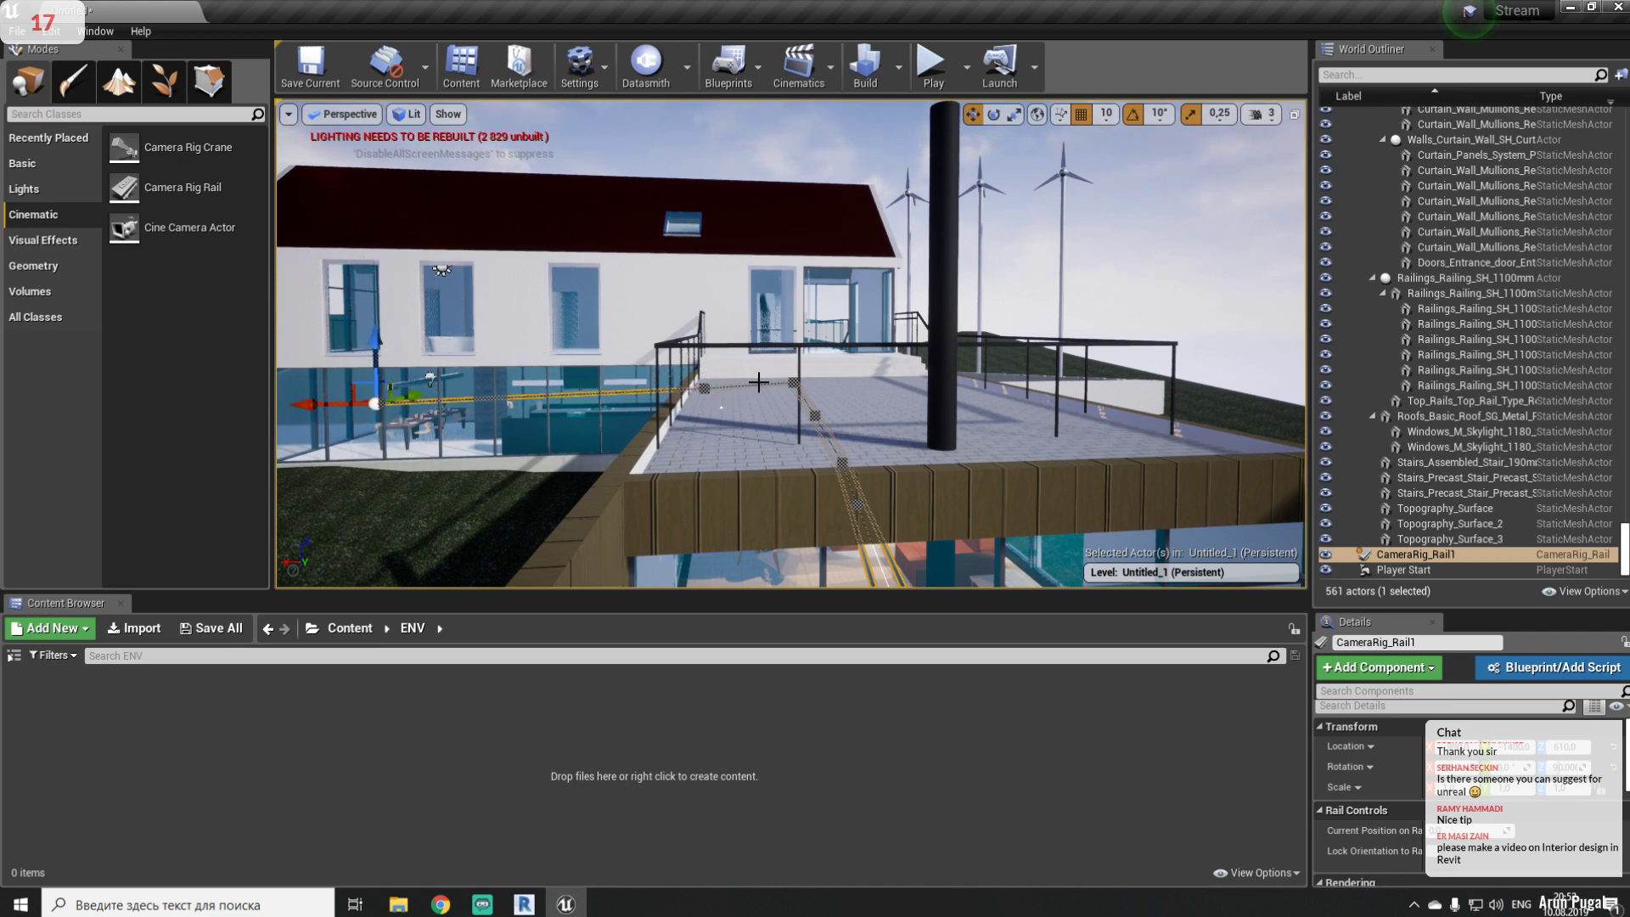
- Move the camera rail's start point out of the hanging black fireplace to just outside the glass wall
key("f")
key("w")
right_click_drag(789, 344, 857, 293)
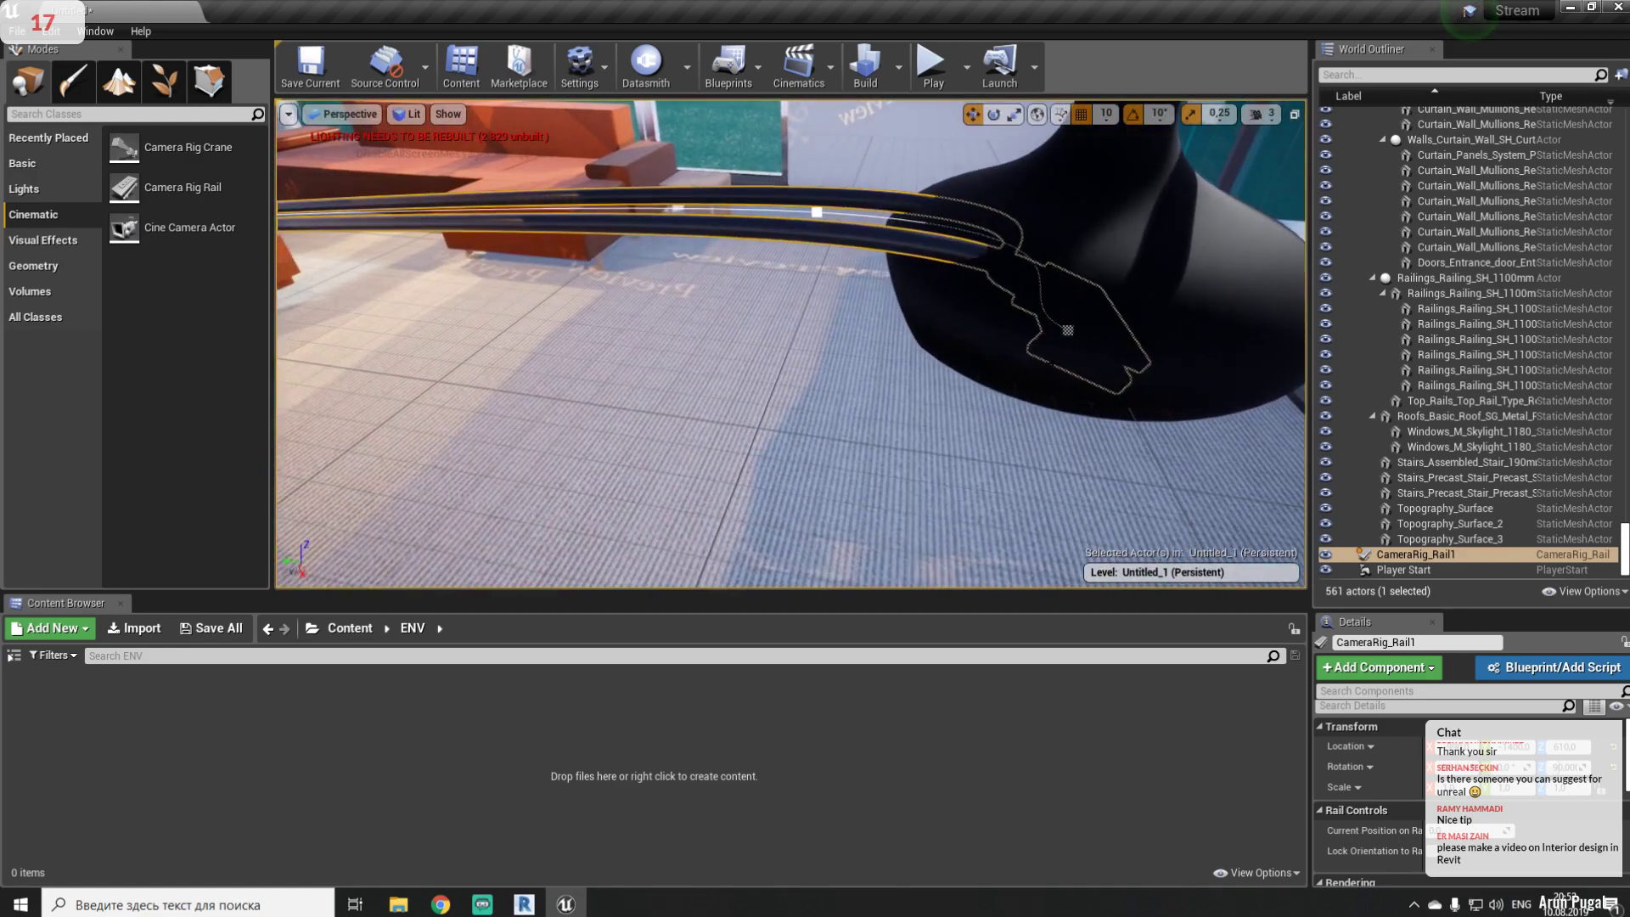
left_click(1066, 330)
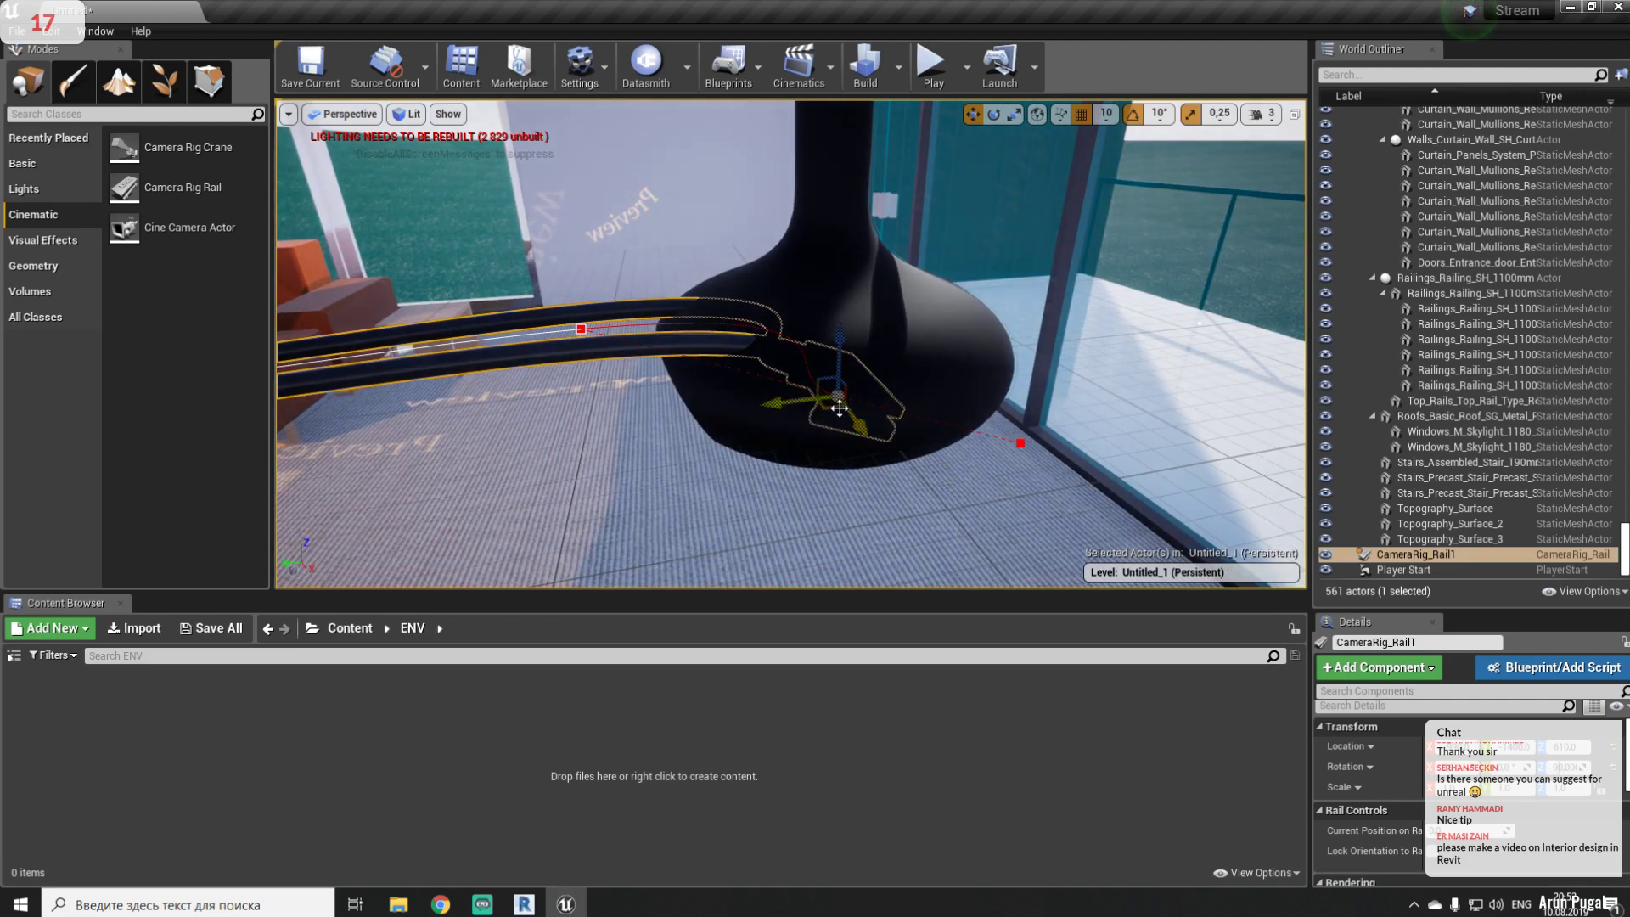
left_click_drag(829, 405, 1248, 327)
- Lower the camera rail's start point and the neighbouring point in front of the fireplace closer to the floor
left_click(579, 330)
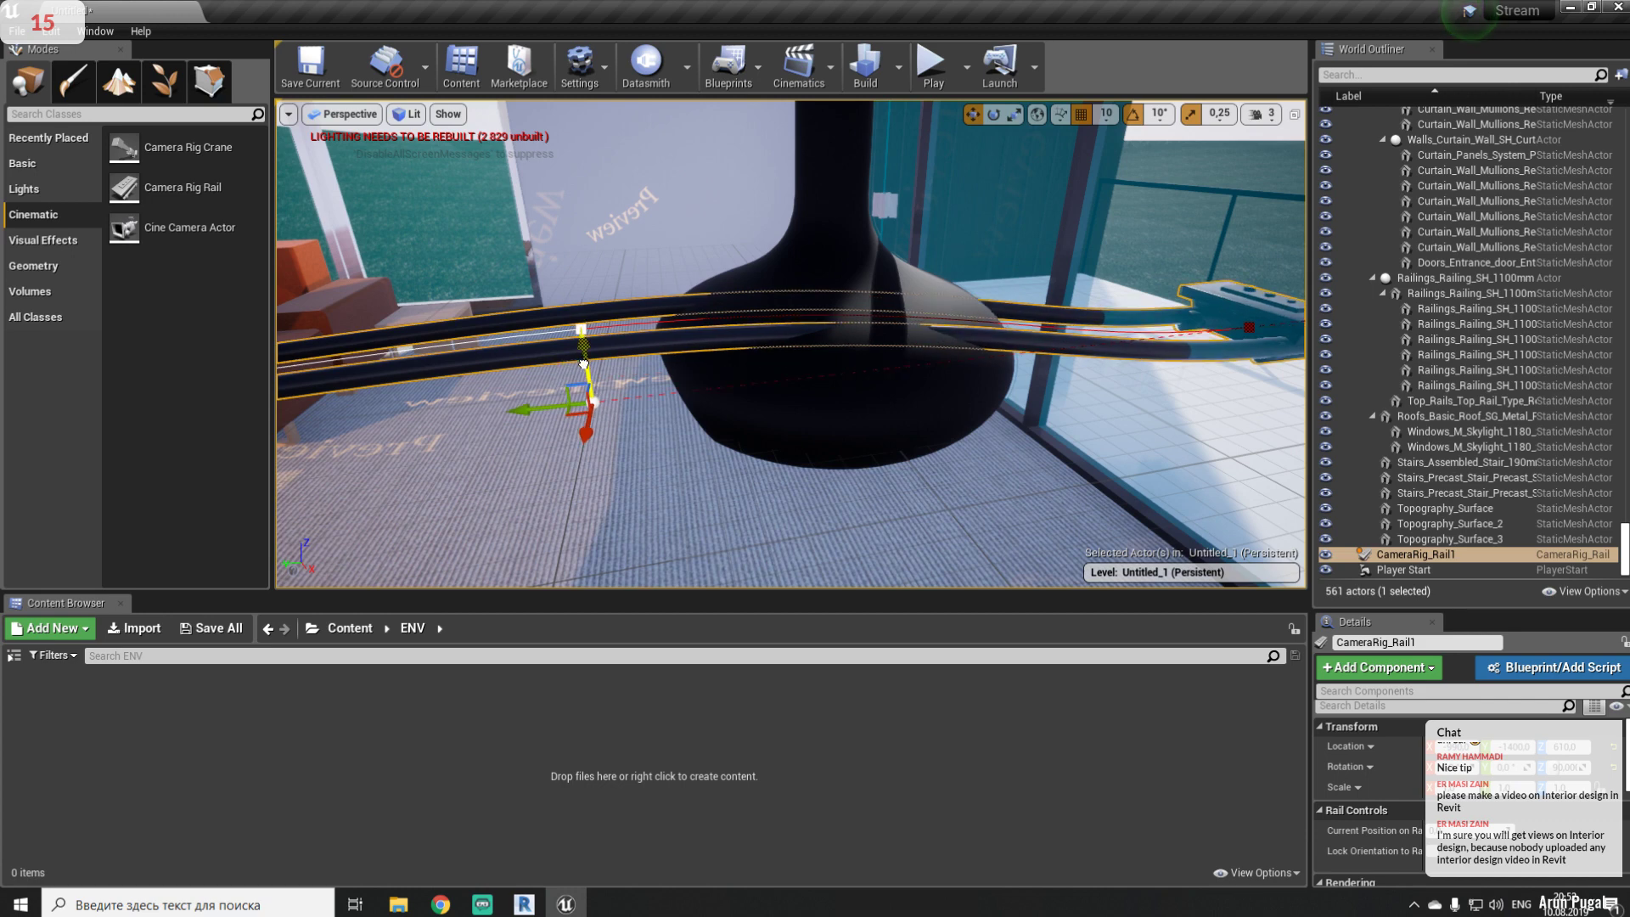
left_click(1249, 329)
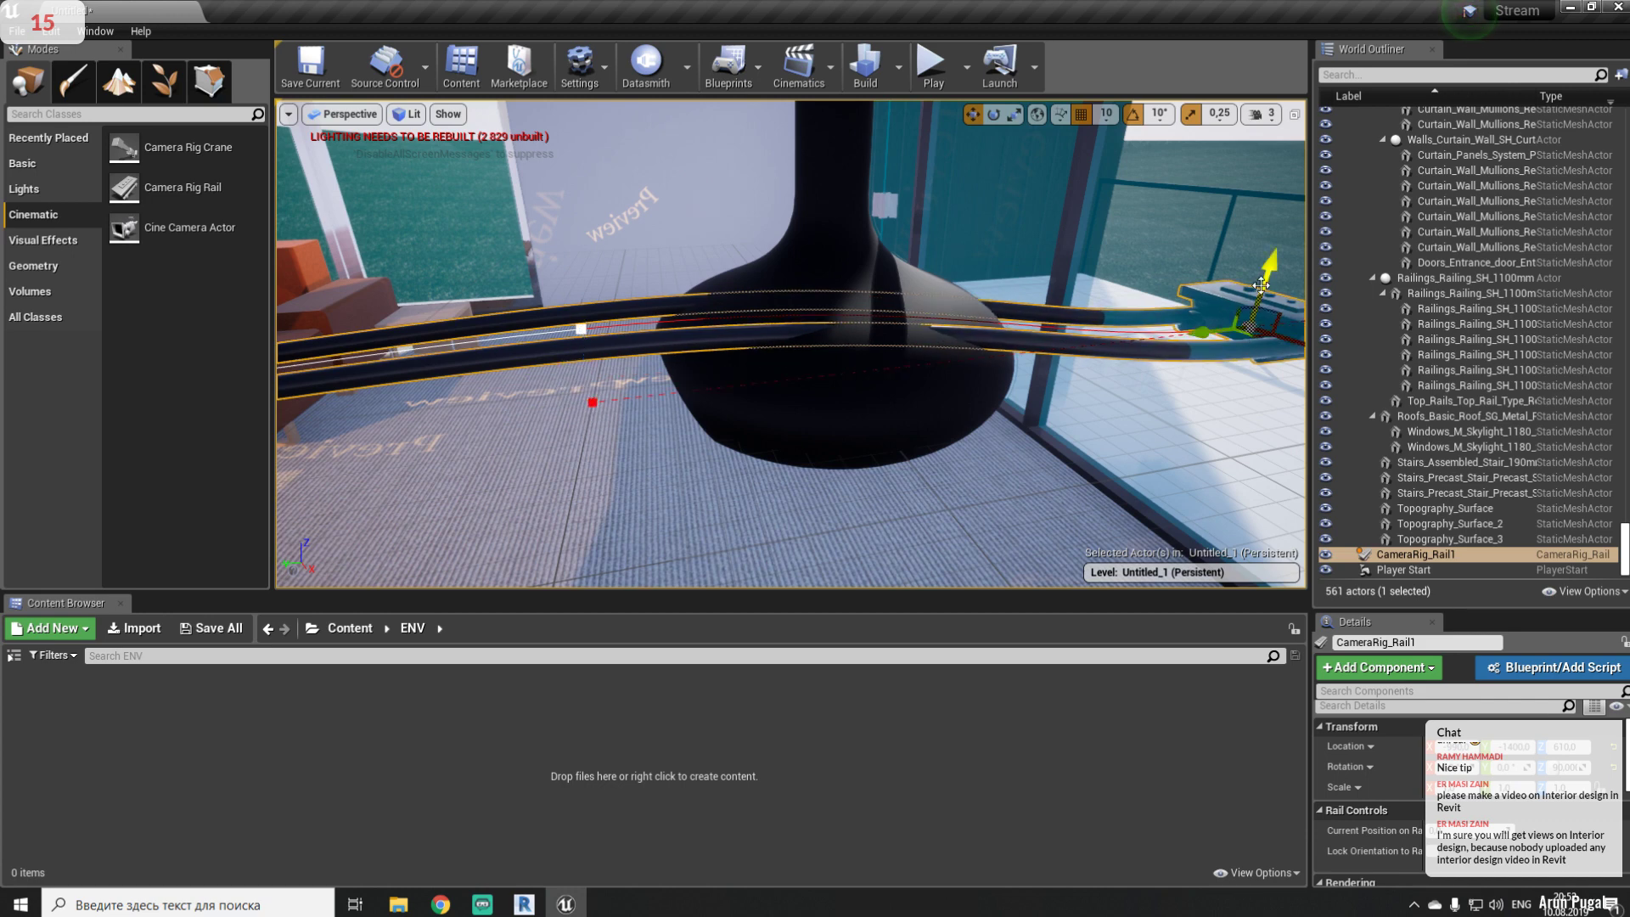
left_click_drag(1261, 285, 1252, 328)
left_click(582, 329)
left_click_drag(578, 293, 576, 392)
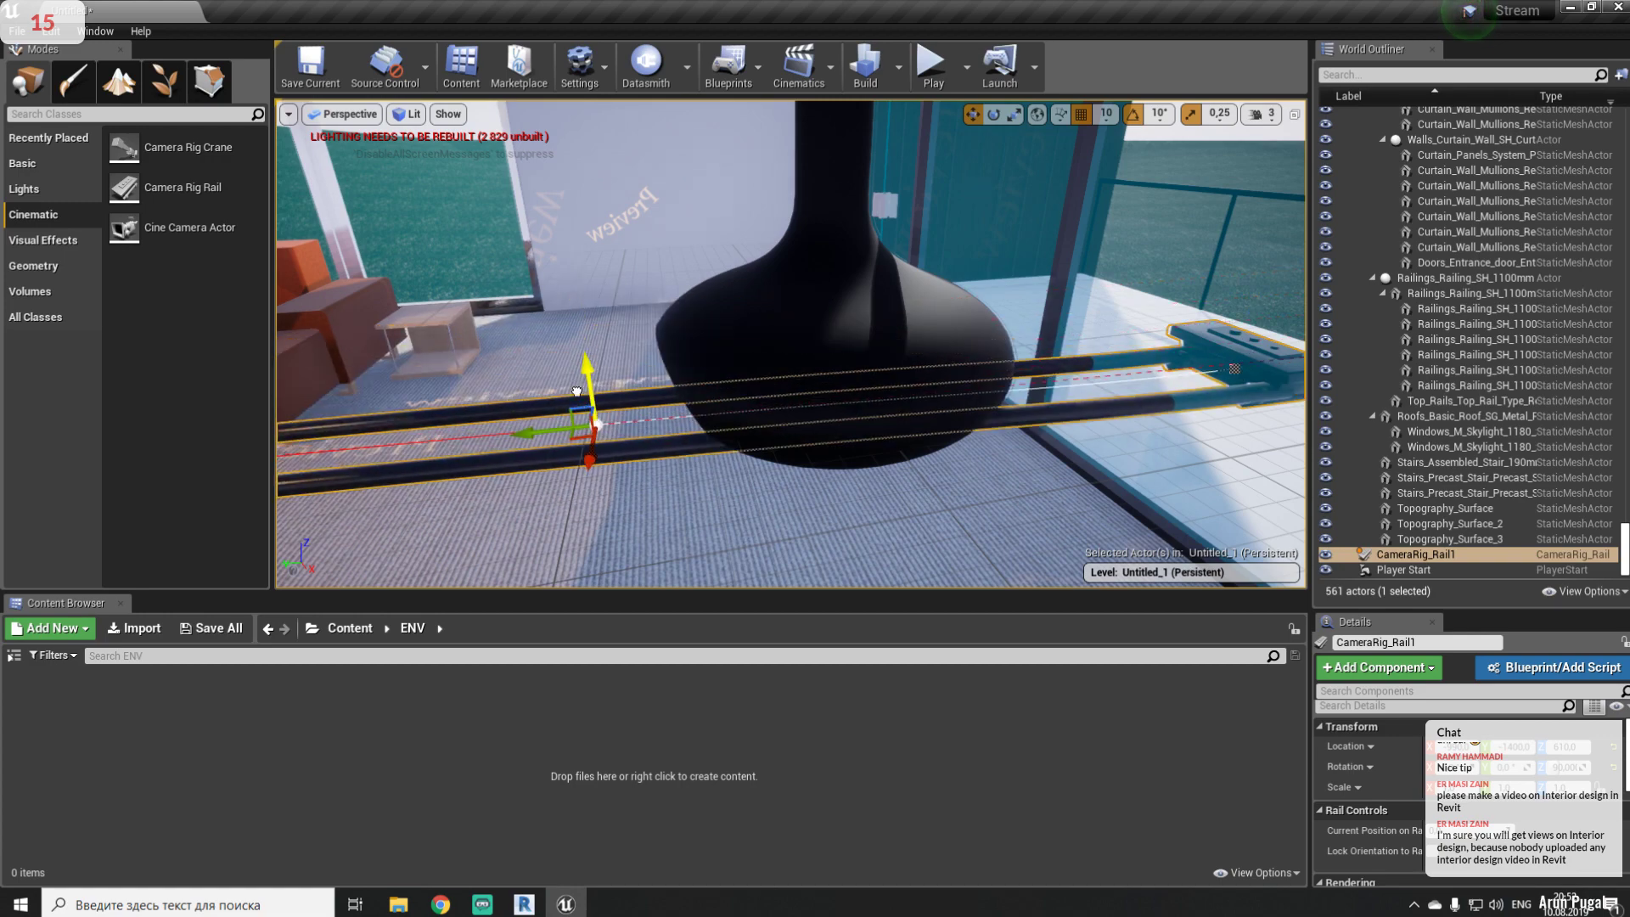
- Raise the camera rail point at the foot of the entrance steps and lower the point beyond it on the landing
right_click_drag(641, 316, 641, 316)
right_click_drag(782, 434, 782, 435)
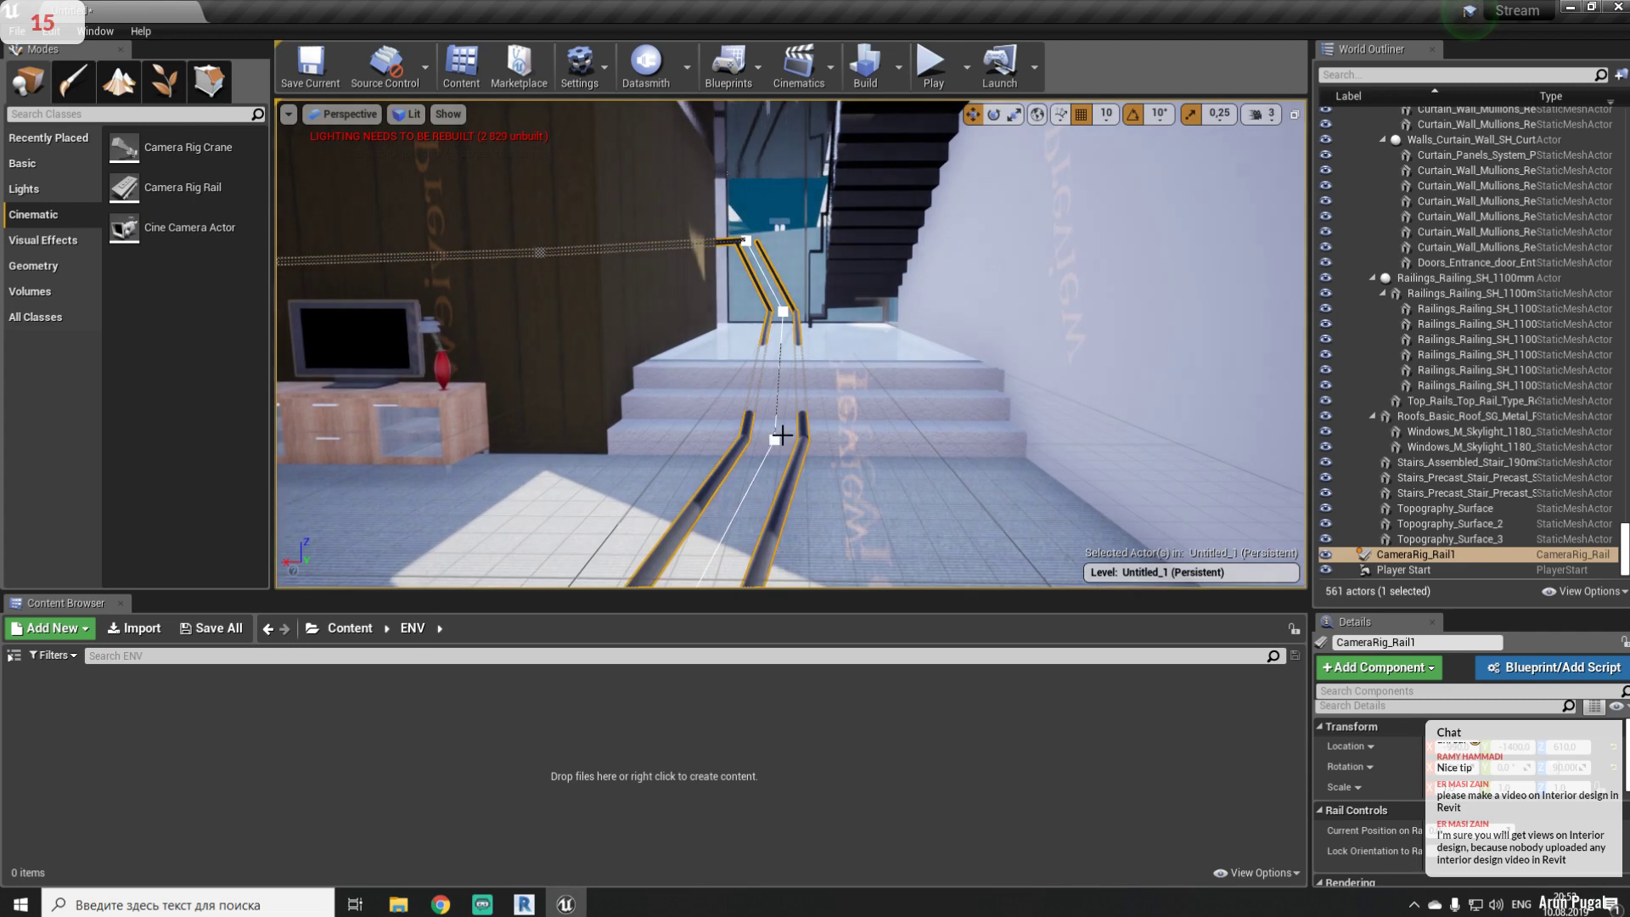
left_click_drag(778, 406, 774, 326)
right_click_drag(823, 277, 753, 328)
left_click(761, 271)
left_click_drag(762, 241, 737, 428)
- Lower the camera rail's corridor point and its end point beside the dining table closer to the floor
right_click_drag(737, 429, 711, 332)
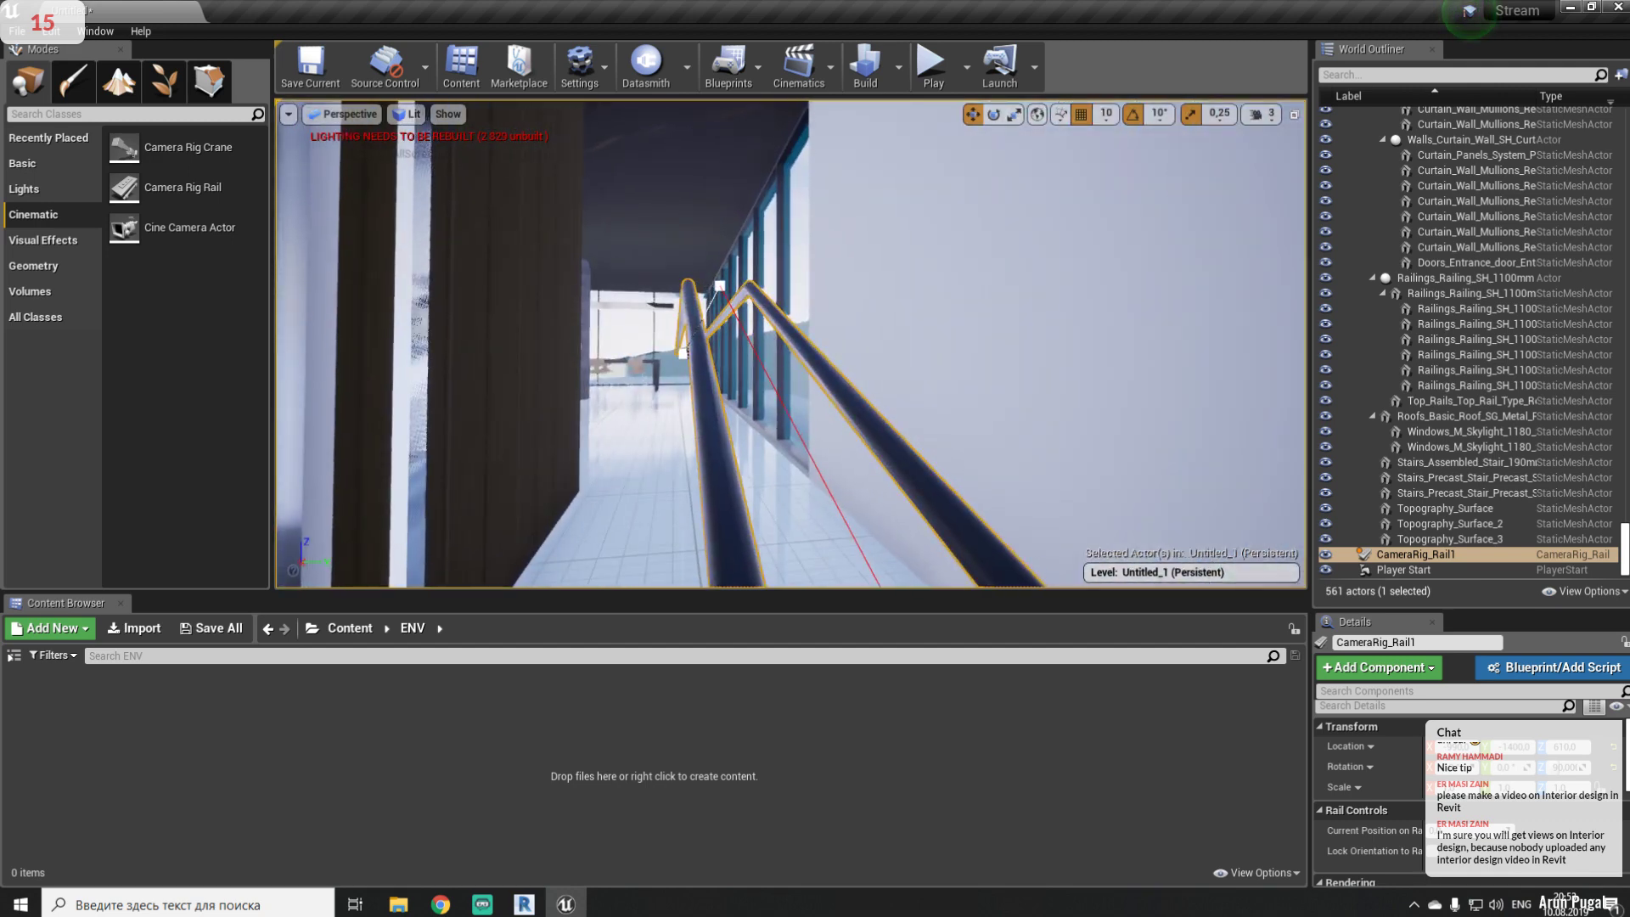
left_click_drag(722, 270, 705, 399)
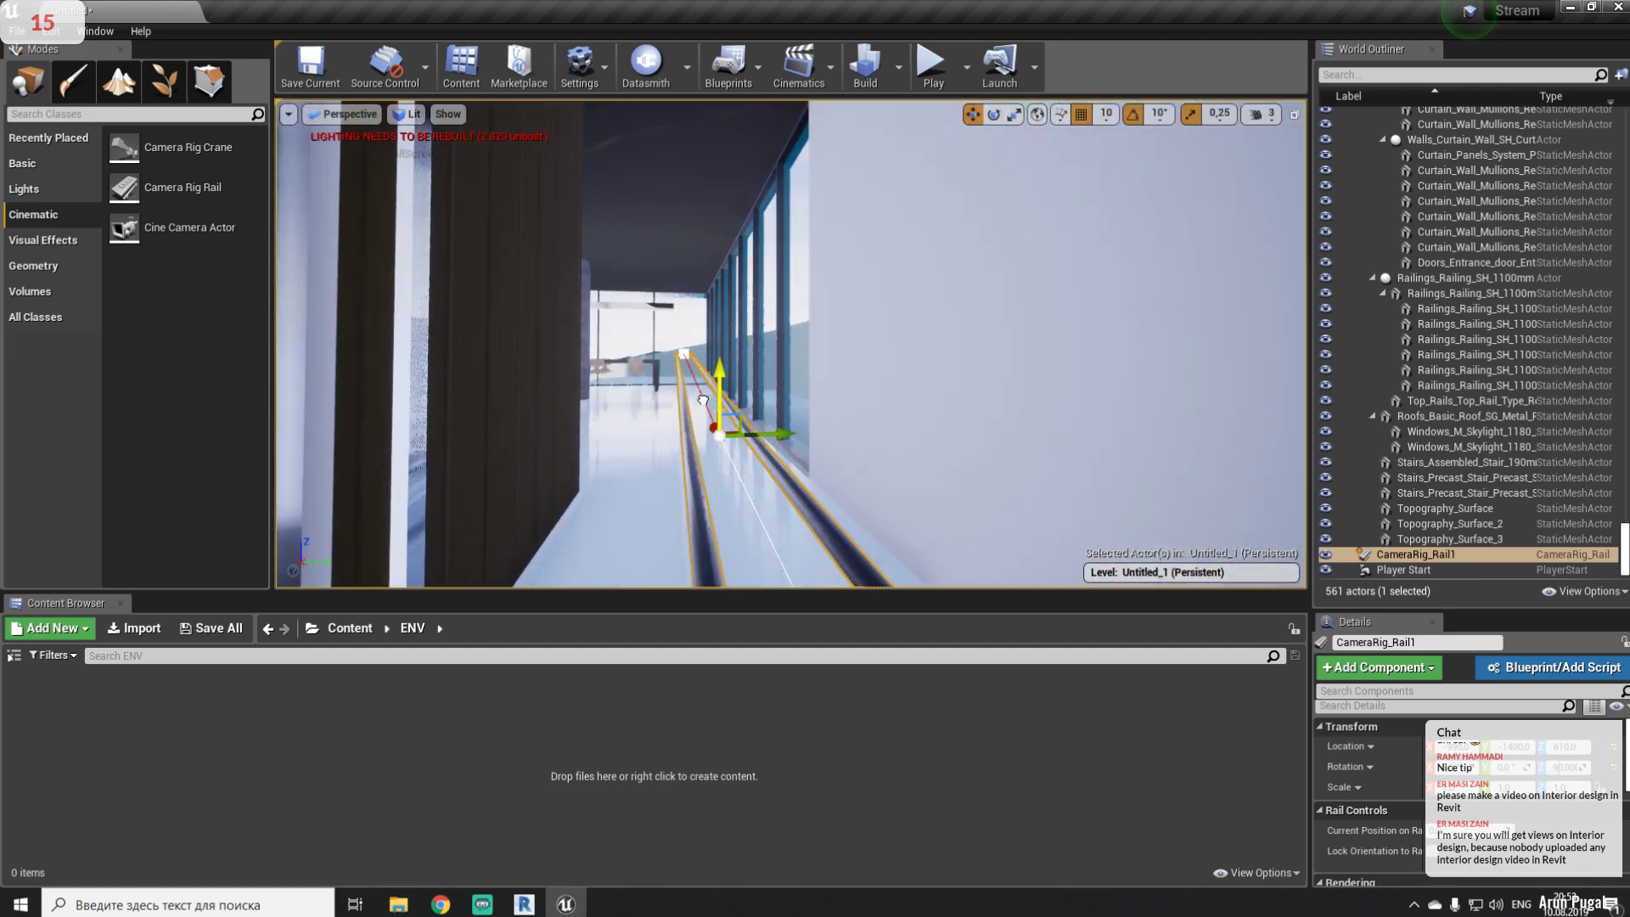
key("w")
right_click_drag(702, 315, 646, 312)
right_click_drag(834, 324, 834, 323)
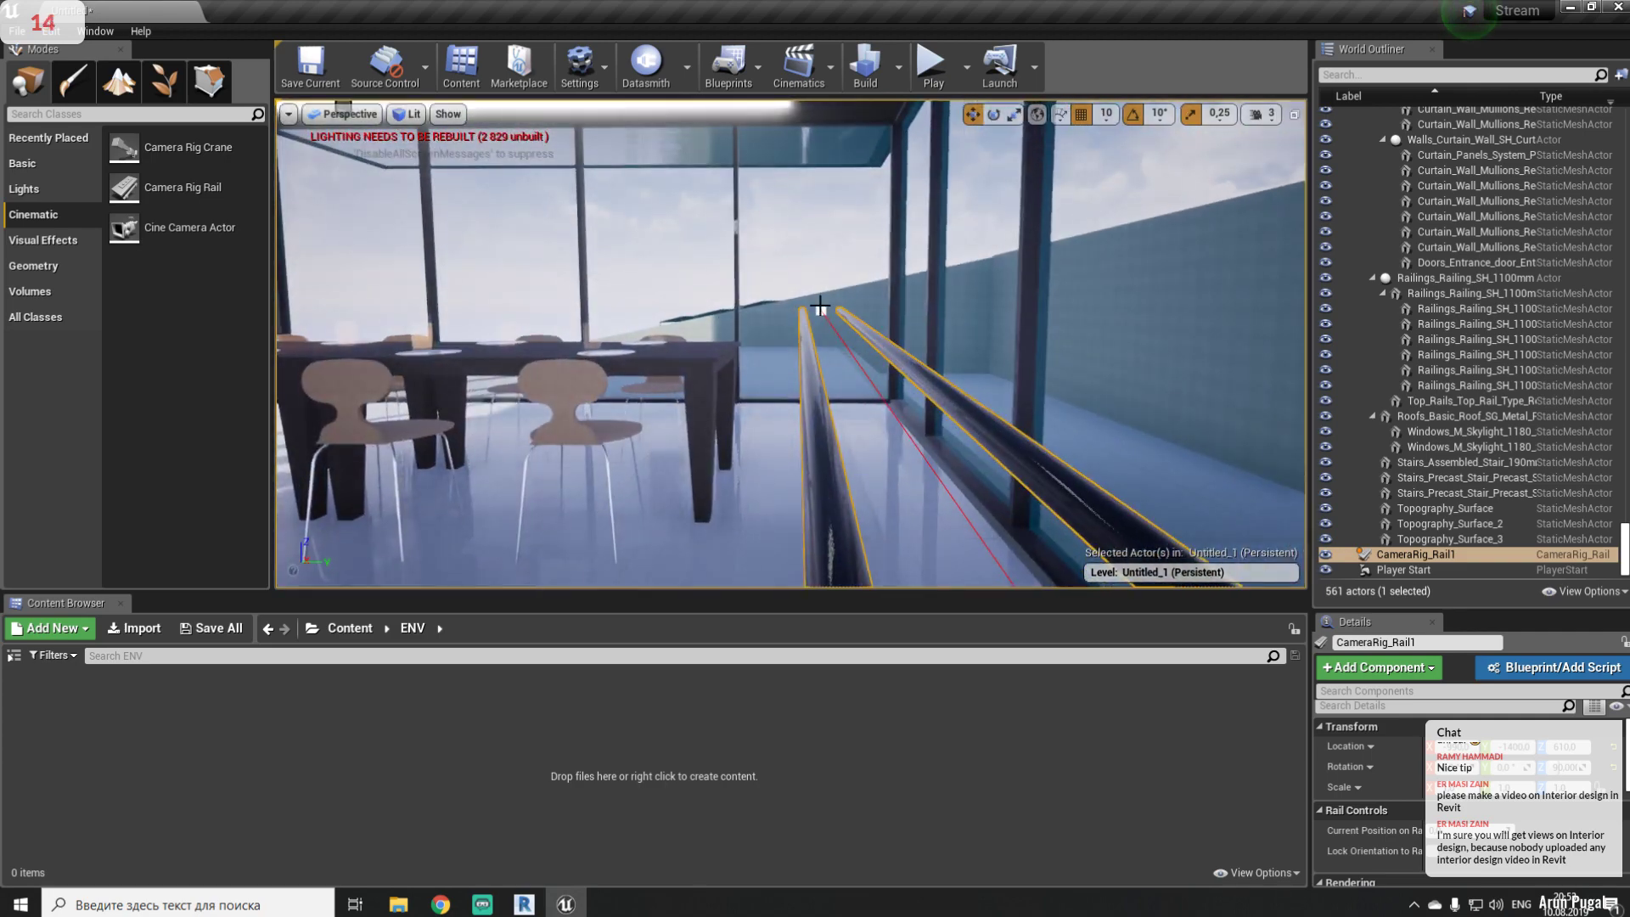
left_click_drag(817, 265, 800, 339)
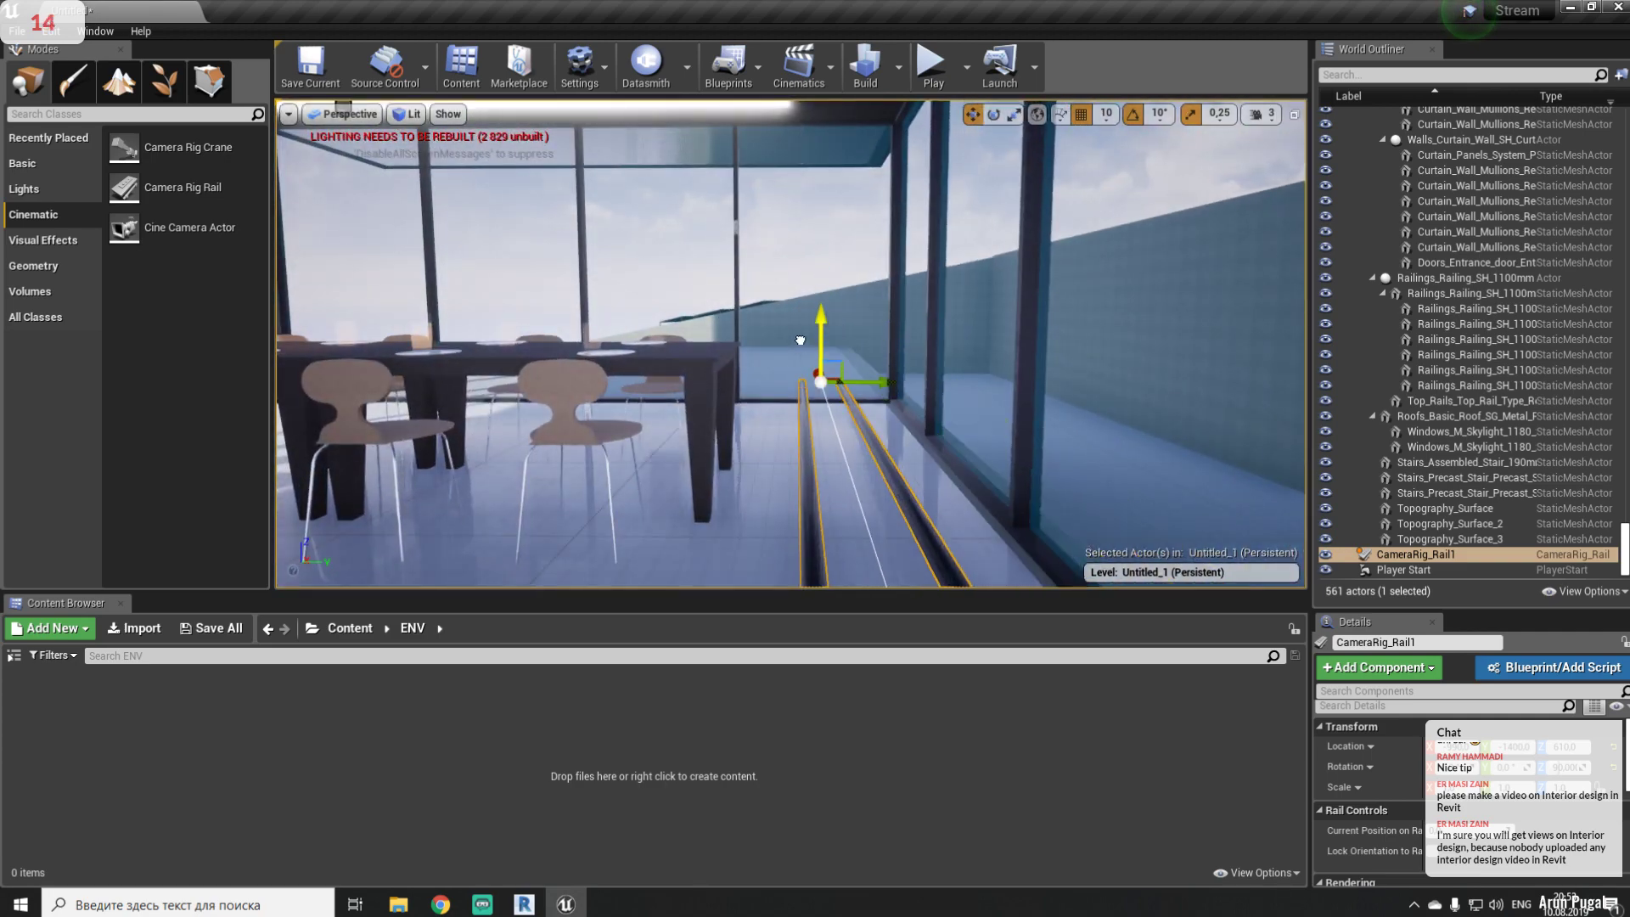
- Reposition the camera rail's end point near the glass corner and extend the rail around it along the glazed end wall behind the dining table
right_click_drag(798, 338, 881, 362)
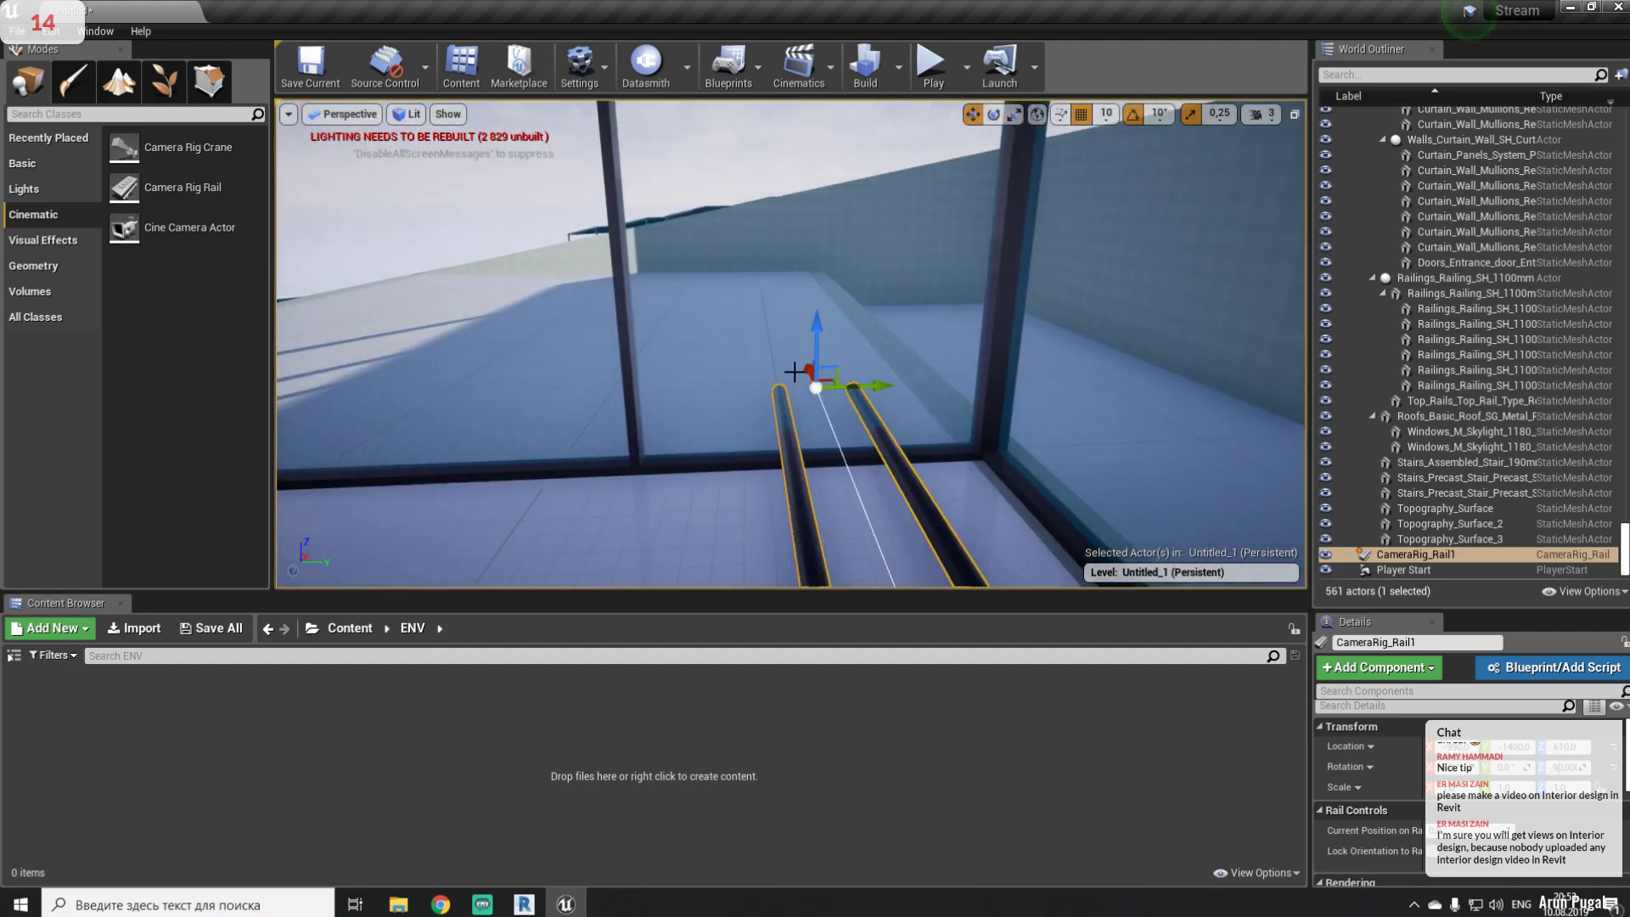
left_click_drag(804, 368, 862, 586)
right_click_drag(864, 446, 884, 425)
right_click_drag(983, 406, 932, 357)
left_click_drag(936, 388, 785, 174)
right_click_drag(785, 174, 809, 380)
left_click_drag(836, 429, 572, 164)
right_click_drag(571, 164, 985, 482)
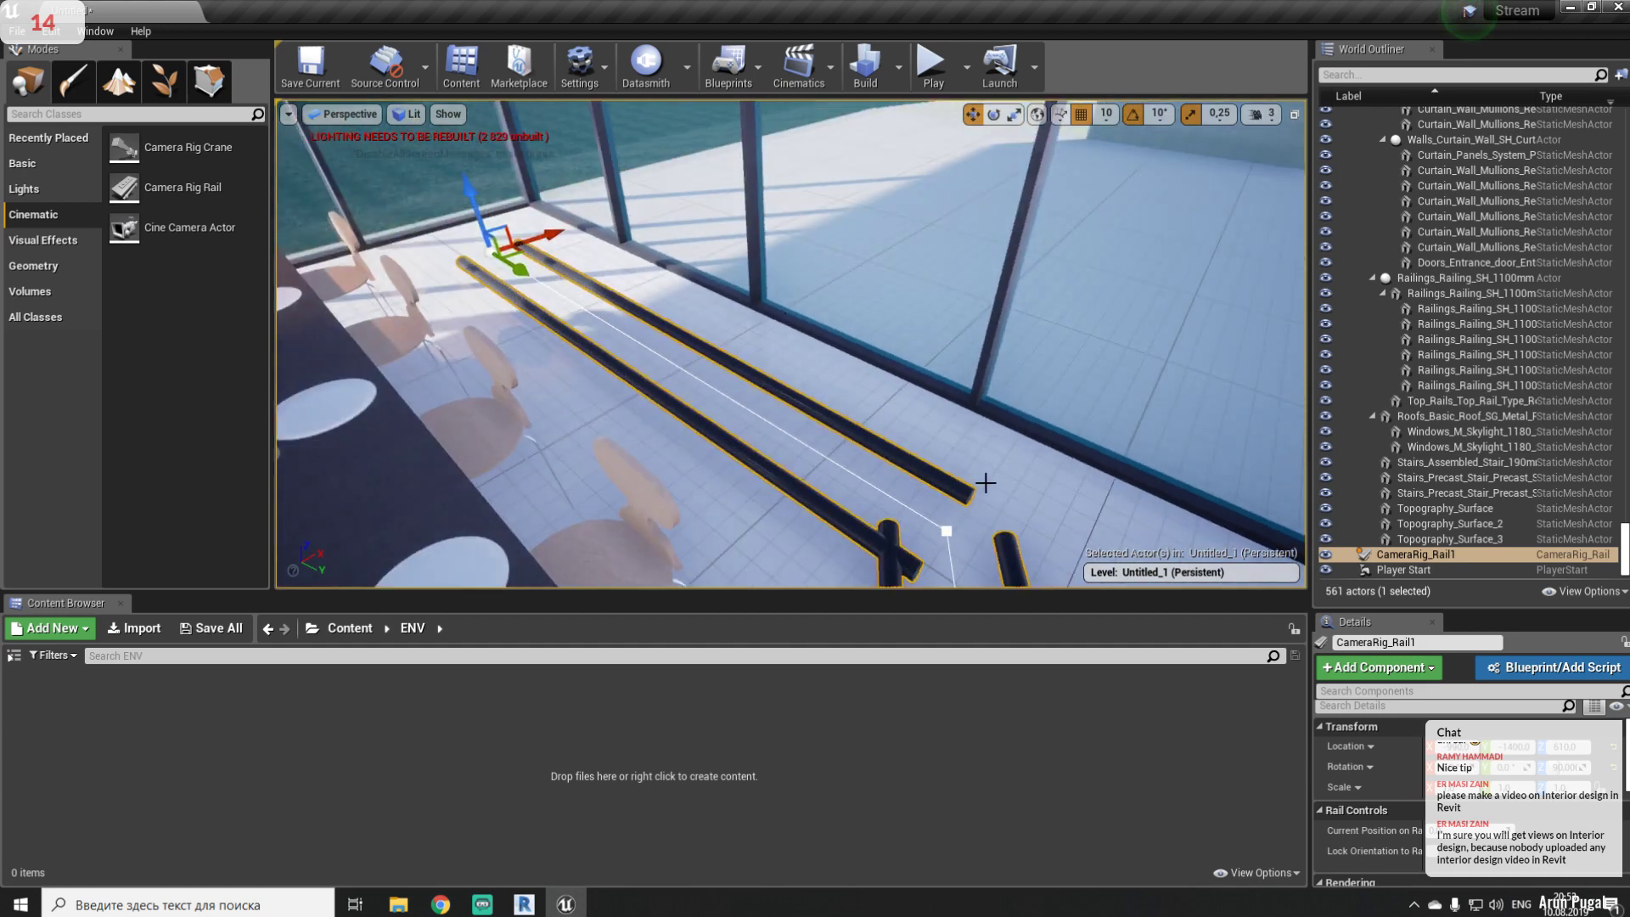
- Set the Z location to 1 for the Floors_Floor_Generic_150mm interior floor and the Floors_Floor_Concrete-Domestic exterior floor
left_click(987, 482)
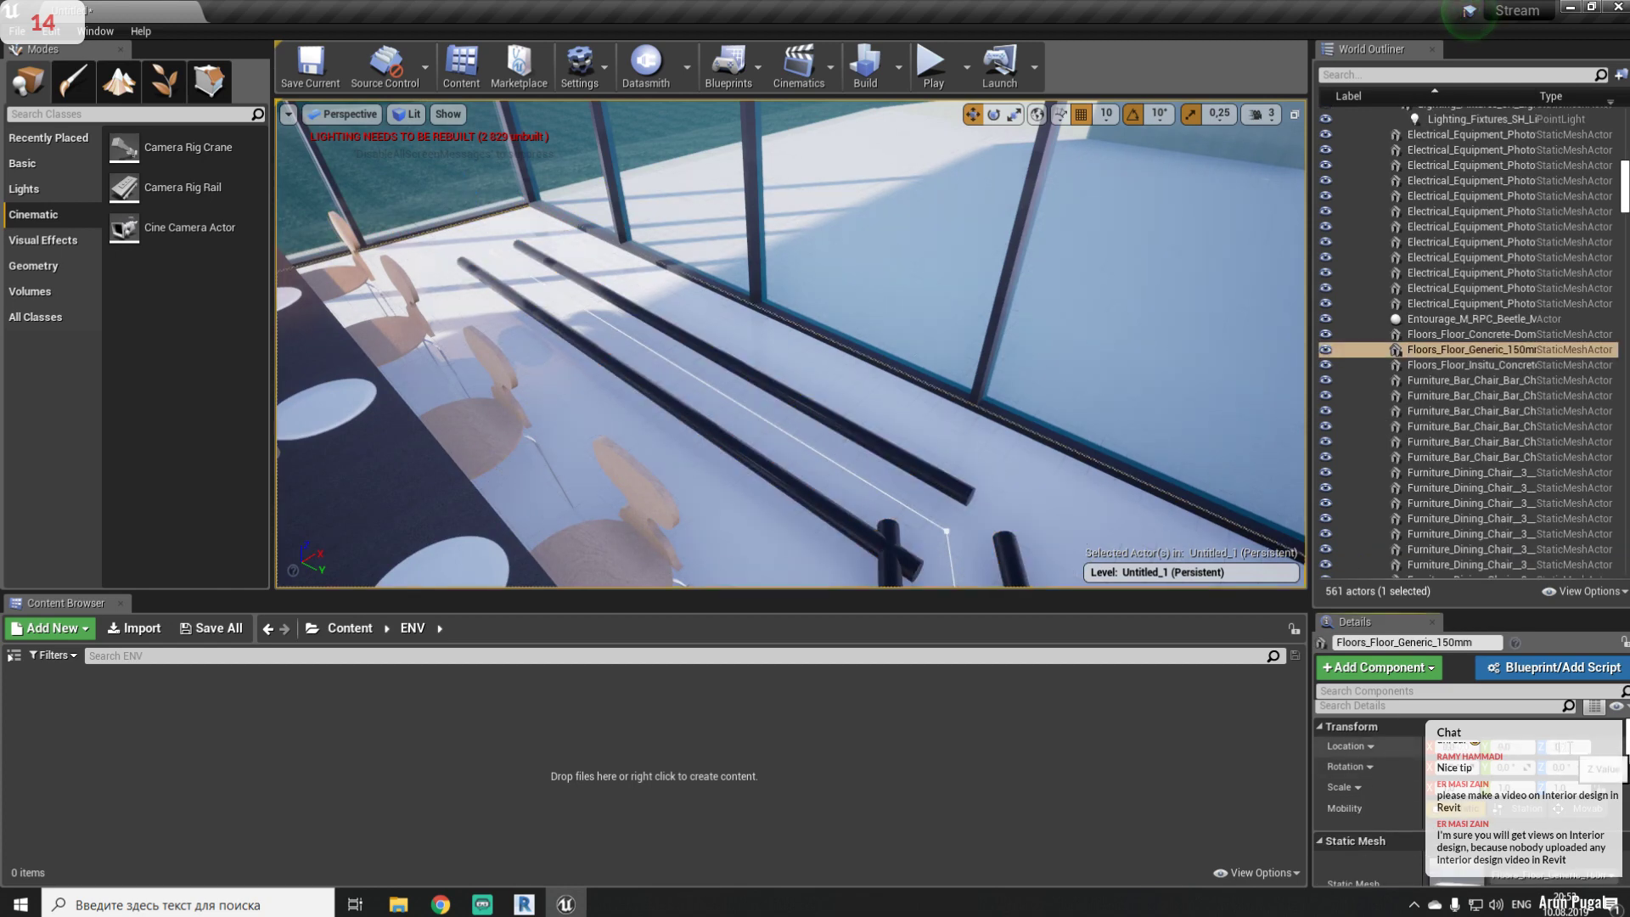
right_click_drag(789, 340, 849, 357)
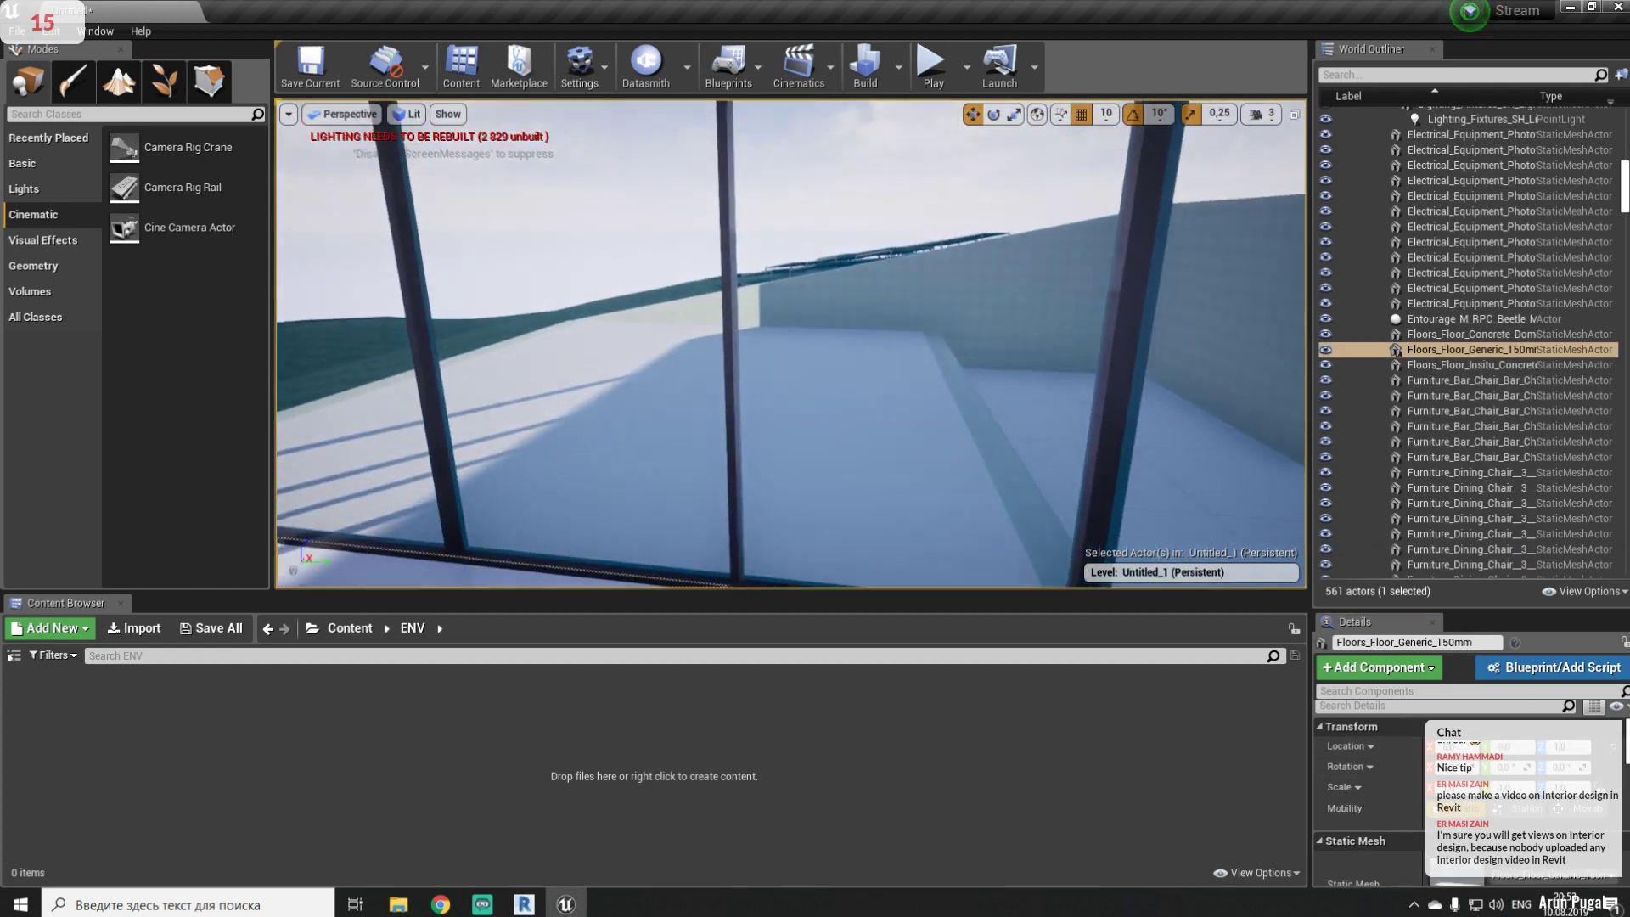
mouse_move(976, 385)
right_mouse_down()
mouse_move(934, 374)
mouse_move(975, 385)
right_mouse_up()
left_click(977, 456)
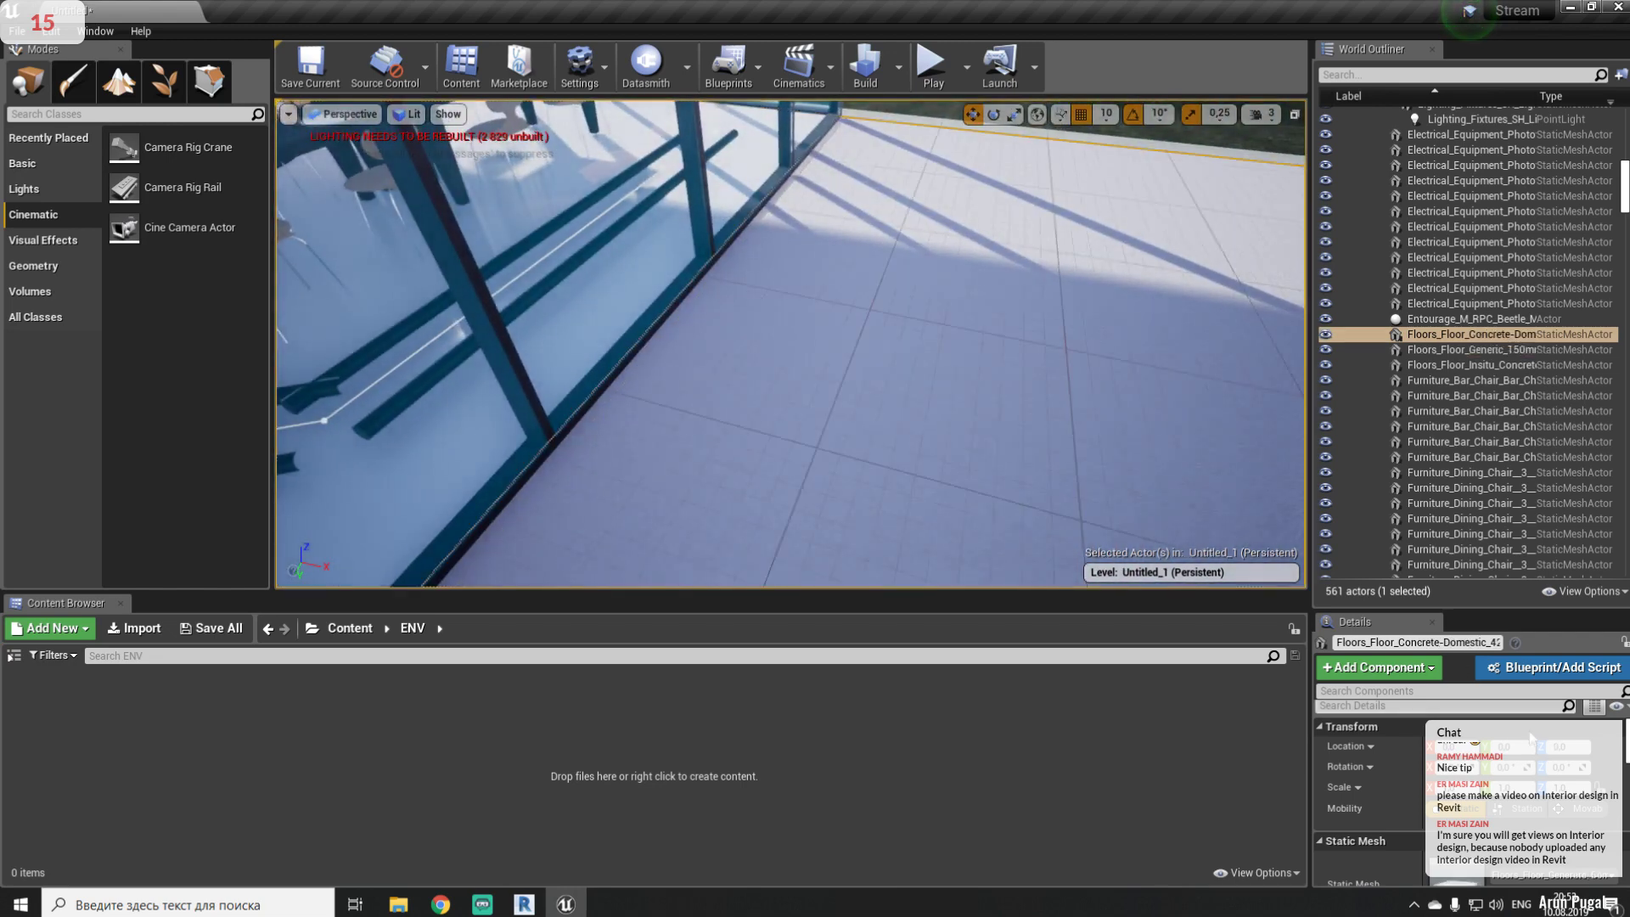
left_click(1567, 746)
type("1")
key("Return")
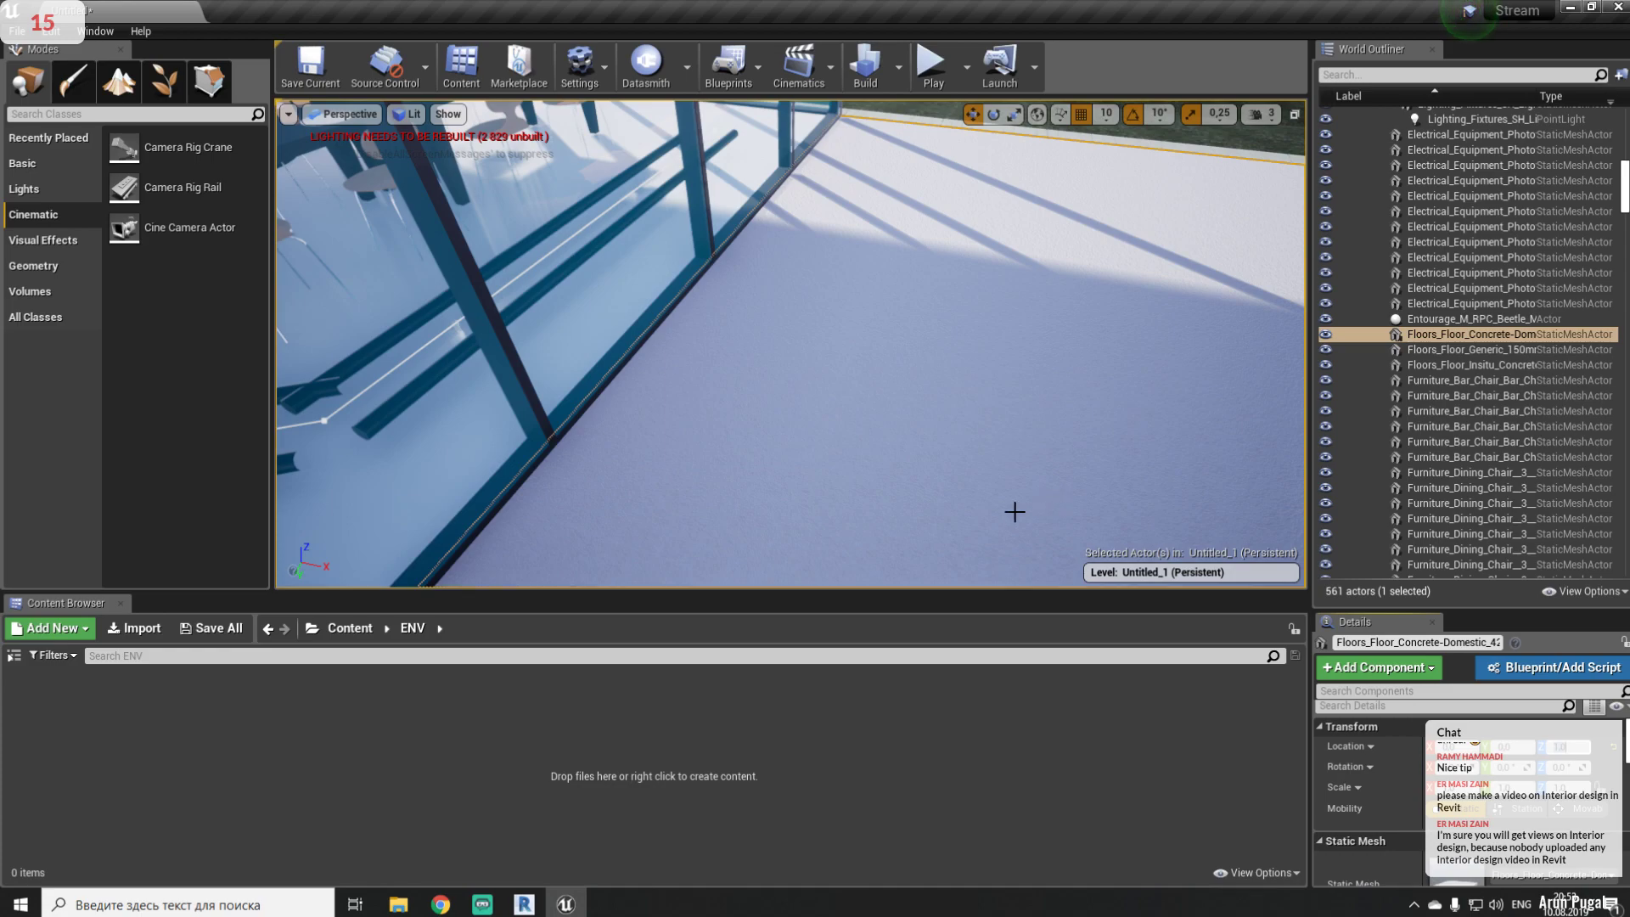
- Place a Cine Camera Actor on the floor beside the camera rail's starting carriage outside the glass wall
right_click_drag(931, 449, 924, 399)
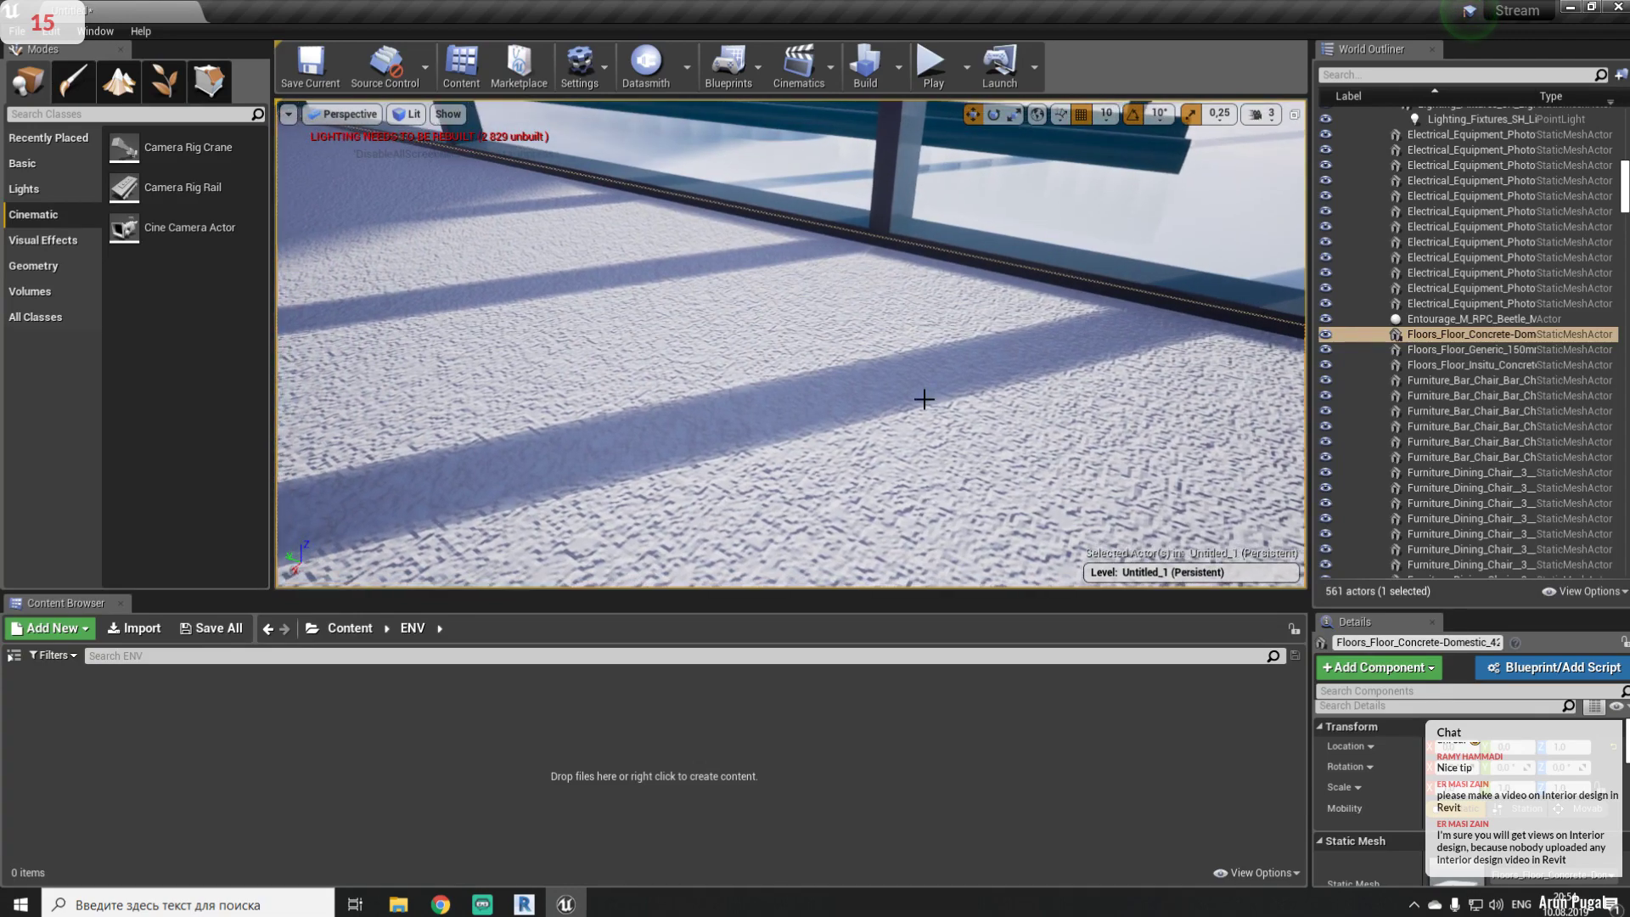
right_click_drag(763, 245, 763, 245)
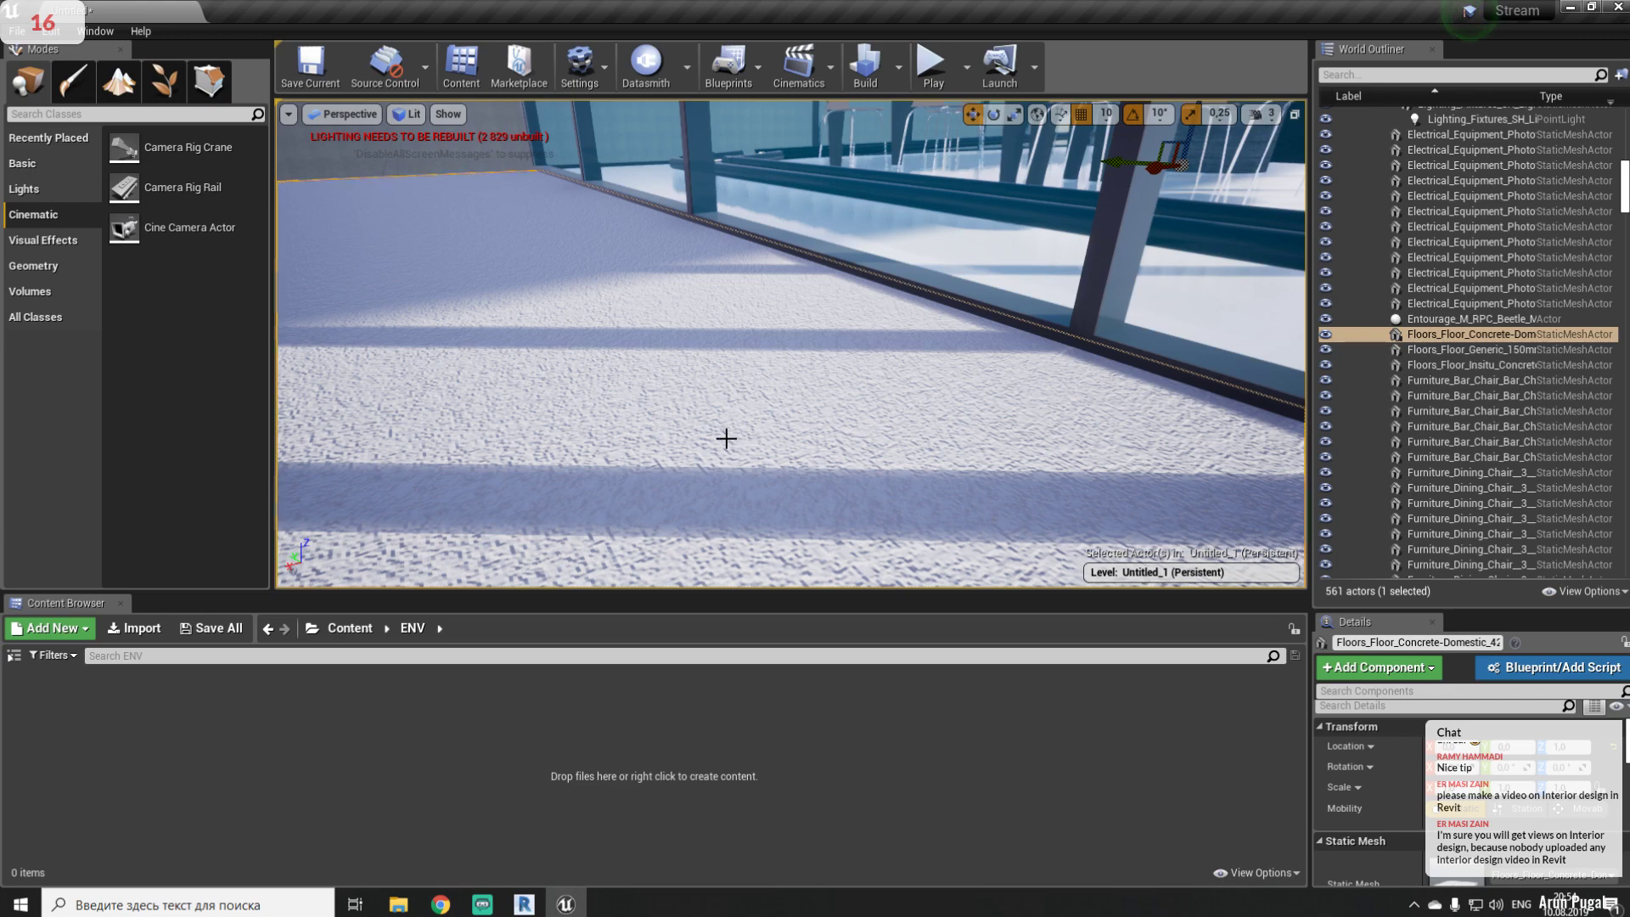
right_click_drag(726, 438, 721, 365)
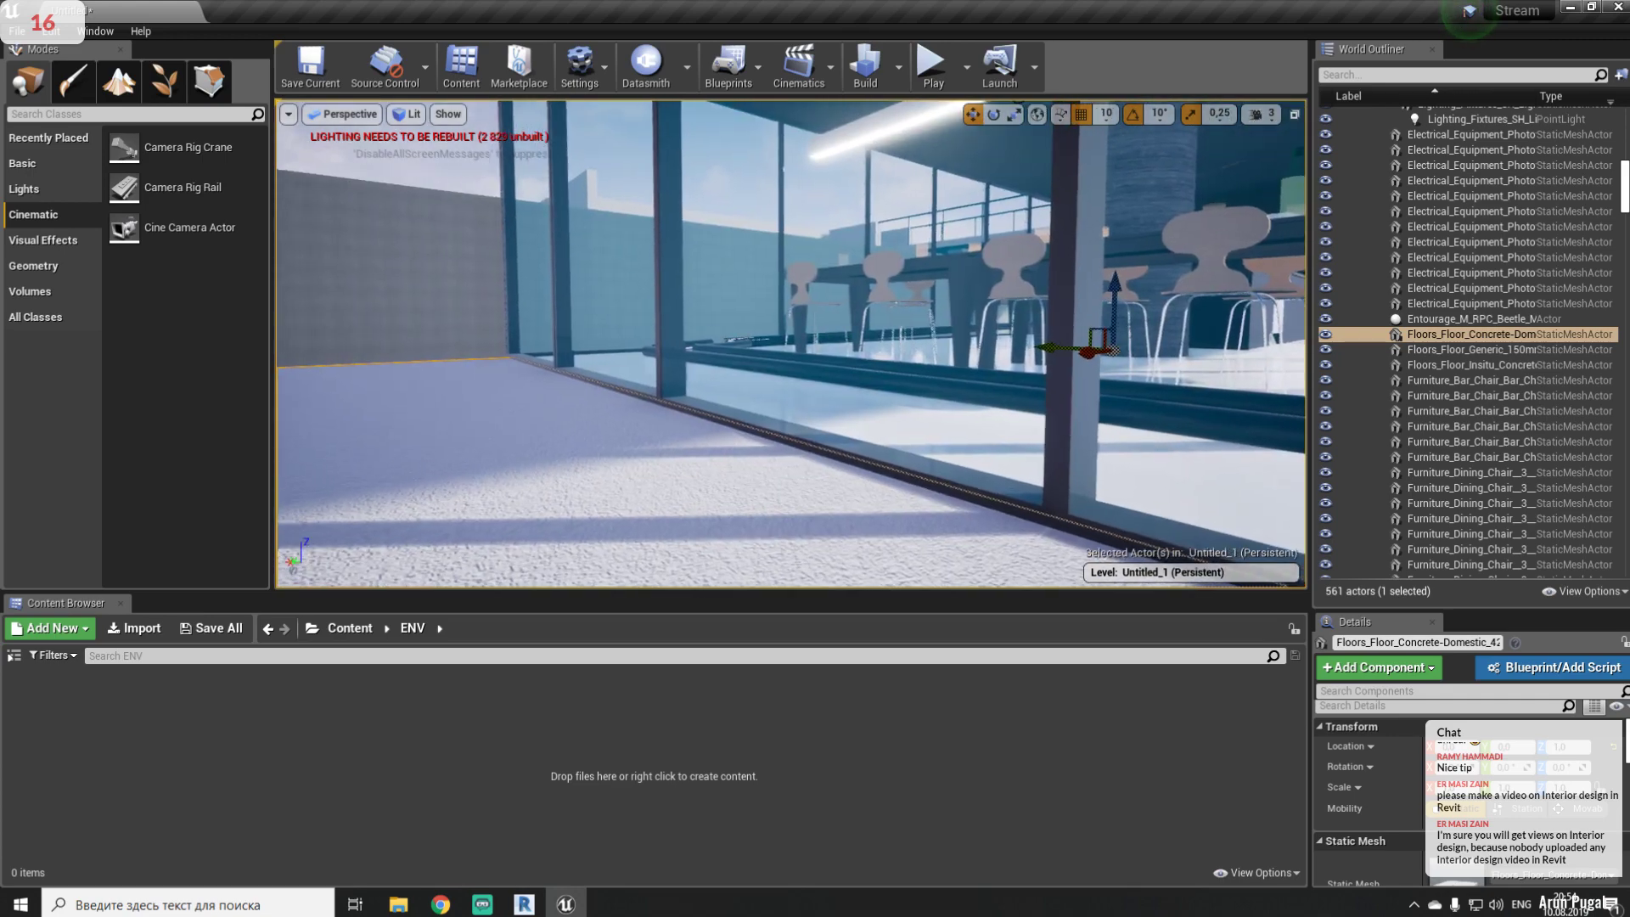
mouse_move(726, 438)
right_mouse_down()
mouse_move(709, 356)
mouse_move(726, 438)
mouse_move(631, 435)
mouse_move(723, 418)
right_mouse_up()
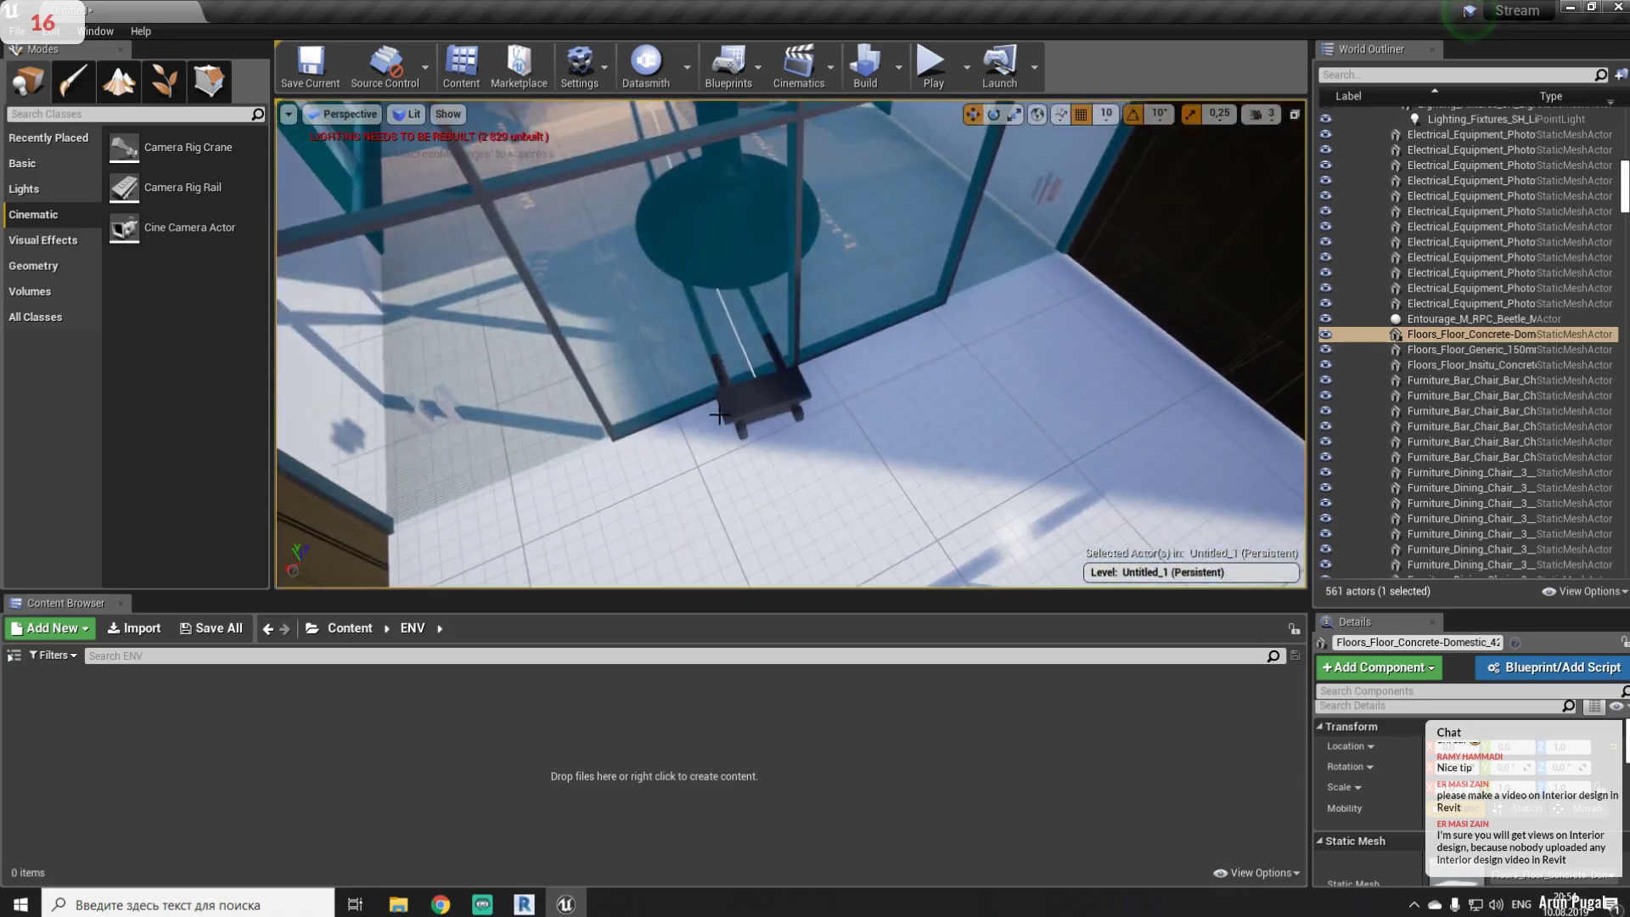
left_click_drag(181, 237, 765, 521)
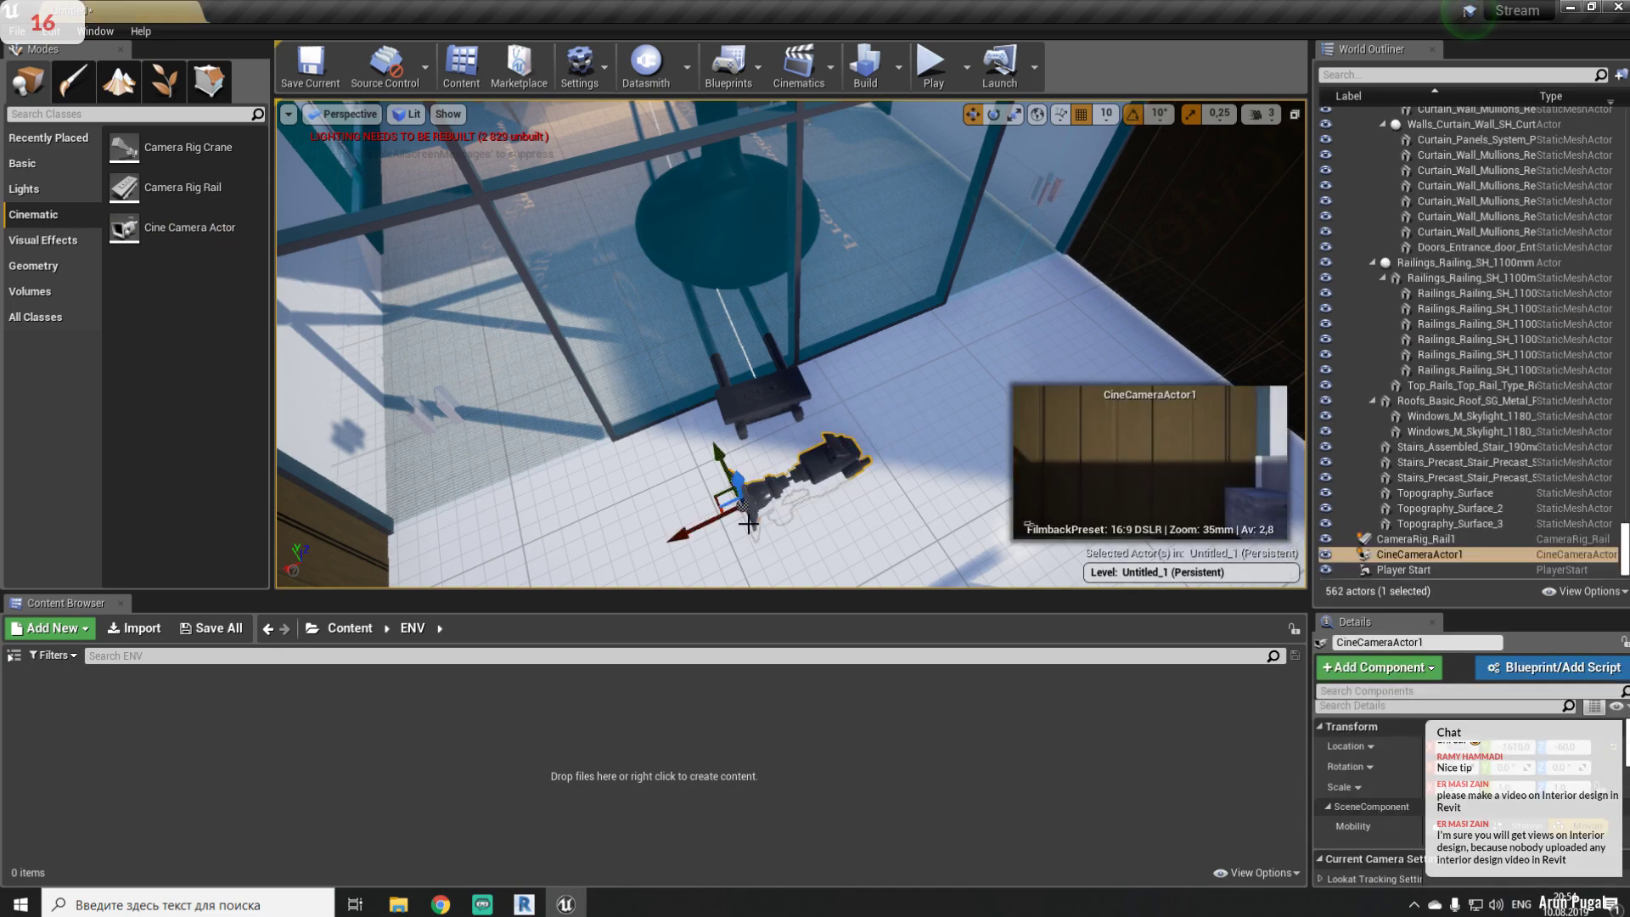
- Rotate the cine camera about its vertical axis to face through the glass into the house
key("e")
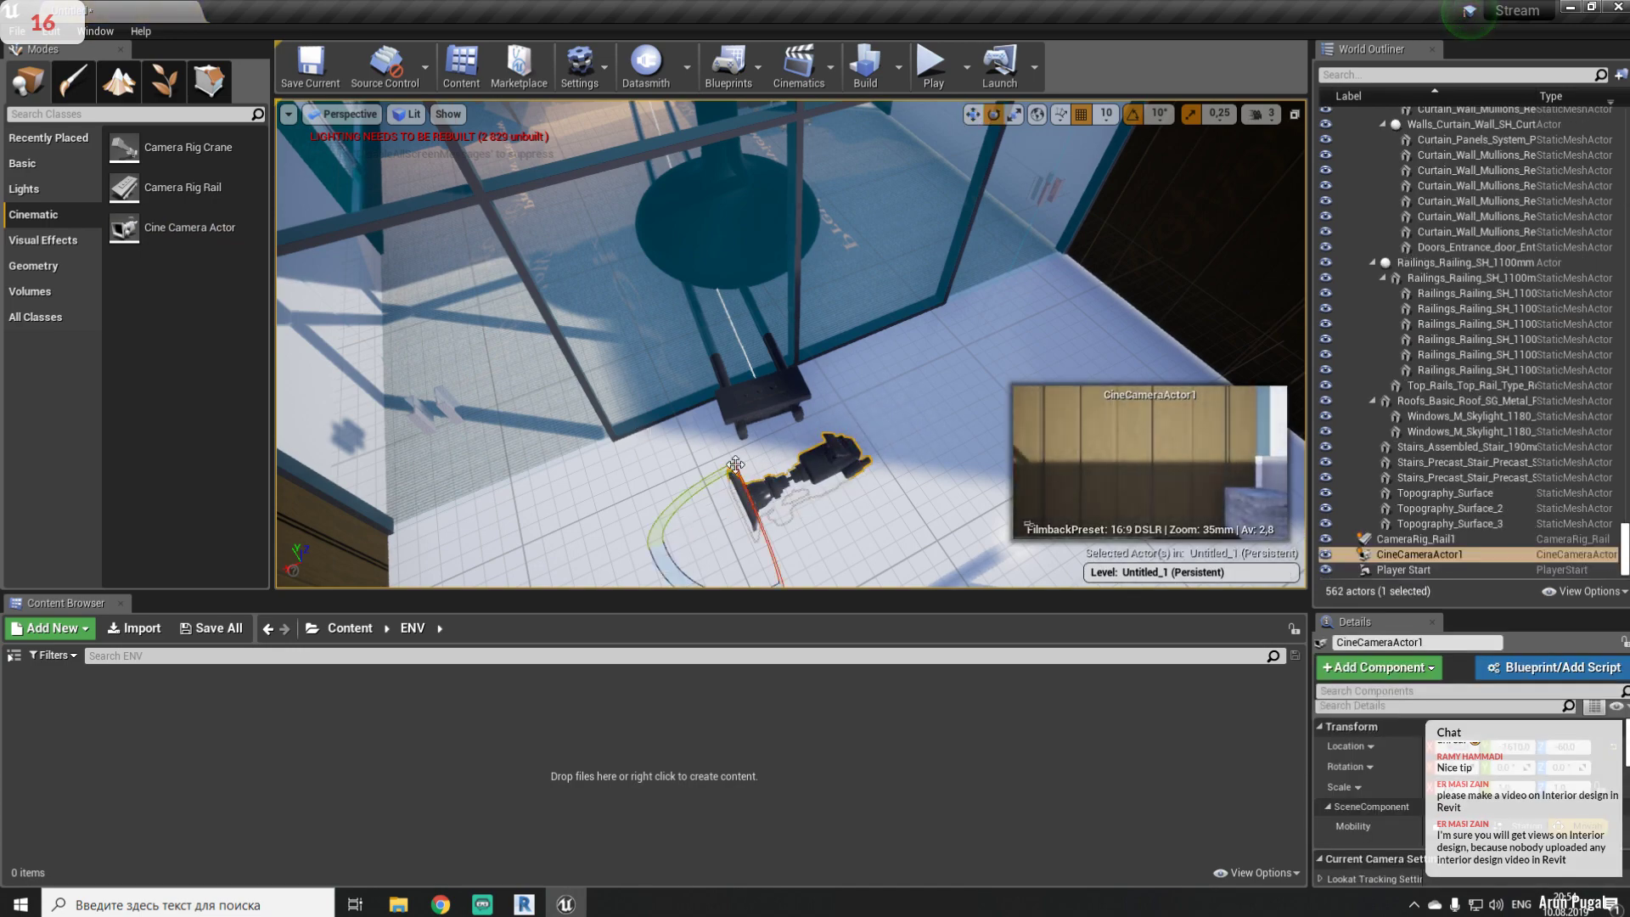
left_click(798, 444)
right_click_drag(798, 444, 781, 486)
left_click(793, 387)
key("w")
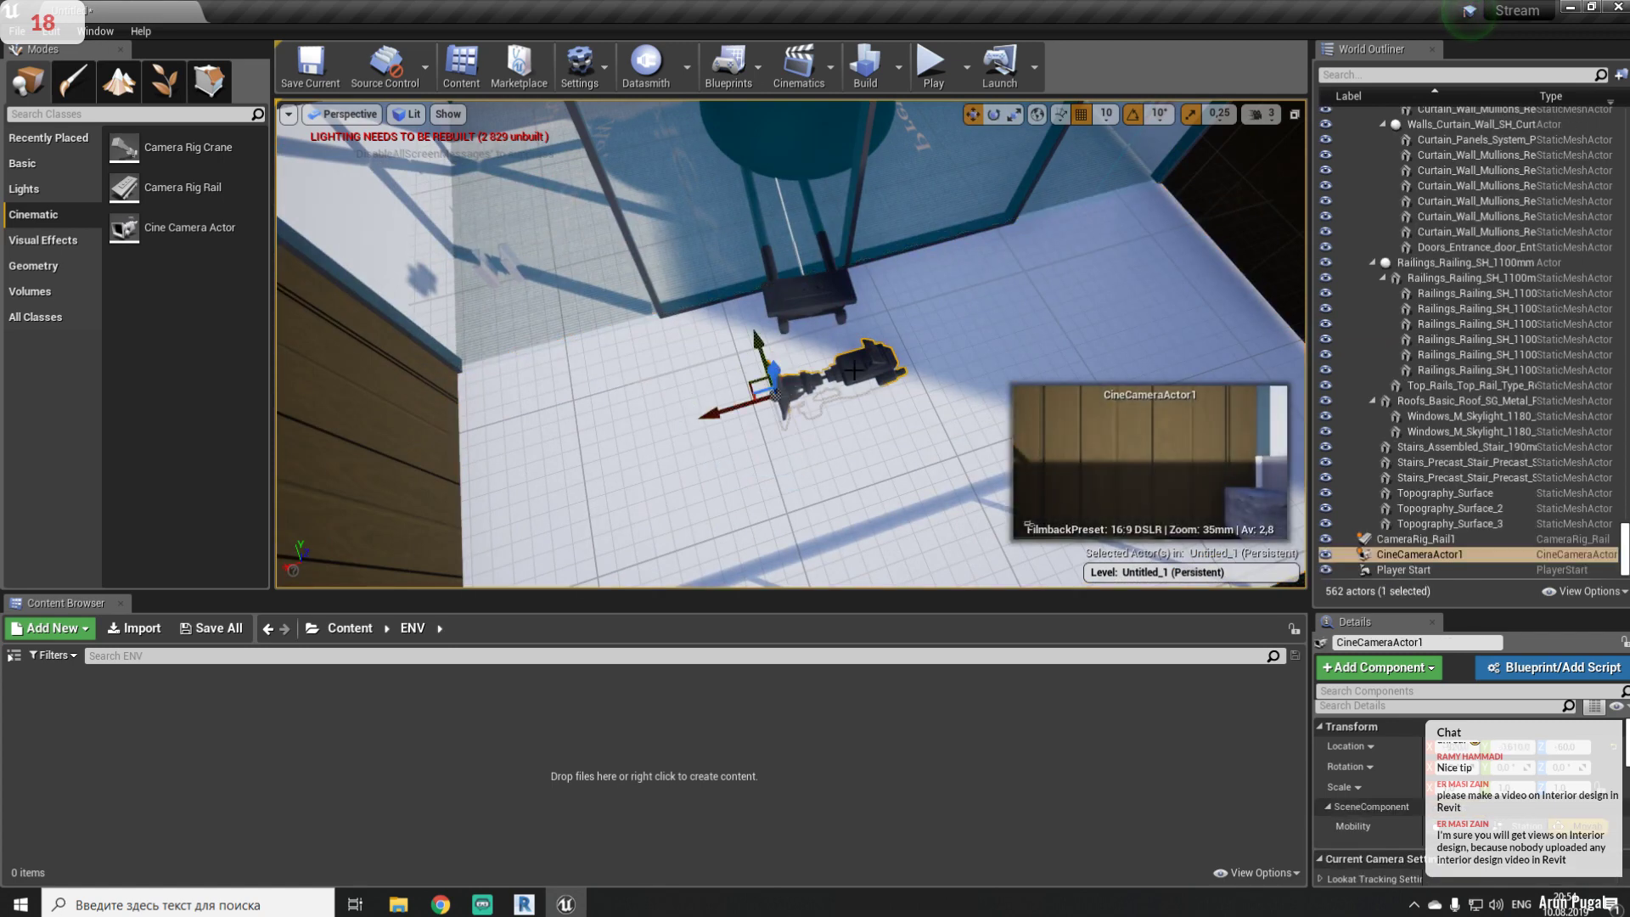
key("e")
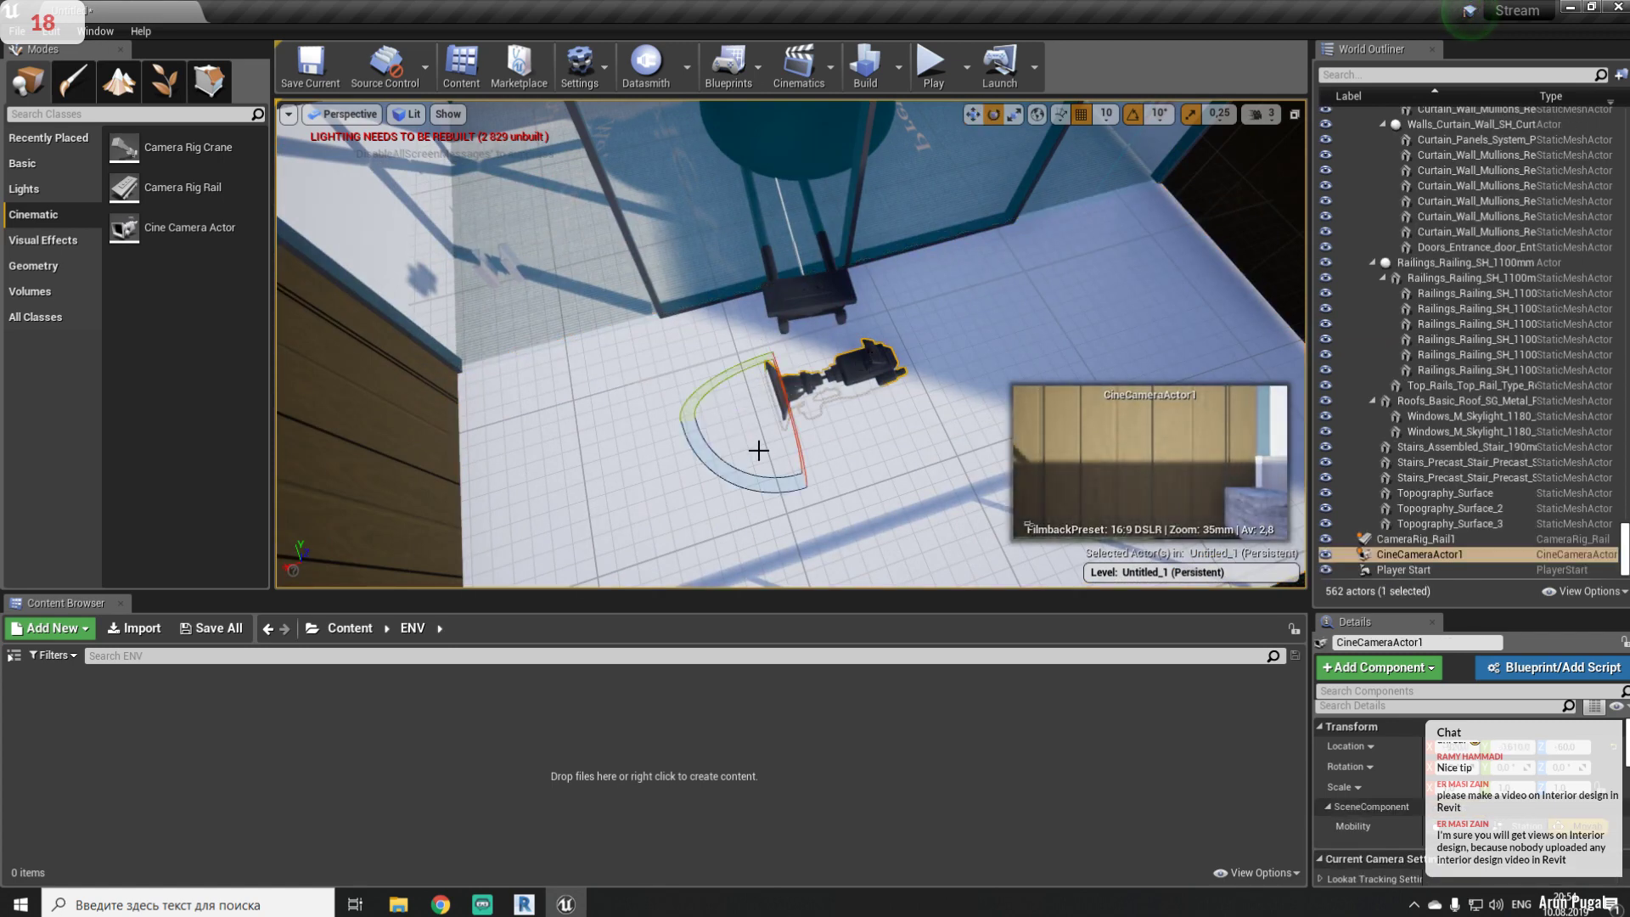
left_click(769, 458)
left_click(846, 389)
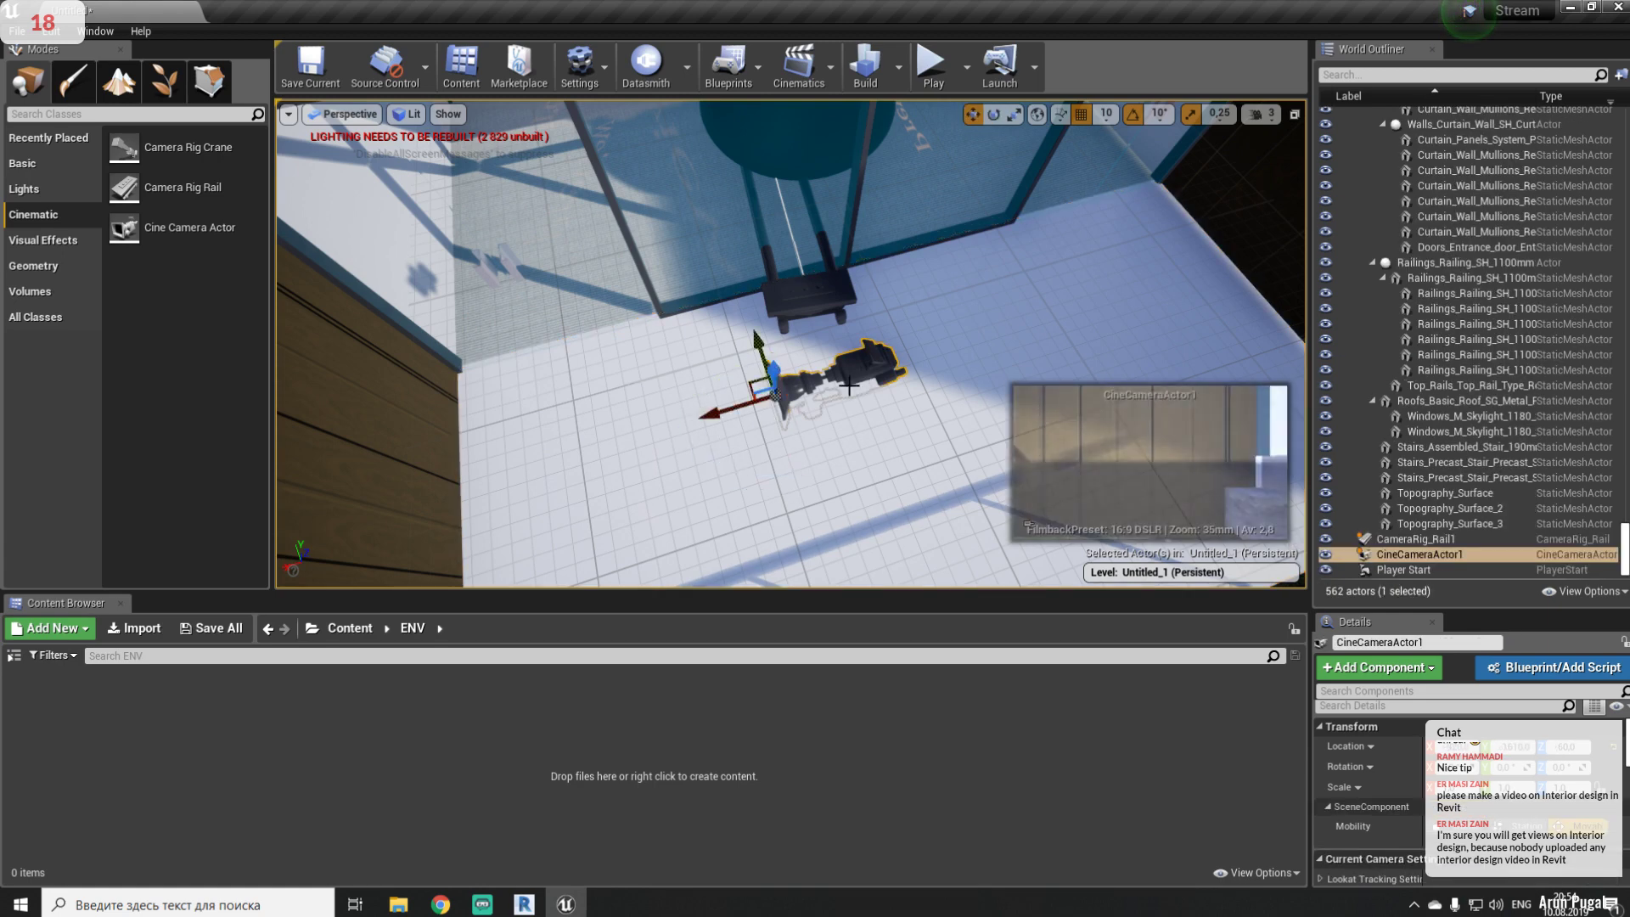
key("e")
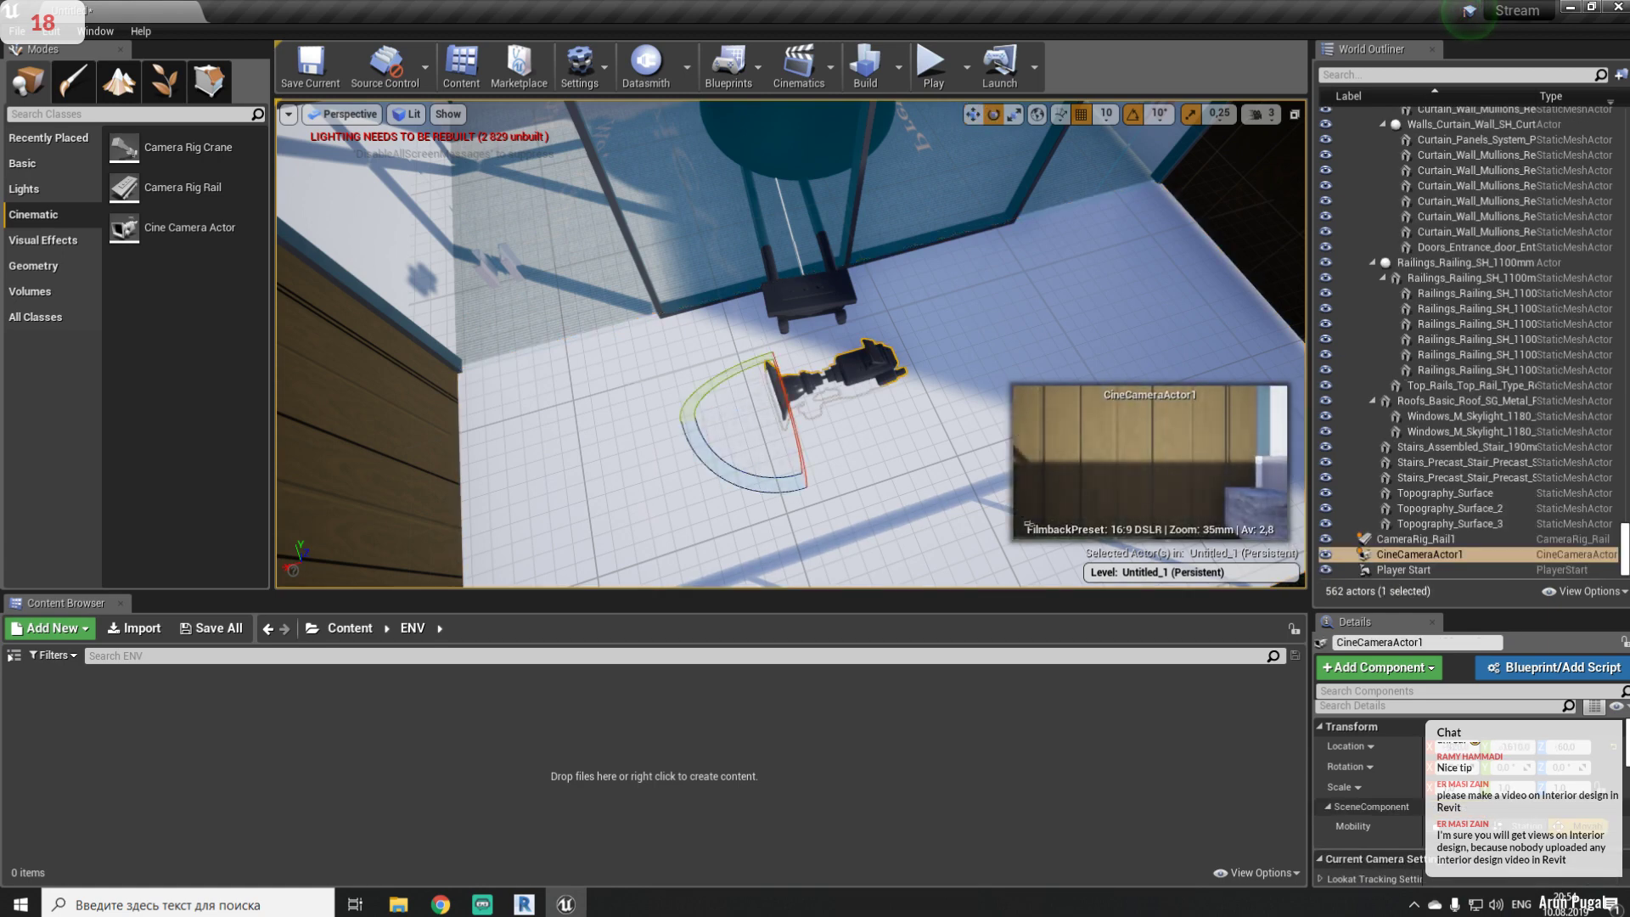
left_click(807, 417)
left_click(842, 378)
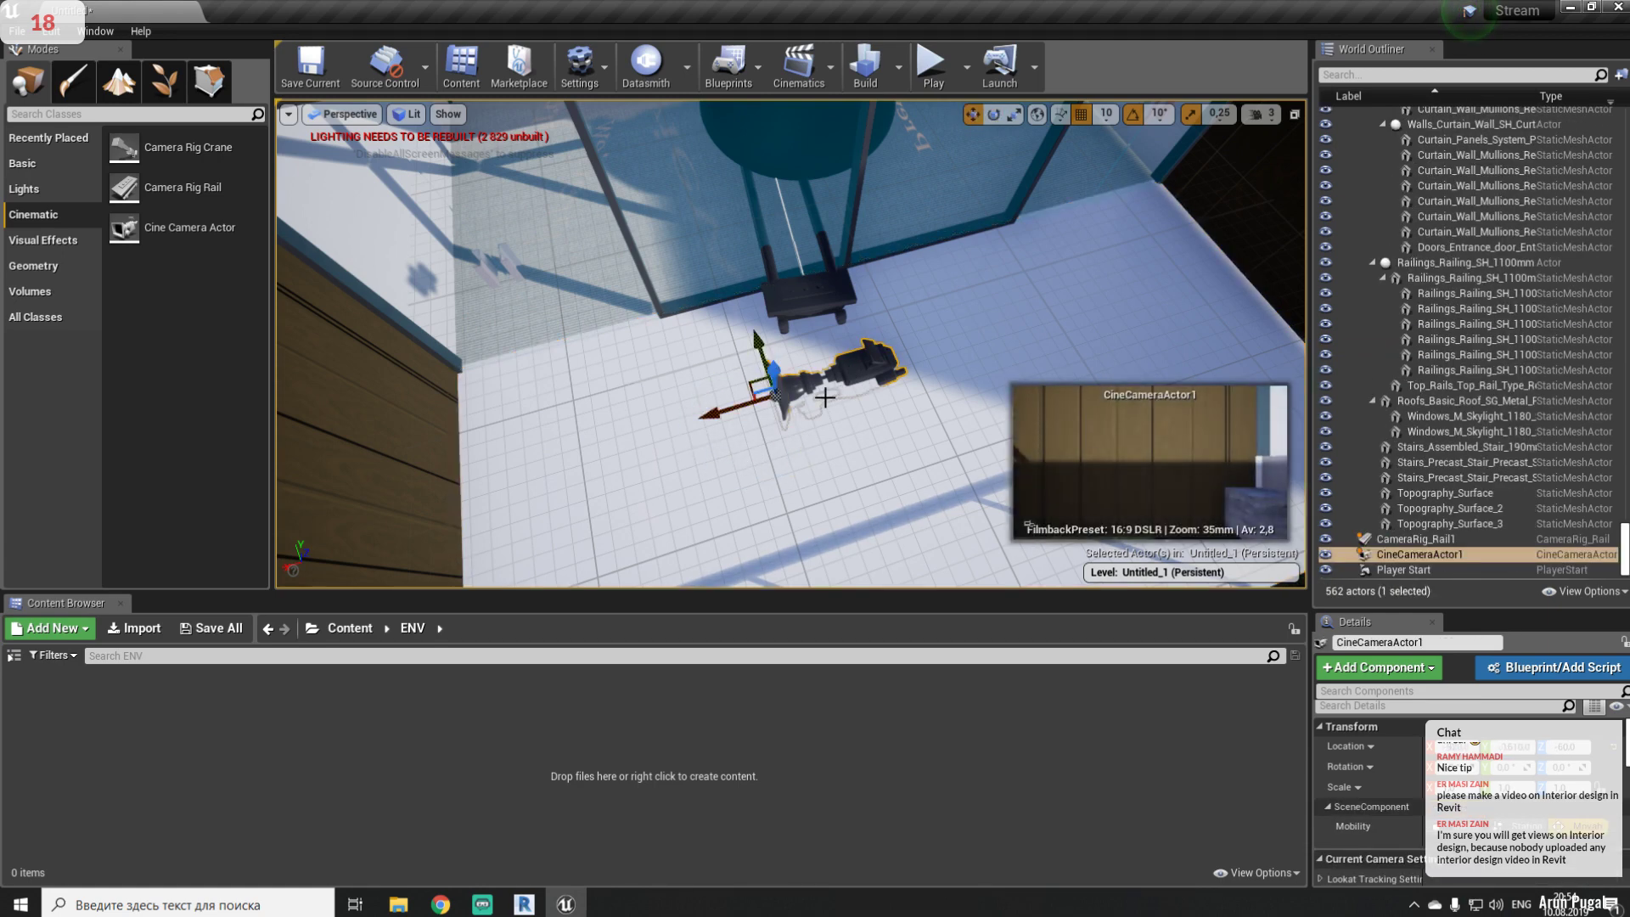
key("e")
left_click_drag(742, 478, 951, 497)
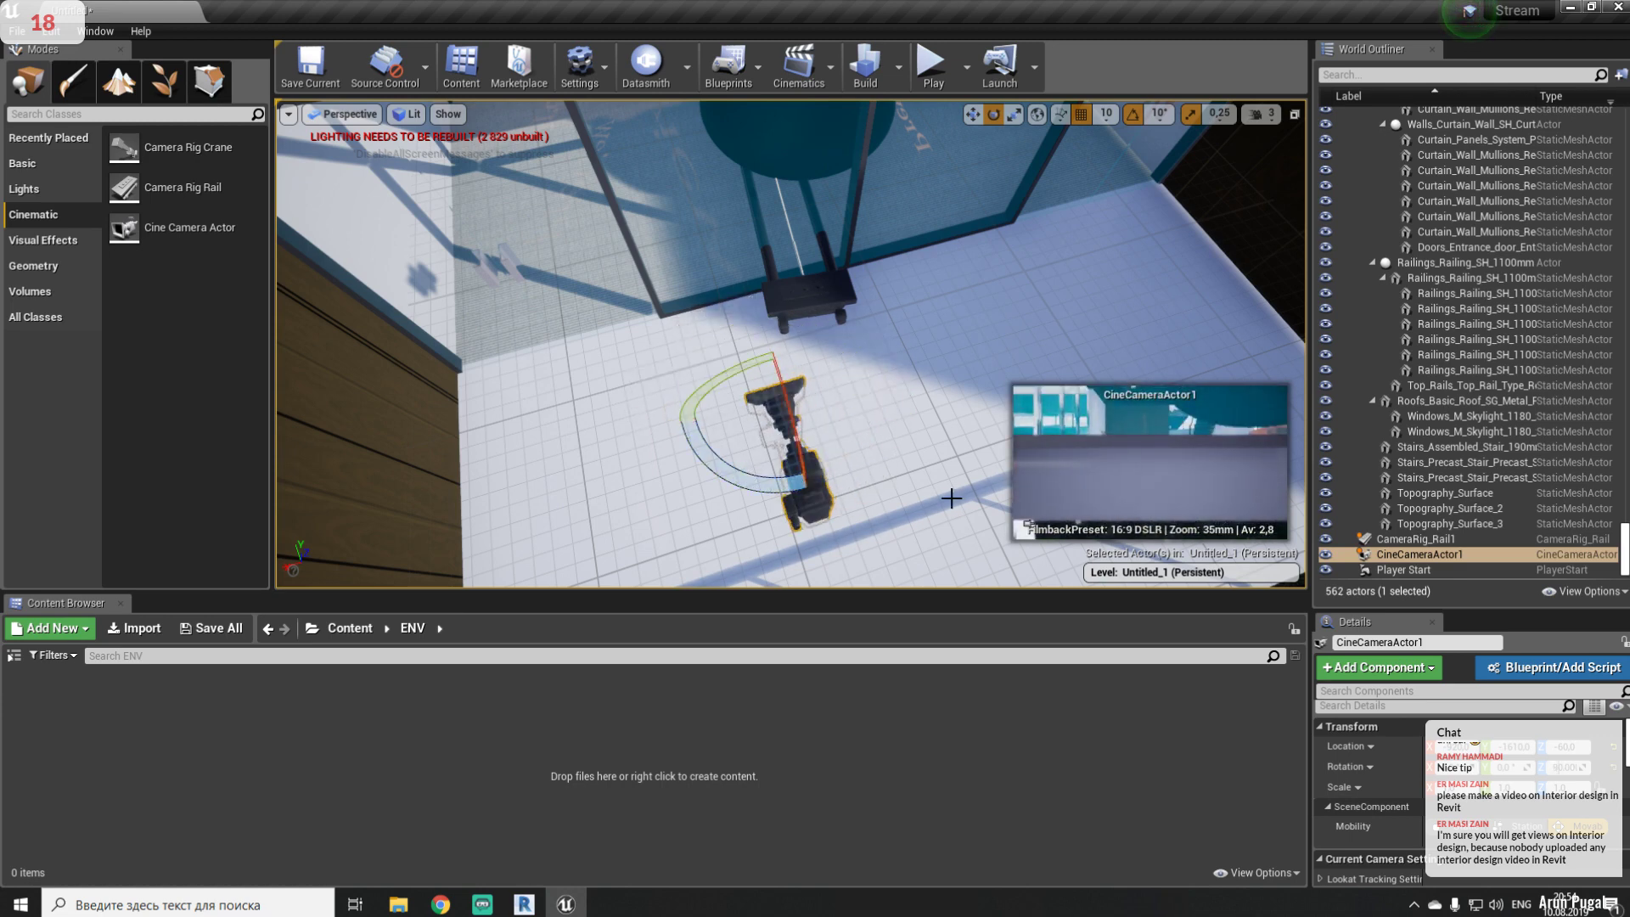
- Move the cine camera over the rail's carriage and raise it to viewing height
key("w")
left_click_drag(777, 362, 798, 174)
left_click_drag(707, 285, 762, 108)
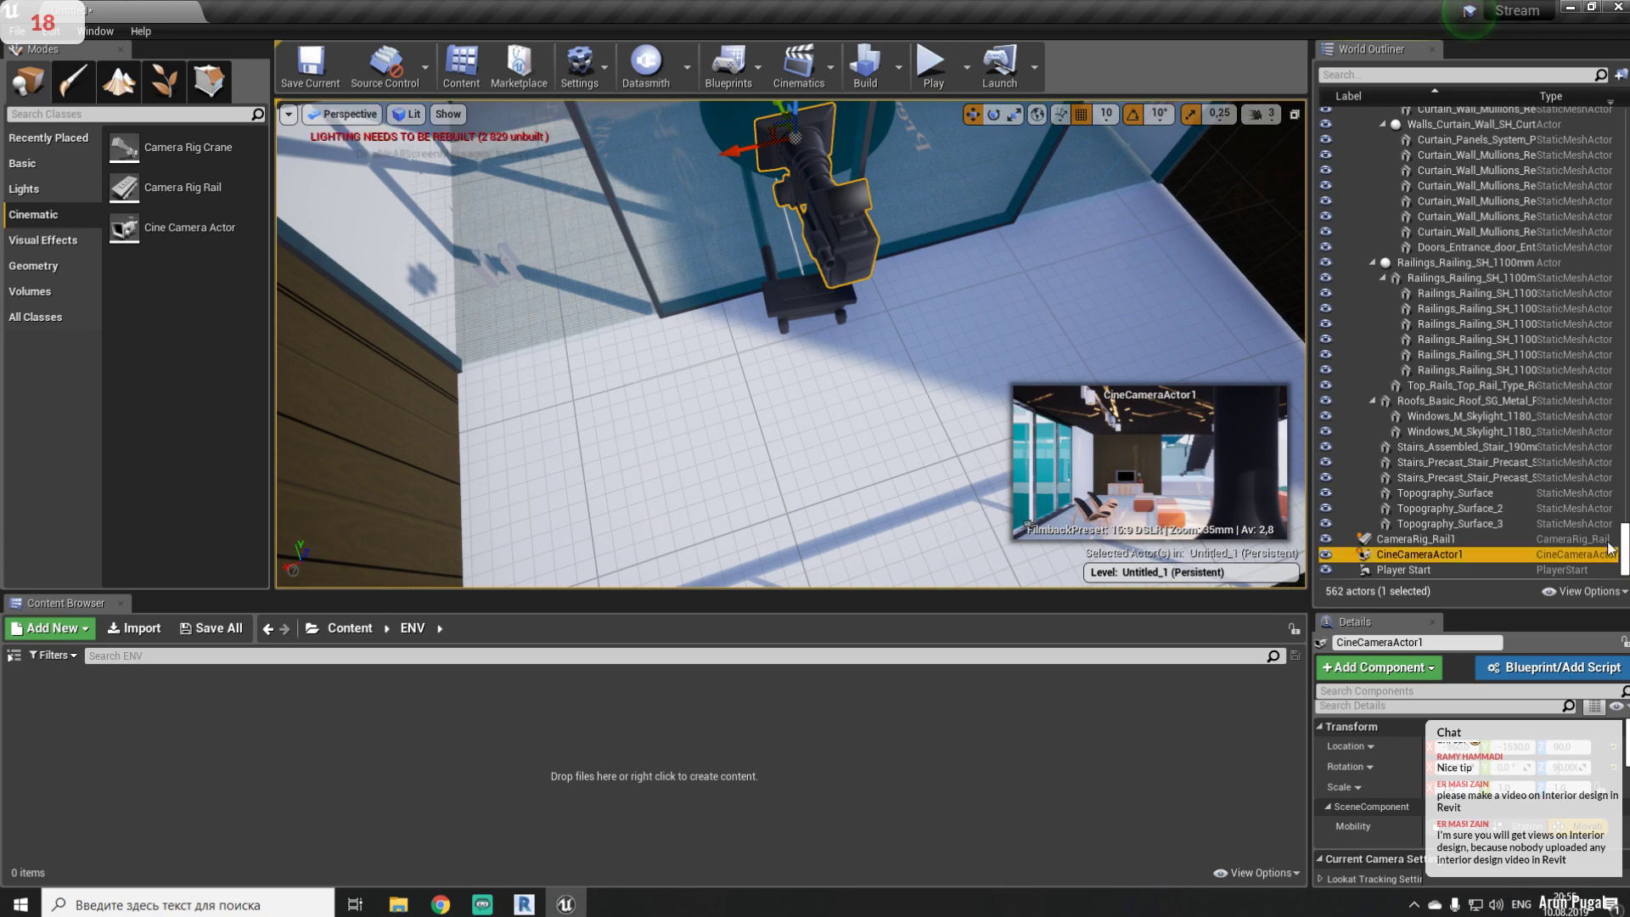
- Collapse the Geometry folder and attach CineCameraActor1 to CameraRig_Rail1
left_click_drag(1626, 556, 1501, 172)
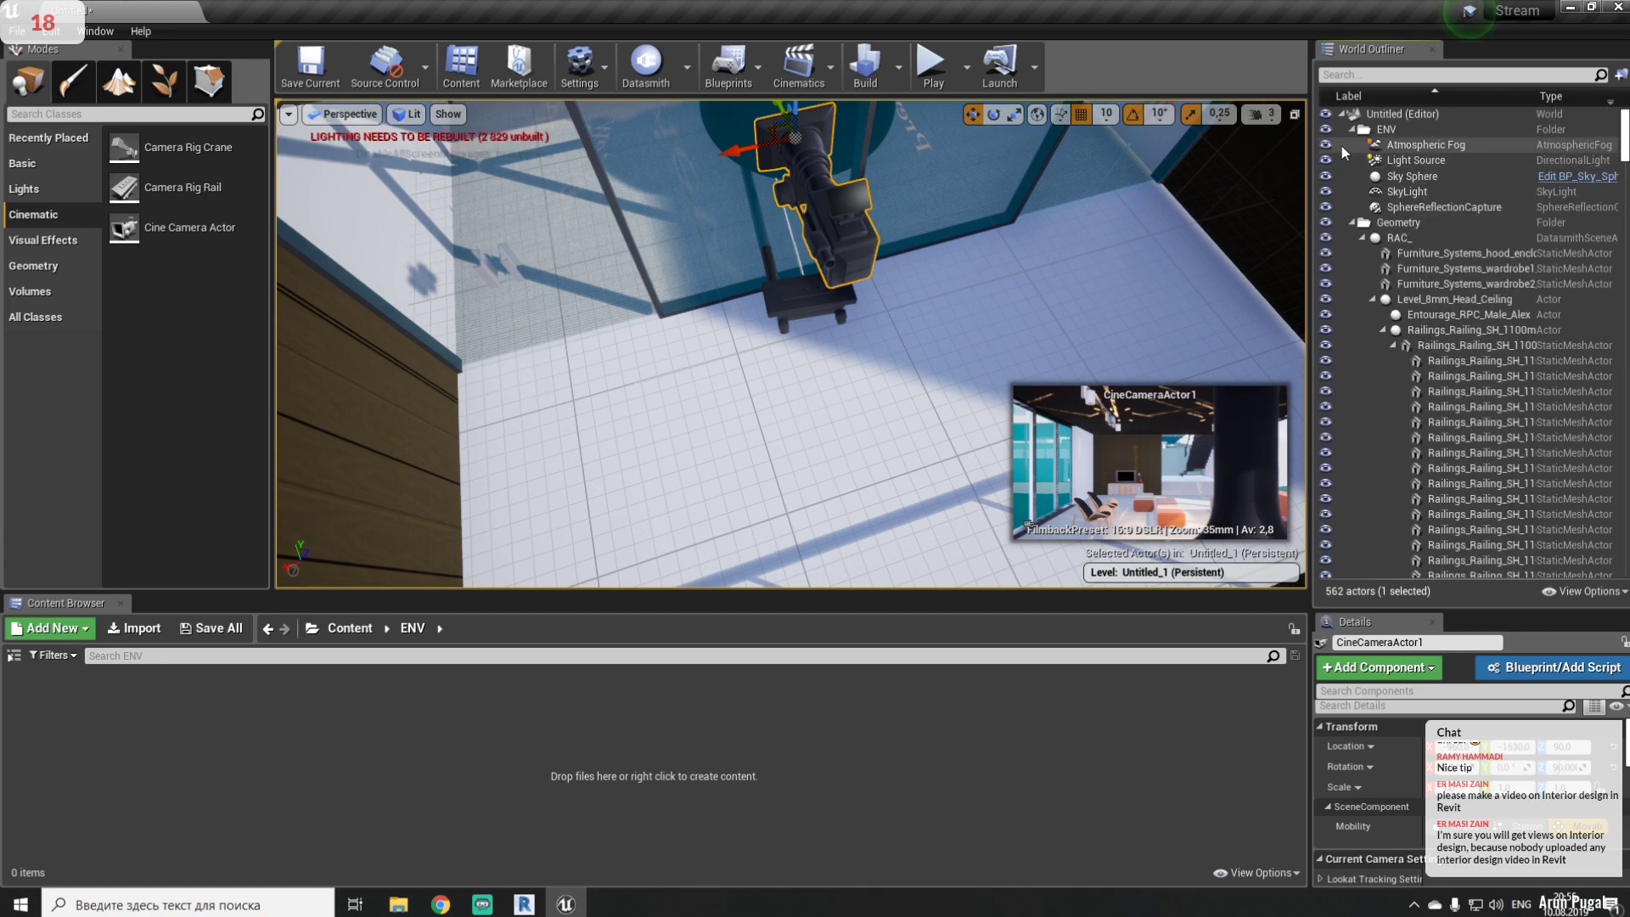
left_click(1351, 222)
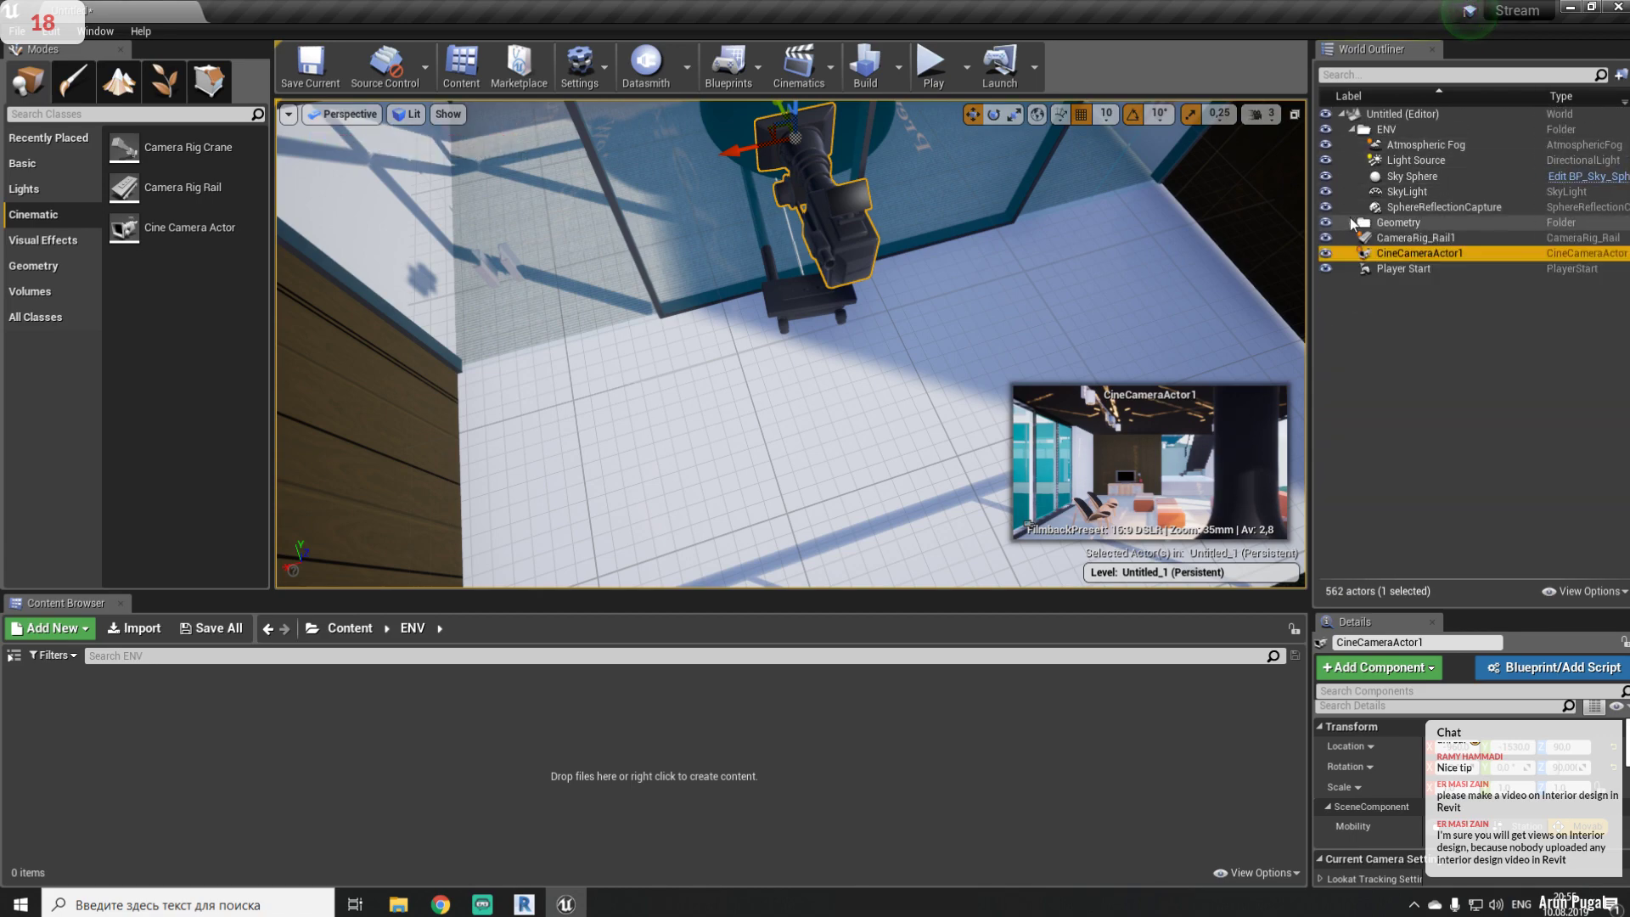
left_click(1439, 395)
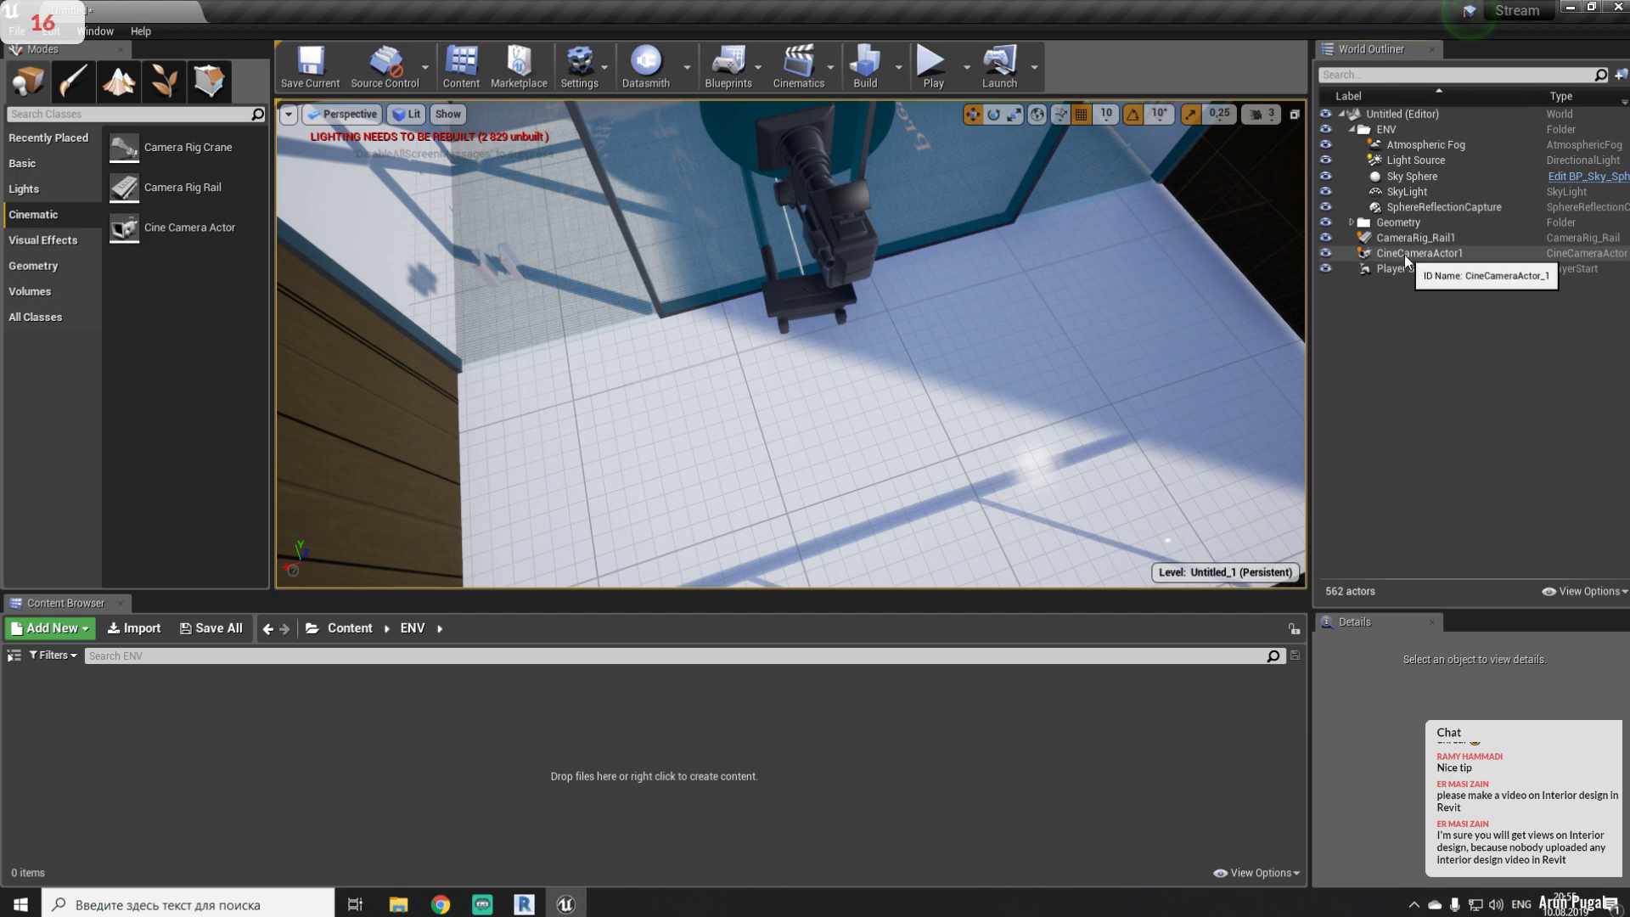
left_click_drag(1404, 253, 1417, 240)
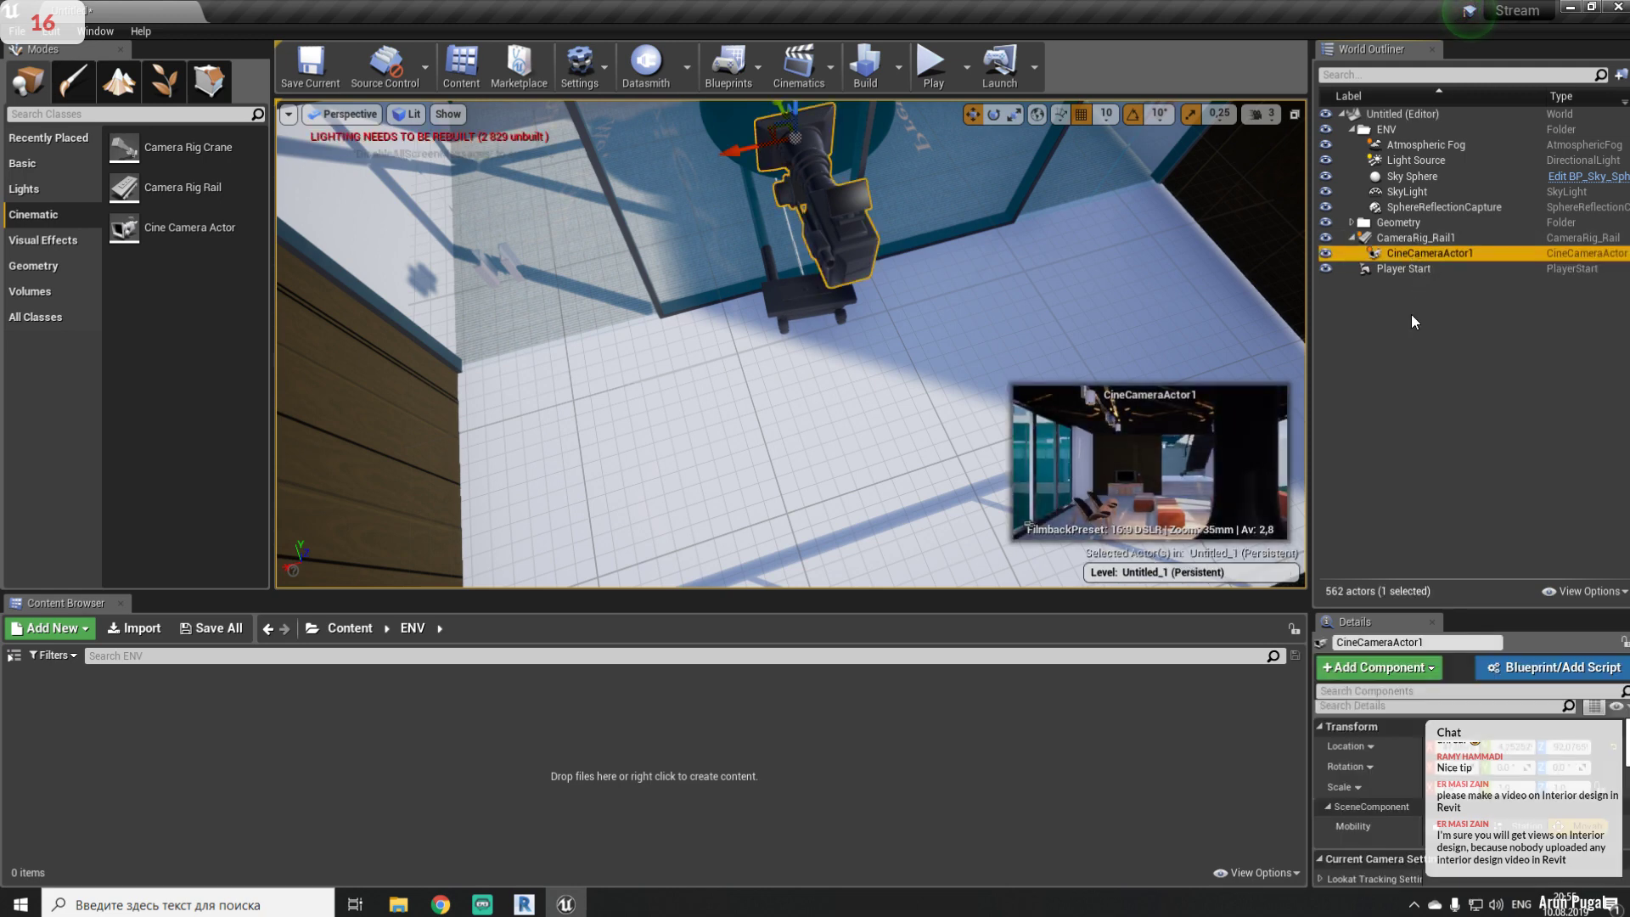
left_click(1414, 308)
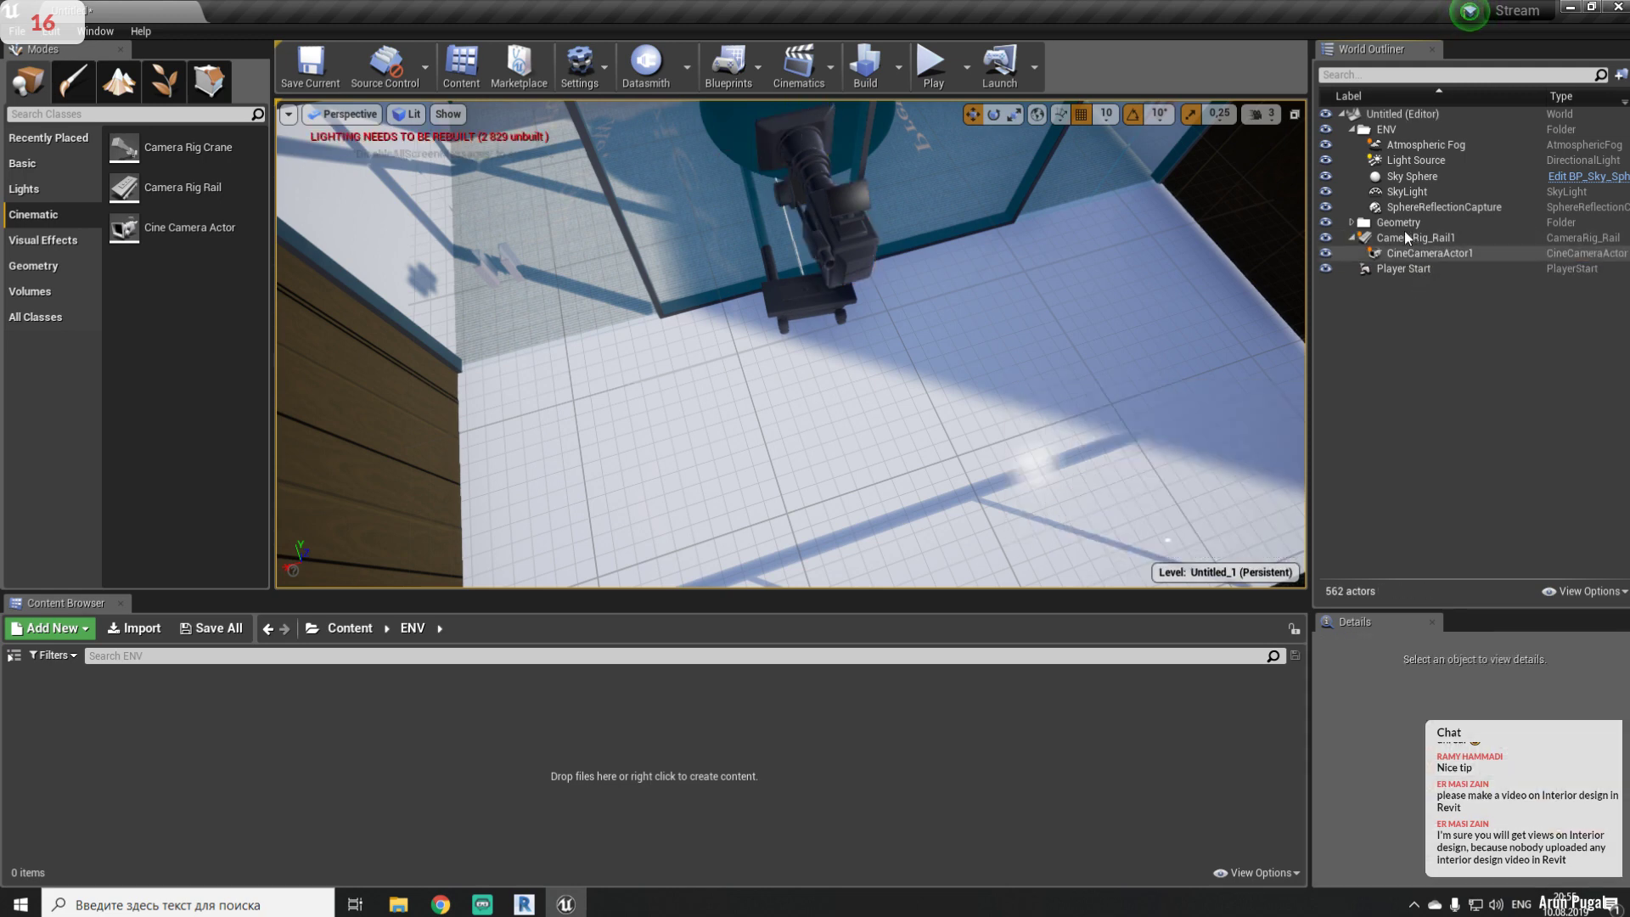
- Select the camera rail and preview the camera's travel by varying Current Position on Rail, returning it to 0
left_click(799, 317)
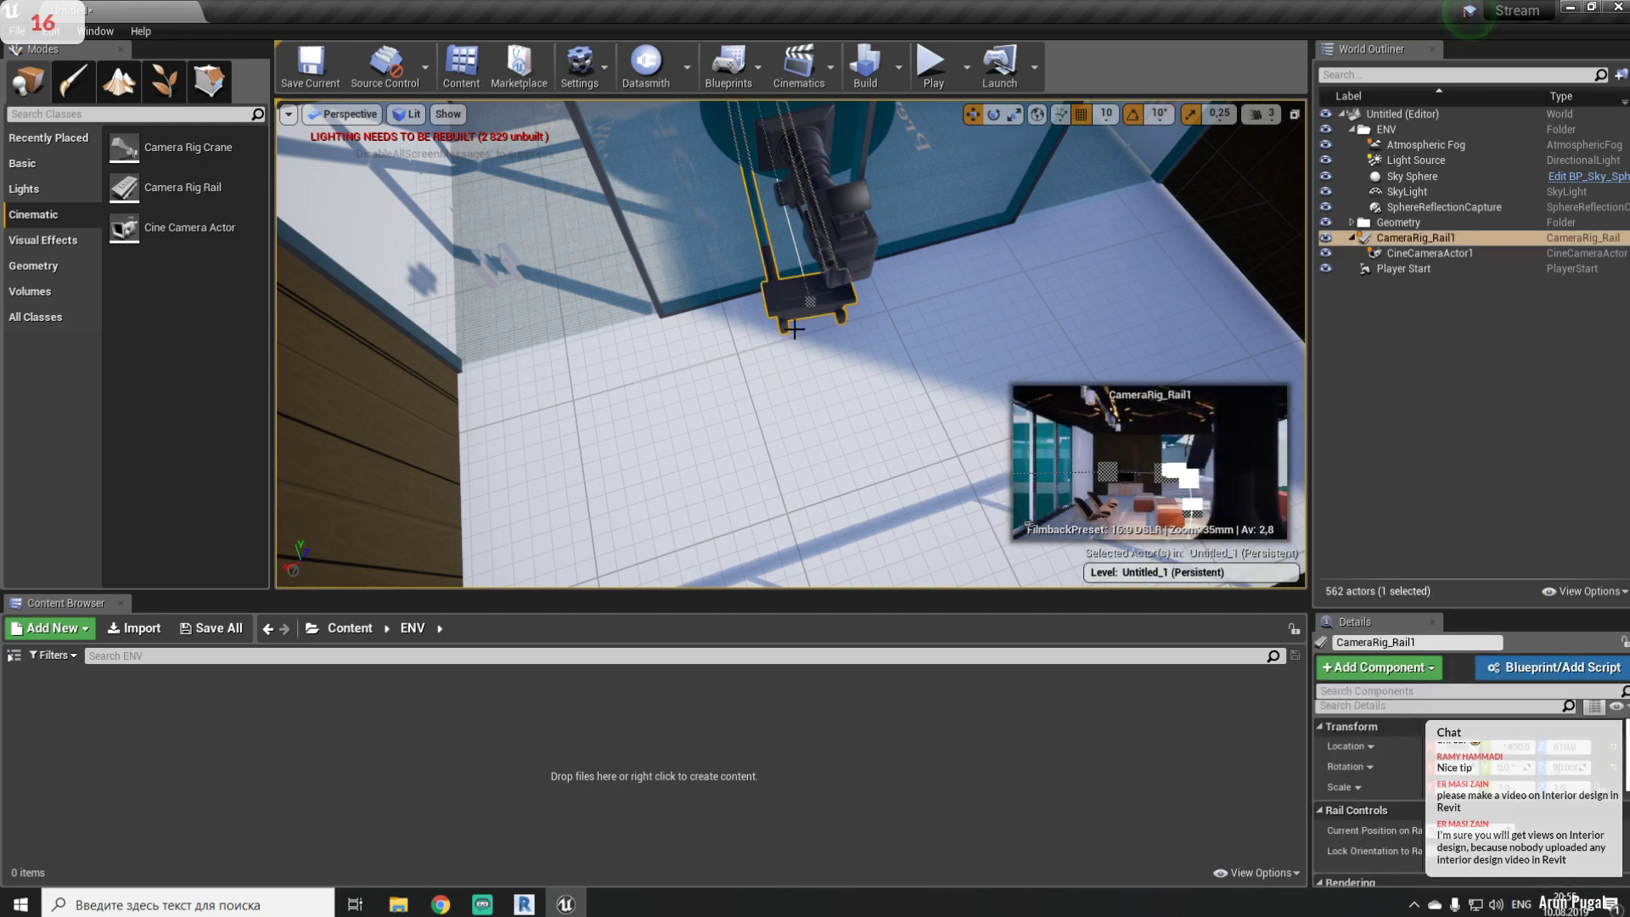
right_click(819, 311)
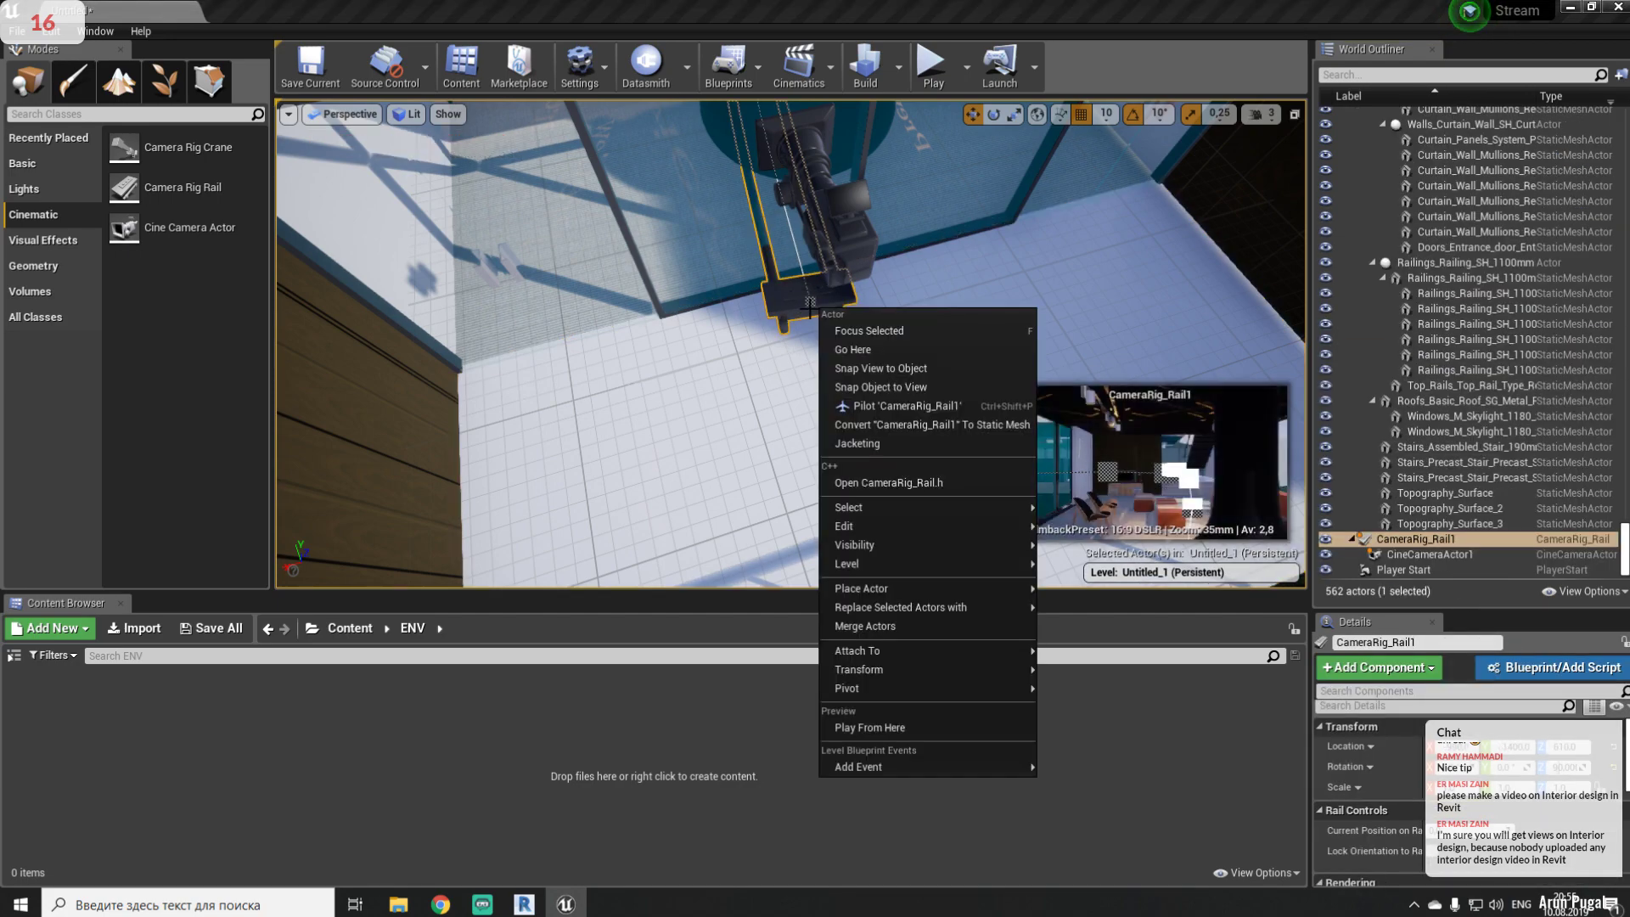
left_click(701, 392)
right_click_drag(687, 393, 687, 393)
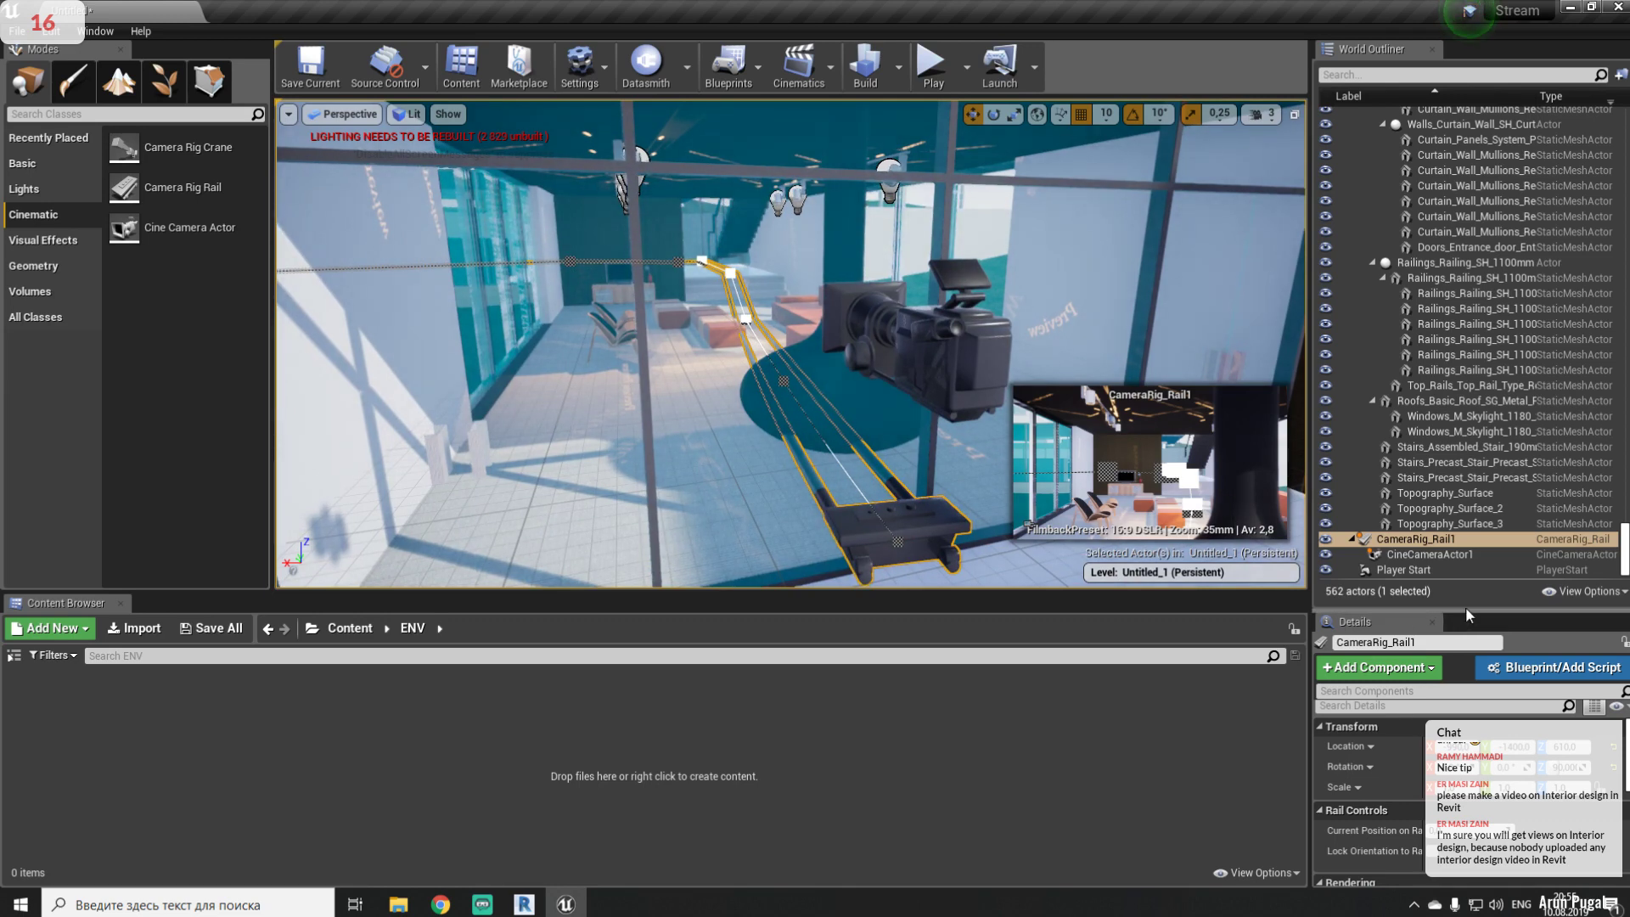
left_click_drag(1465, 606, 1465, 252)
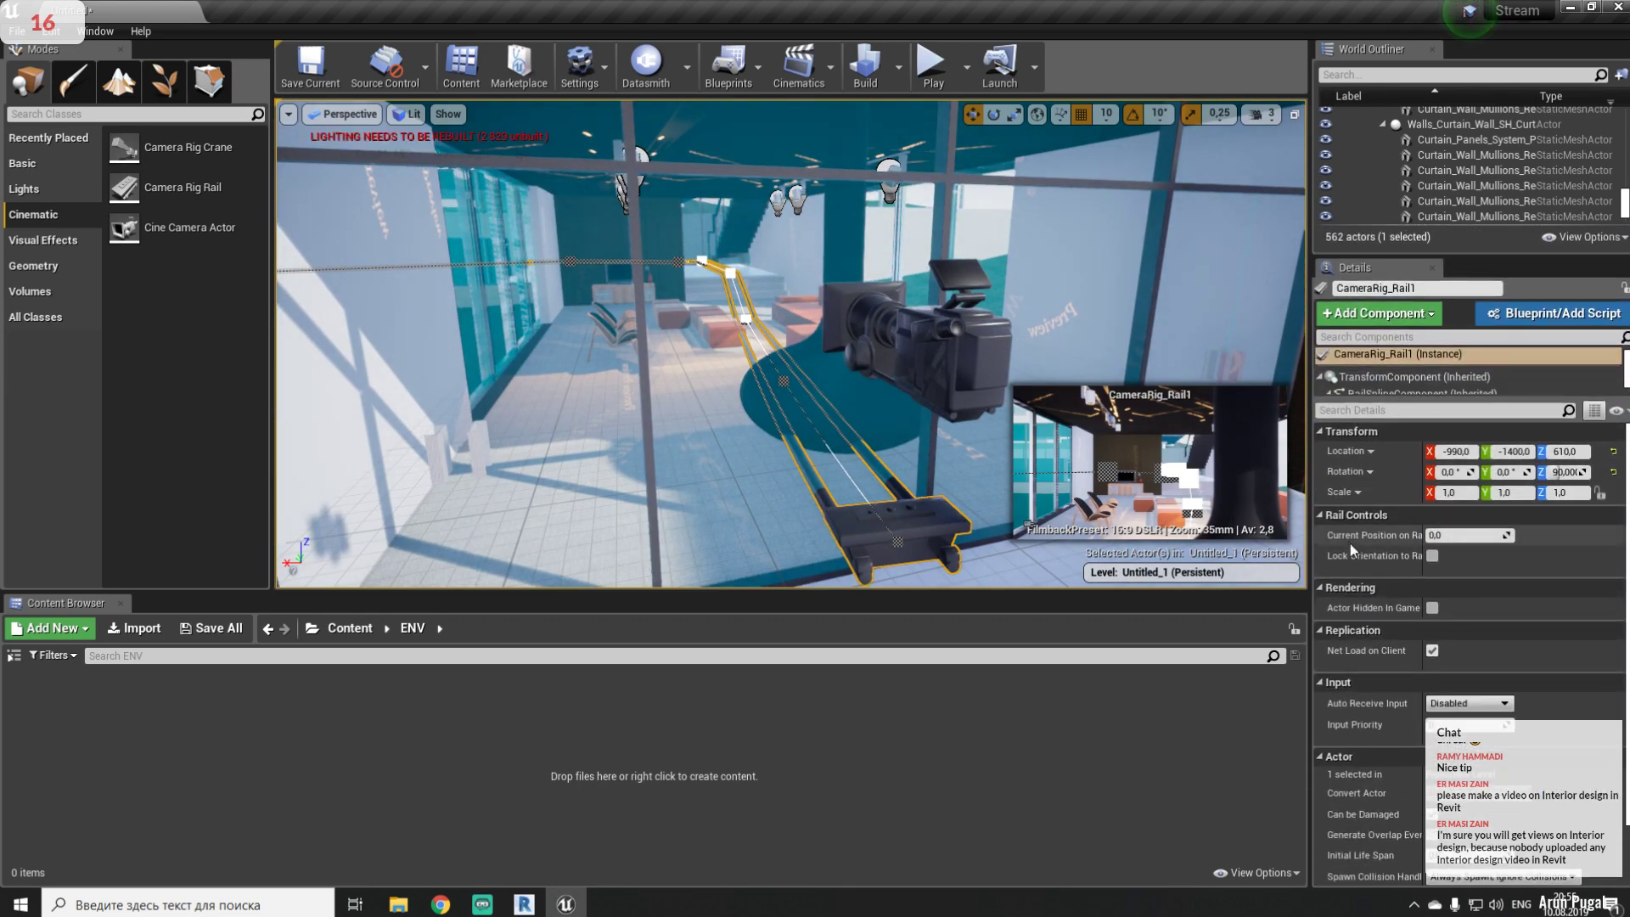
mouse_move(1443, 535)
left_mouse_down()
mouse_move(1468, 534)
mouse_move(1427, 535)
mouse_move(1464, 535)
mouse_move(1426, 535)
mouse_move(1445, 535)
left_mouse_up()
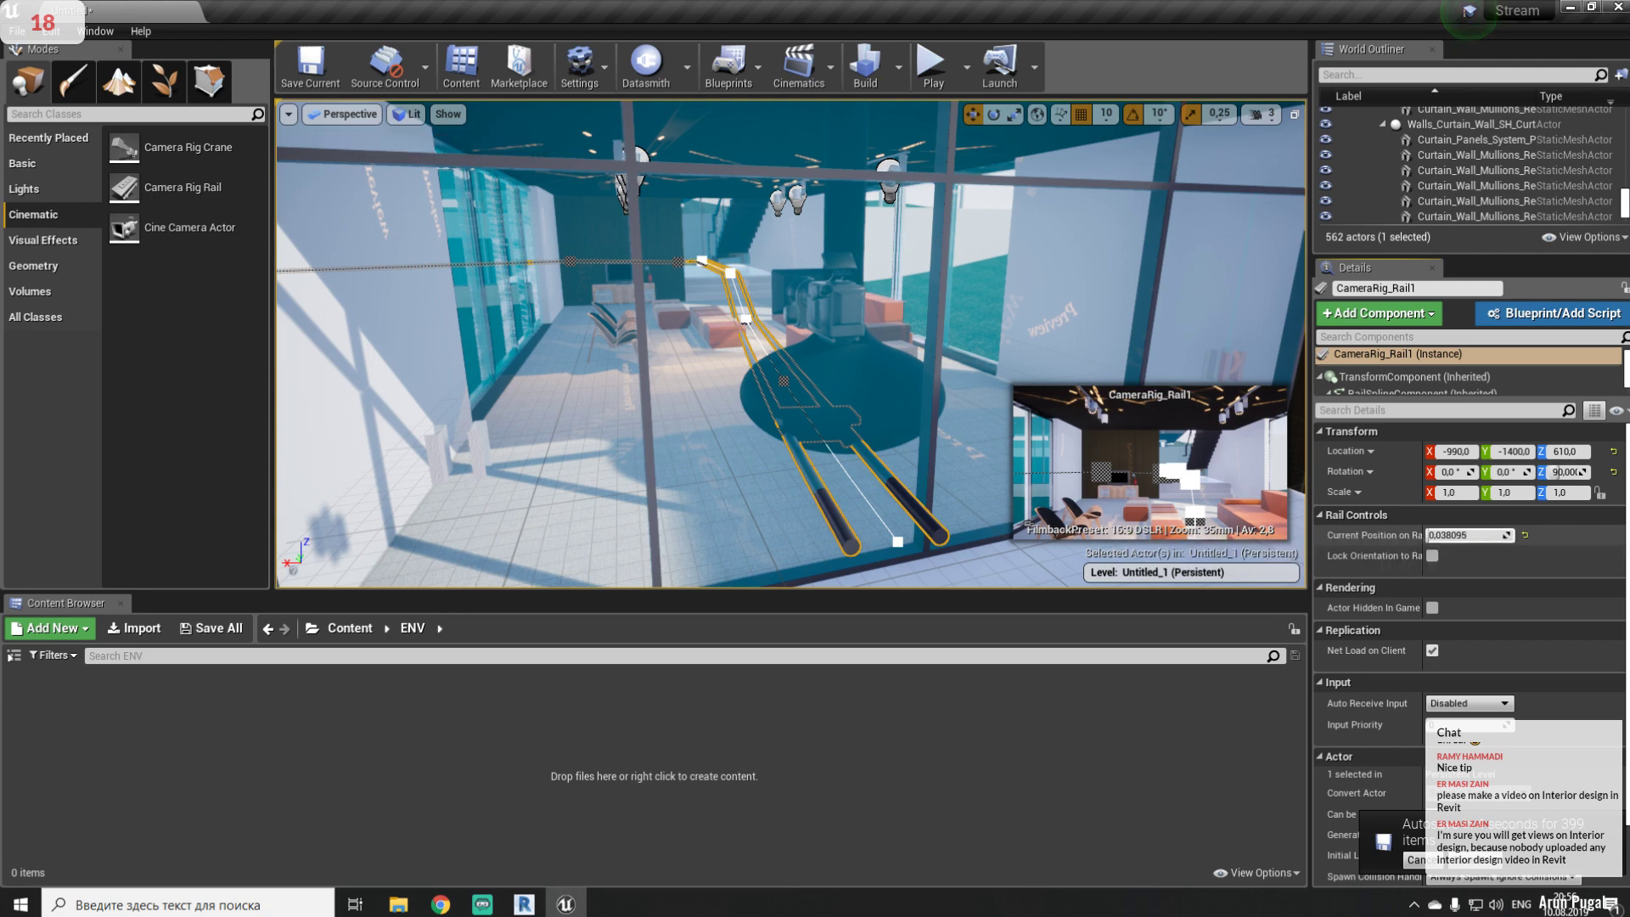
left_click_drag(1479, 534, 1468, 532)
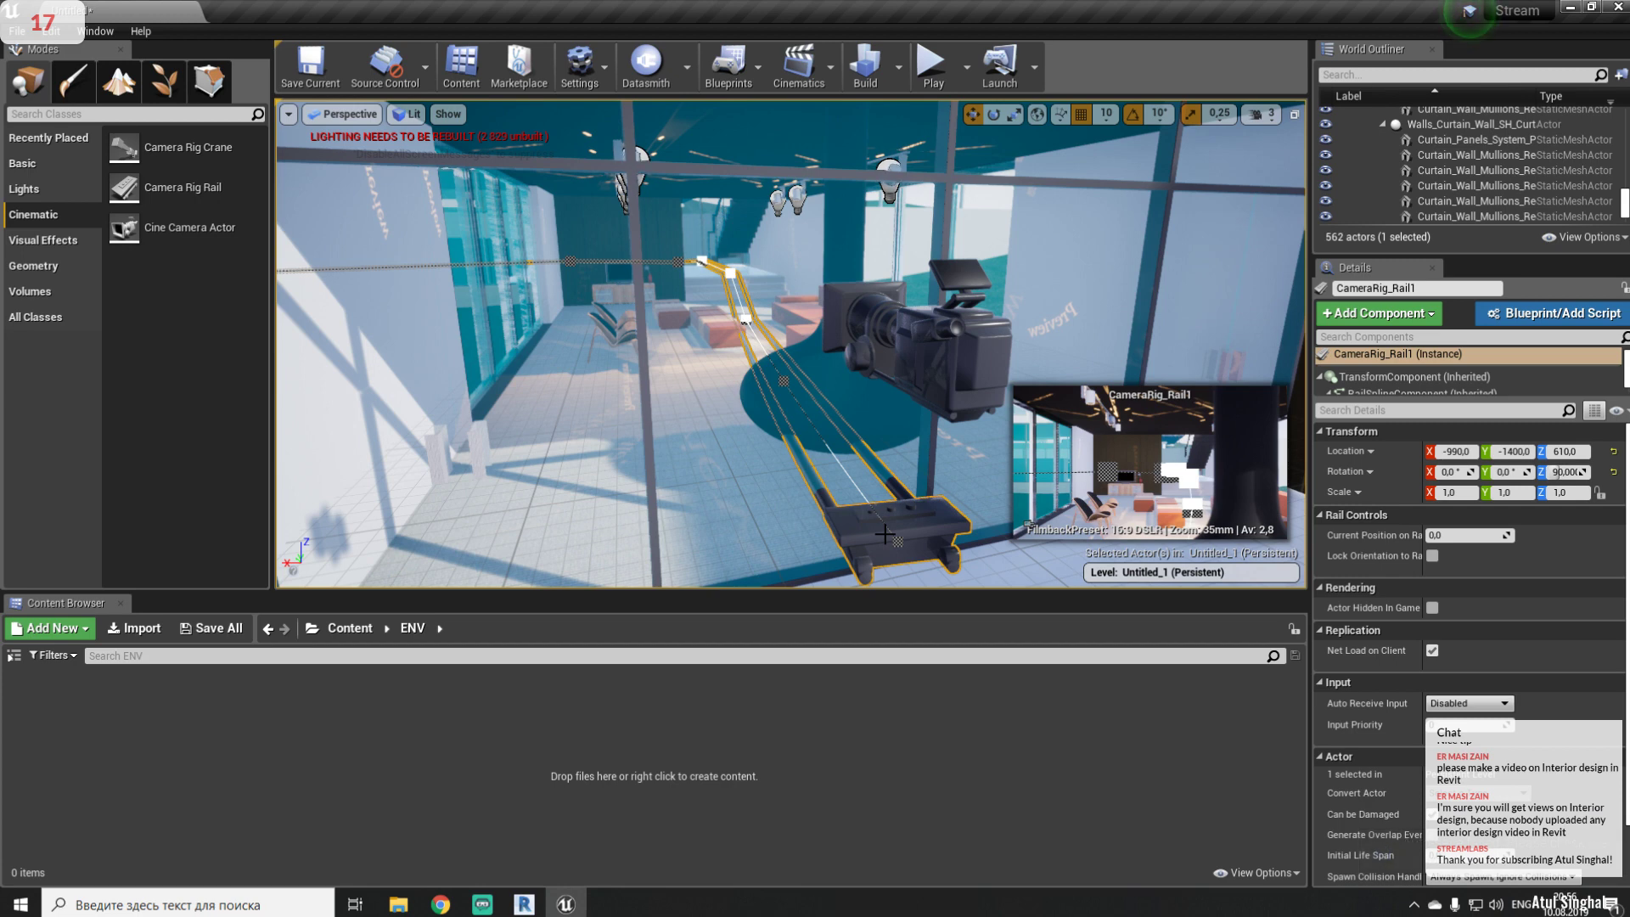
- Add a level sequence named "Inrerior" and save it in the Content folder
right_click_drag(794, 366, 778, 398)
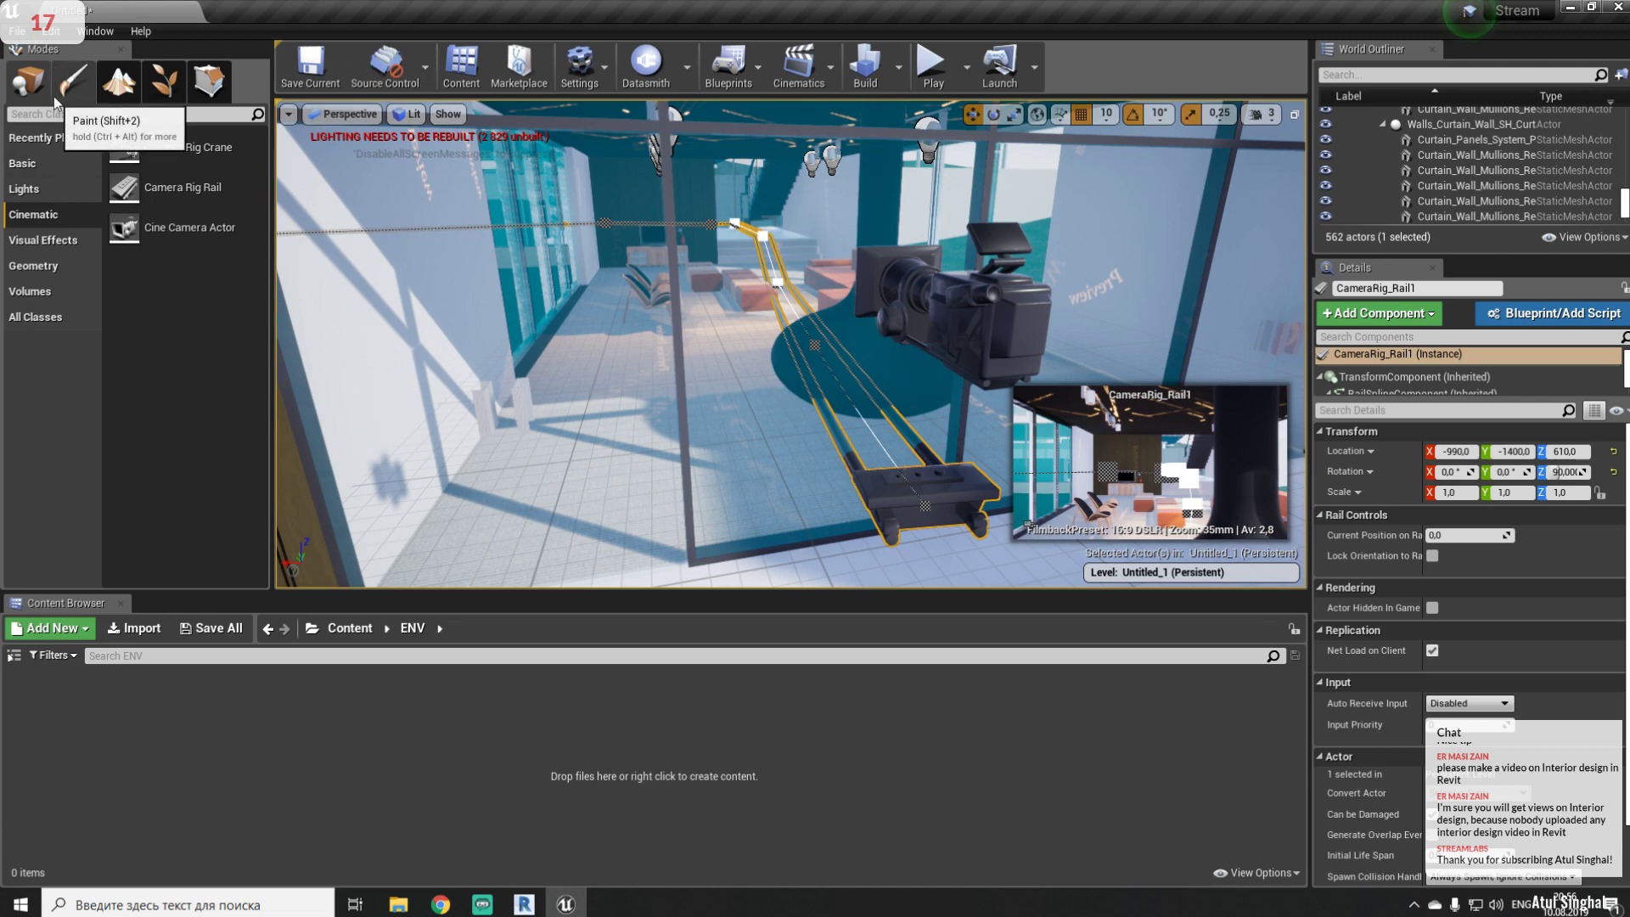
right_click_drag(713, 430, 713, 416)
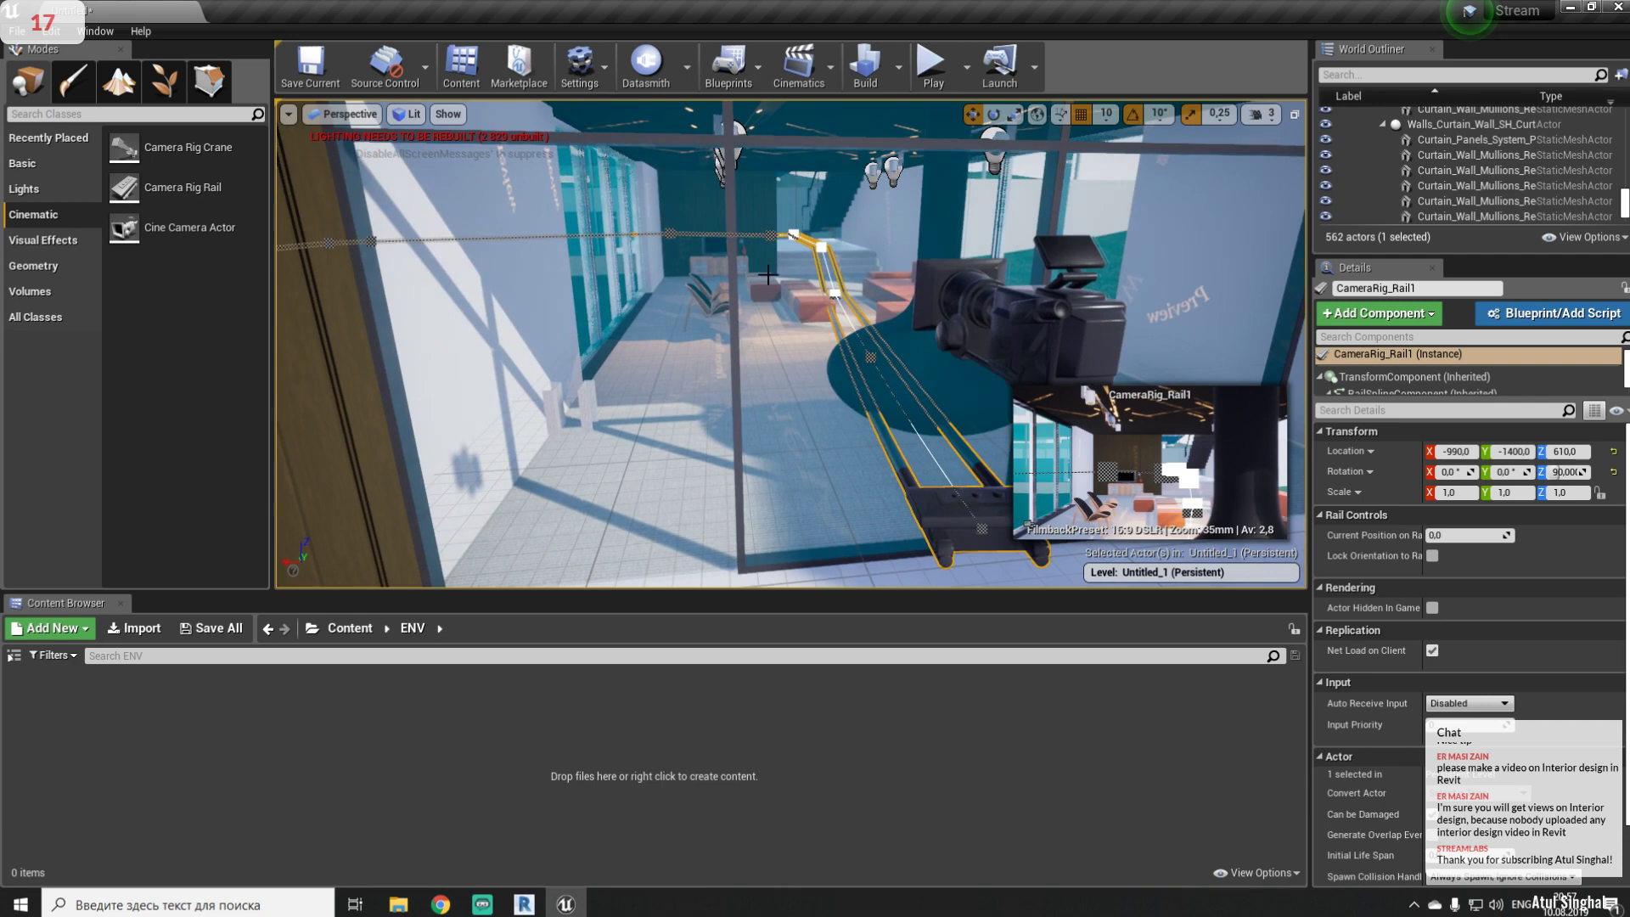
left_click(832, 76)
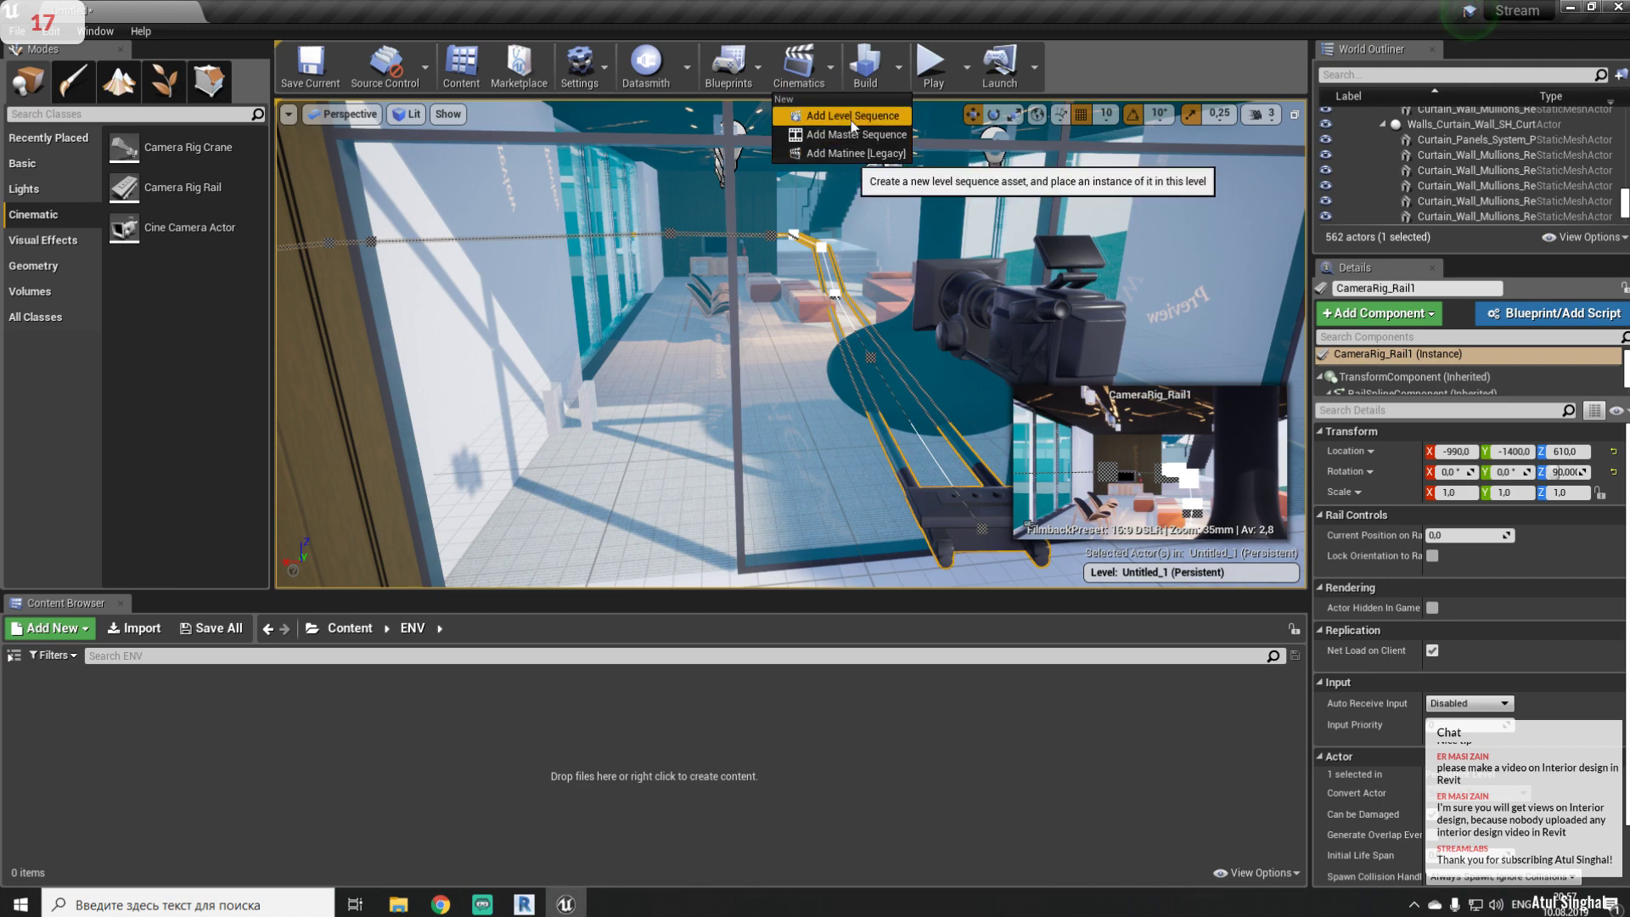
left_click(850, 116)
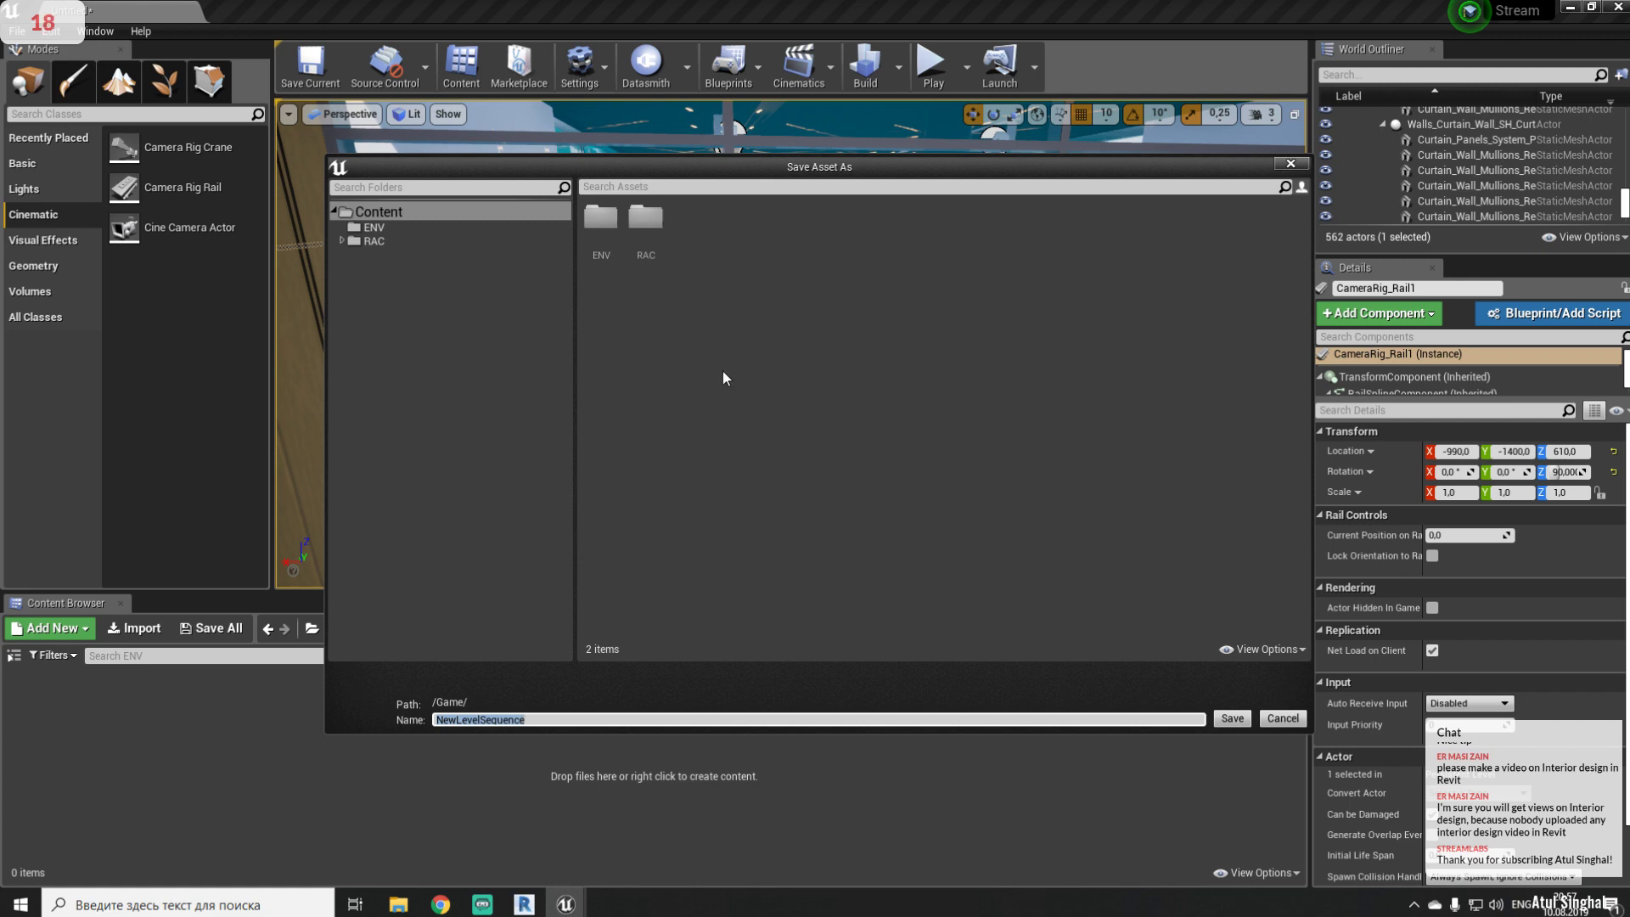
key("End")
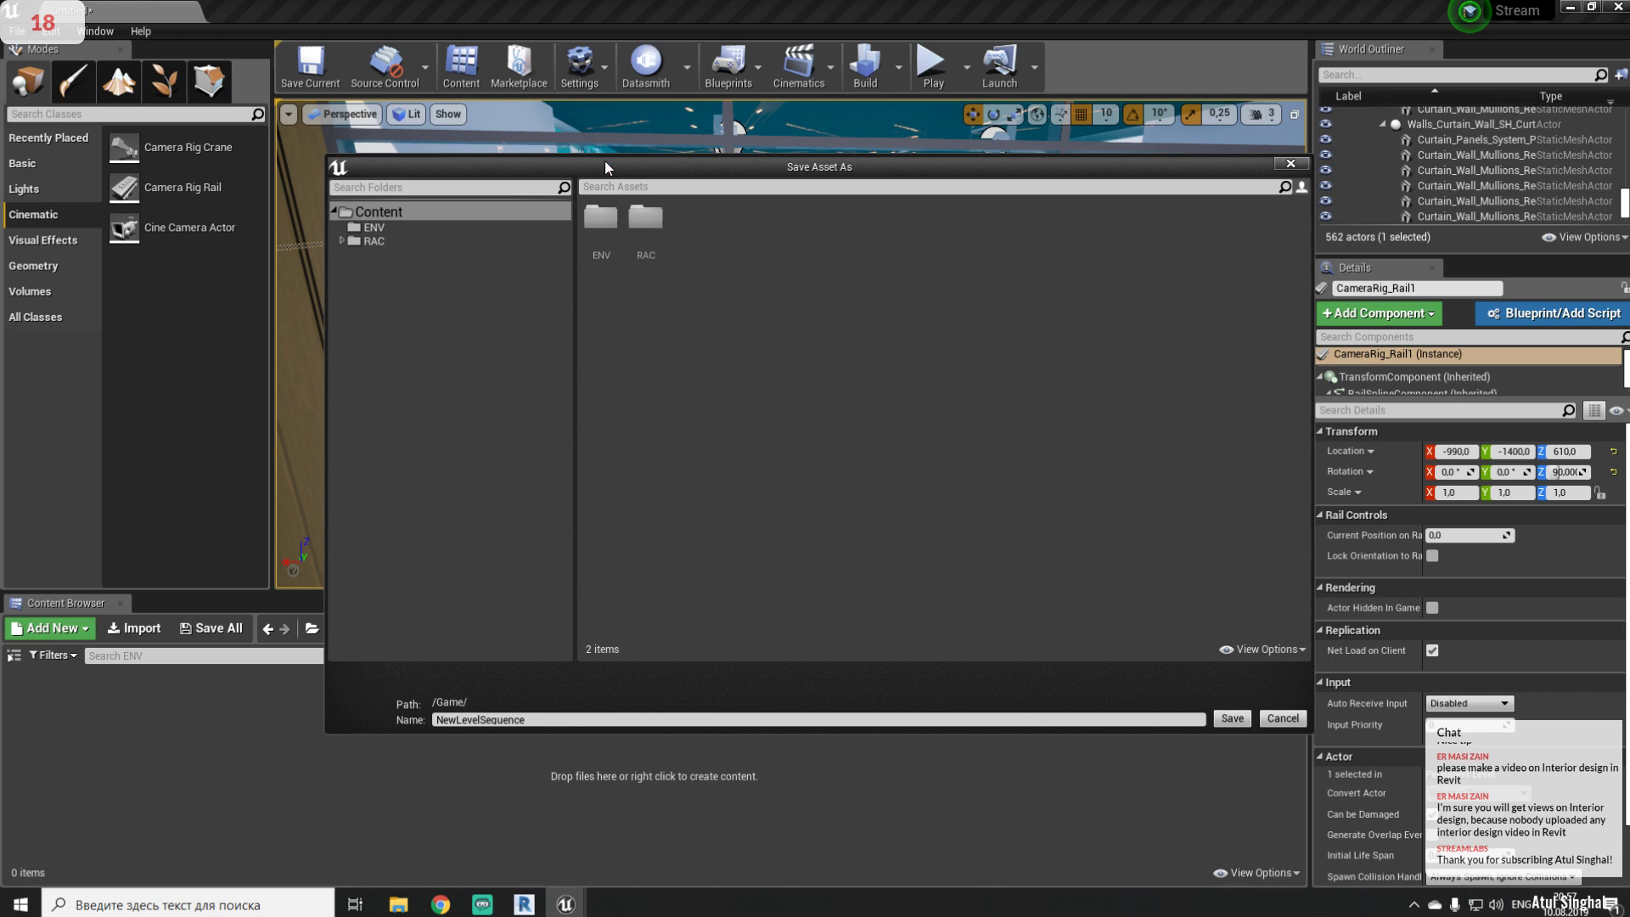
left_click_drag(817, 166, 1203, 170)
left_click_drag(982, 709, 523, 575)
double_click(522, 589)
key("BackSpace")
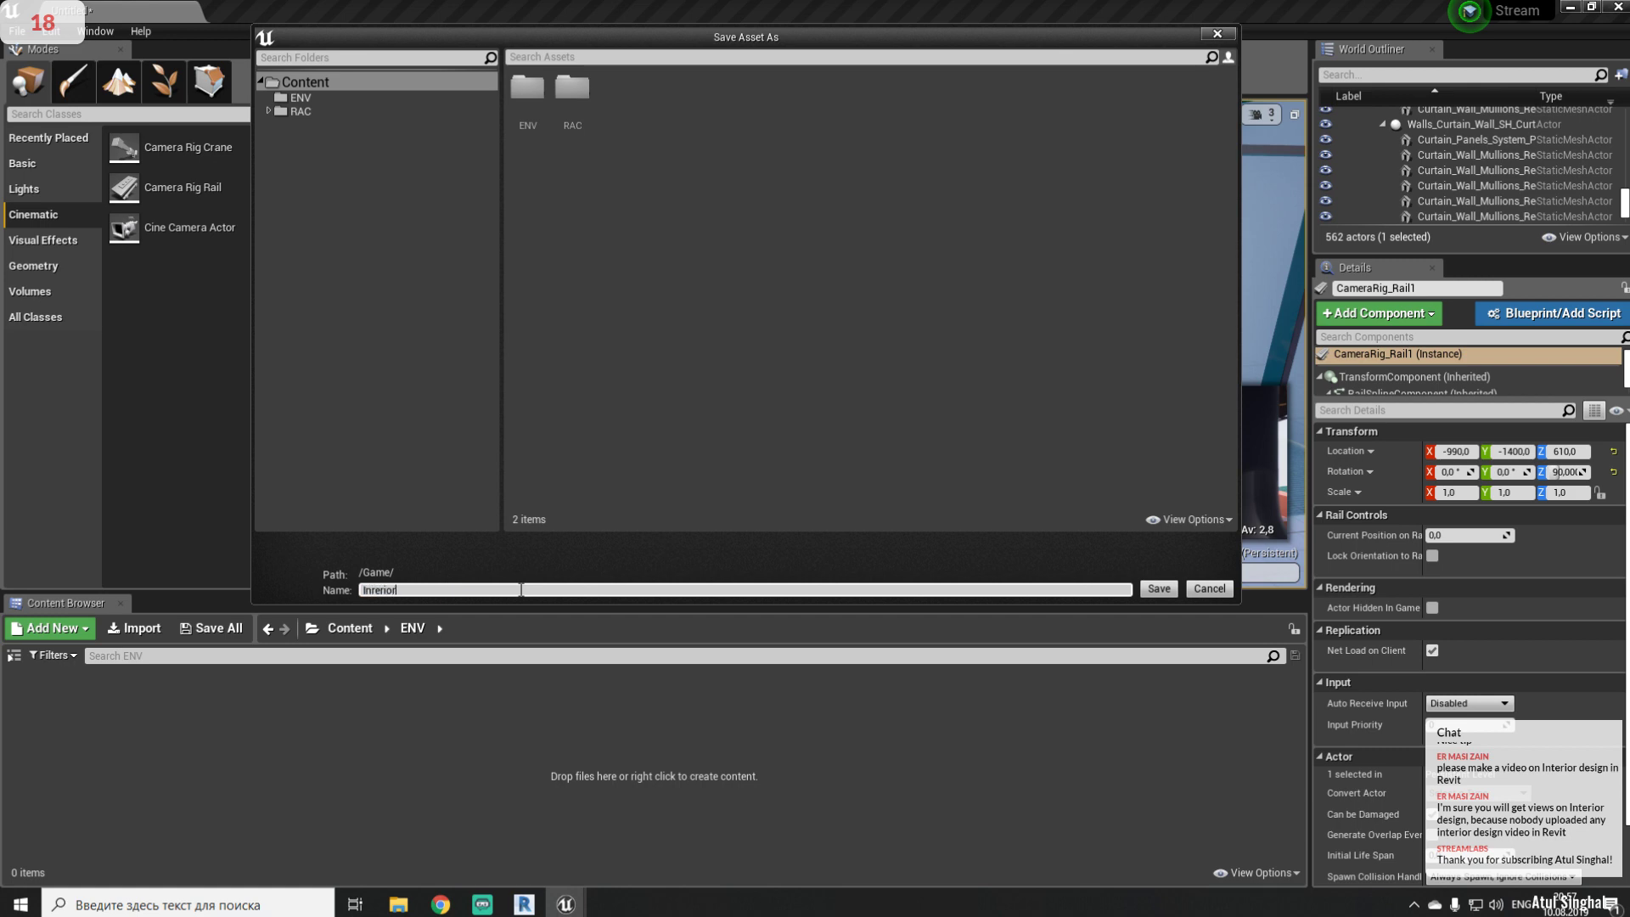
key("Return")
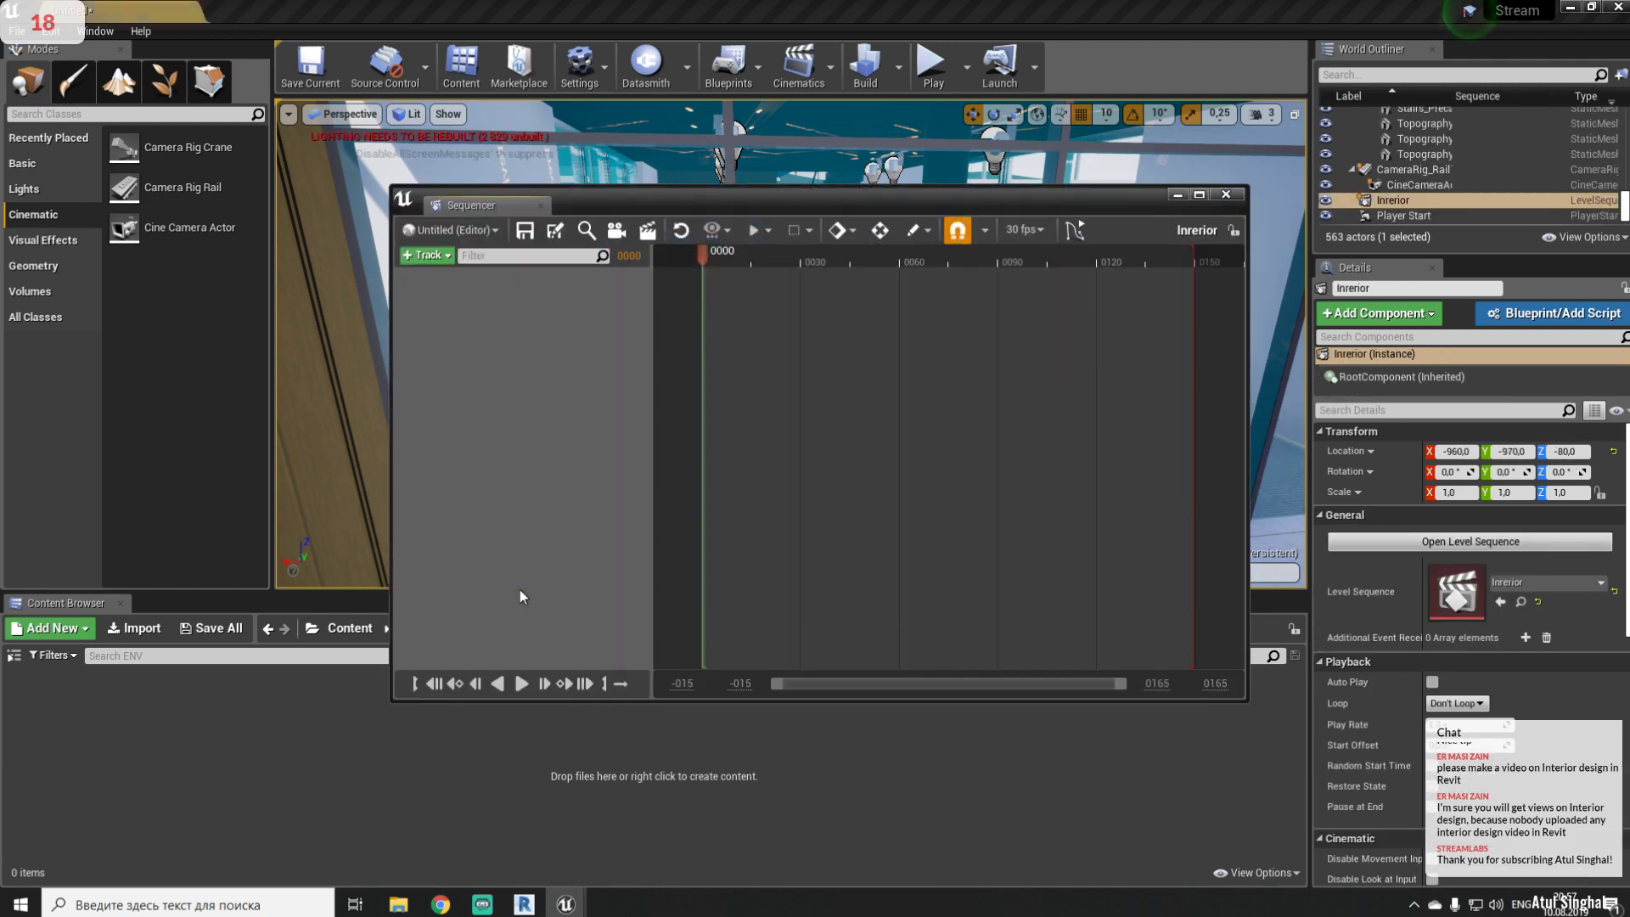
- Enlarge and reposition the Sequencer window and add the CameraRig_Rail1 actor to the sequence
left_click_drag(638, 197, 527, 148)
left_click_drag(1138, 650, 1126, 767)
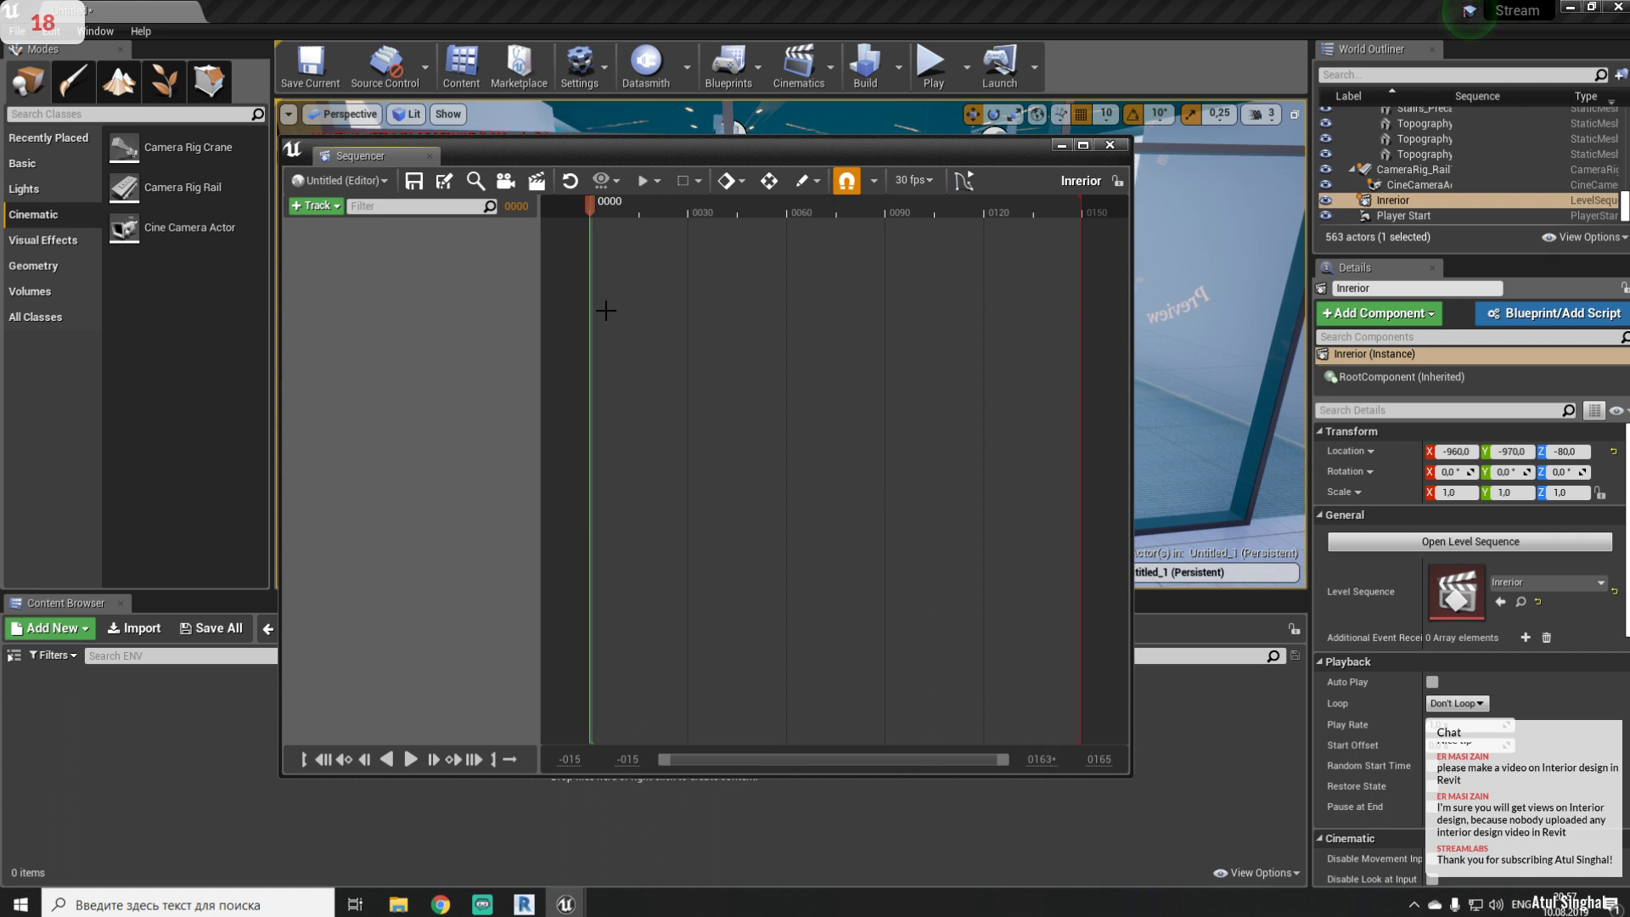
left_click_drag(670, 146, 659, 577)
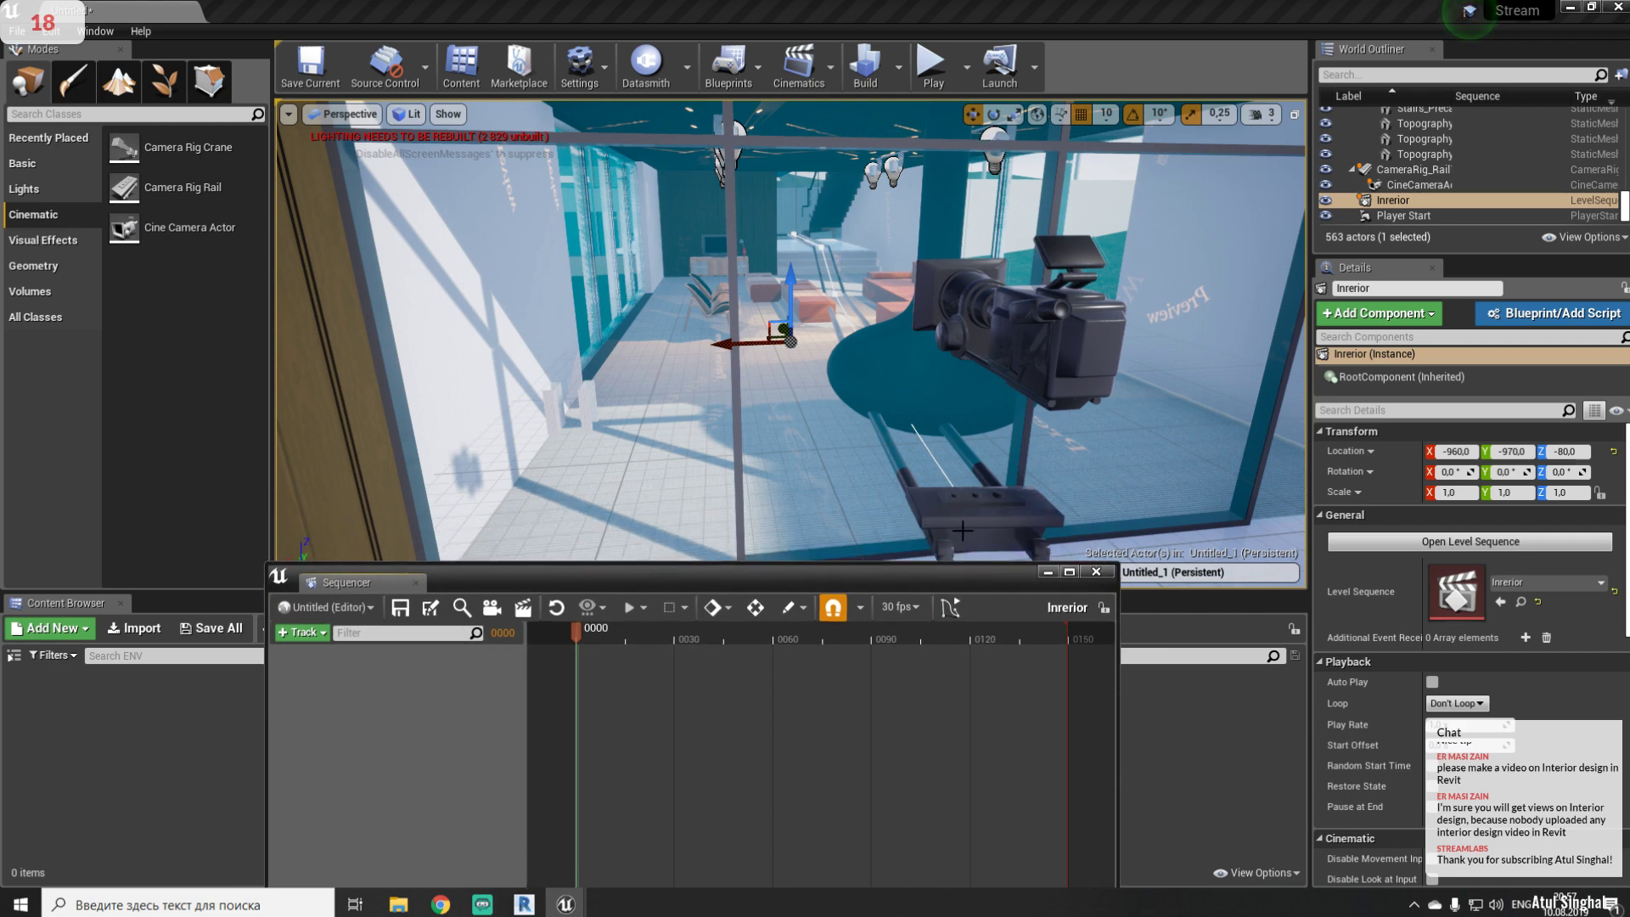
left_click_drag(609, 588, 377, 153)
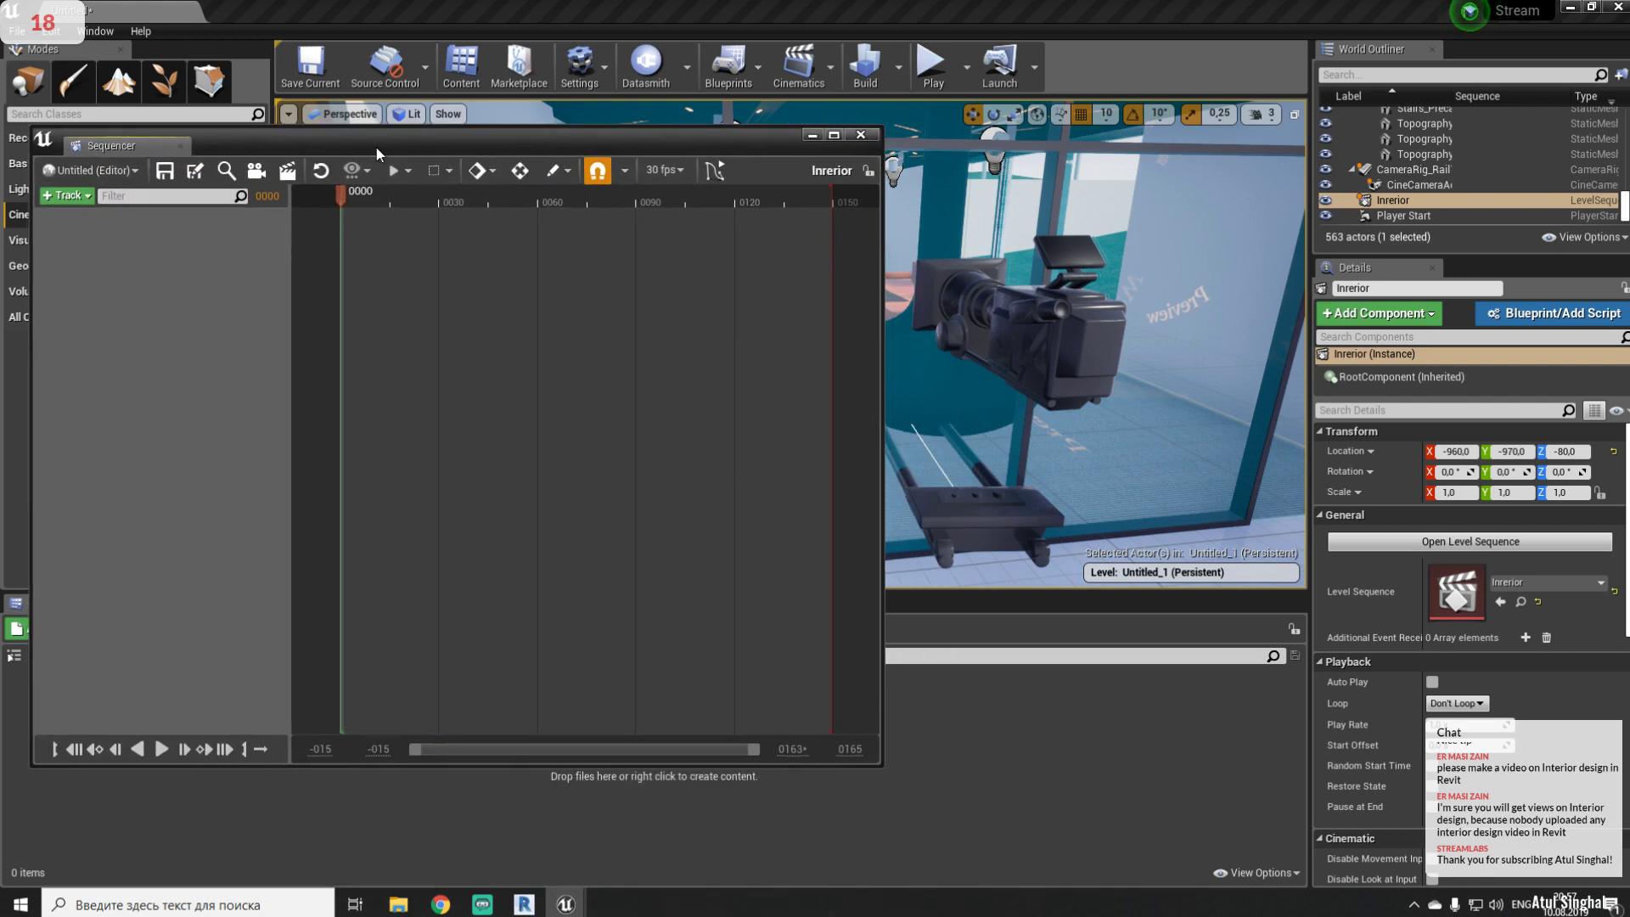
left_click(68, 200)
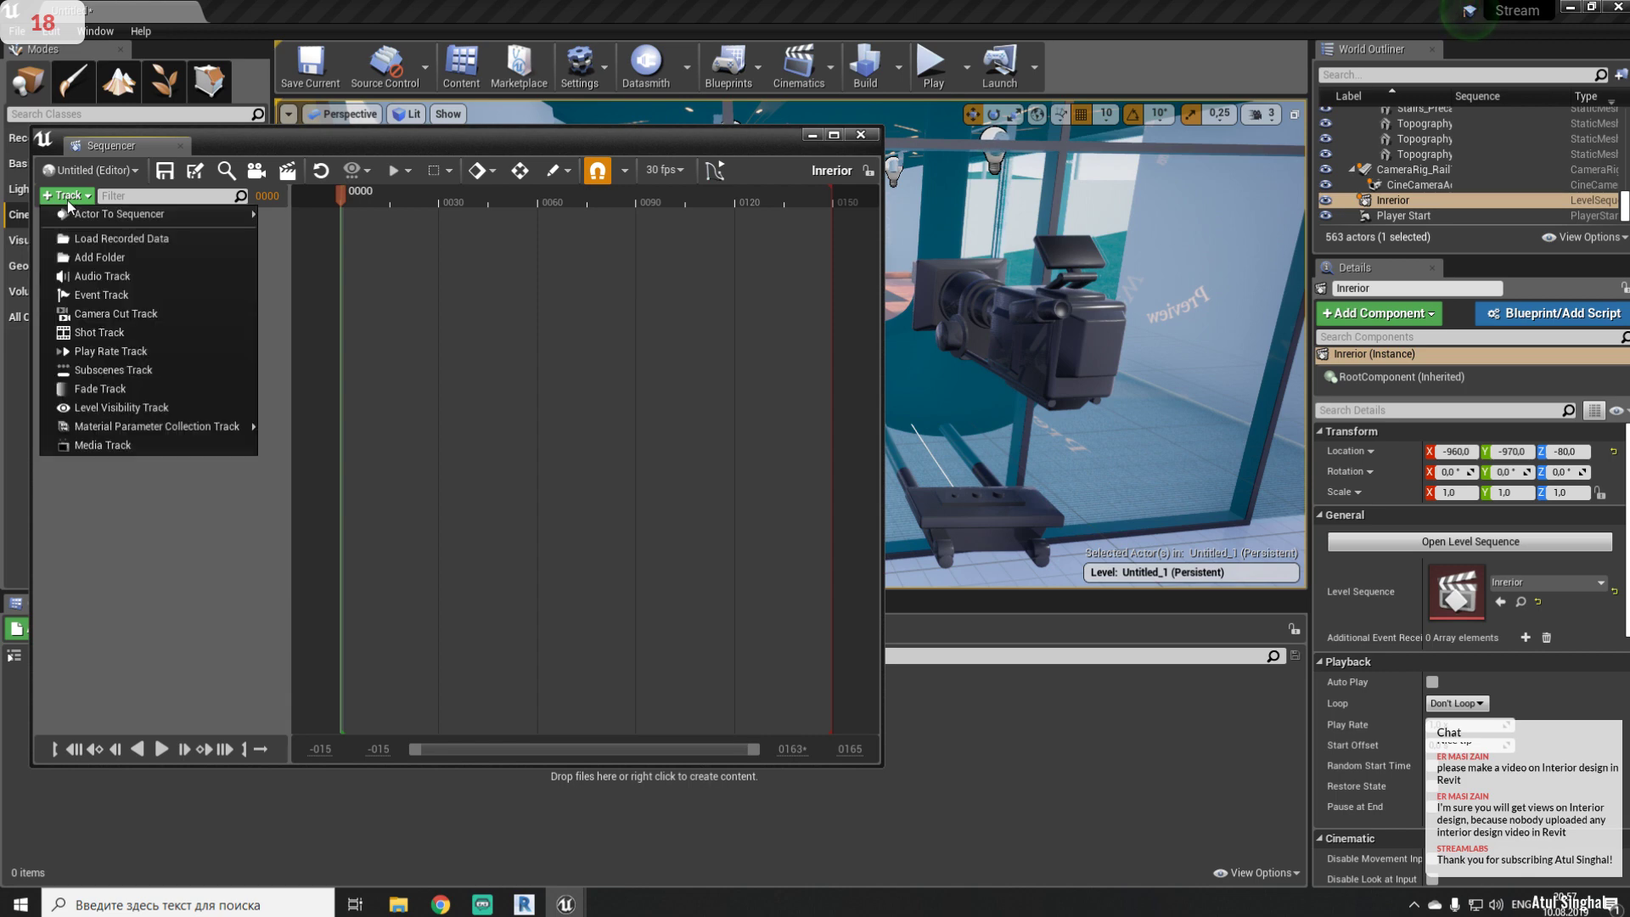
mouse_move(99, 213)
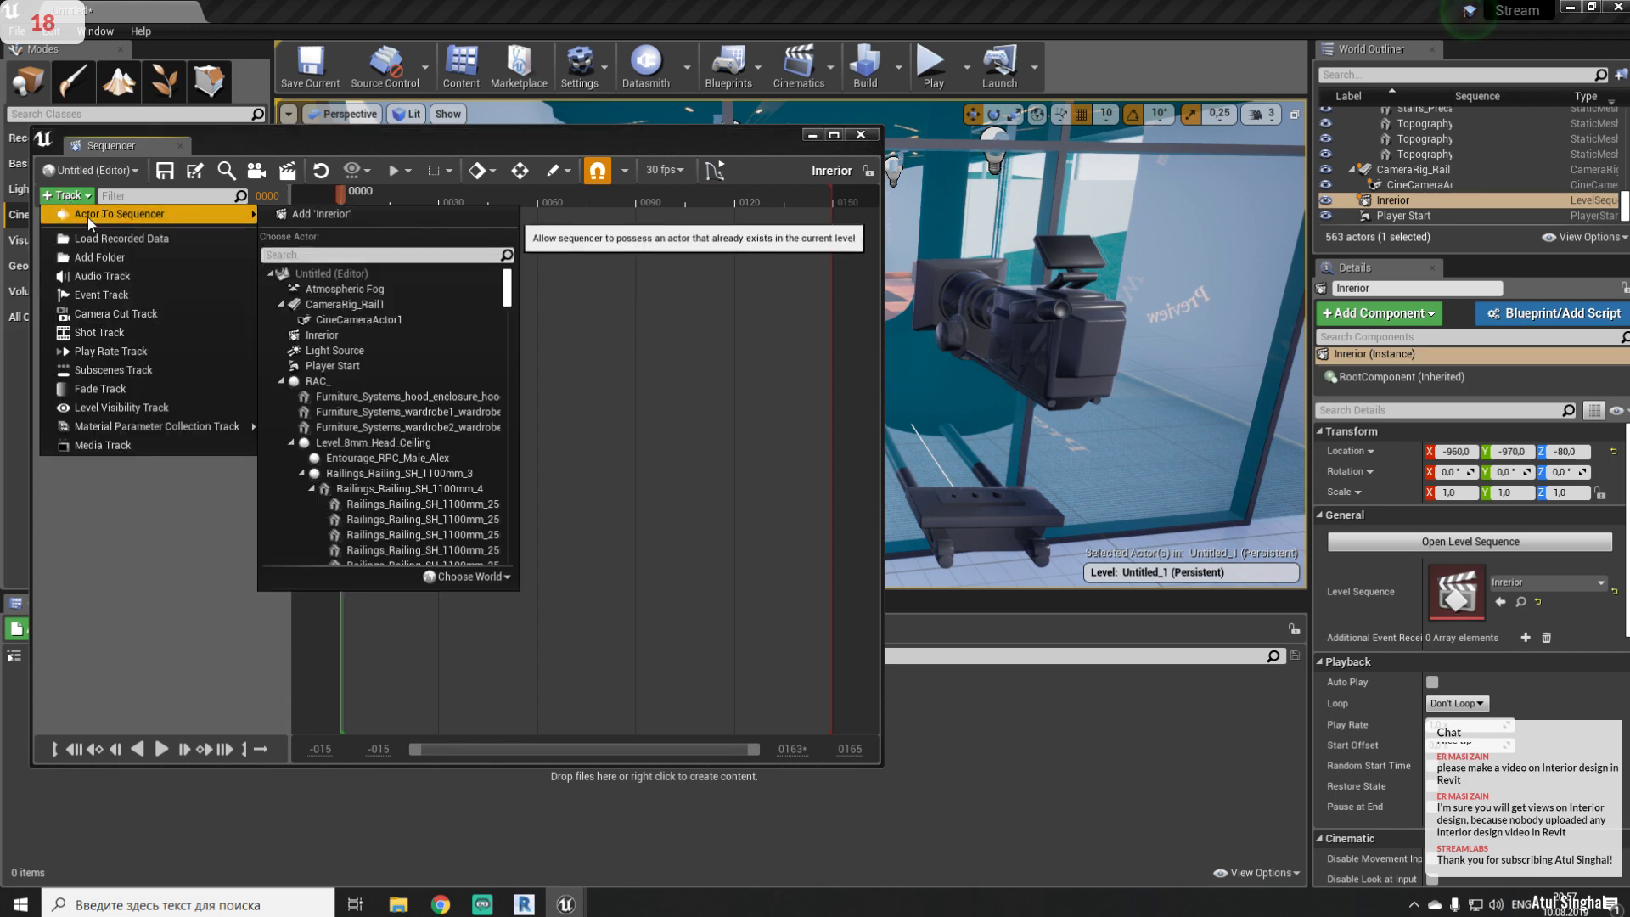
left_click(367, 306)
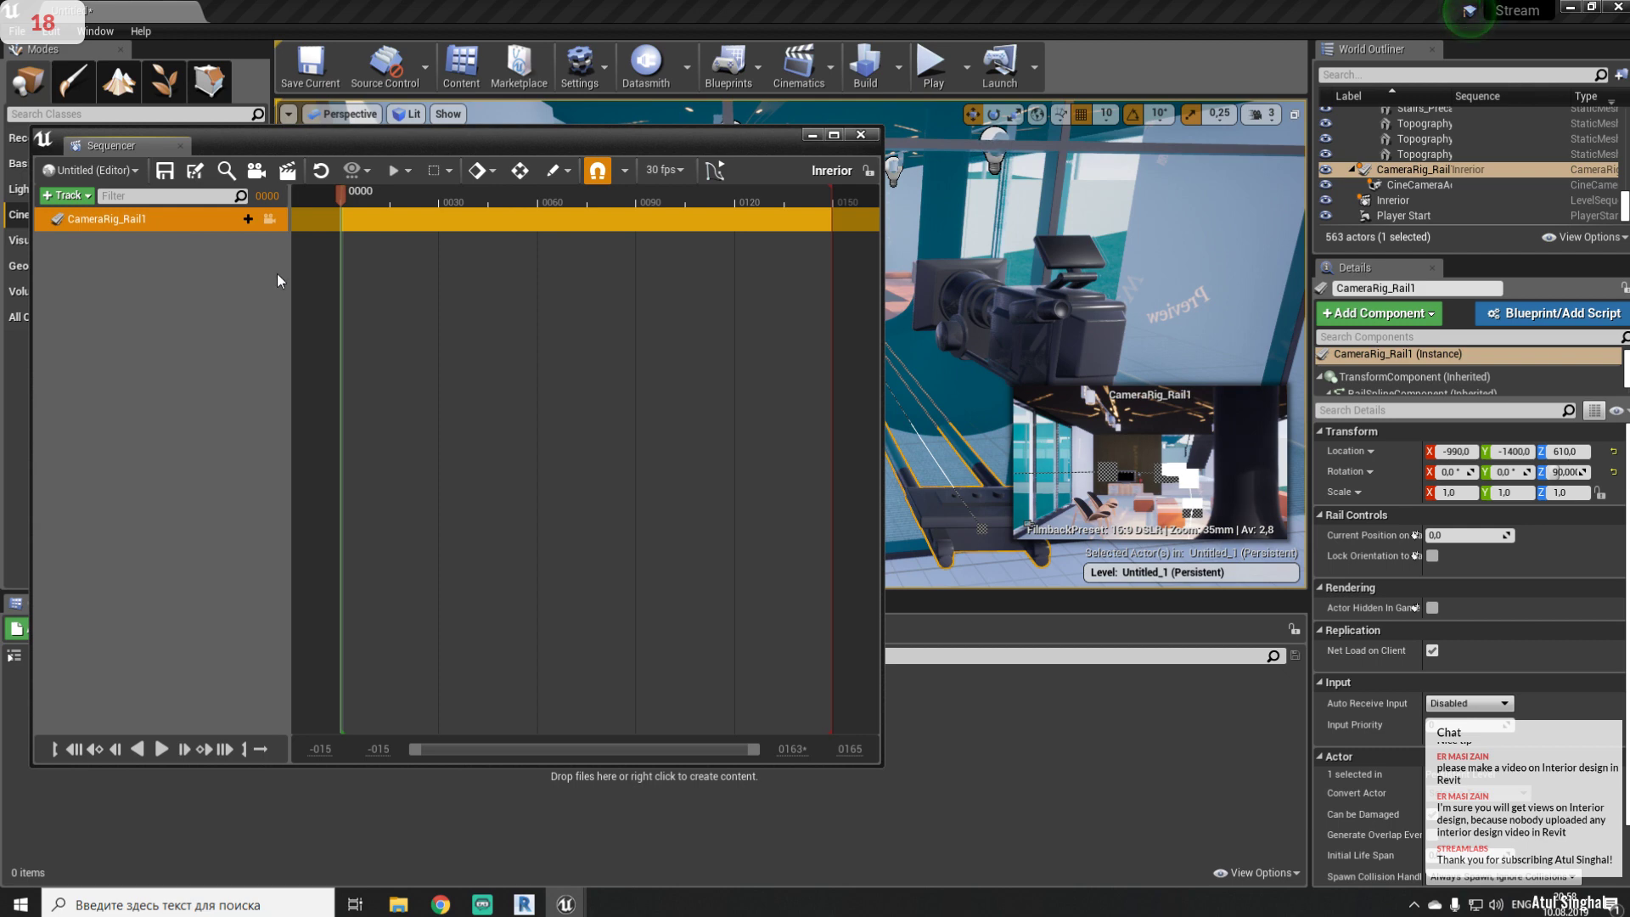
- Add a Current Position on Rail track to CameraRig_Rail1 and key it at 0.0 on frame 0
left_click(238, 219)
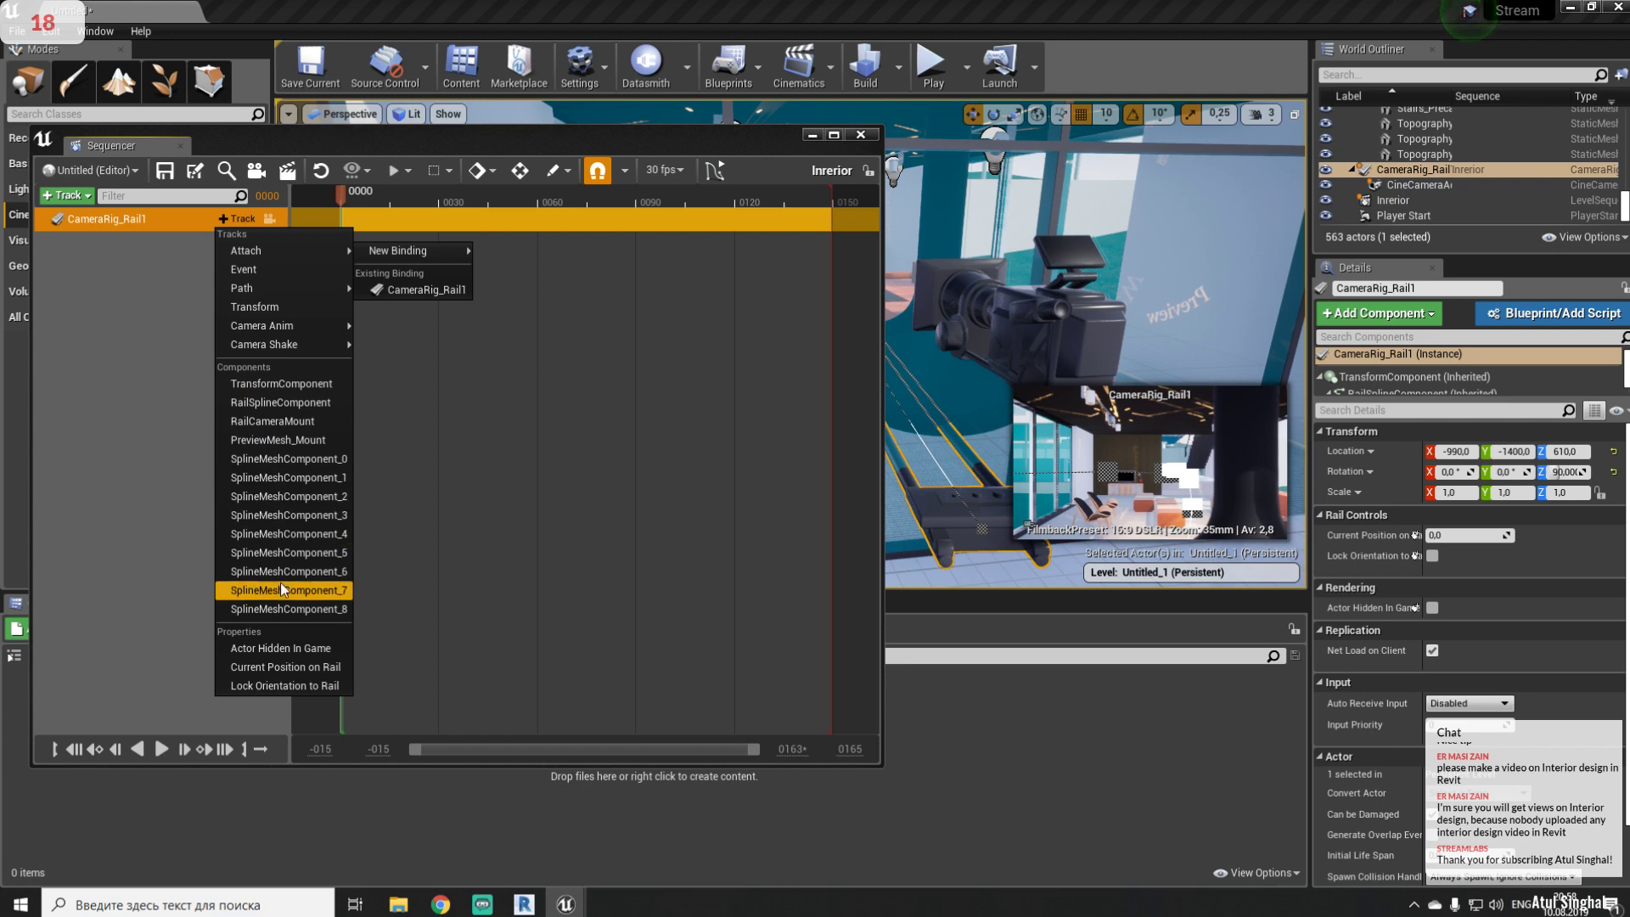
left_click(270, 669)
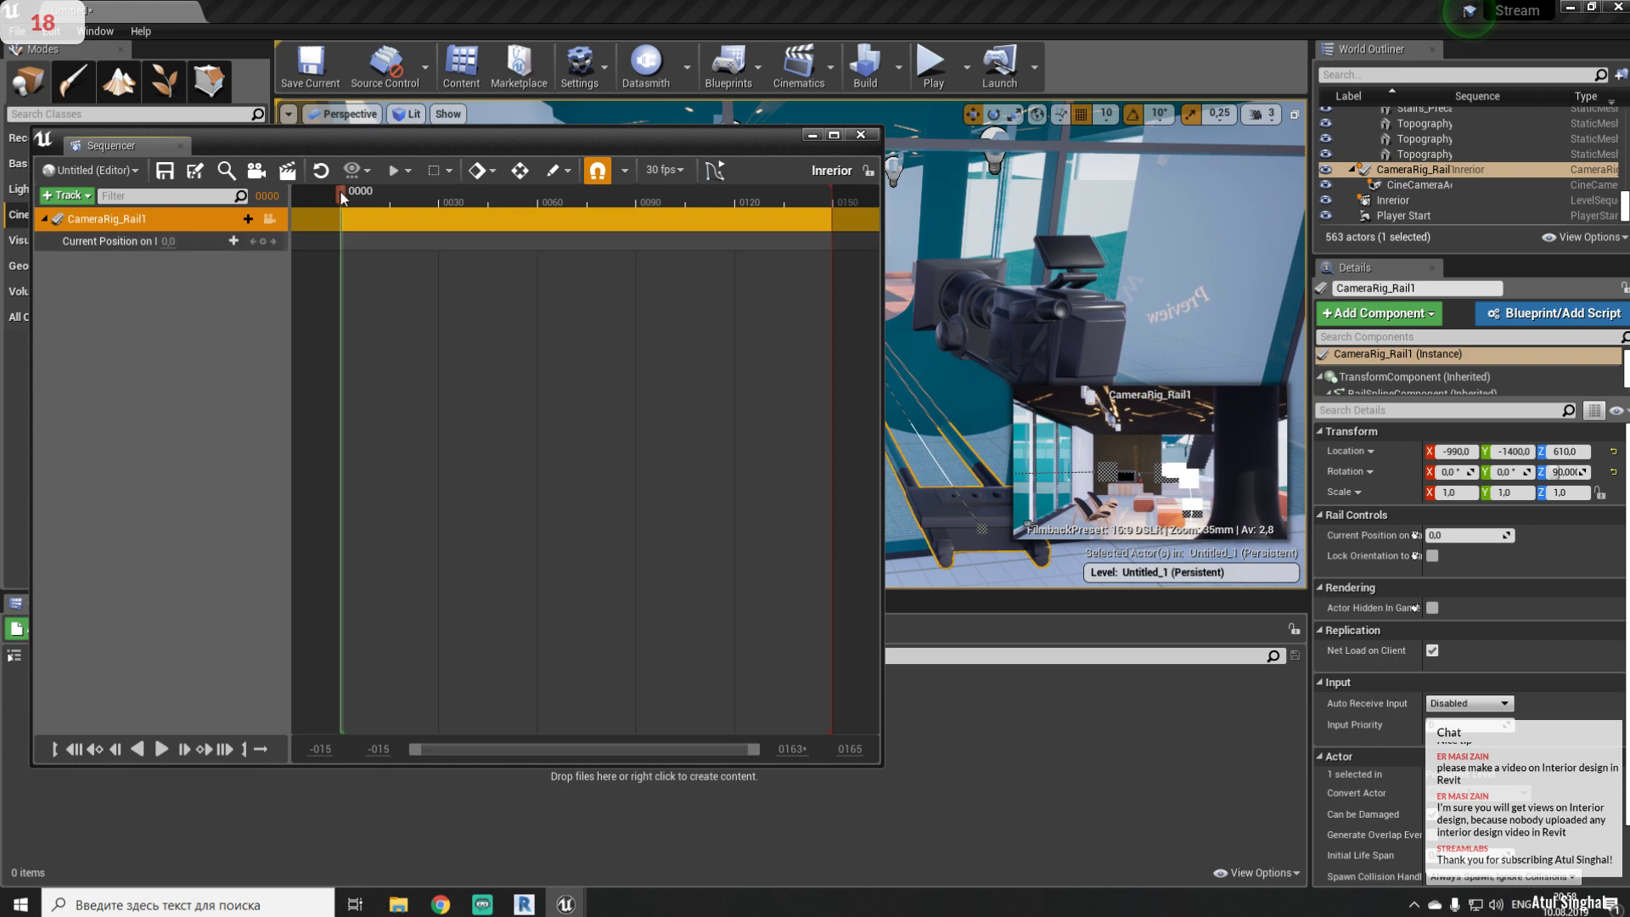
left_click(264, 246)
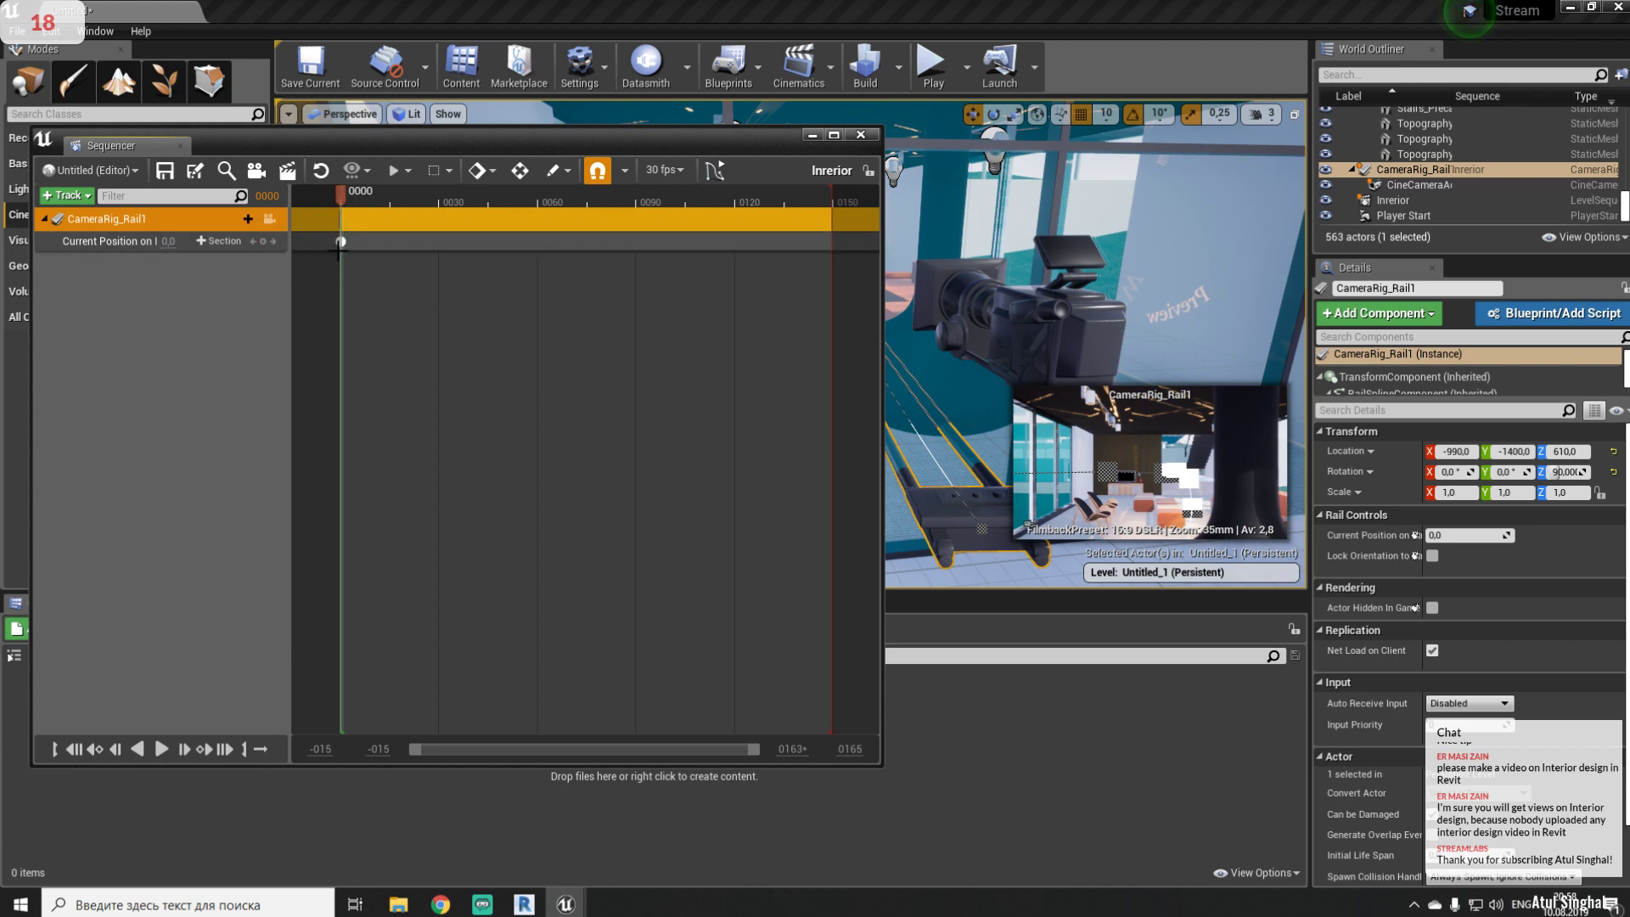
- Key the rail position at 1.0 on frame 150 and return the playhead to frame 0
left_click_drag(340, 195, 833, 190)
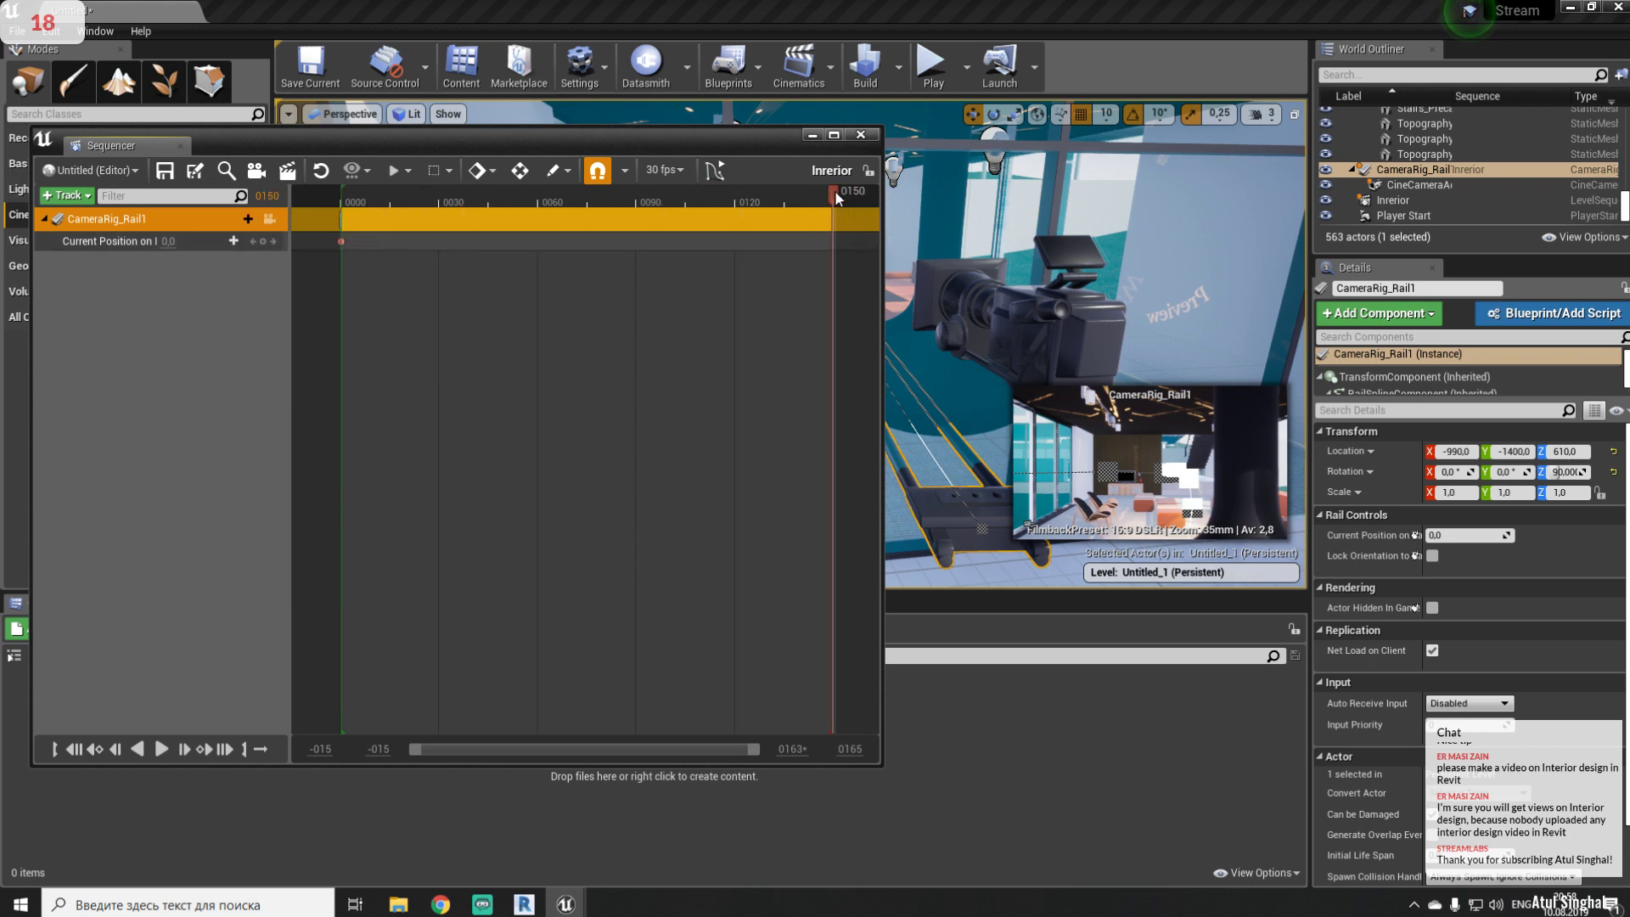
left_click(266, 243)
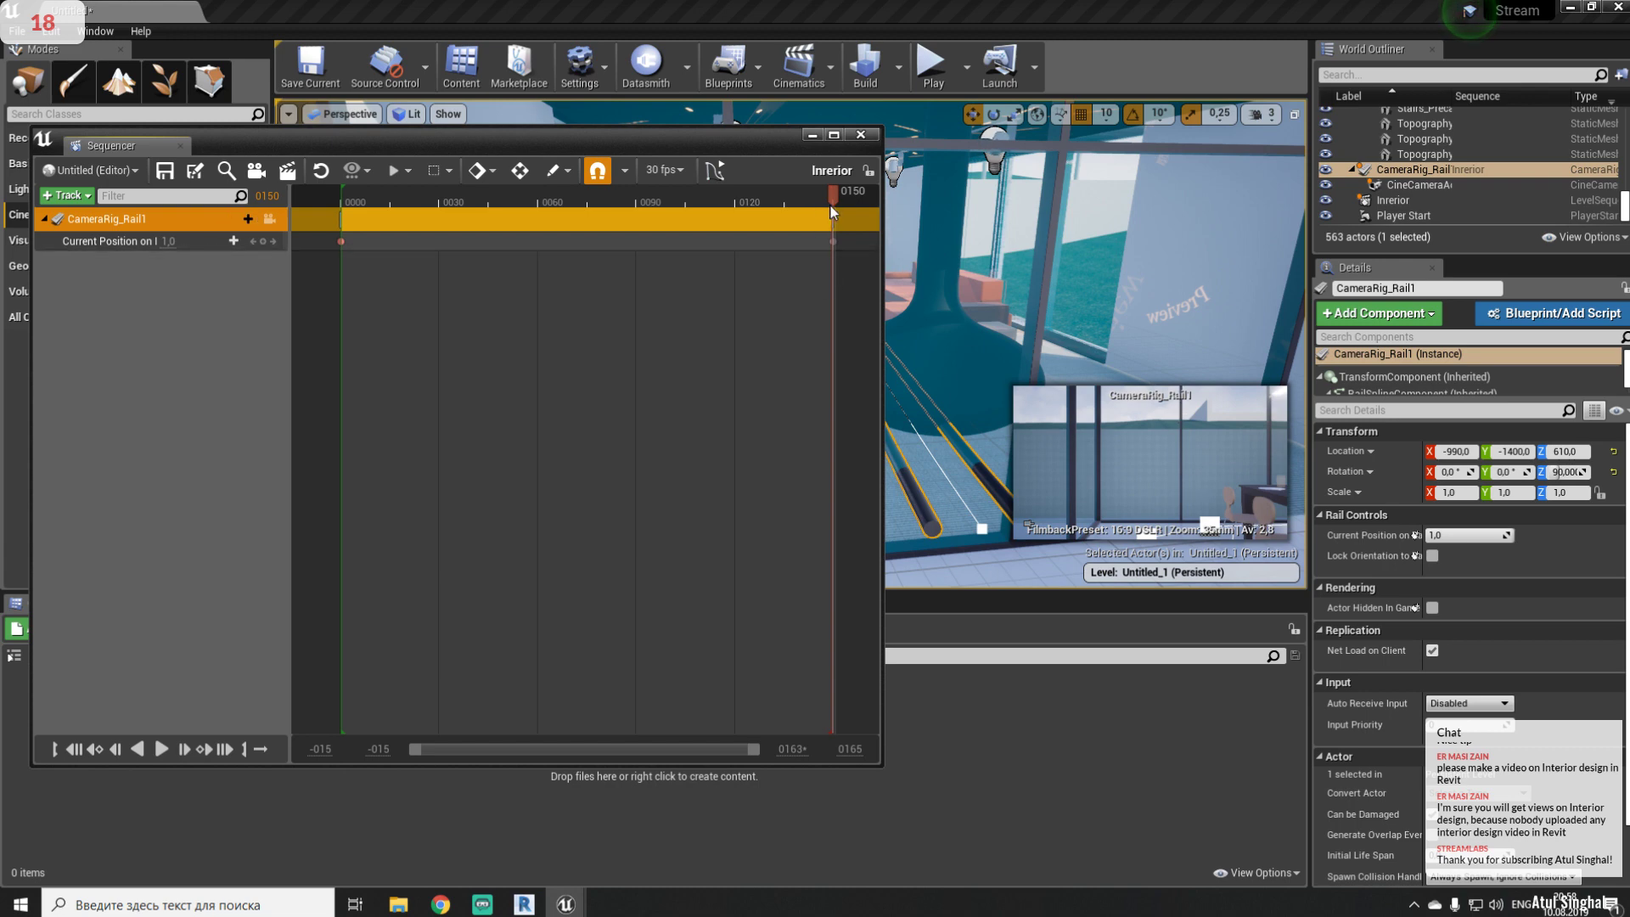
left_click_drag(828, 202, 341, 241)
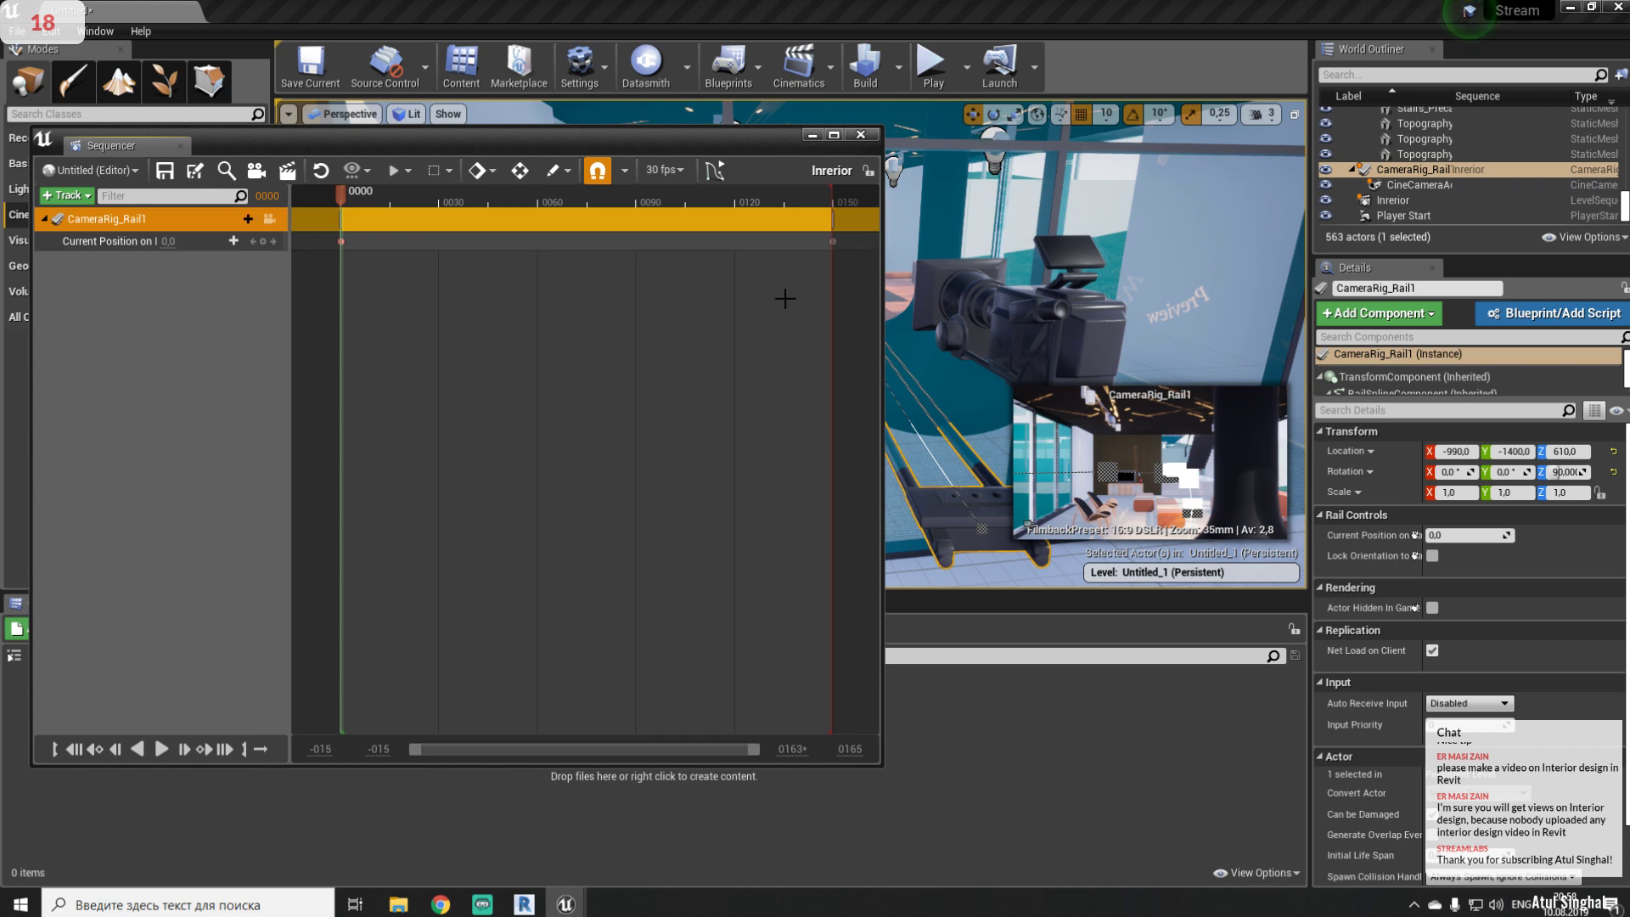
- Open the movie render settings and set the output directory to E:\Tutorials\90 - Ureal Engine Export\Export test, copied from the file explorer
left_click(286, 170)
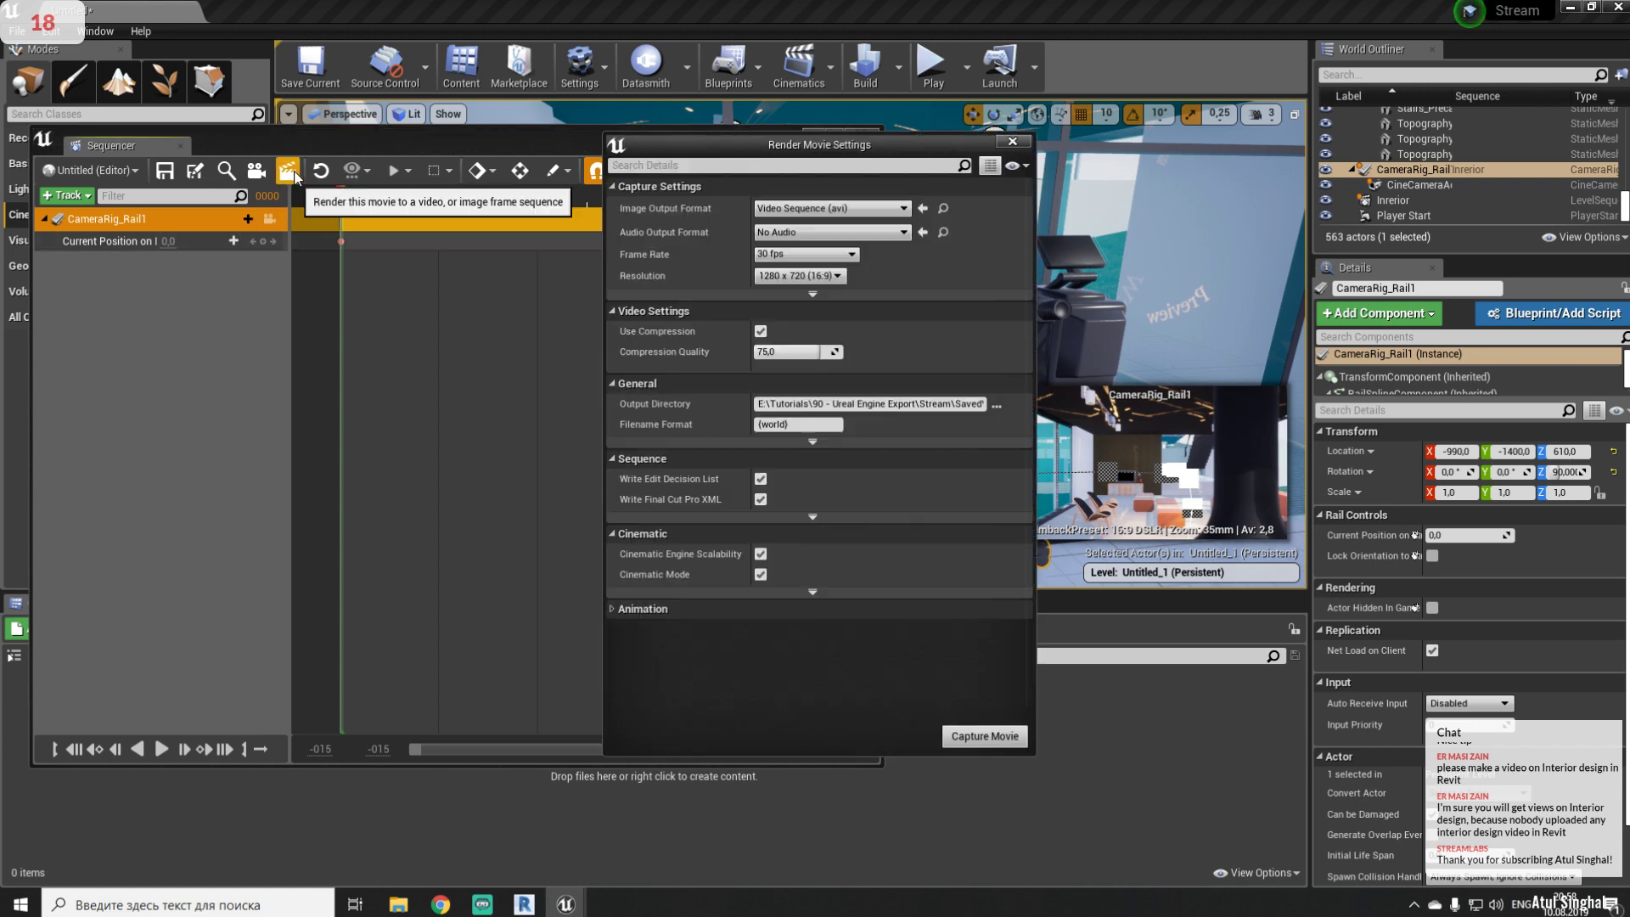
left_click(848, 207)
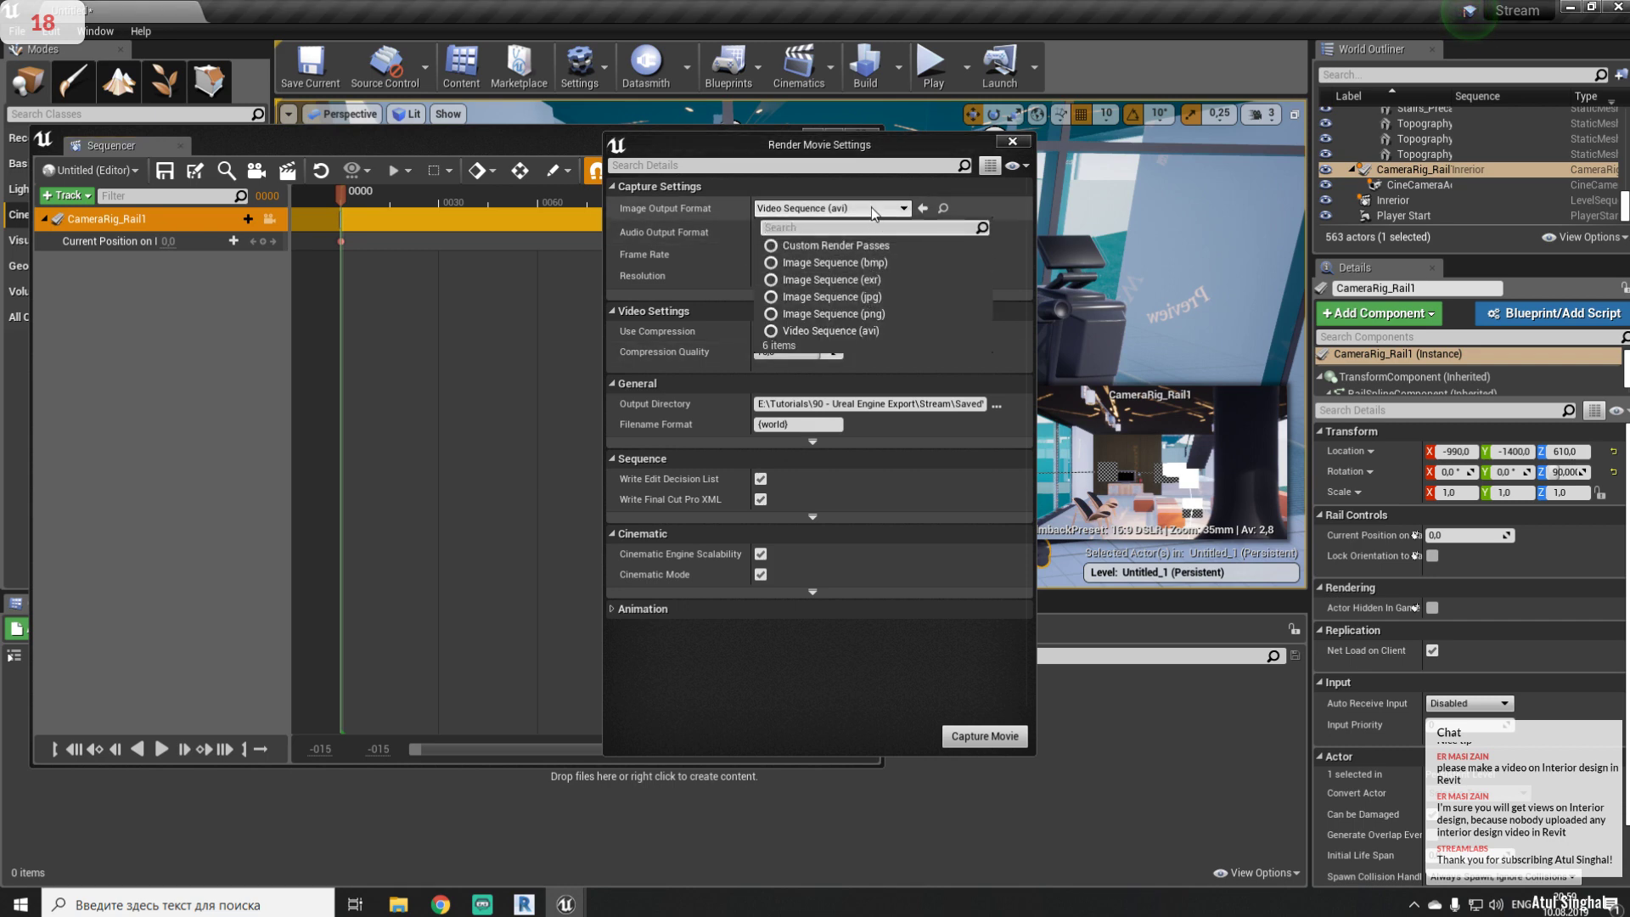
left_click(872, 211)
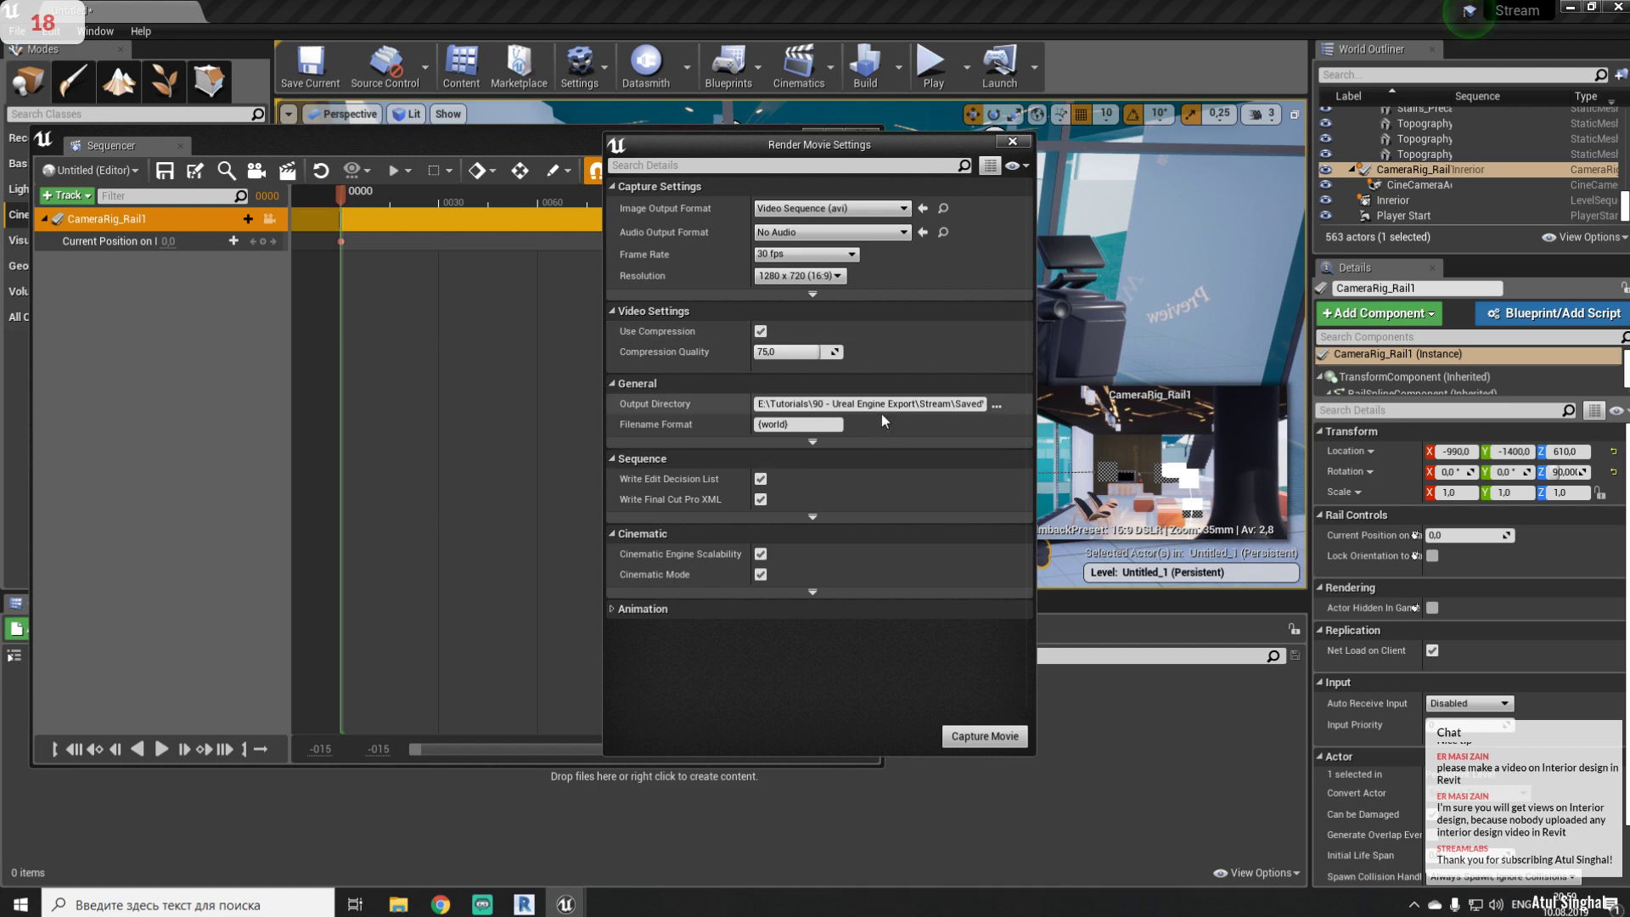
left_click(958, 404)
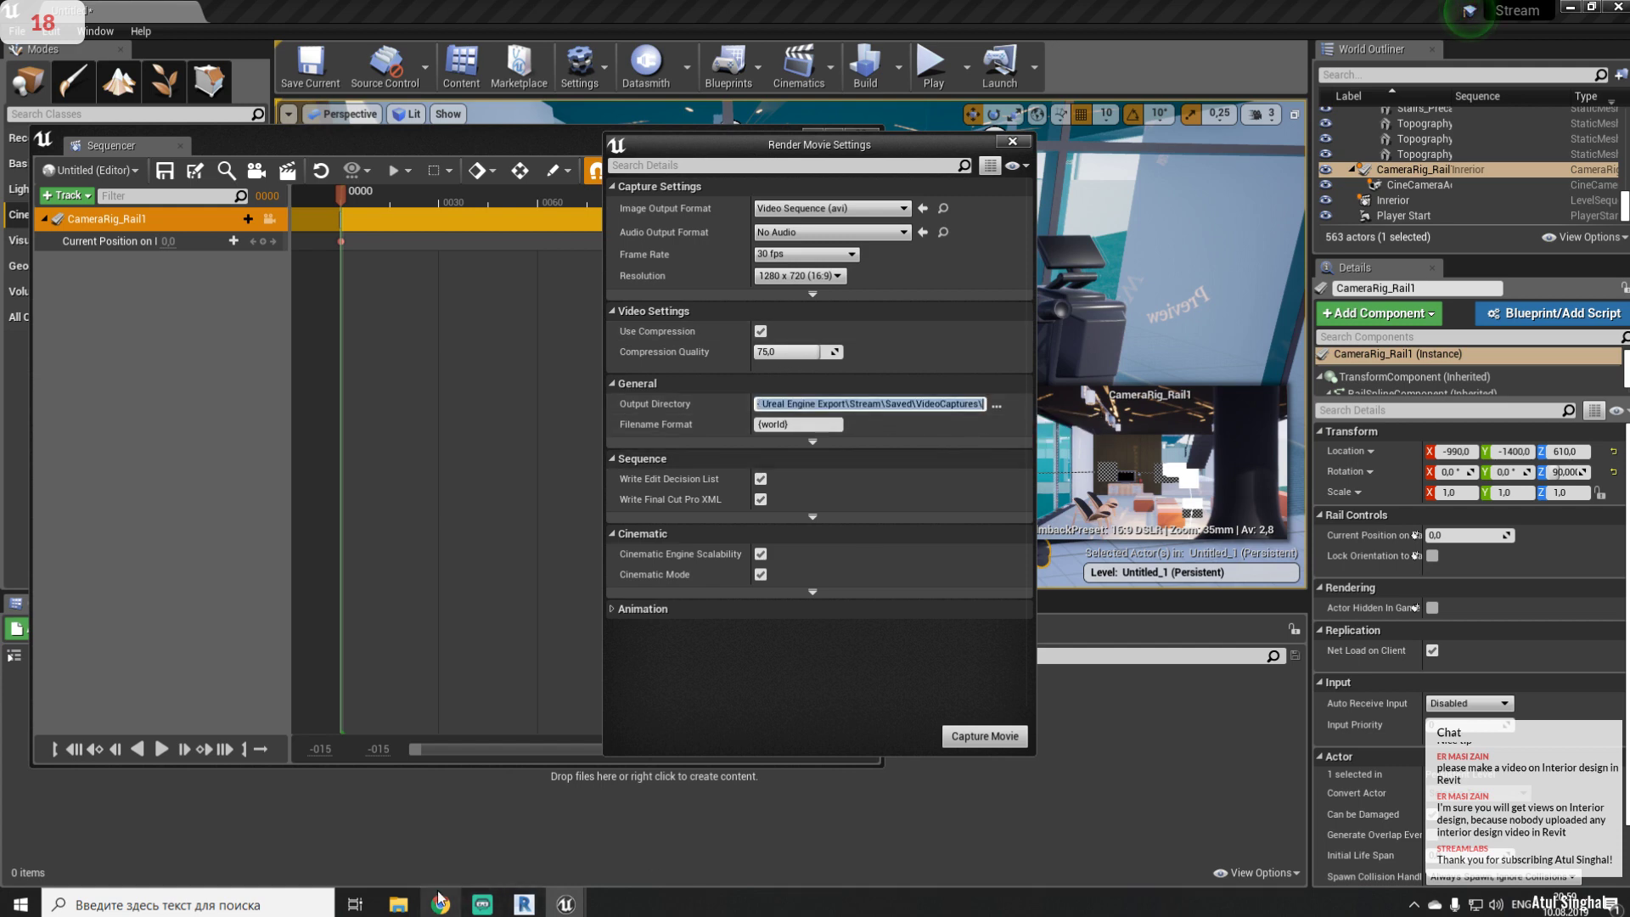
left_click(398, 904)
left_click(1137, 253)
key("ctrl+c")
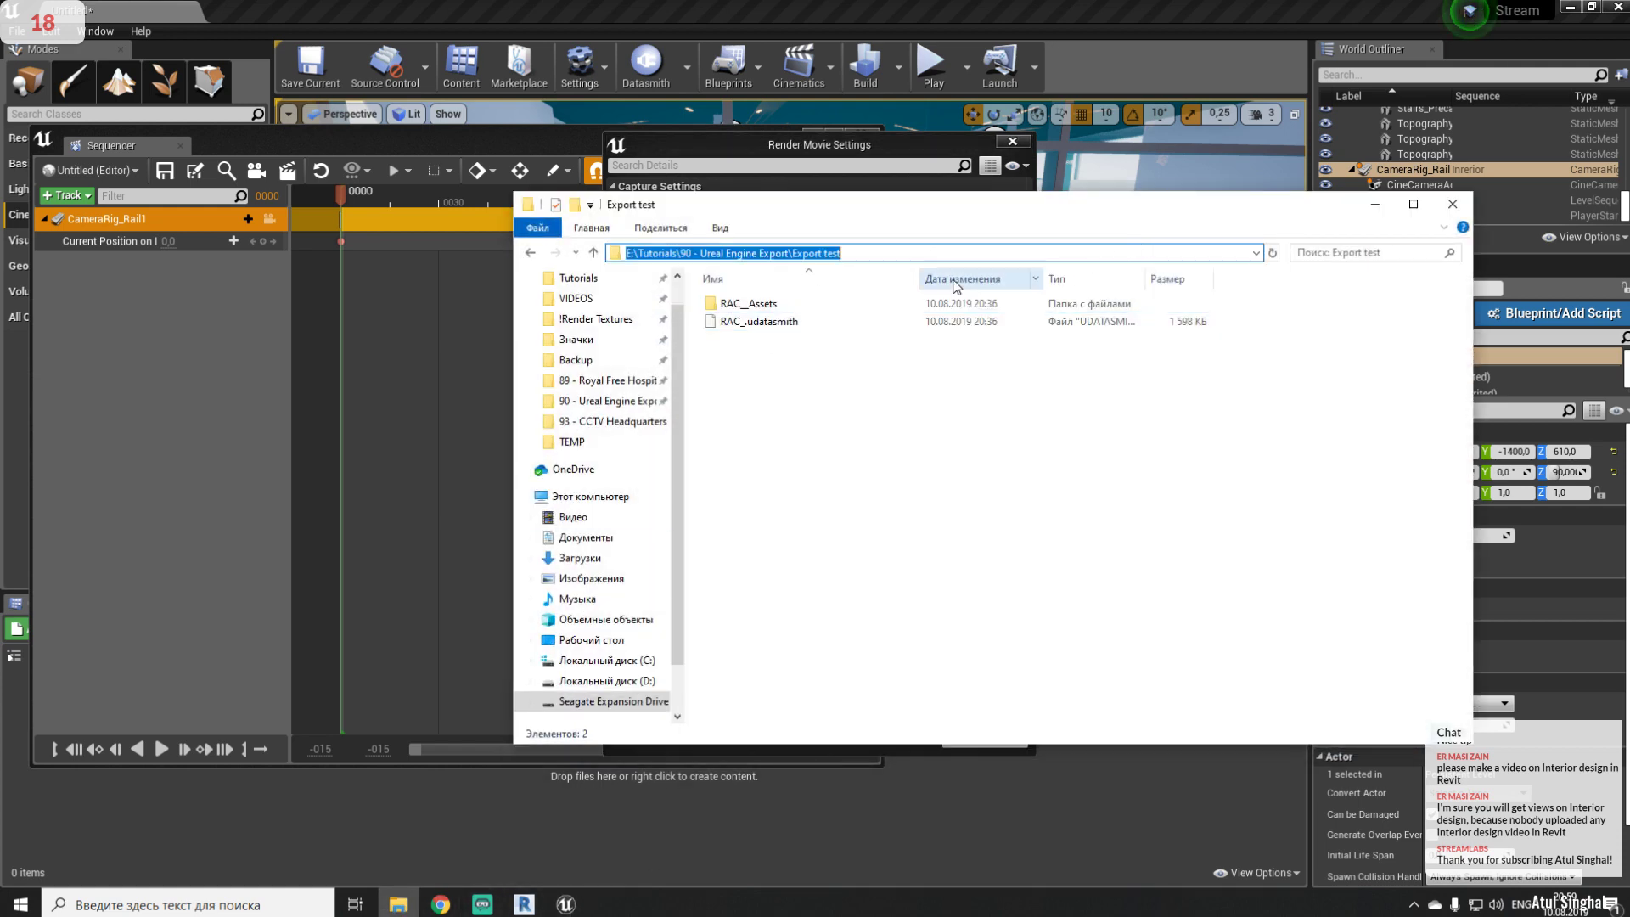
left_click(905, 170)
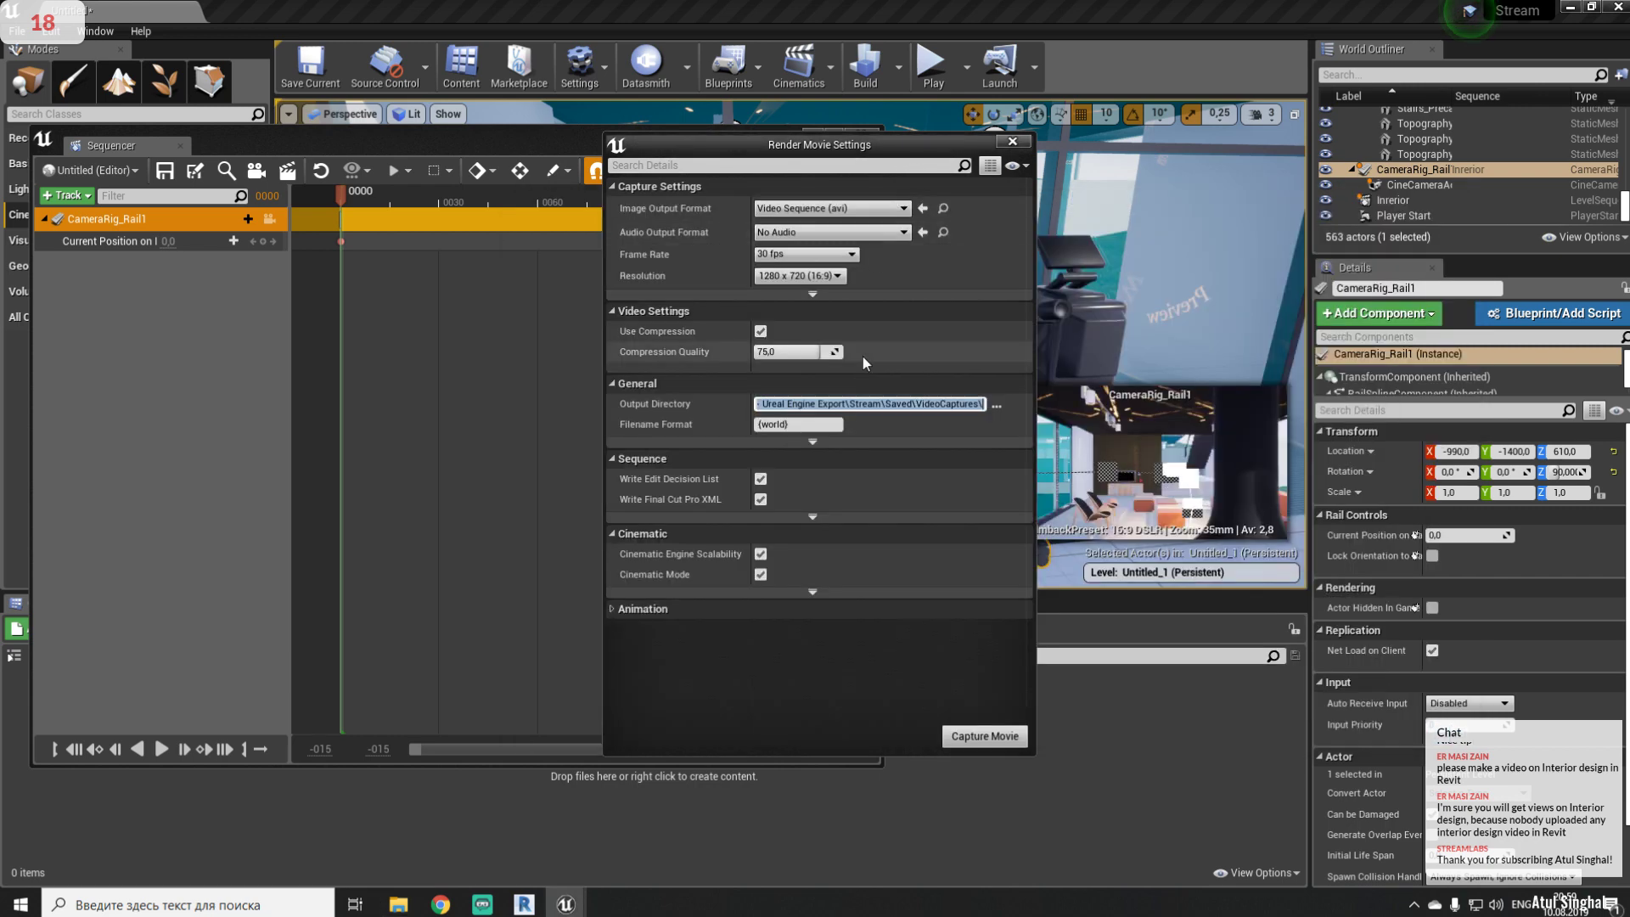
key("ctrl+v")
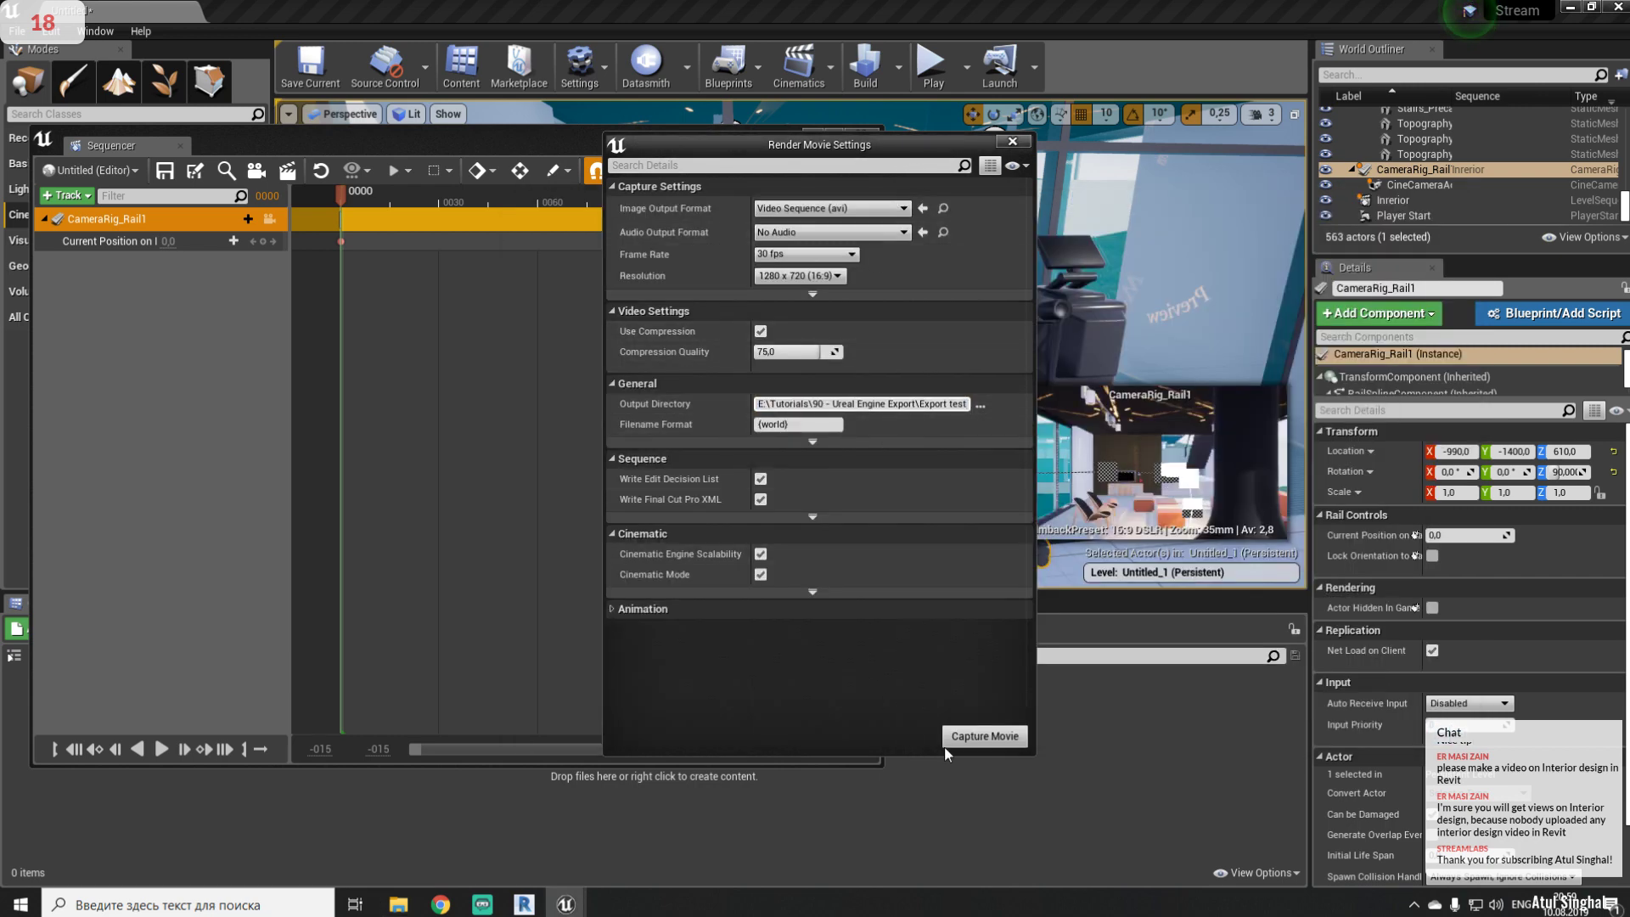
- Start capturing the movie, saving all listed content and naming the level Inter
left_click(980, 737)
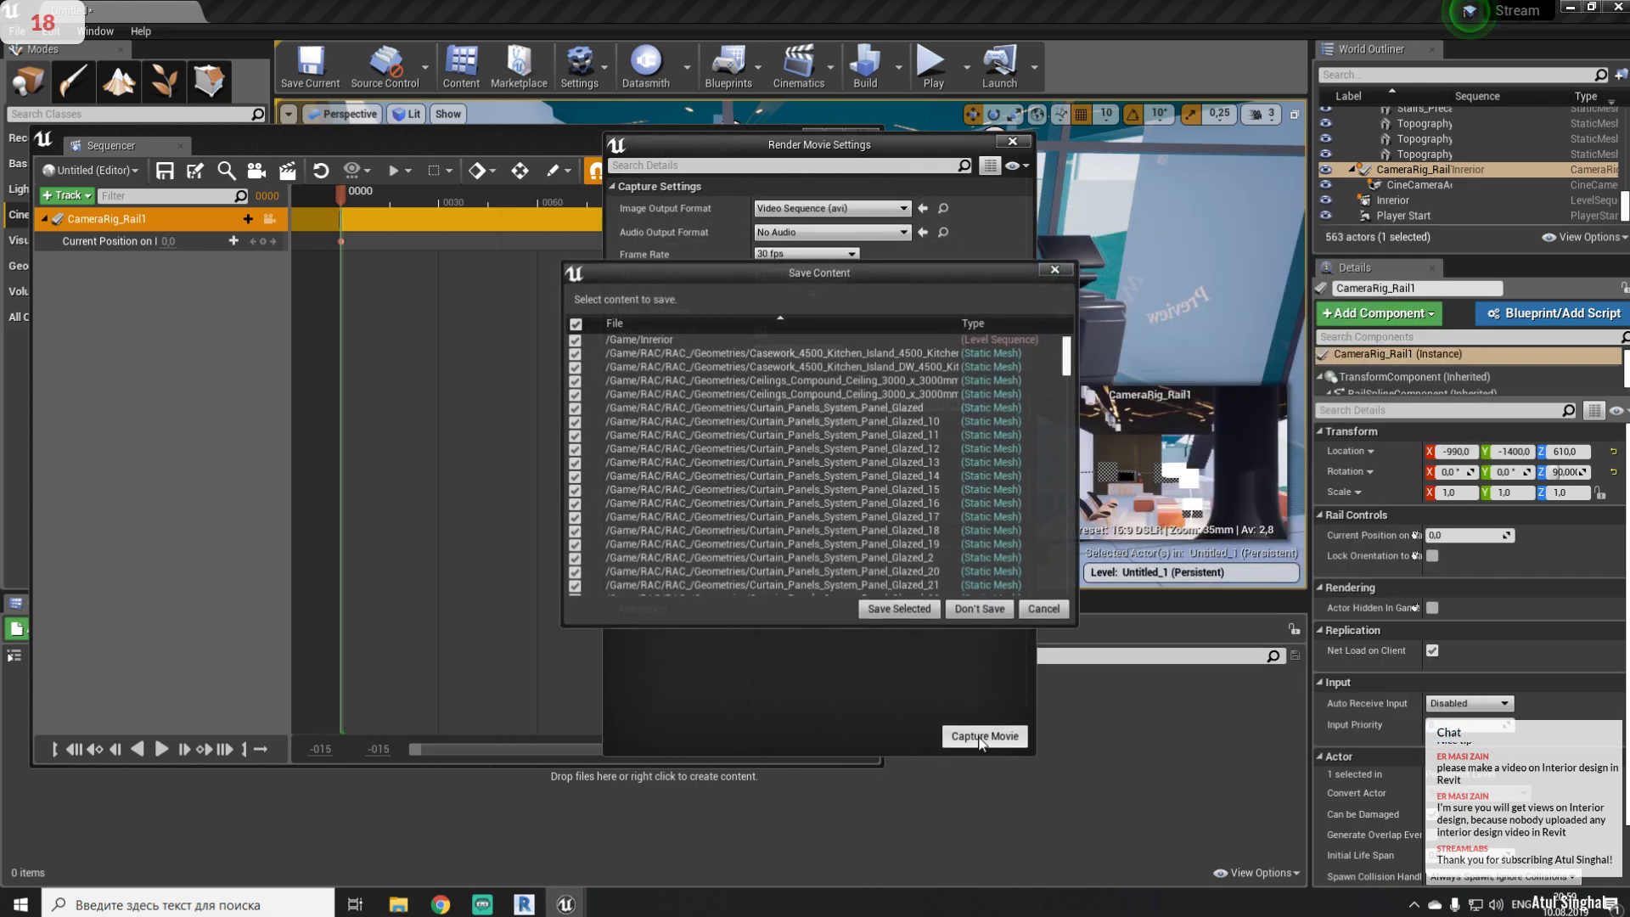
left_click(894, 604)
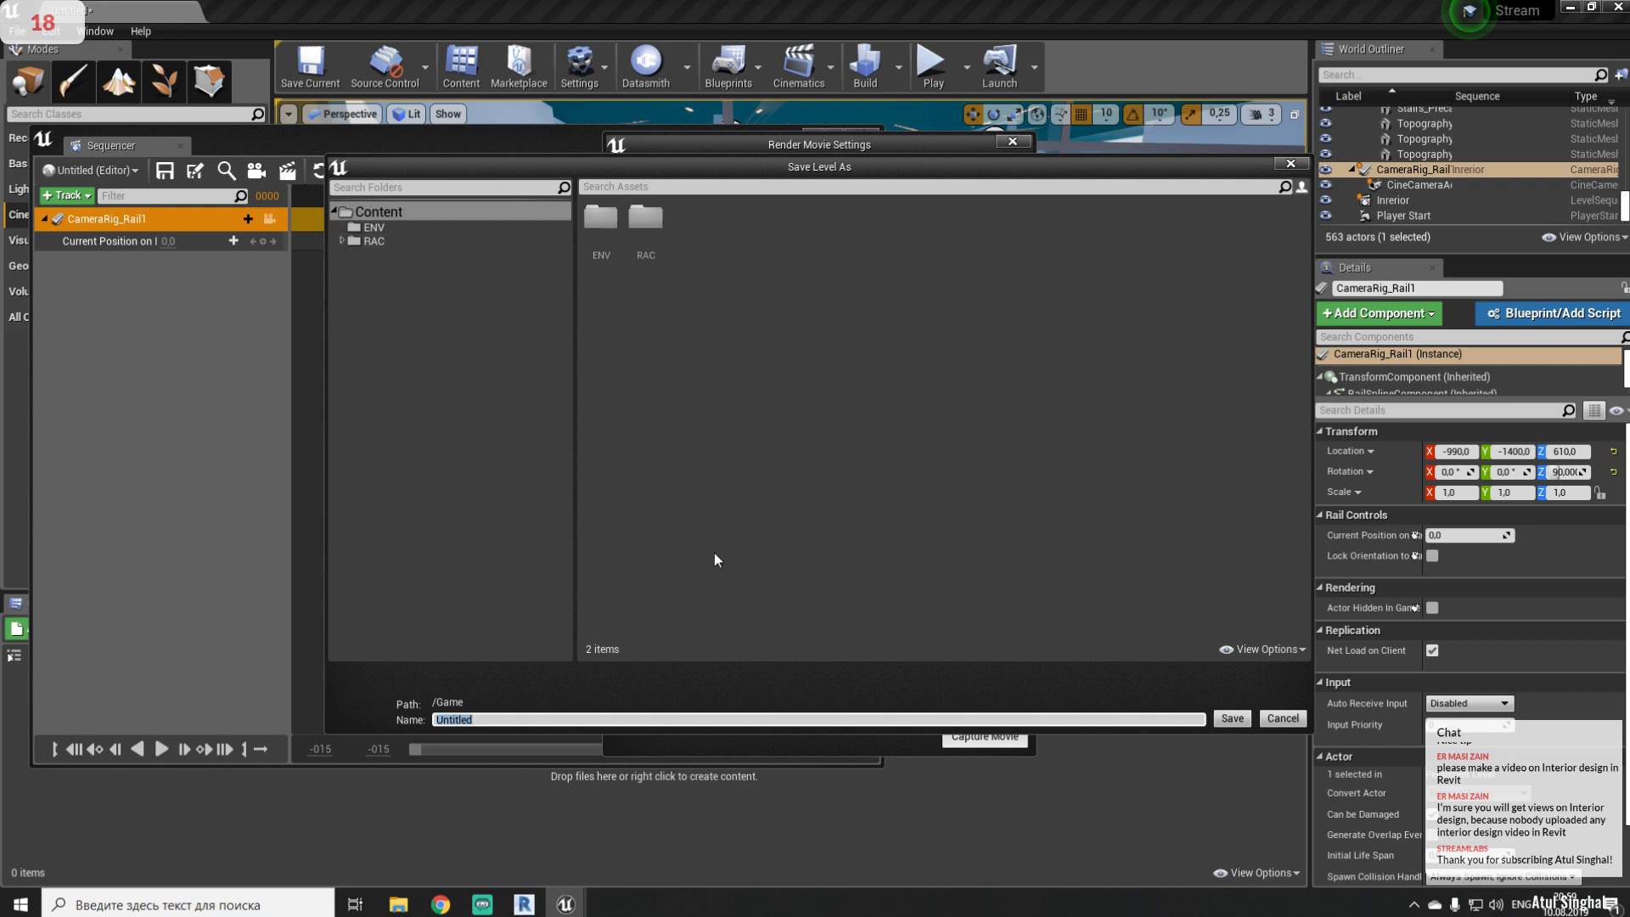
type("Inte")
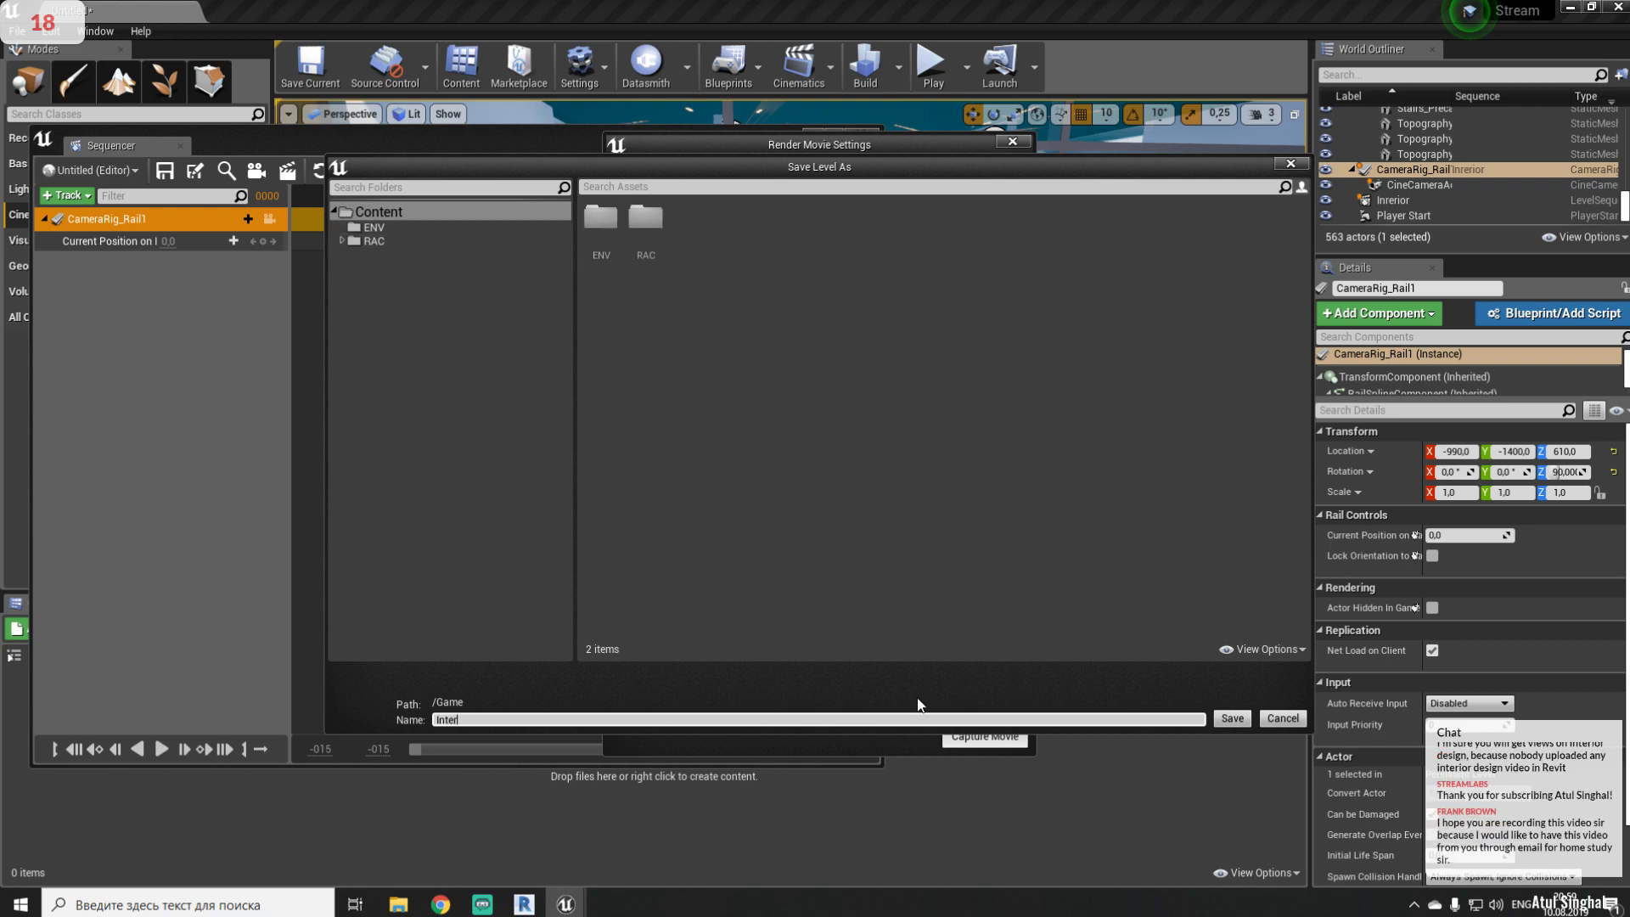
type("r")
left_click(1235, 721)
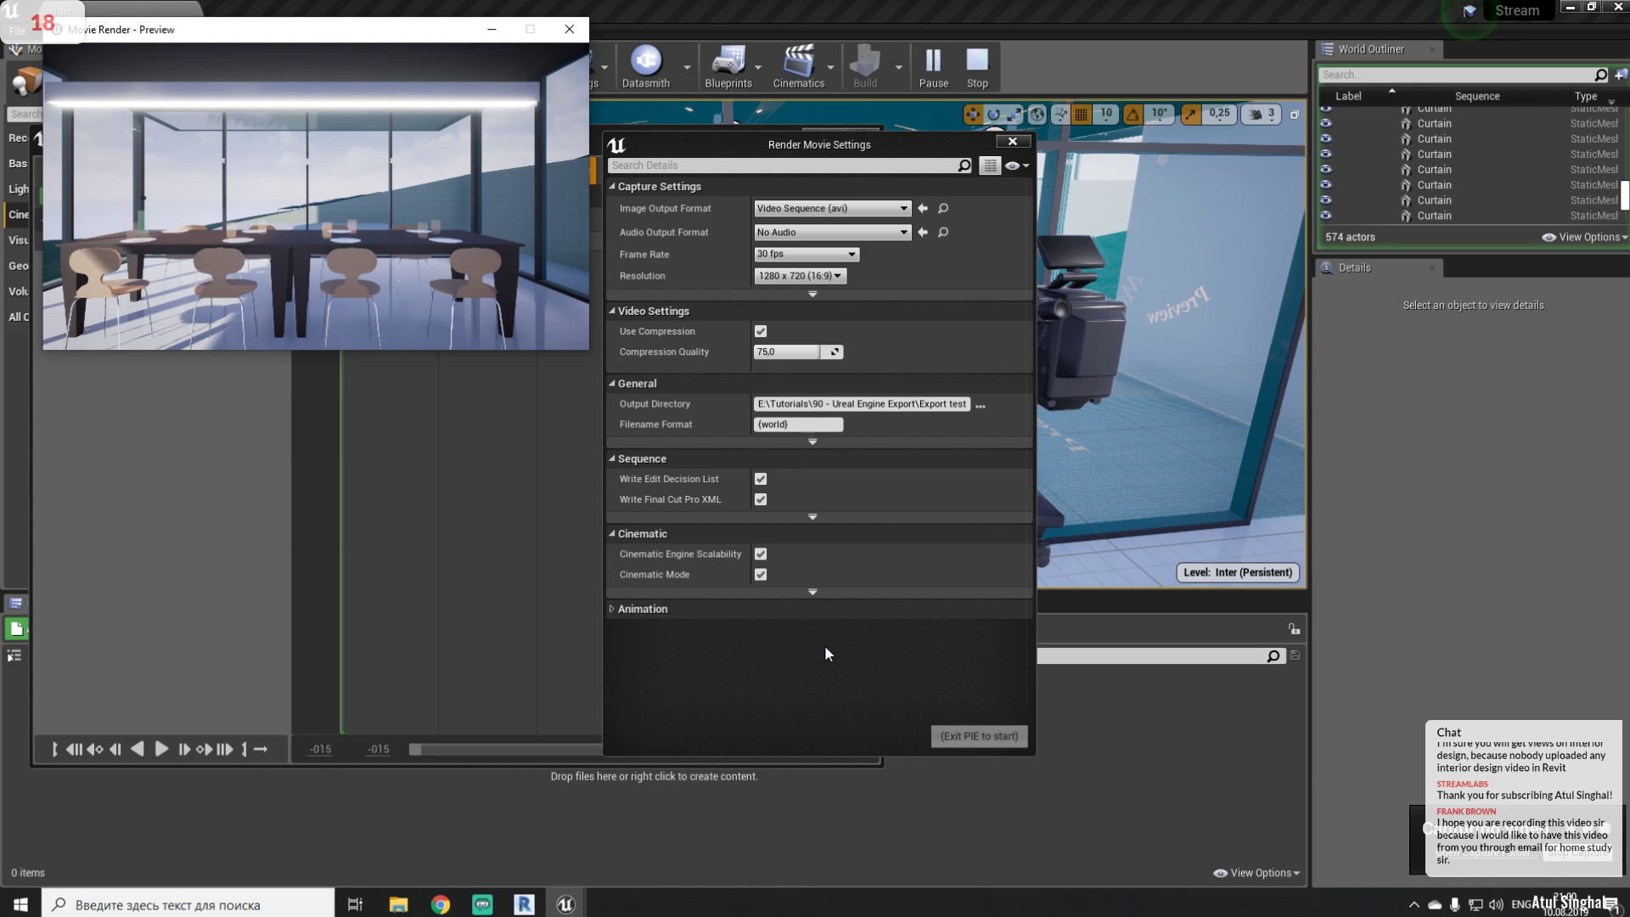
left_click_drag(260, 19, 304, 348)
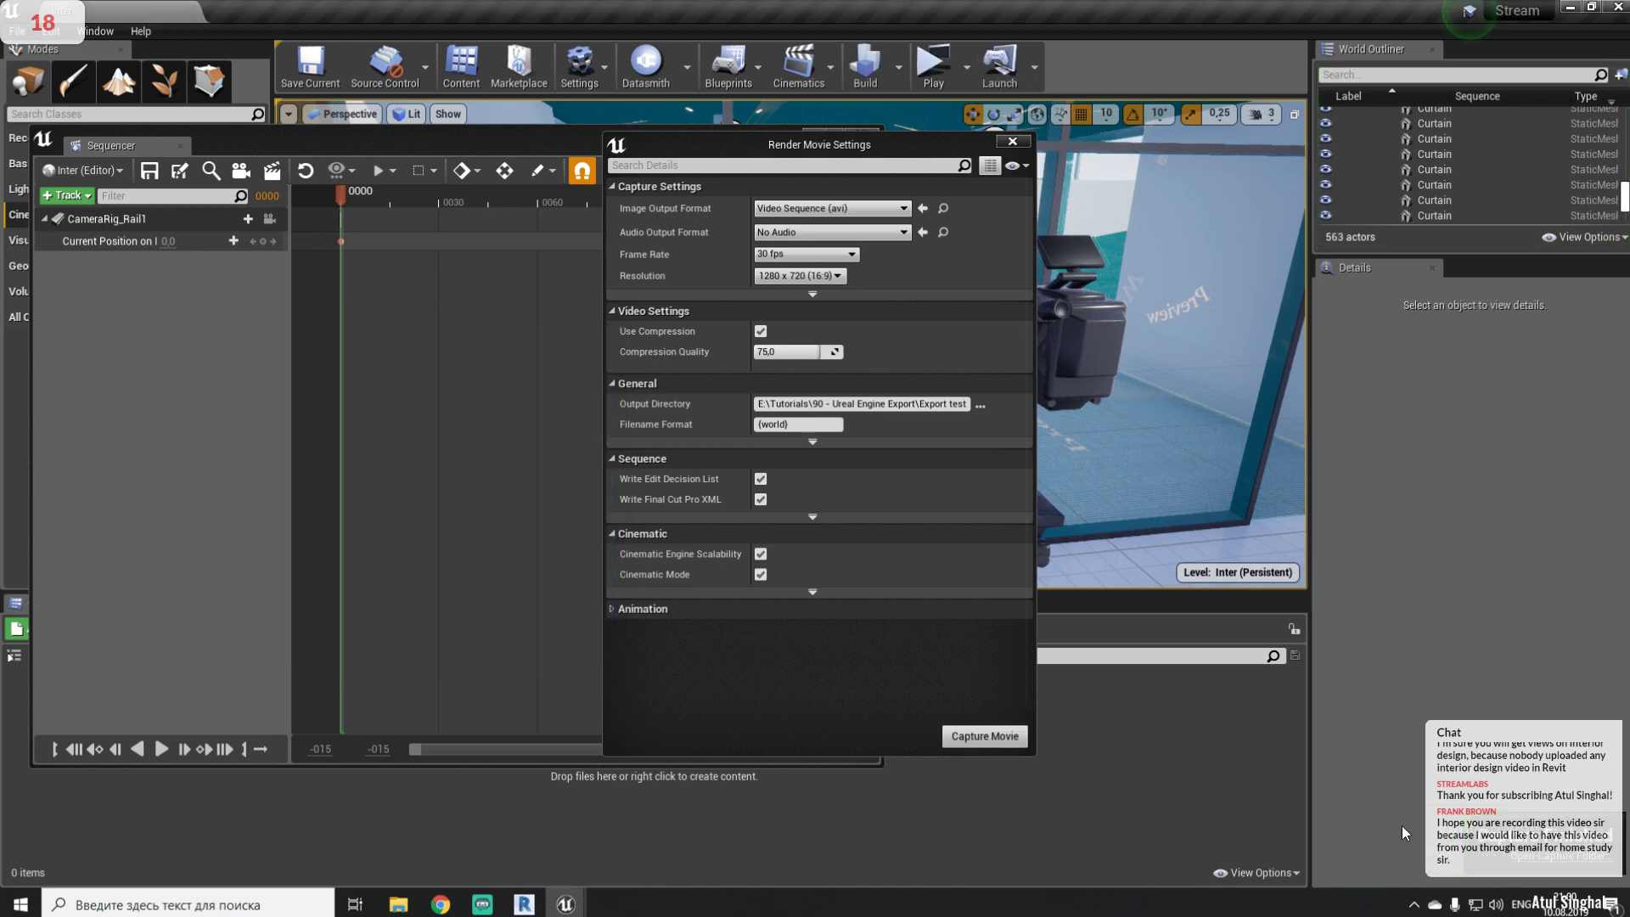
- Play the rendered video from the Export test folder, close the player and return to the sequence editor
left_click(399, 902)
double_click(727, 321)
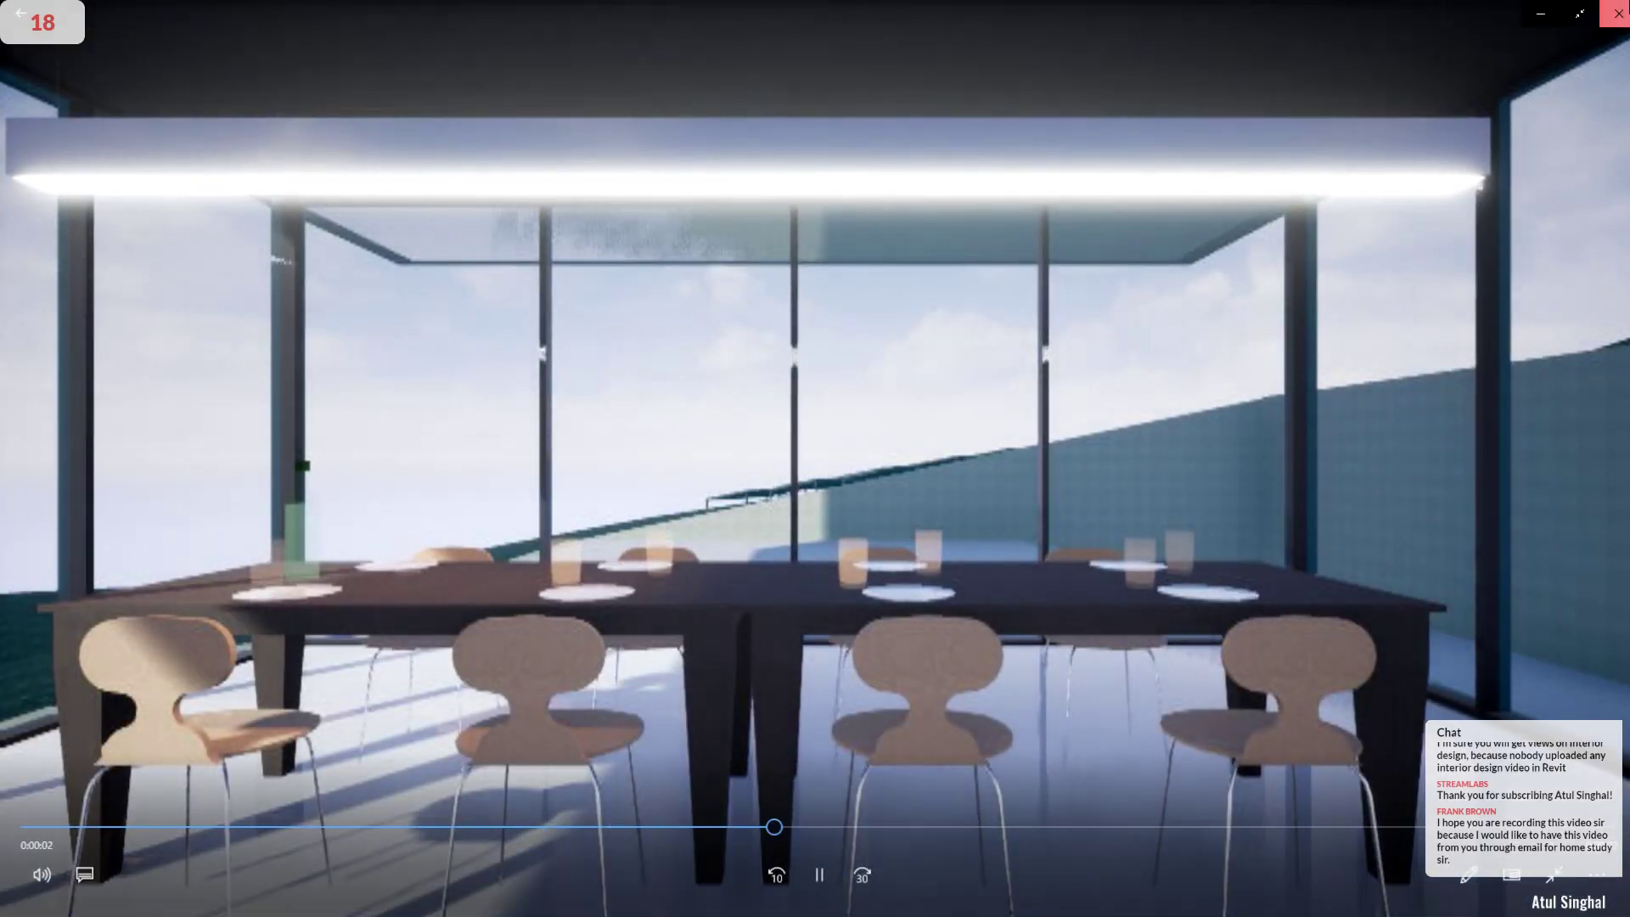
left_click(1619, 8)
left_click(342, 365)
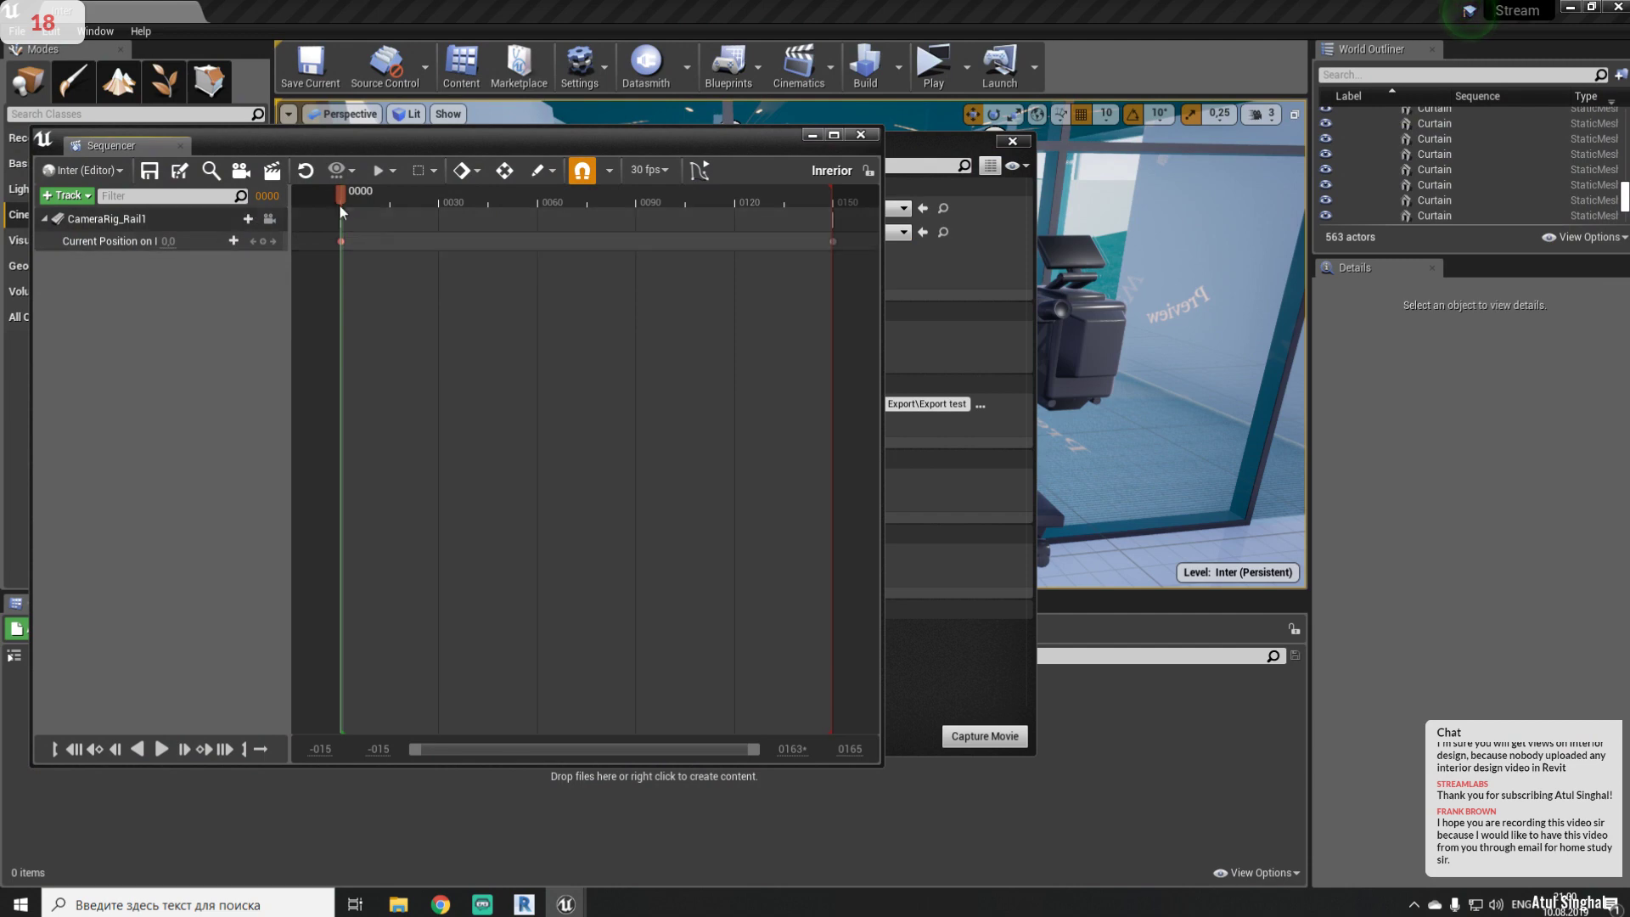
- Scrub through the sequence to check the camera's travel along the rail, moving the windows clear of the viewport
left_click_drag(353, 200, 499, 214)
left_click_drag(442, 136, 596, 452)
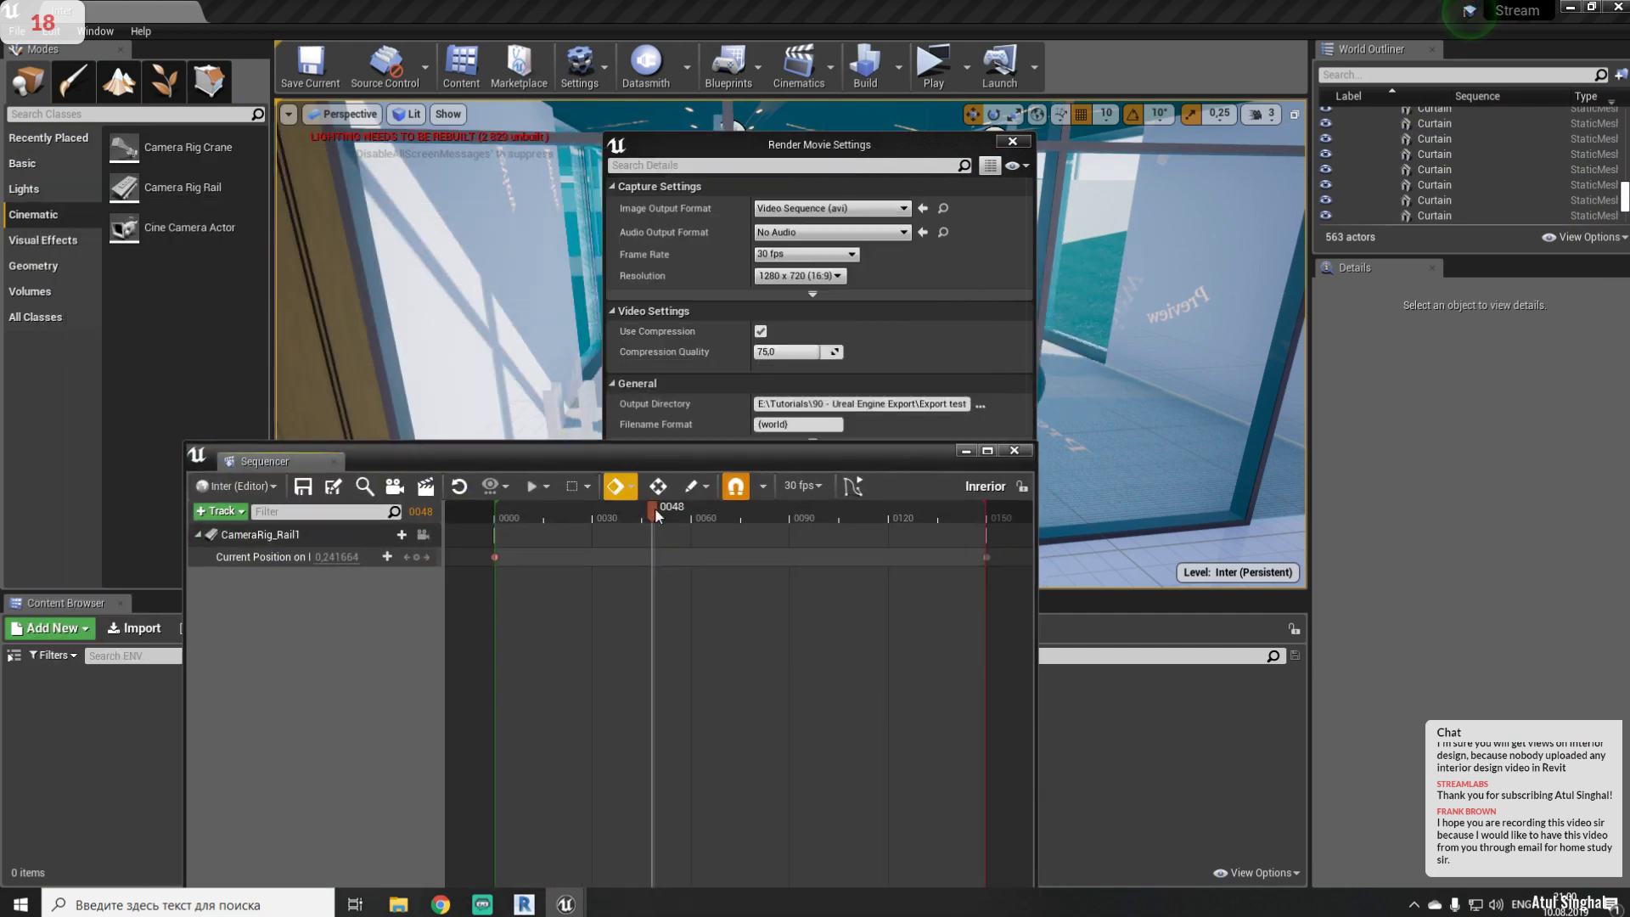
left_click(908, 142)
left_click(755, 462)
left_click_drag(755, 461, 590, 314)
left_click_drag(489, 358, 441, 371)
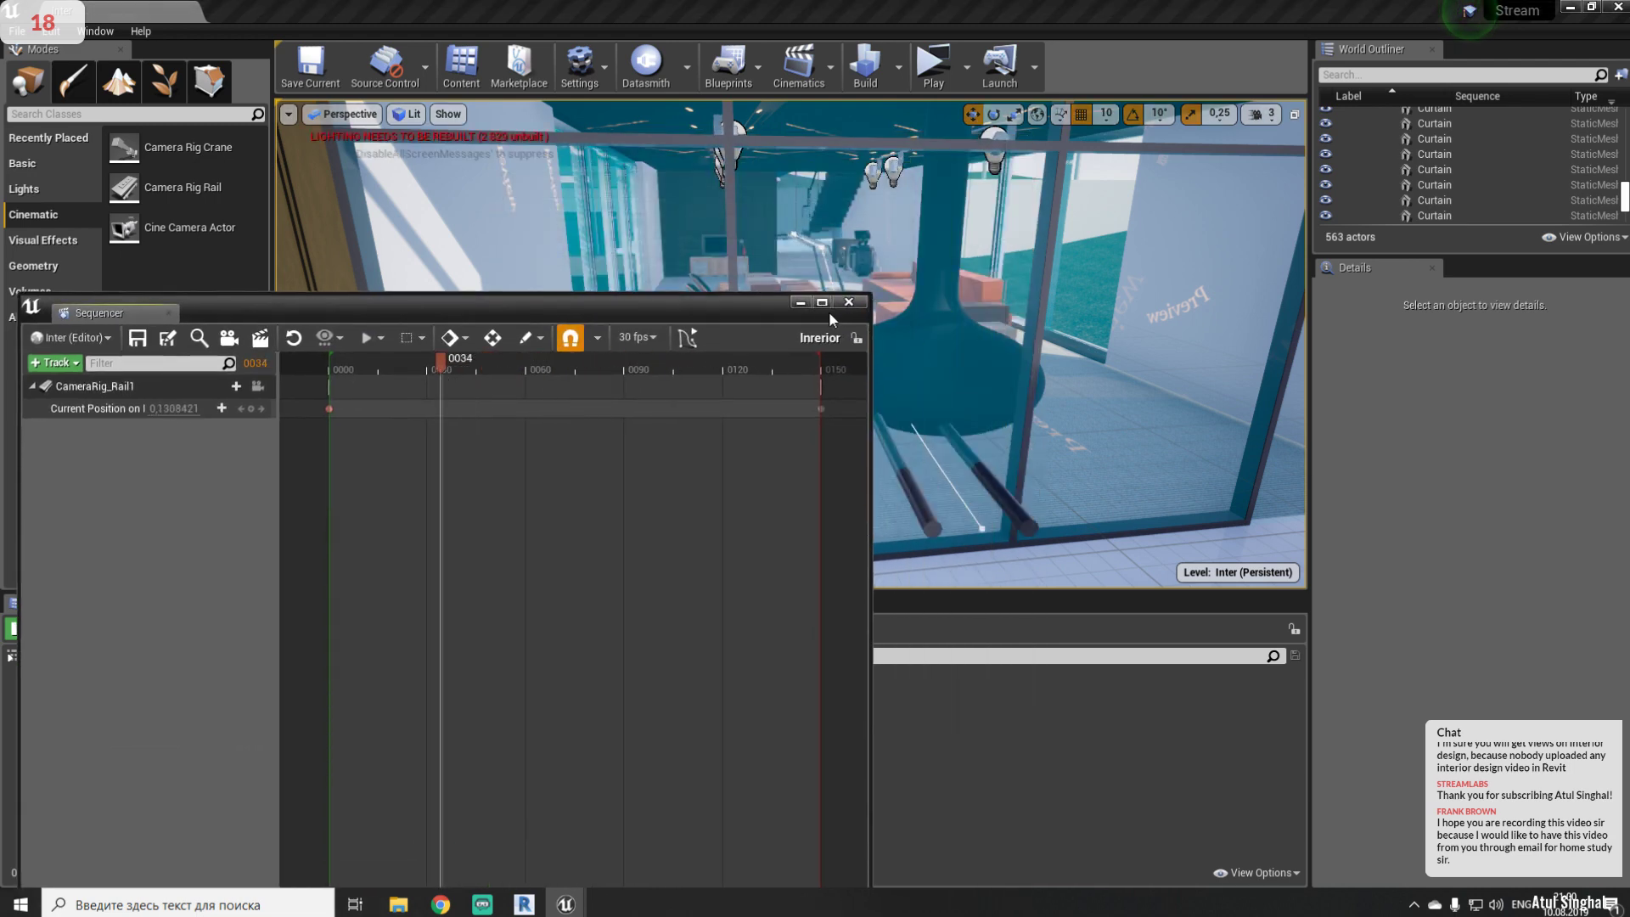
- Close the sequence editor, reopen the existing Inrerior level sequence and move the playhead to frame 7
left_click(848, 303)
left_click(828, 74)
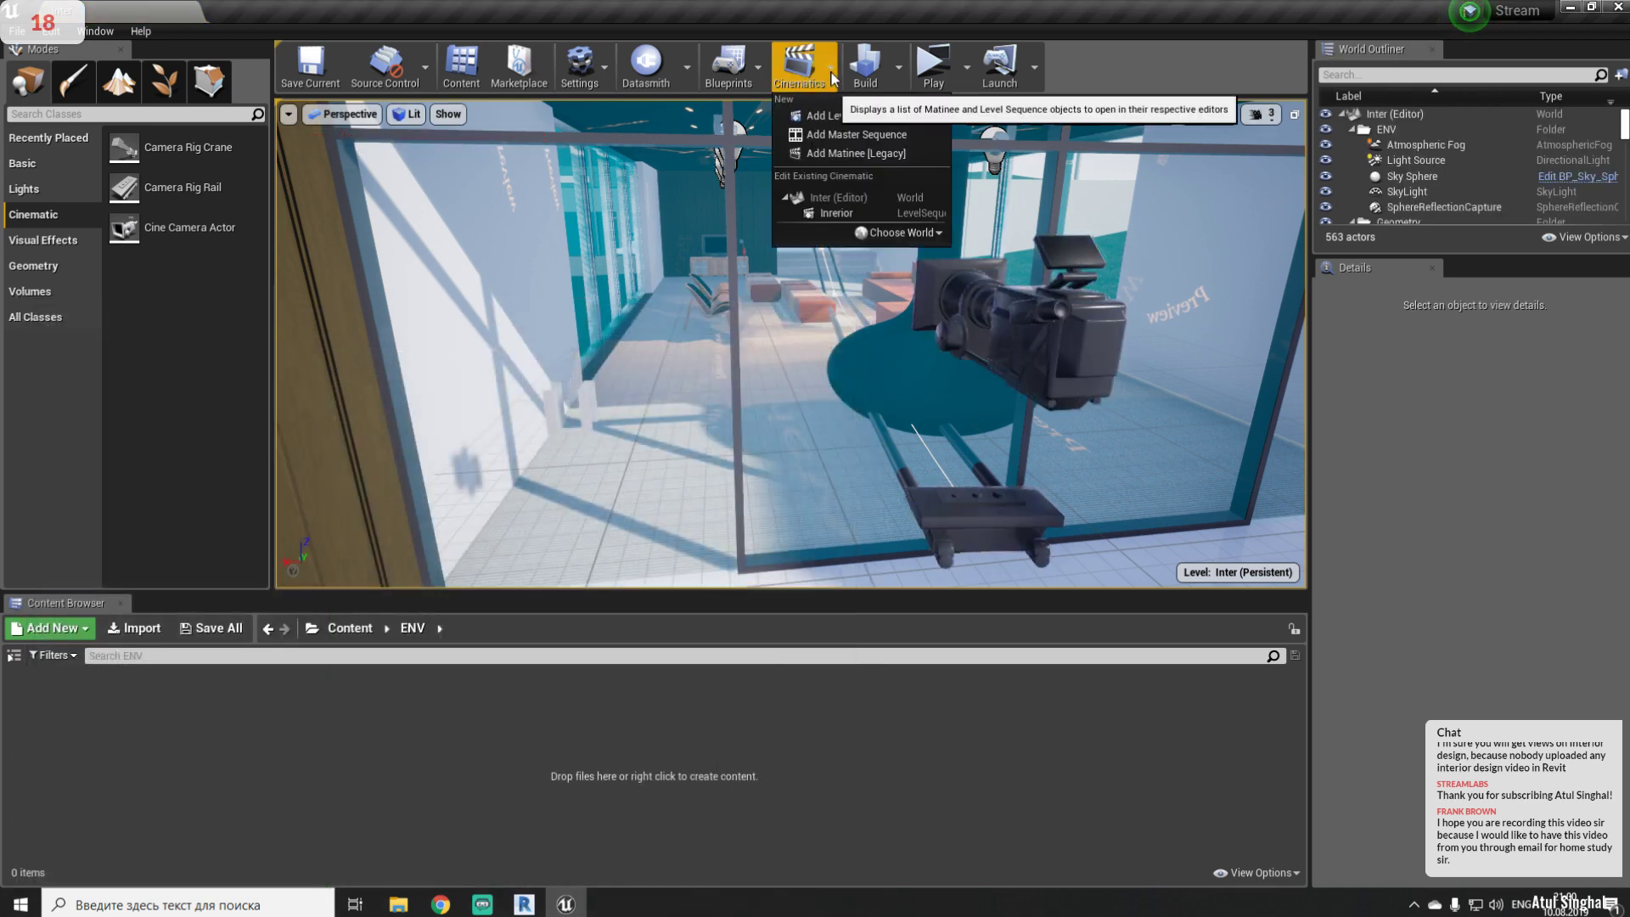
left_click(832, 214)
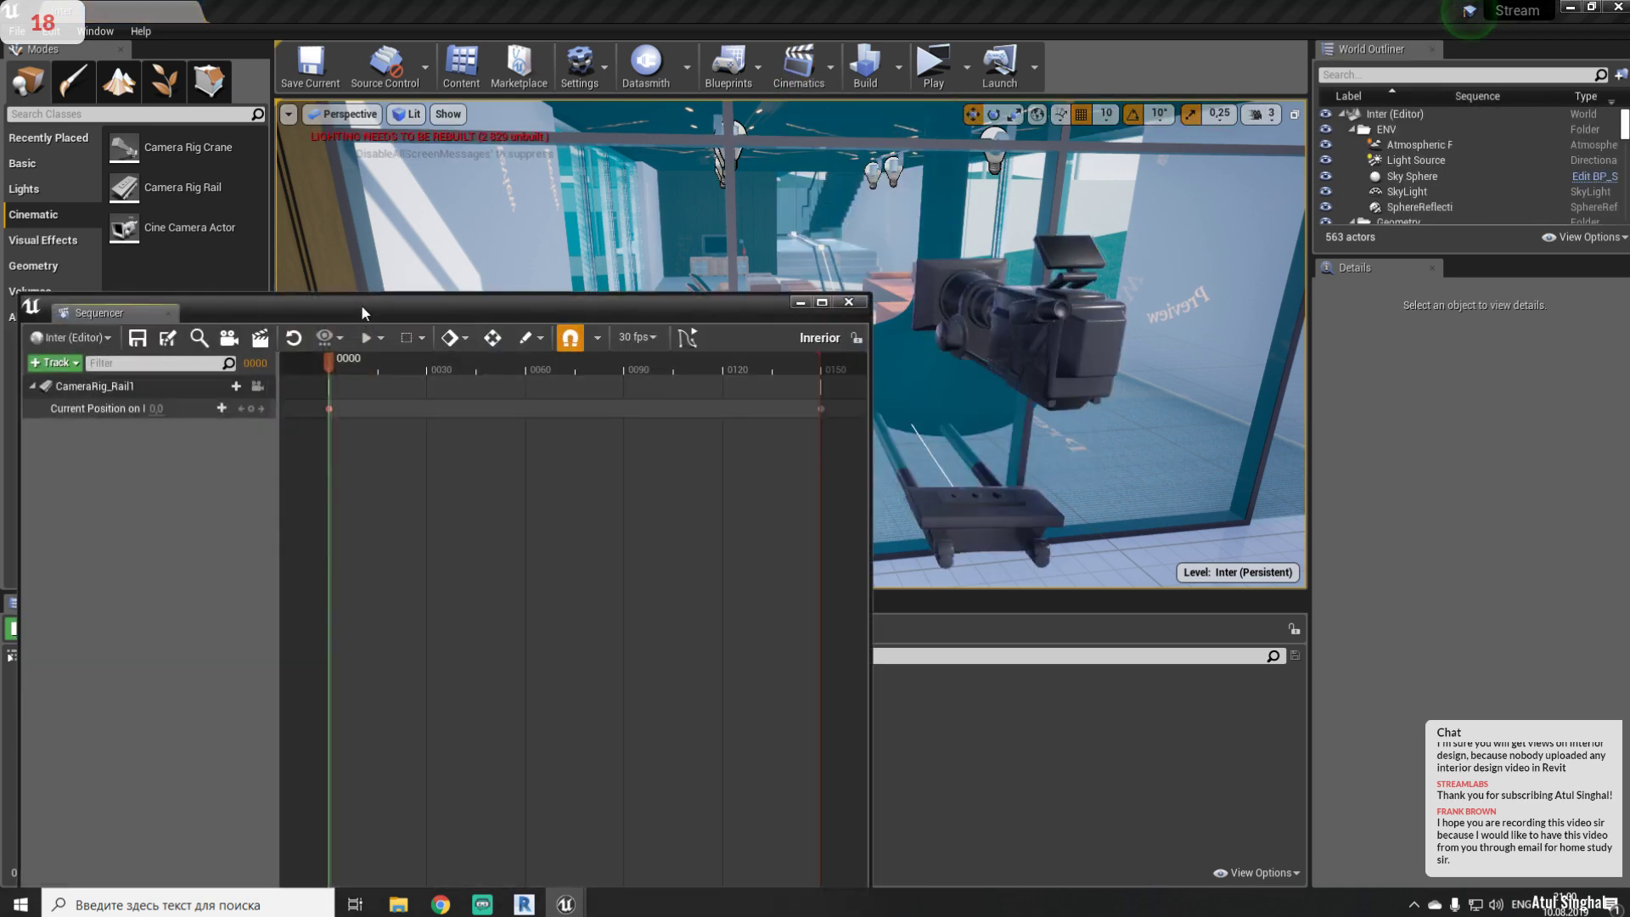
mouse_move(363, 218)
left_mouse_down()
mouse_move(815, 229)
mouse_move(382, 243)
left_mouse_up()
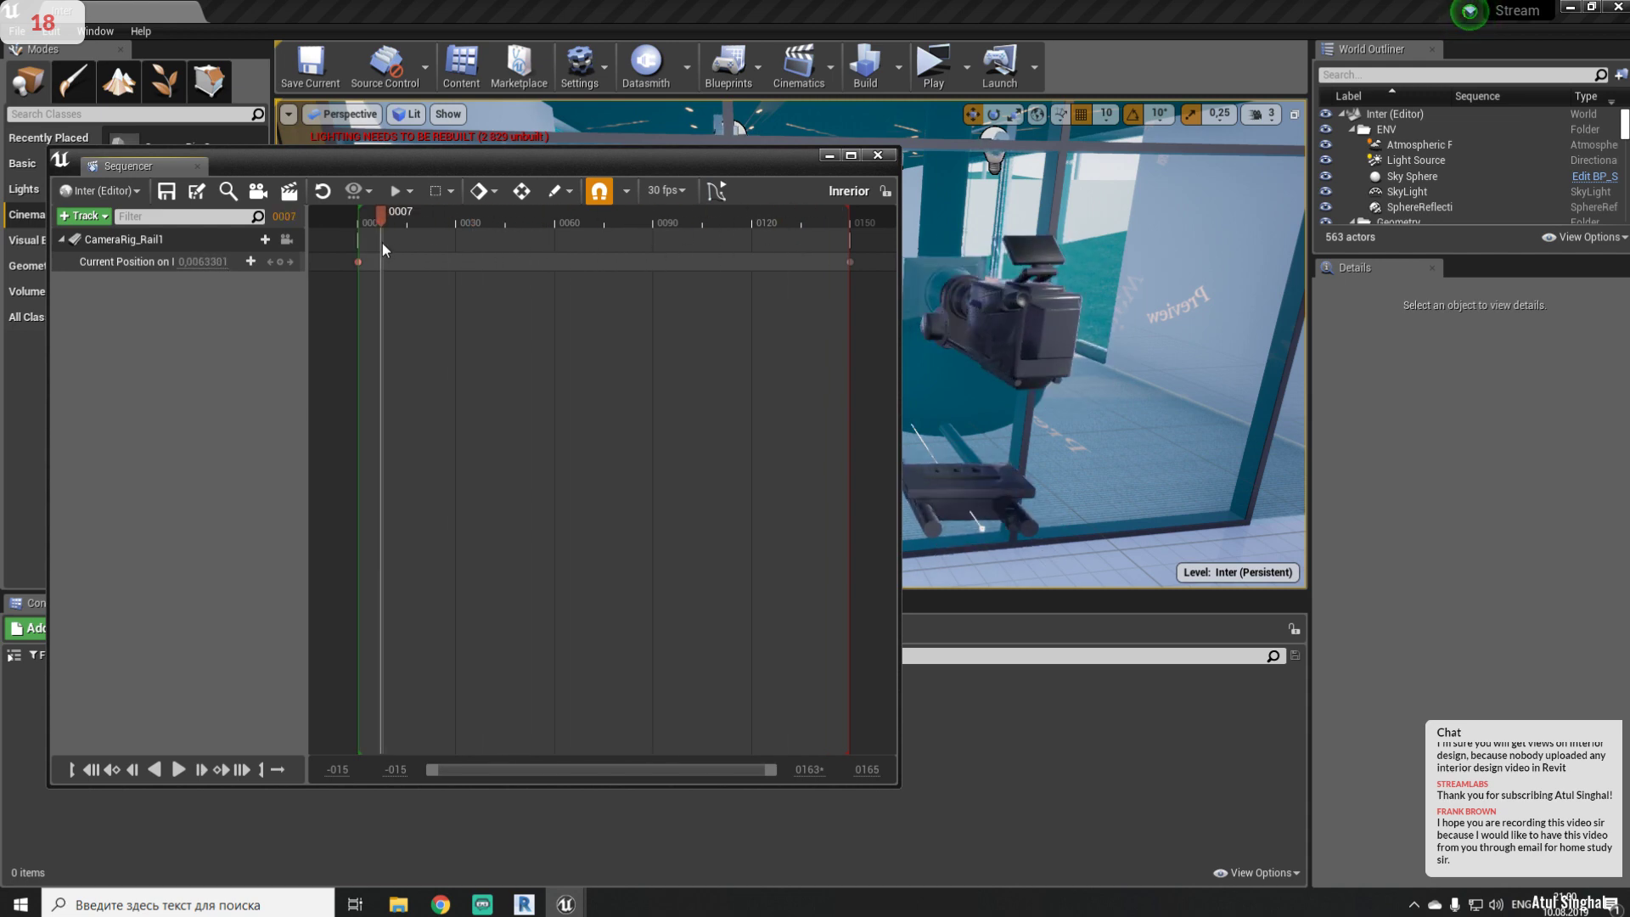
- Capture the movie again with the same settings, saving Inter_BuiltData, and close the render preview and render settings
left_click(290, 192)
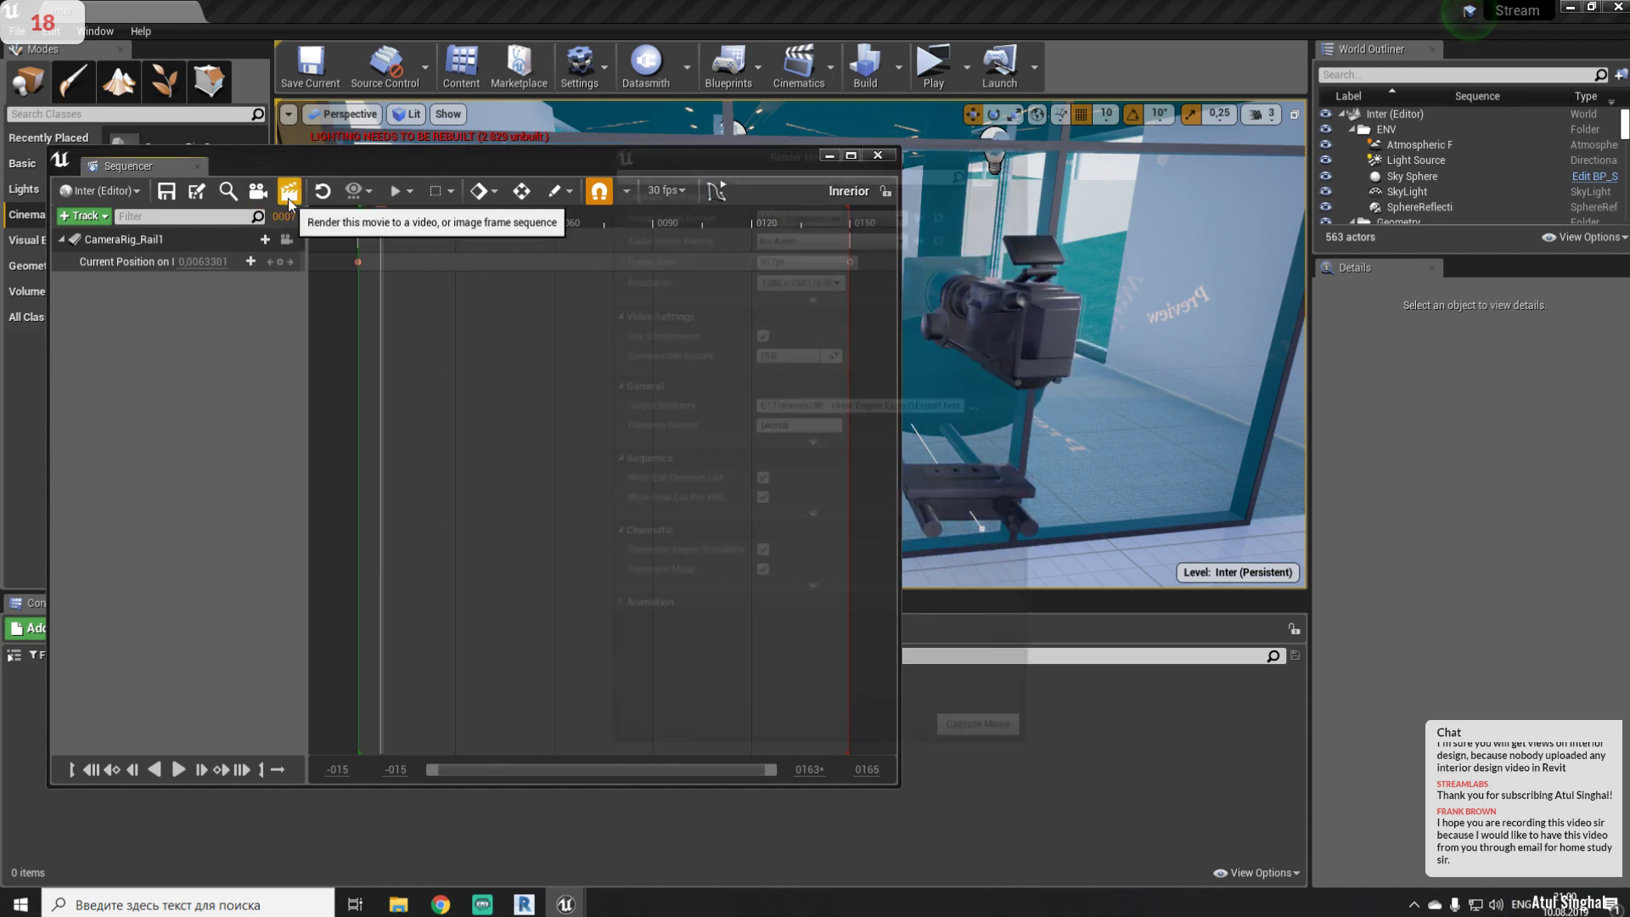
left_click(981, 736)
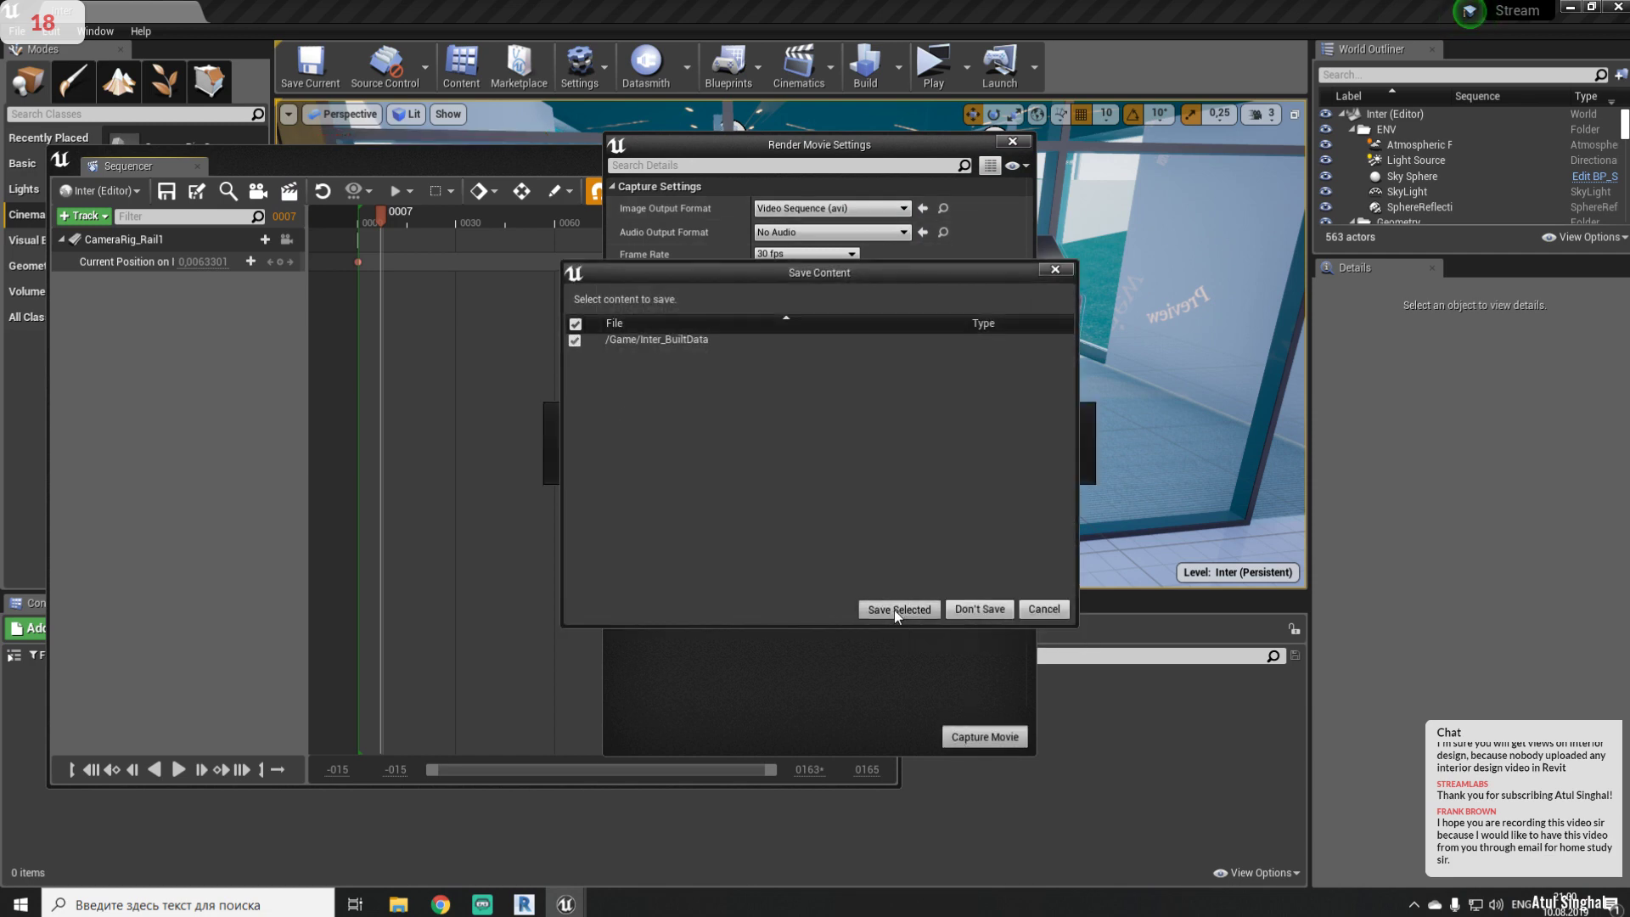
left_click(891, 609)
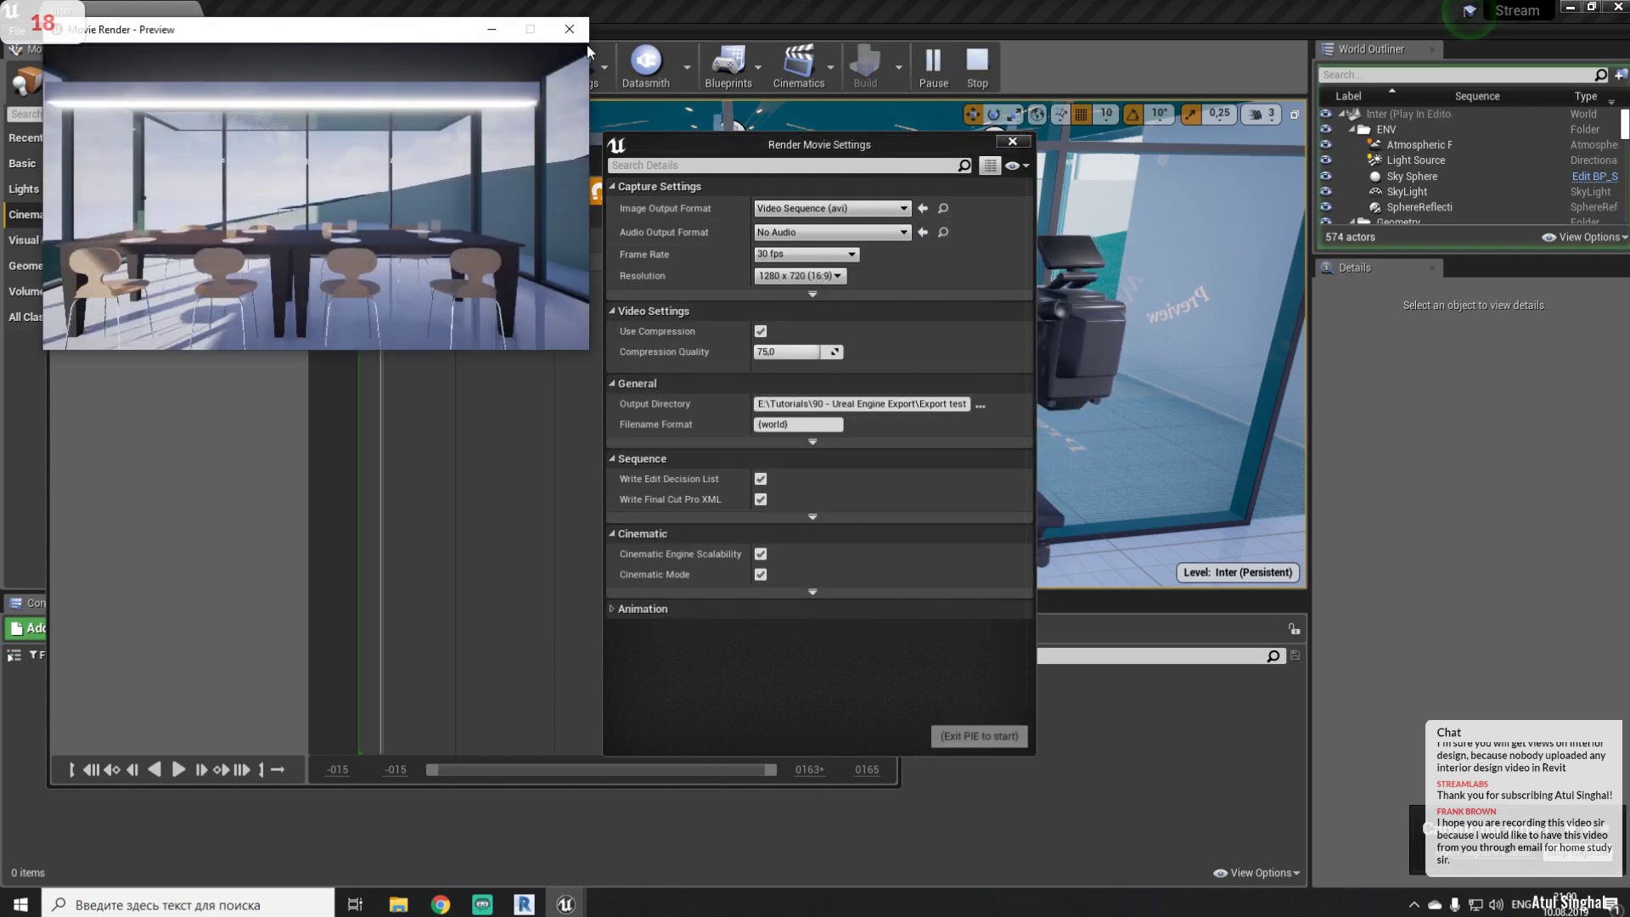
left_click(569, 29)
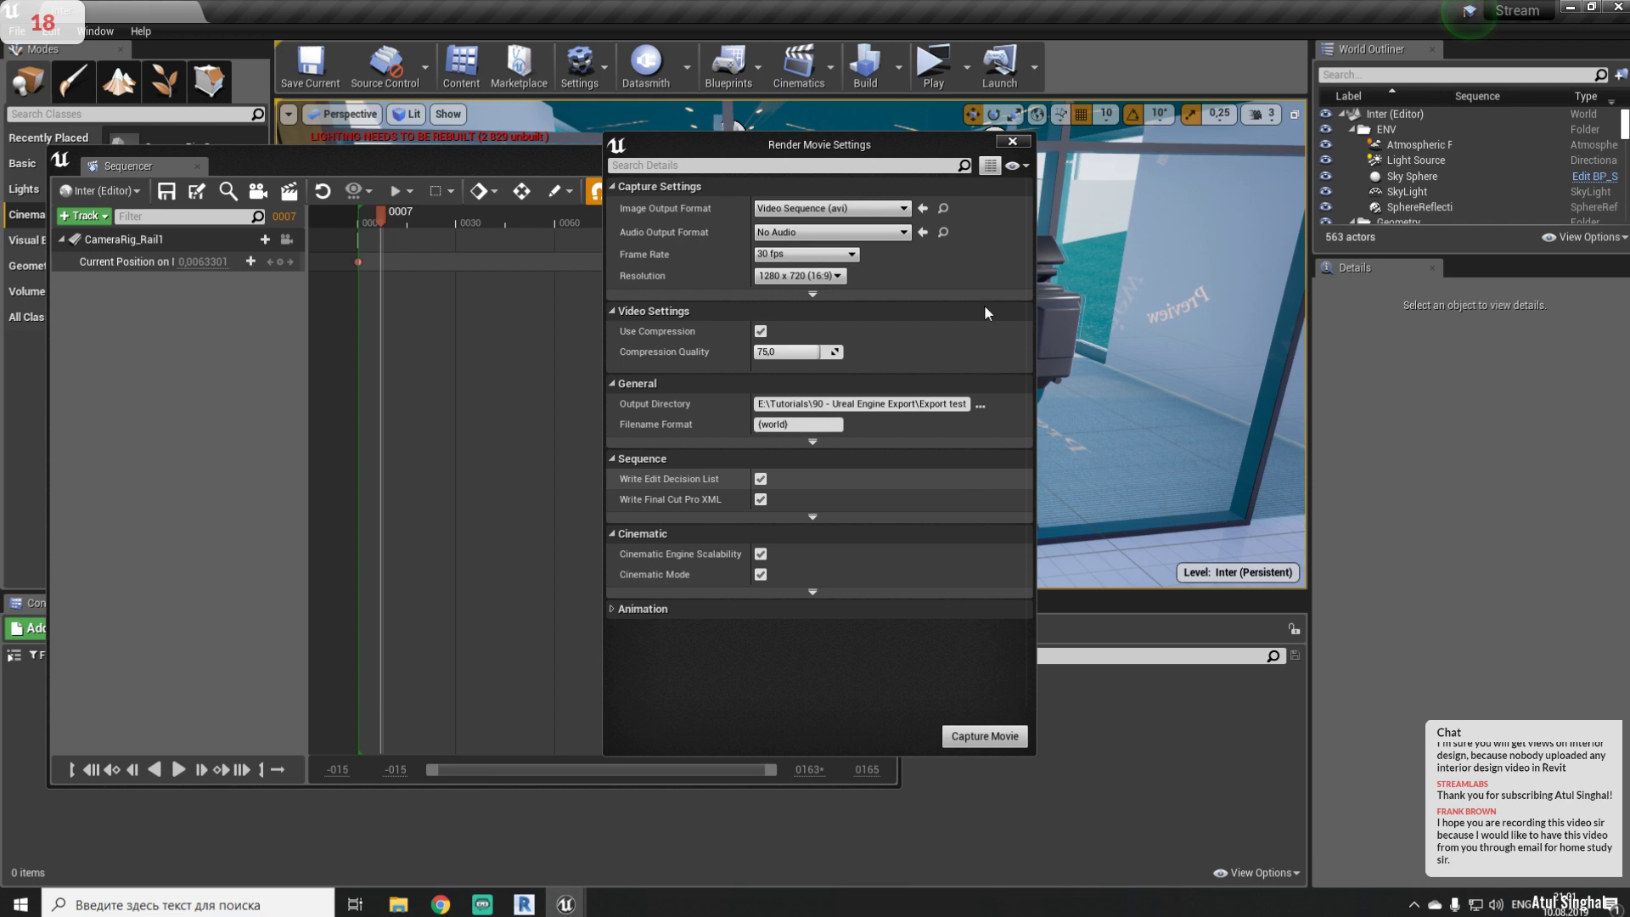
left_click(1011, 142)
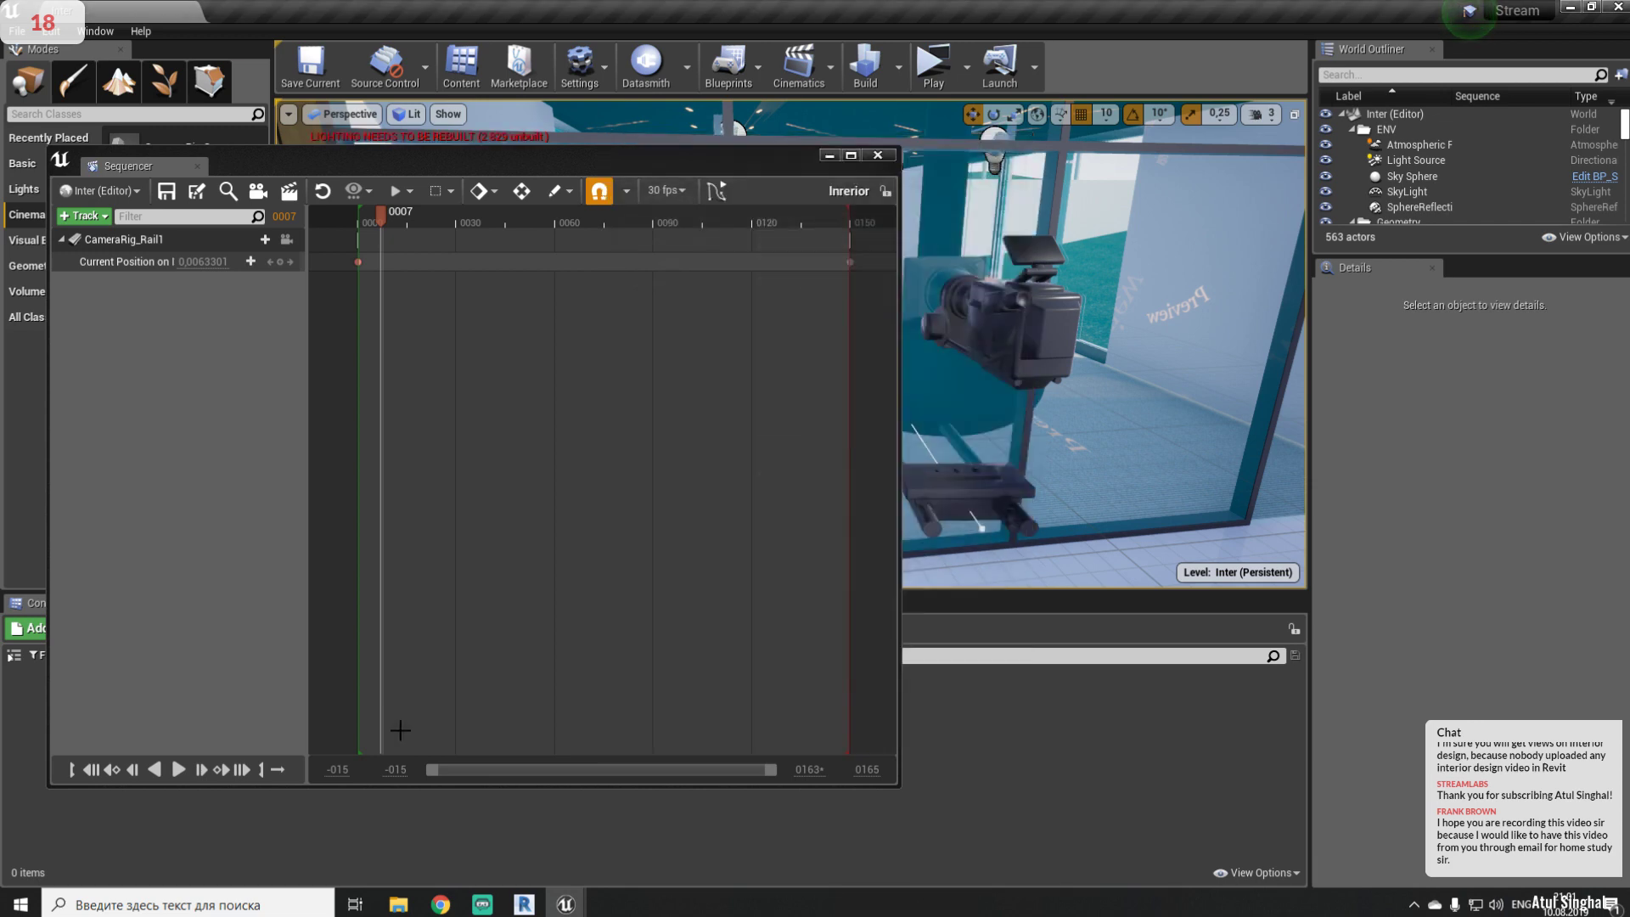
- Play the sequence to watch the camera move along the rail and bring the playhead back to the start
left_click_drag(415, 162, 528, 202)
left_click(291, 811)
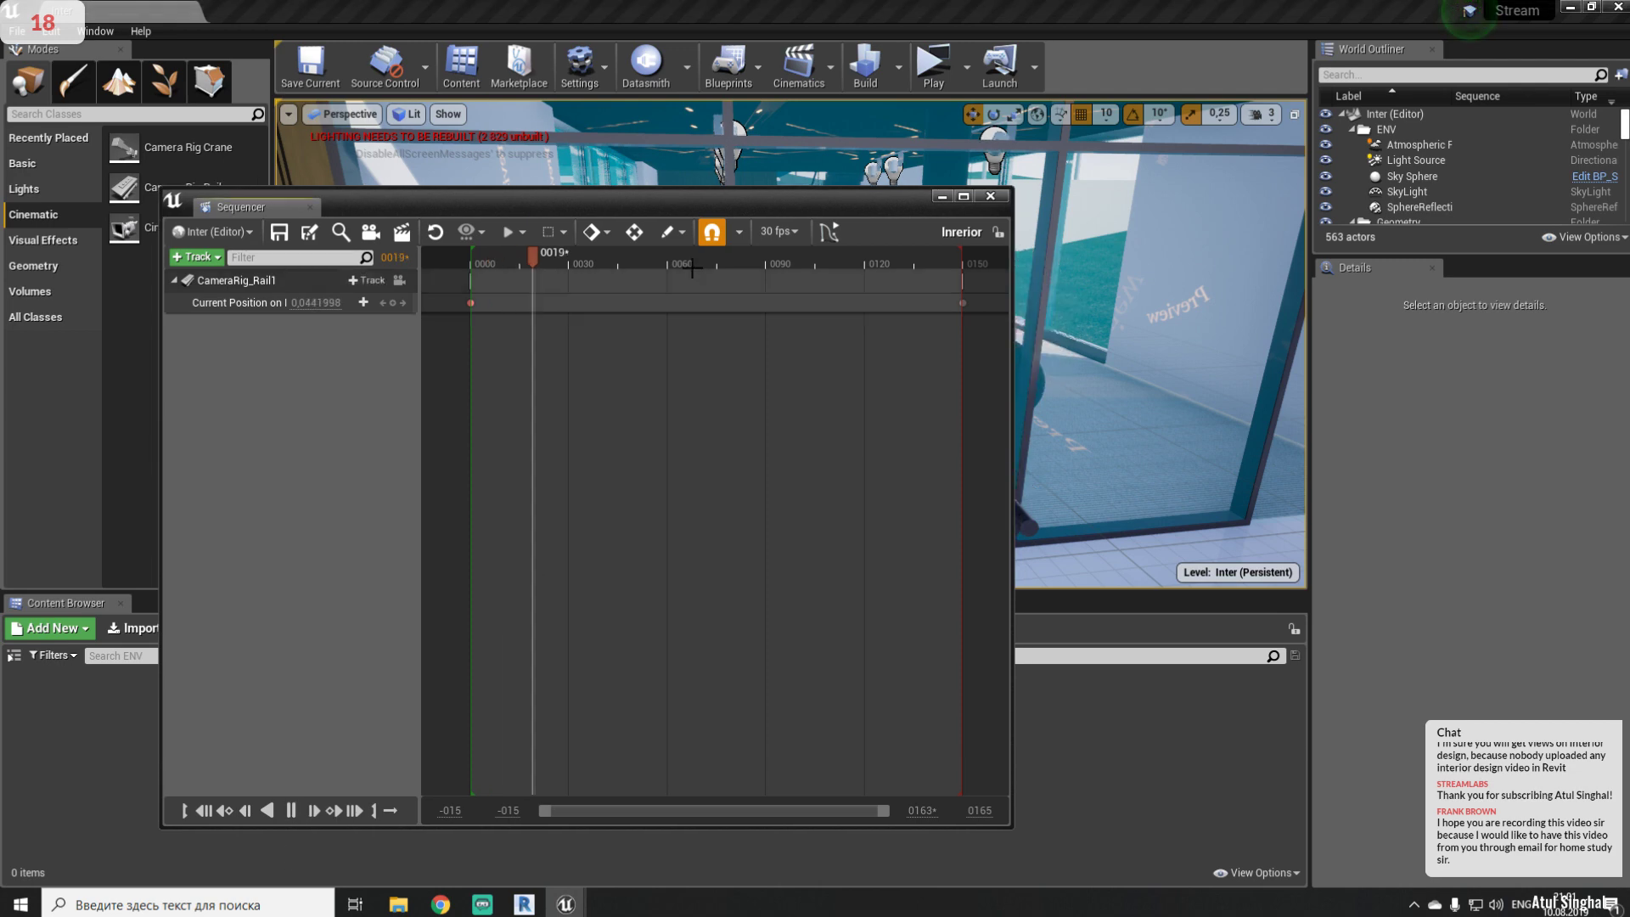
left_click_drag(706, 202, 659, 341)
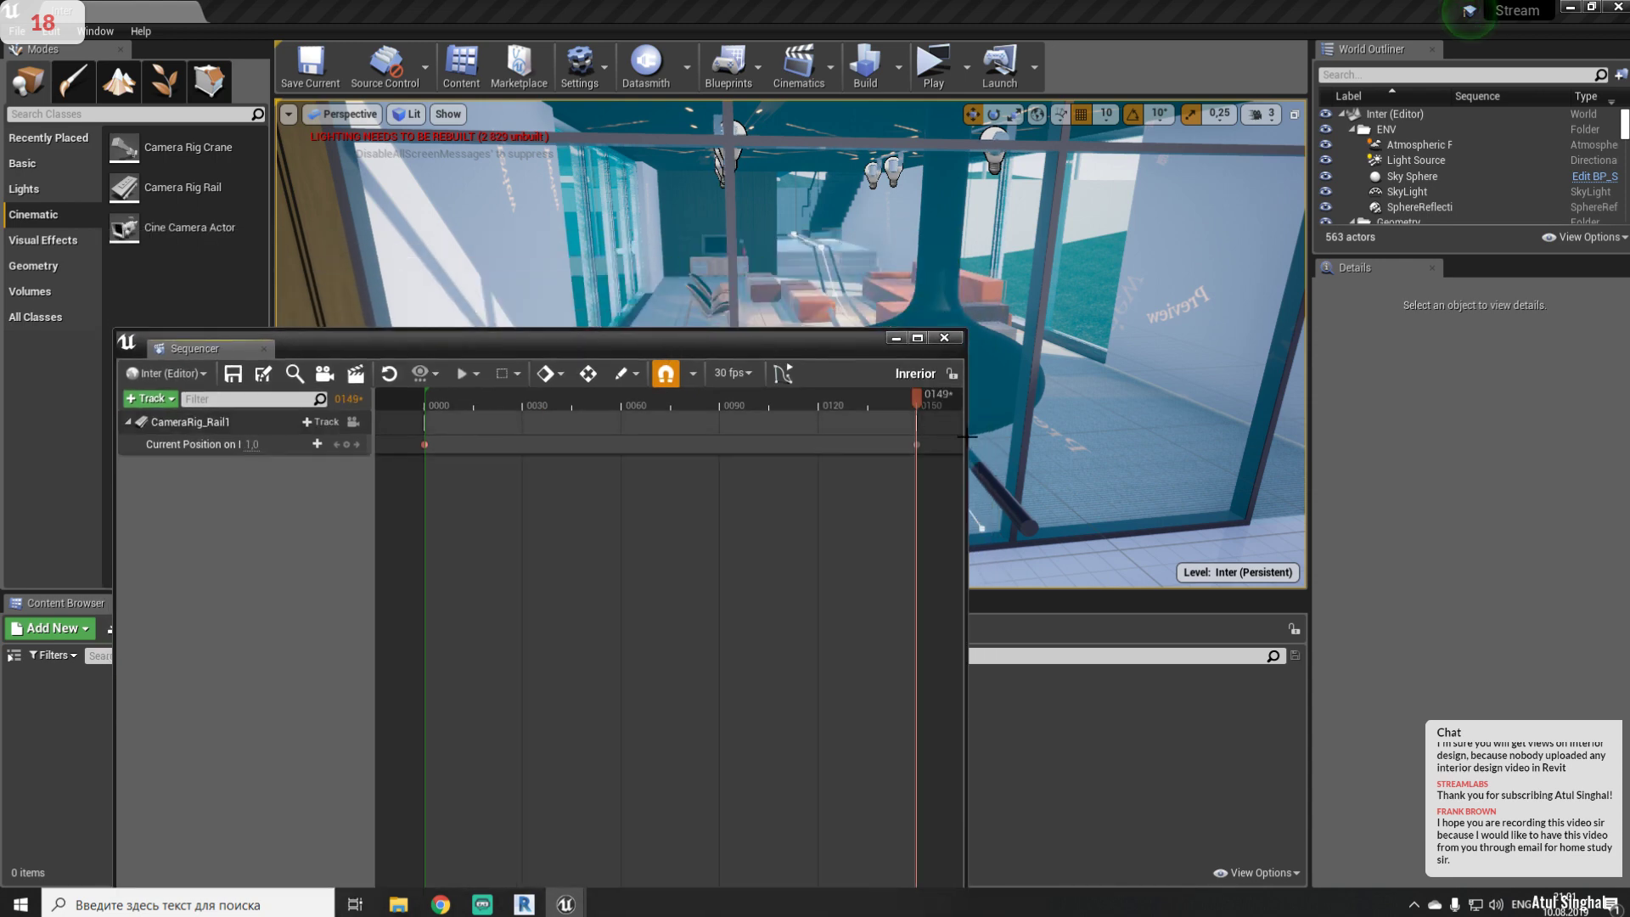
left_click_drag(910, 405, 422, 426)
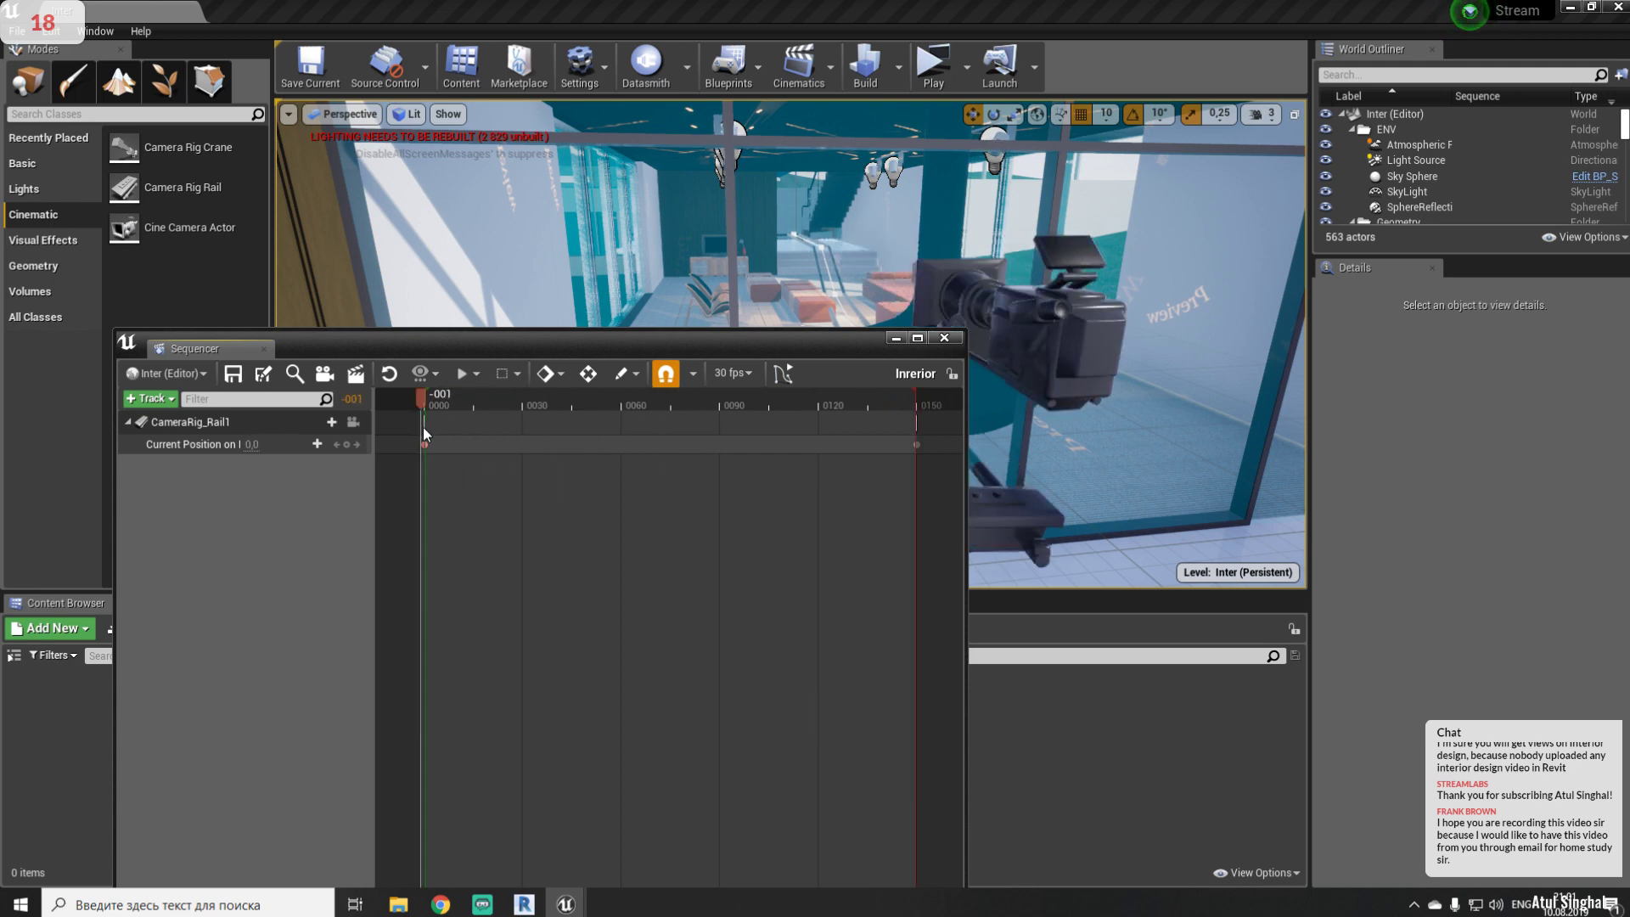
- Change the sequence's frame rate to 60 fps and finally 100 fps, and move the sequence editor clear of the camera
left_click(750, 374)
left_click(761, 558)
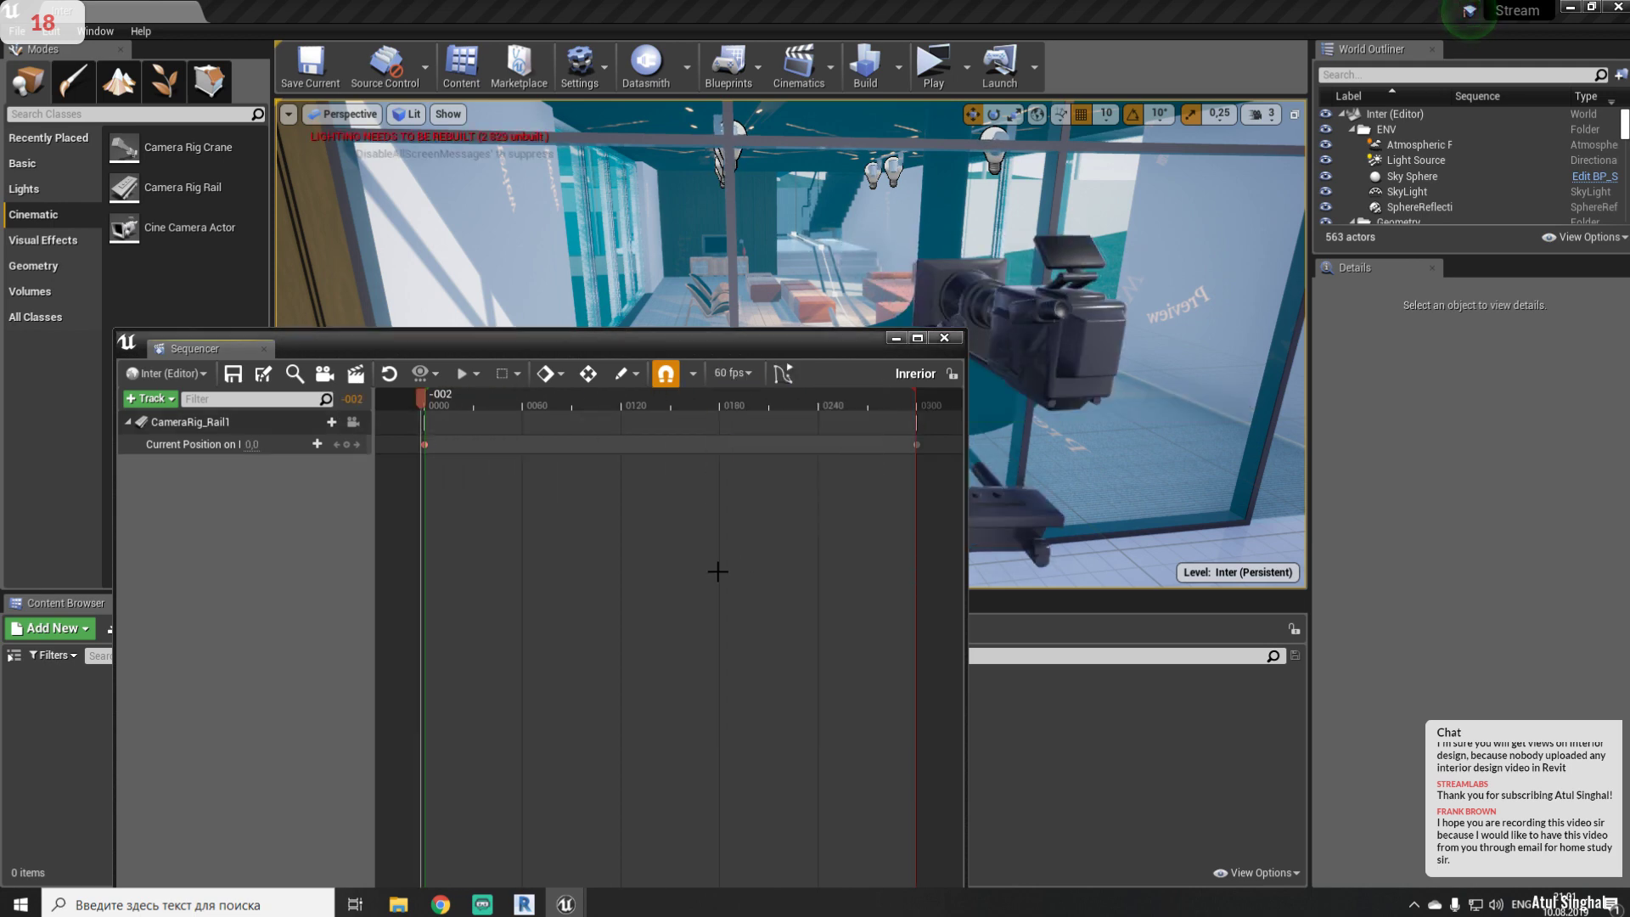
left_click(733, 373)
left_click(761, 587)
left_click_drag(448, 350, 115, 98)
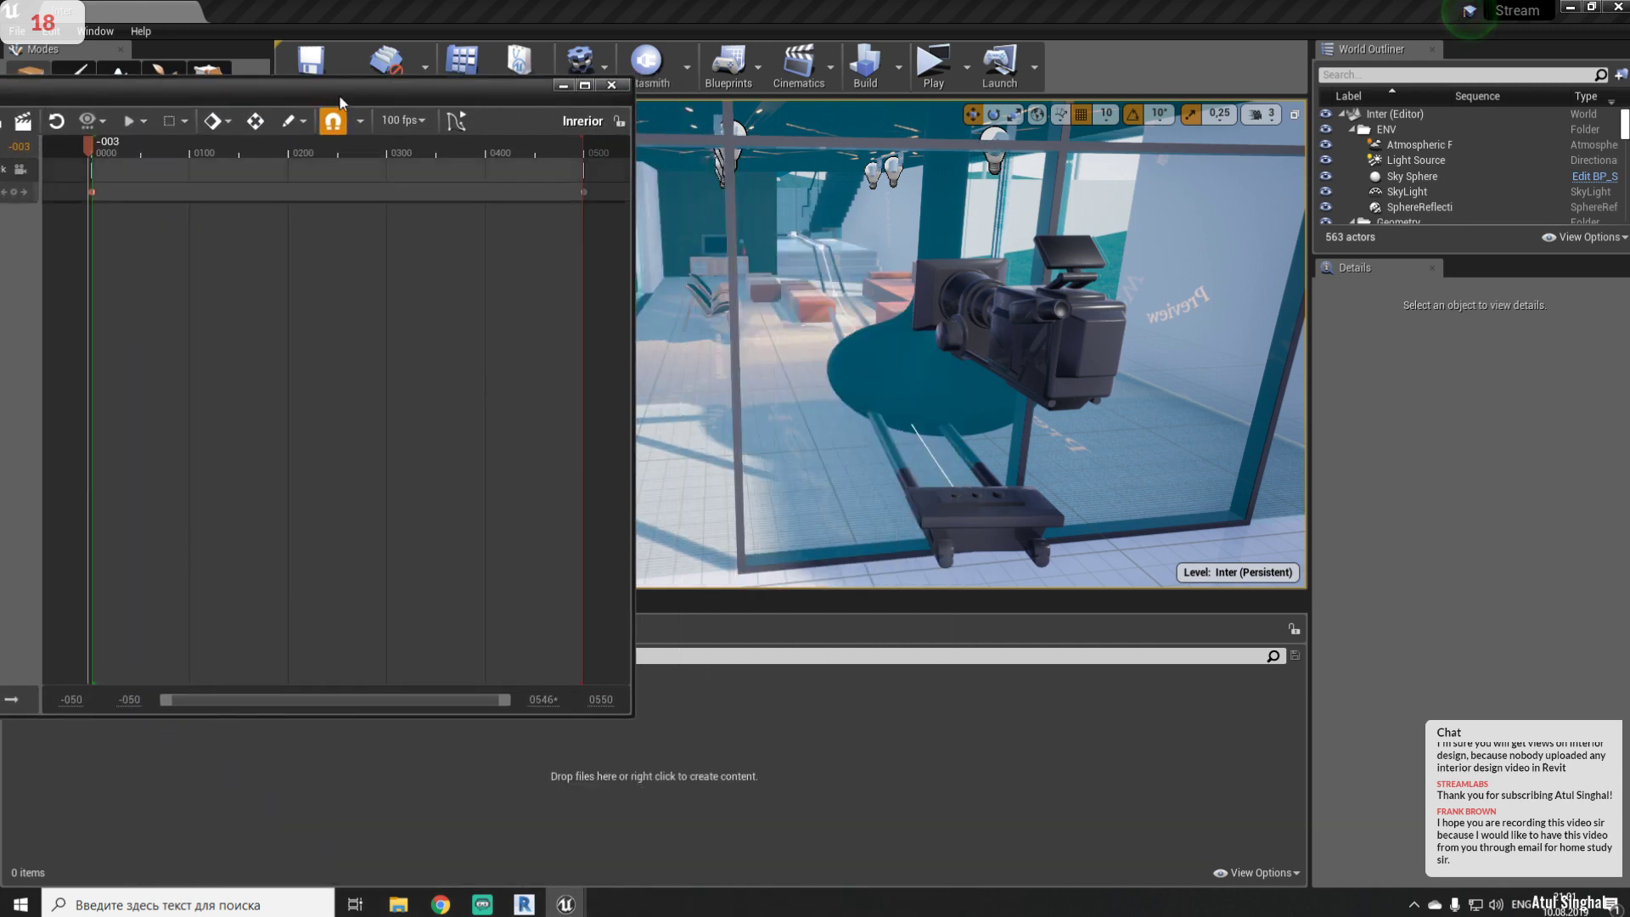
- Pin the preview of CineCameraActor1, move the sequence editor back into full view, and play the sequence, pausing it midway
left_click(1082, 358)
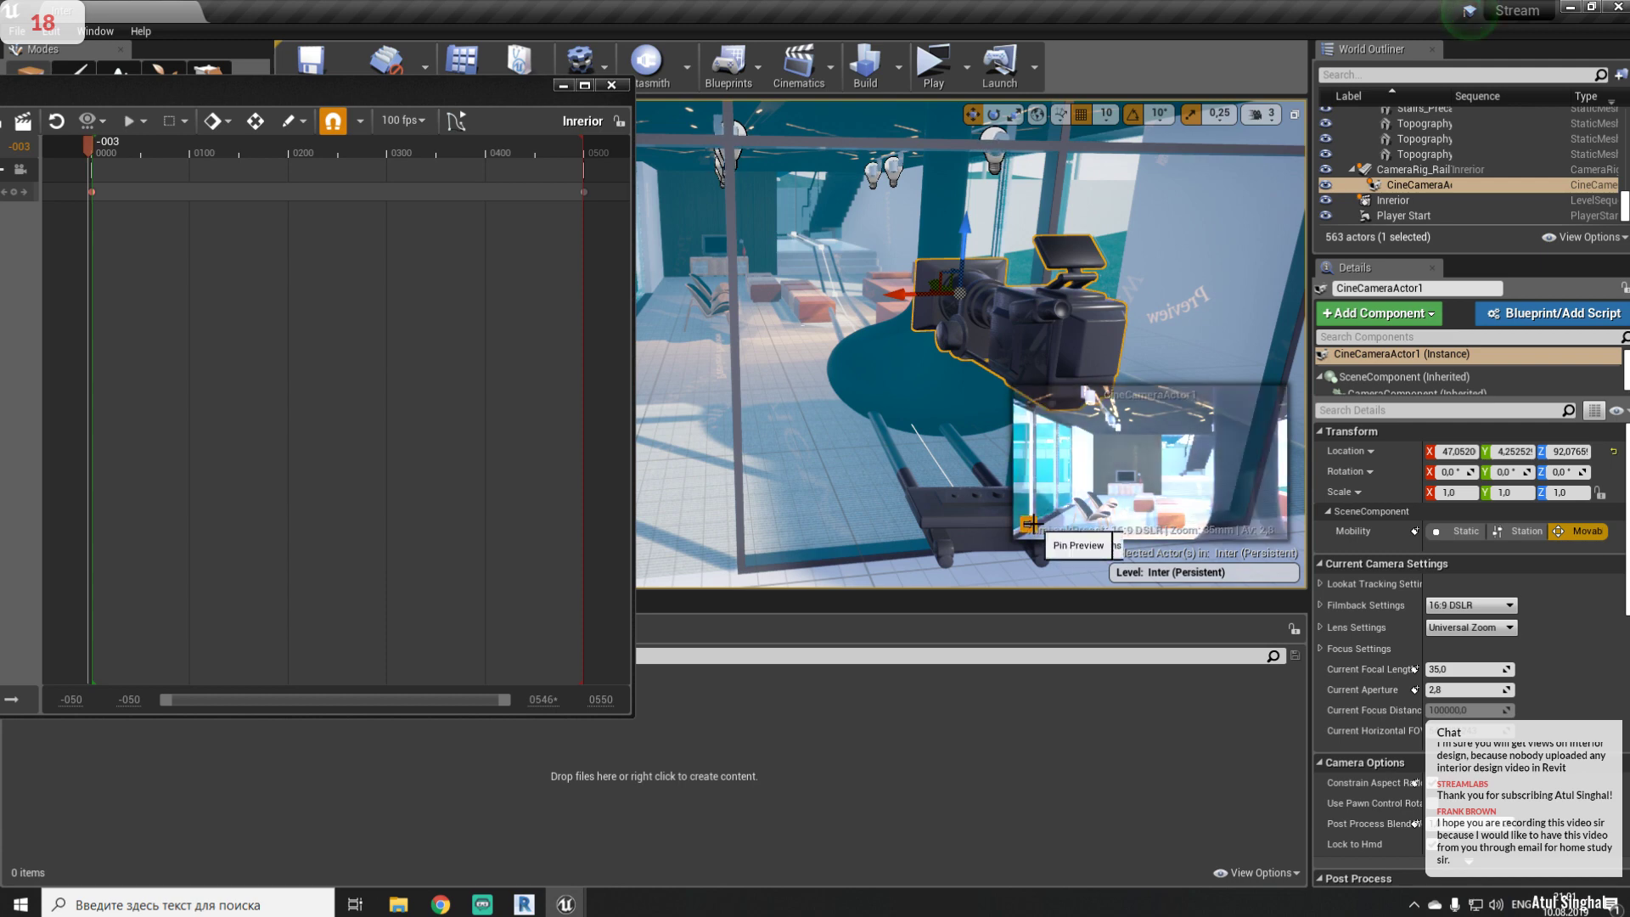
left_click_drag(437, 89, 716, 151)
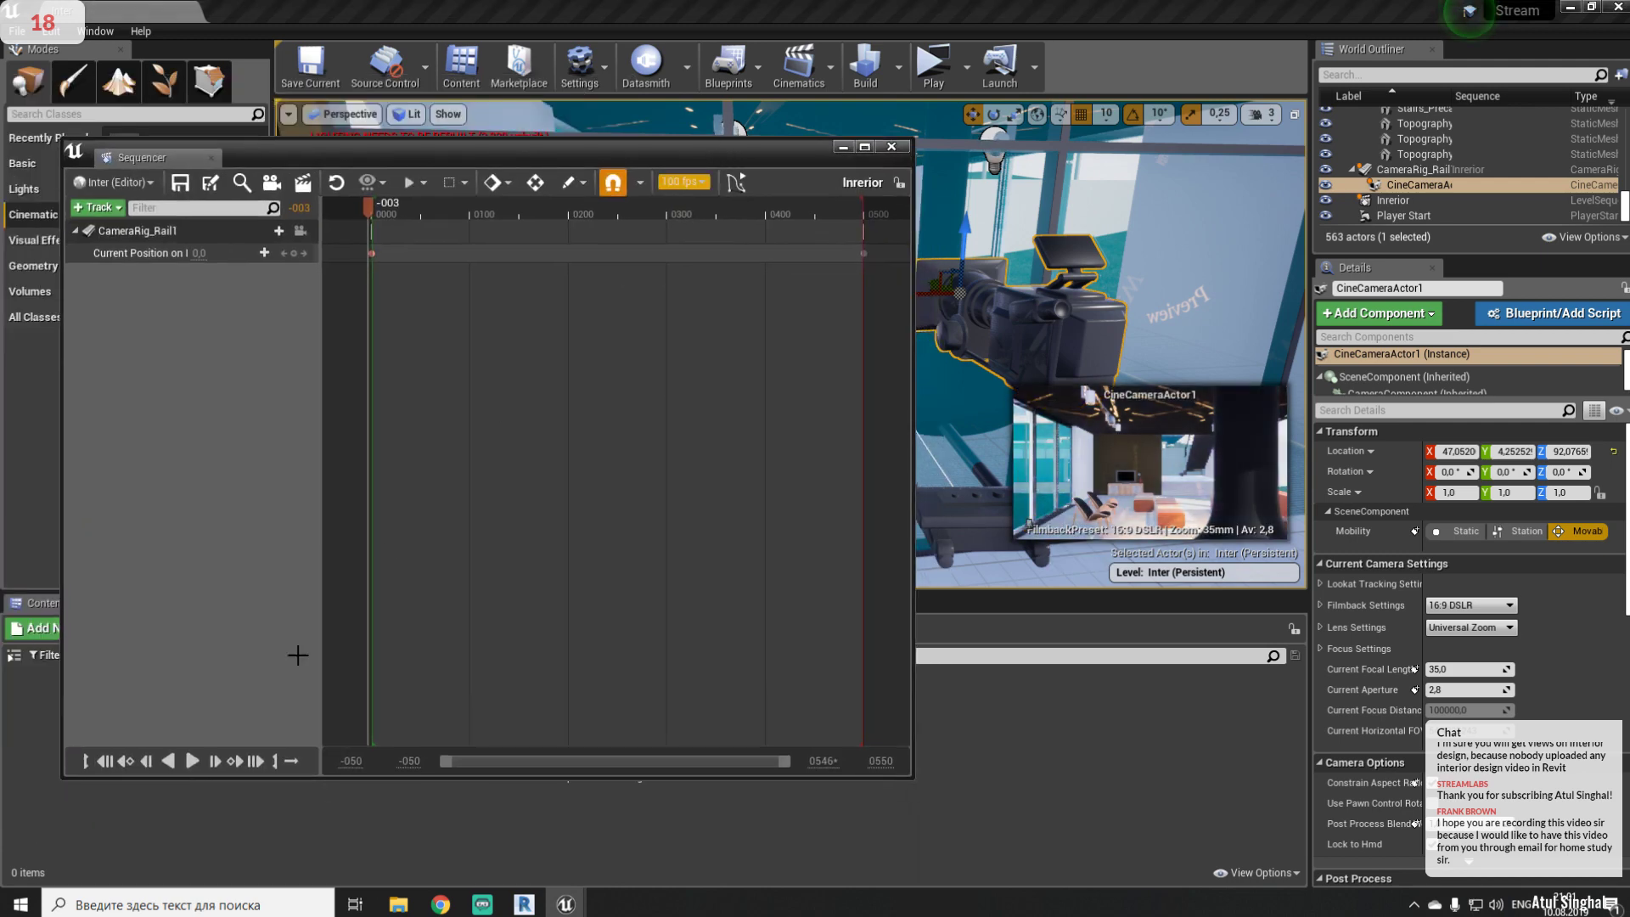
left_click(194, 760)
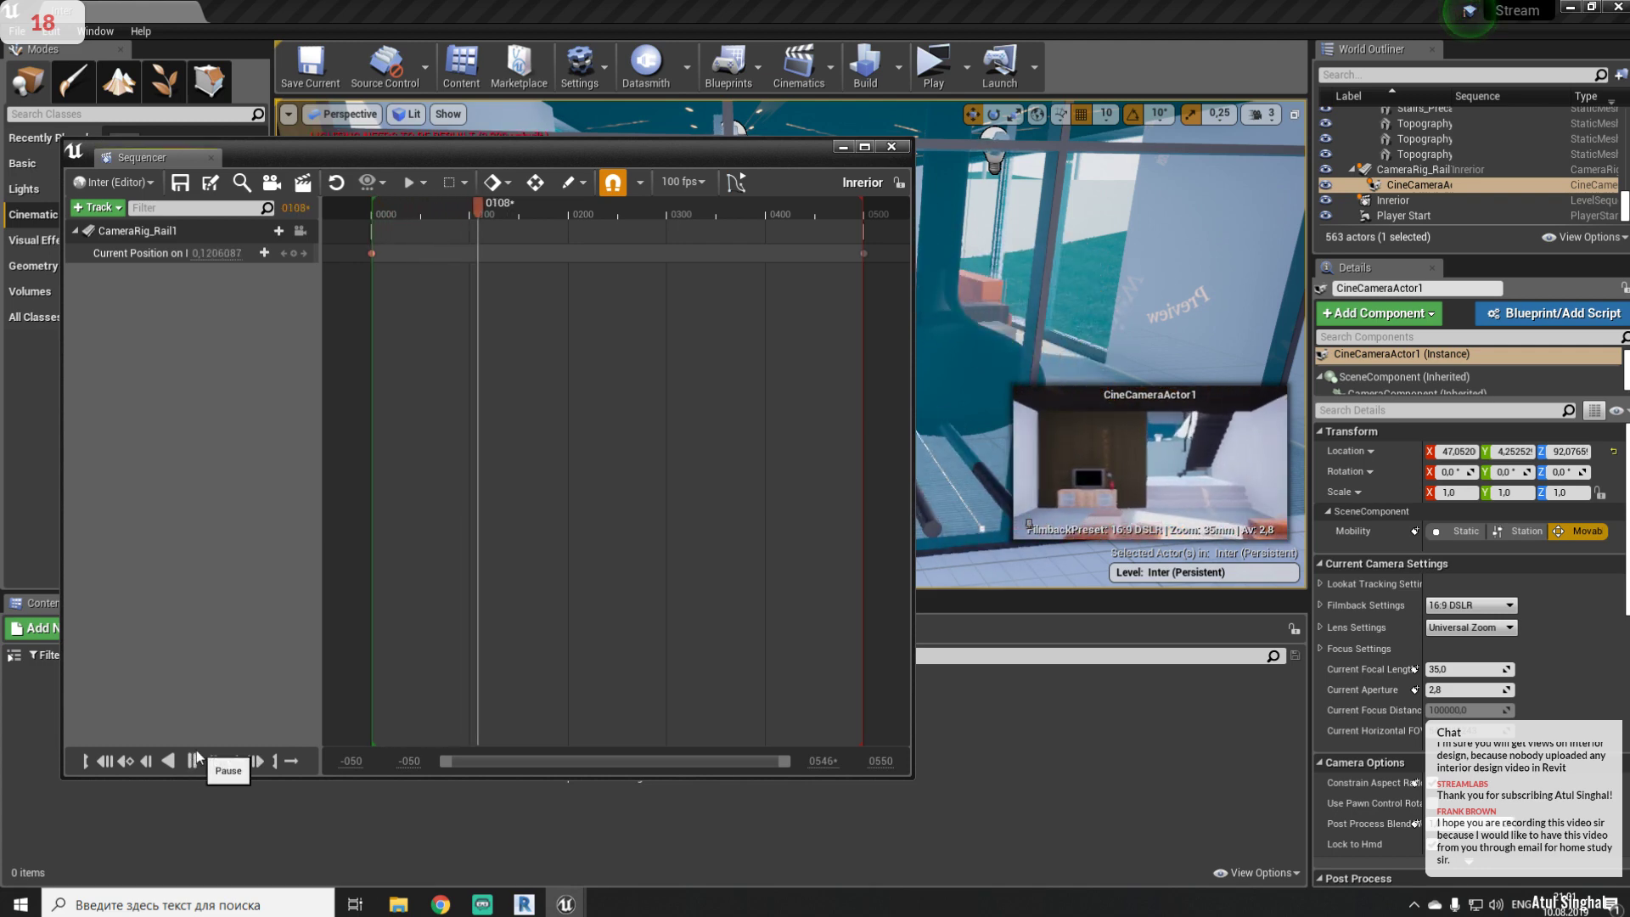
left_click(195, 760)
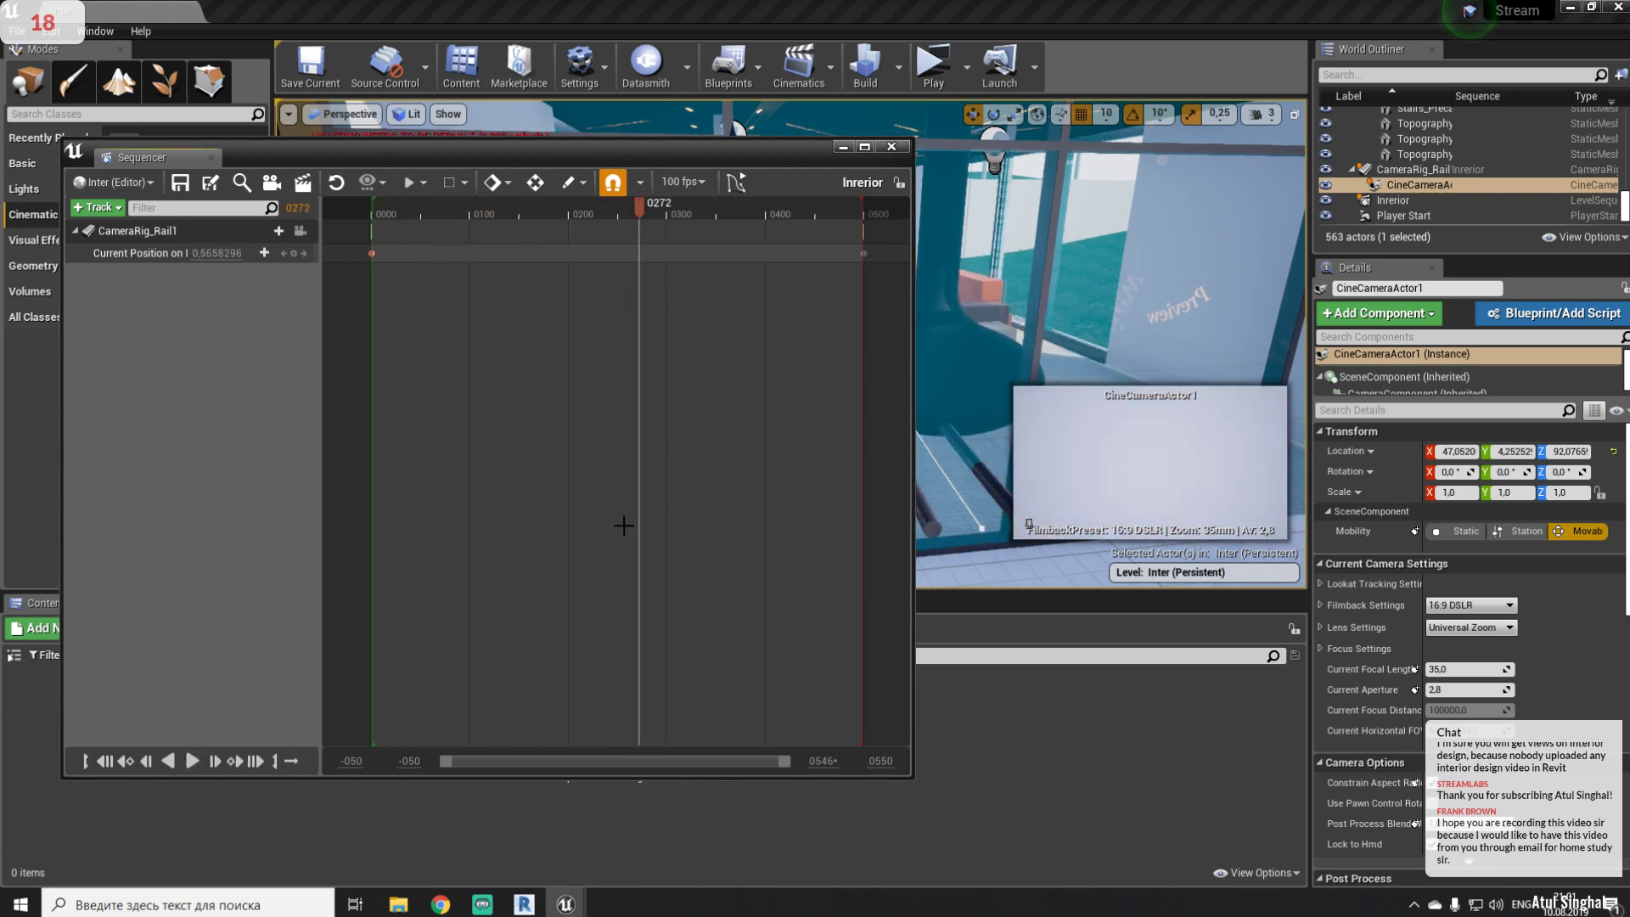
- Extend the sequence's end and the rail's last position key to about frame 1200, and play the lengthened sequence from the start
scroll(685, 563, "down", 6)
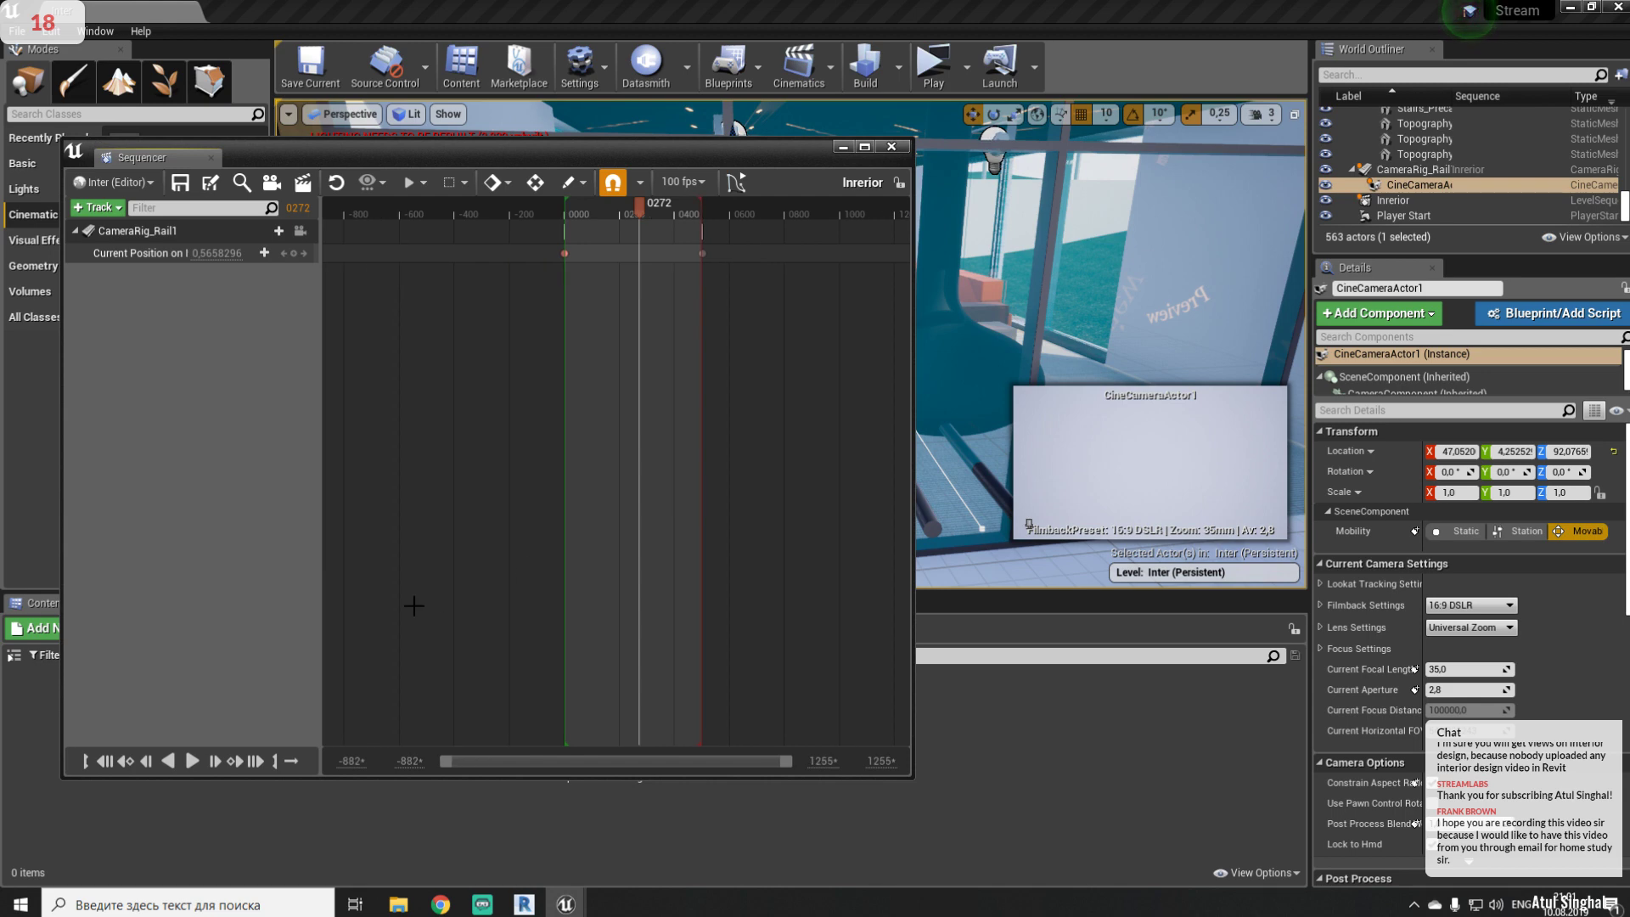
left_click(440, 599)
right_click_drag(625, 472, 535, 227)
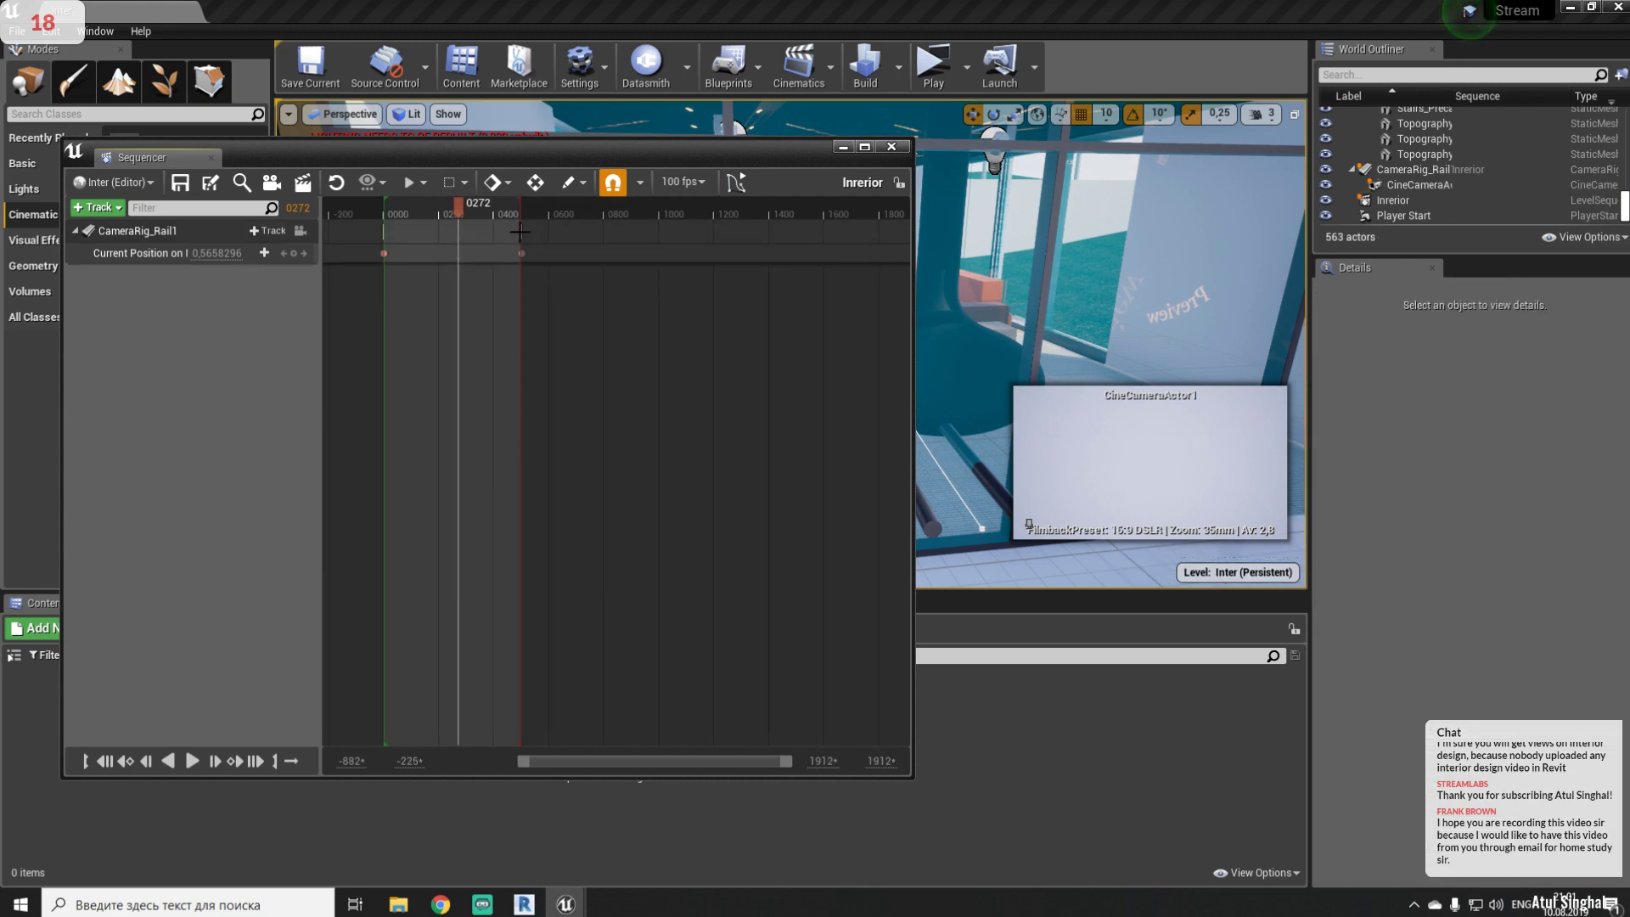
left_click_drag(520, 212, 715, 208)
left_click_drag(522, 253, 380, 221)
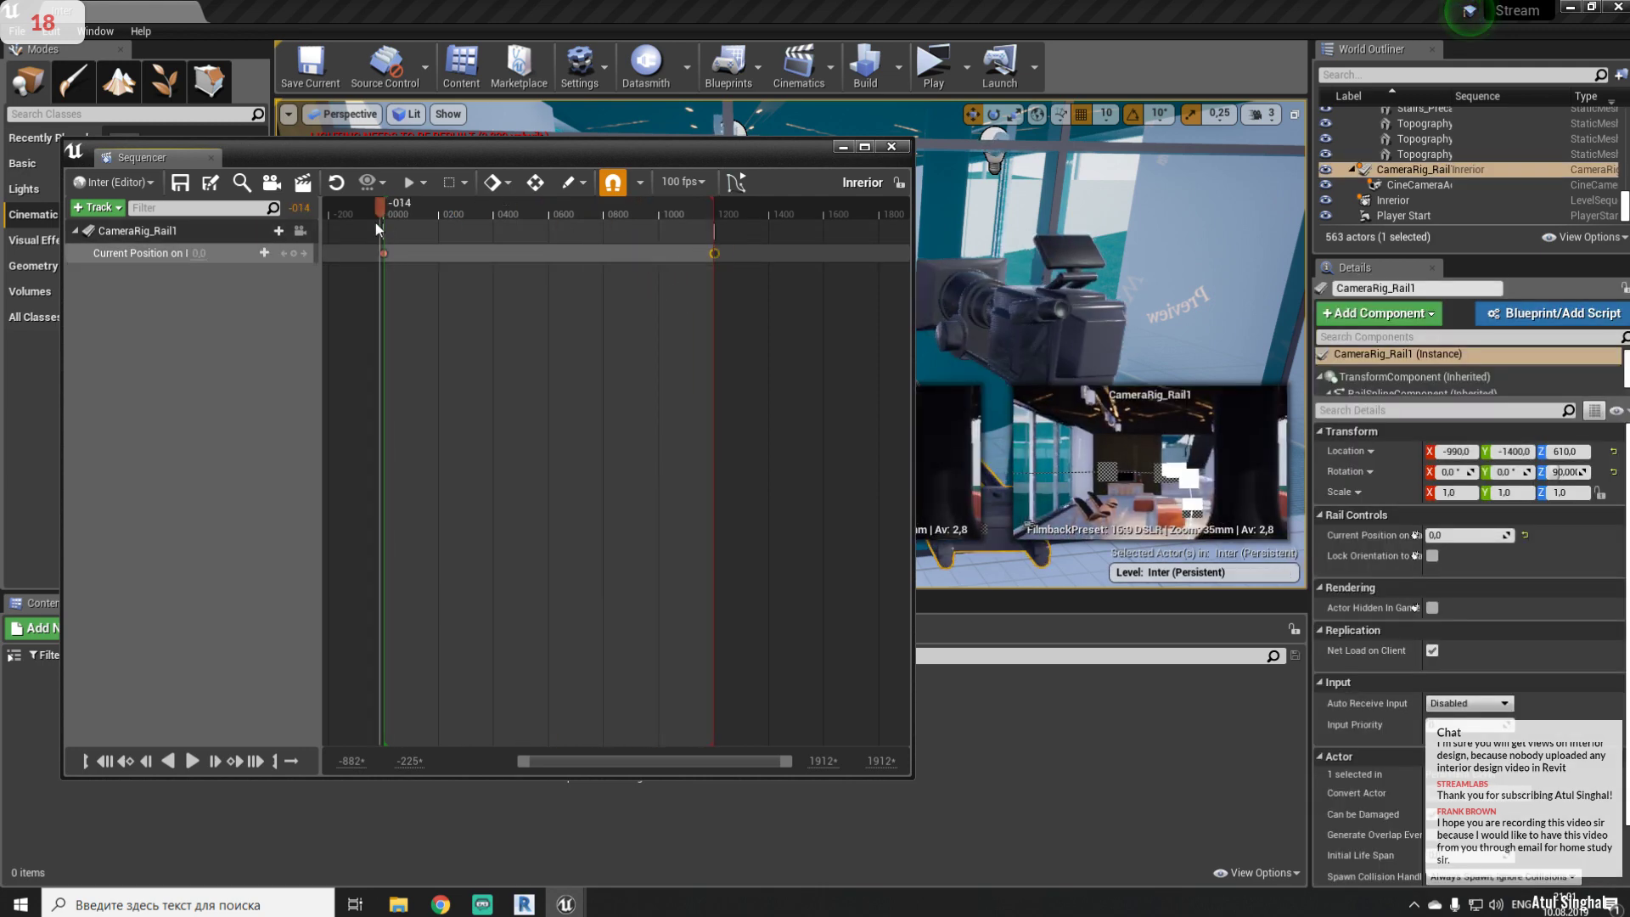
left_click(191, 761)
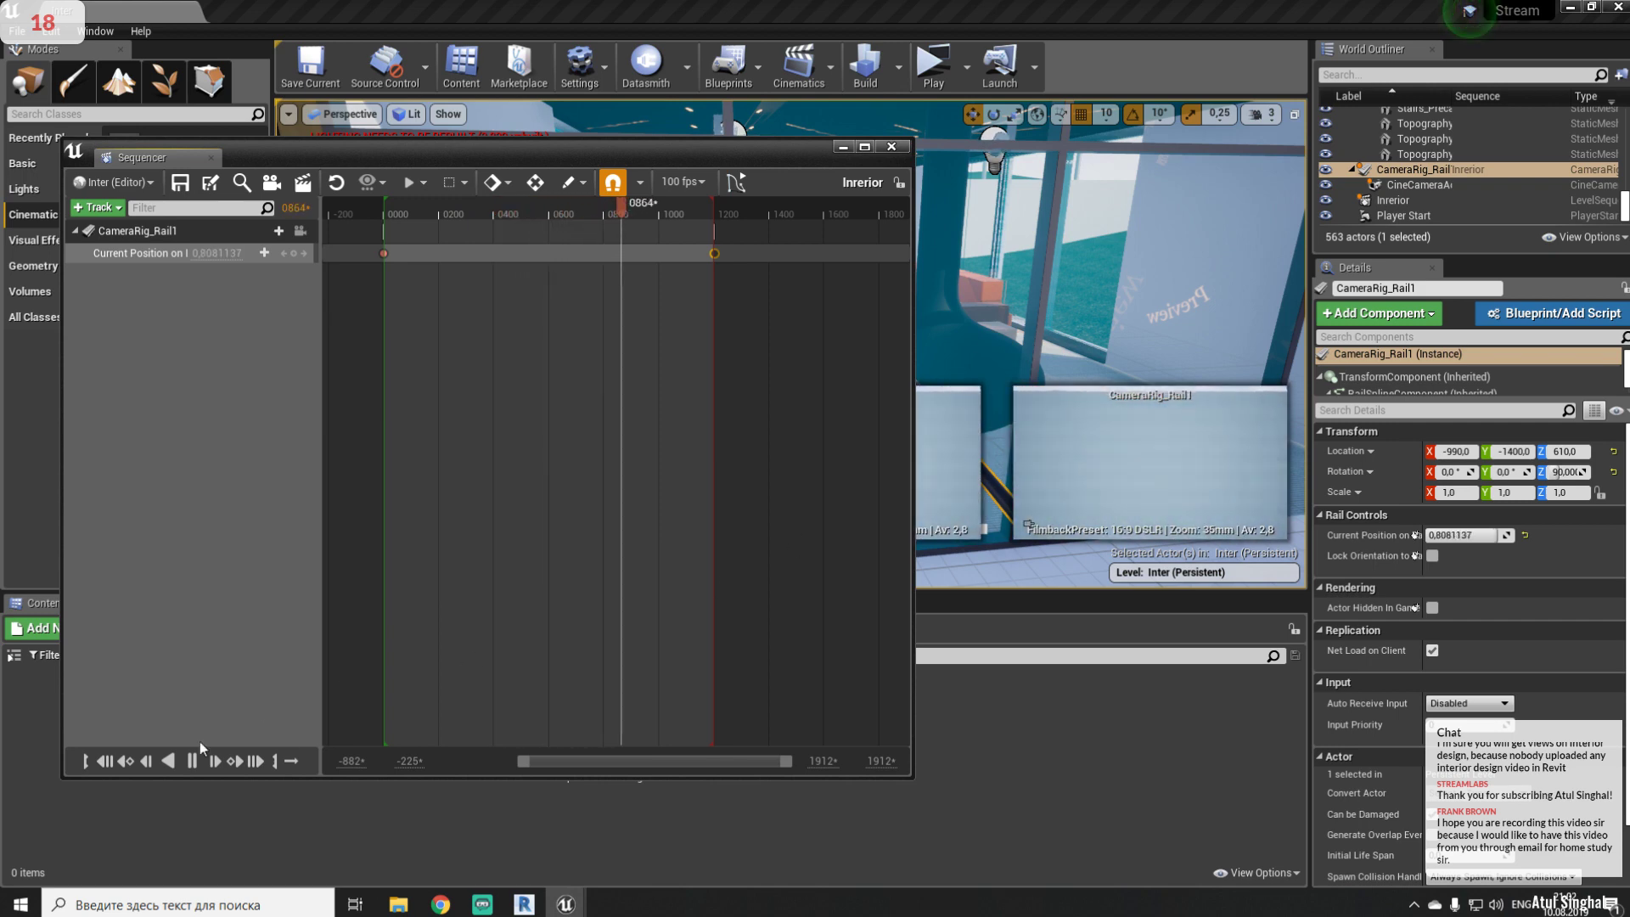
left_click_drag(655, 216, 386, 231)
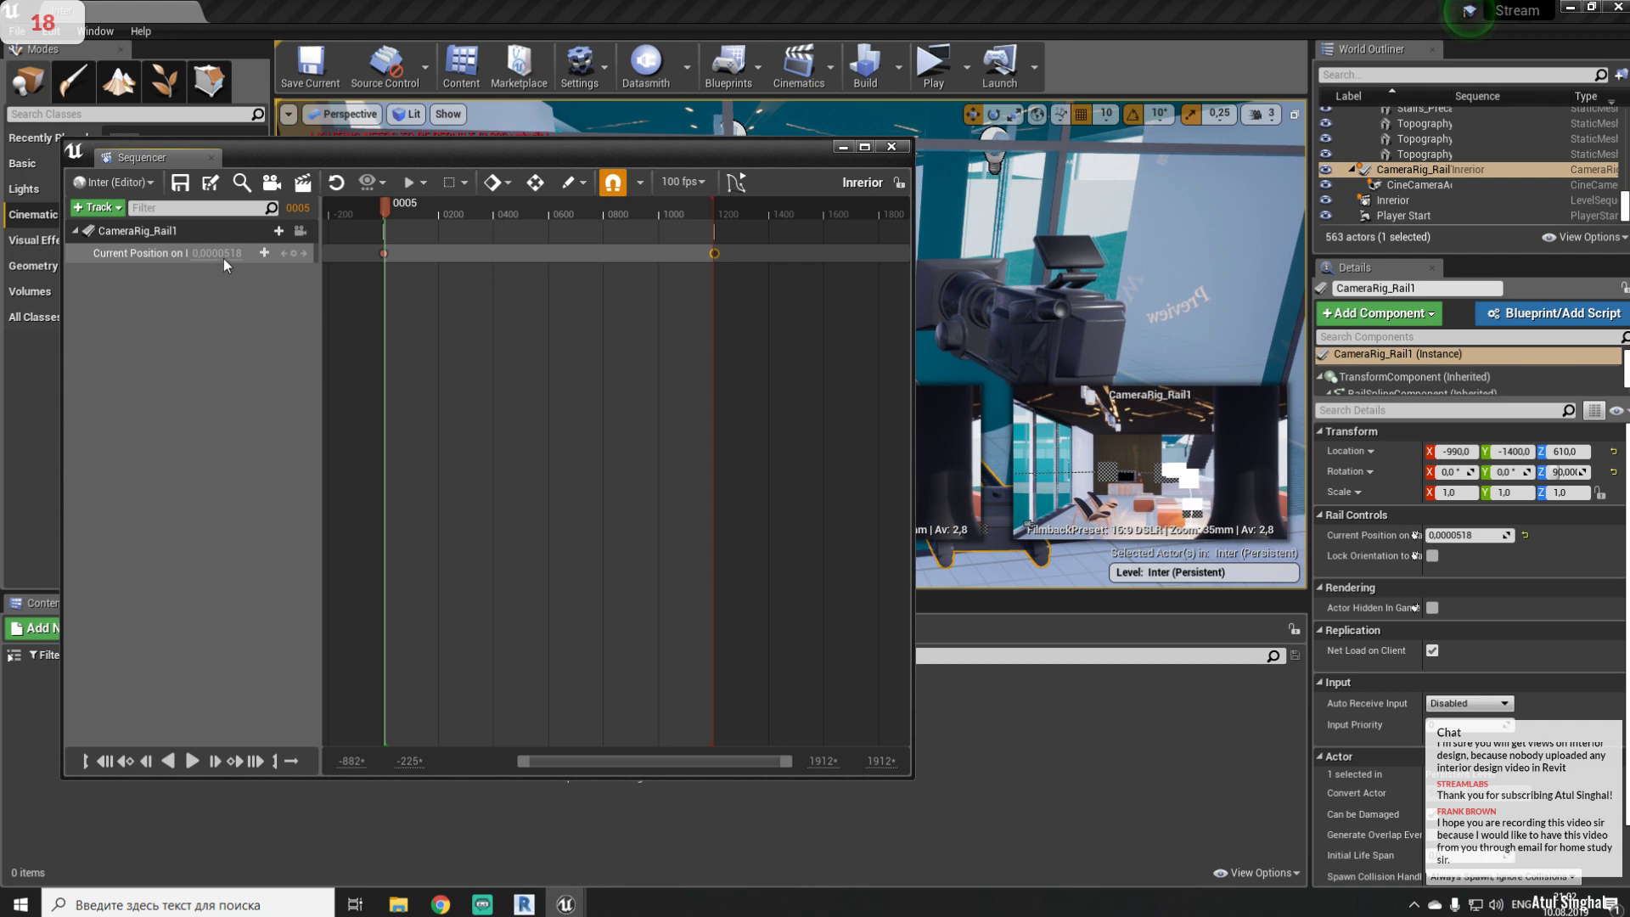
left_click(277, 235)
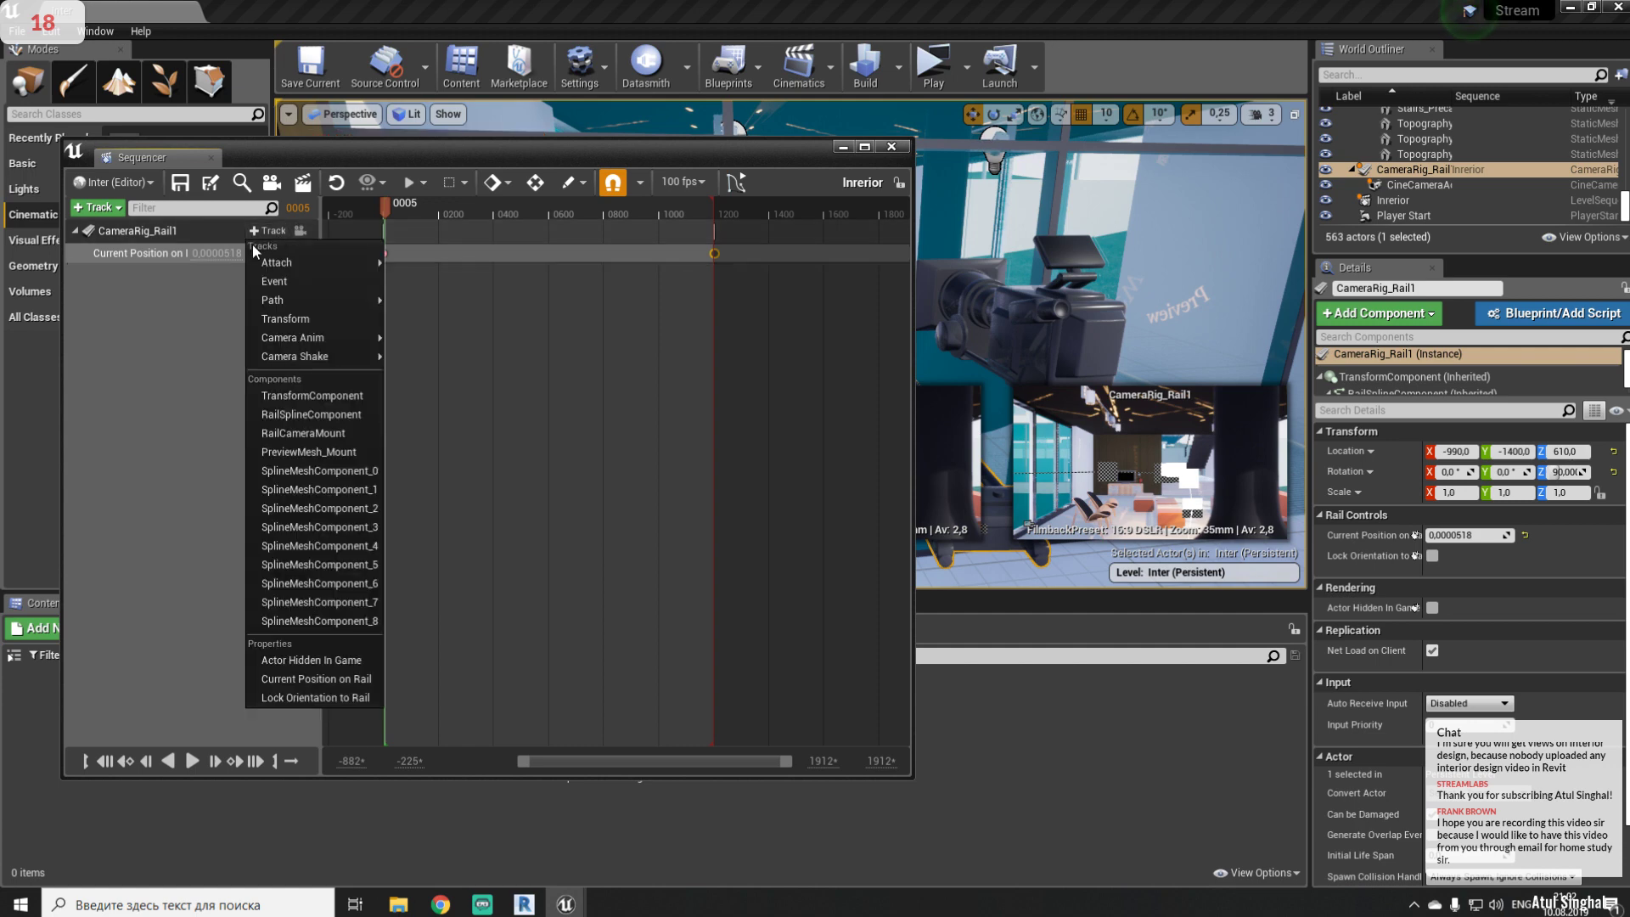
mouse_move(282, 263)
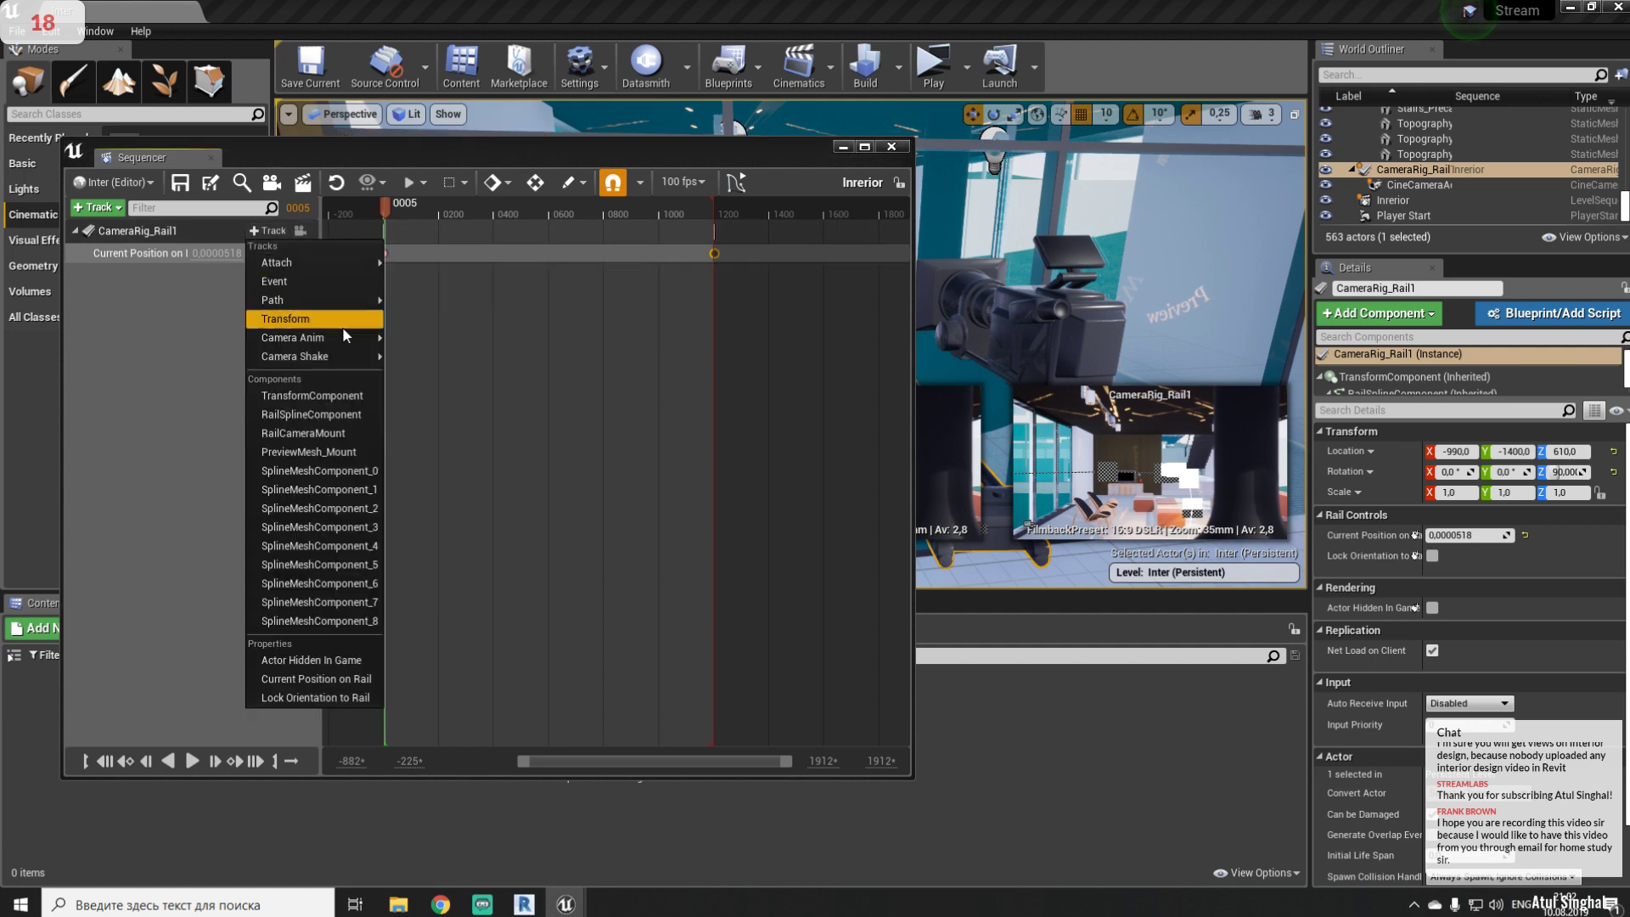
mouse_move(293, 337)
left_click(206, 344)
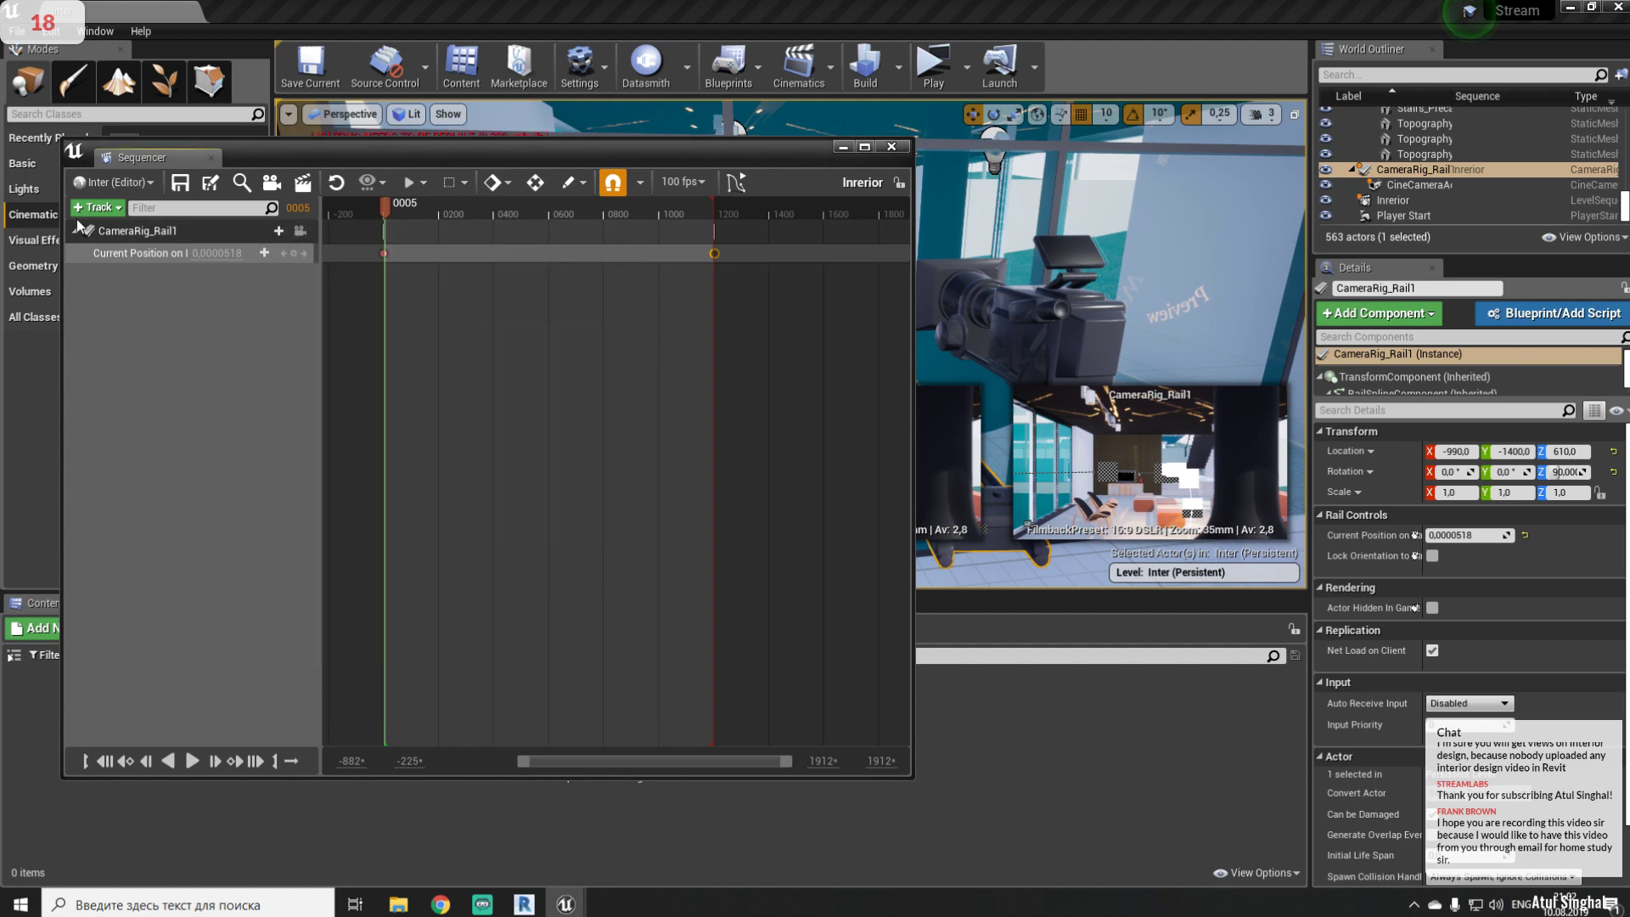
- Add CineCameraActor1 to the sequence as an actor track
left_click(96, 207)
mouse_move(152, 226)
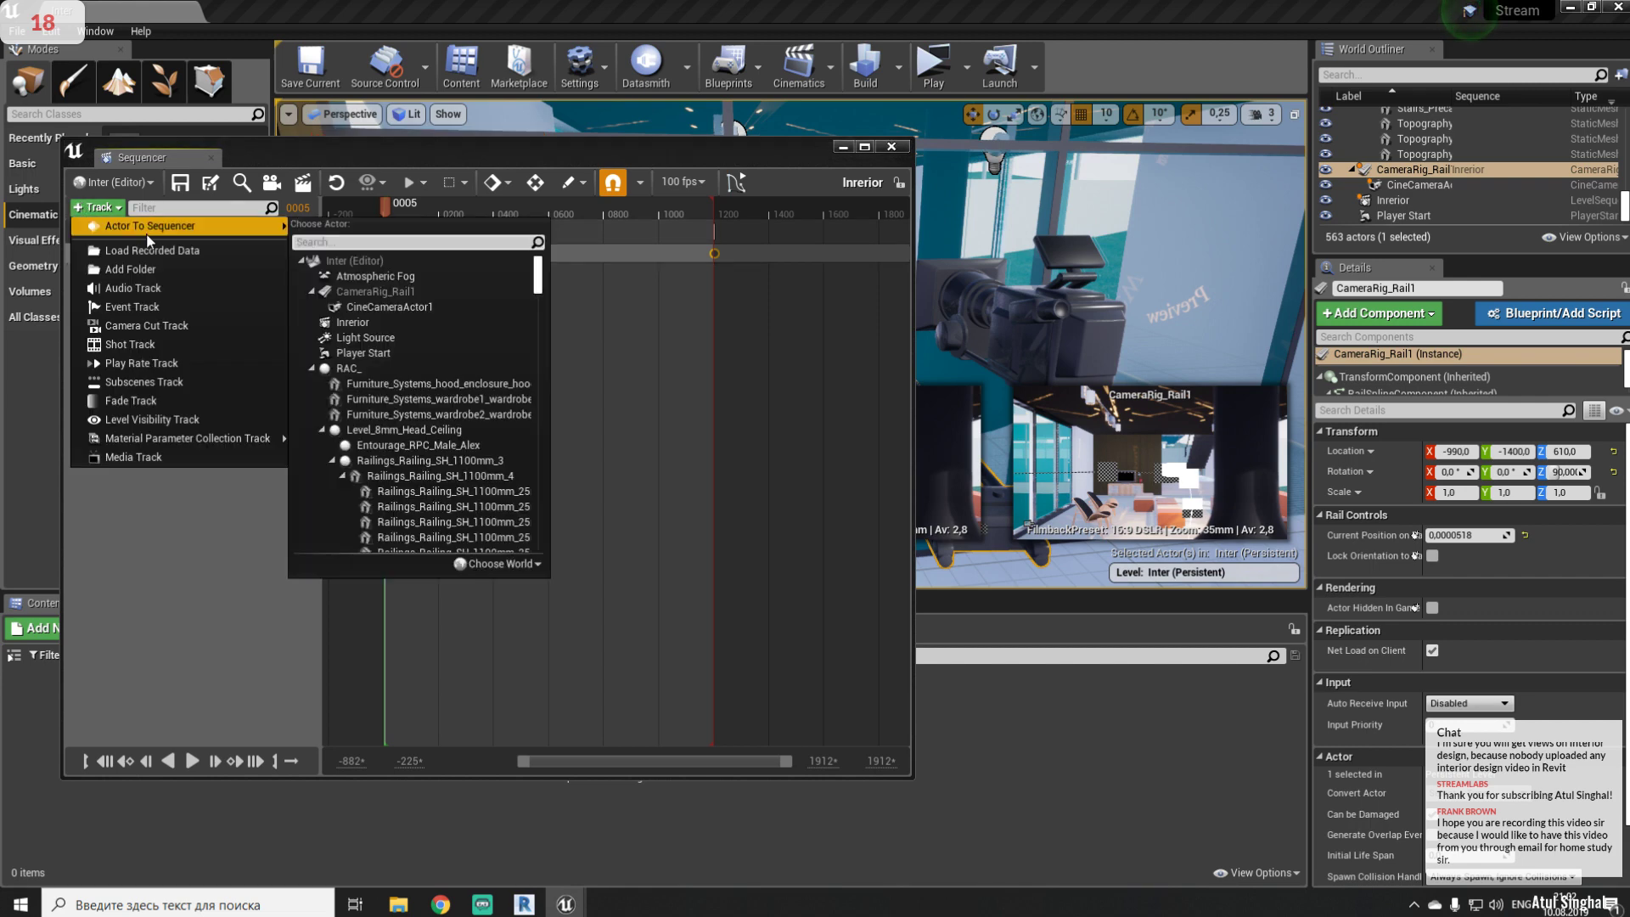
left_click(402, 306)
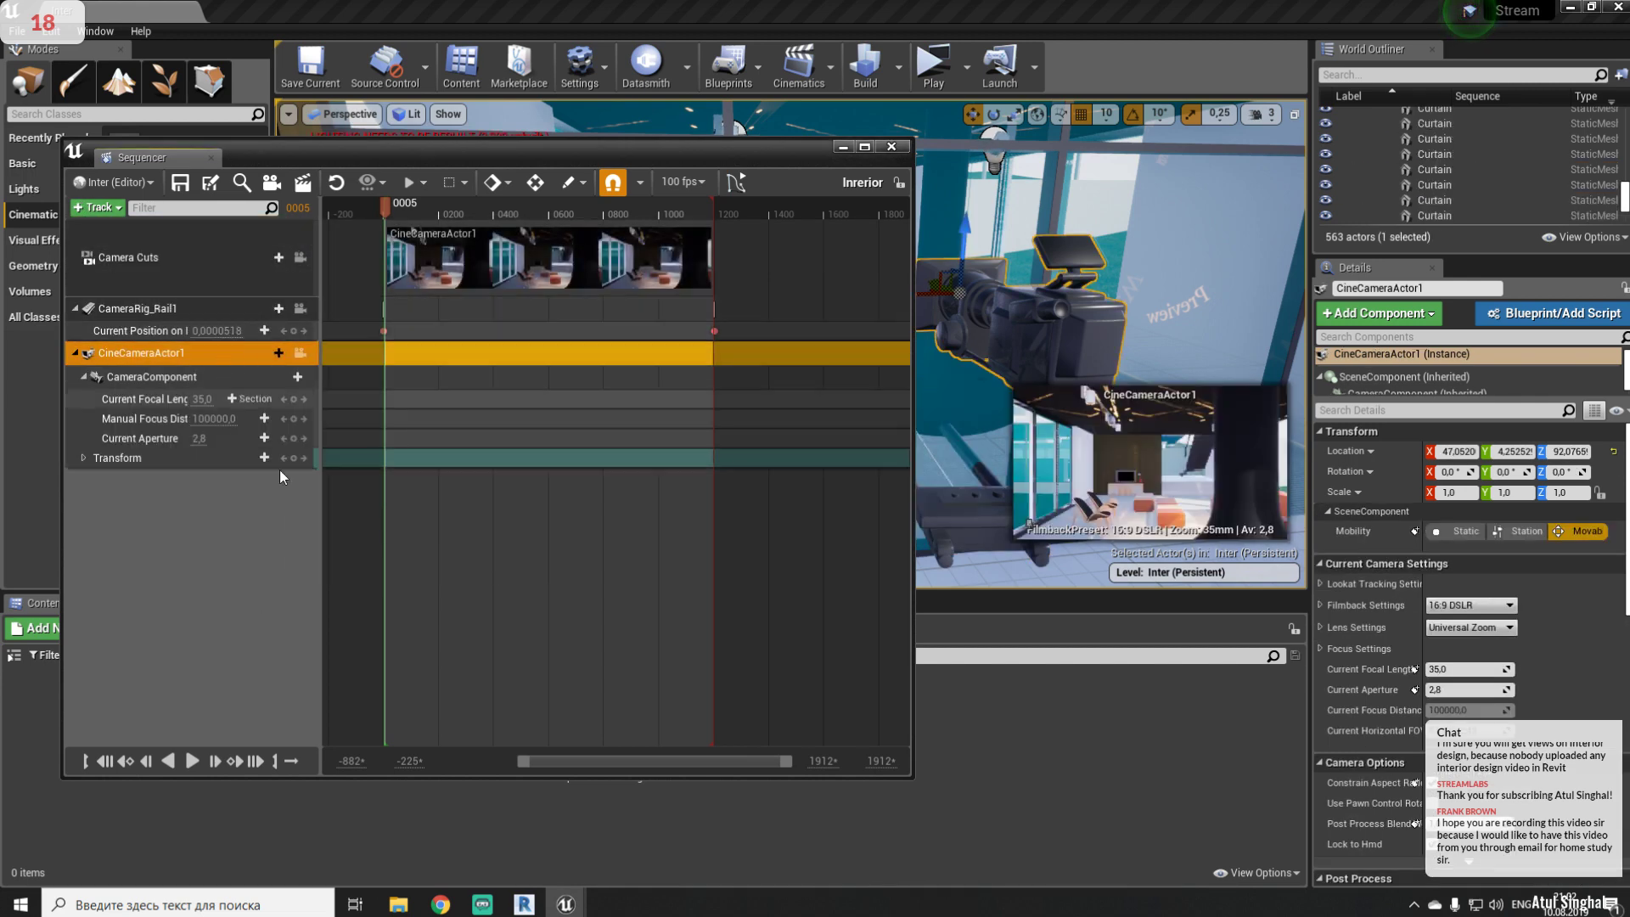
- Bring the playhead to frame -20, capture the movie at 100 fps as a 1280 x 720 avi, and close the render settings and sequence editor
mouse_move(377, 212)
left_mouse_down()
mouse_move(455, 212)
mouse_move(379, 215)
left_mouse_up()
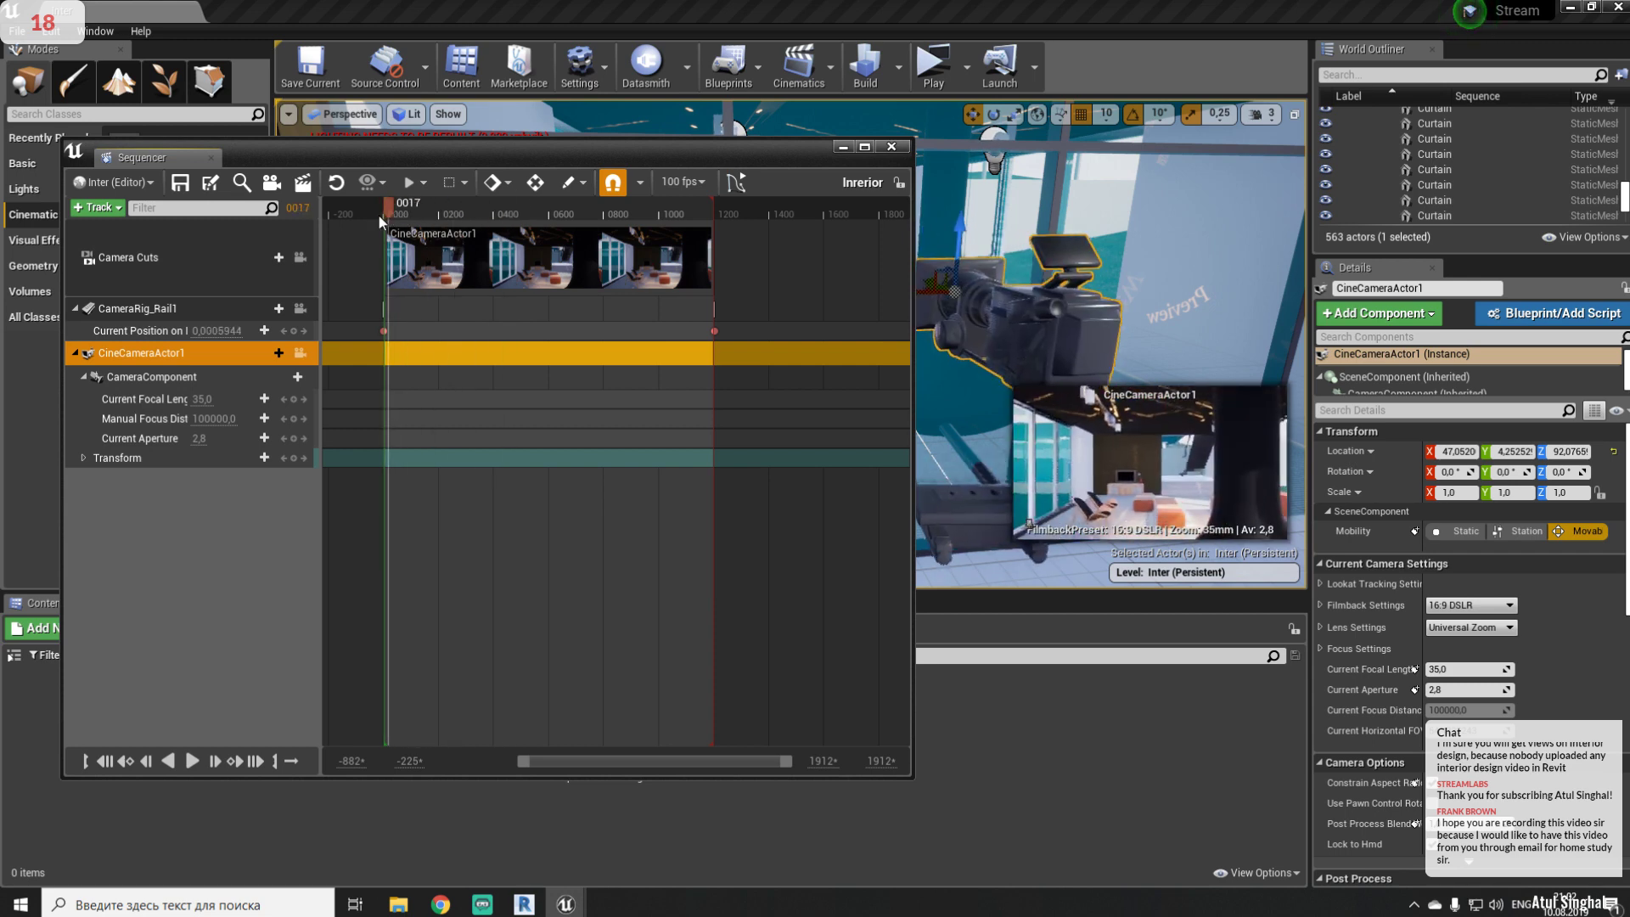
left_click(302, 183)
left_click(981, 737)
left_click(893, 609)
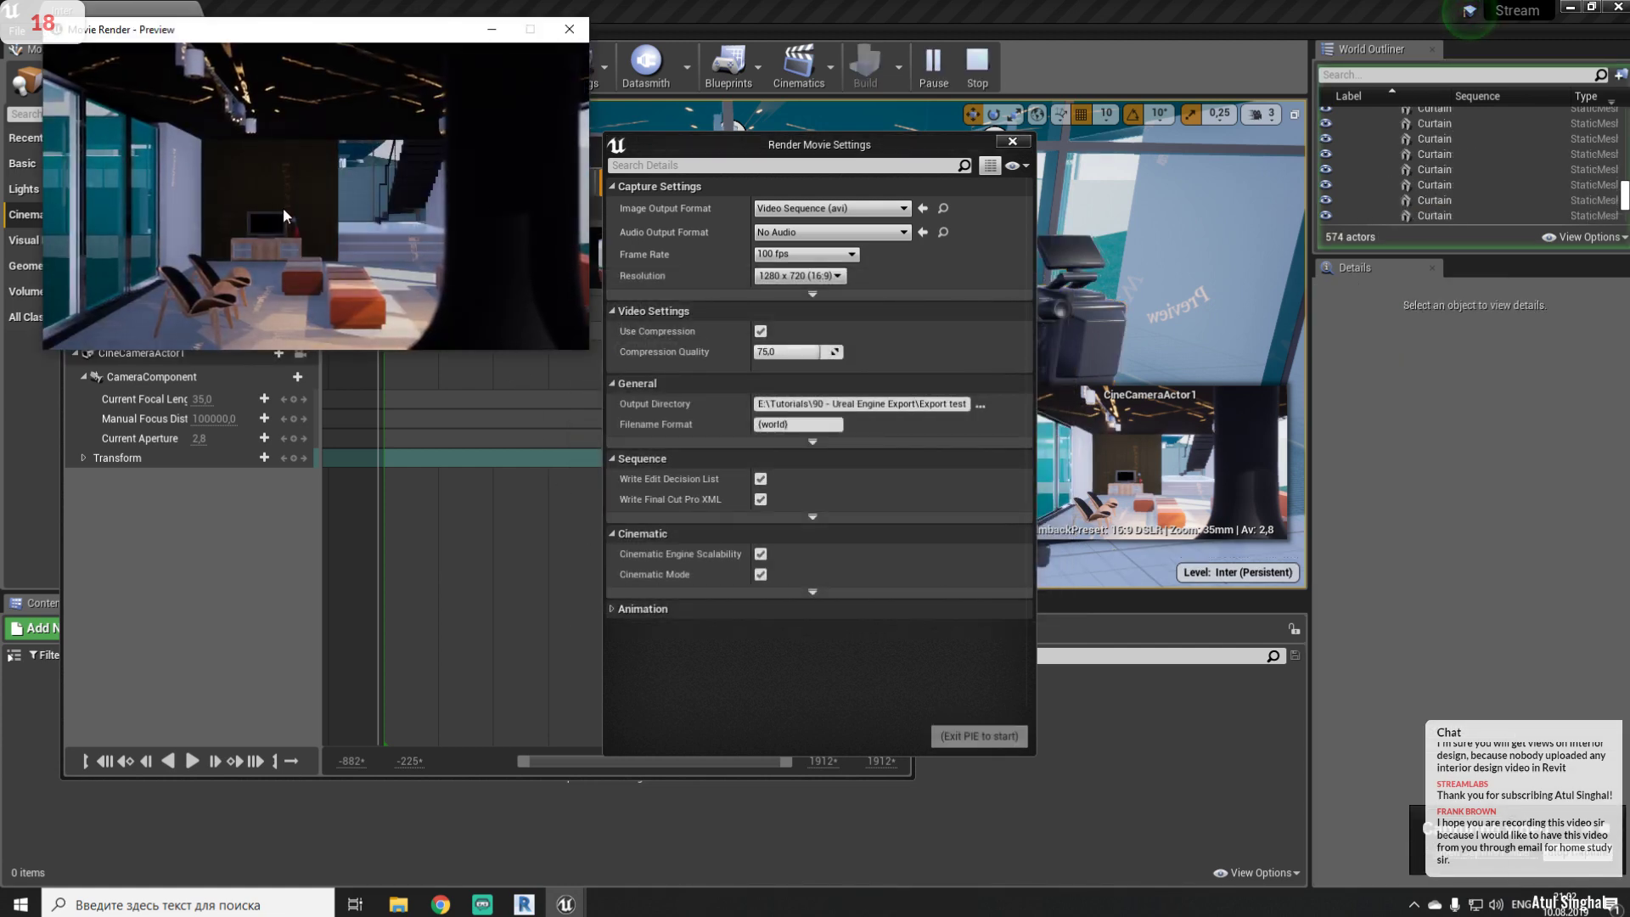
left_click_drag(395, 33, 766, 315)
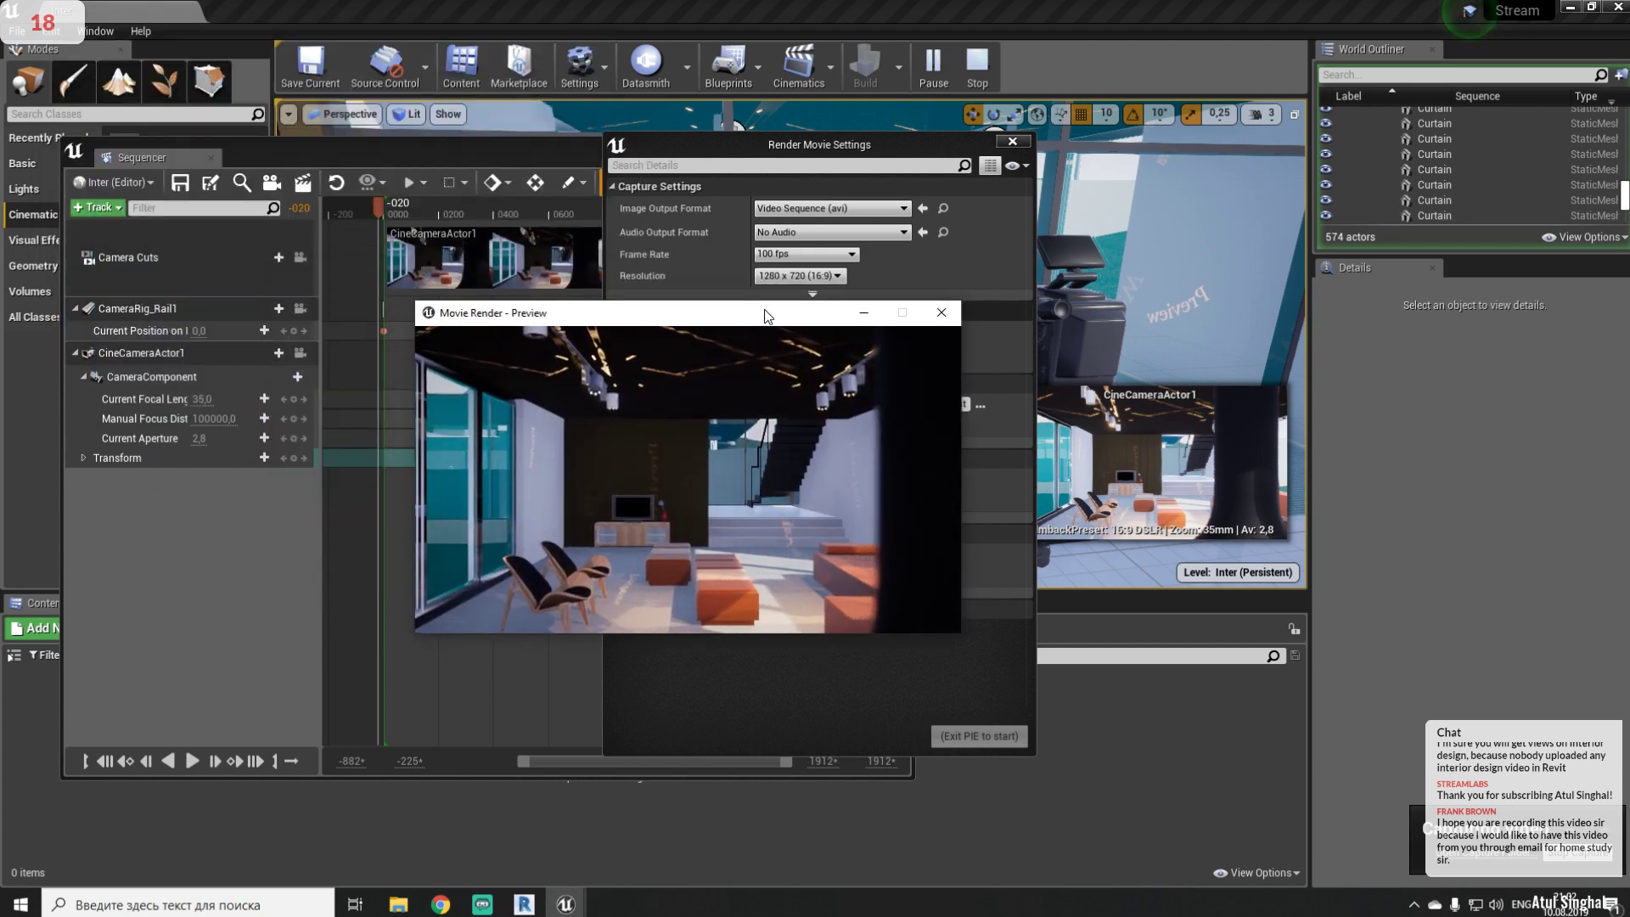
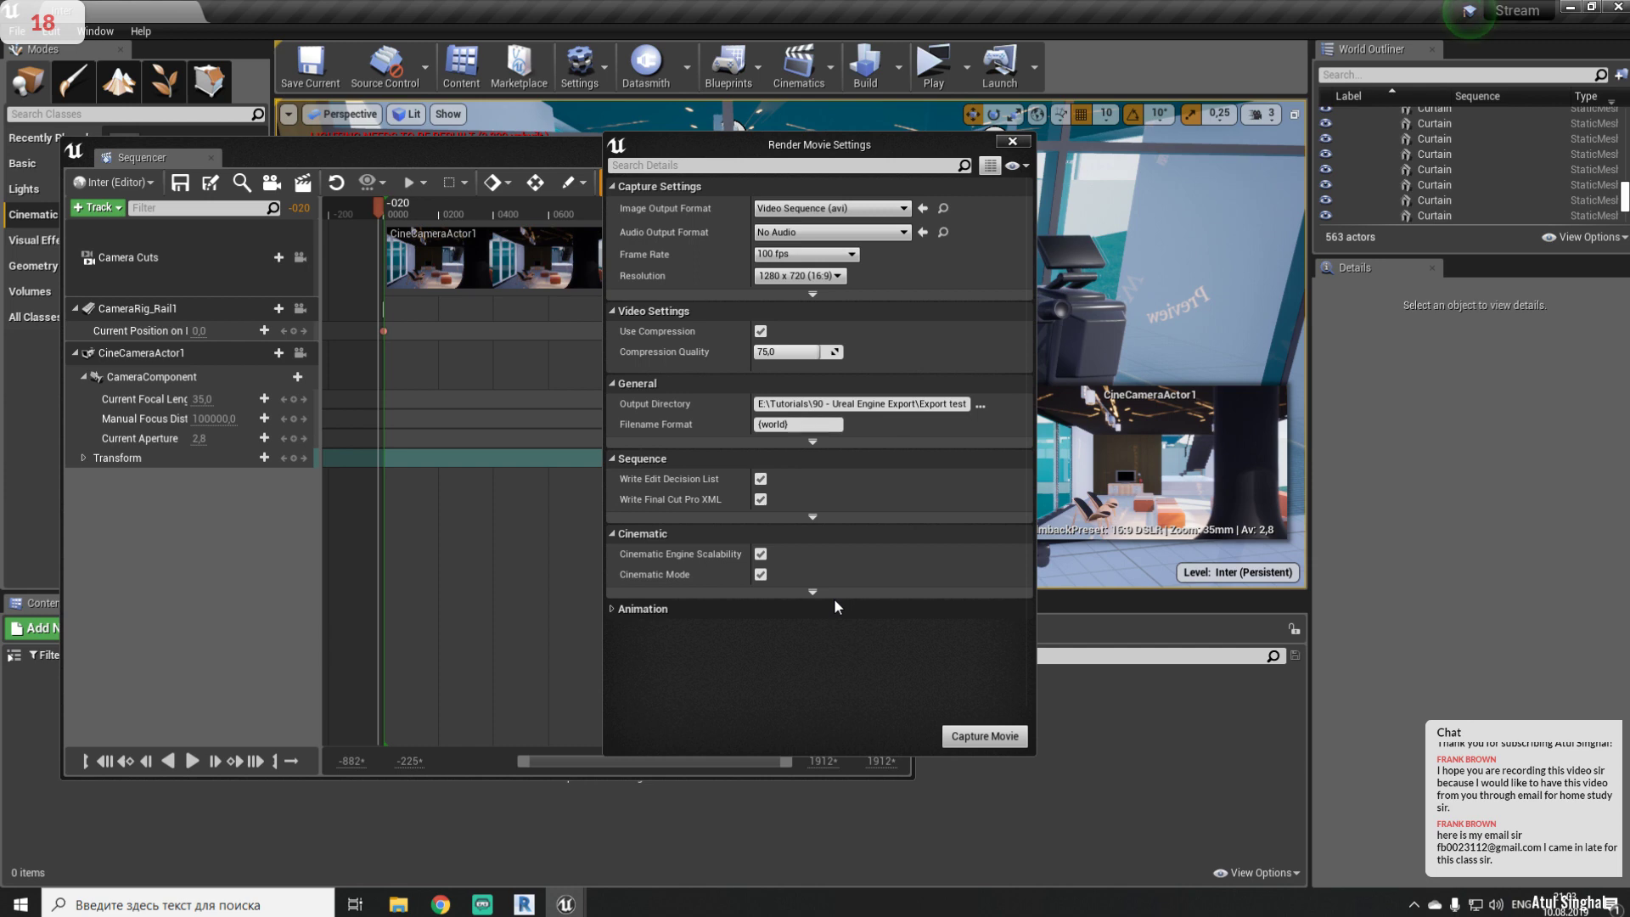
left_click(1012, 142)
left_click(905, 136)
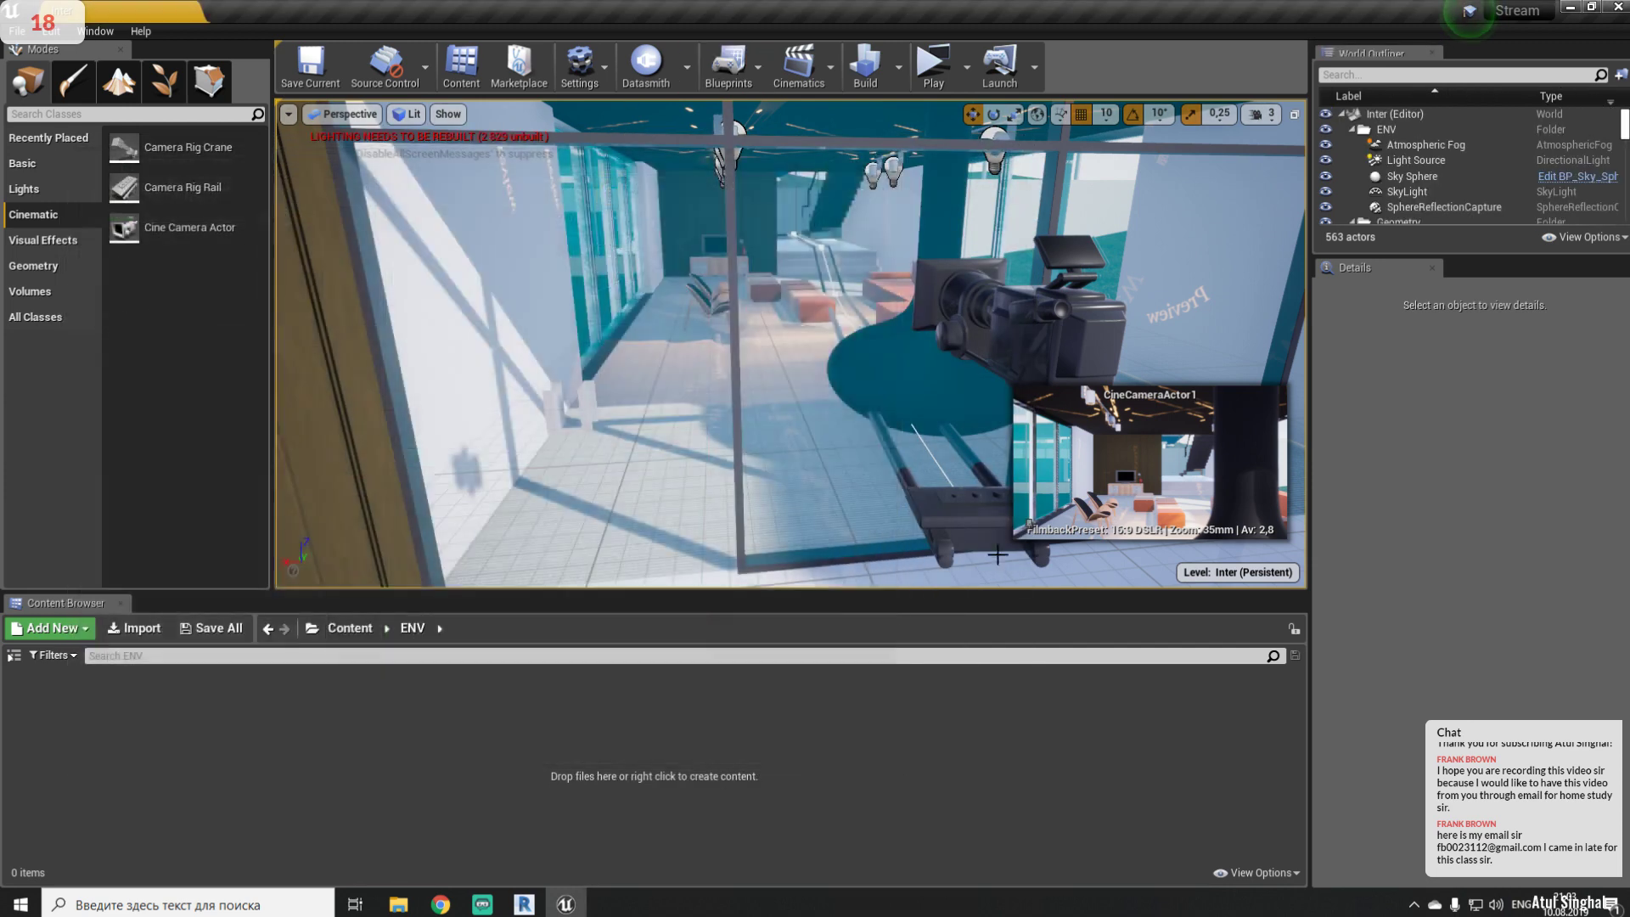
- Switch to the Epic Games Launcher and bring up the vault in the Unreal Engine library
left_click_drag(793, 362, 841, 314)
right_click_drag(840, 315, 723, 365)
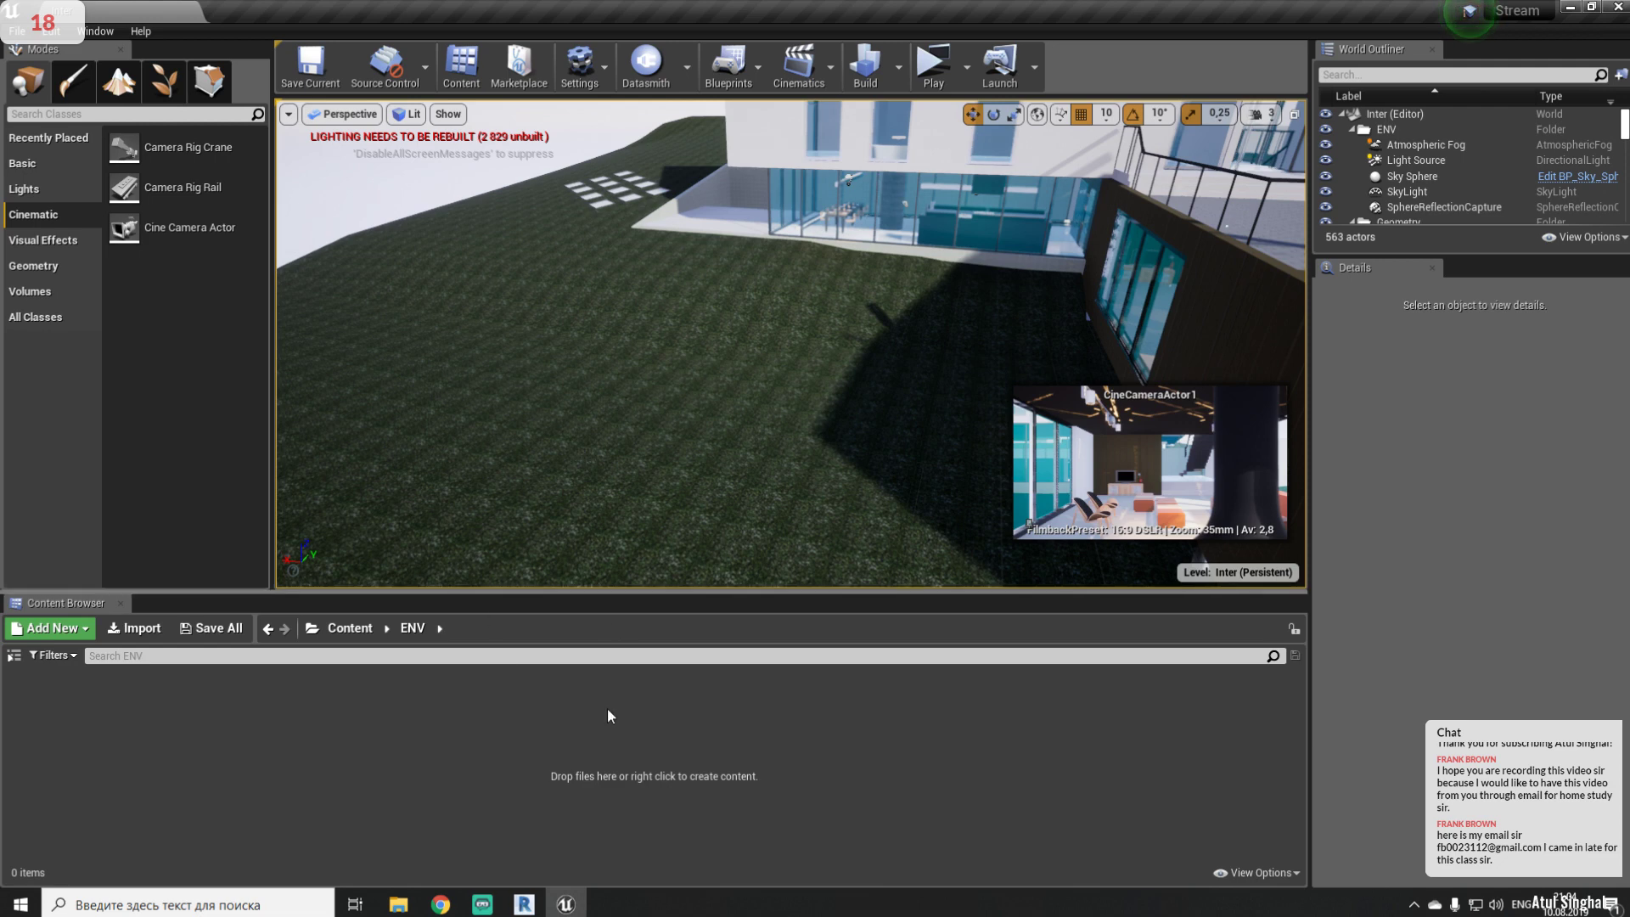
left_click(1413, 904)
left_click(1413, 869)
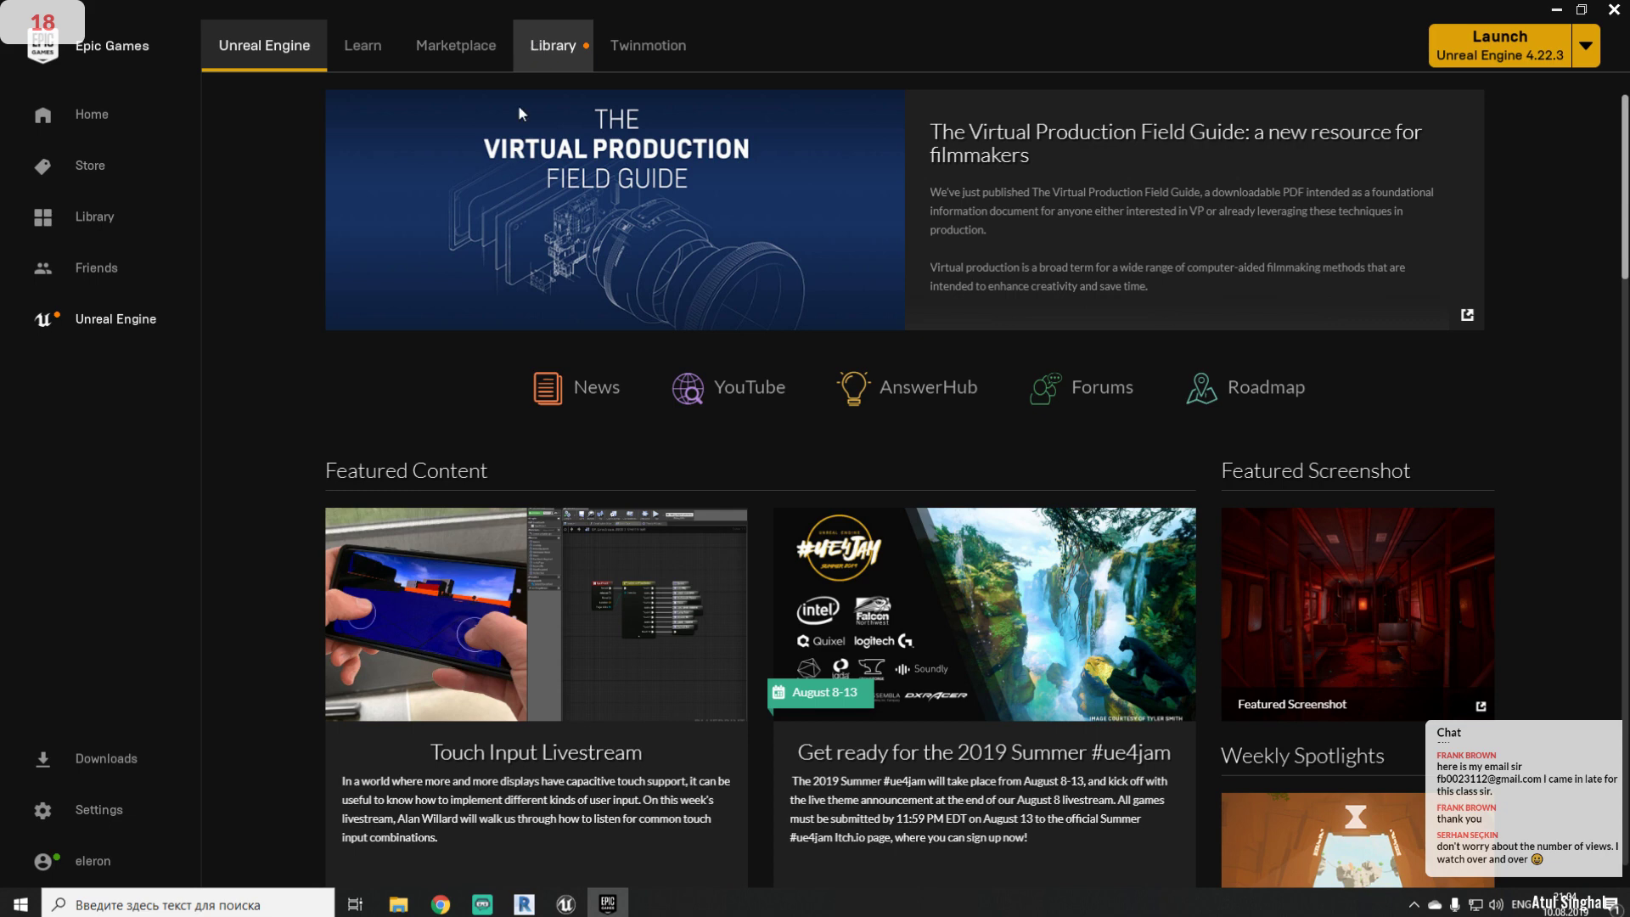
left_click(550, 60)
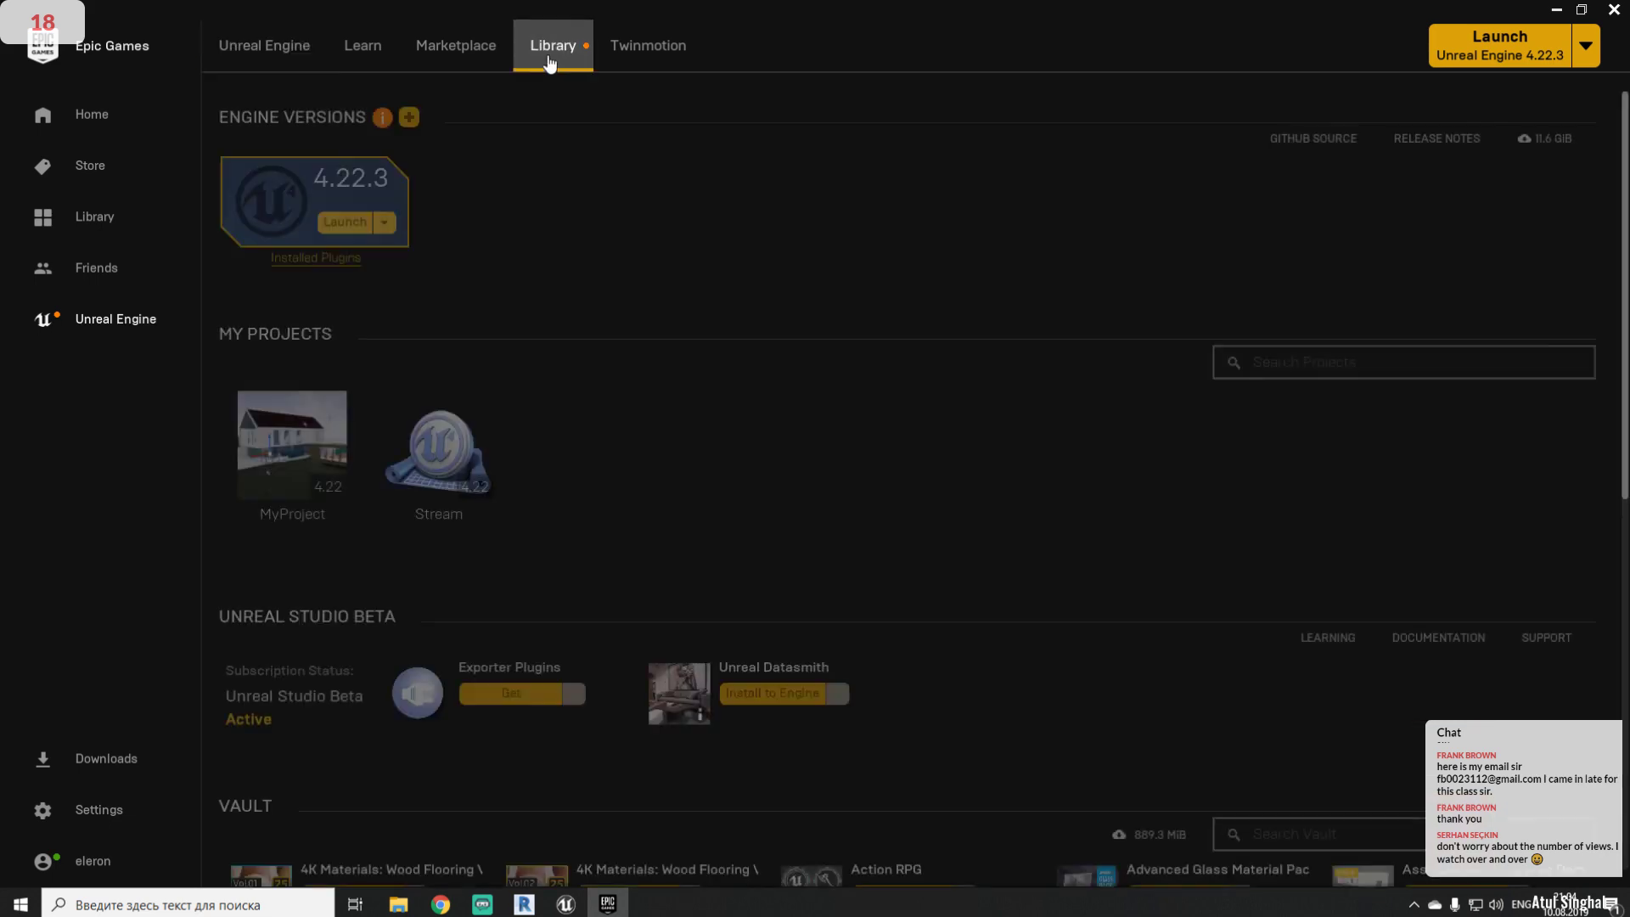
scroll(873, 481, "down", 4)
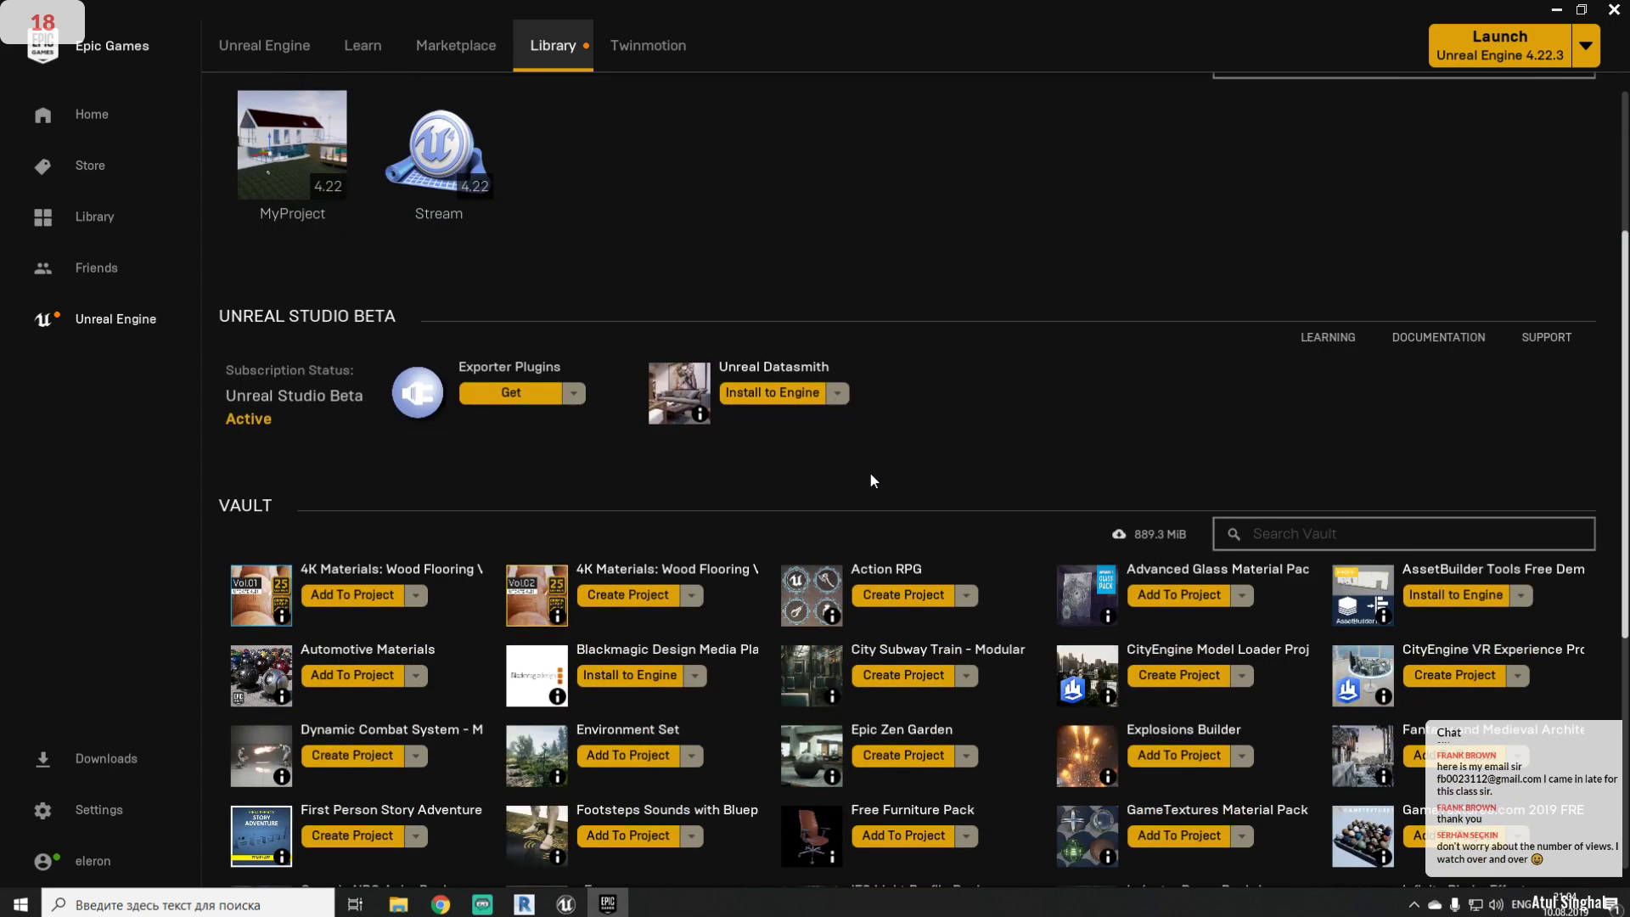
scroll(870, 481, "down", 4)
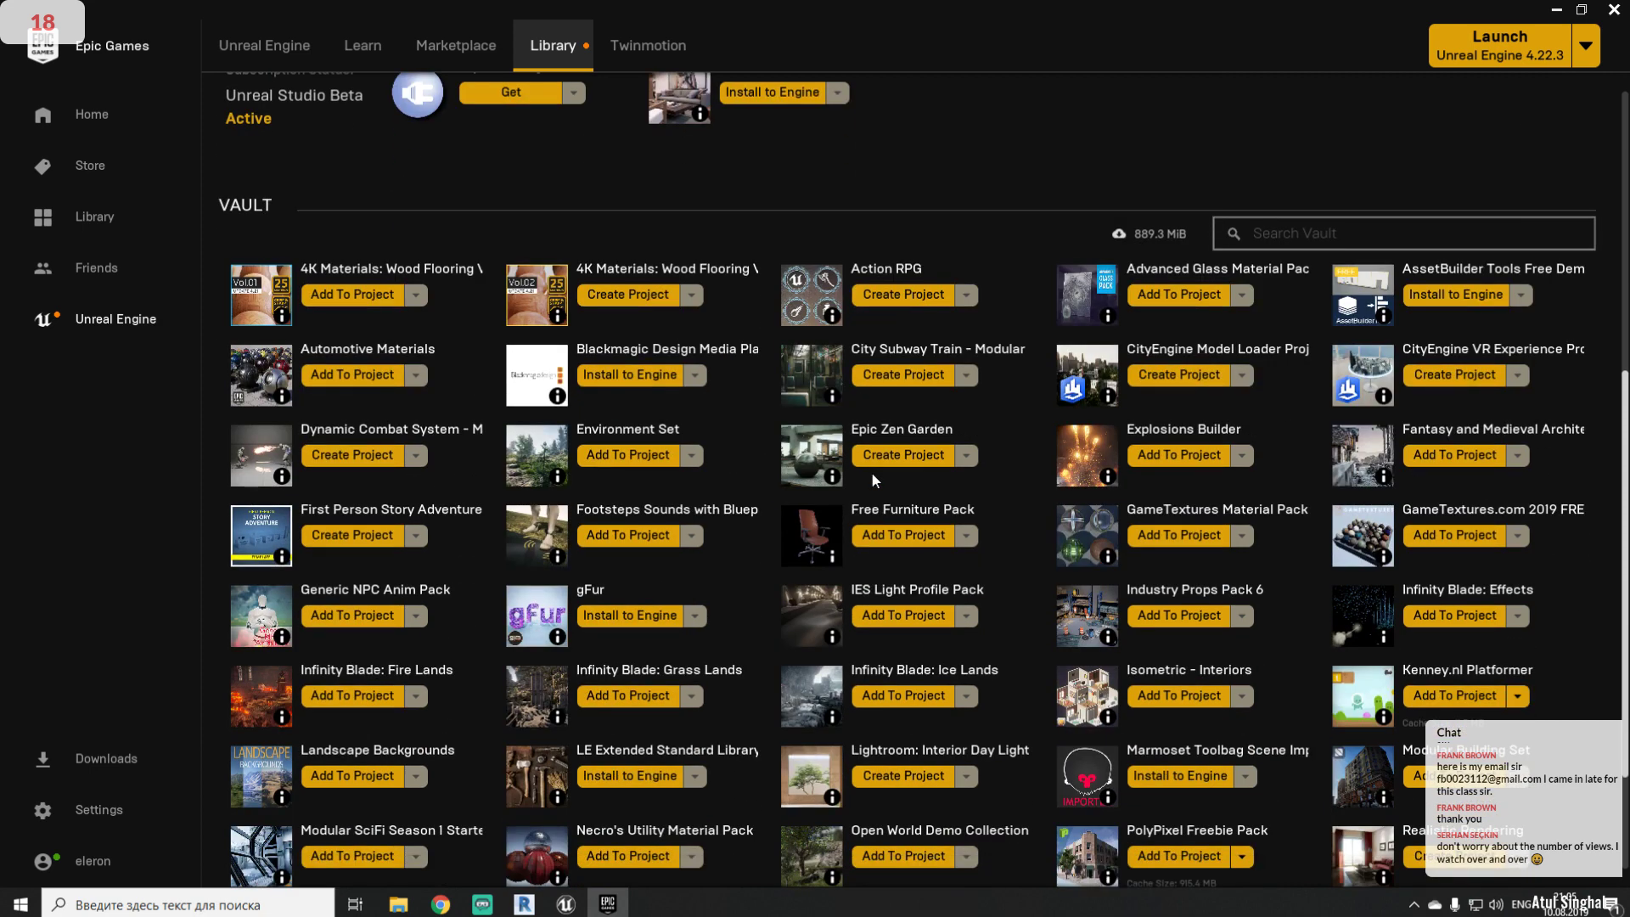
- Add the Environment Set asset from the vault to the Stream project
left_click(636, 459)
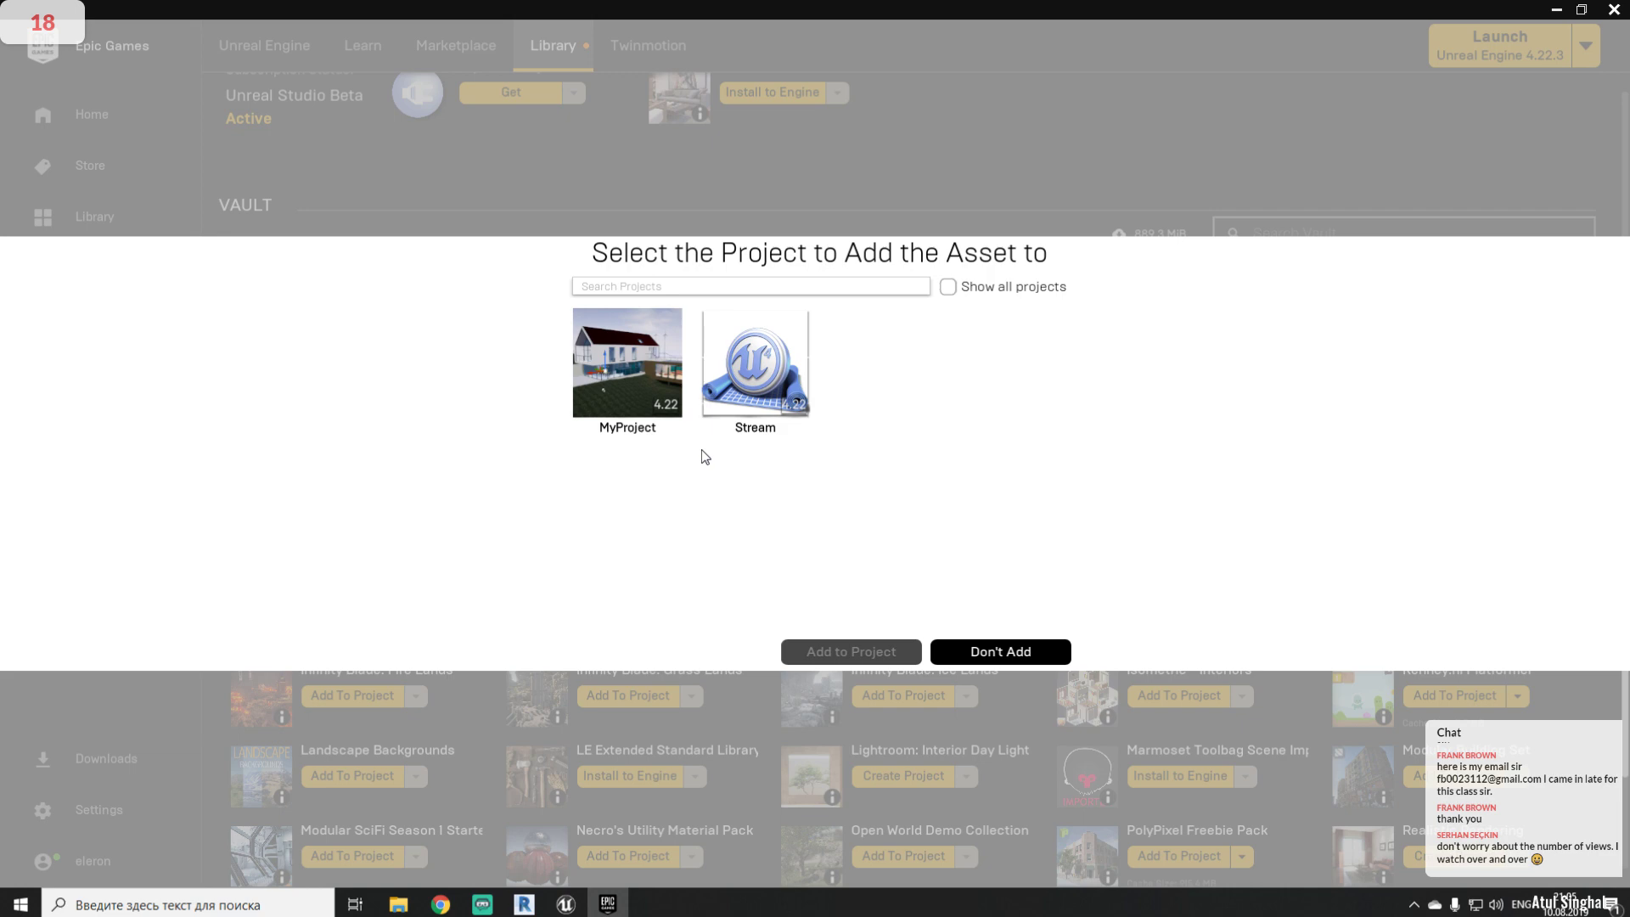
left_click(754, 411)
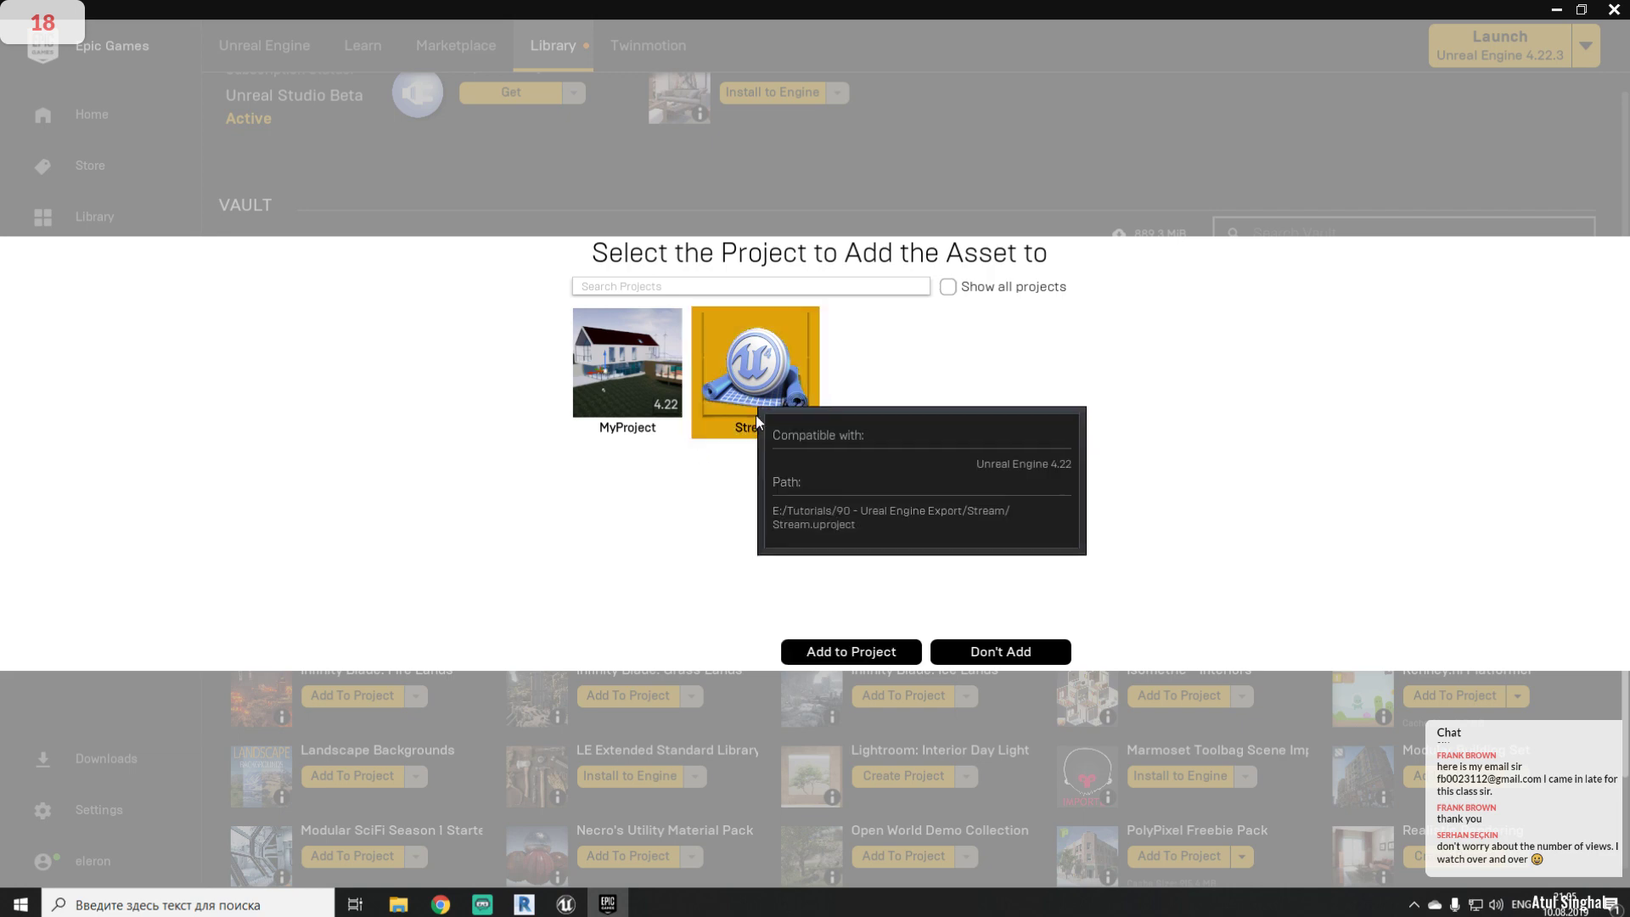
left_click(874, 654)
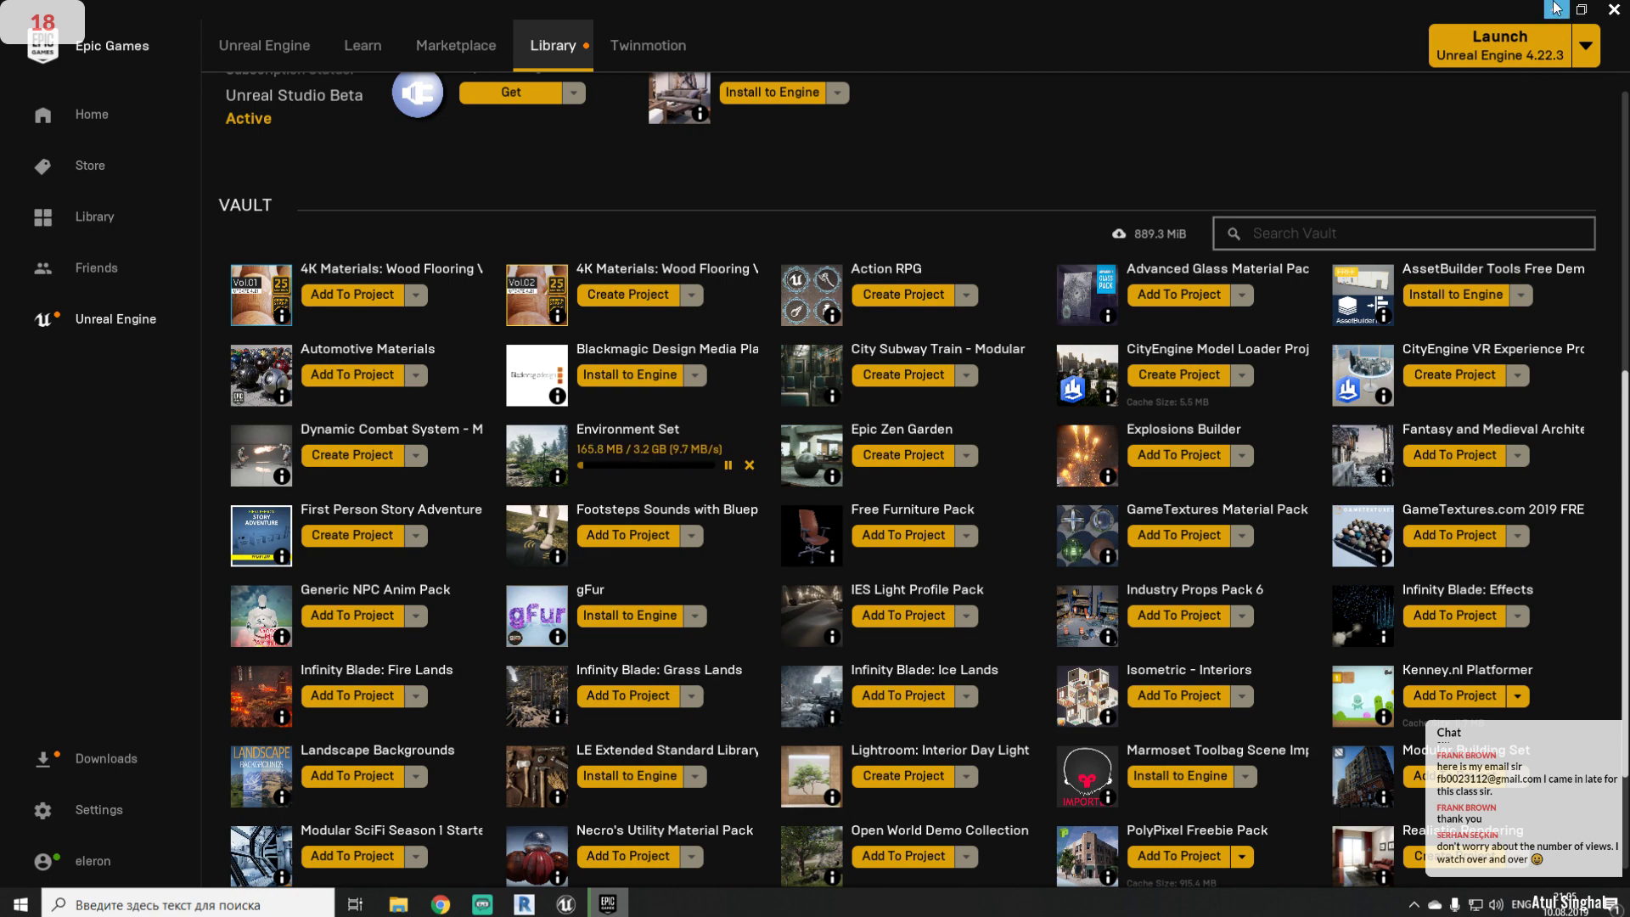
- Return to the Unreal Editor and create a folder named Trees inside the ENV content folder
left_click(1499, 44)
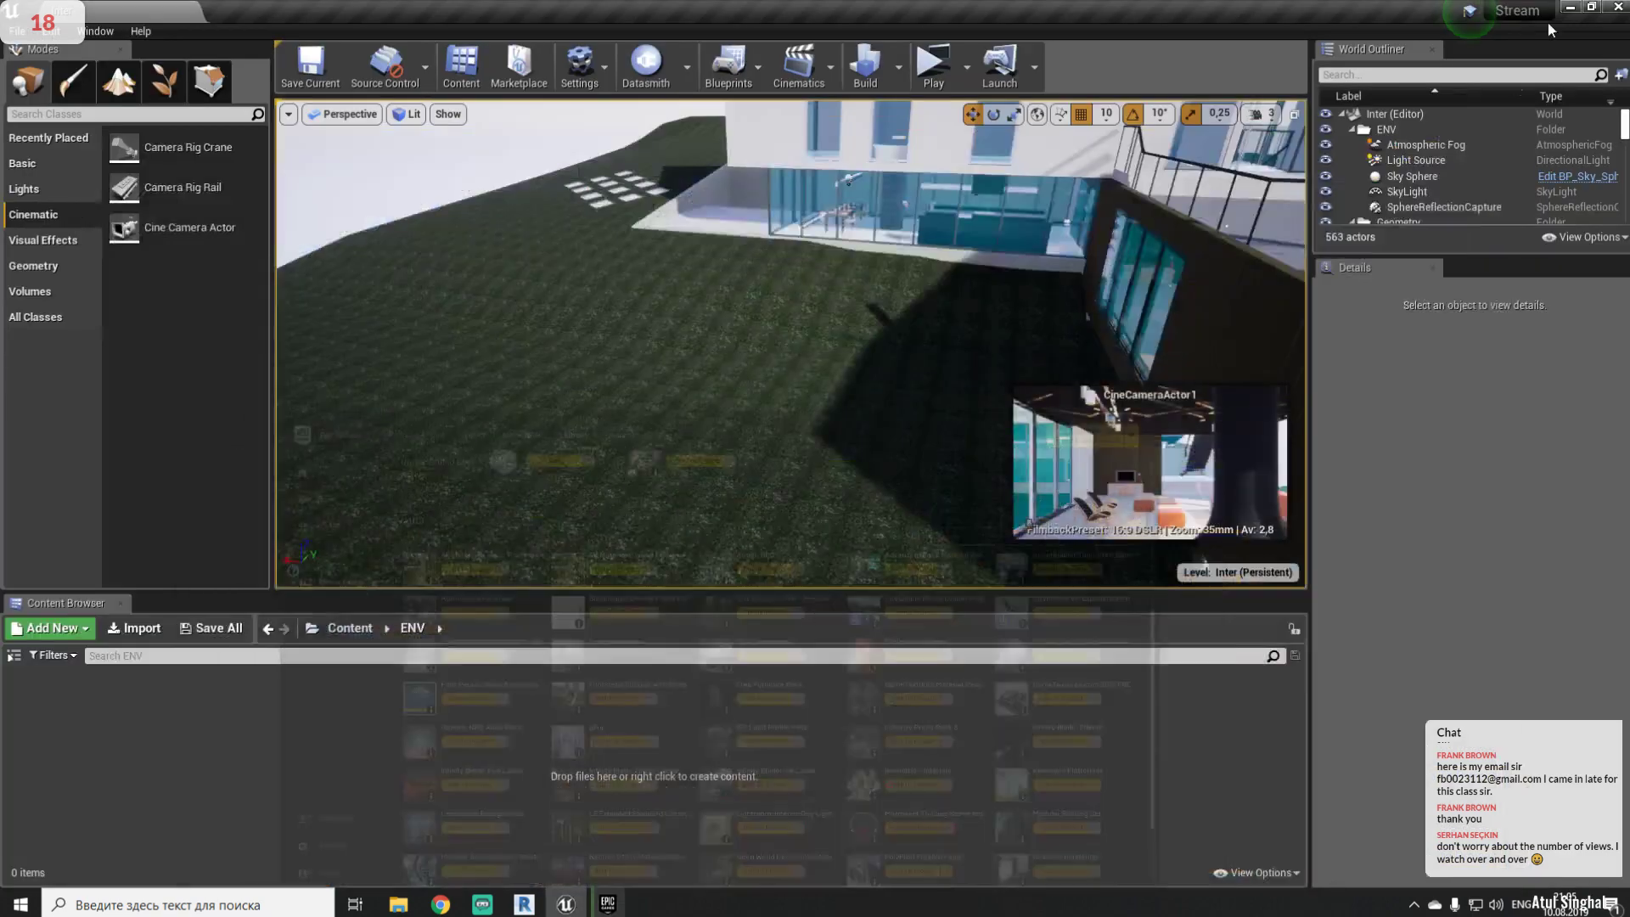
right_click_drag(802, 427, 862, 437)
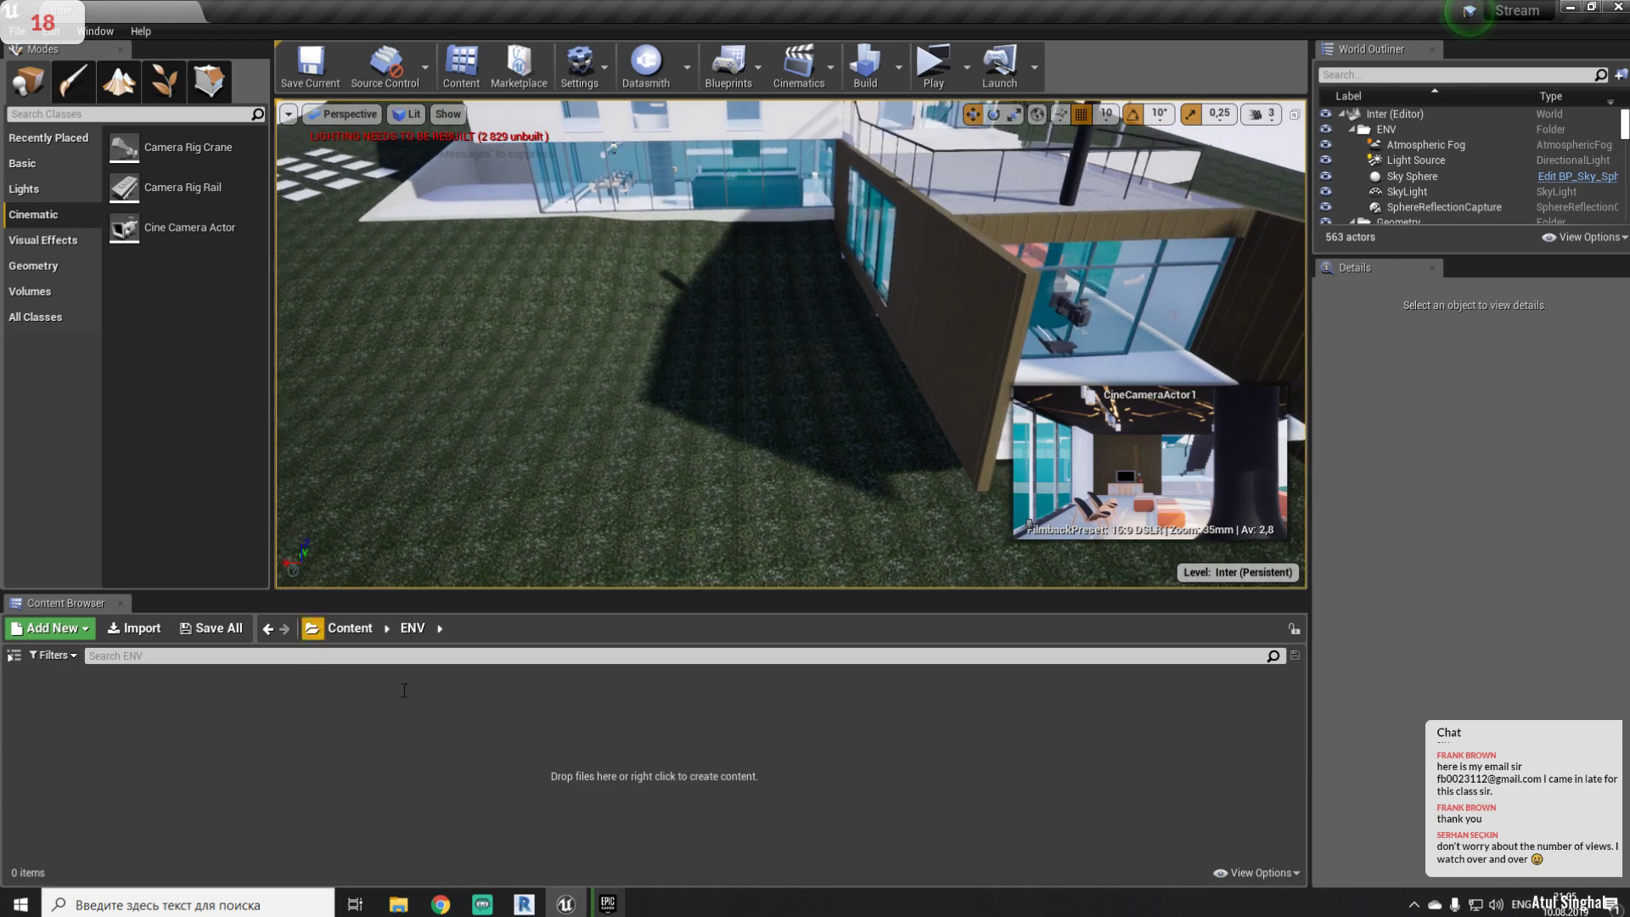
right_click(392, 771)
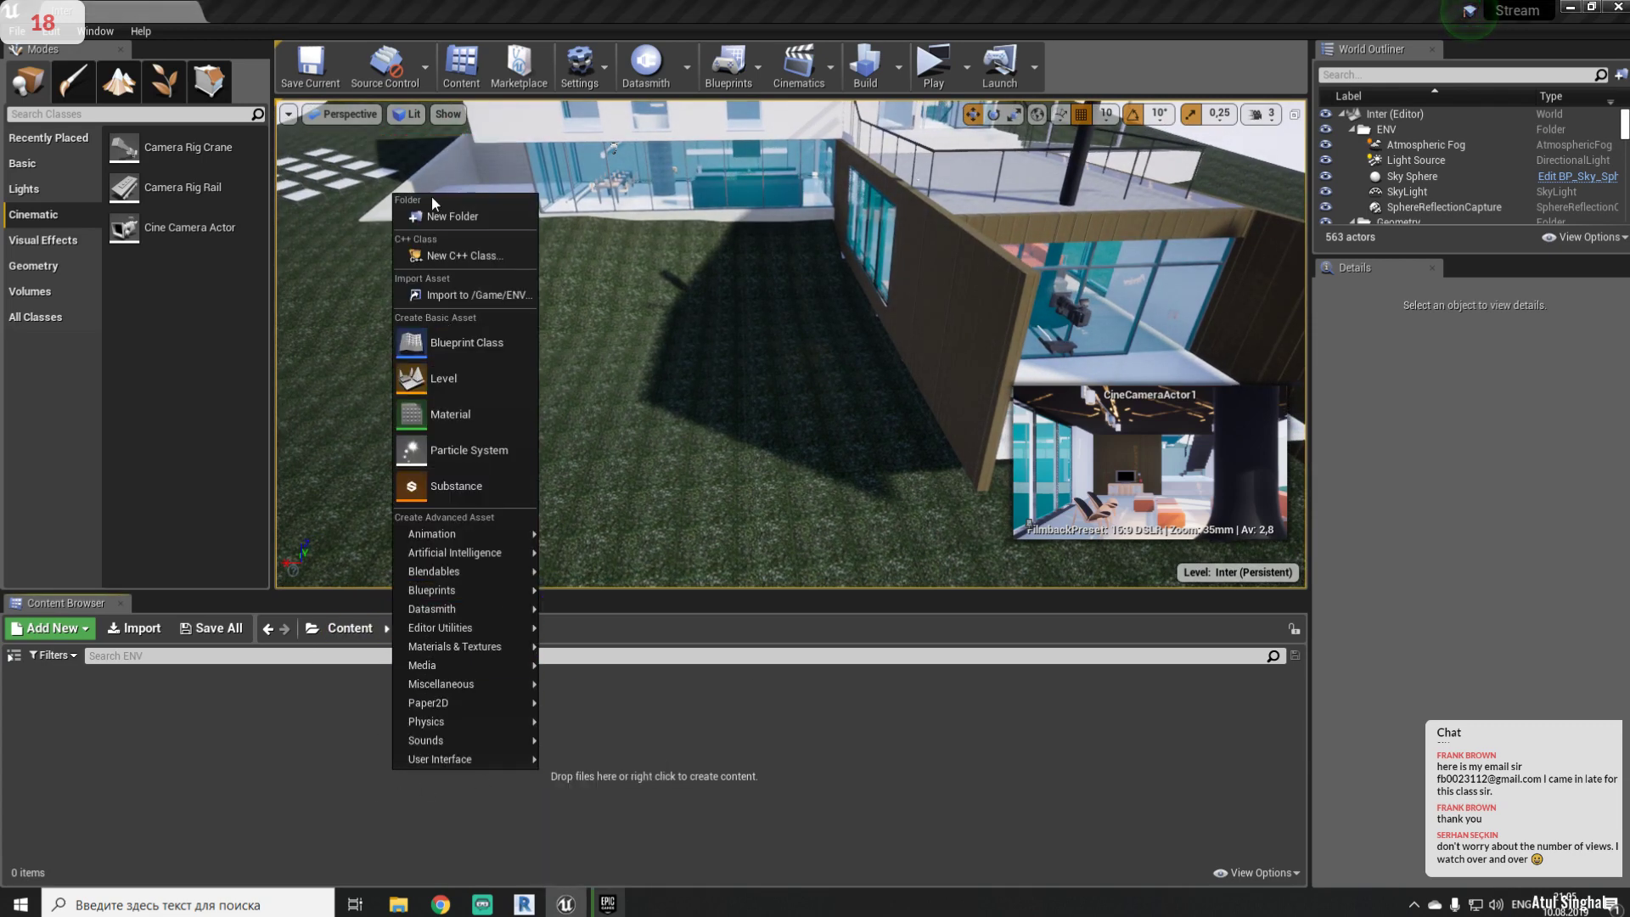
left_click(458, 218)
type("Trees")
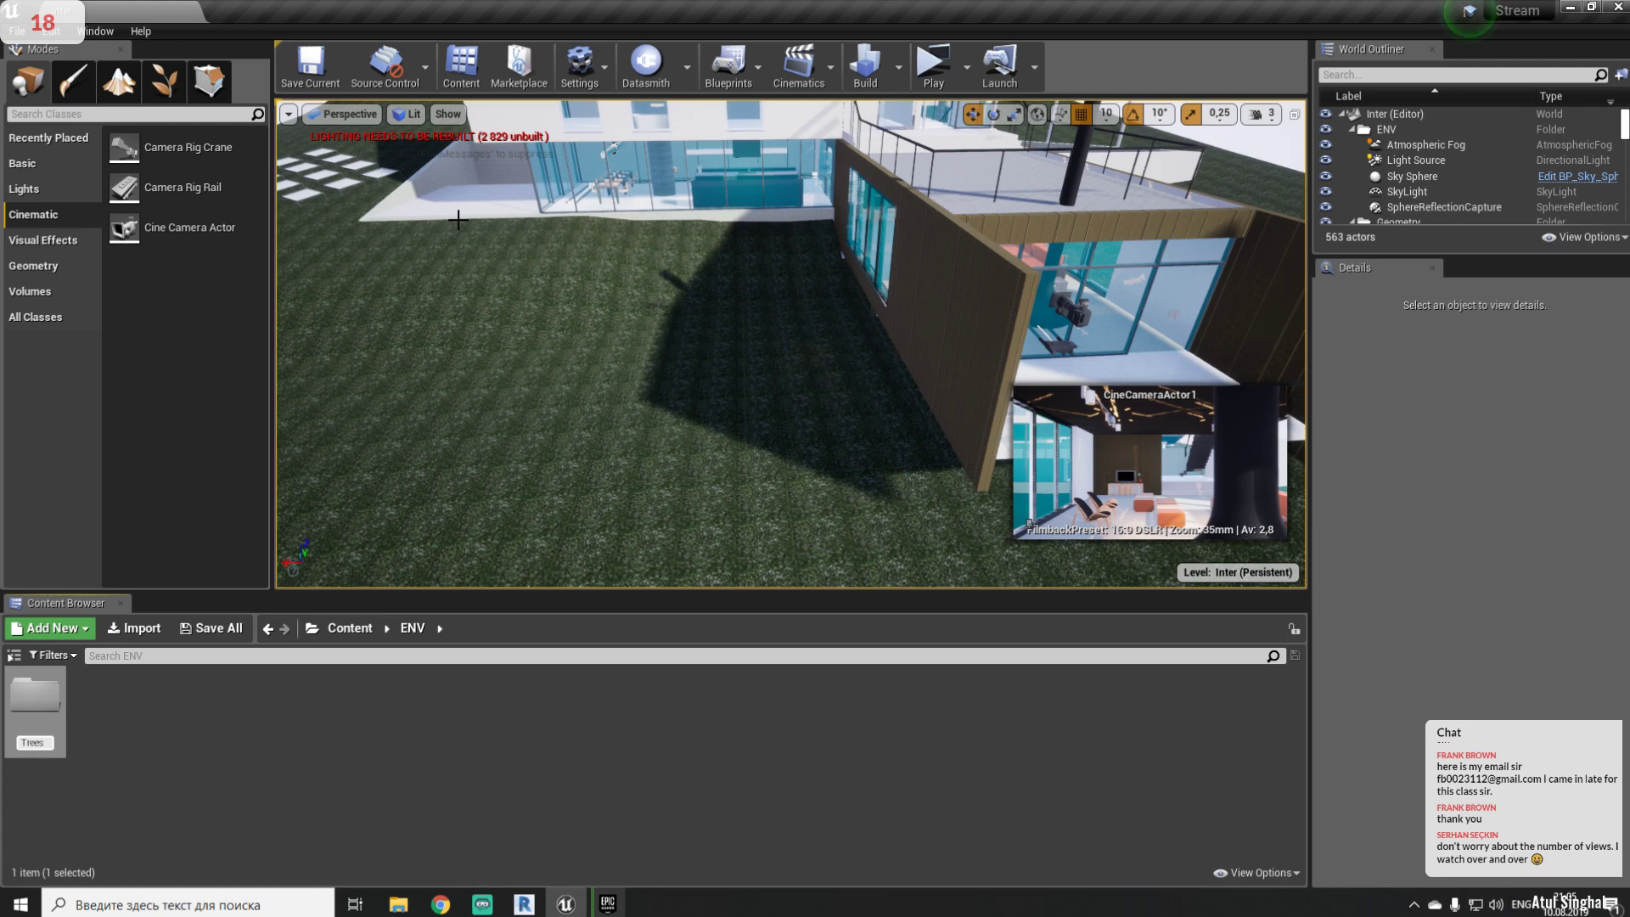
- Create a second folder named Bush inside the ENV content folder
right_click(272, 754)
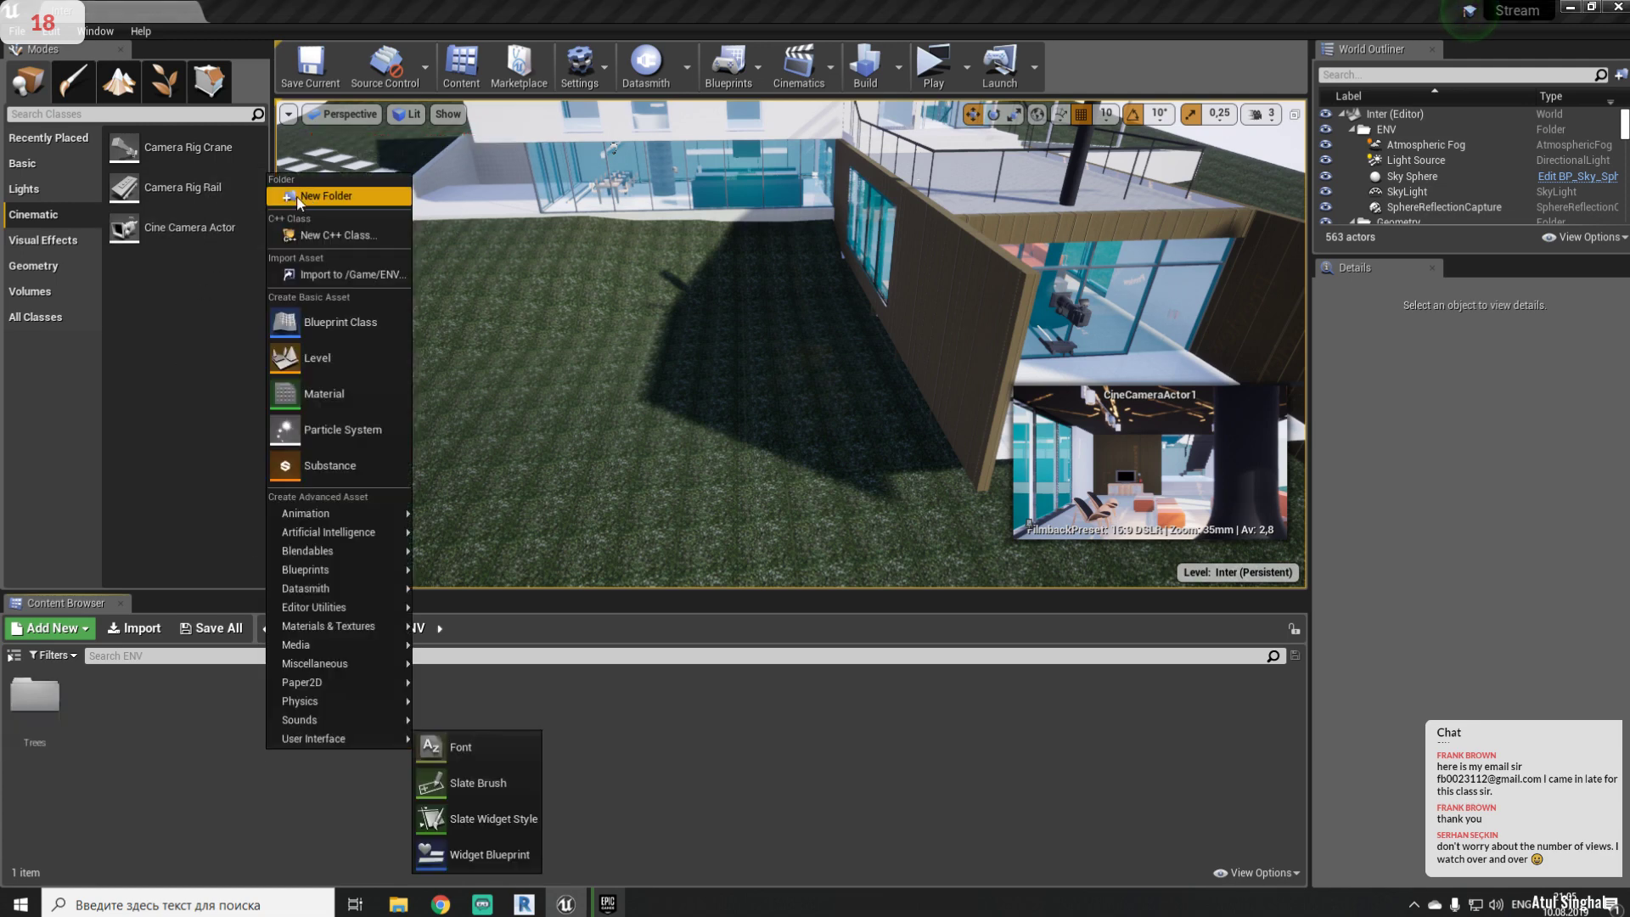
left_click(290, 197)
type("Bu")
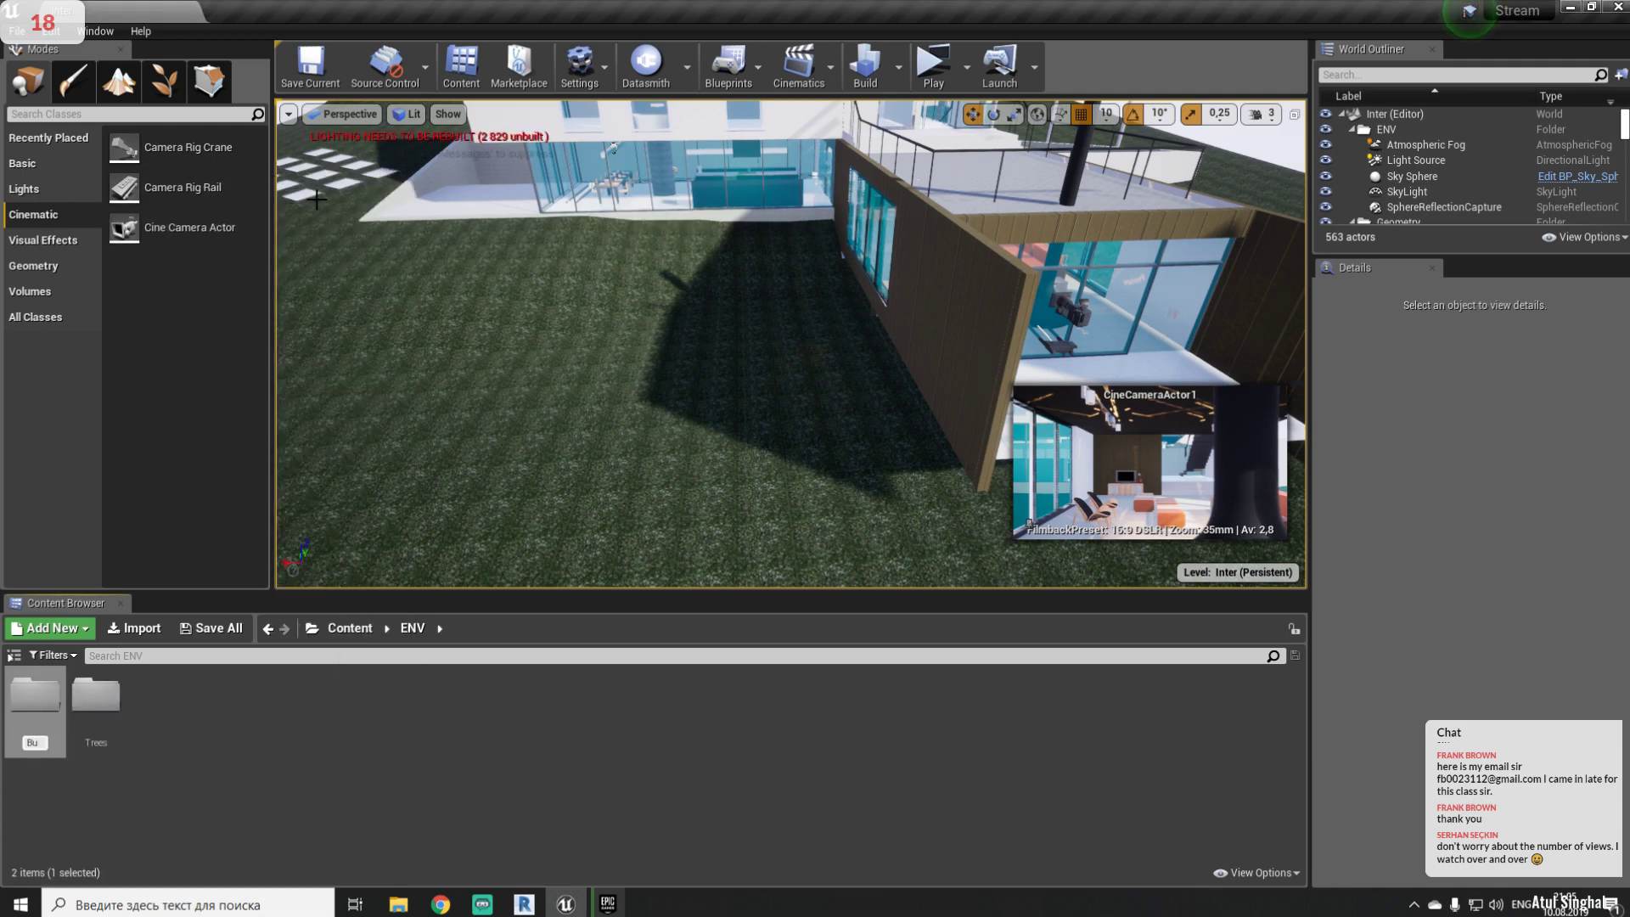
type("sh")
key("Return")
- Create a third folder named Grass inside the ENV content folder and return to the Content root
right_click(384, 786)
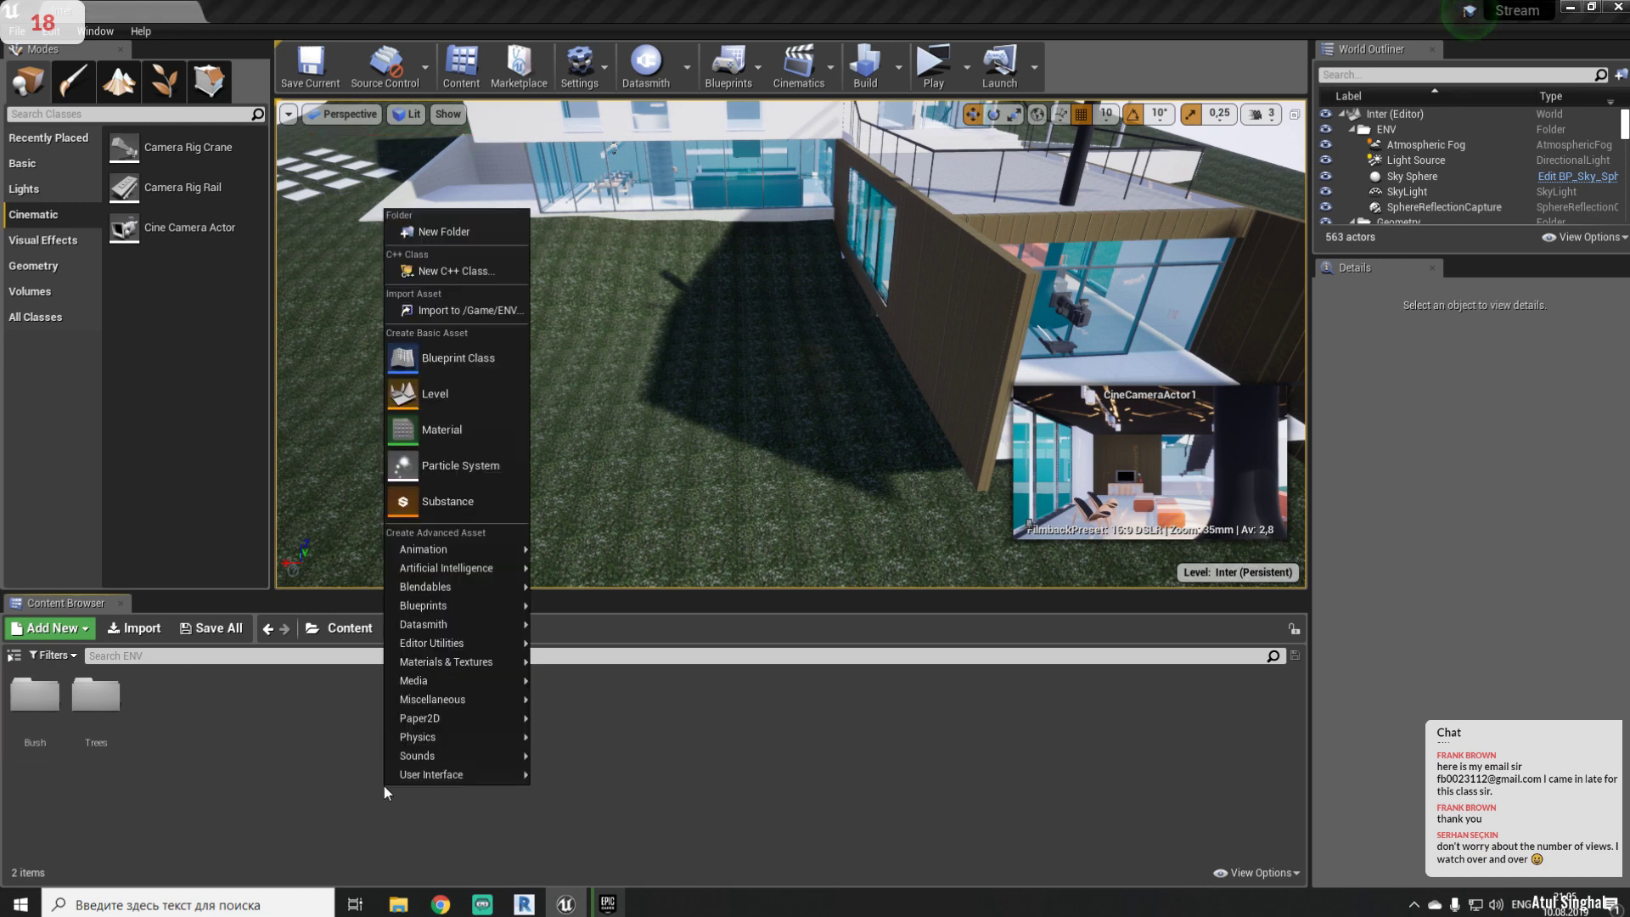
left_click(499, 234)
type("ss")
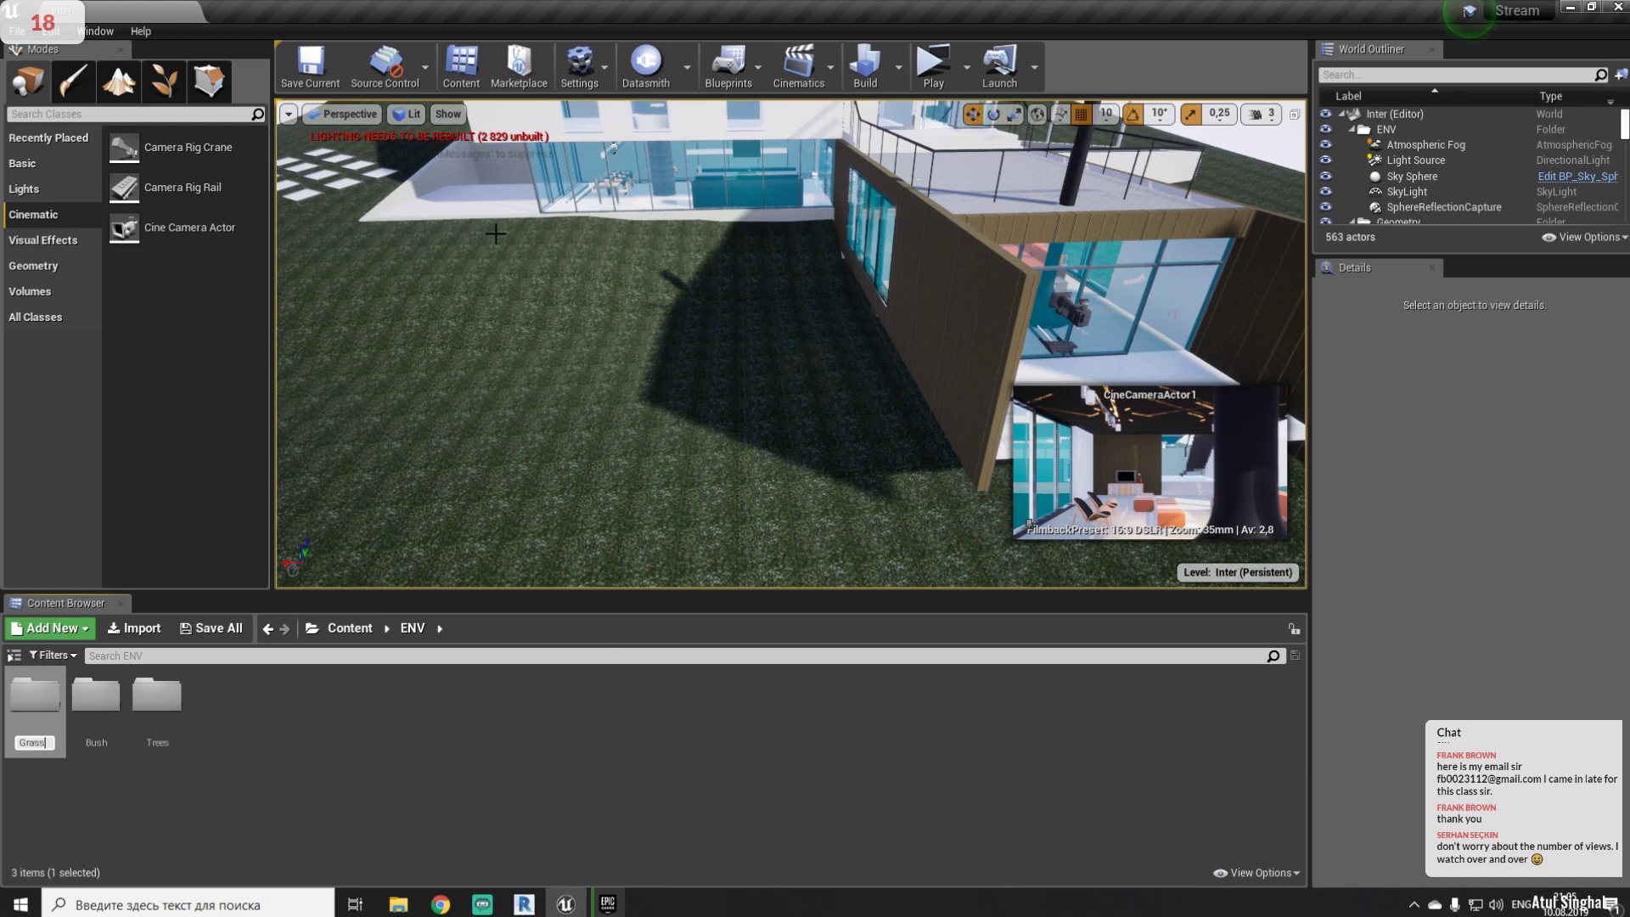
key("Return")
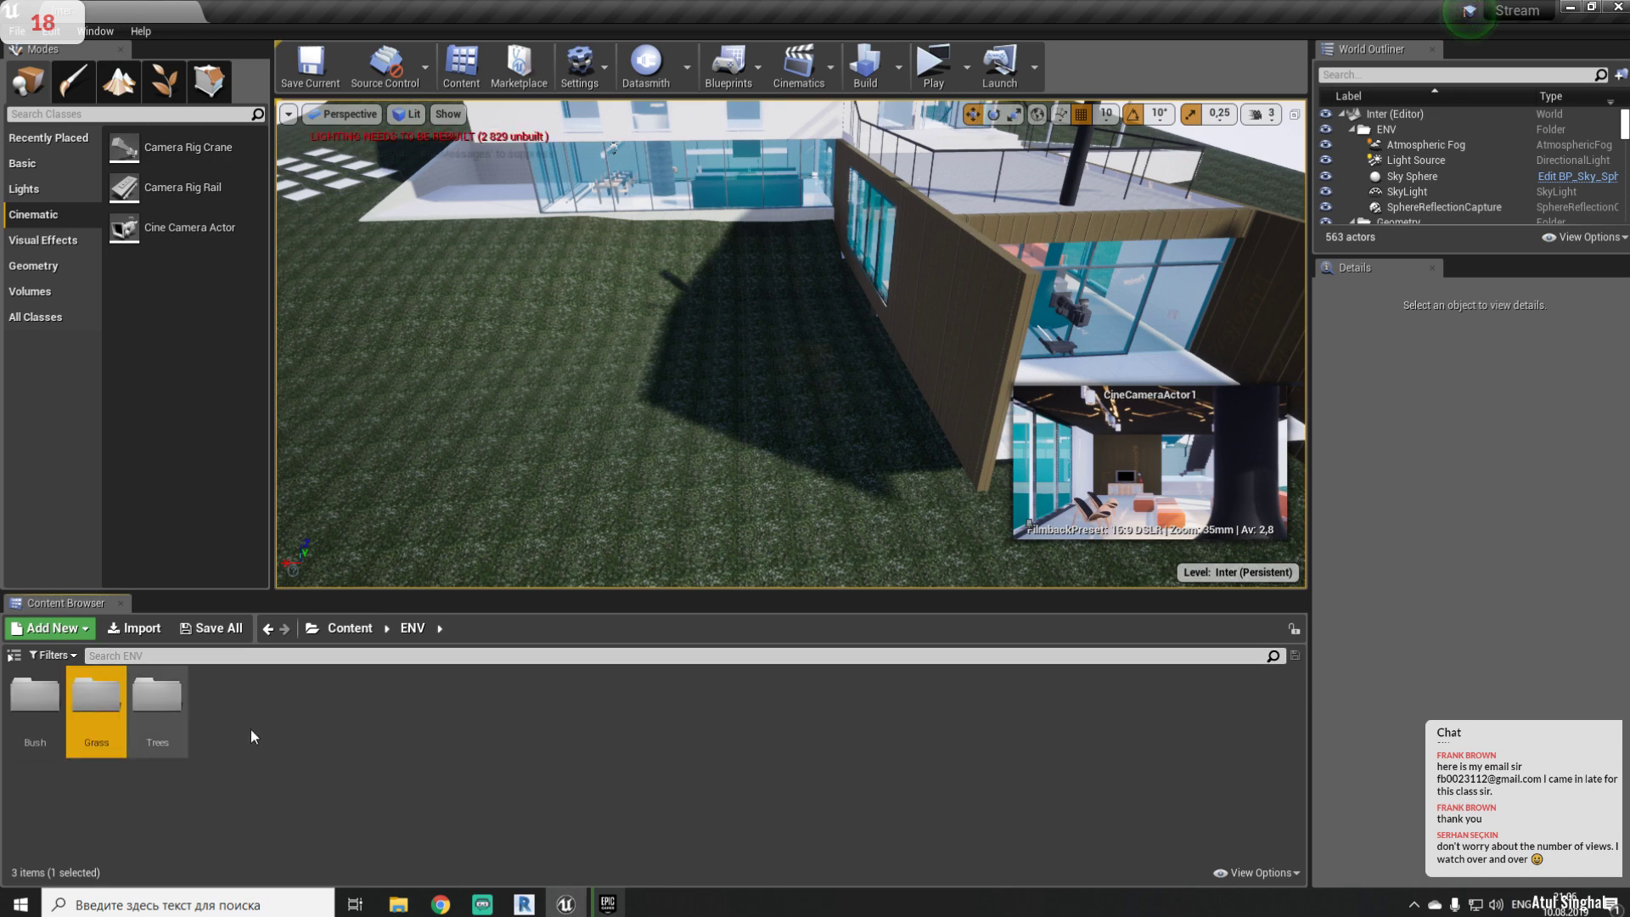
left_click(359, 633)
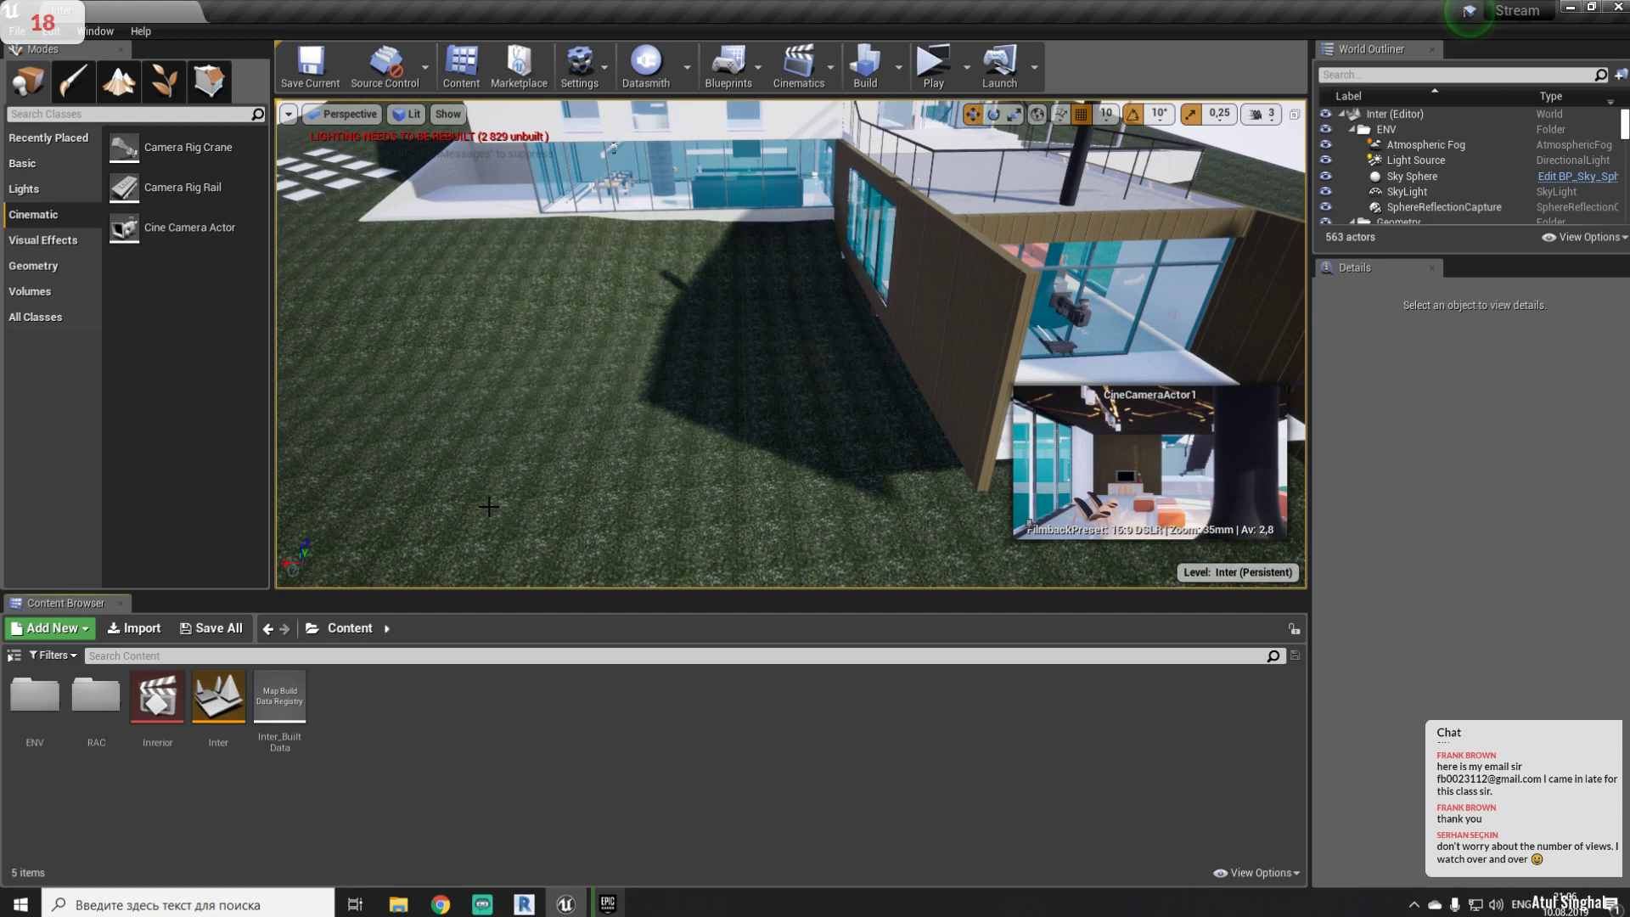
- Enlarge the viewport and raise the Light Source above the house to a Z location of 1440
left_click_drag(489, 506, 509, 584)
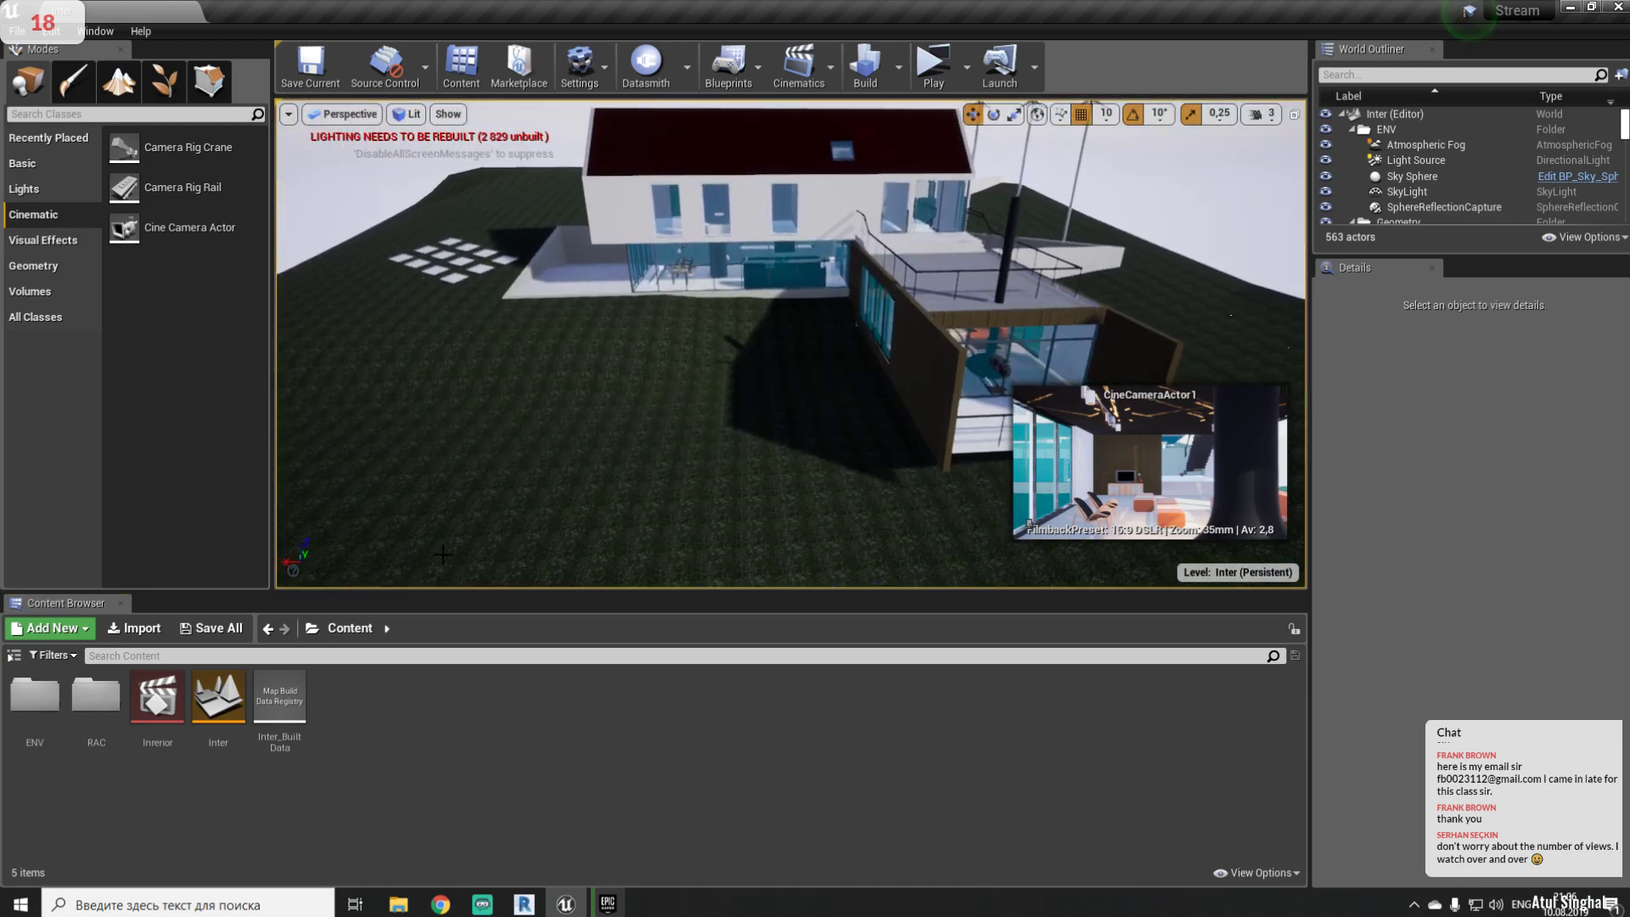
right_click_drag(644, 451, 648, 433)
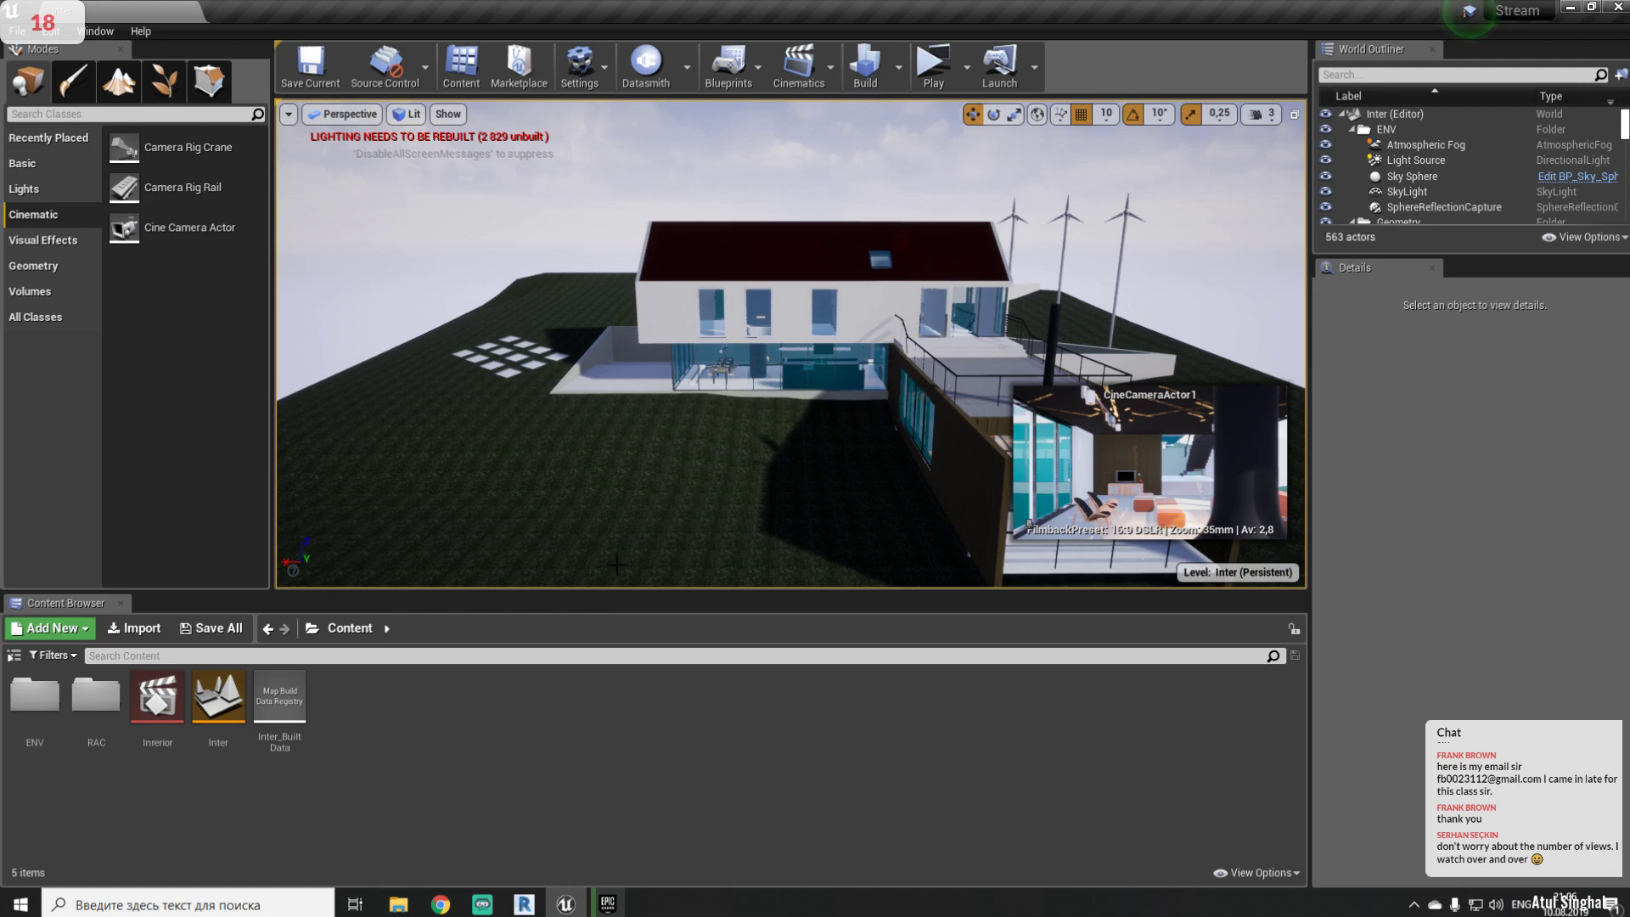
left_click_drag(629, 591, 629, 673)
right_click_drag(686, 553, 686, 499)
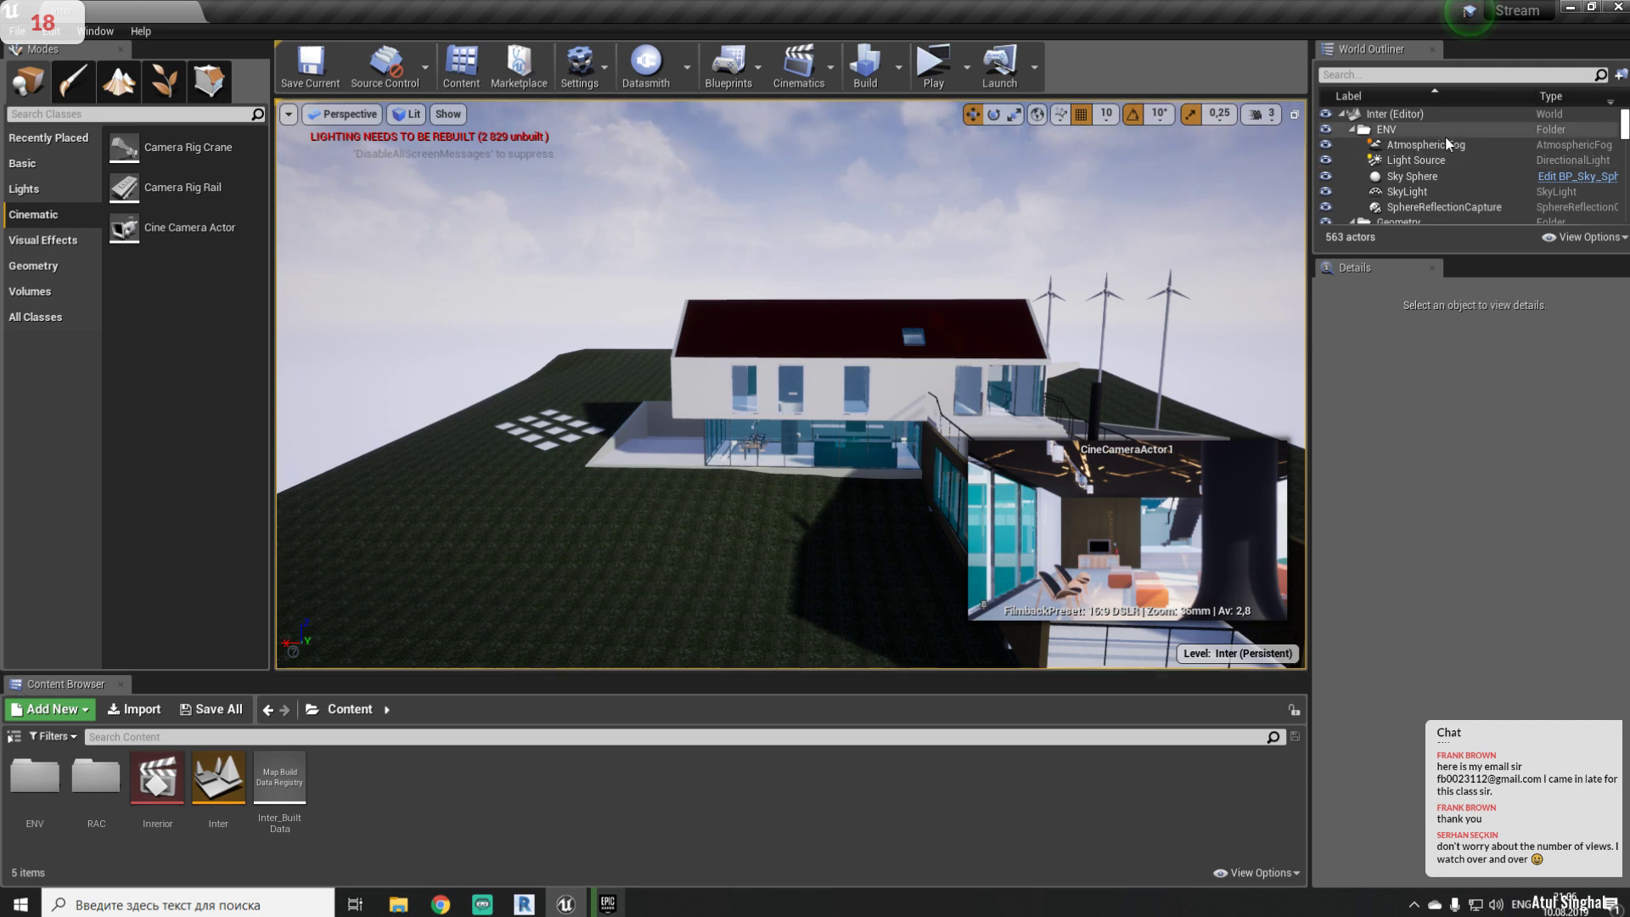
left_click(1452, 161)
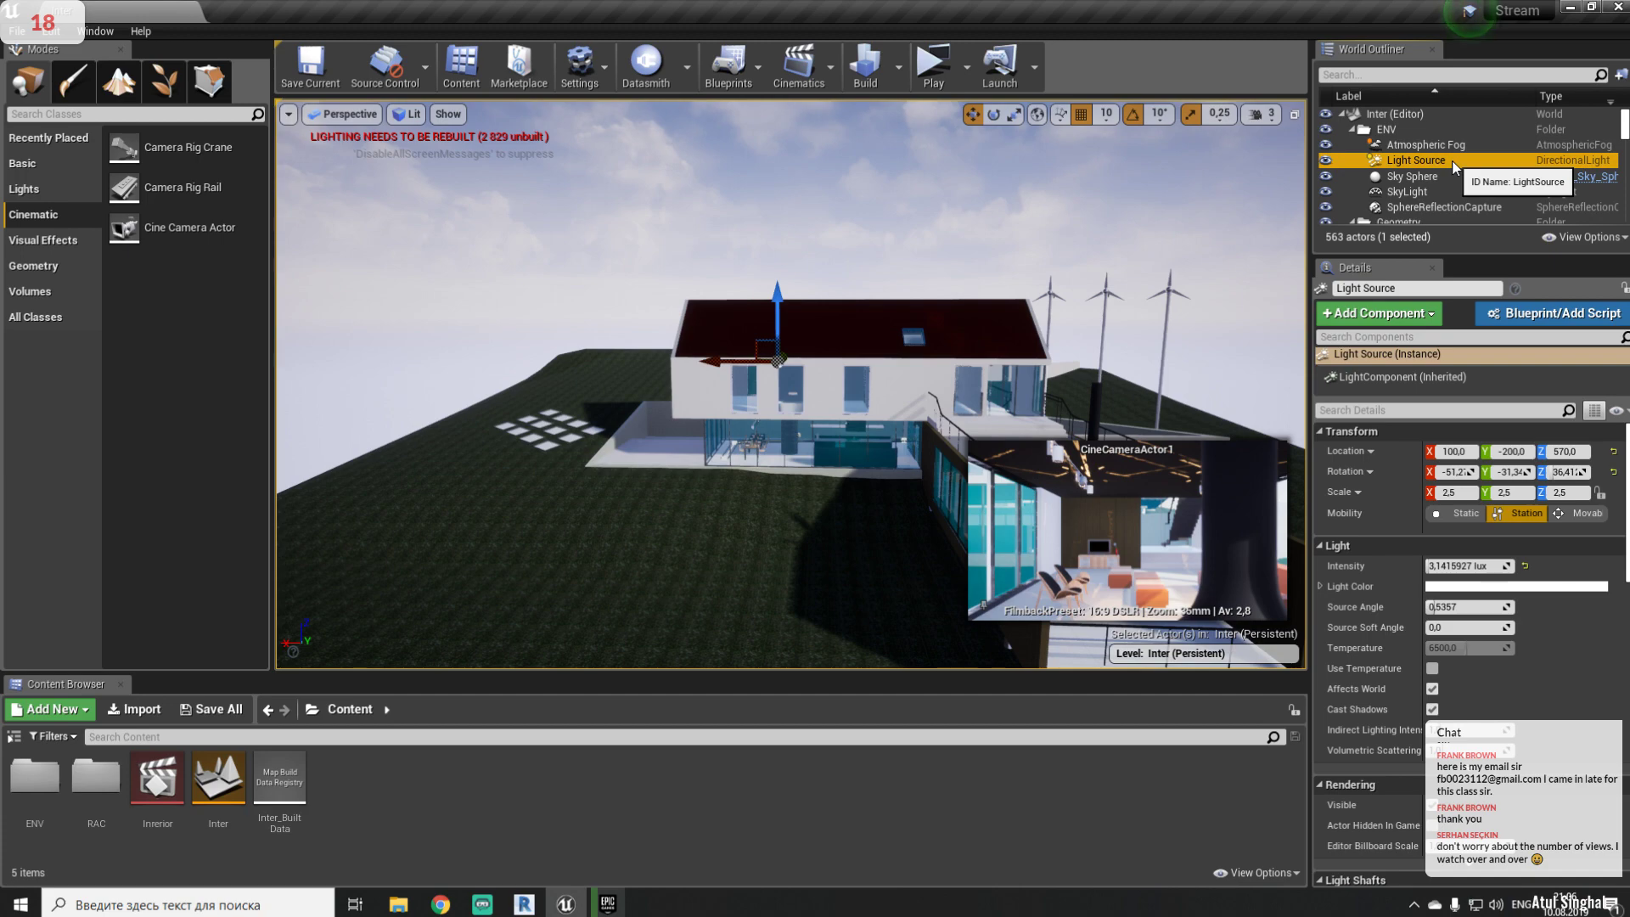
right_click_drag(702, 418, 701, 390)
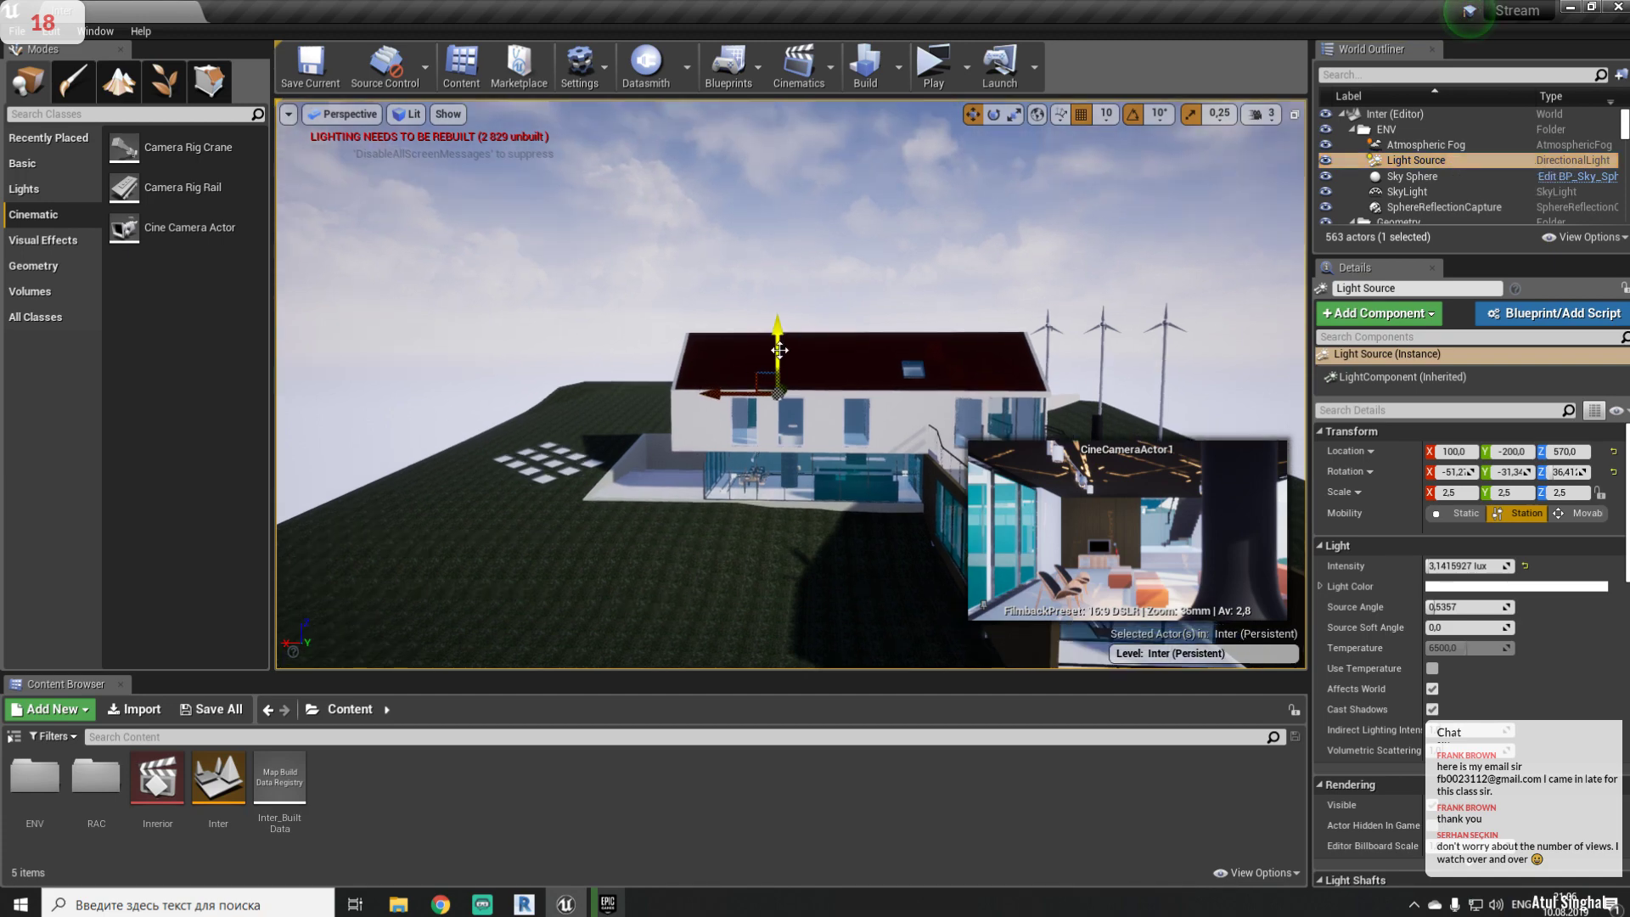
left_click_drag(780, 351, 779, 196)
mouse_move(810, 168)
right_mouse_down()
mouse_move(810, 127)
mouse_move(809, 167)
right_mouse_up()
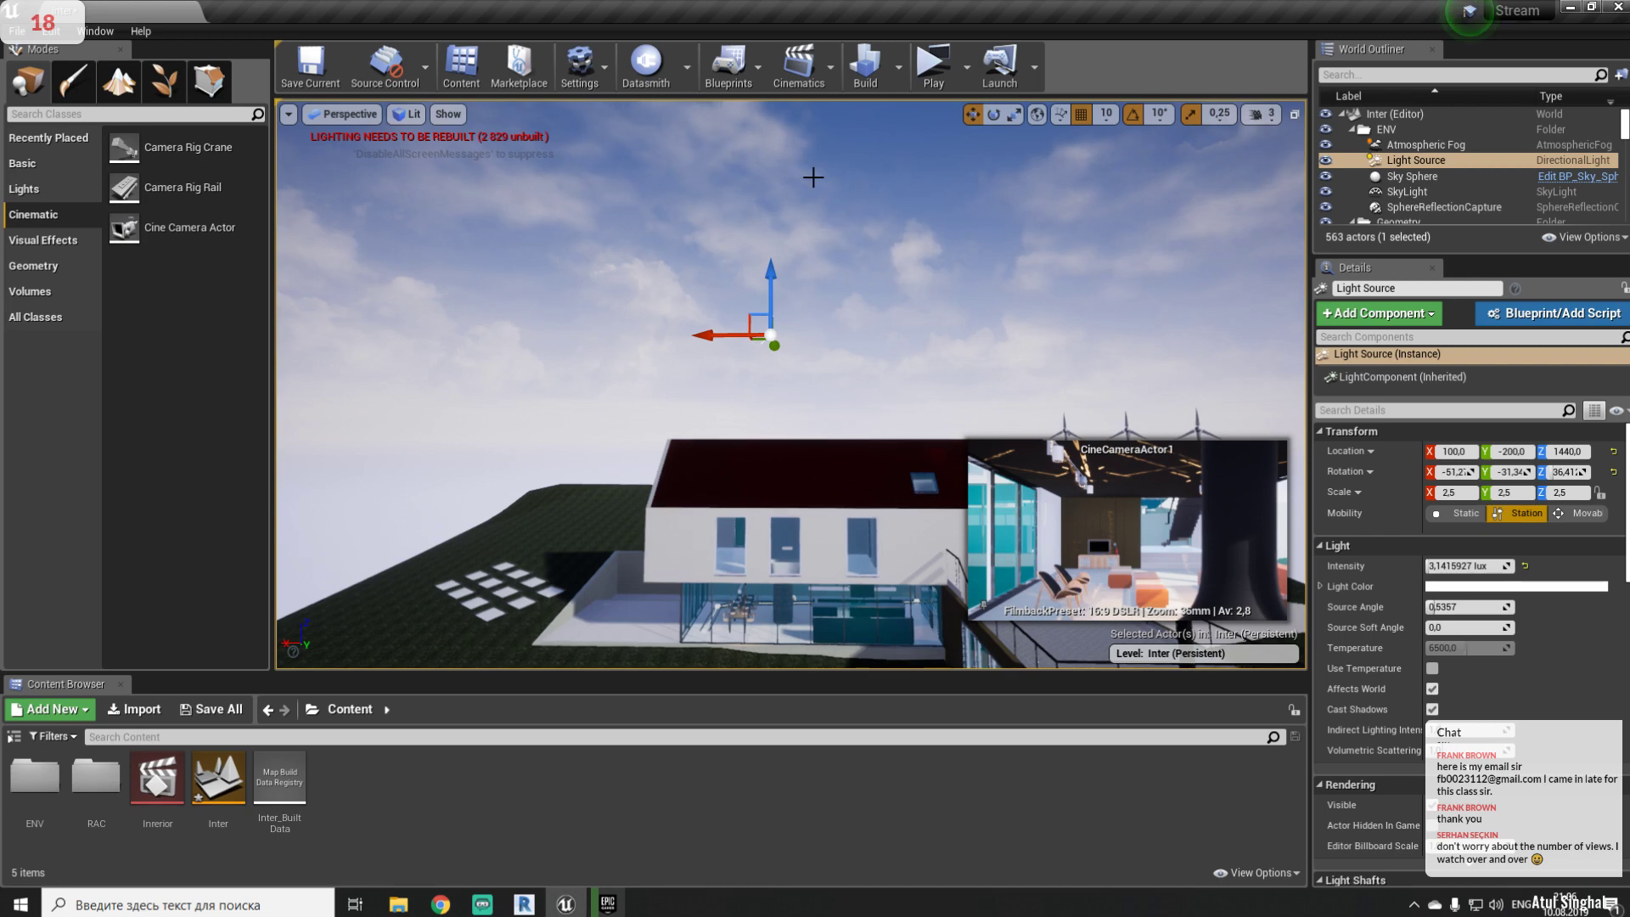
- Rotate the Light Source to about -59, -39 and 41 degrees in X, Y and Z, and deselect it
key("e")
left_click_drag(823, 371, 802, 409)
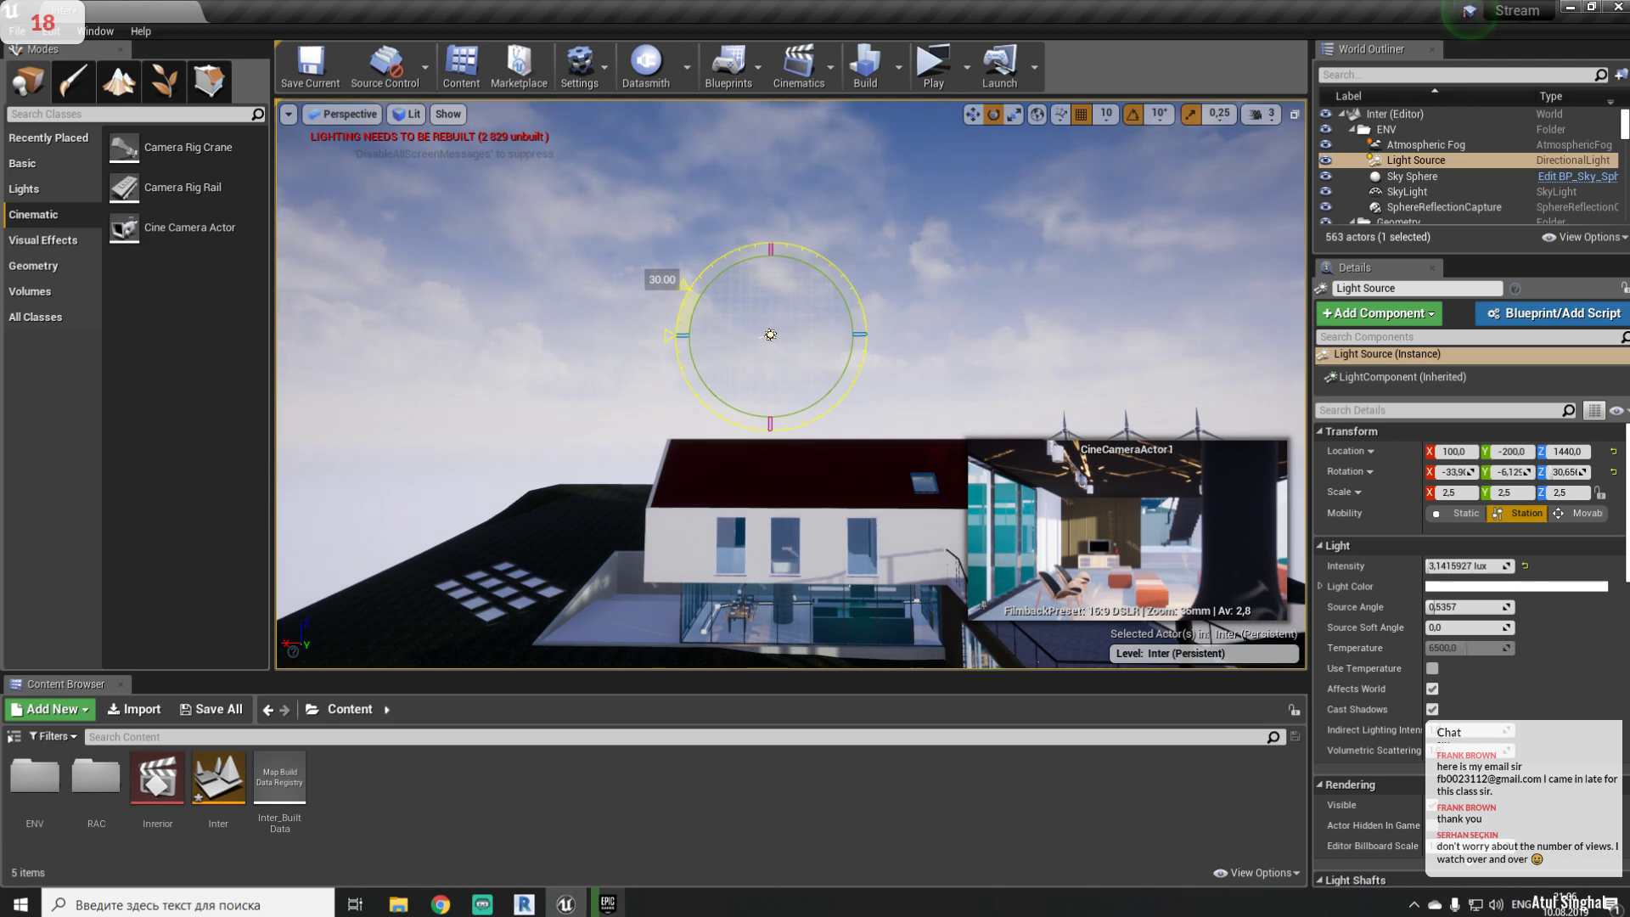
left_click_drag(802, 409, 797, 515)
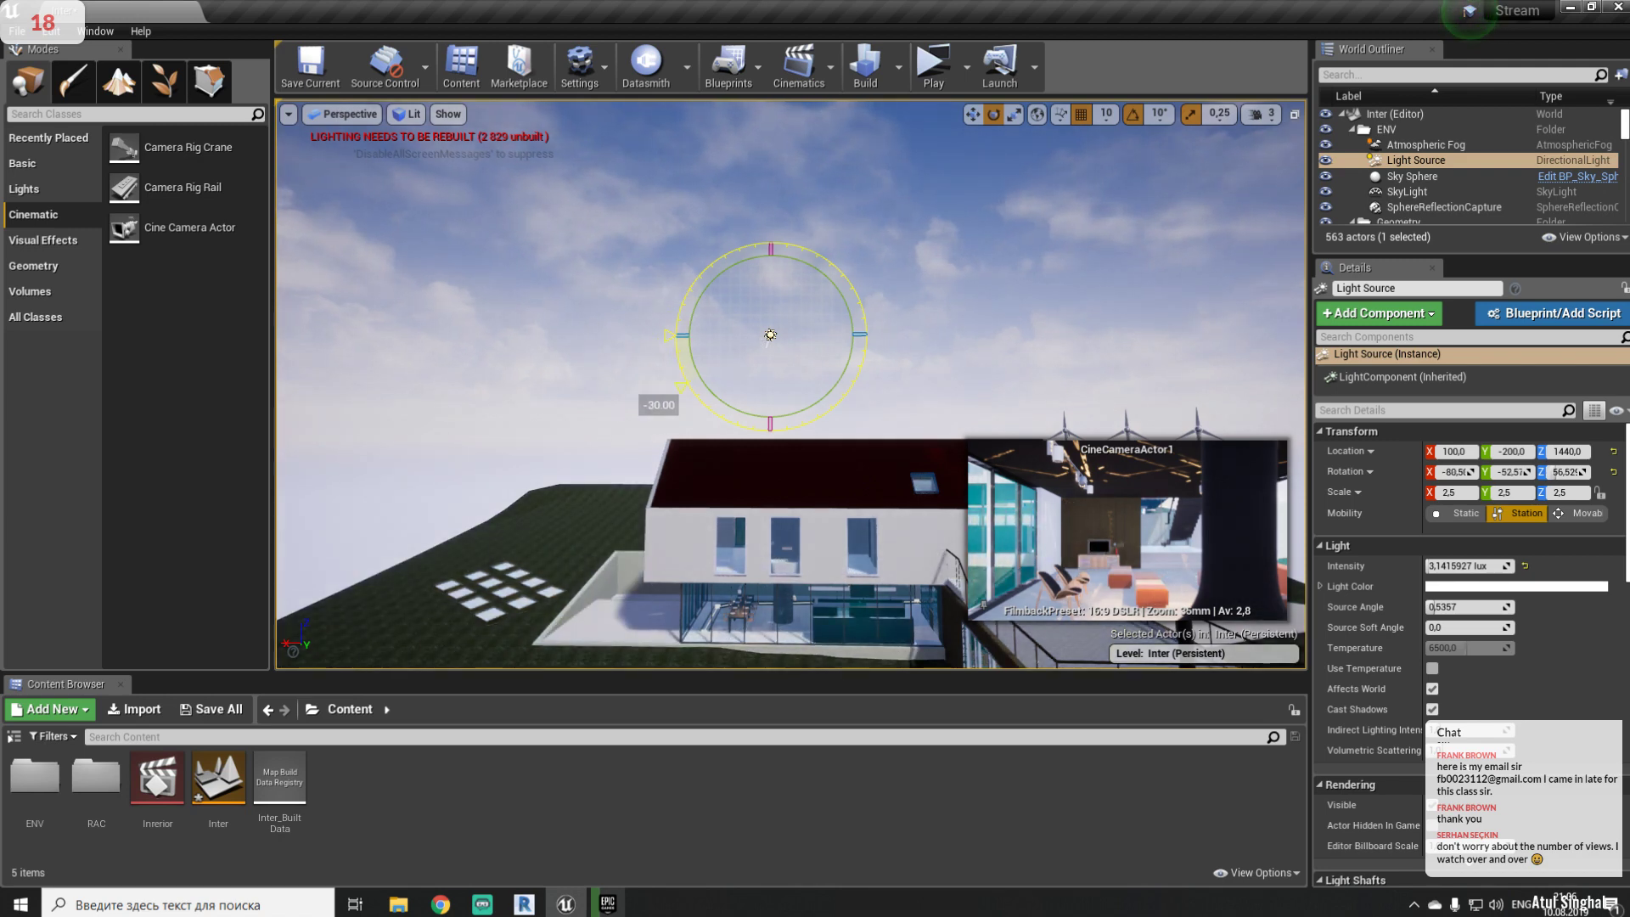
left_click_drag(797, 515, 798, 497)
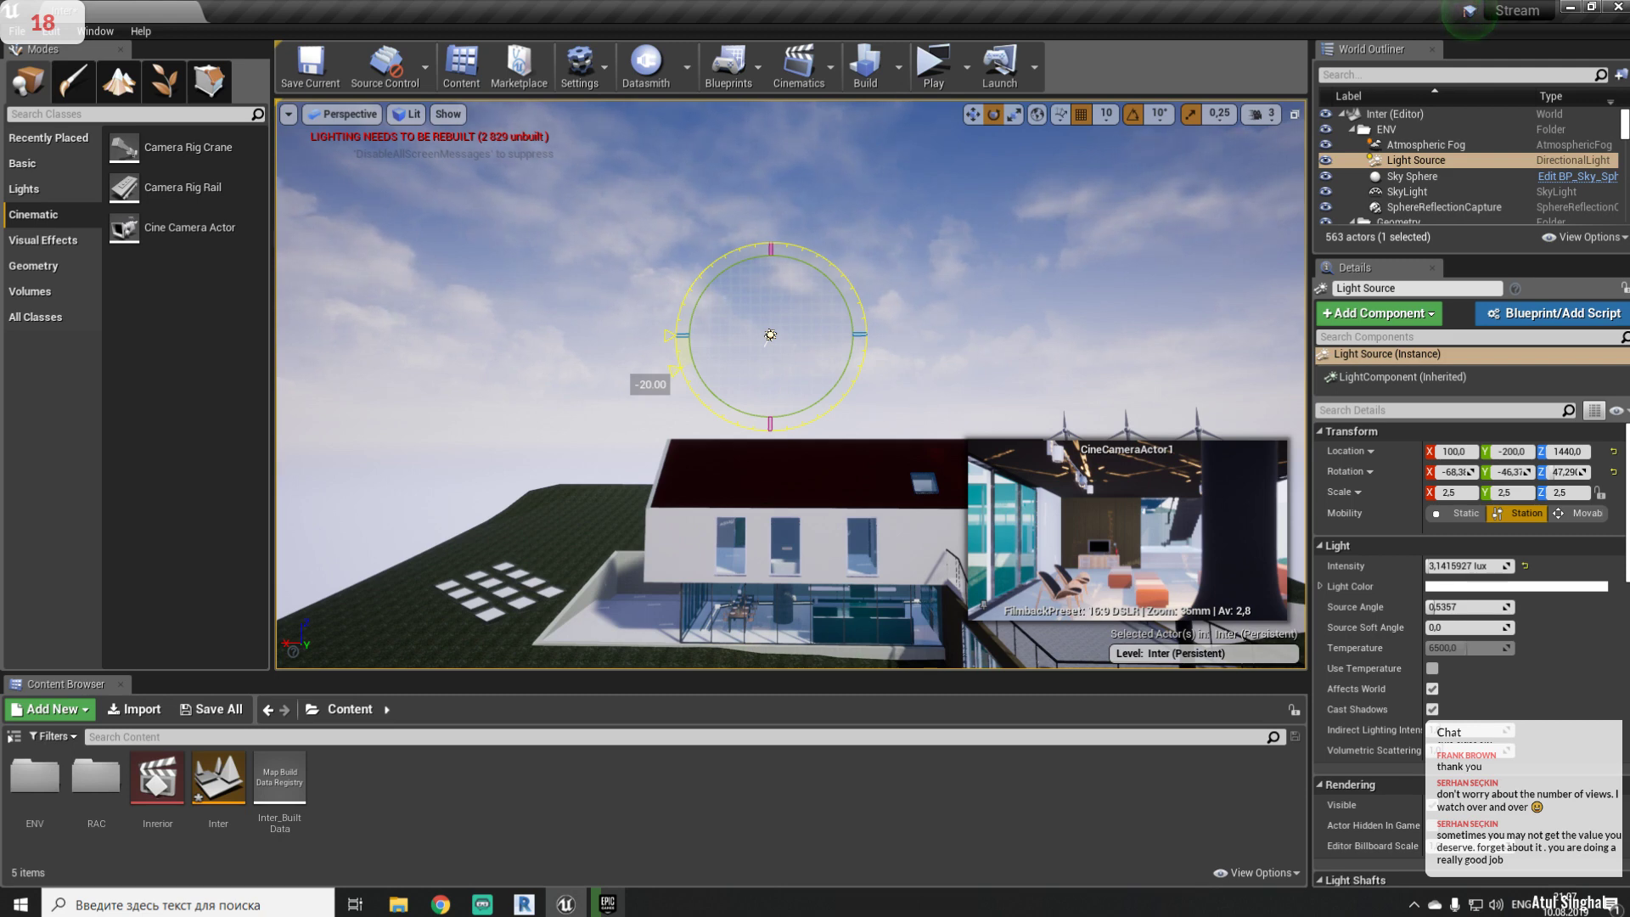
left_click_drag(840, 386, 839, 386)
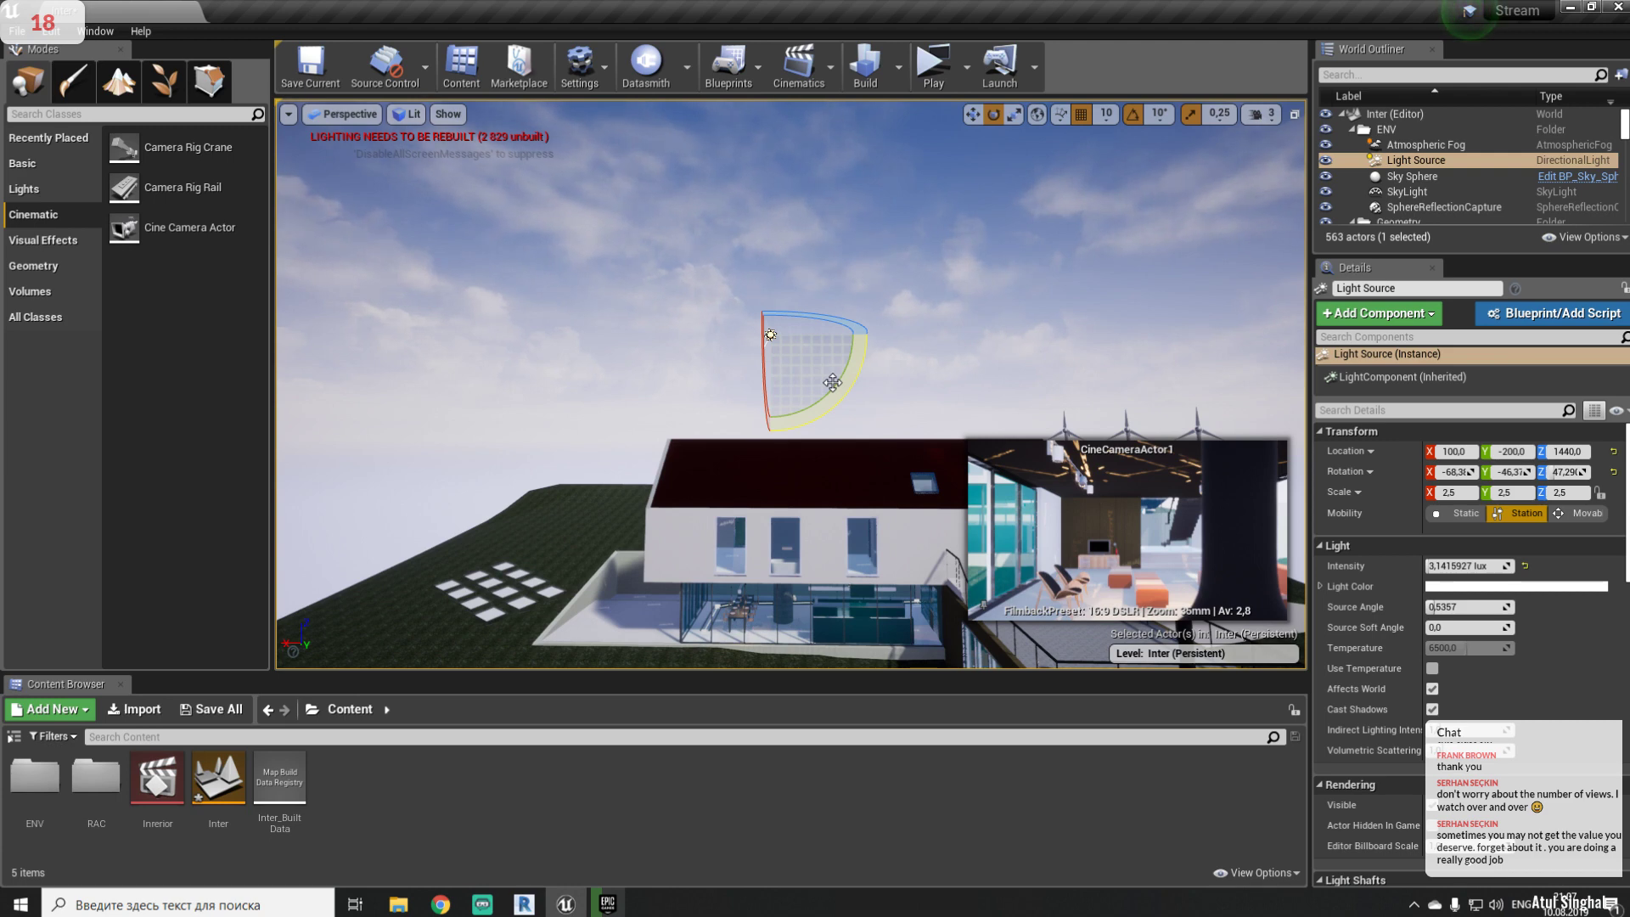
left_click_drag(838, 399, 835, 402)
right_click_drag(805, 382, 810, 465)
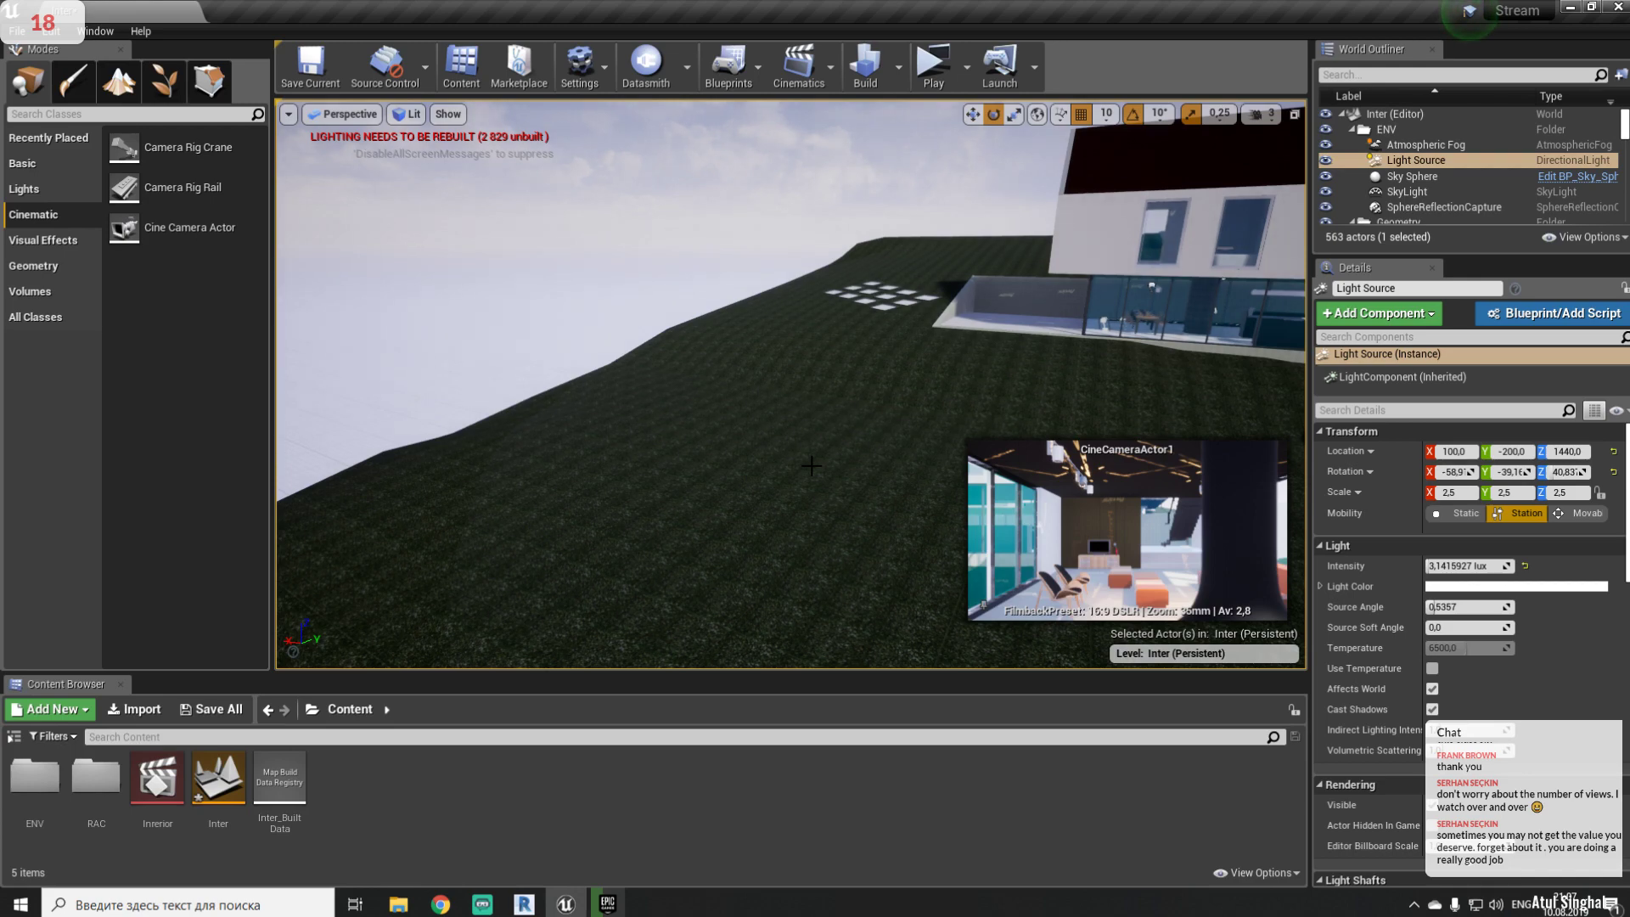
right_click_drag(810, 465, 899, 446)
key("Escape")
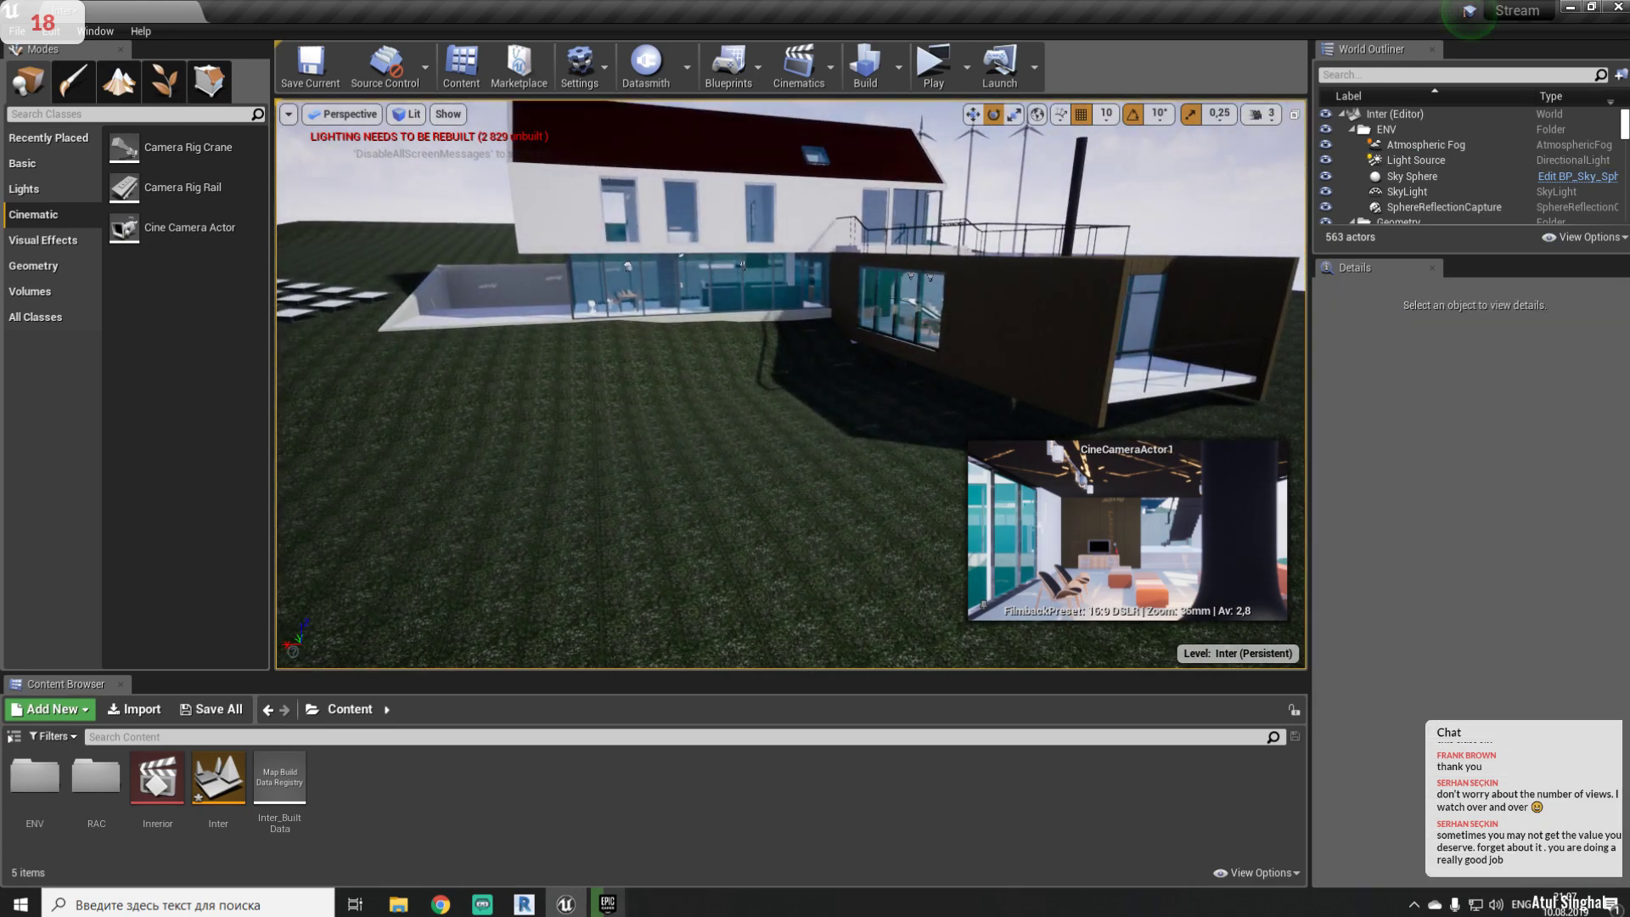
- Switch to the Epic Games Launcher, add 4K Materials: Wood Flooring Vol.01 to the Stream project, and pause and resume the Environment Set download
left_click(608, 904)
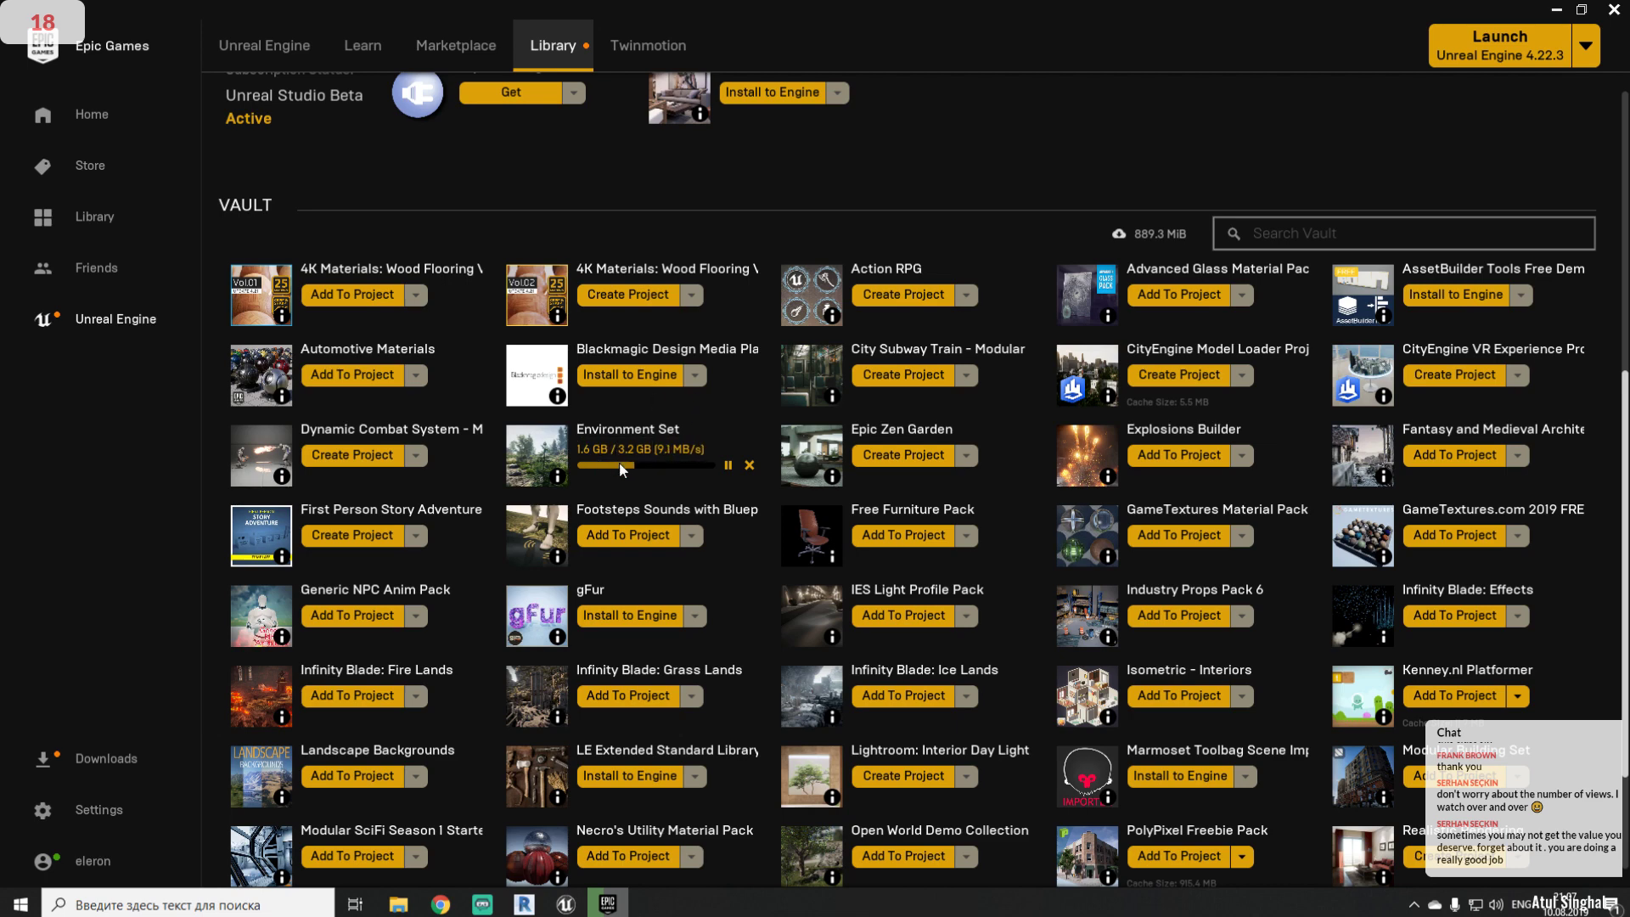
left_click(330, 304)
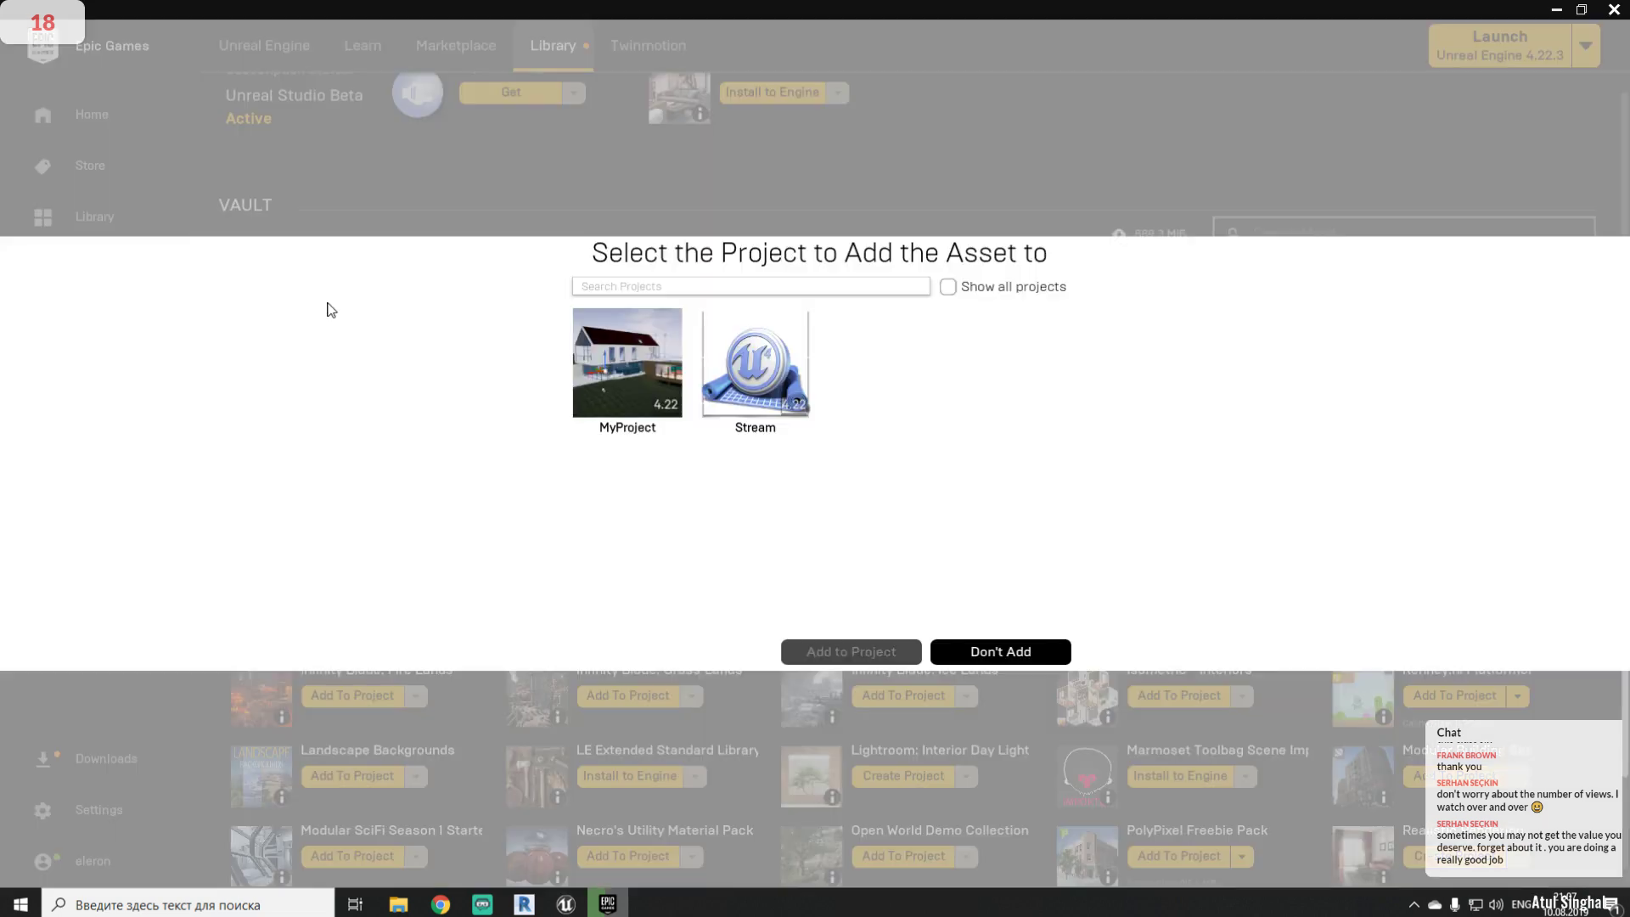
left_click(753, 357)
left_click(849, 649)
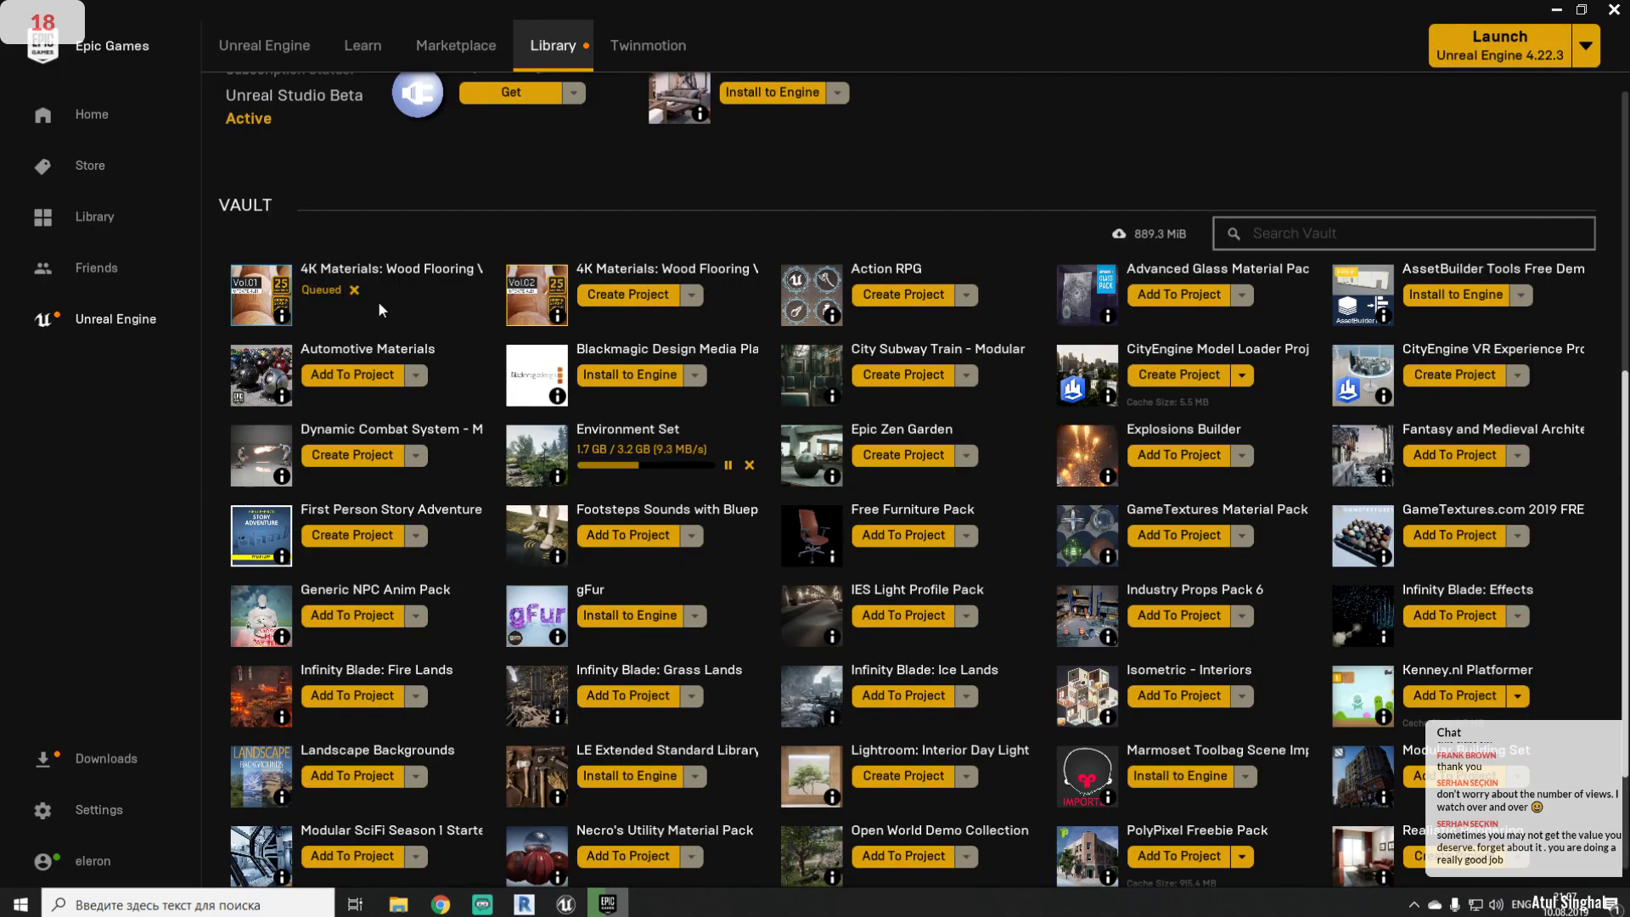
left_click(726, 465)
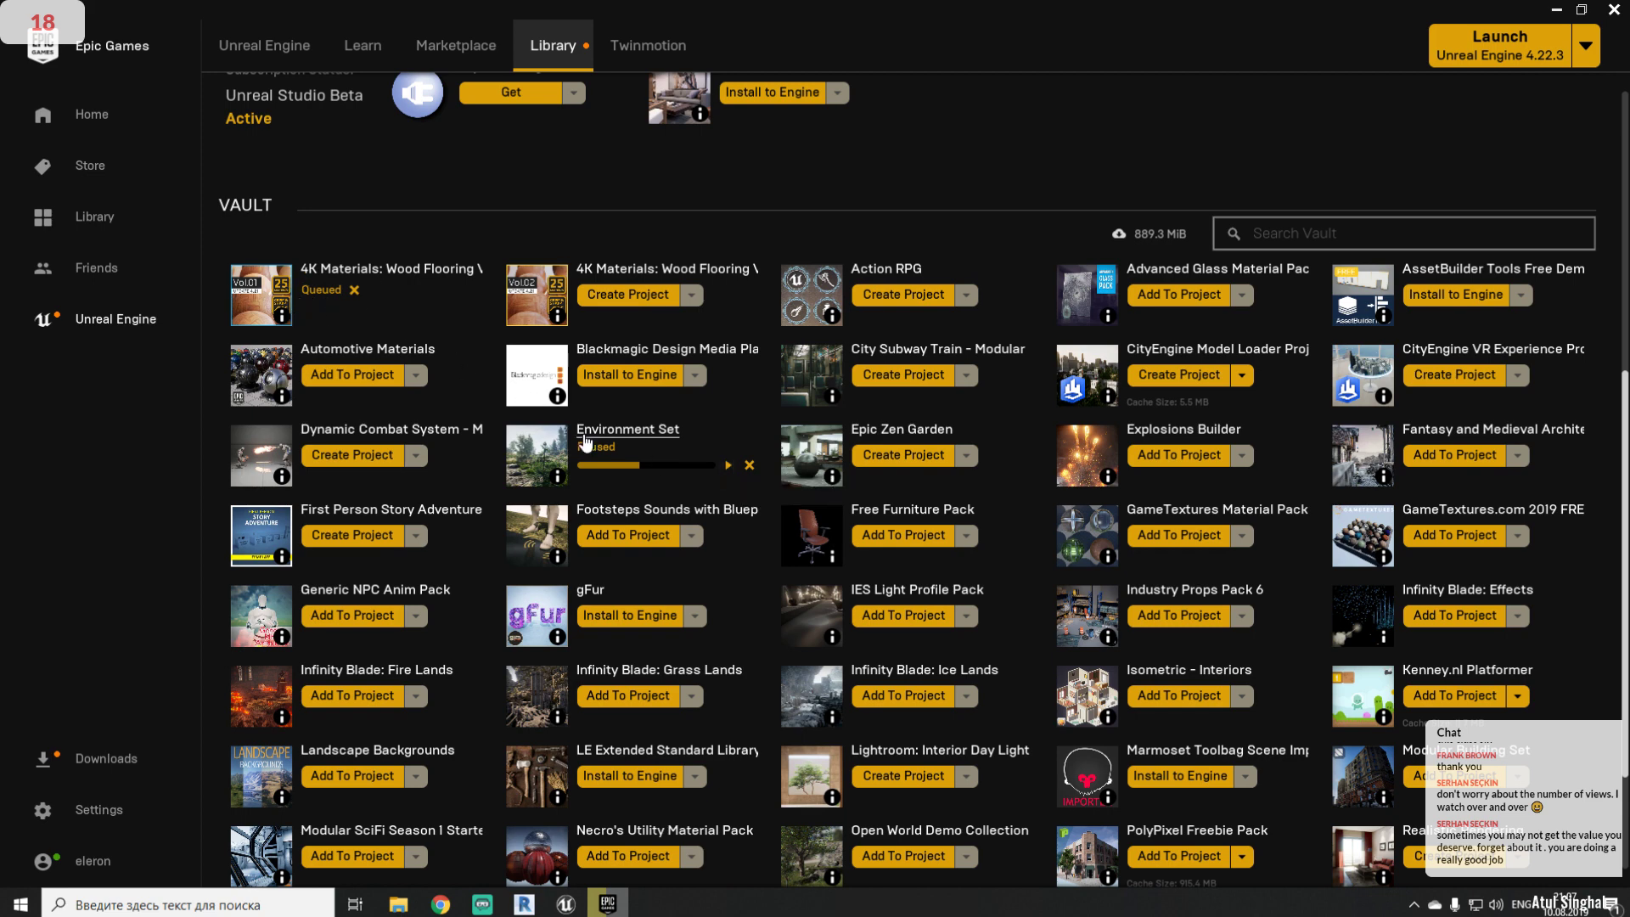
left_click(727, 465)
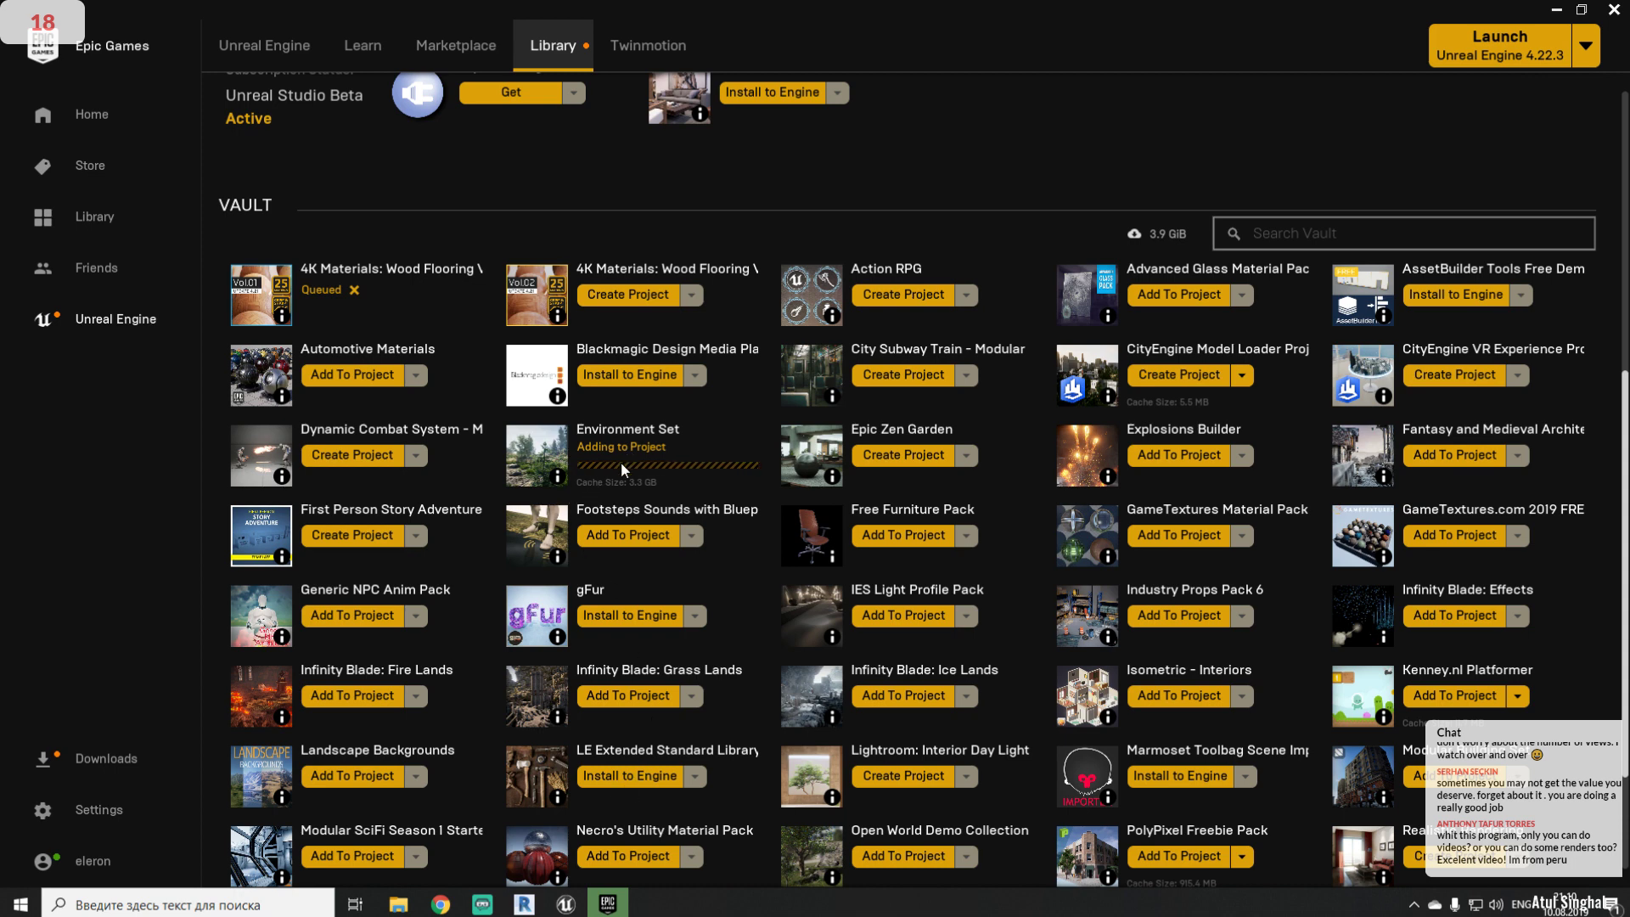
- Return to the Unreal Editor and open the Models folder under Environment_Set, Environment, Foliage in an enlarged Content Browser
left_click(566, 903)
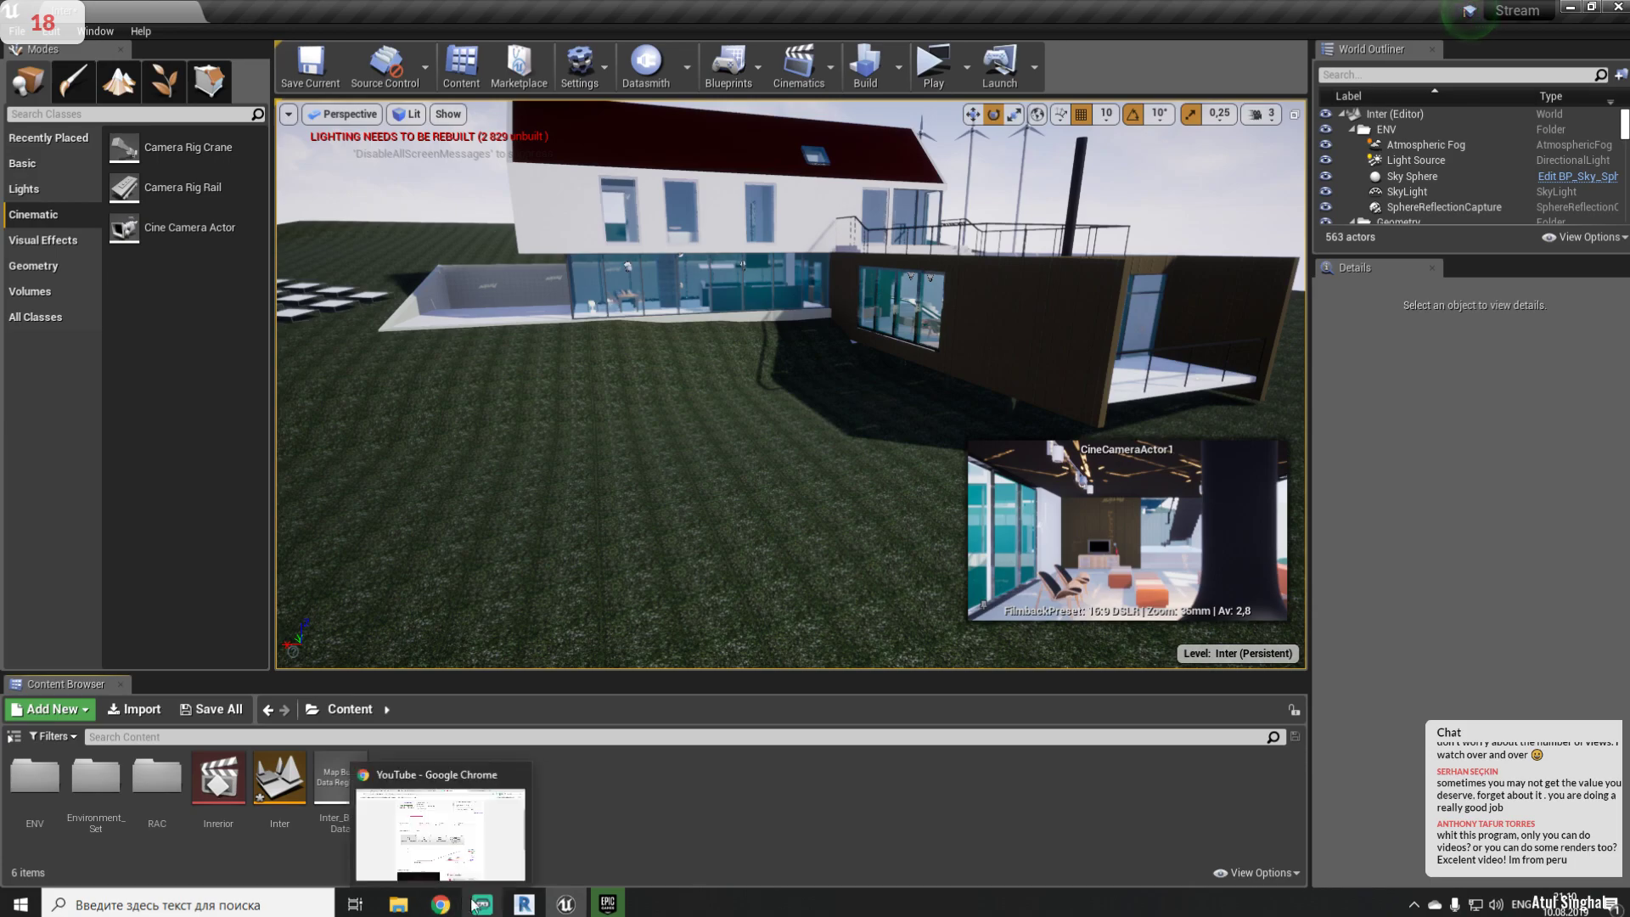
left_click(565, 905)
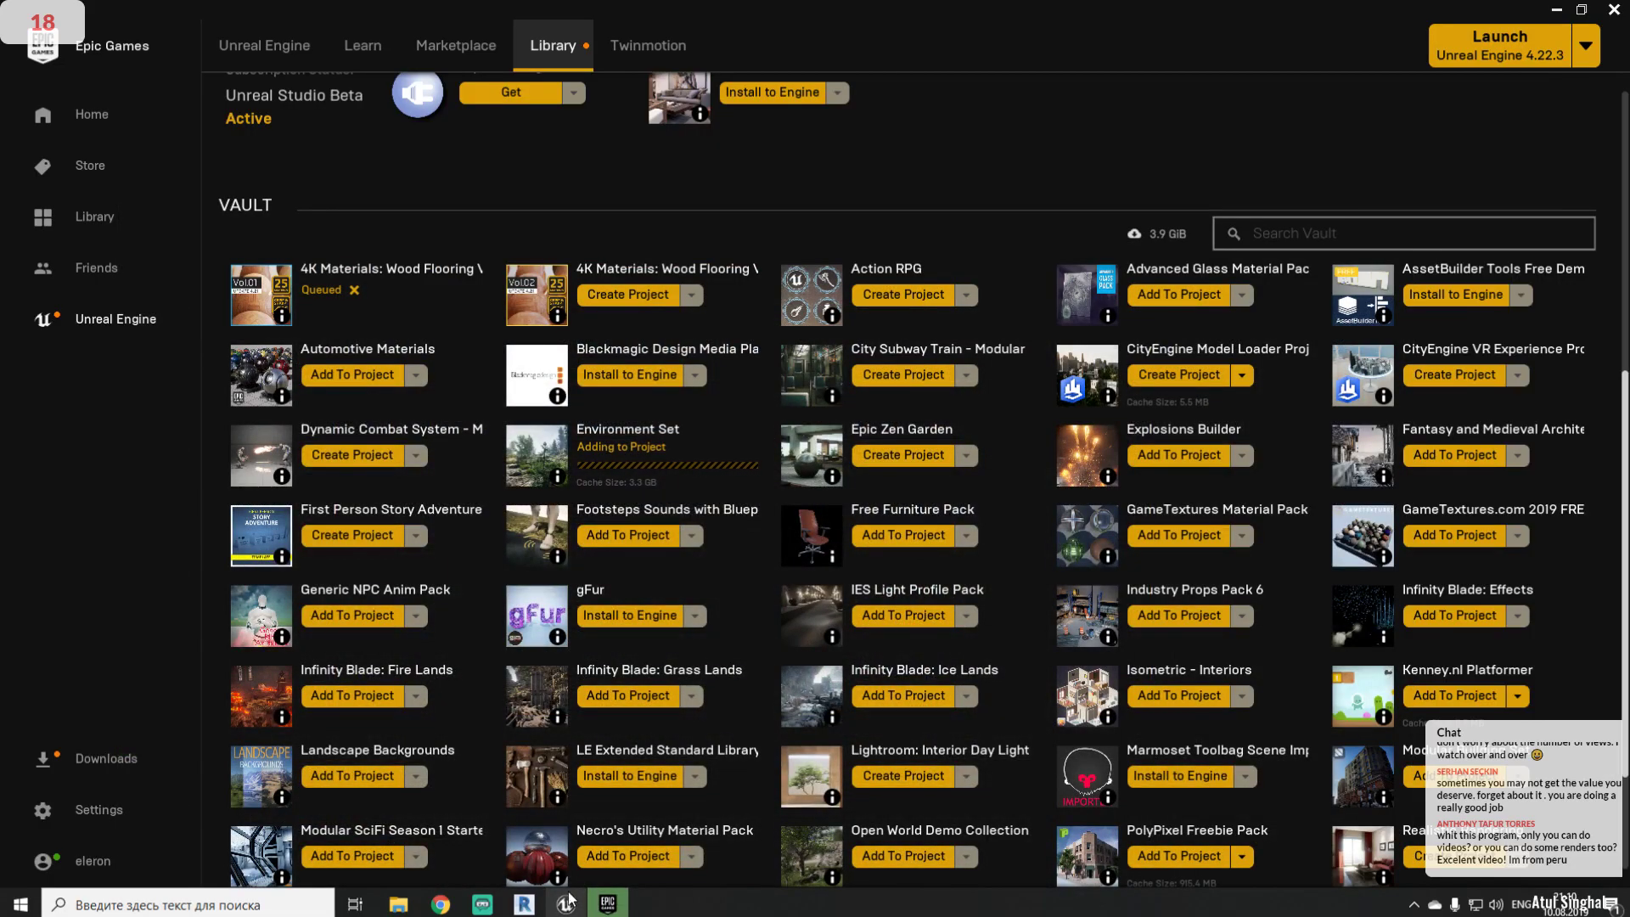
mouse_move(559, 482)
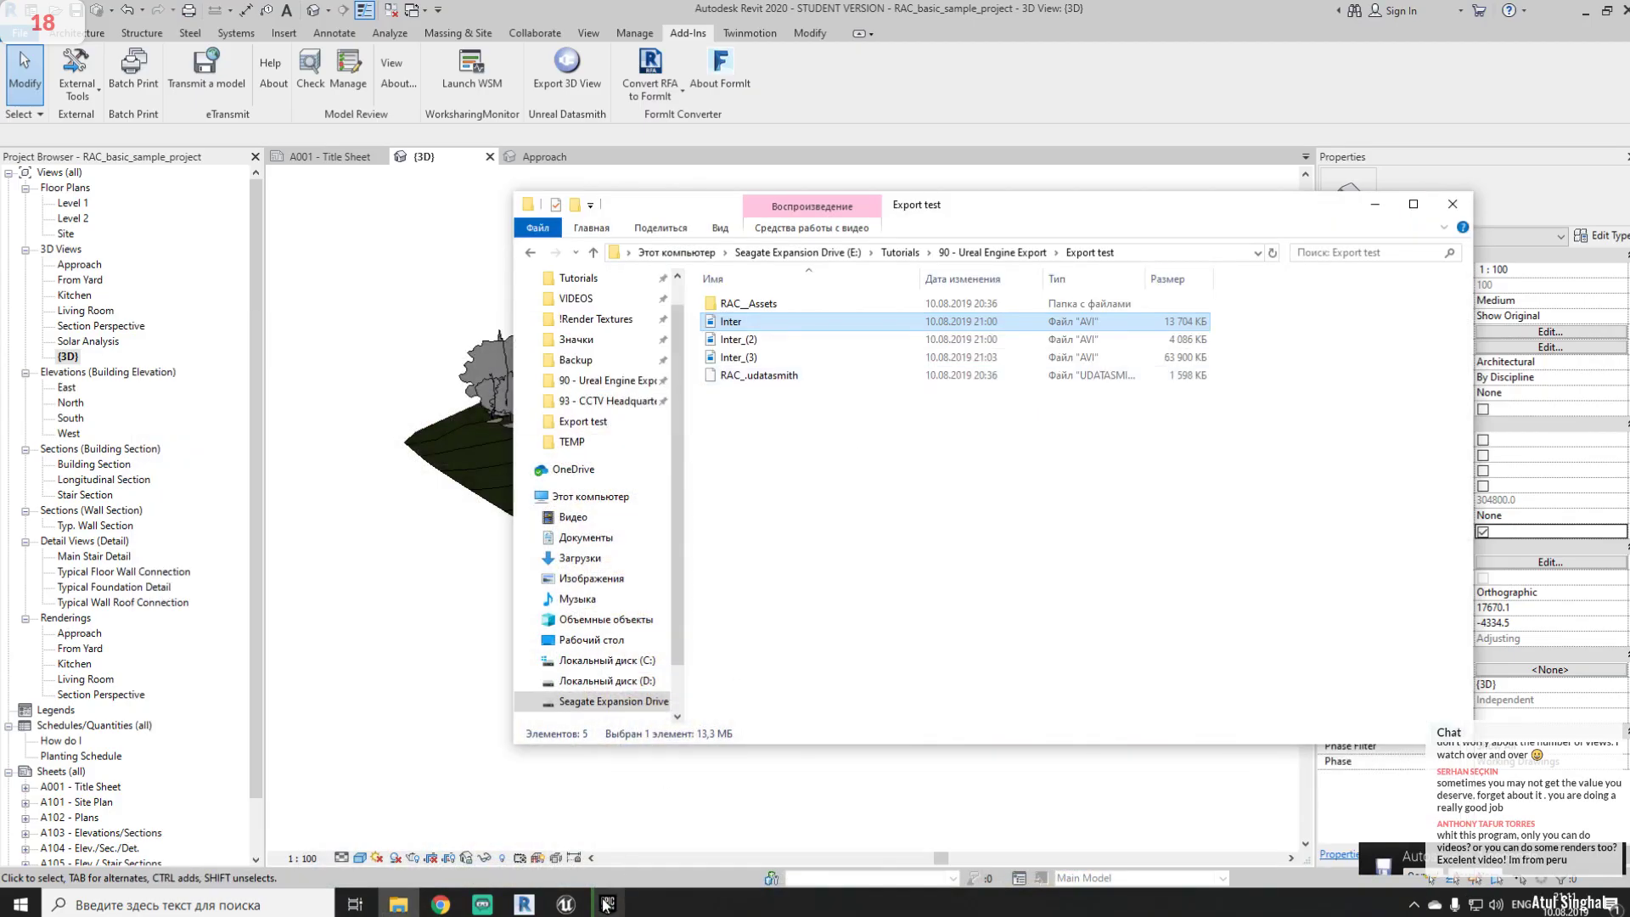
left_click(570, 904)
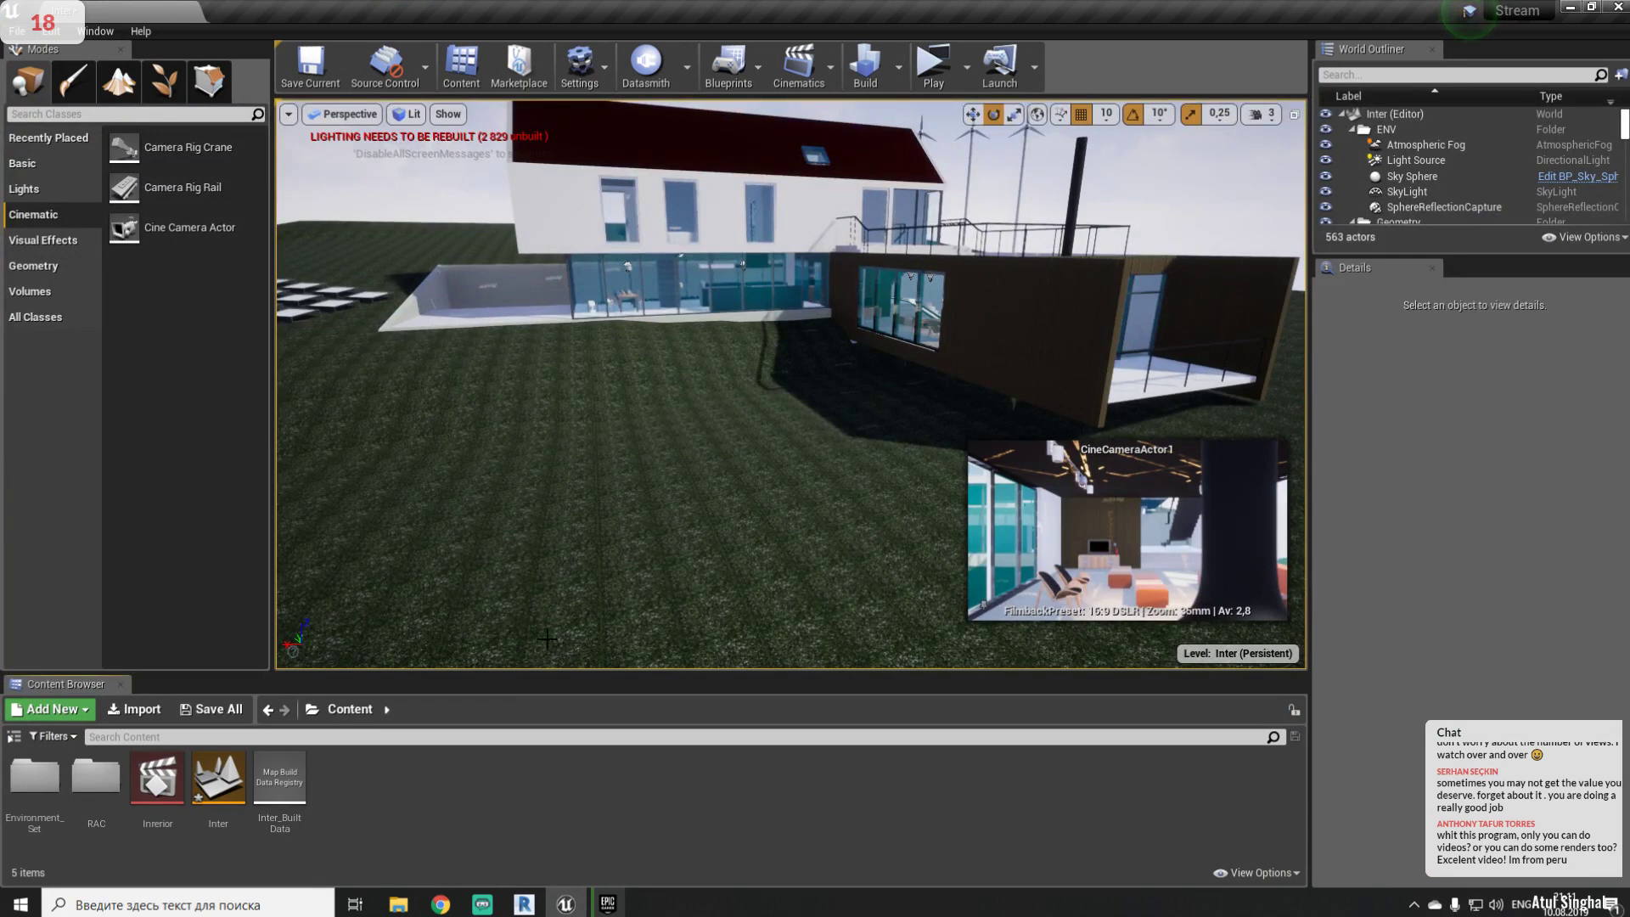
double_click(19, 783)
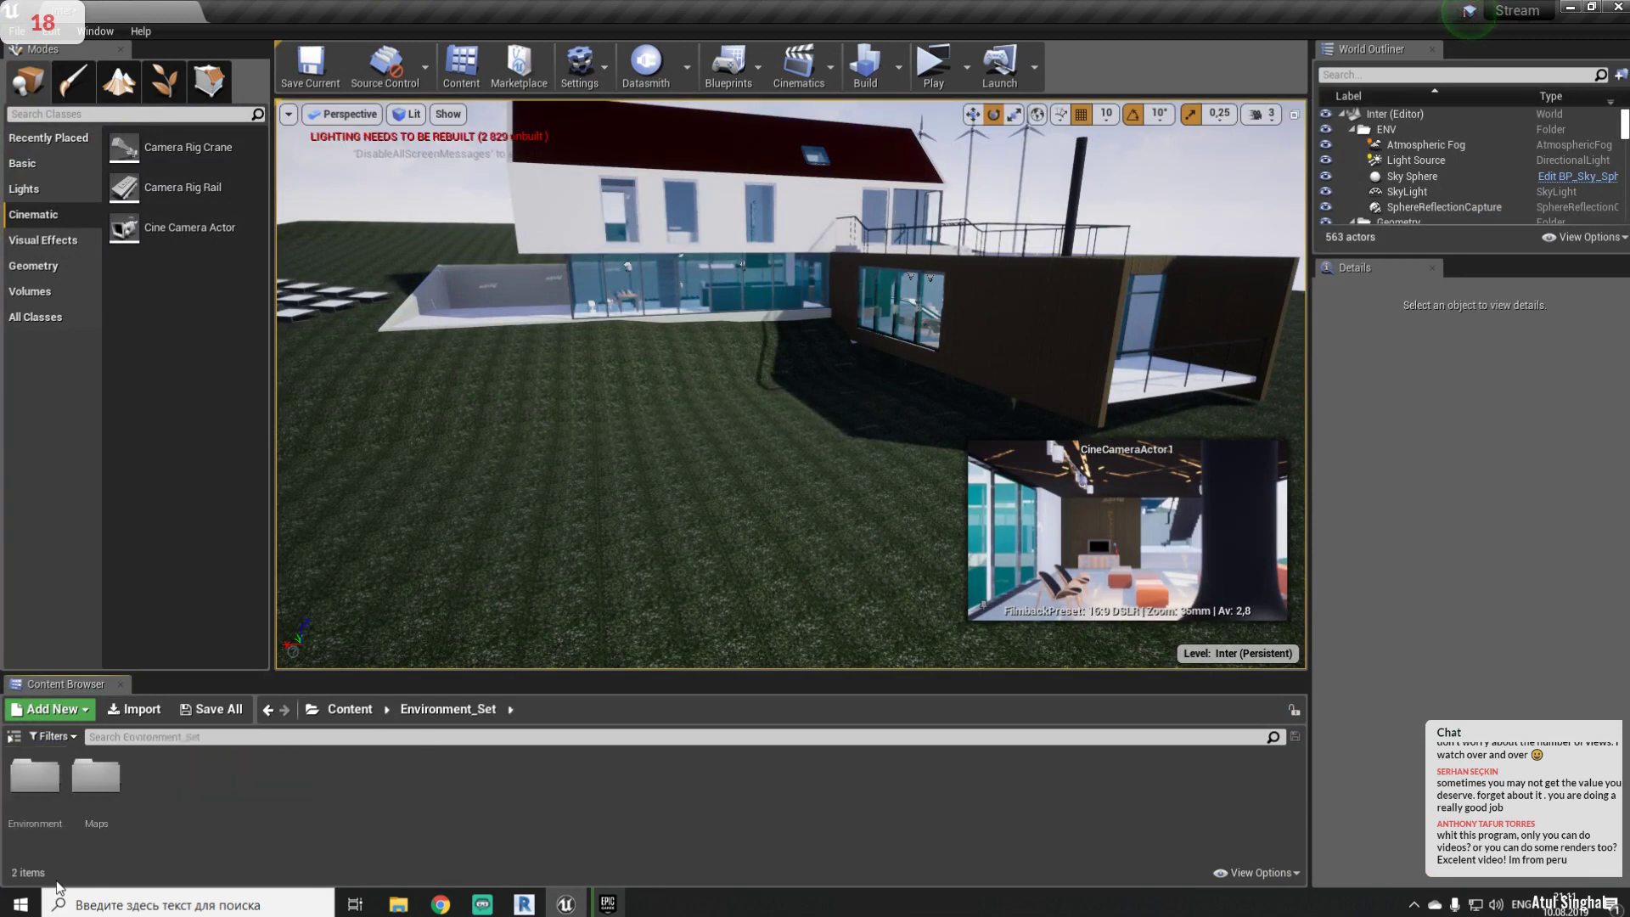
double_click(34, 777)
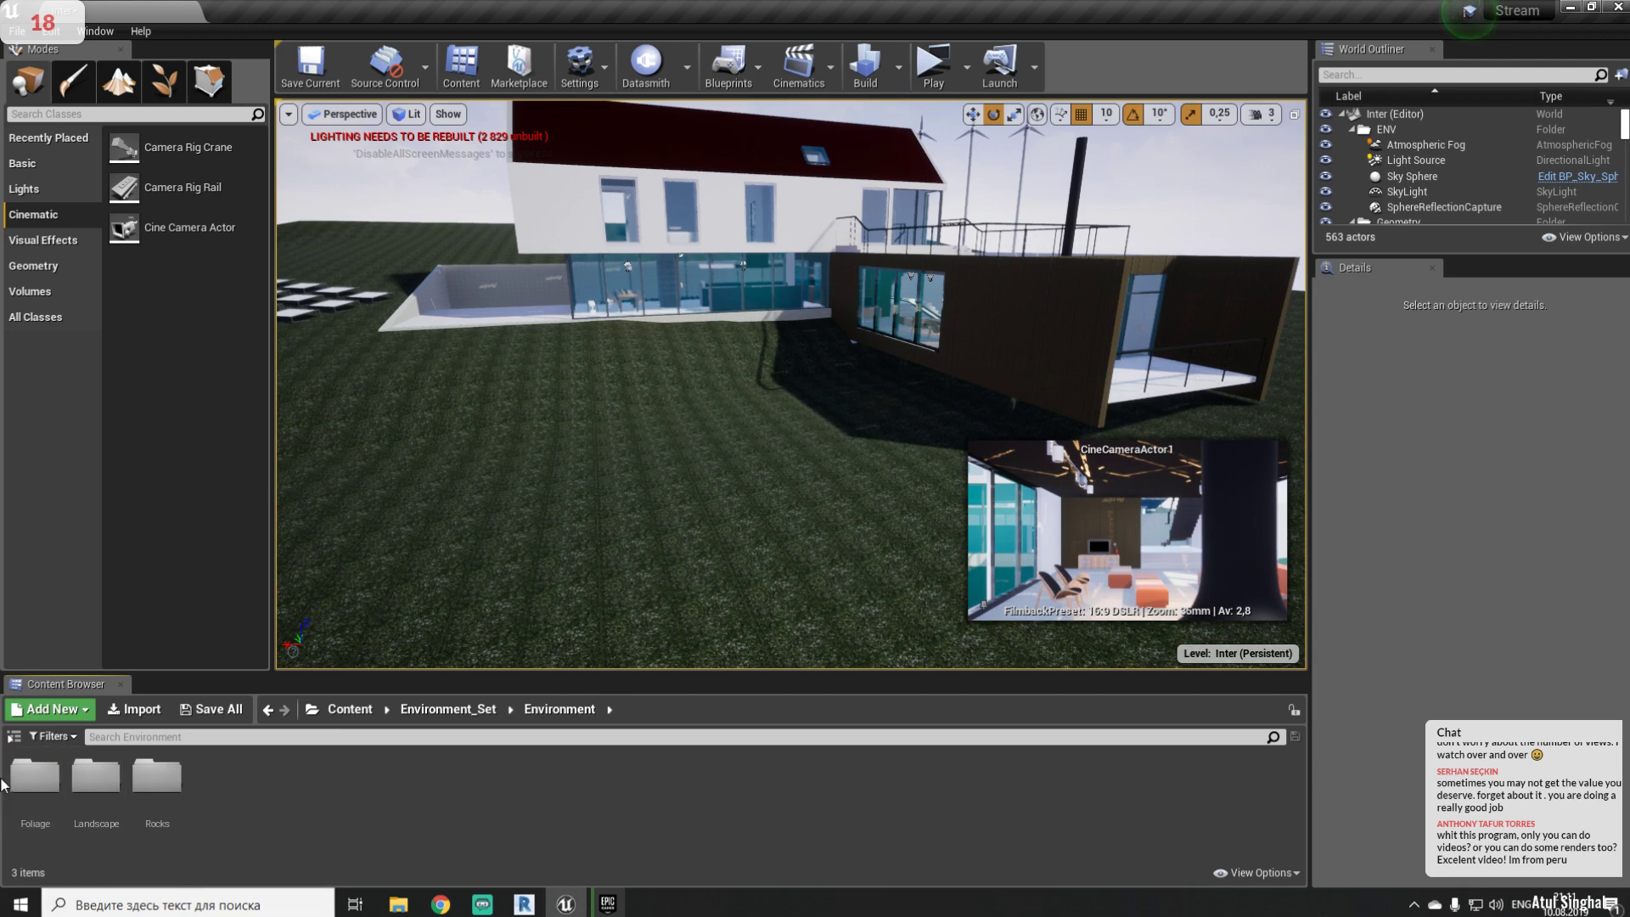
double_click(33, 777)
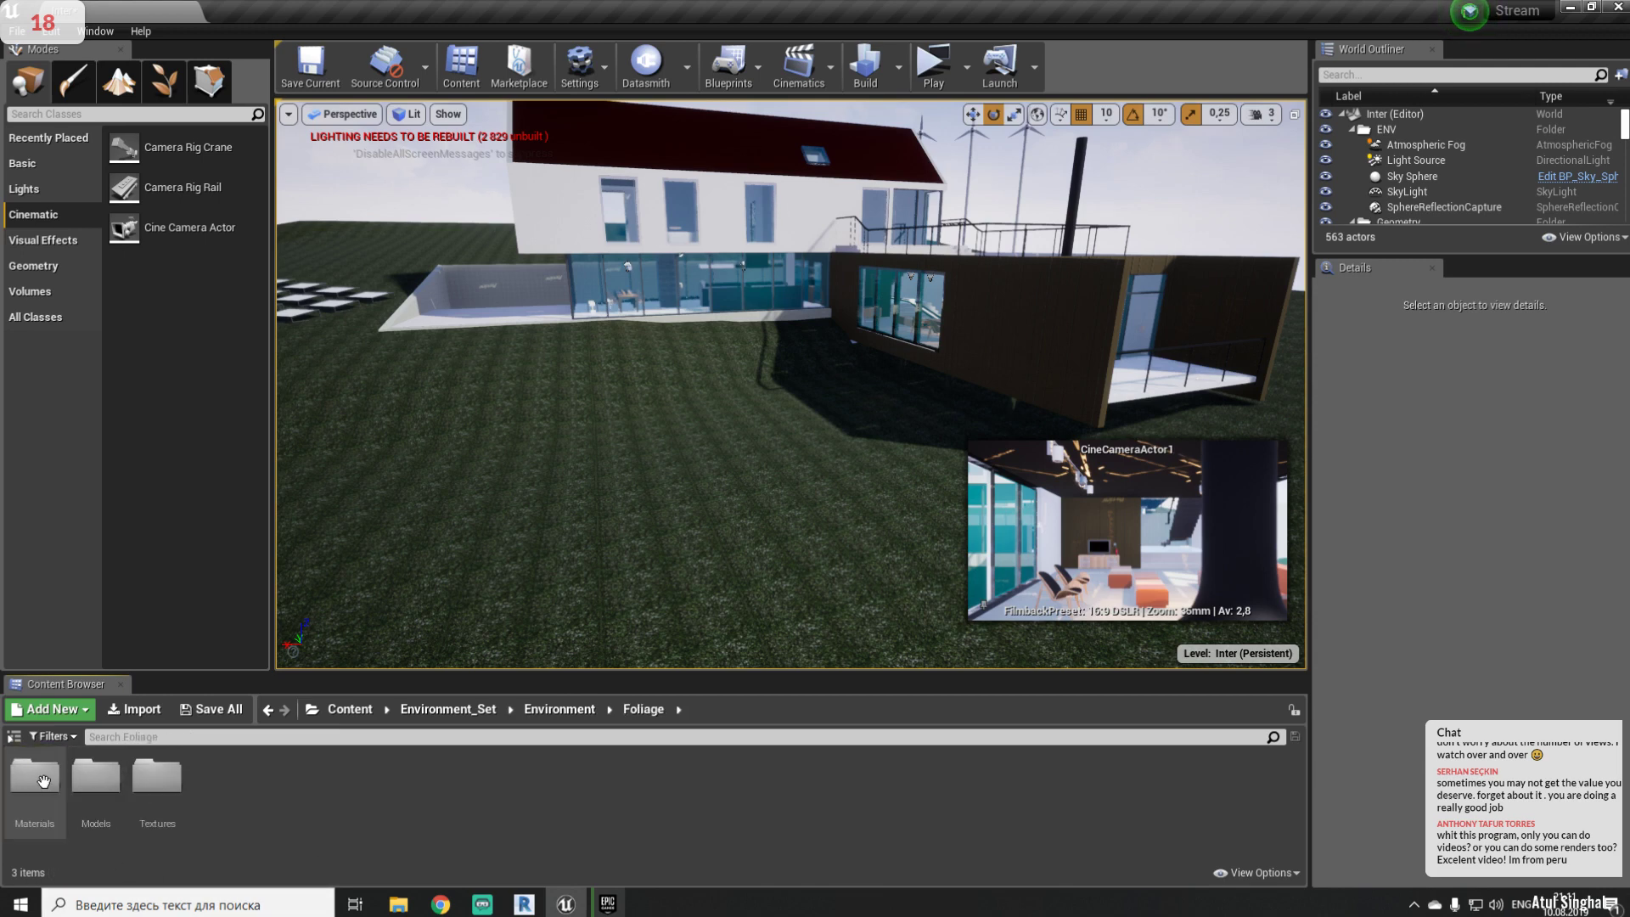
double_click(96, 777)
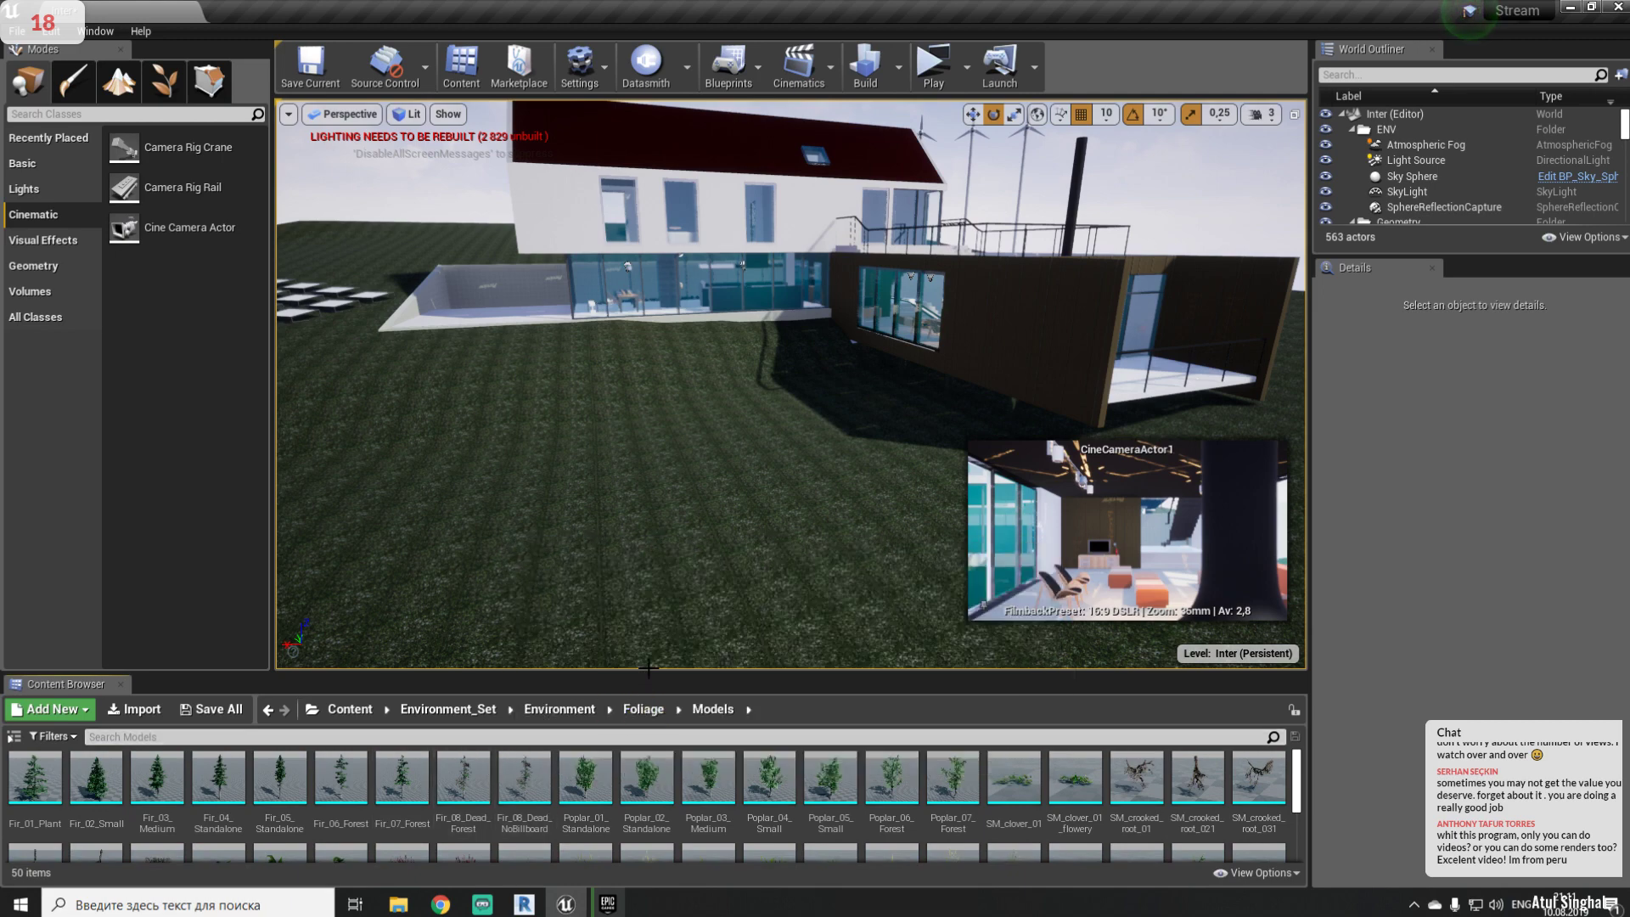
left_click_drag(645, 682, 645, 491)
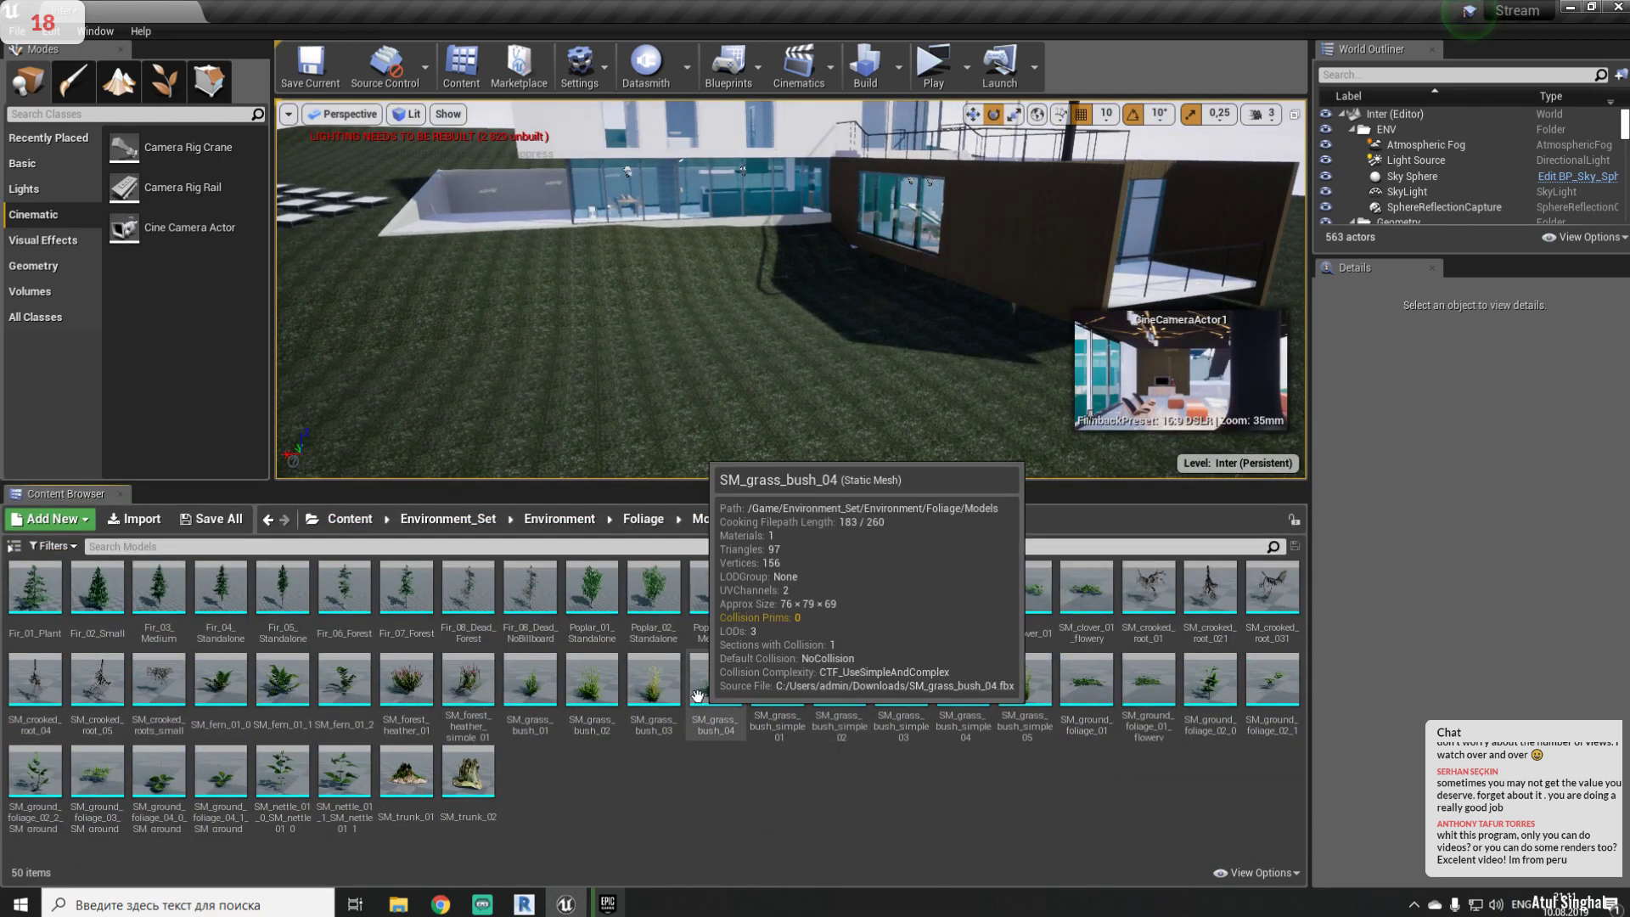
left_click(650, 519)
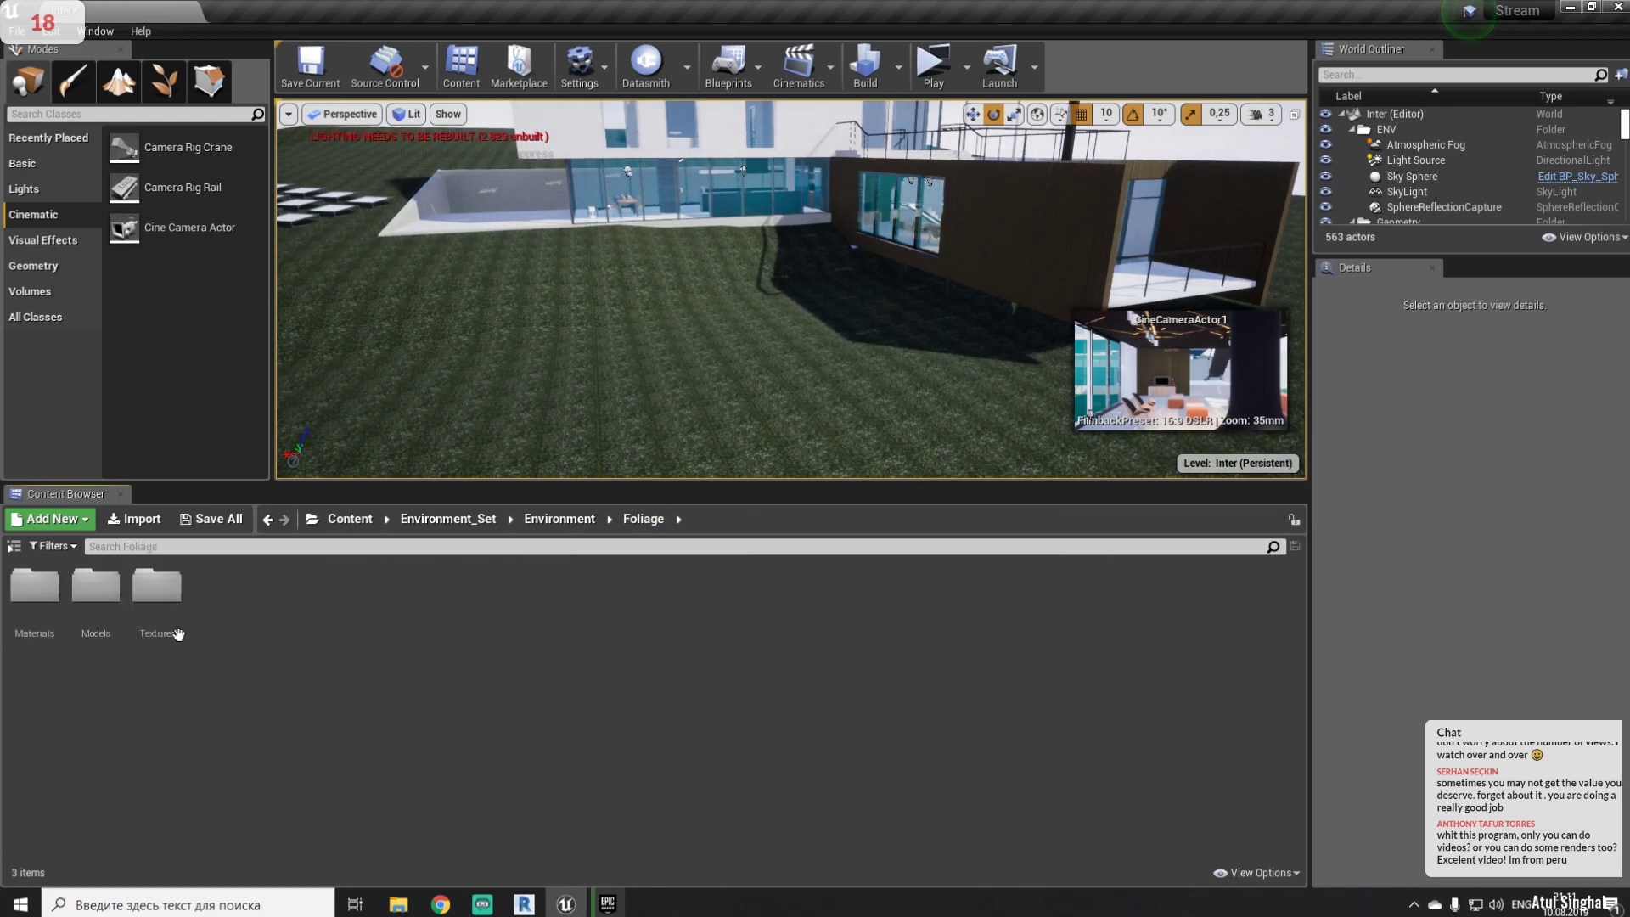
double_click(96, 616)
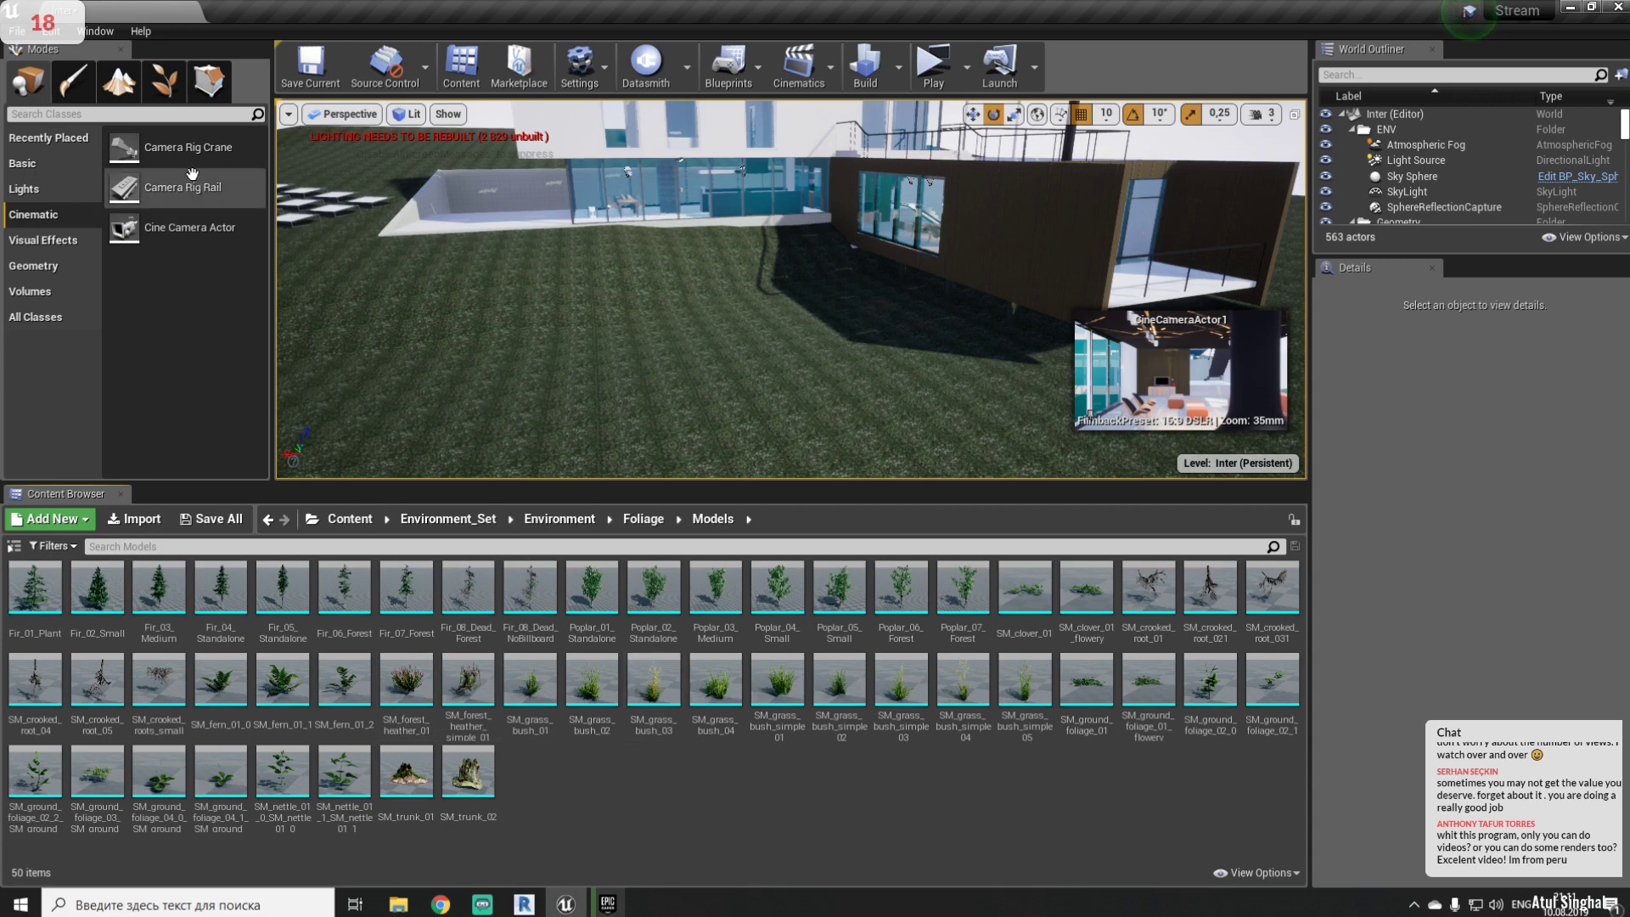
- Switch to Foliage mode with the Paint tool and check the options for adding a foliage type
left_click(164, 81)
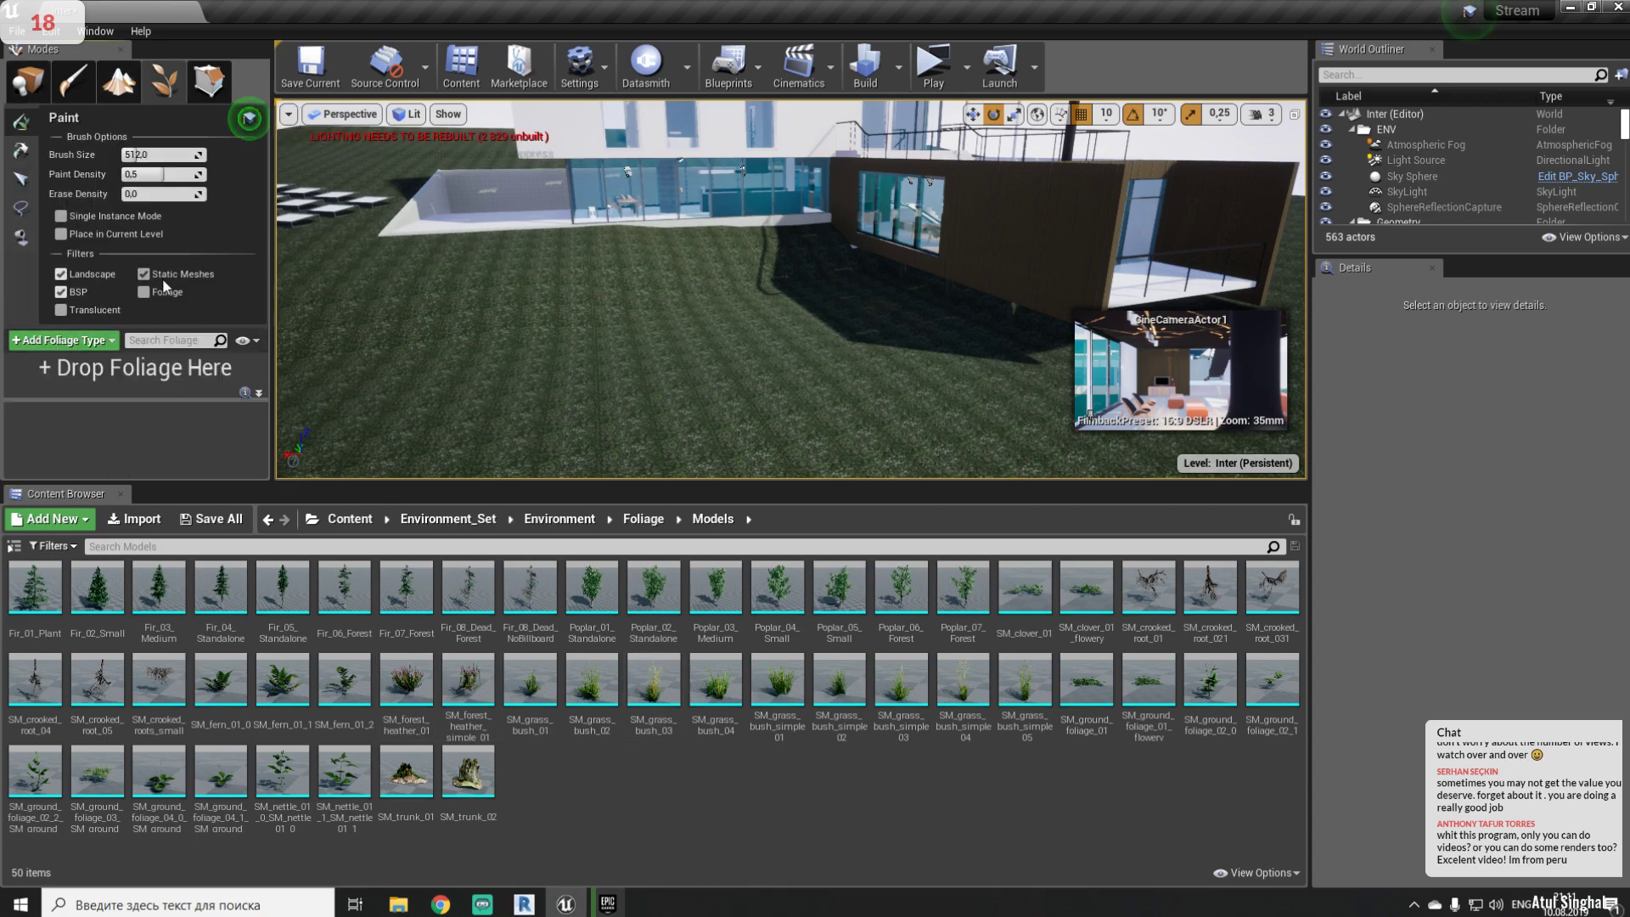
left_click(91, 343)
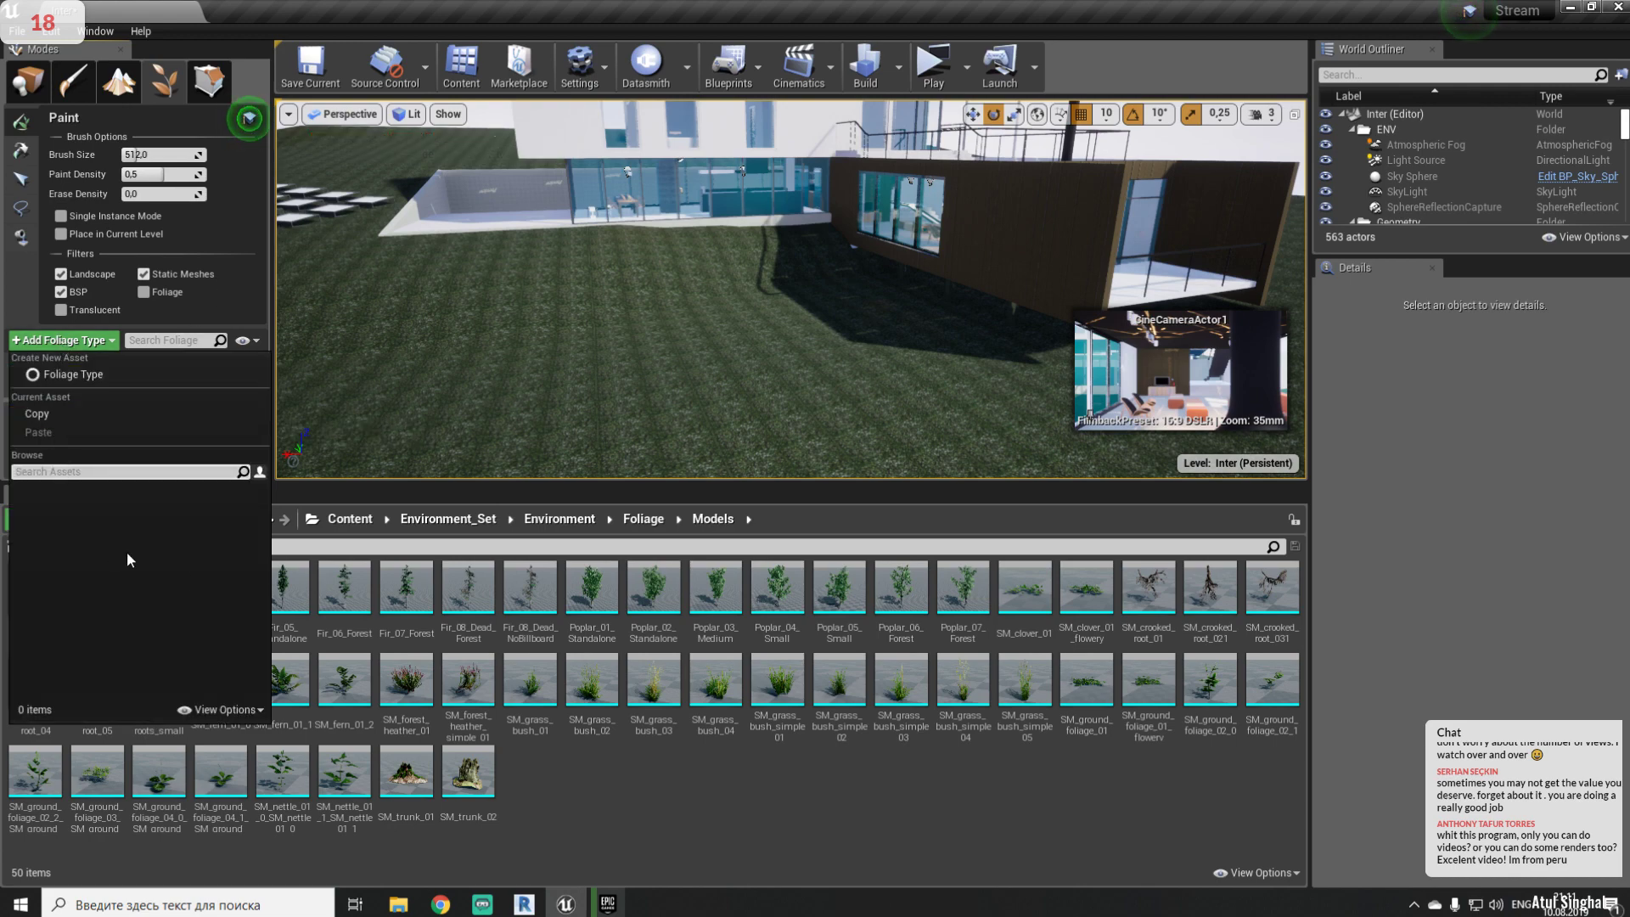
left_click(677, 771)
- Place a Fir_02_Small tree on the lawn in front of the house and make the viewport taller
left_click(85, 594)
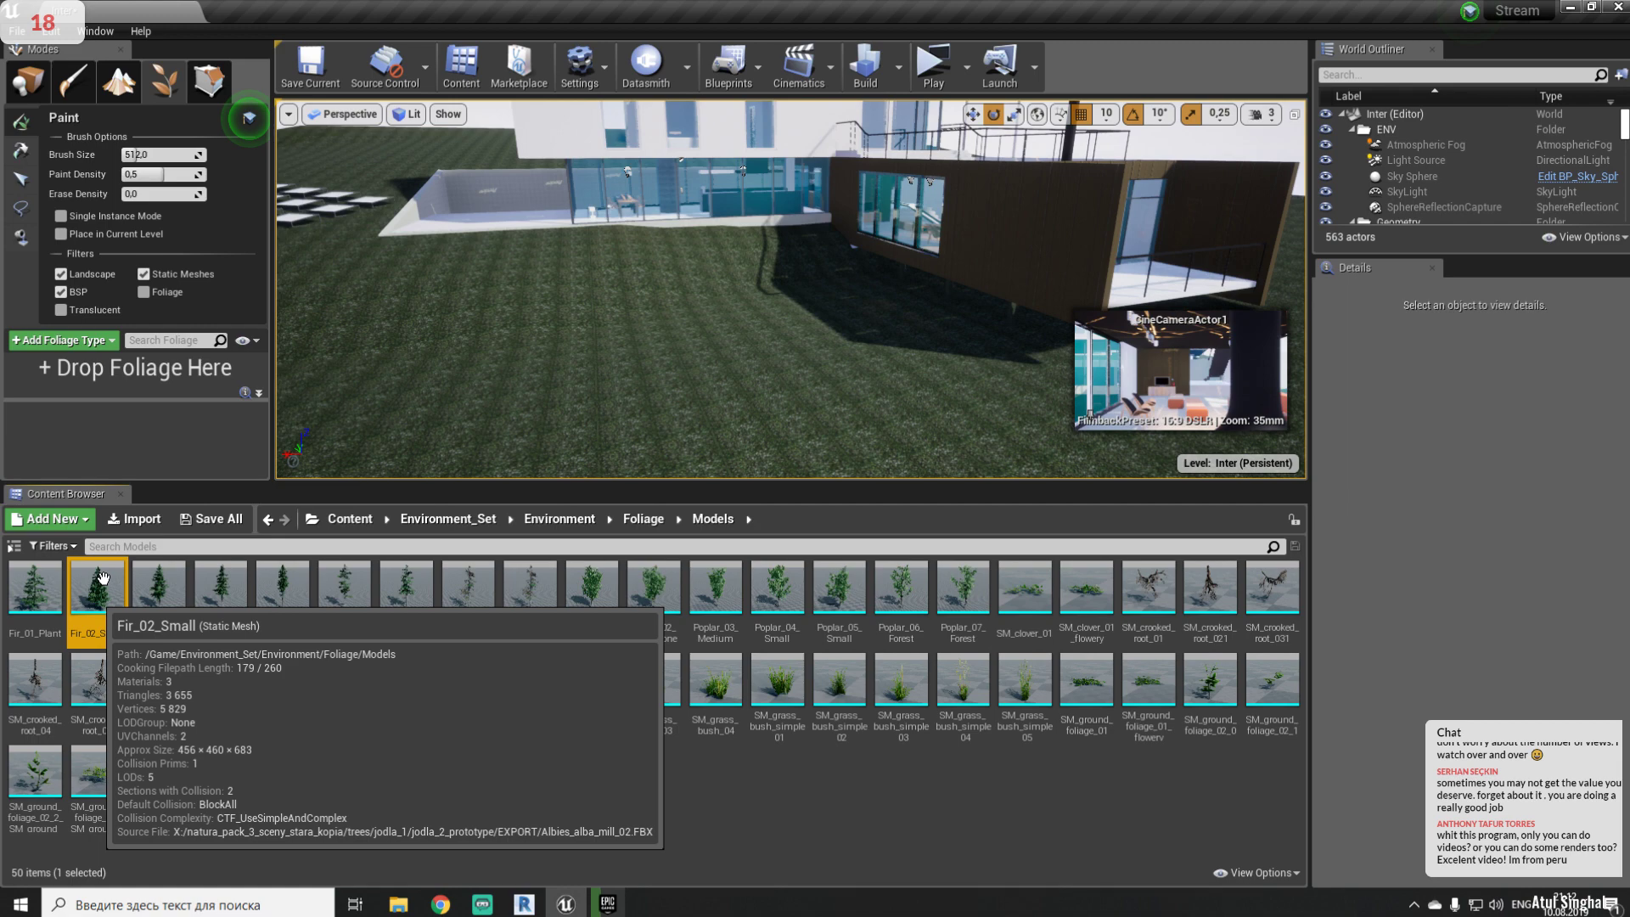
mouse_move(103, 577)
left_mouse_down()
mouse_move(1413, 832)
mouse_move(1411, 872)
left_mouse_up()
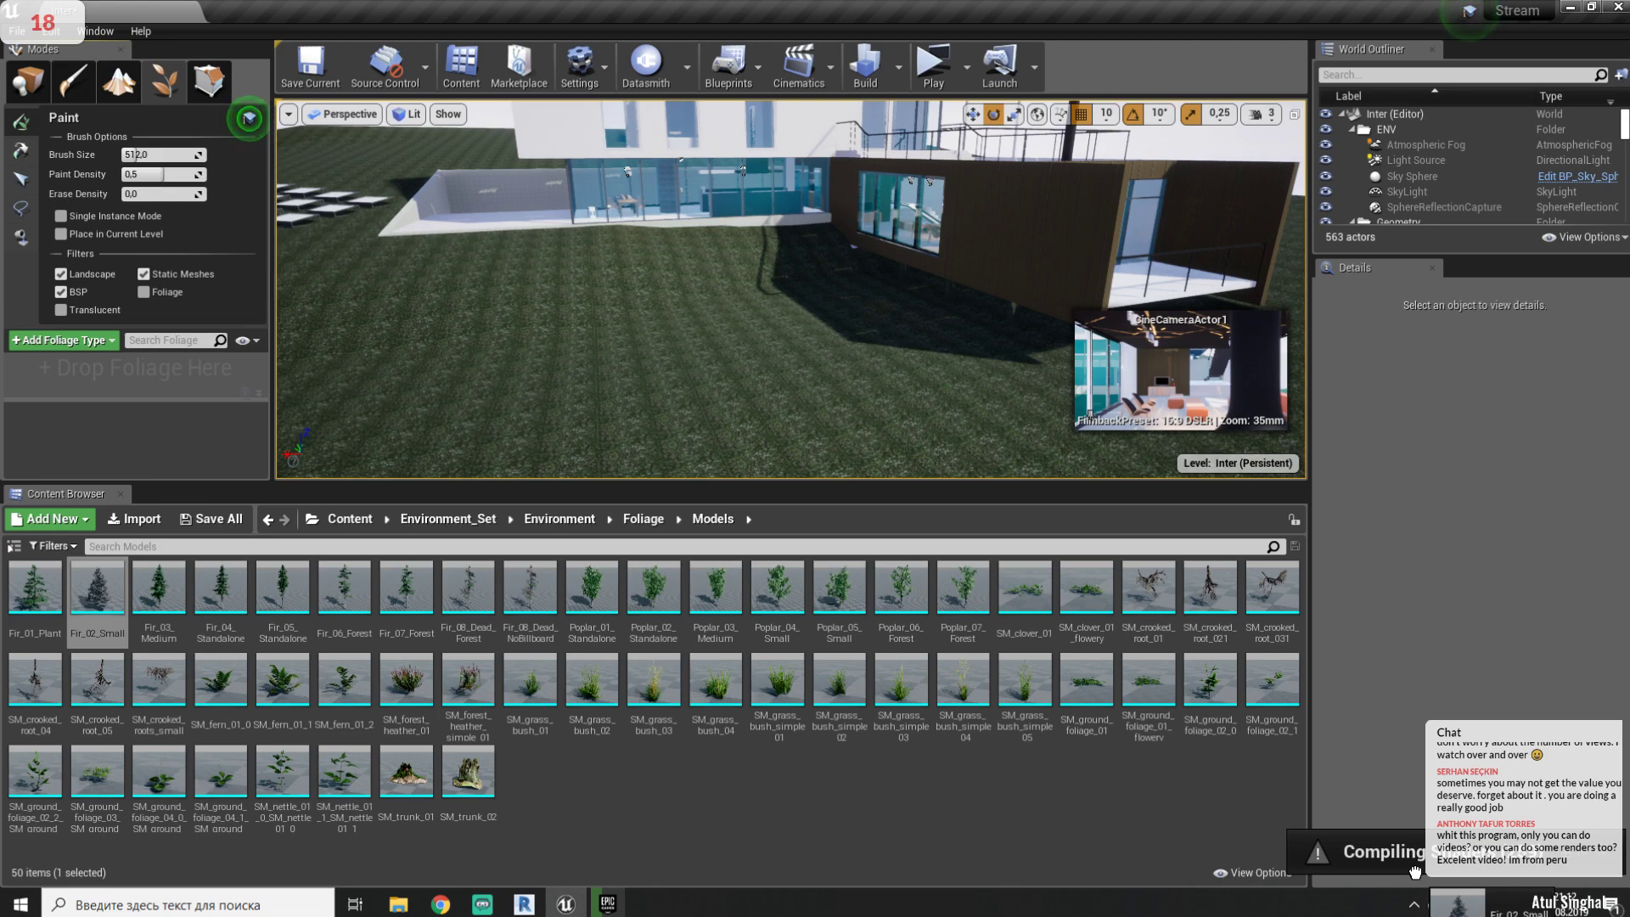
left_click_drag(97, 594, 584, 406)
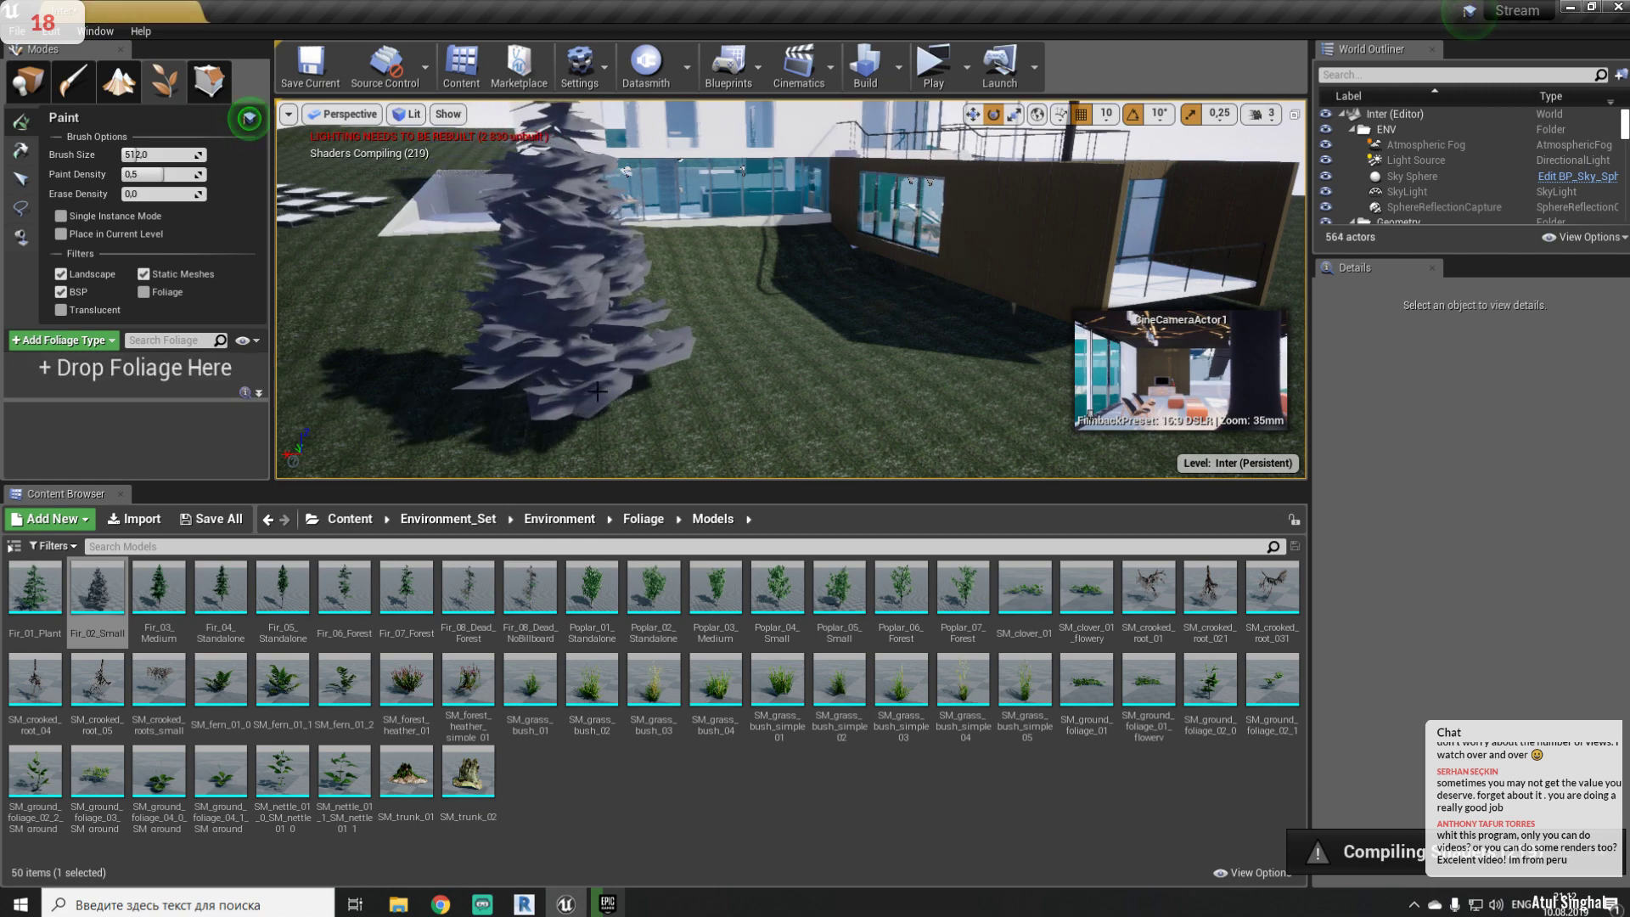
right_click_drag(651, 323, 594, 288)
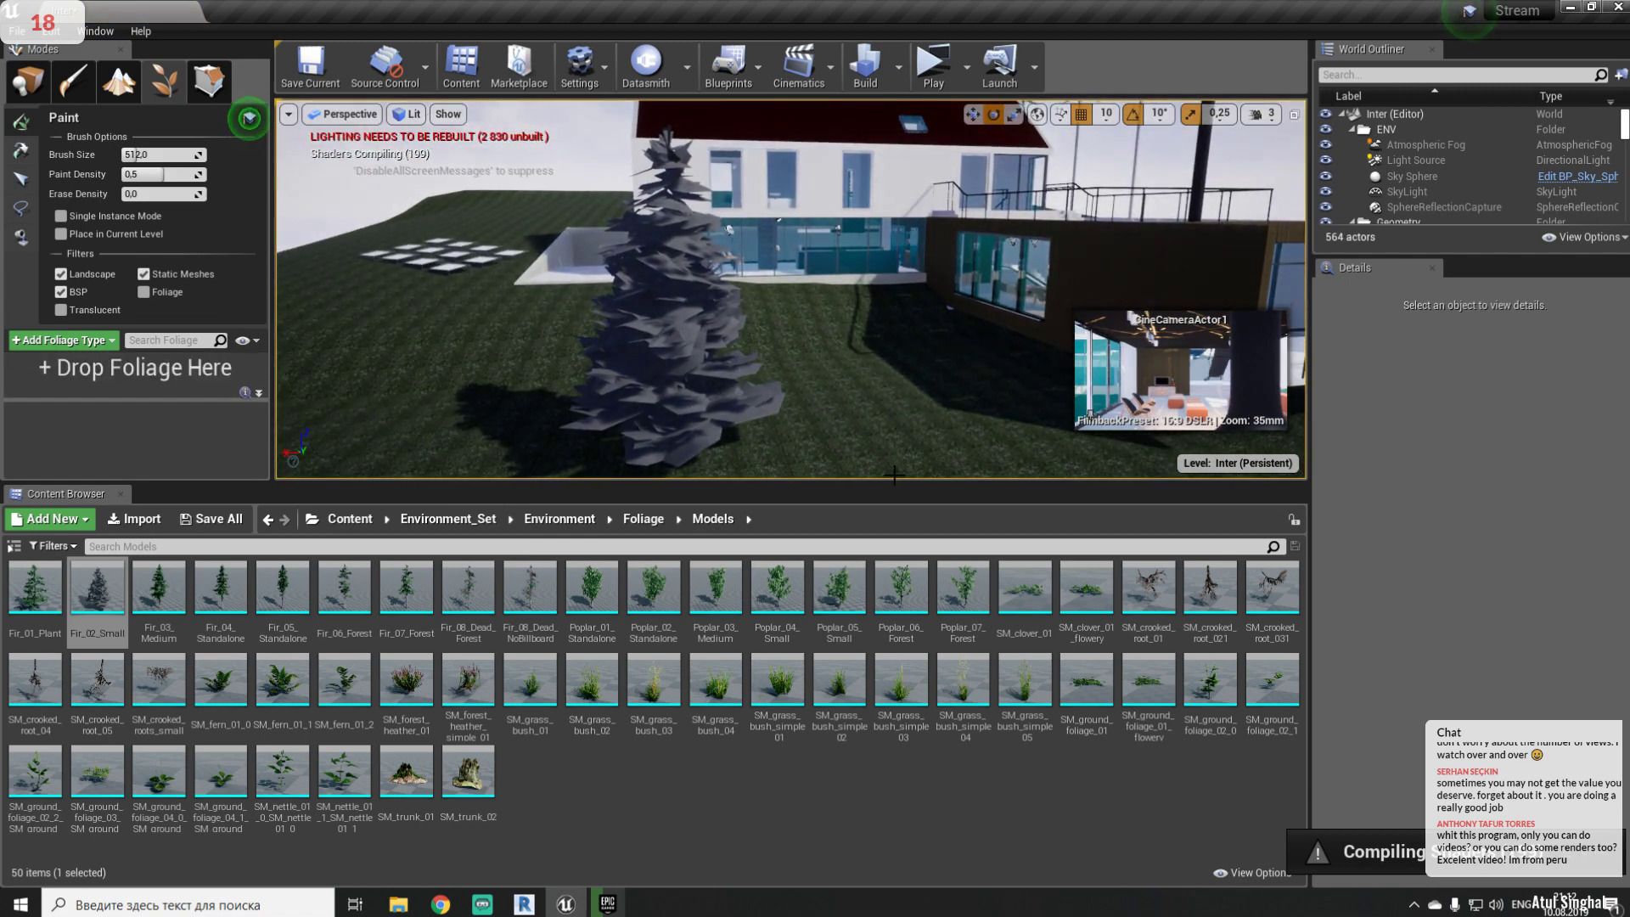
left_click_drag(893, 480, 849, 654)
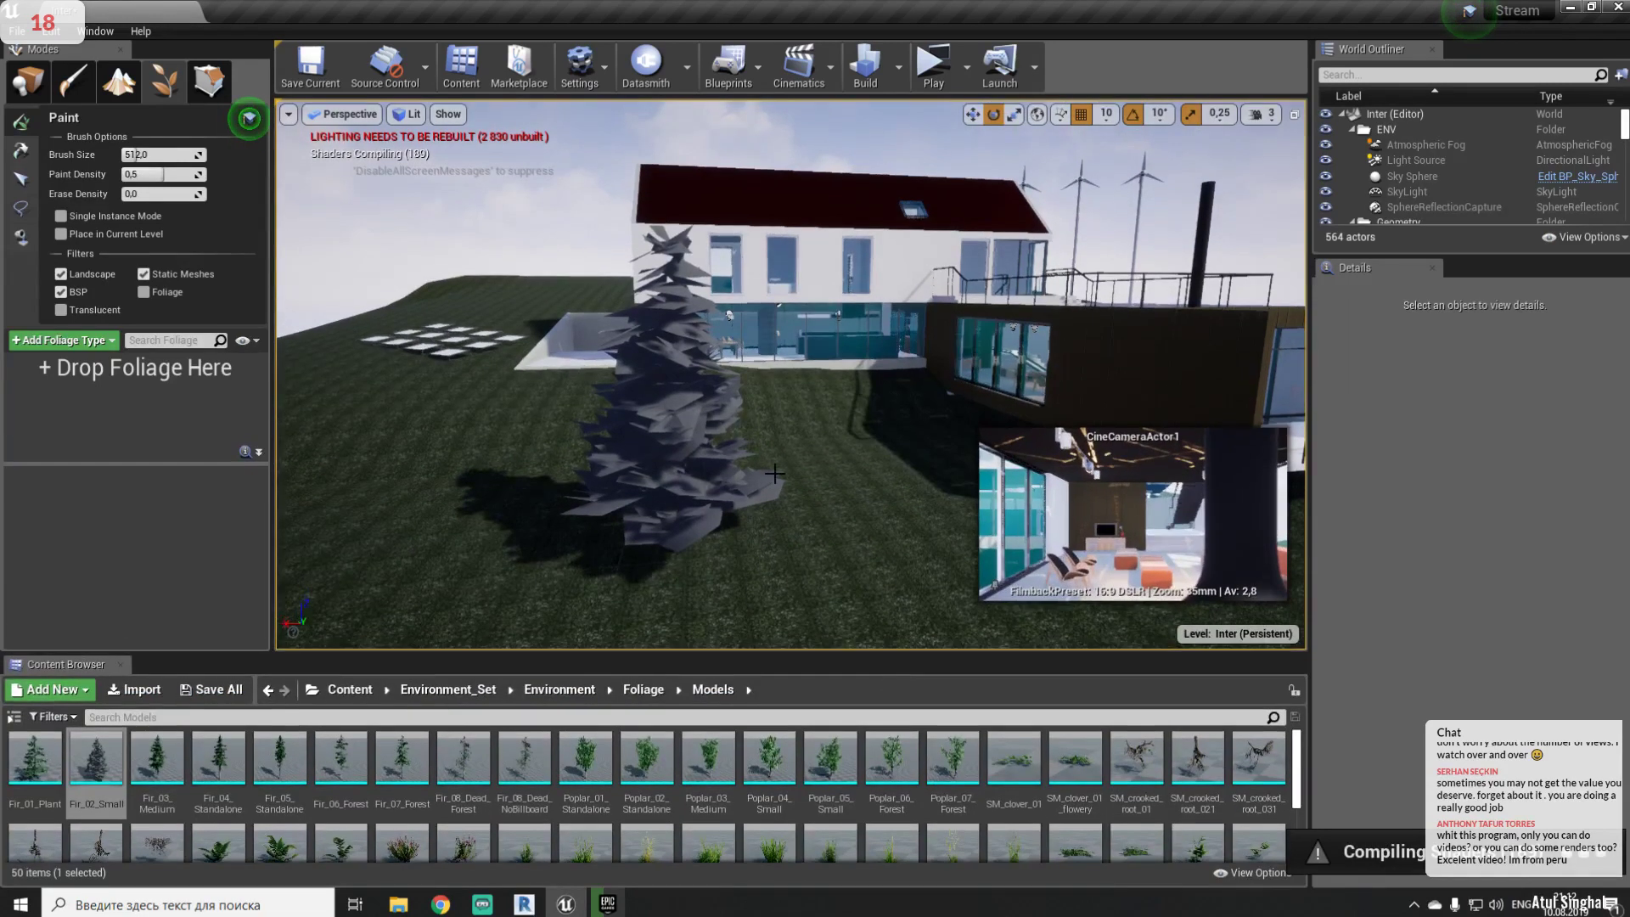
middle_click_drag(774, 473, 862, 541)
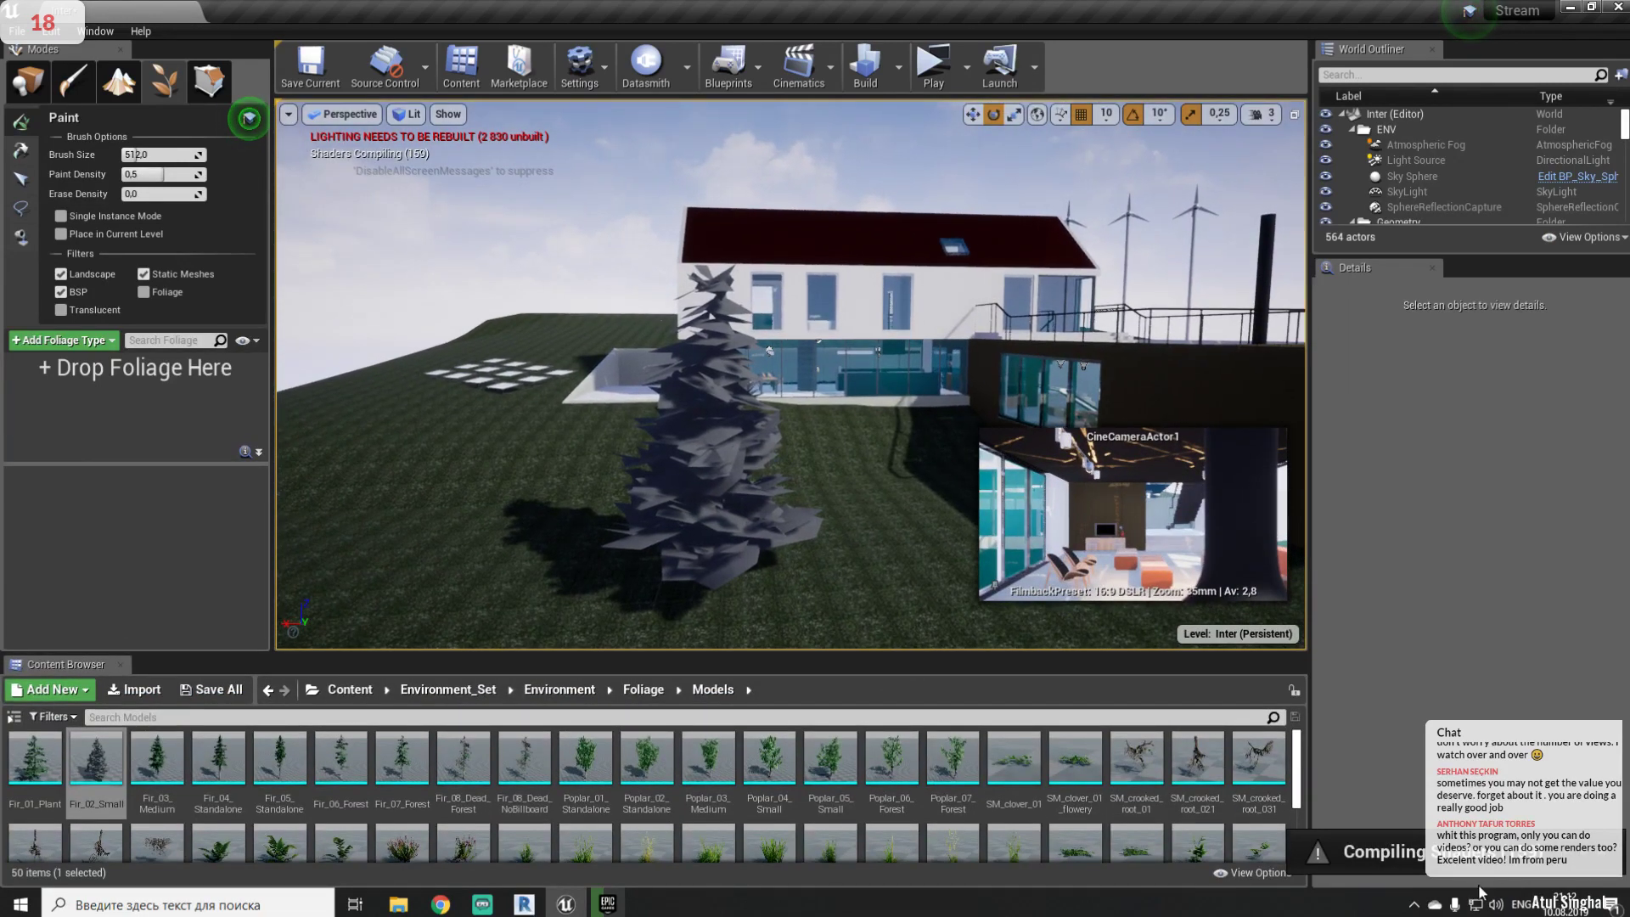
- Examine the placed fir's branches and needles up close against the house
mouse_move(713, 543)
left_mouse_down()
mouse_move(700, 479)
mouse_move(707, 521)
left_mouse_up()
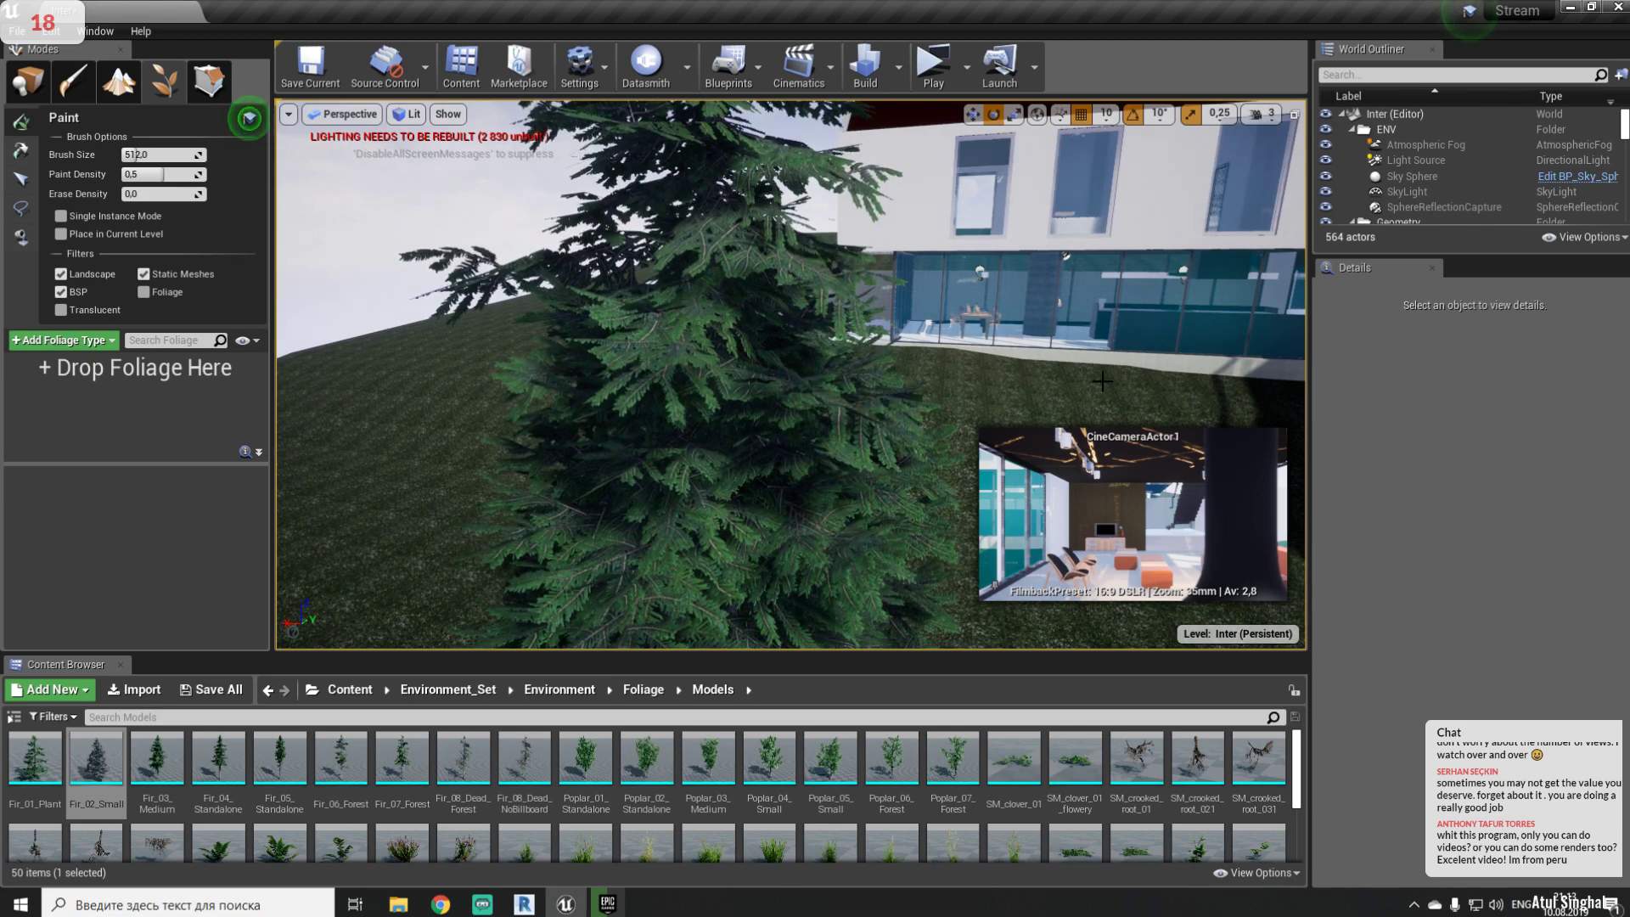
scroll(757, 344, "up", 3)
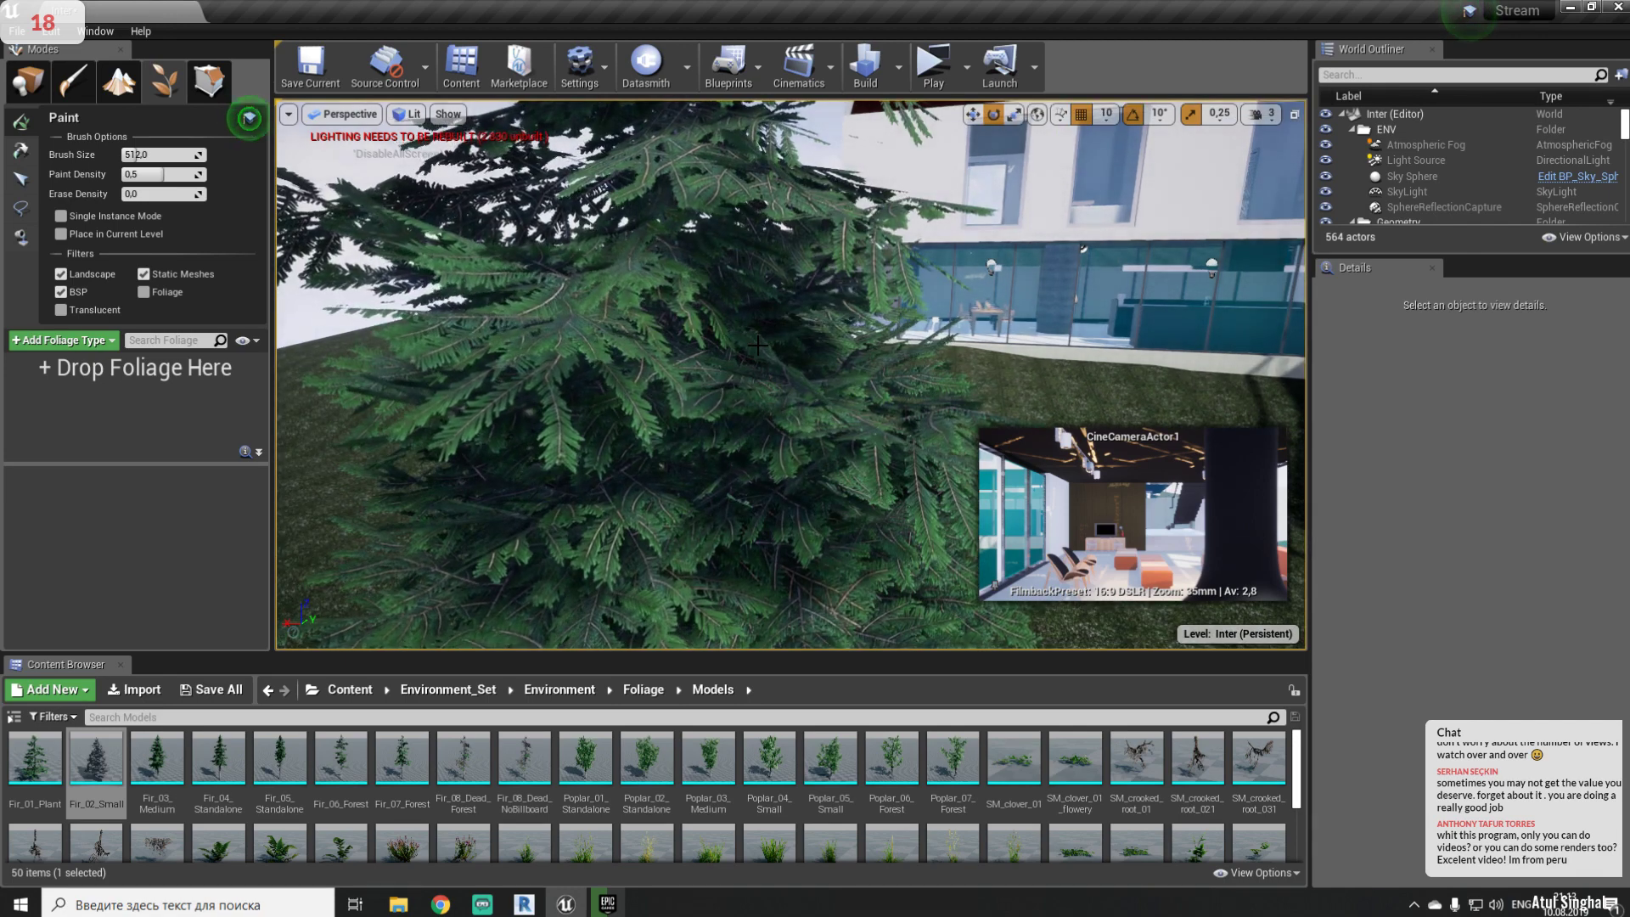
scroll(757, 345, "down", 4)
mouse_move(757, 345)
right_mouse_down()
mouse_move(883, 390)
mouse_move(730, 339)
right_mouse_up()
- Collapse the ENV and Geometry folders in the World Outliner
left_click(1352, 129)
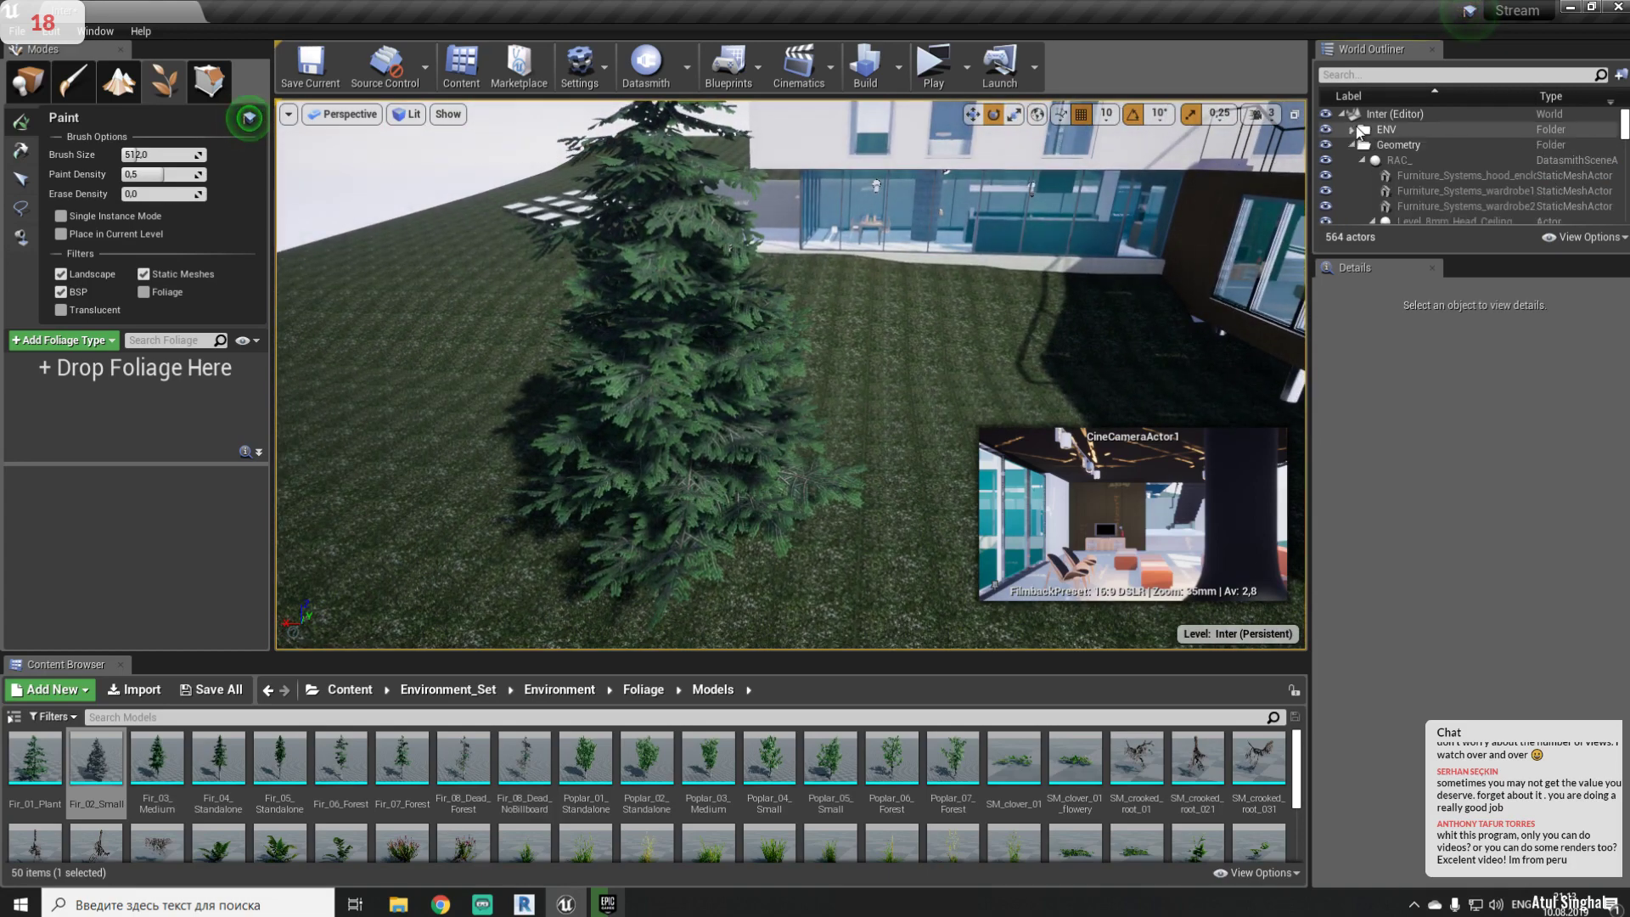
left_click(1355, 146)
left_click(1352, 146)
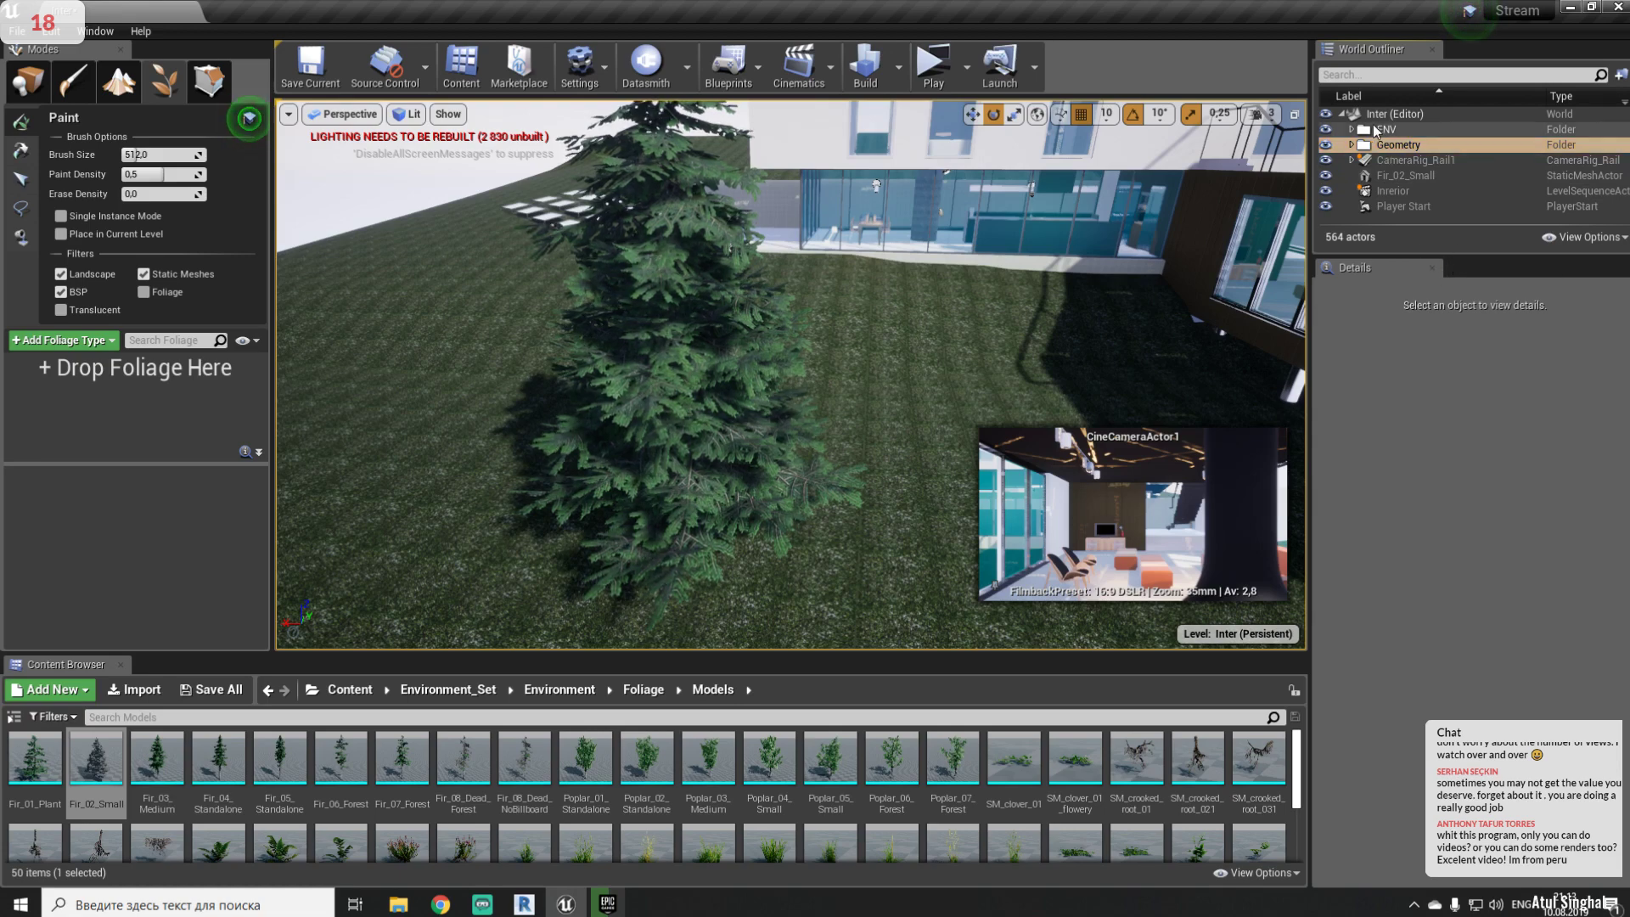
left_click(1354, 129)
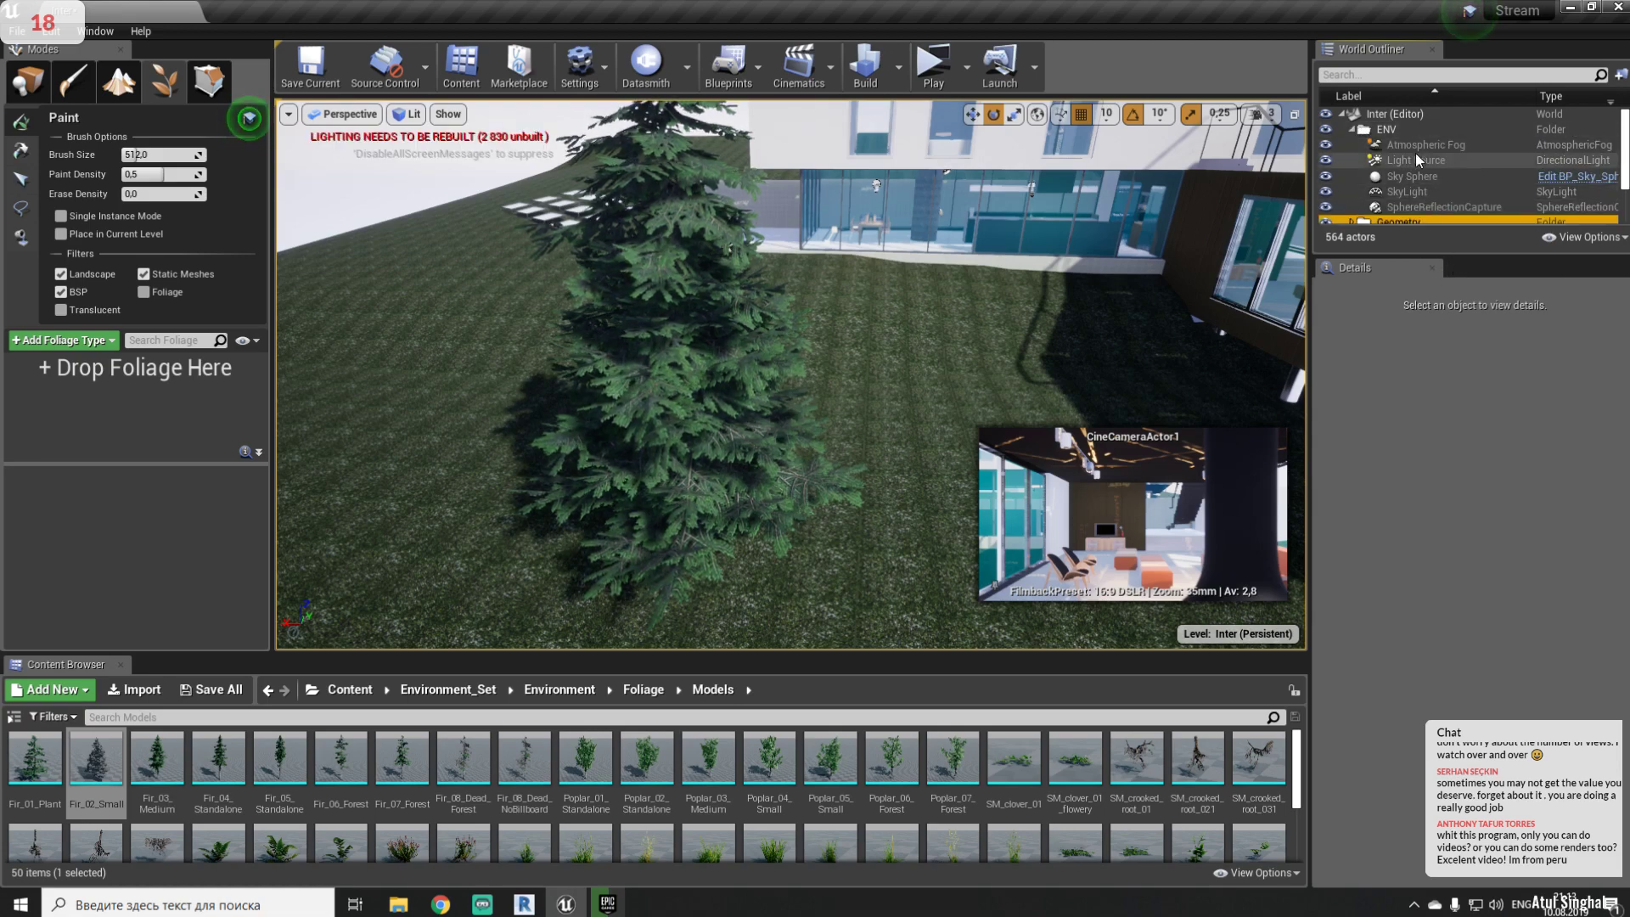
left_click(1352, 129)
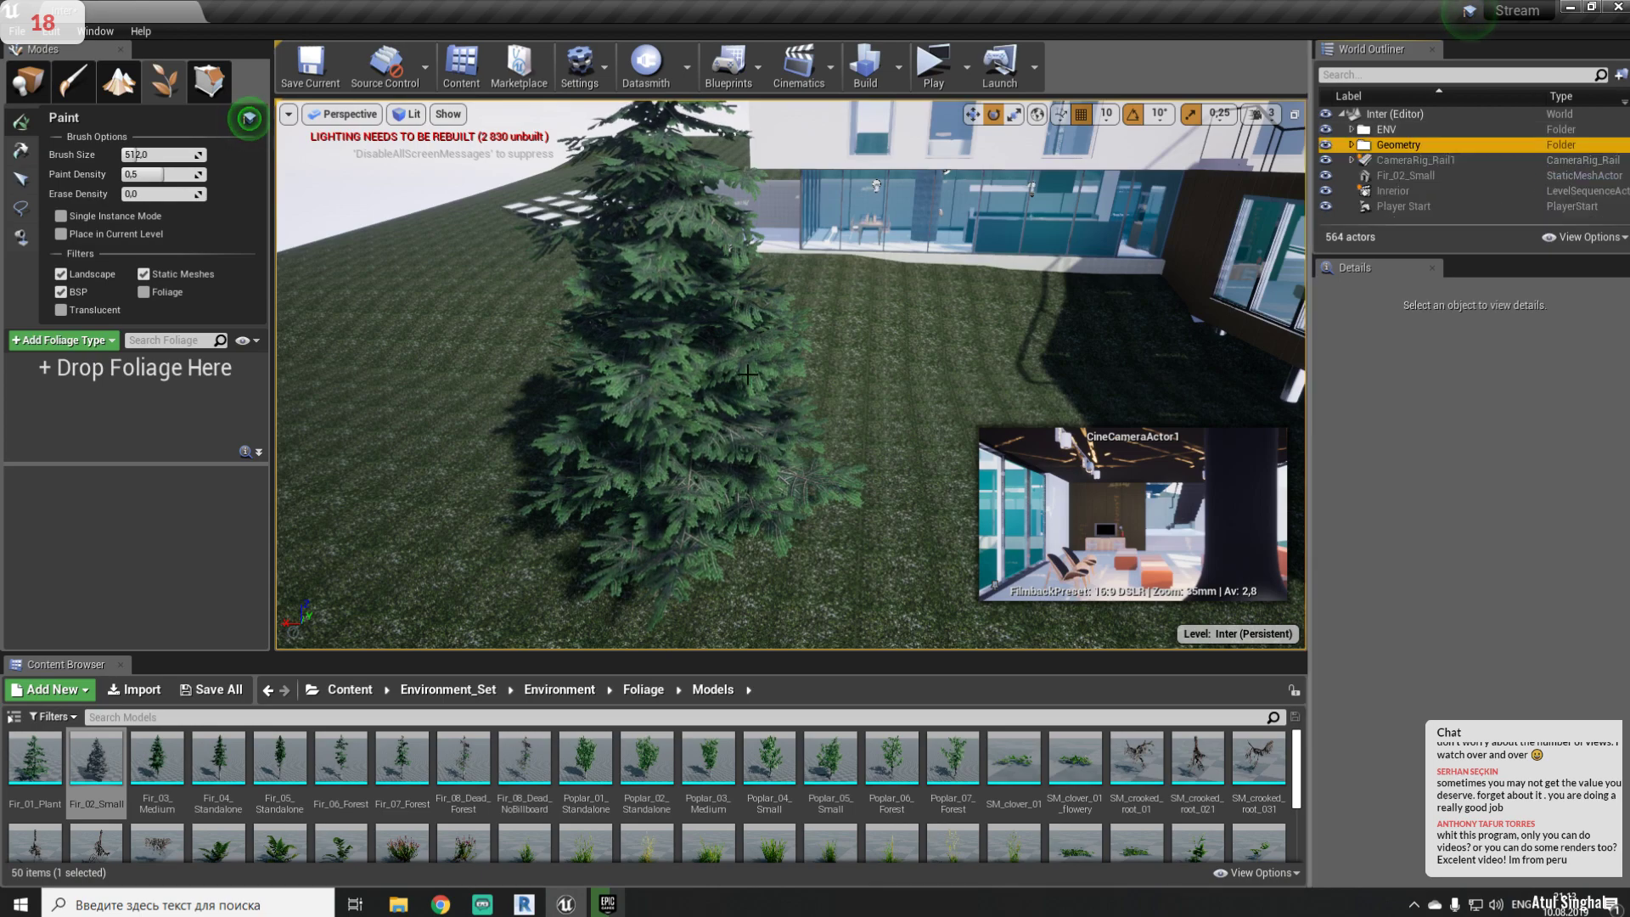
- Add Fir_02_Small to the foliage palette as a paintable foliage type
right_click_drag(747, 374, 750, 375)
right_click_drag(602, 309, 548, 297)
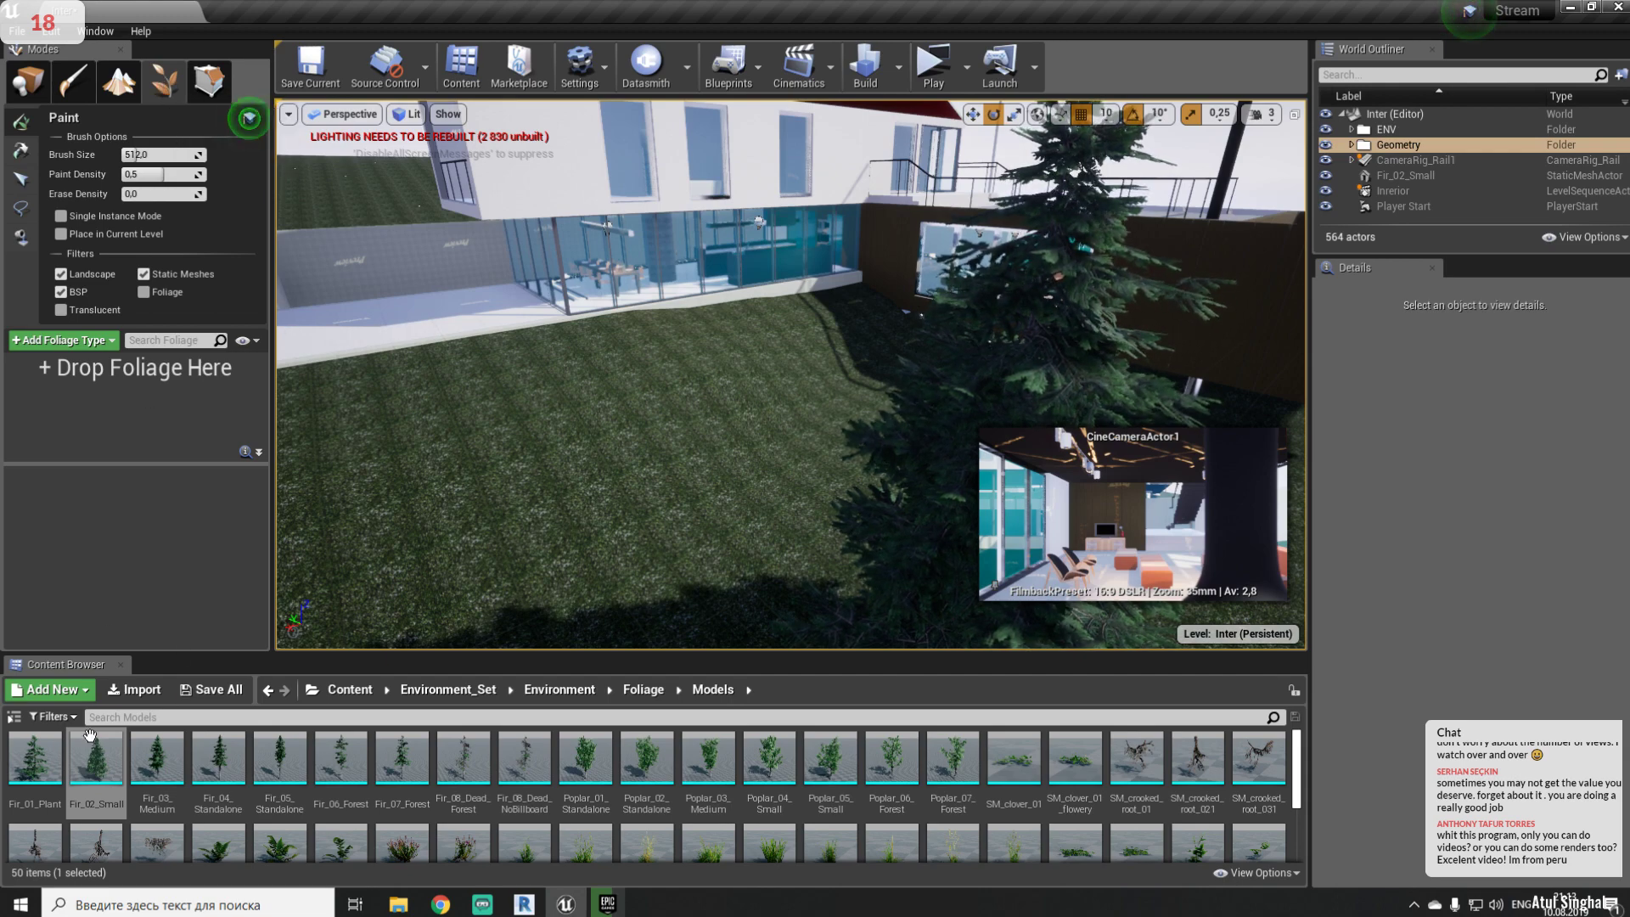
left_click_drag(85, 757, 130, 428)
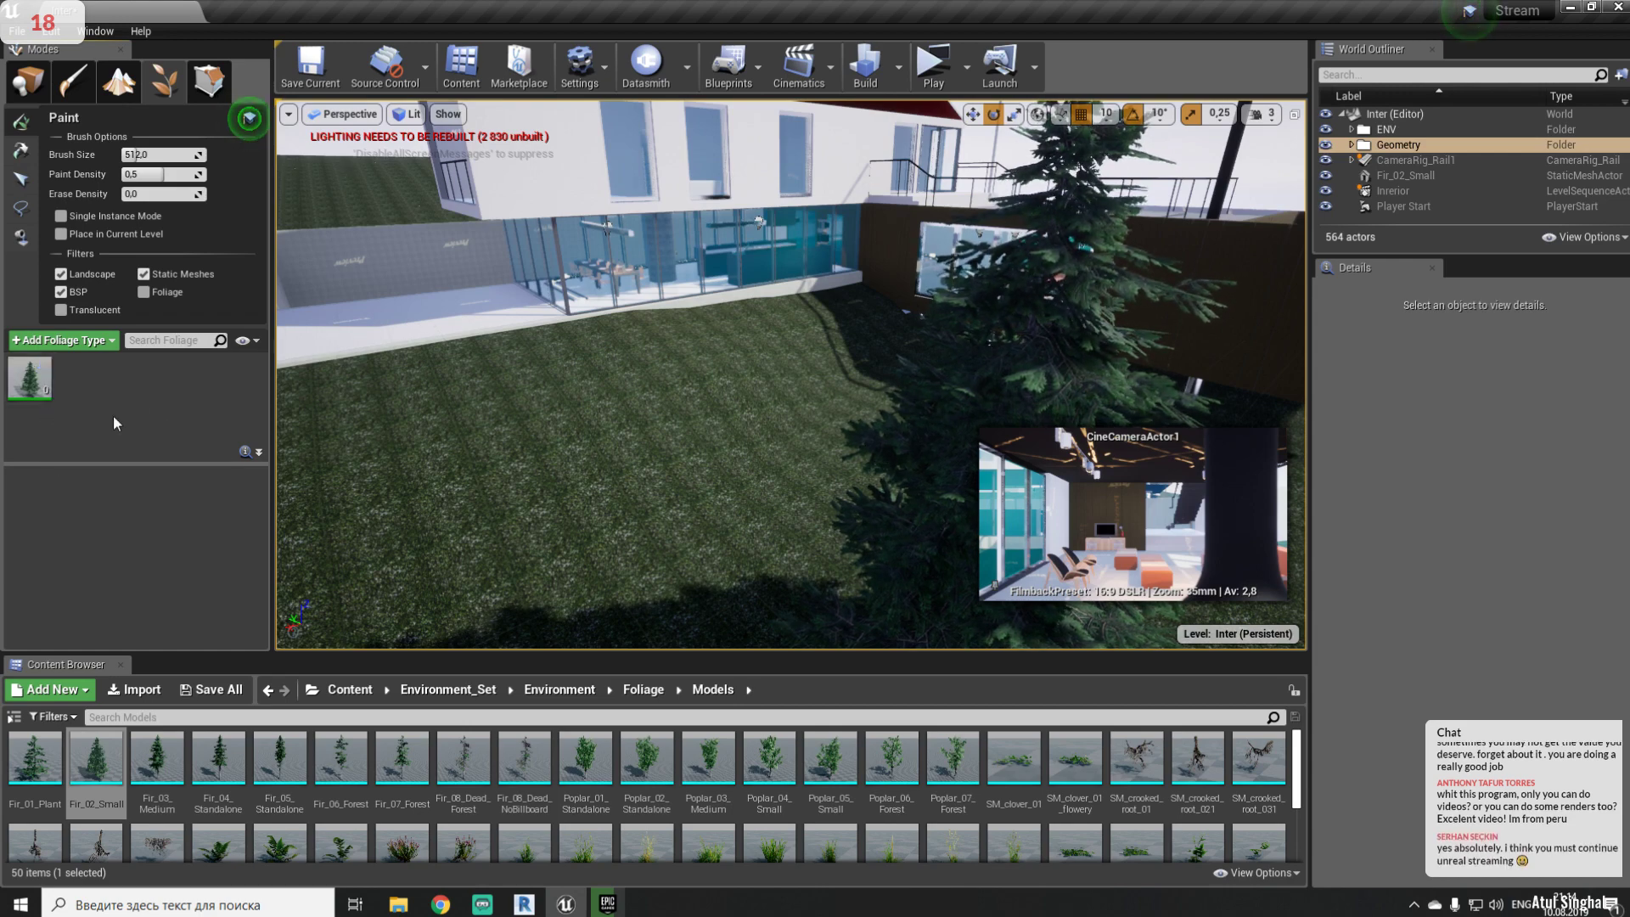
- Try to paint firs across the open ground around the house at a paint density of 0.5, and undo the stroke
mouse_move(659, 455)
right_mouse_down()
mouse_move(704, 450)
mouse_move(632, 424)
right_mouse_up()
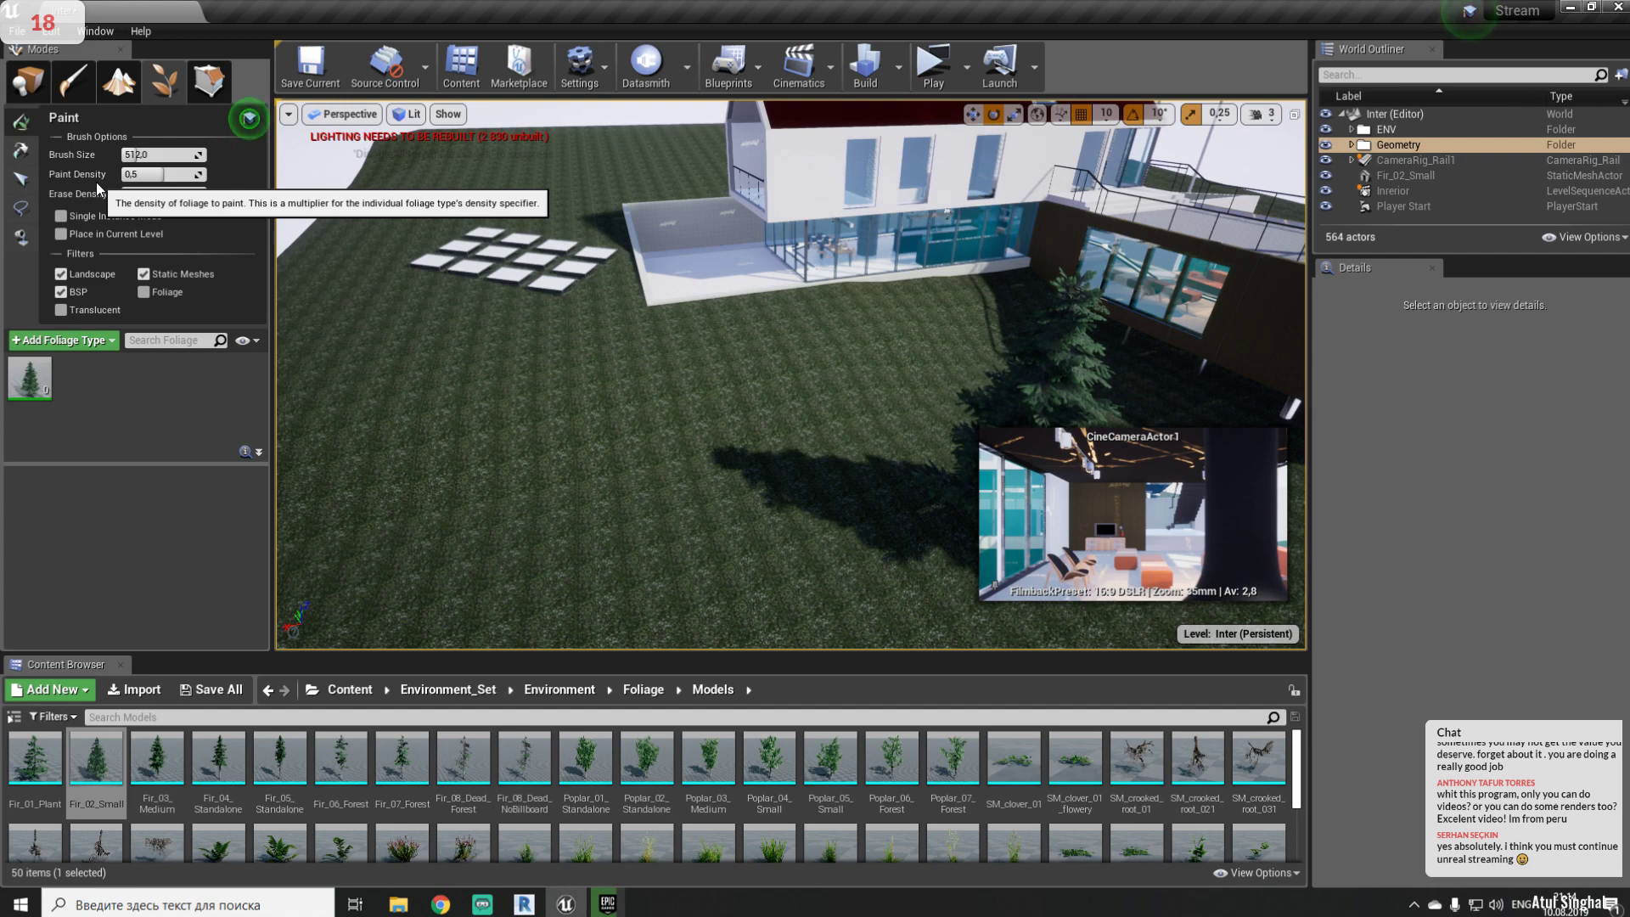
right_click_drag(638, 383, 509, 339)
mouse_move(490, 247)
left_mouse_down()
mouse_move(683, 429)
mouse_move(865, 535)
mouse_move(450, 475)
mouse_move(367, 570)
left_mouse_up()
right_click_drag(366, 571, 568, 564)
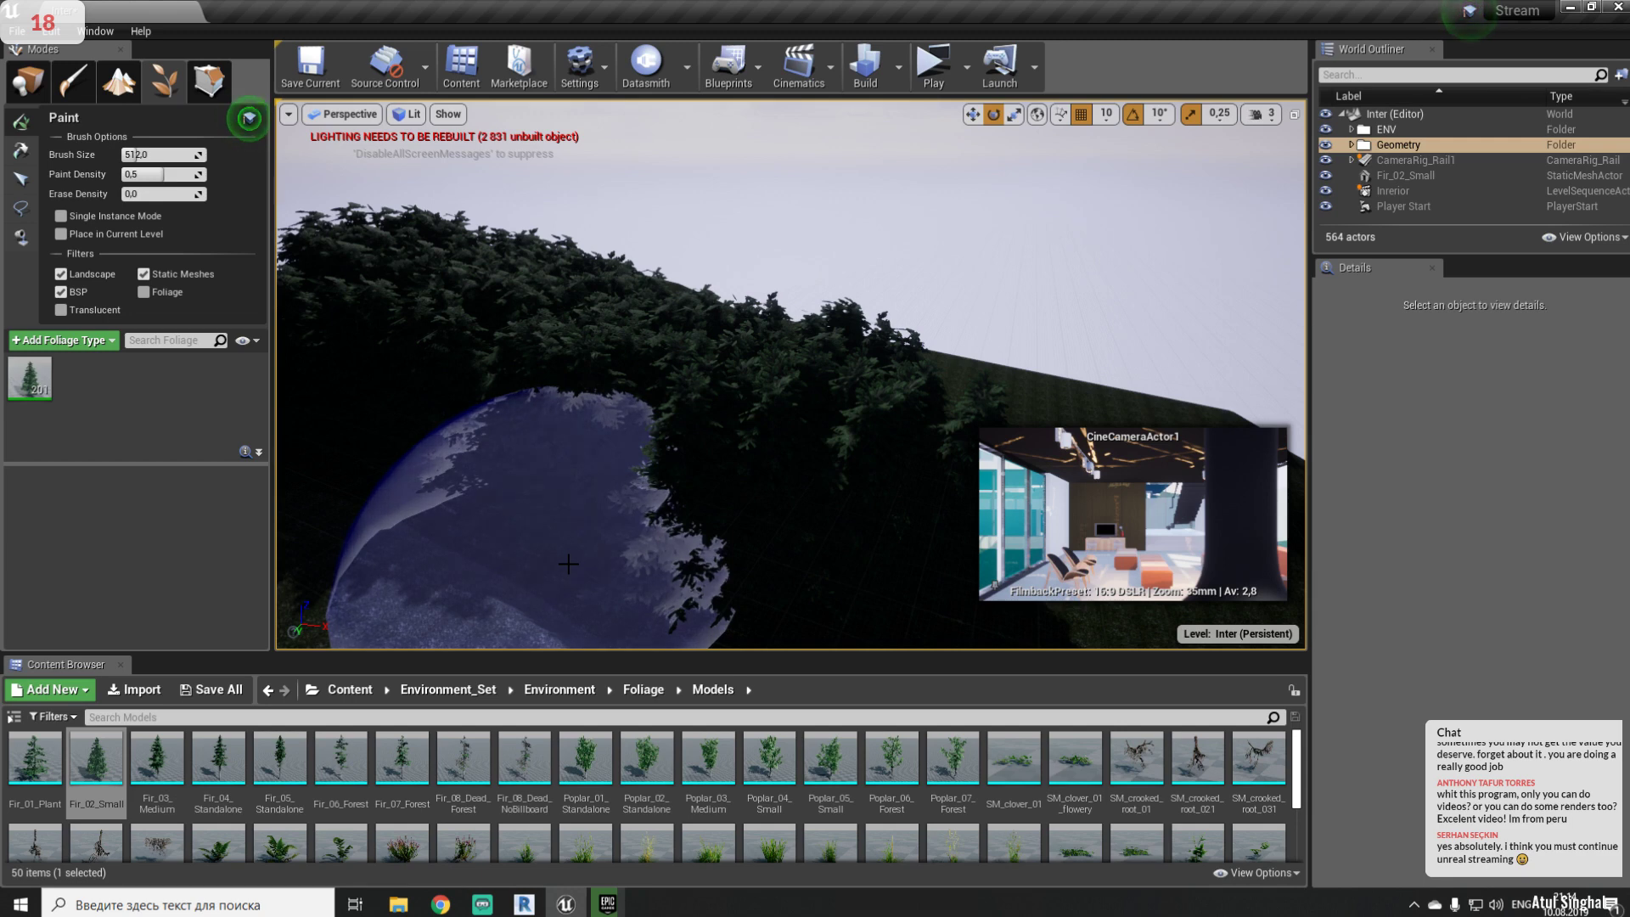
key("ctrl+z")
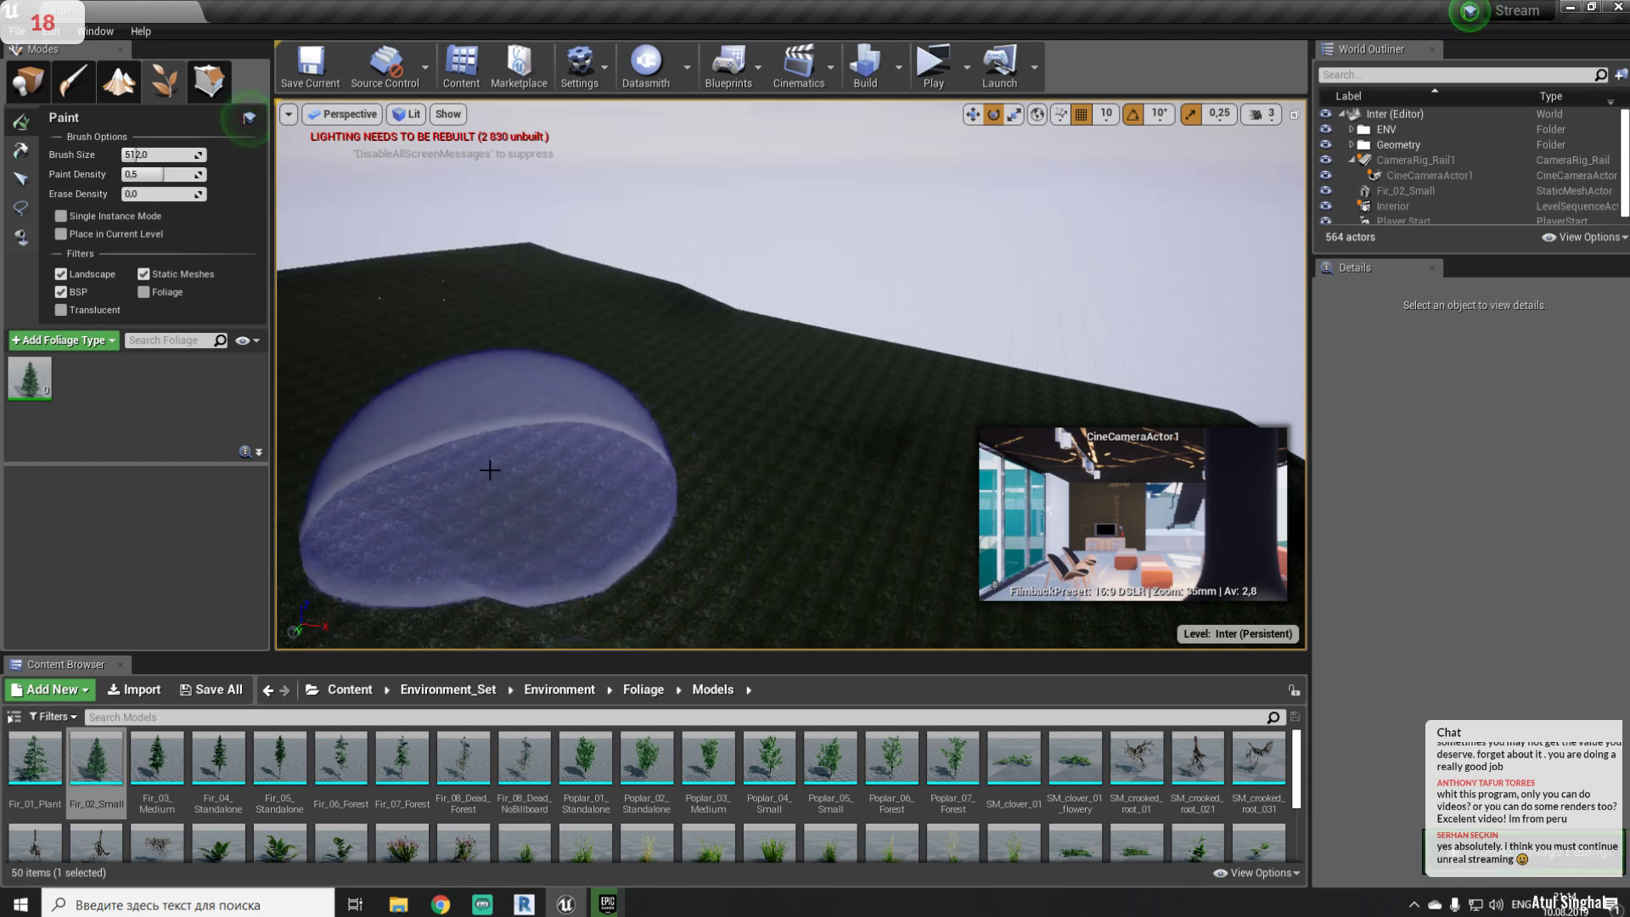
- Set the paint density to 0.1 and paint a band of firs across the open ground around the house
left_click(146, 174)
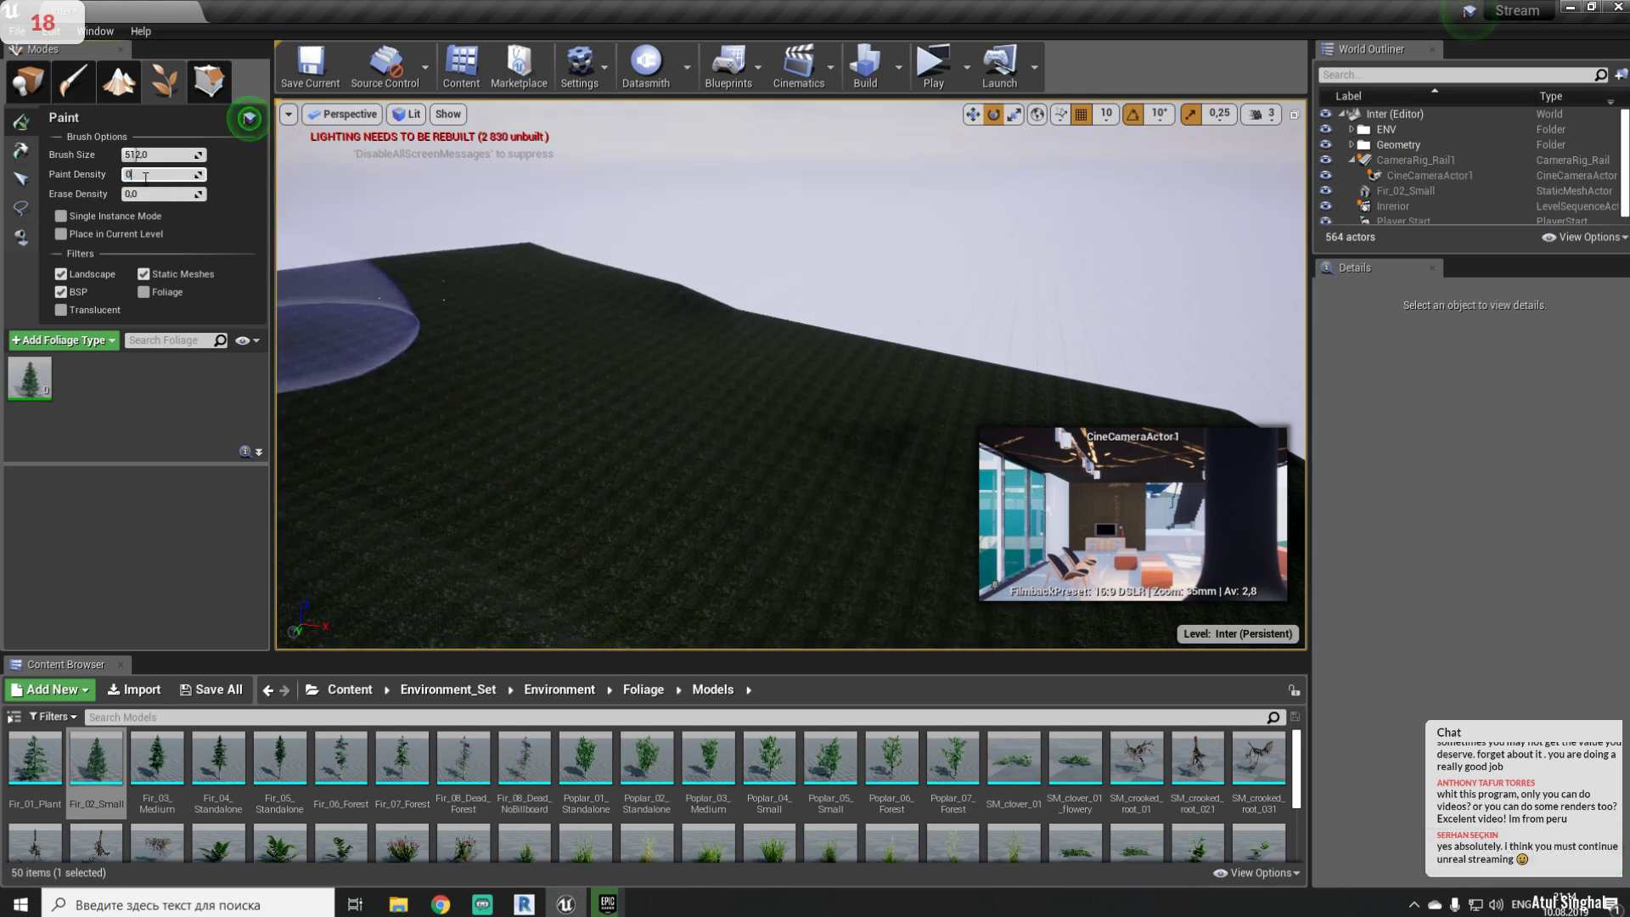
mouse_move(419, 277)
left_mouse_down()
mouse_move(399, 242)
mouse_move(600, 491)
mouse_move(570, 518)
left_mouse_up()
mouse_move(570, 519)
right_mouse_down()
mouse_move(526, 501)
mouse_move(612, 475)
mouse_move(560, 472)
right_mouse_up()
mouse_move(509, 407)
left_mouse_down()
mouse_move(600, 466)
mouse_move(356, 476)
left_mouse_up()
right_click_drag(356, 475, 280, 467)
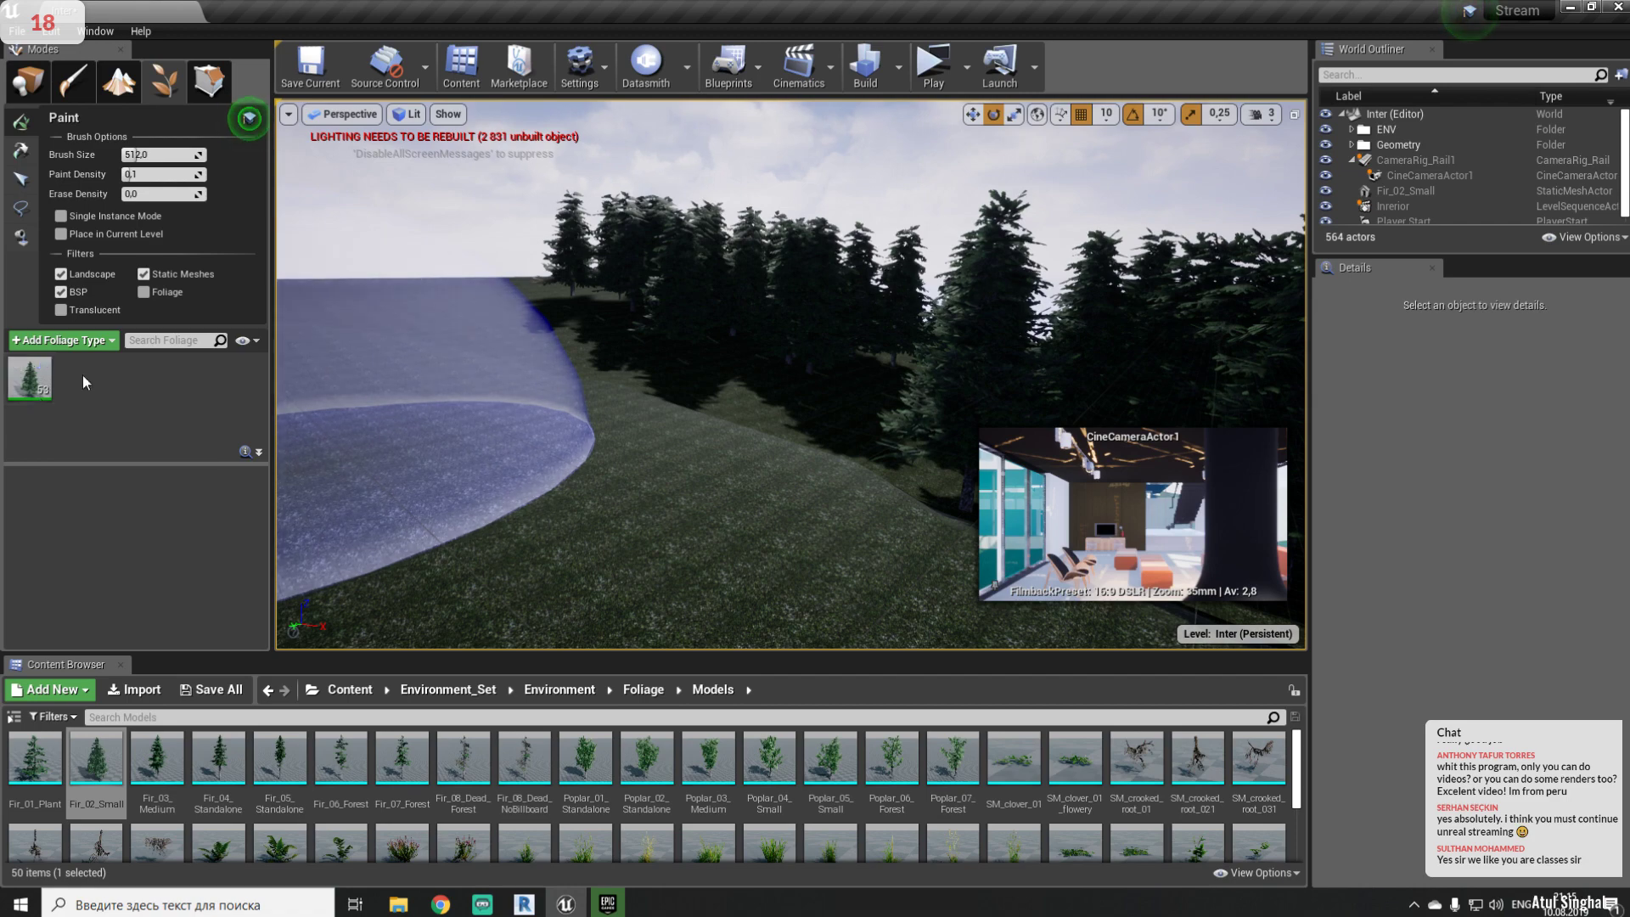
- Look through the Environment_Set folders and the foliage Models folder for grass and ground plants to paint near the house
mouse_move(802, 364)
right_mouse_down()
mouse_move(895, 372)
mouse_move(804, 393)
right_mouse_up()
mouse_move(748, 456)
right_mouse_down()
mouse_move(886, 230)
mouse_move(896, 344)
right_mouse_up()
key("w")
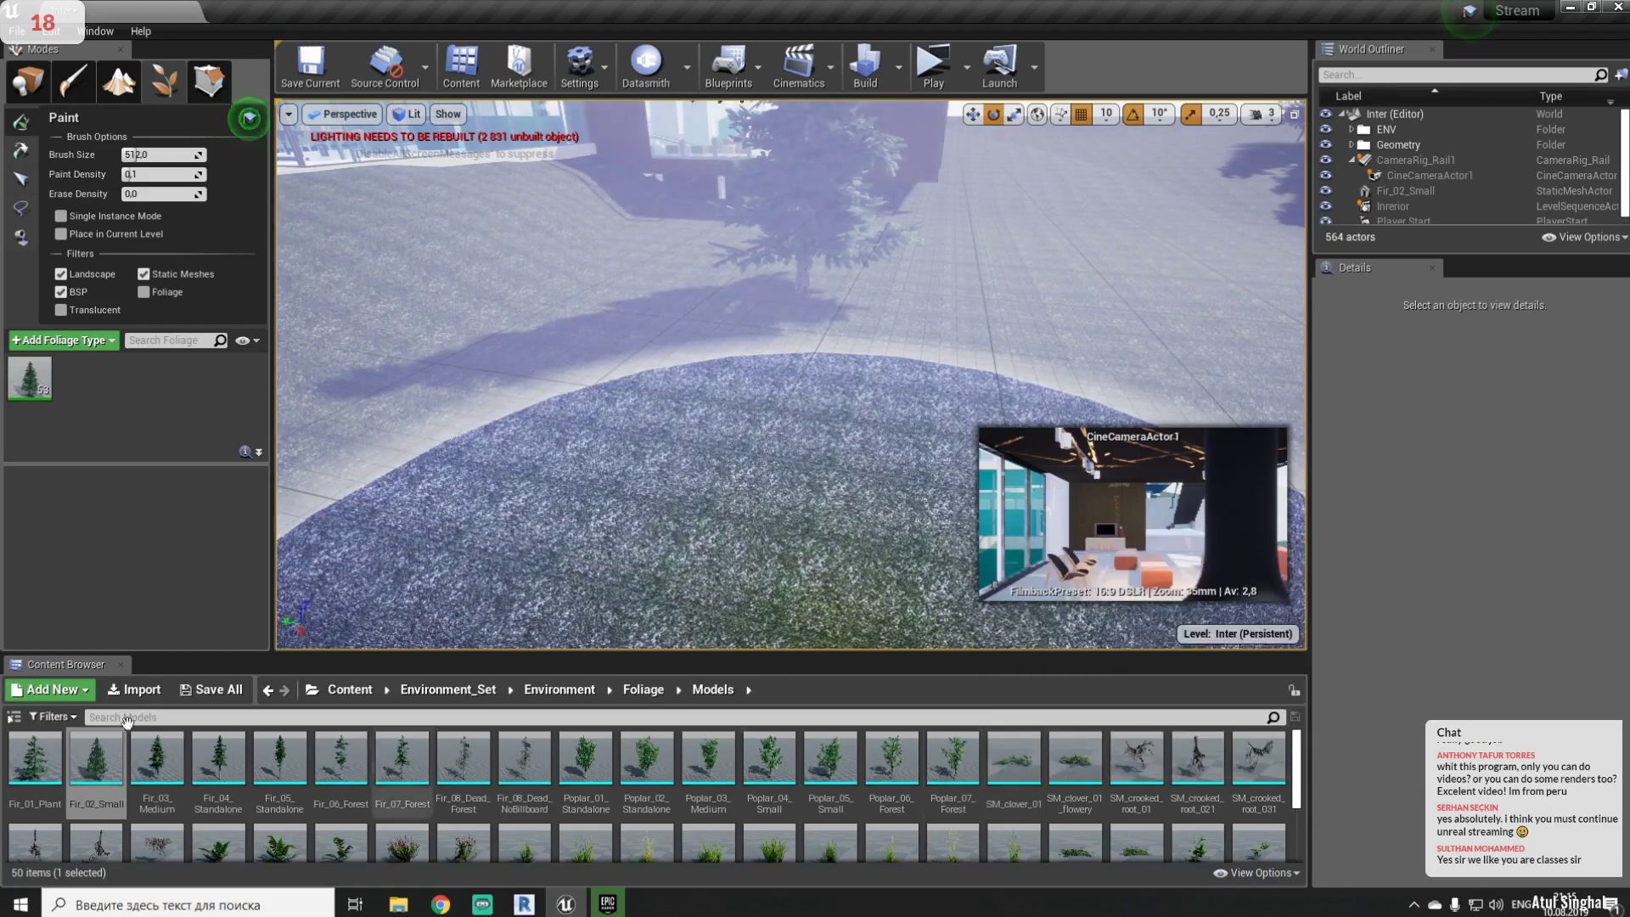
left_click(642, 689)
left_click(560, 690)
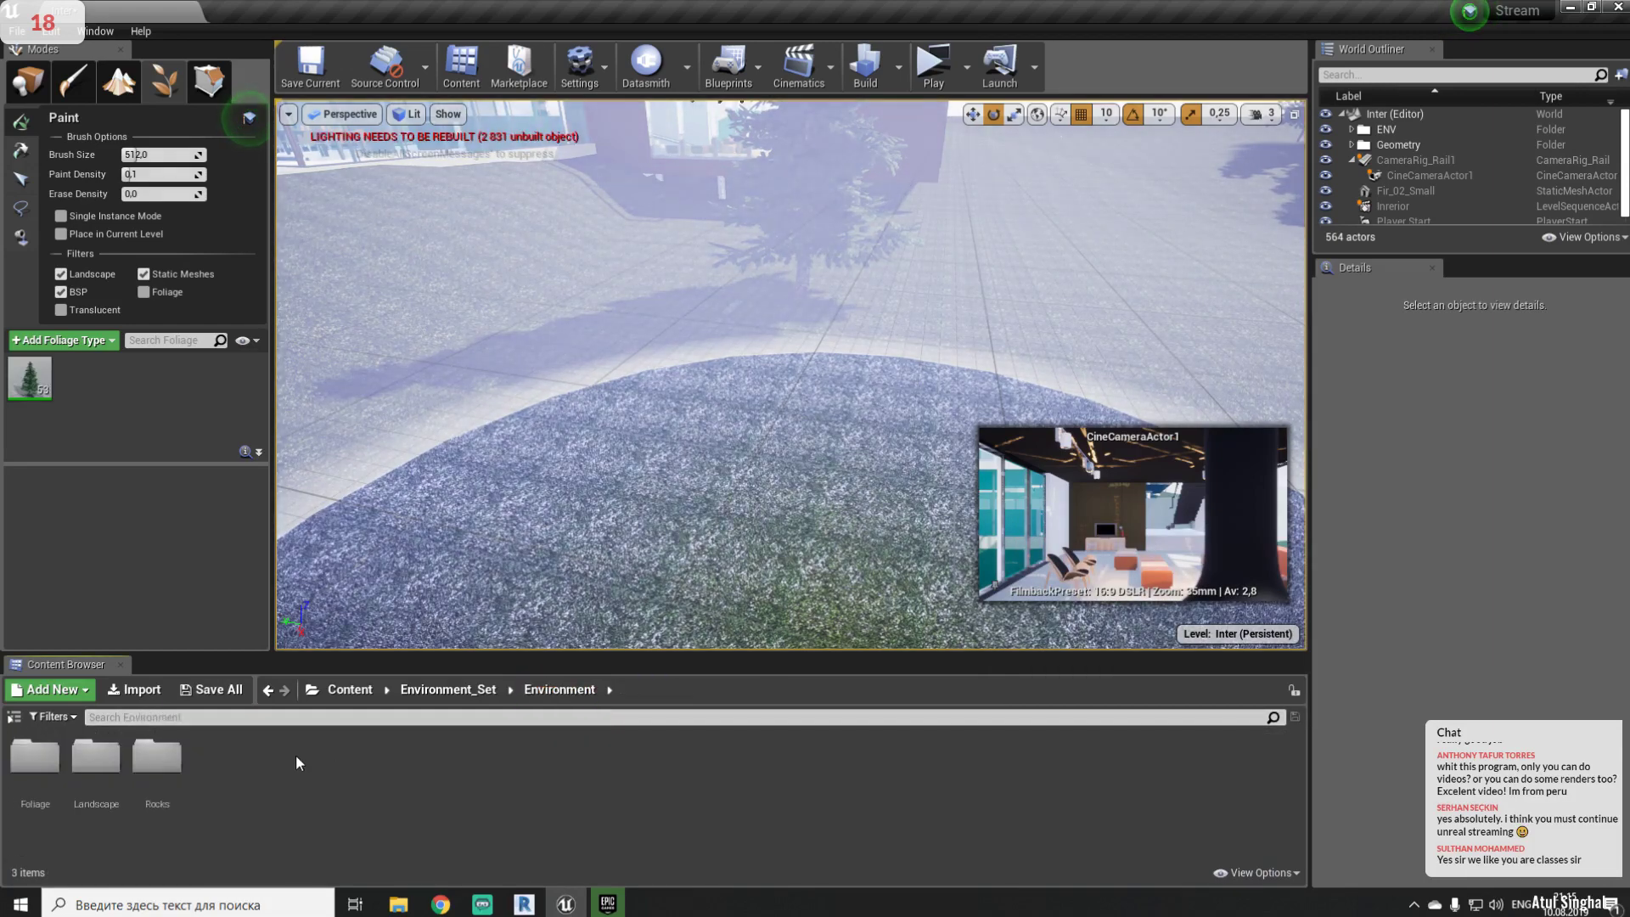
double_click(83, 766)
left_click(93, 766)
left_click(559, 690)
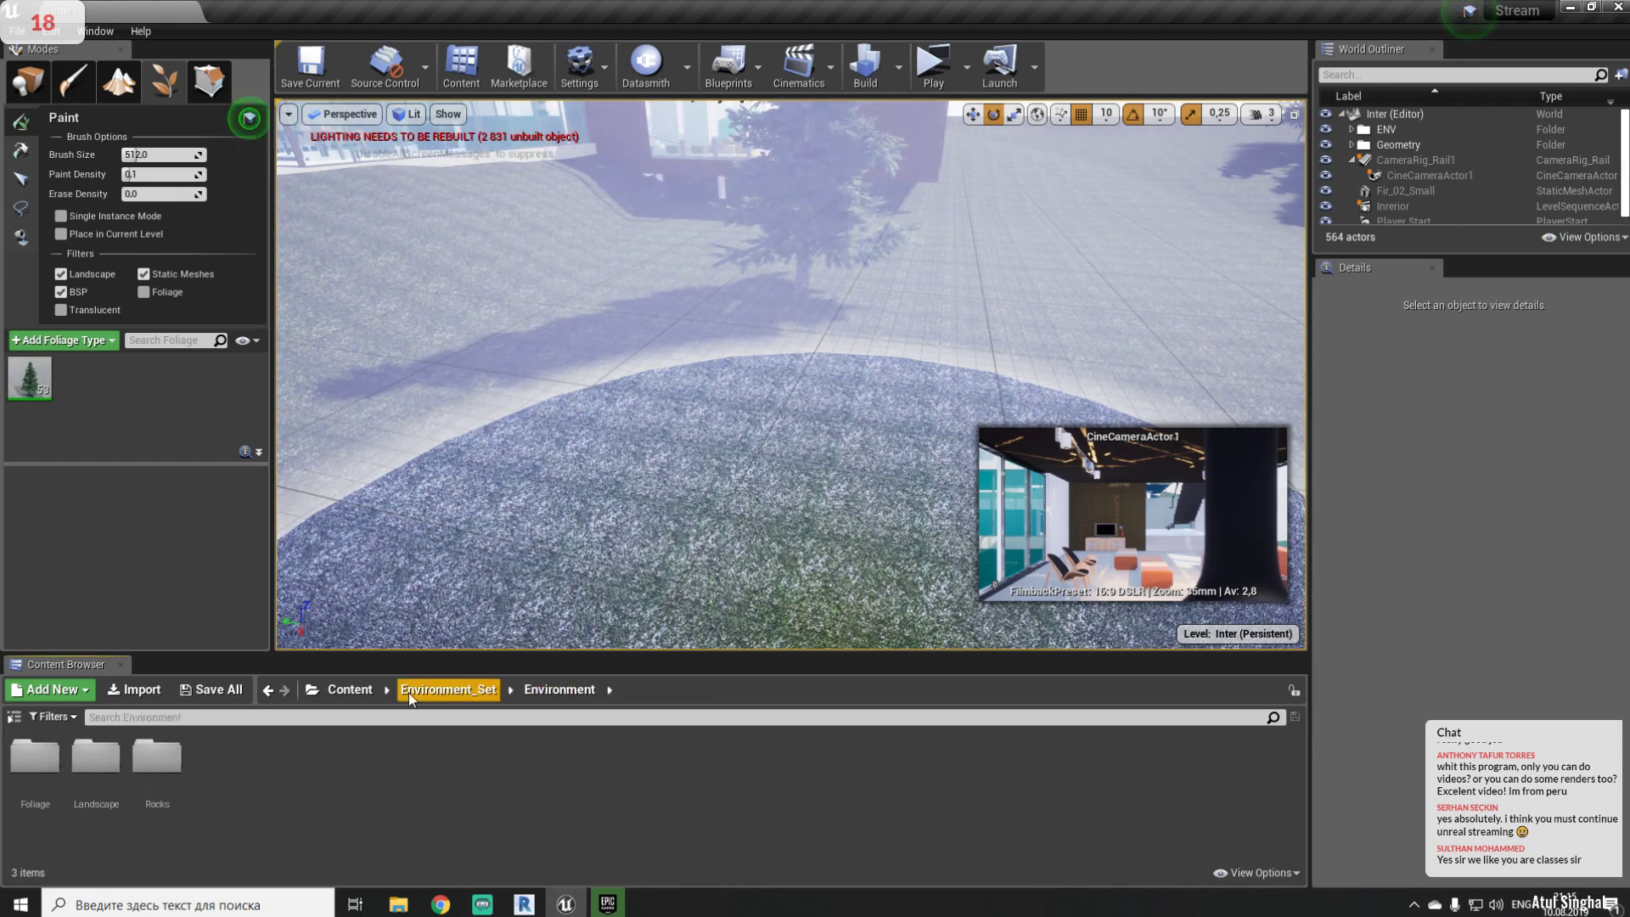
left_click(409, 691)
double_click(35, 756)
double_click(35, 756)
double_click(90, 758)
scroll(667, 841, "down", 5)
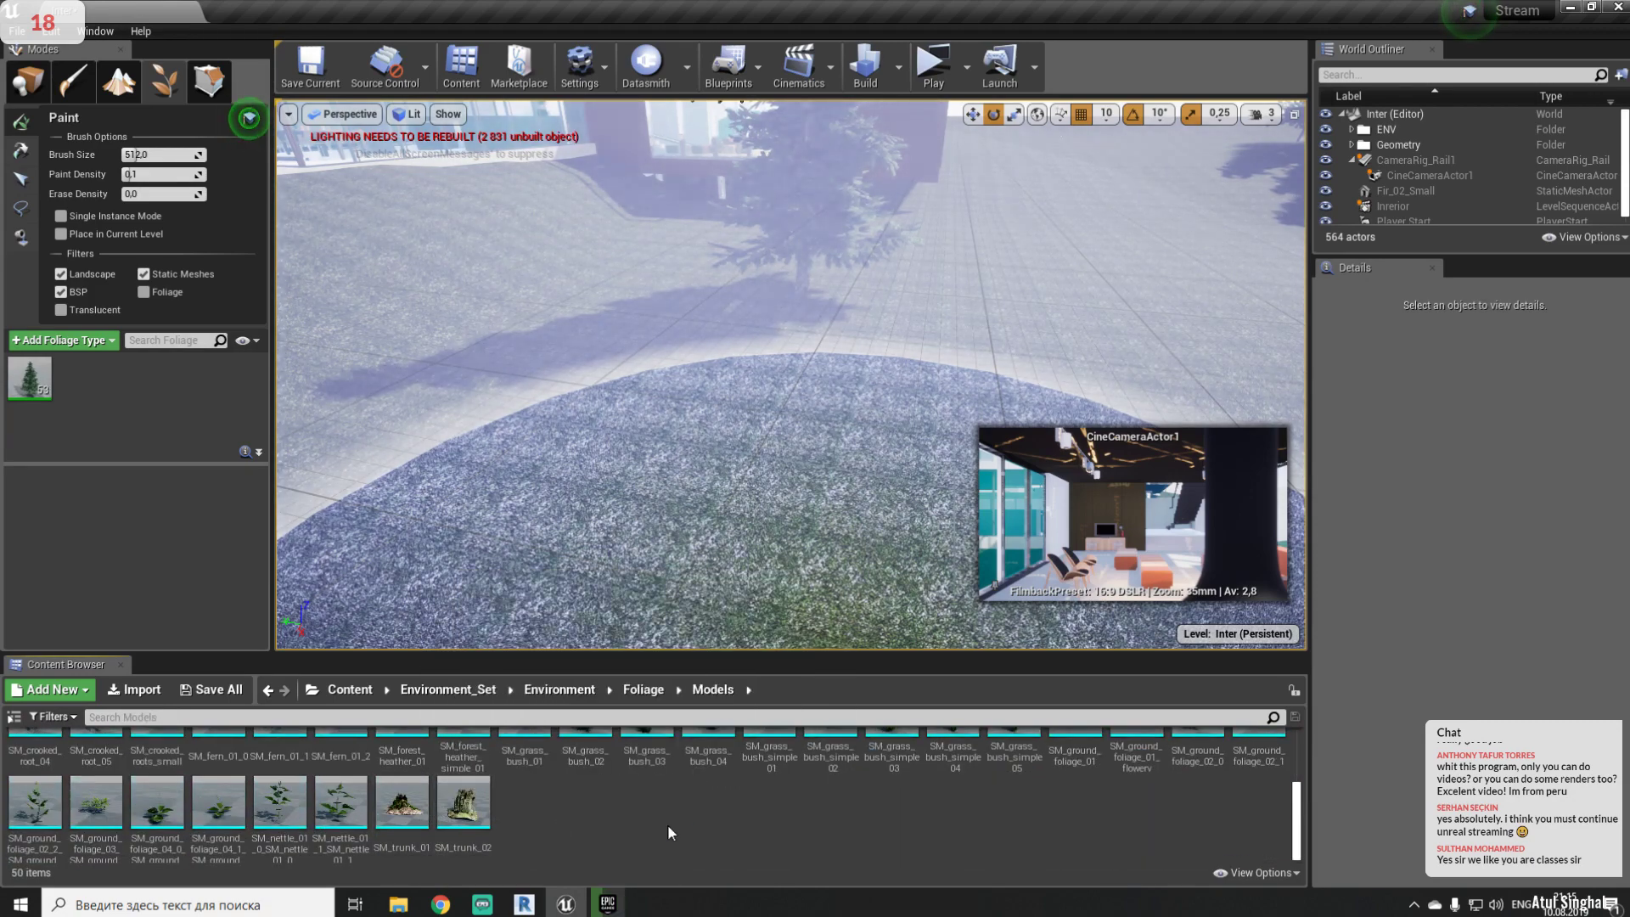
scroll(665, 823, "up", 2)
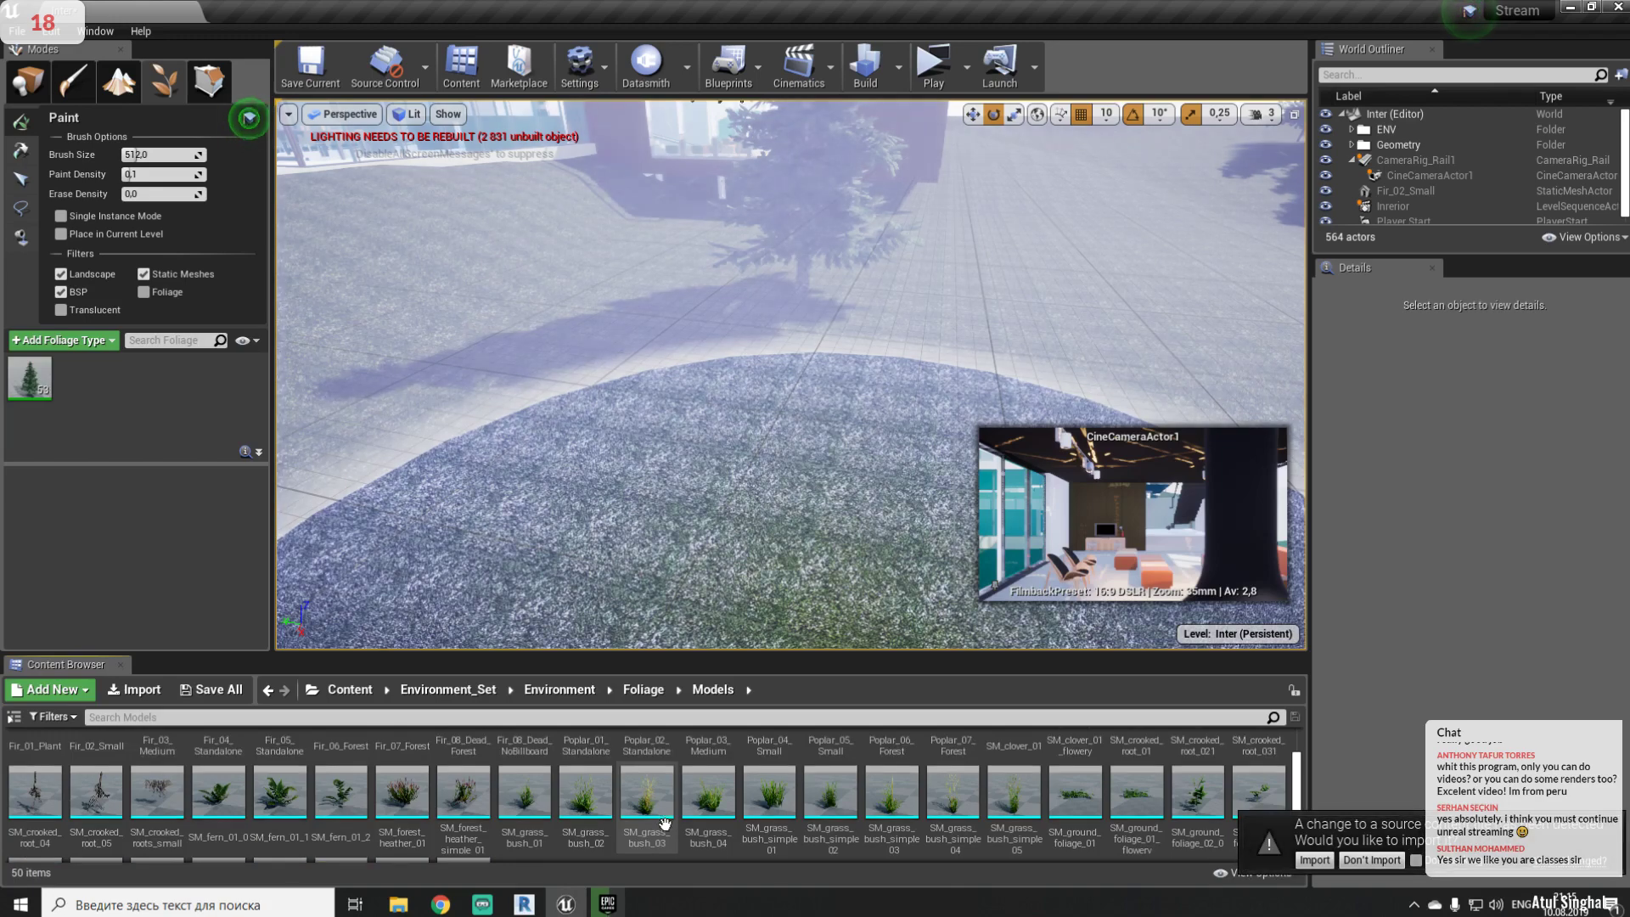
scroll(664, 823, "down", 2)
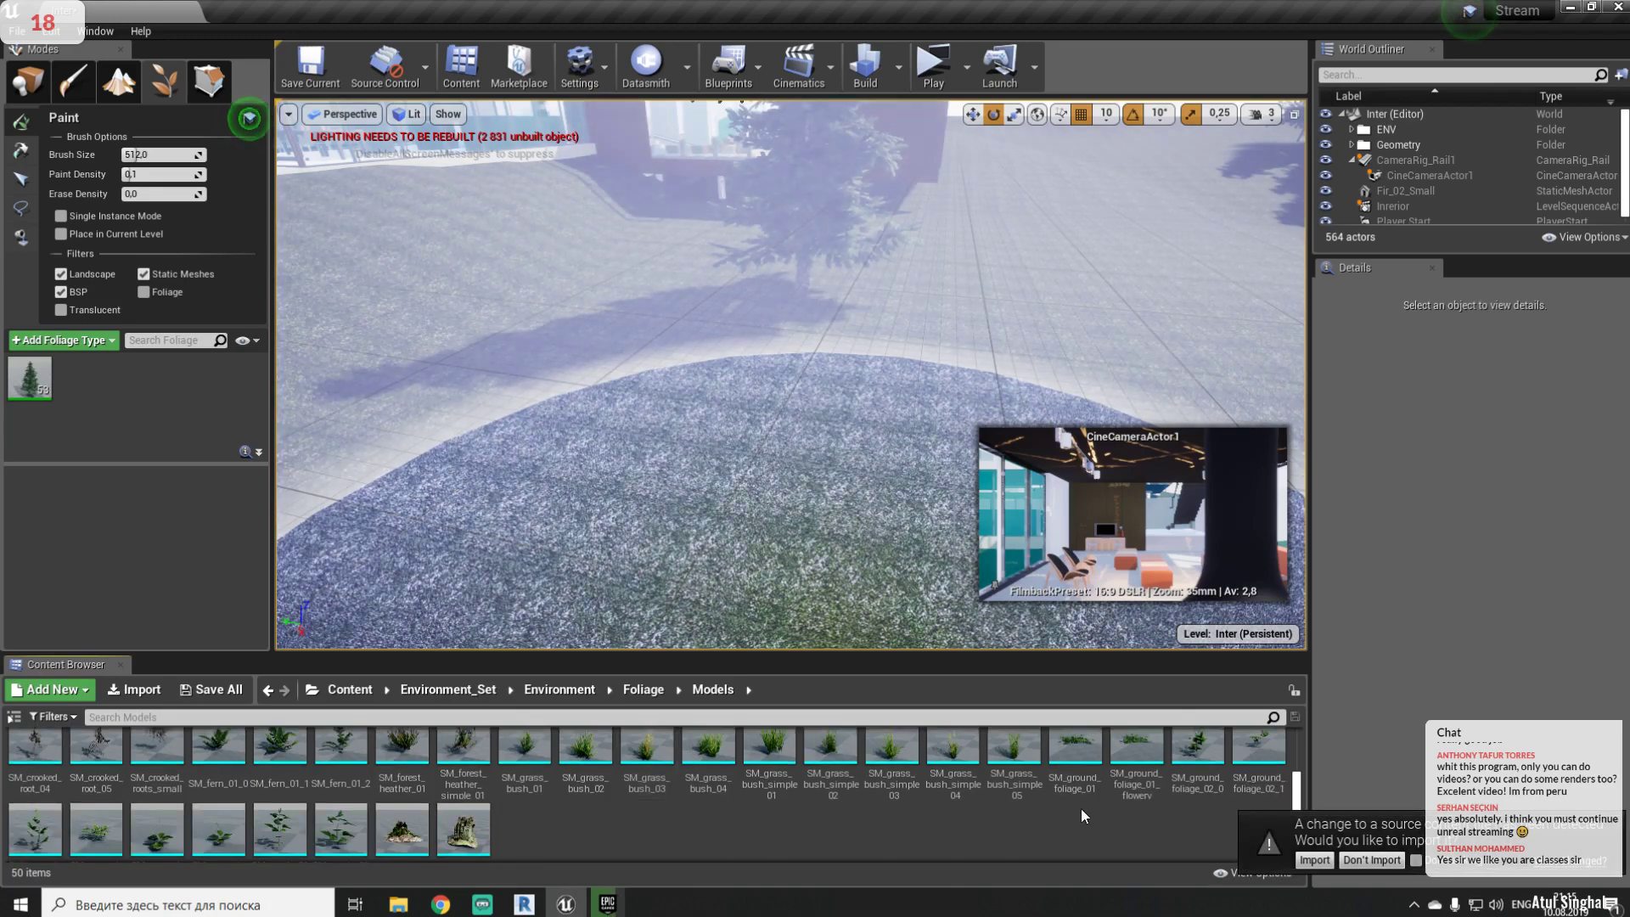
scroll(1081, 808, "up", 1)
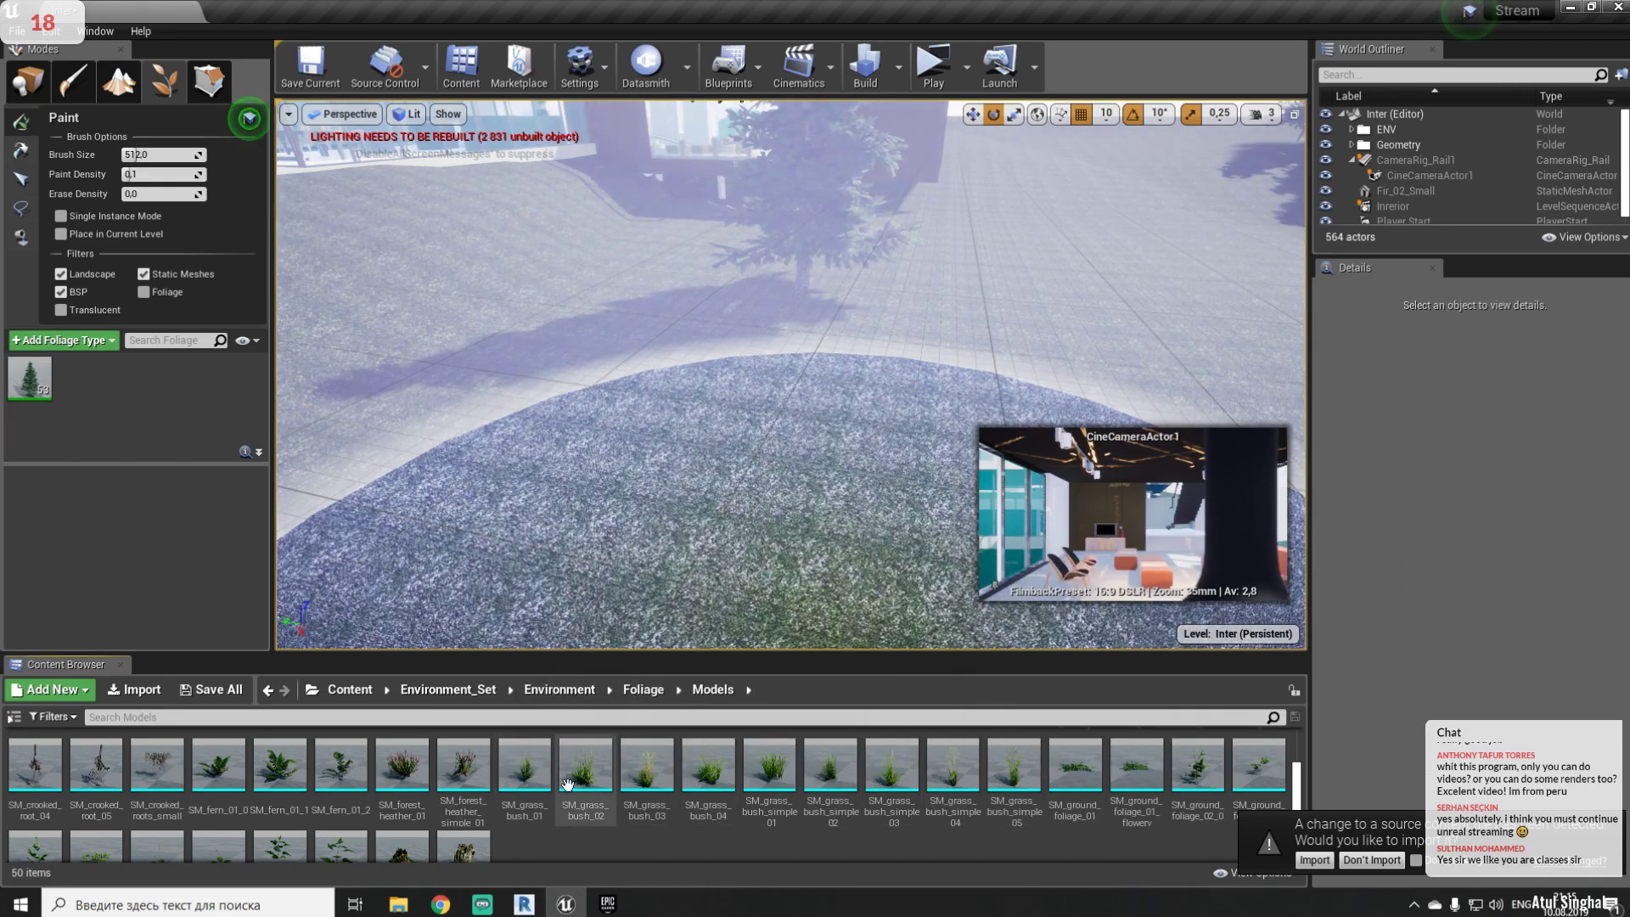
- Deactivate the fir foliage type and add SM_grass_bush_01, SM_grass_bush_02 and SM_grass_bush_03 to the foliage palette
left_click(17, 367)
left_click_drag(530, 771, 360, 563)
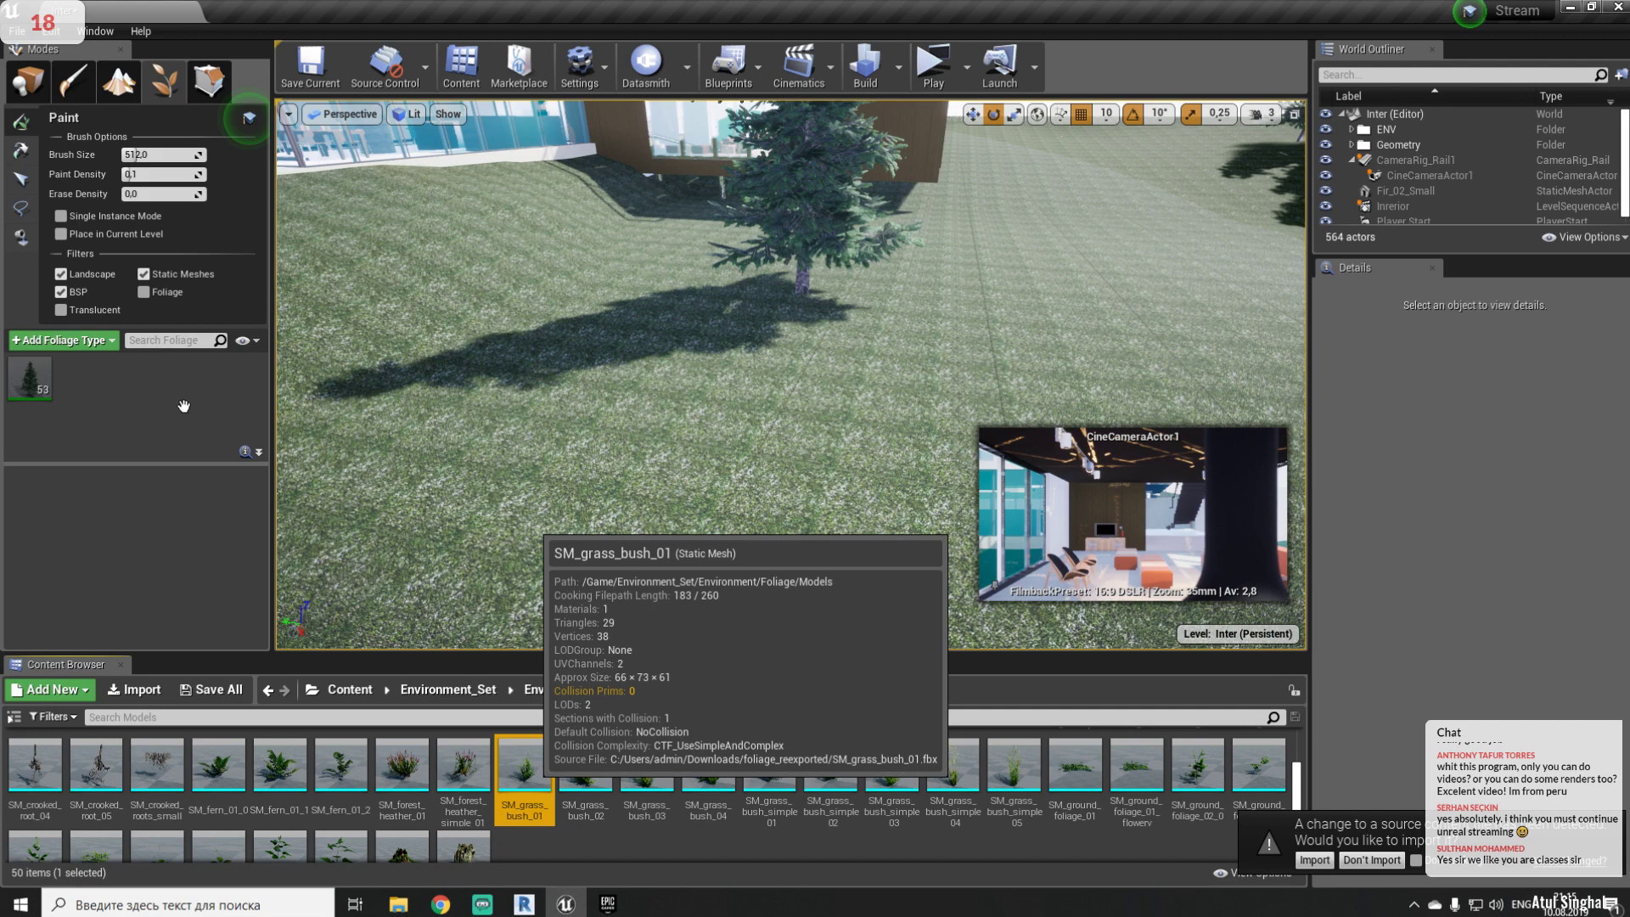
left_click_drag(183, 406, 183, 406)
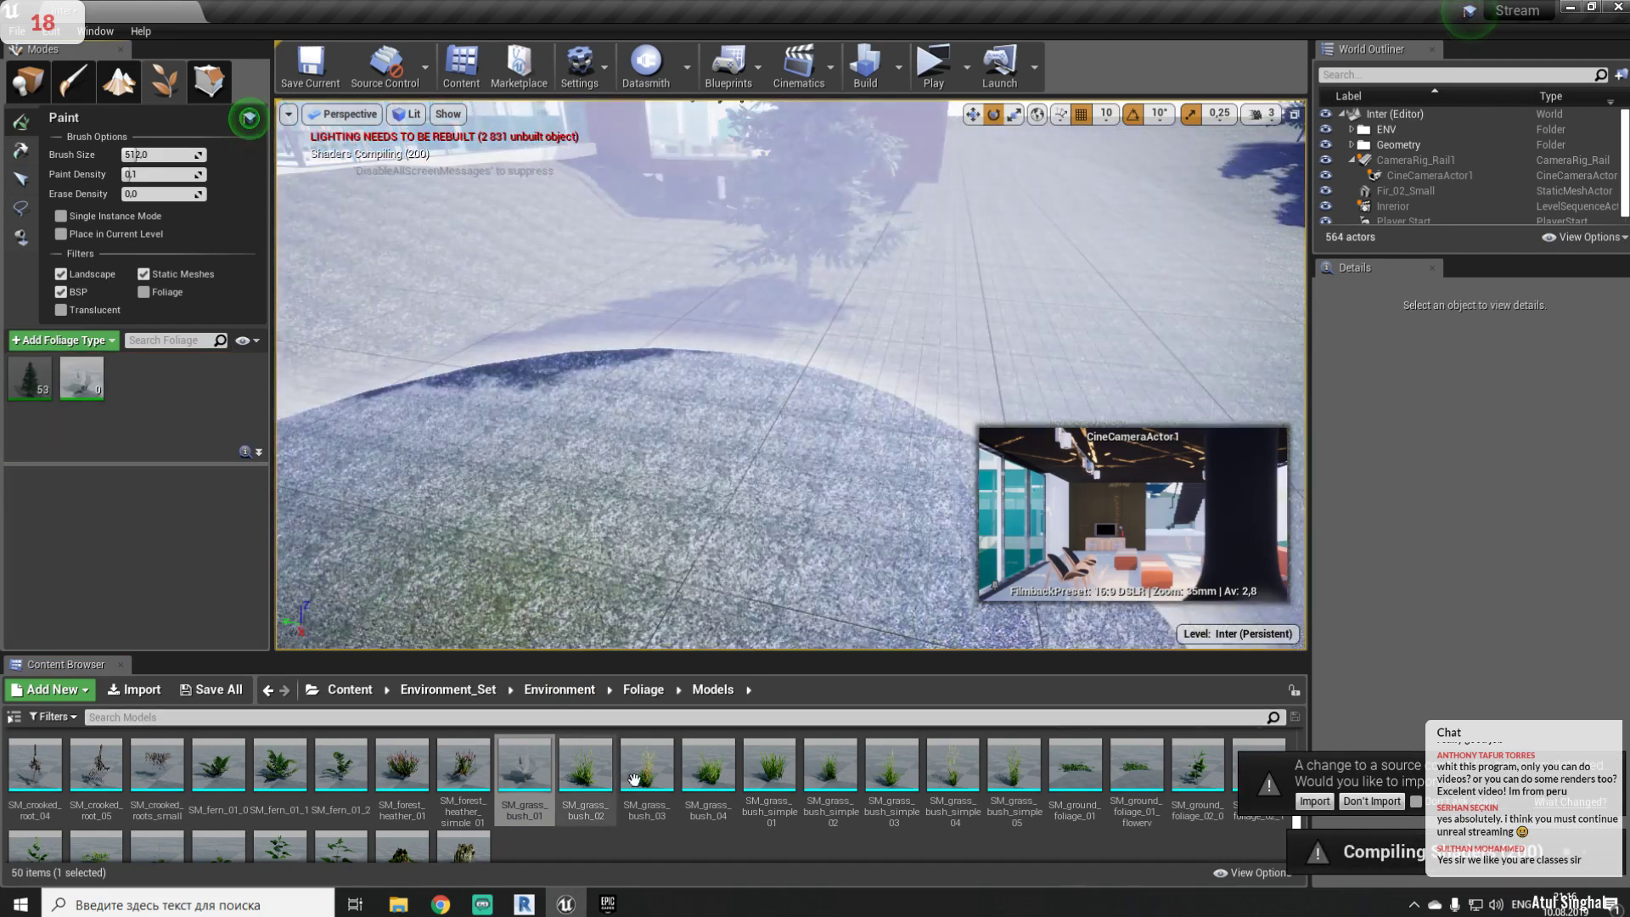
left_click_drag(584, 781, 136, 421)
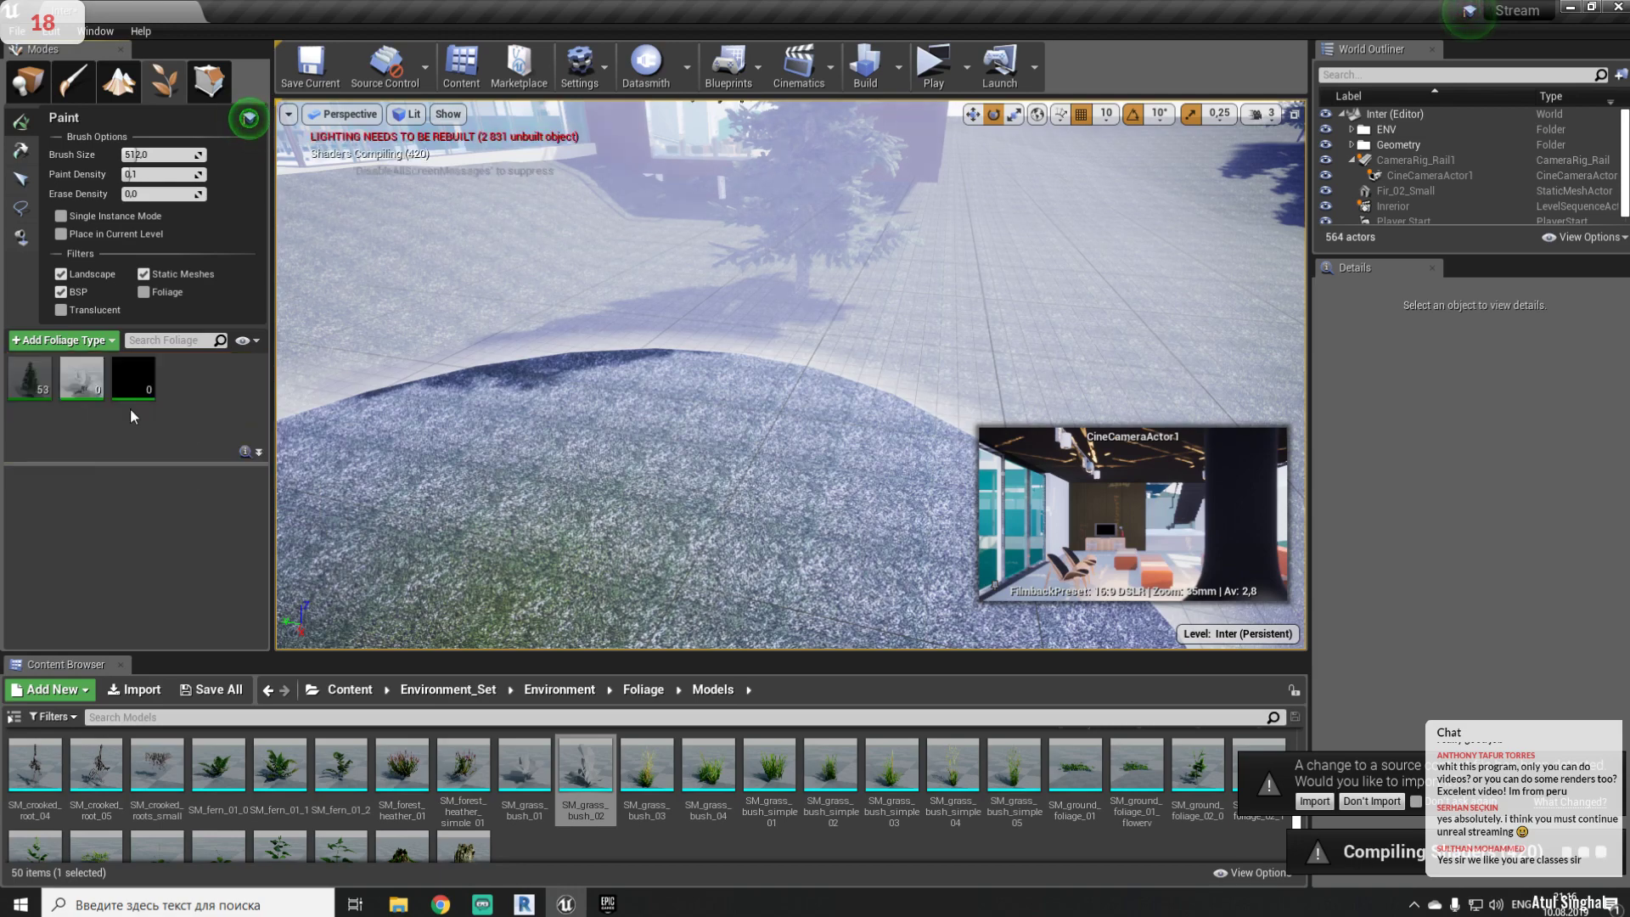
left_click_drag(647, 768, 182, 416)
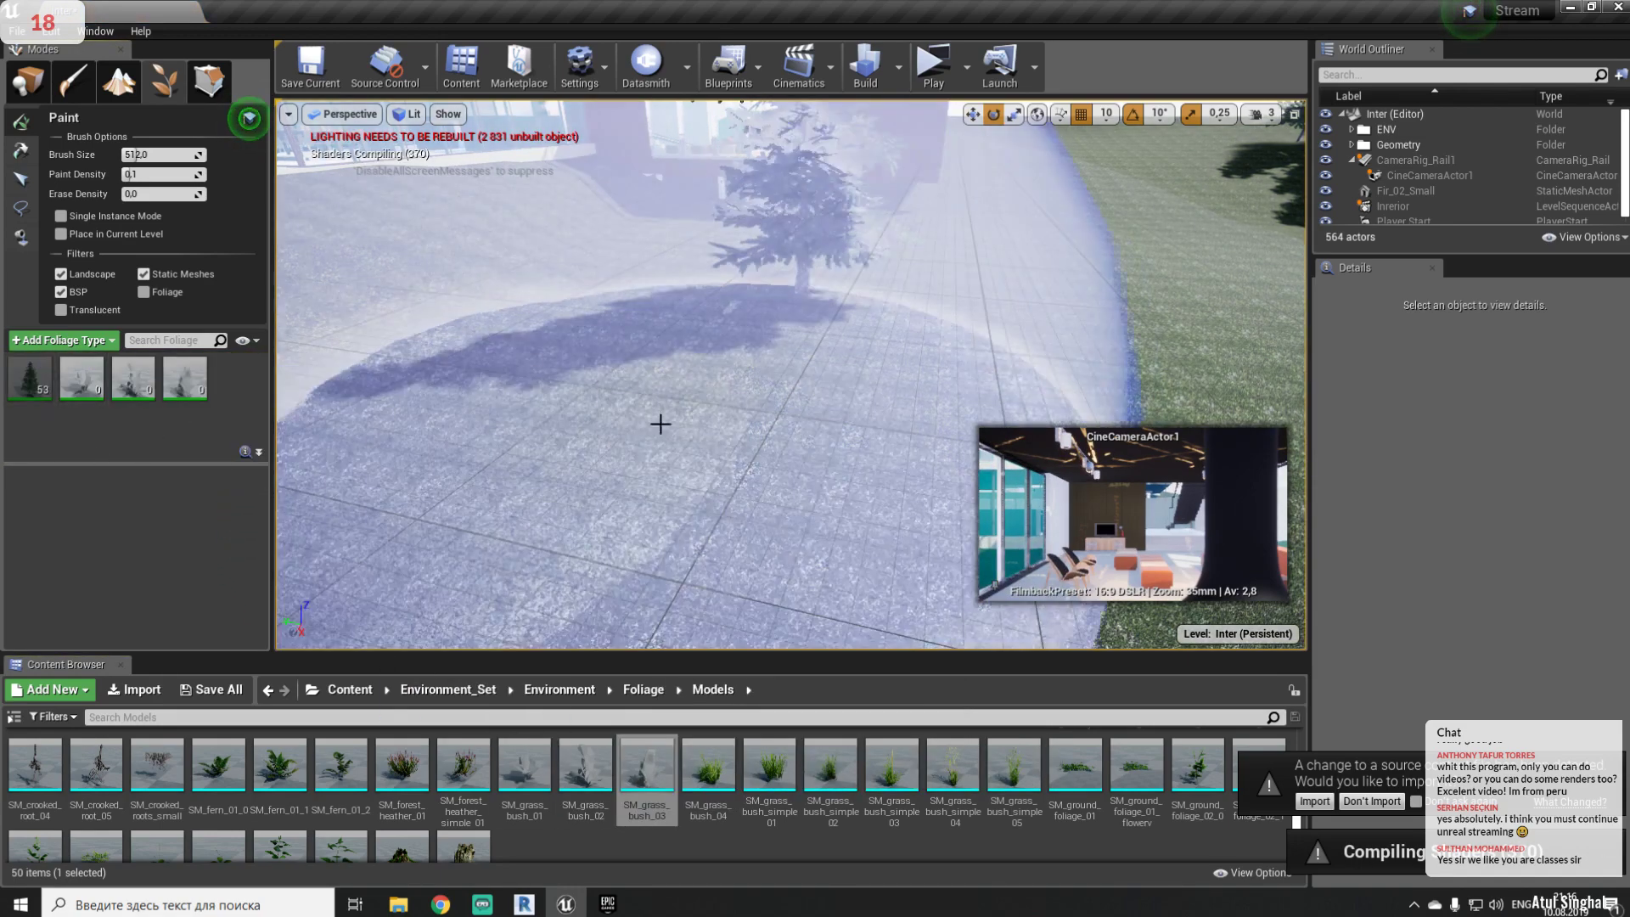
- Widen the viewport and make it taller, with the lawn and house in view
scroll(638, 440, "down", 5)
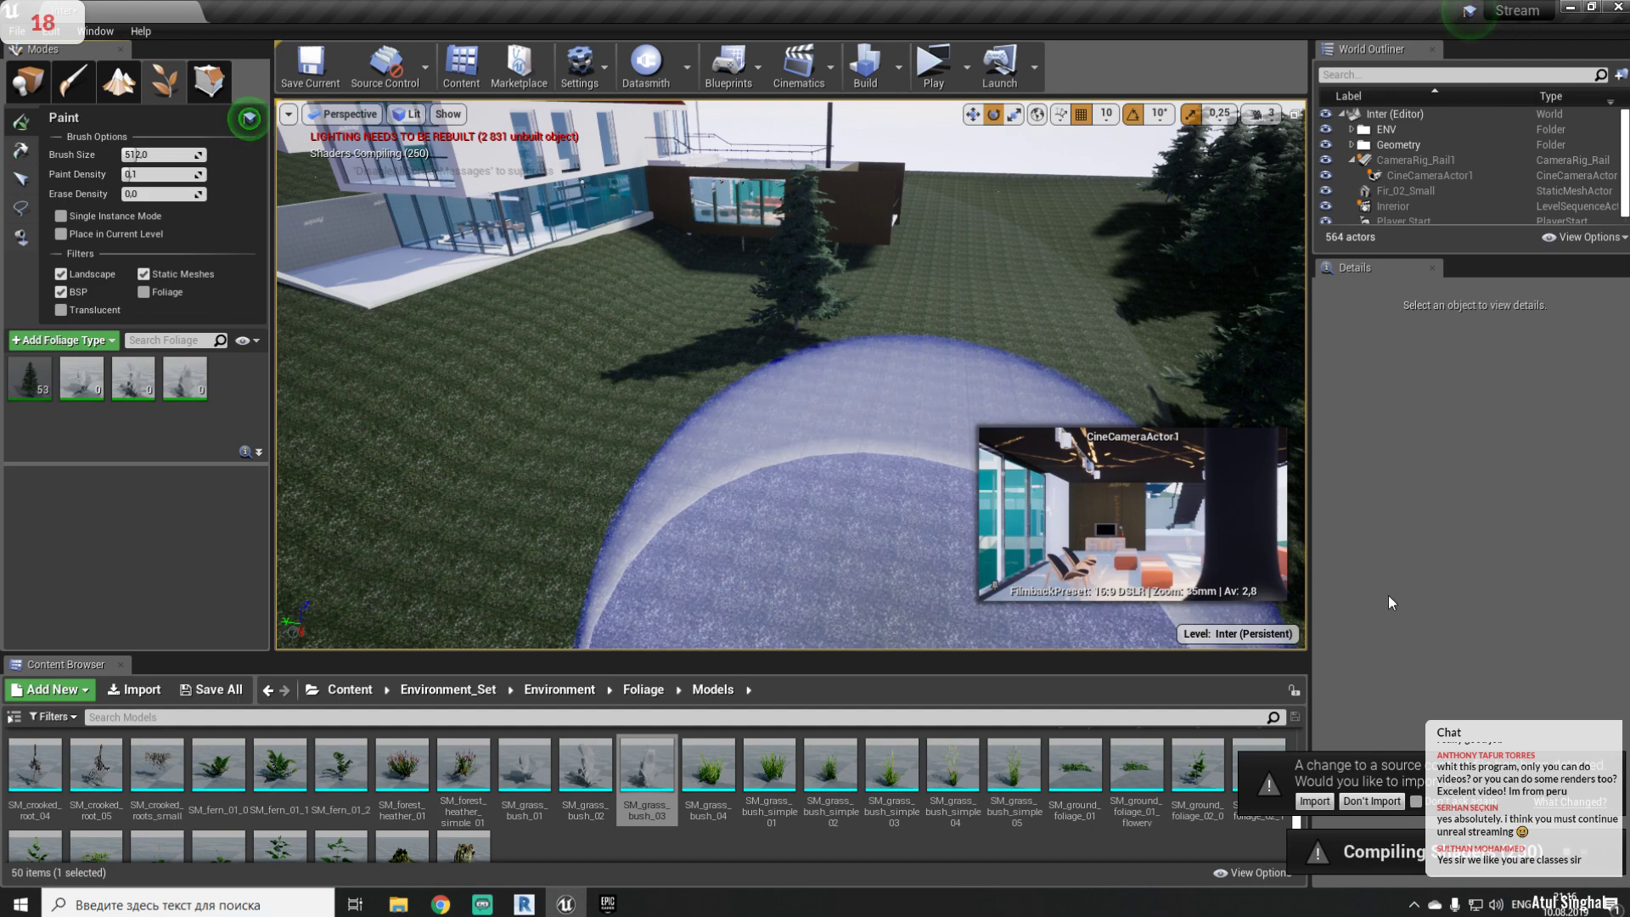
left_click_drag(1311, 605, 1447, 611)
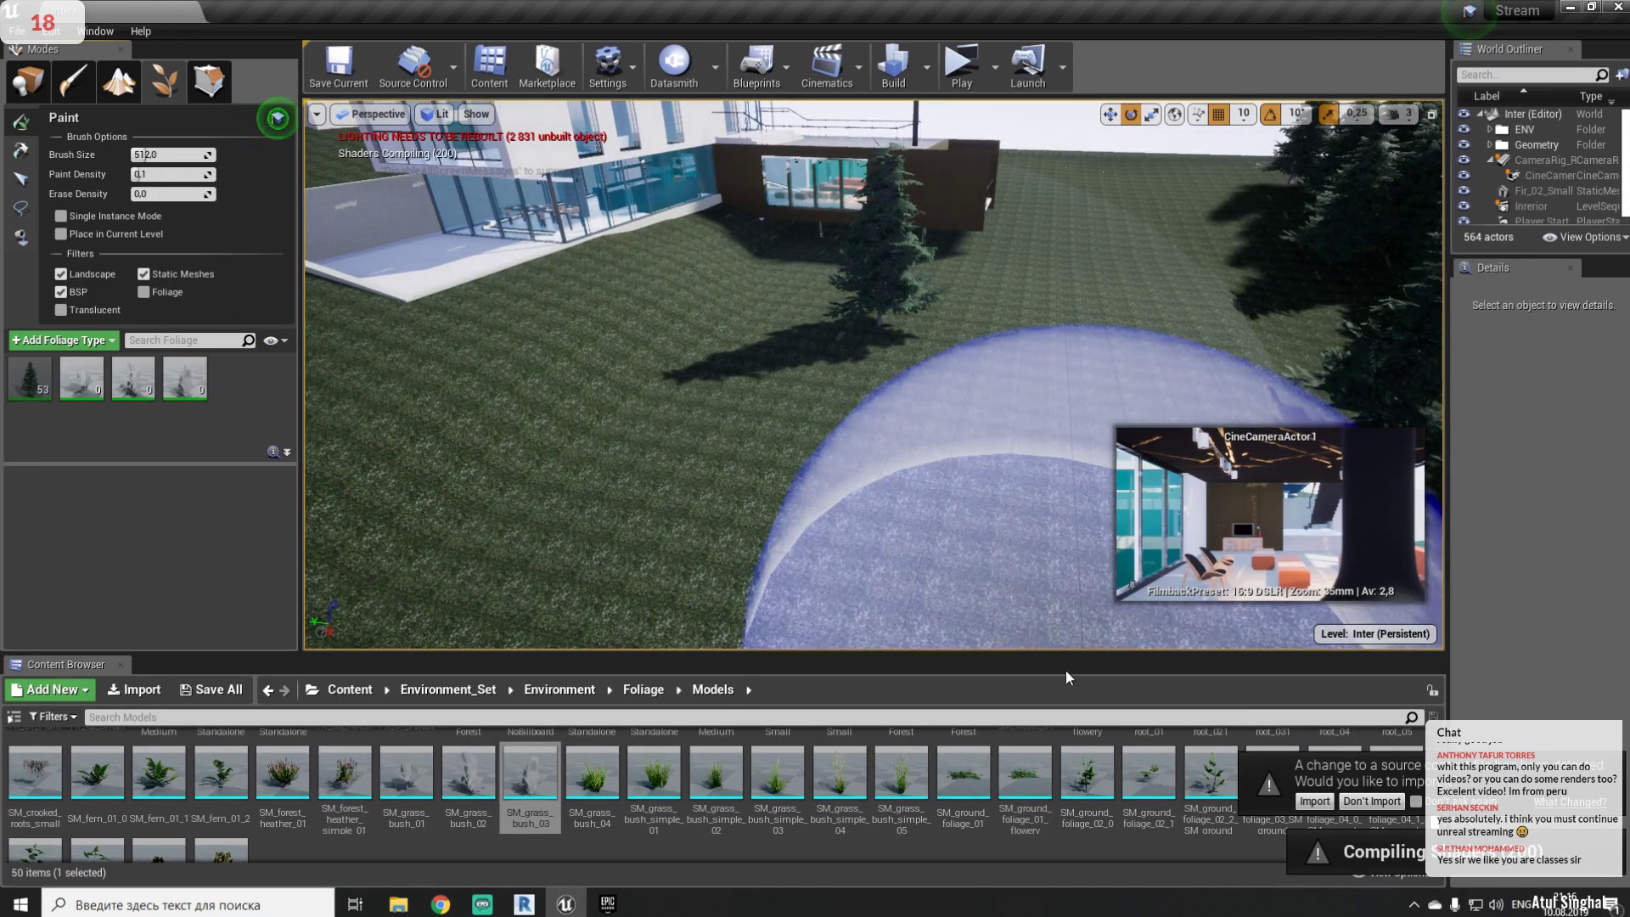
left_click_drag(1052, 654, 1050, 702)
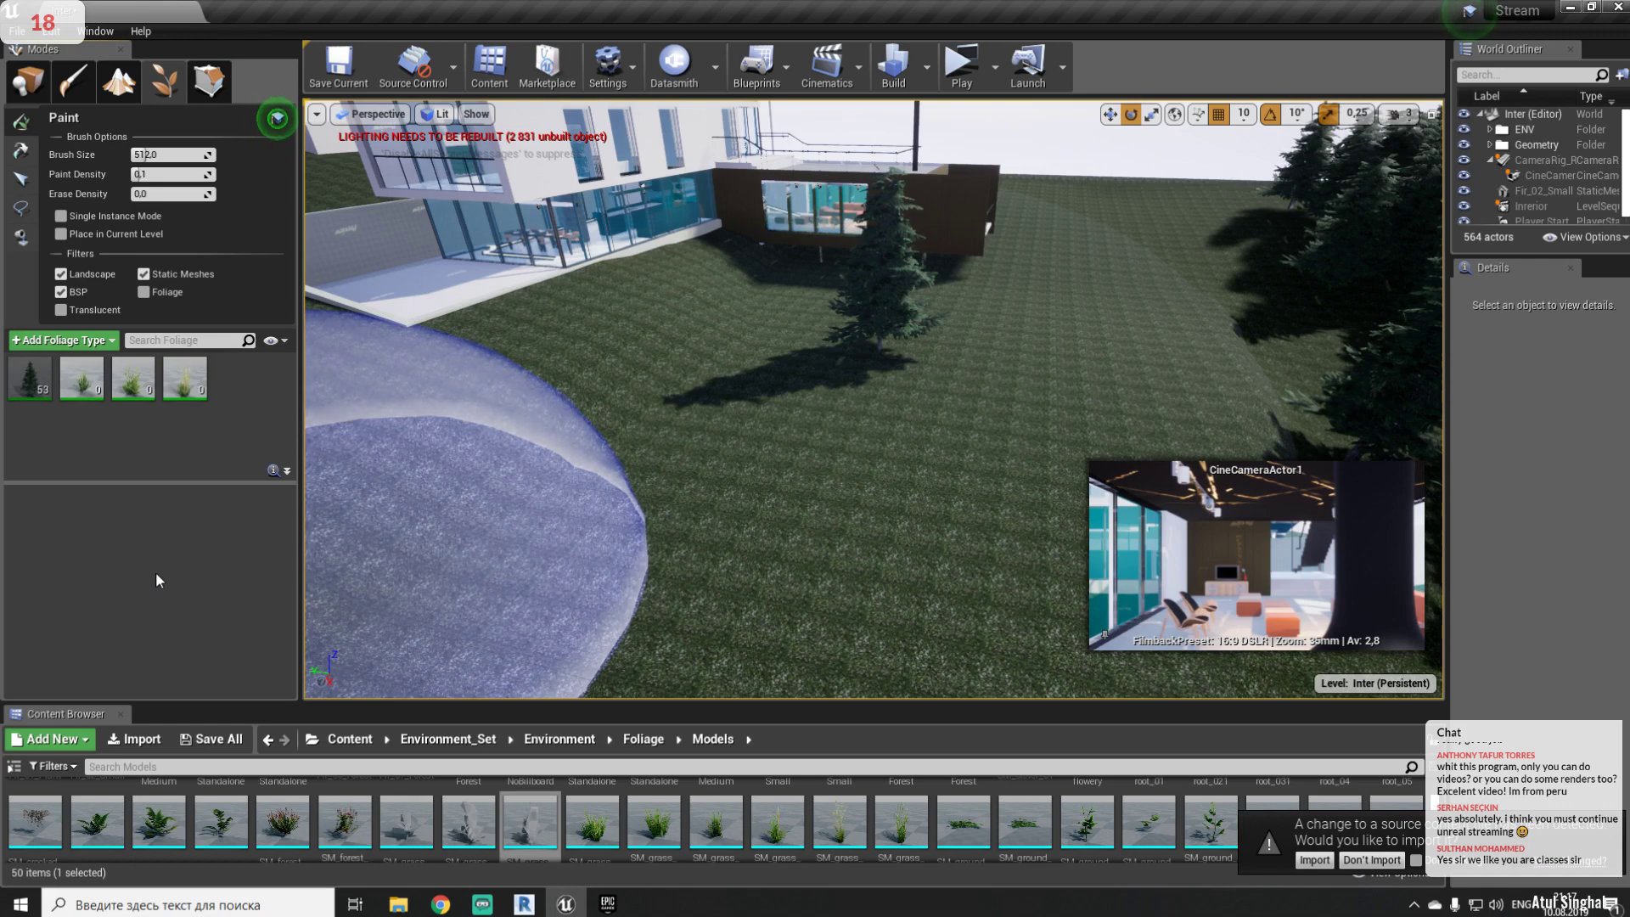
- Paint grass bushes across the lawn beside the house, setting the paint density to 1.0 for a dense strip in front of the firs
mouse_move(748, 562)
left_mouse_down()
mouse_move(906, 512)
mouse_move(1077, 335)
mouse_move(852, 498)
mouse_move(393, 669)
left_mouse_up()
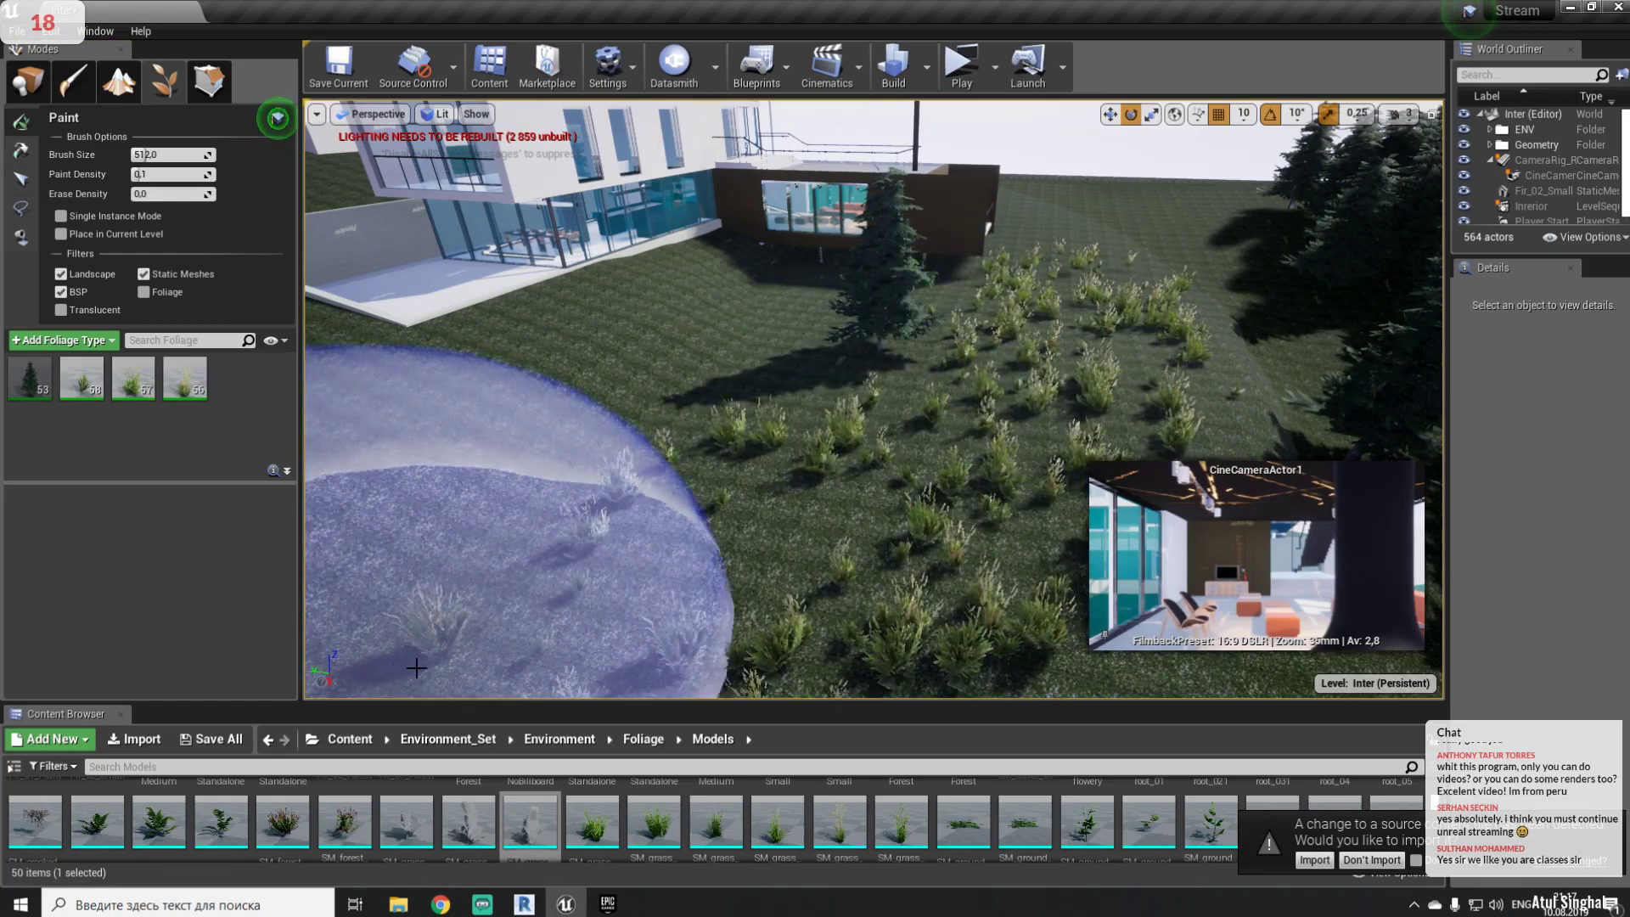
mouse_move(586, 607)
right_mouse_down()
mouse_move(603, 679)
mouse_move(597, 653)
right_mouse_up()
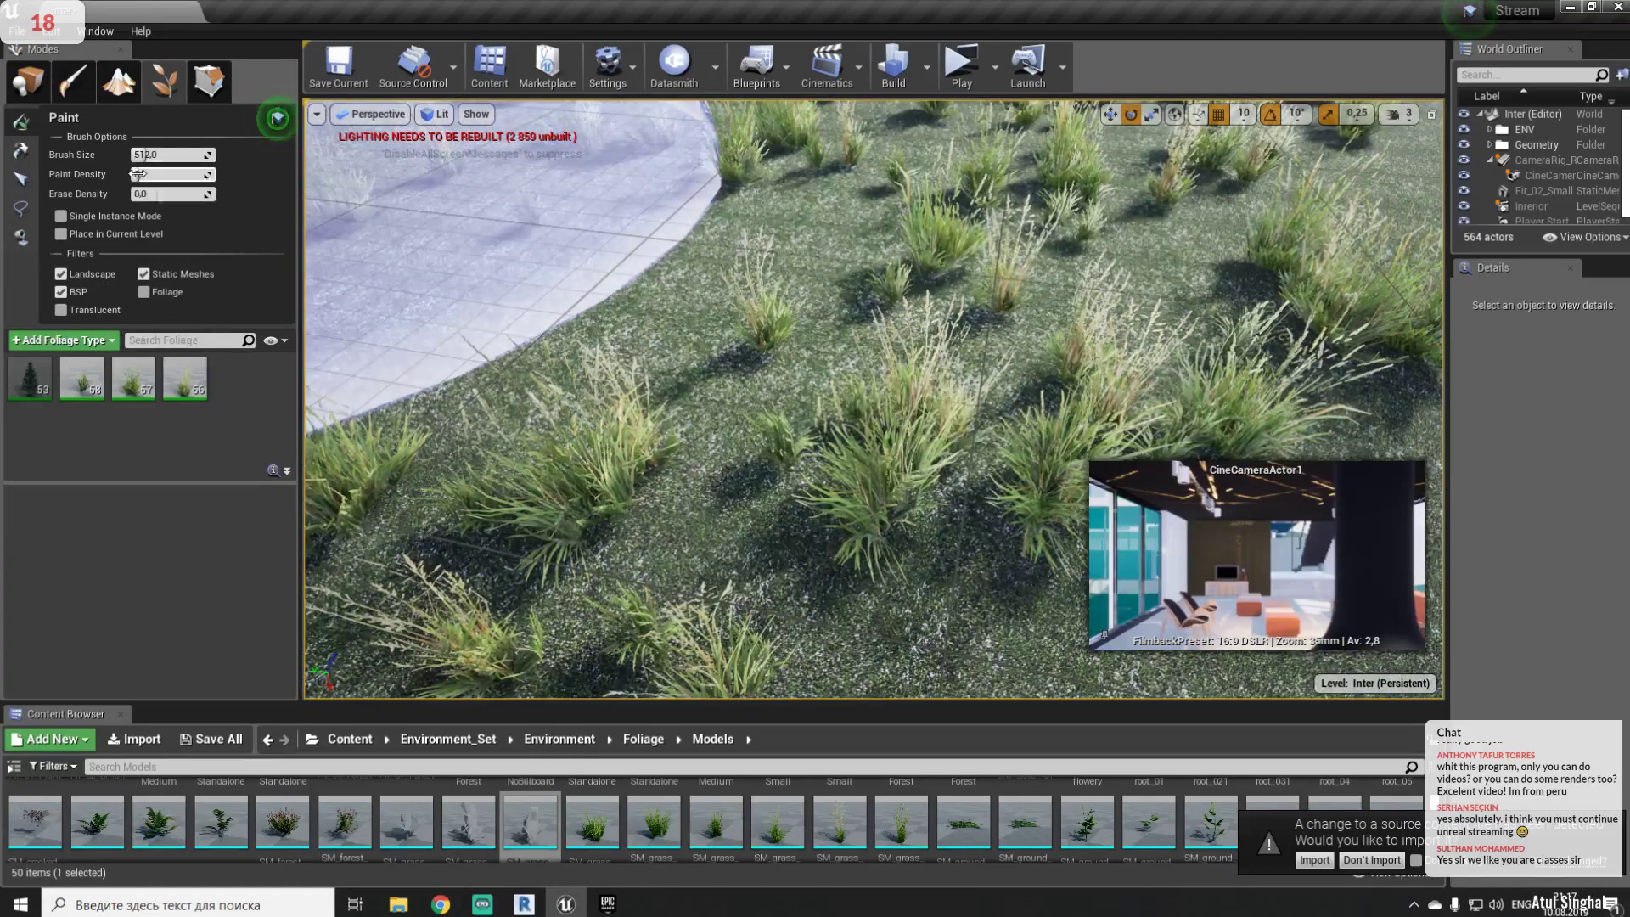
left_click(137, 174)
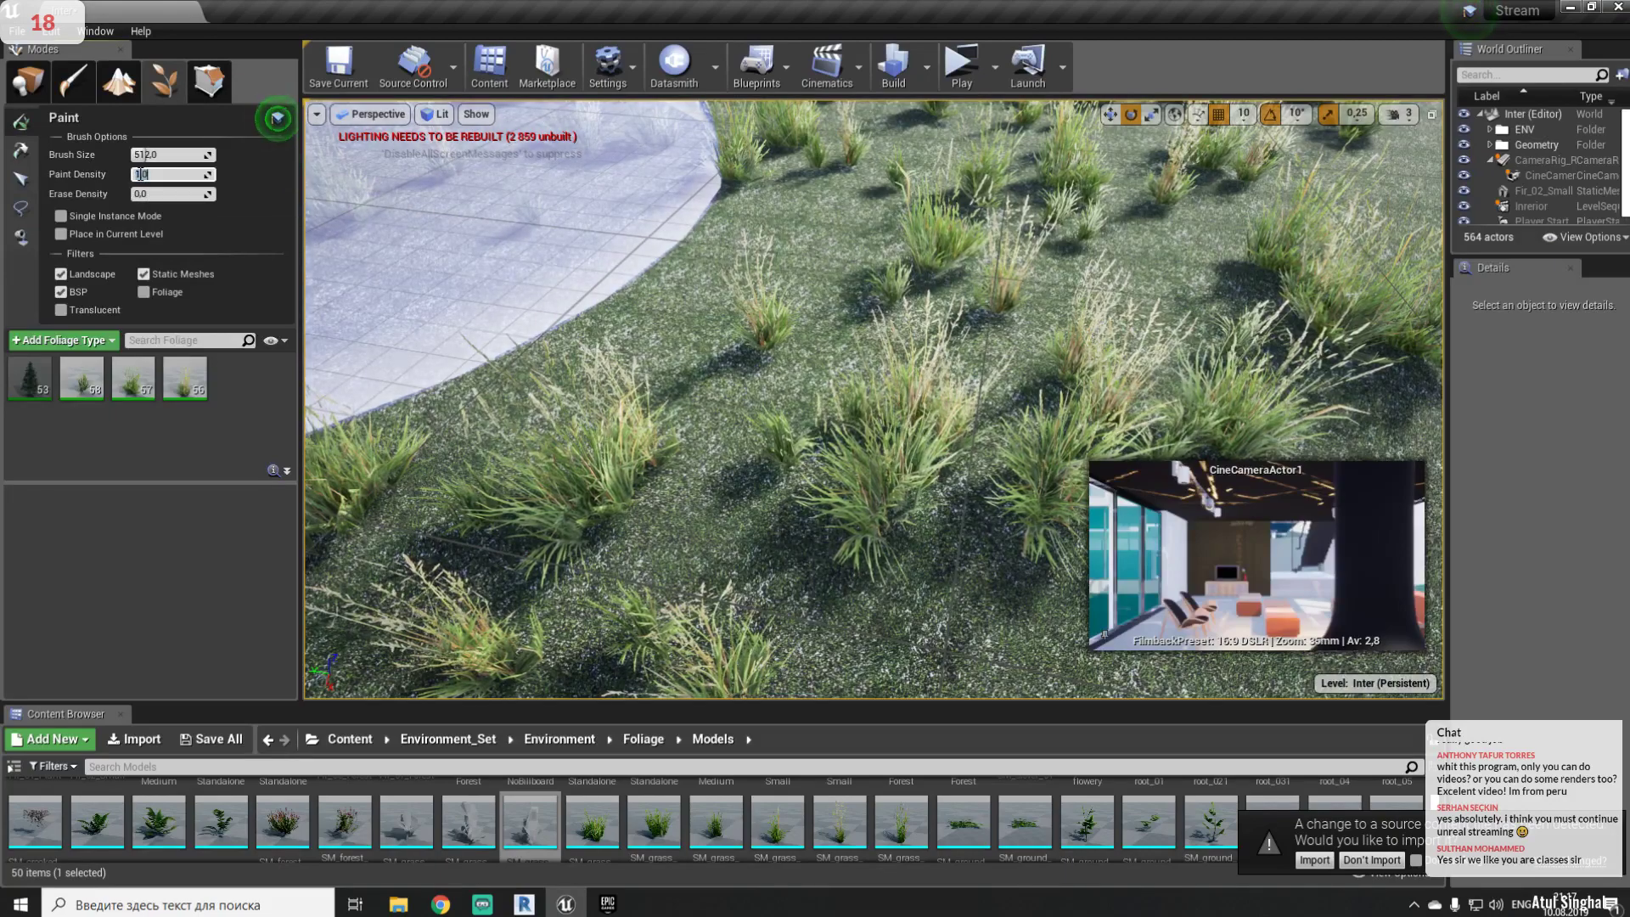
scroll(782, 309, "down", 8)
mouse_move(662, 487)
left_mouse_down()
mouse_move(706, 540)
mouse_move(957, 293)
mouse_move(1008, 462)
left_mouse_up()
mouse_move(1007, 462)
right_mouse_down()
mouse_move(951, 373)
mouse_move(874, 365)
right_mouse_up()
mouse_move(785, 361)
left_mouse_down()
mouse_move(745, 237)
mouse_move(709, 328)
mouse_move(756, 556)
mouse_move(399, 449)
left_mouse_up()
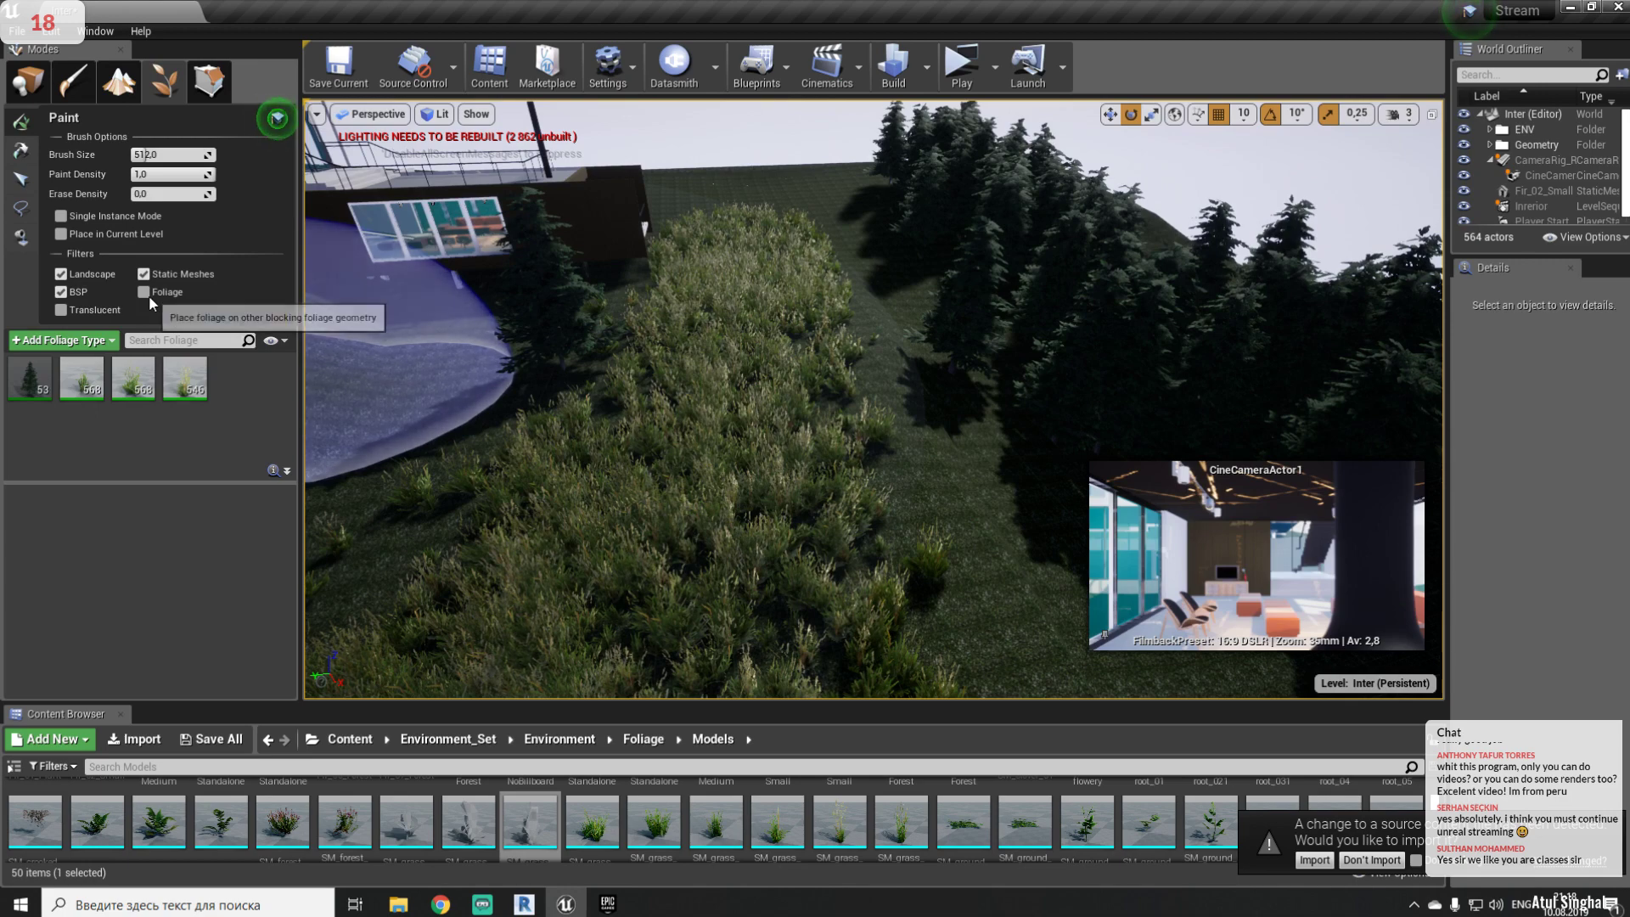
- Set the minimum Scale X to 0.1 for the foliage types SM_grass_bush_03, SM_grass_bush_02 and SM_grass_bush_01
left_click(187, 387)
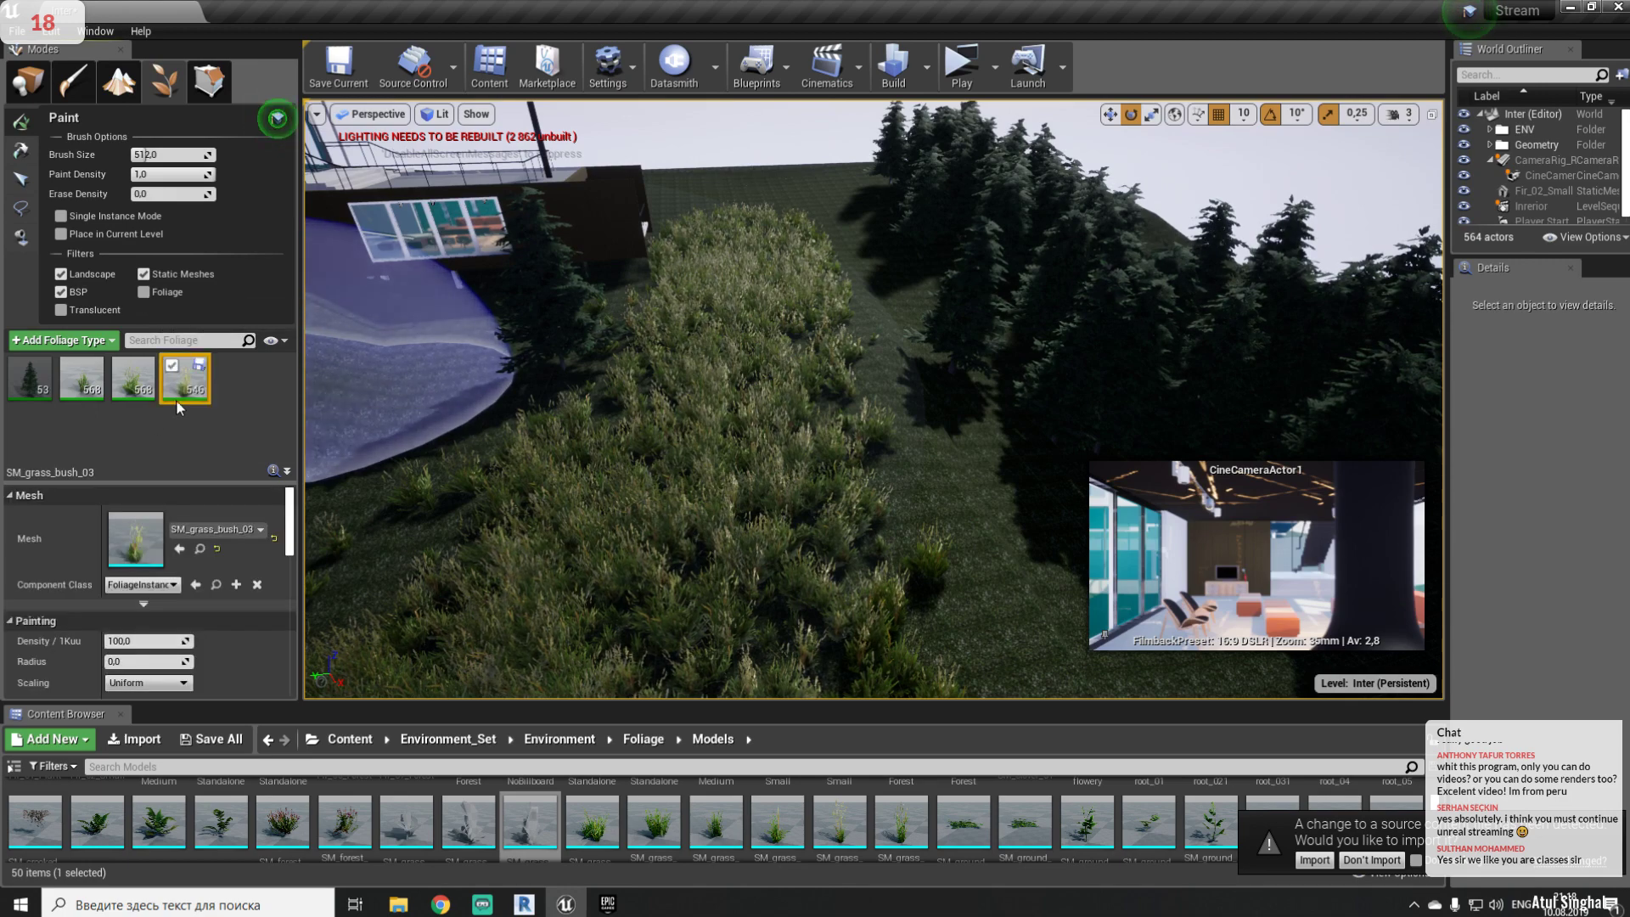
scroll(289, 523, "down", 3)
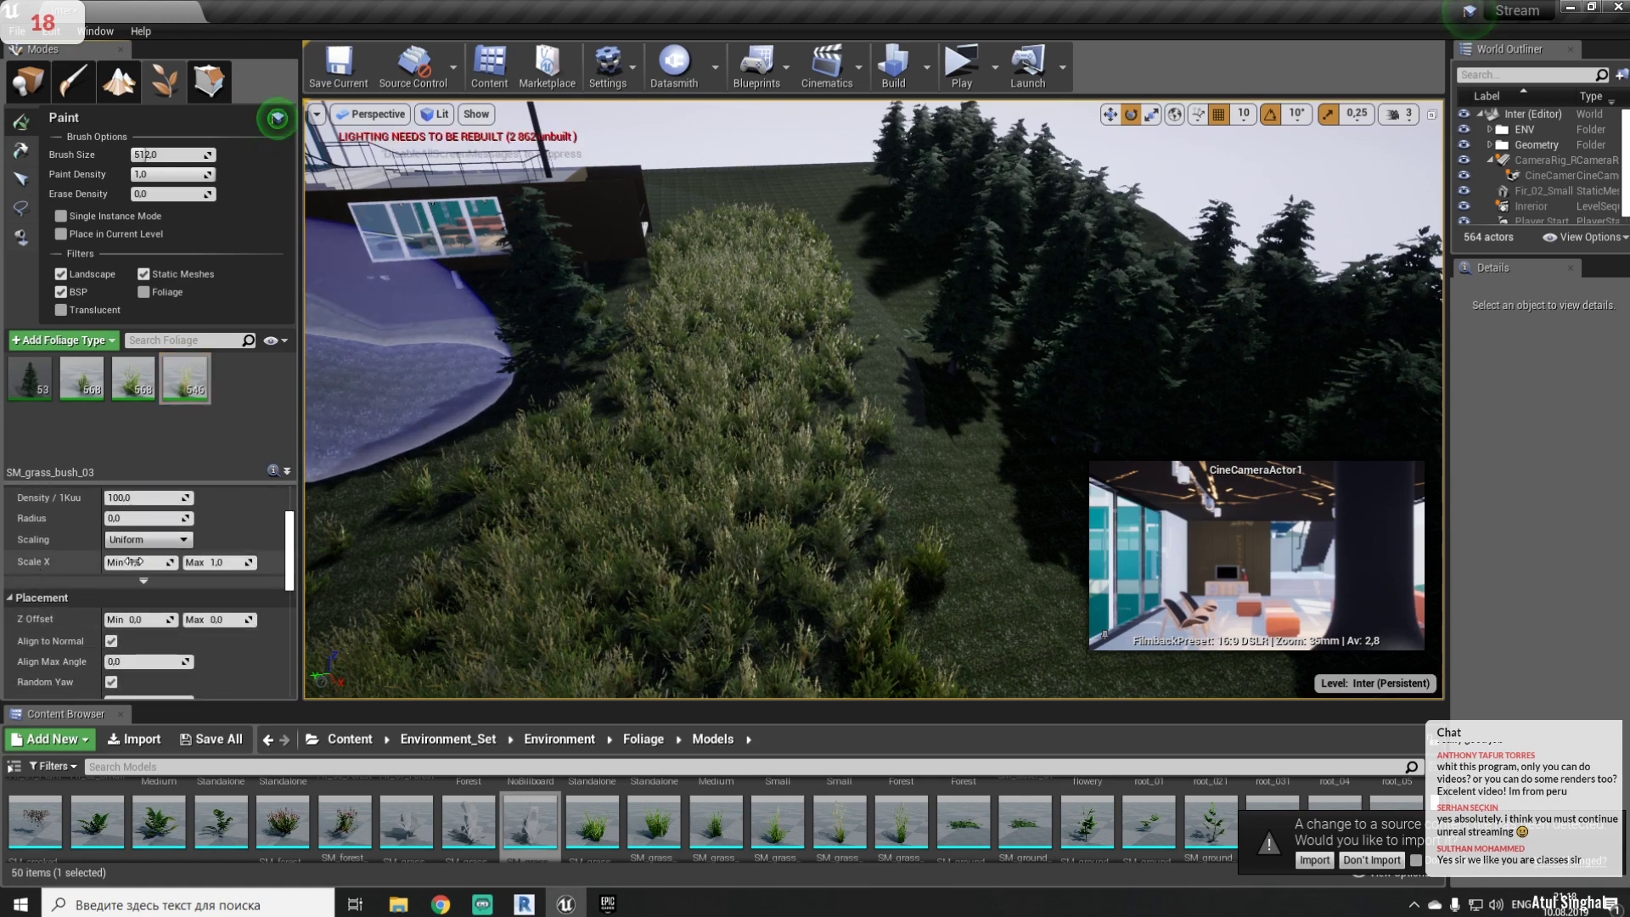
left_click(135, 564)
type("0,1")
key("Return")
left_click(214, 566)
right_click_drag(563, 491, 348, 378)
left_click(134, 378)
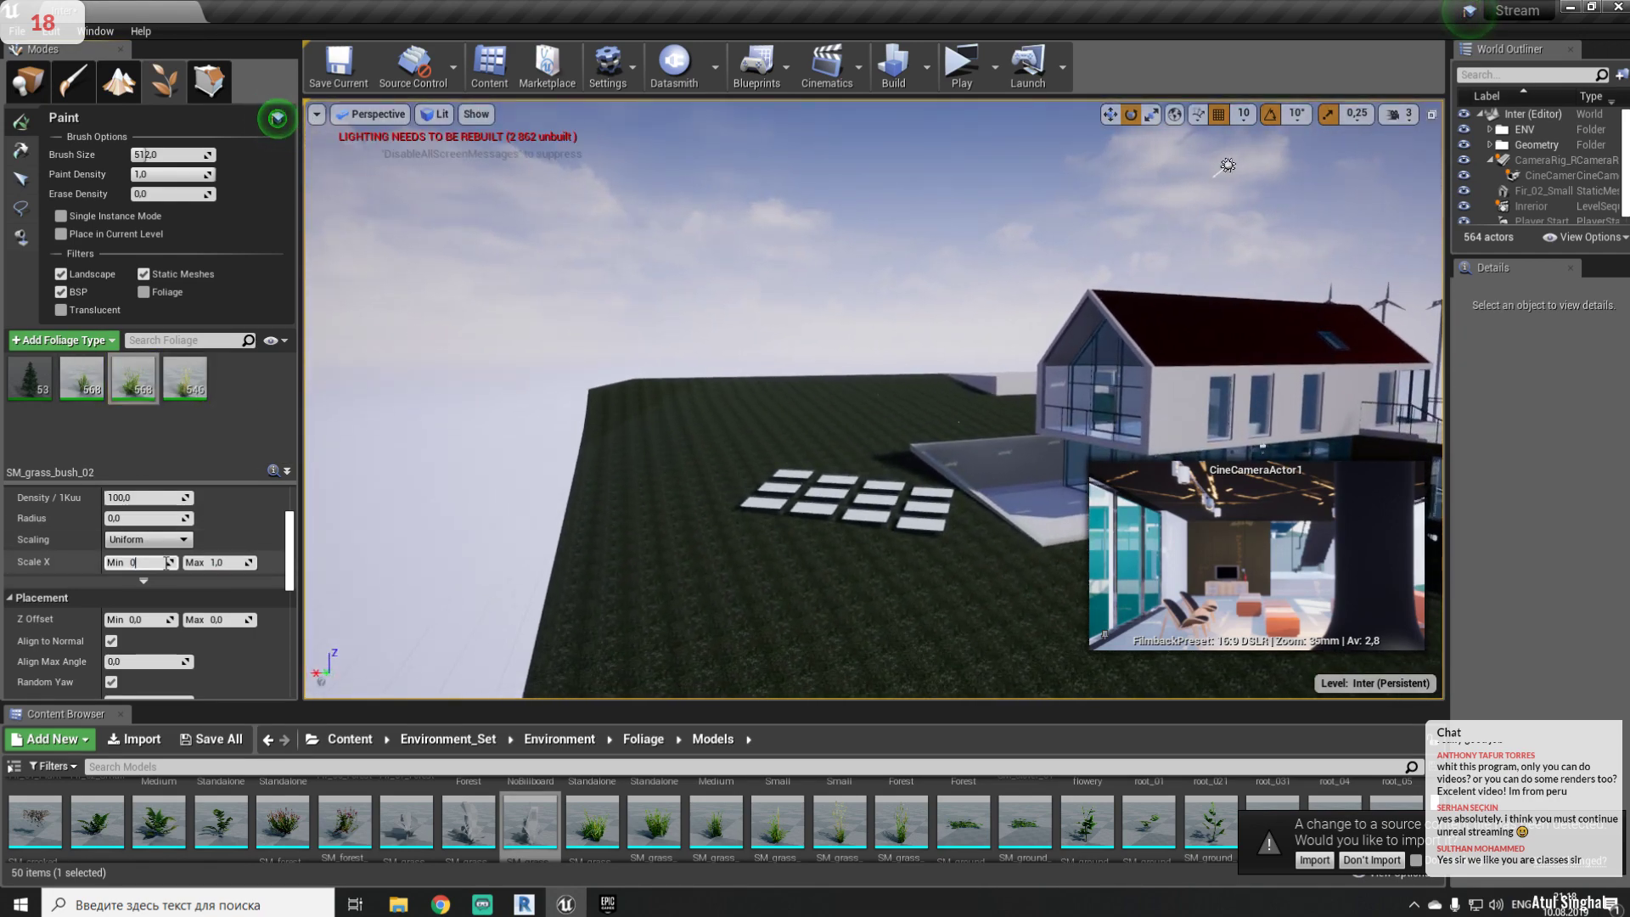
left_click(81, 378)
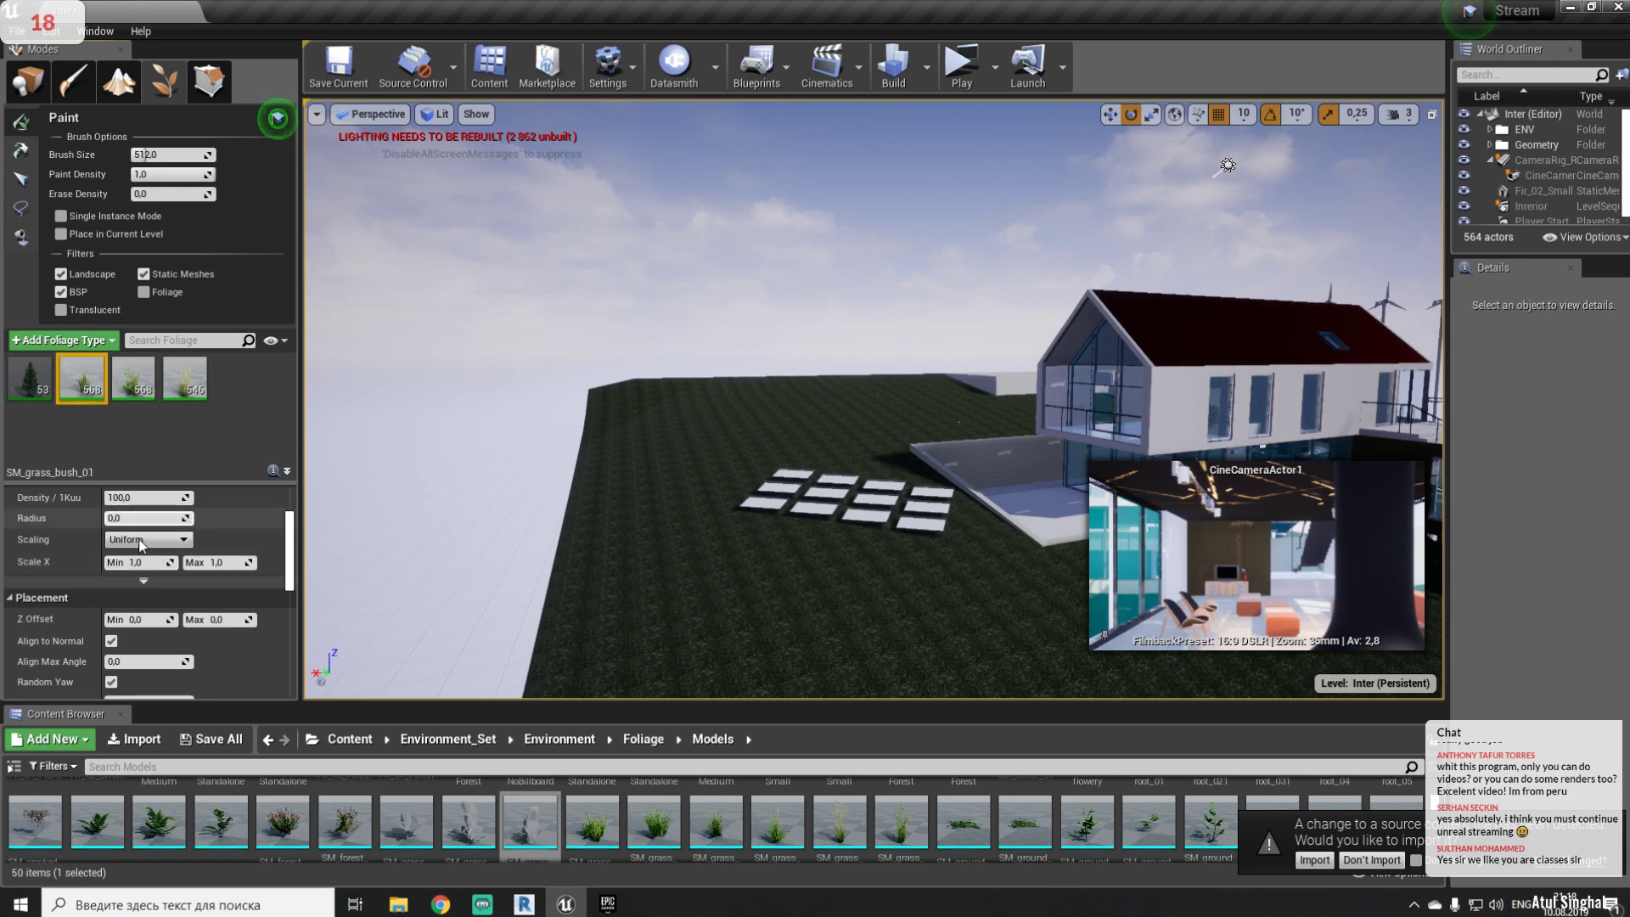
left_click(140, 561)
type("0,1")
- Paint the size-varied grass bushes over the open lawn beside the white paving slabs and inspect them up close
mouse_move(382, 571)
right_mouse_down()
mouse_move(331, 543)
mouse_move(340, 617)
right_mouse_up()
key("w")
key("w")
left_click(533, 590)
left_click_drag(532, 589, 1044, 334)
right_click_drag(1044, 334, 1078, 373)
key("w")
right_click_drag(900, 365, 869, 360)
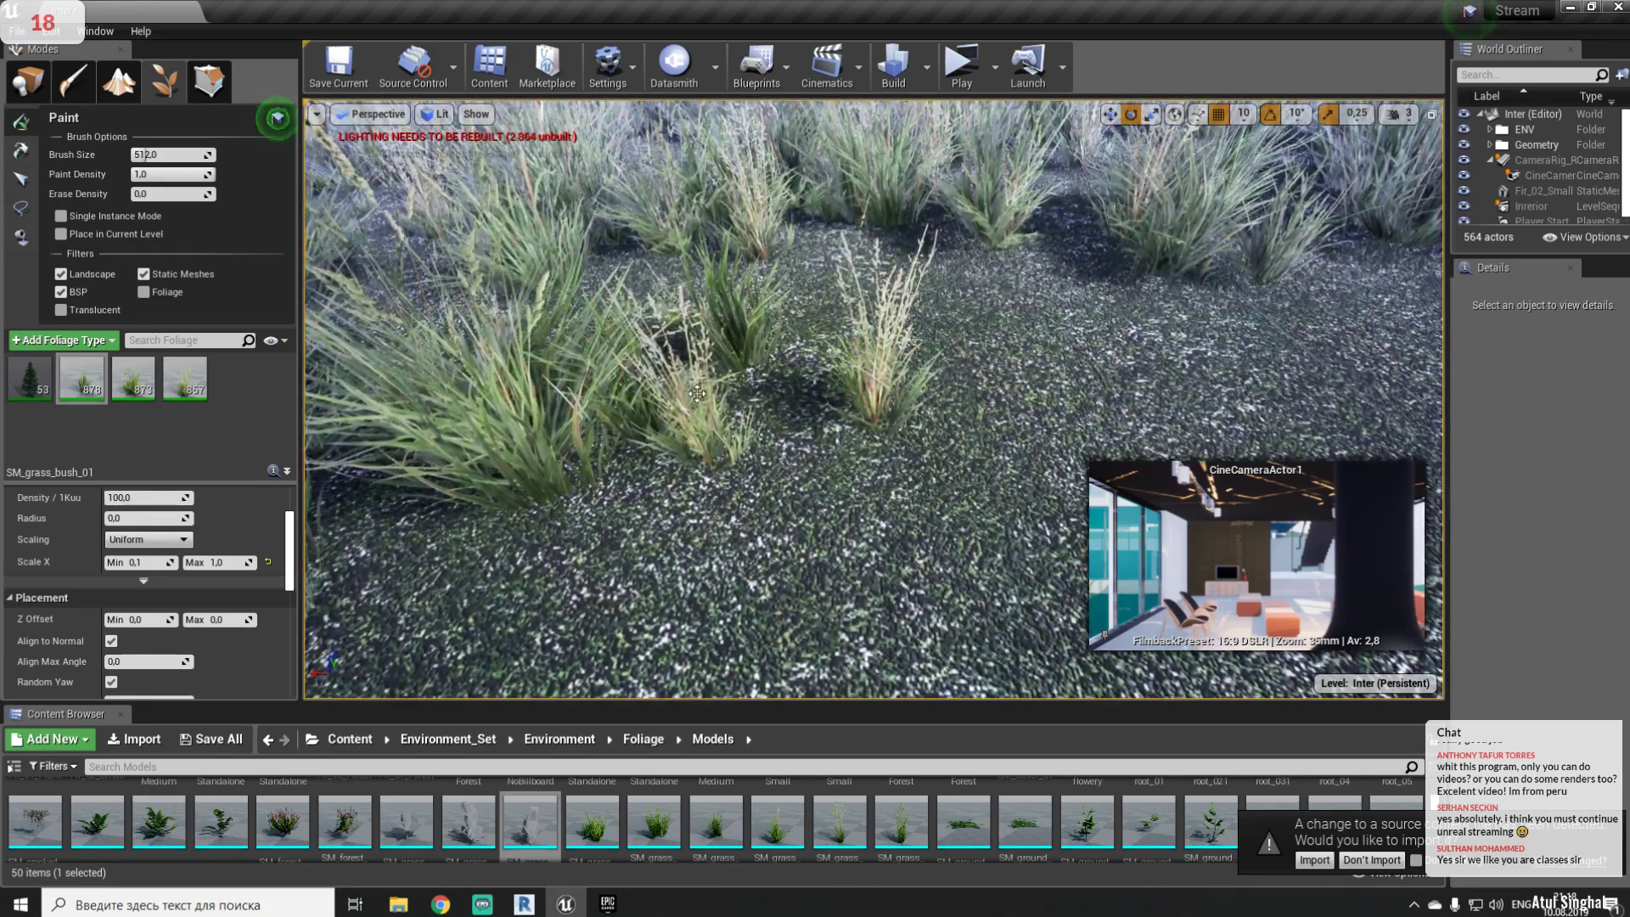
key("s")
mouse_move(744, 309)
right_mouse_down()
mouse_move(819, 340)
mouse_move(816, 320)
right_mouse_up()
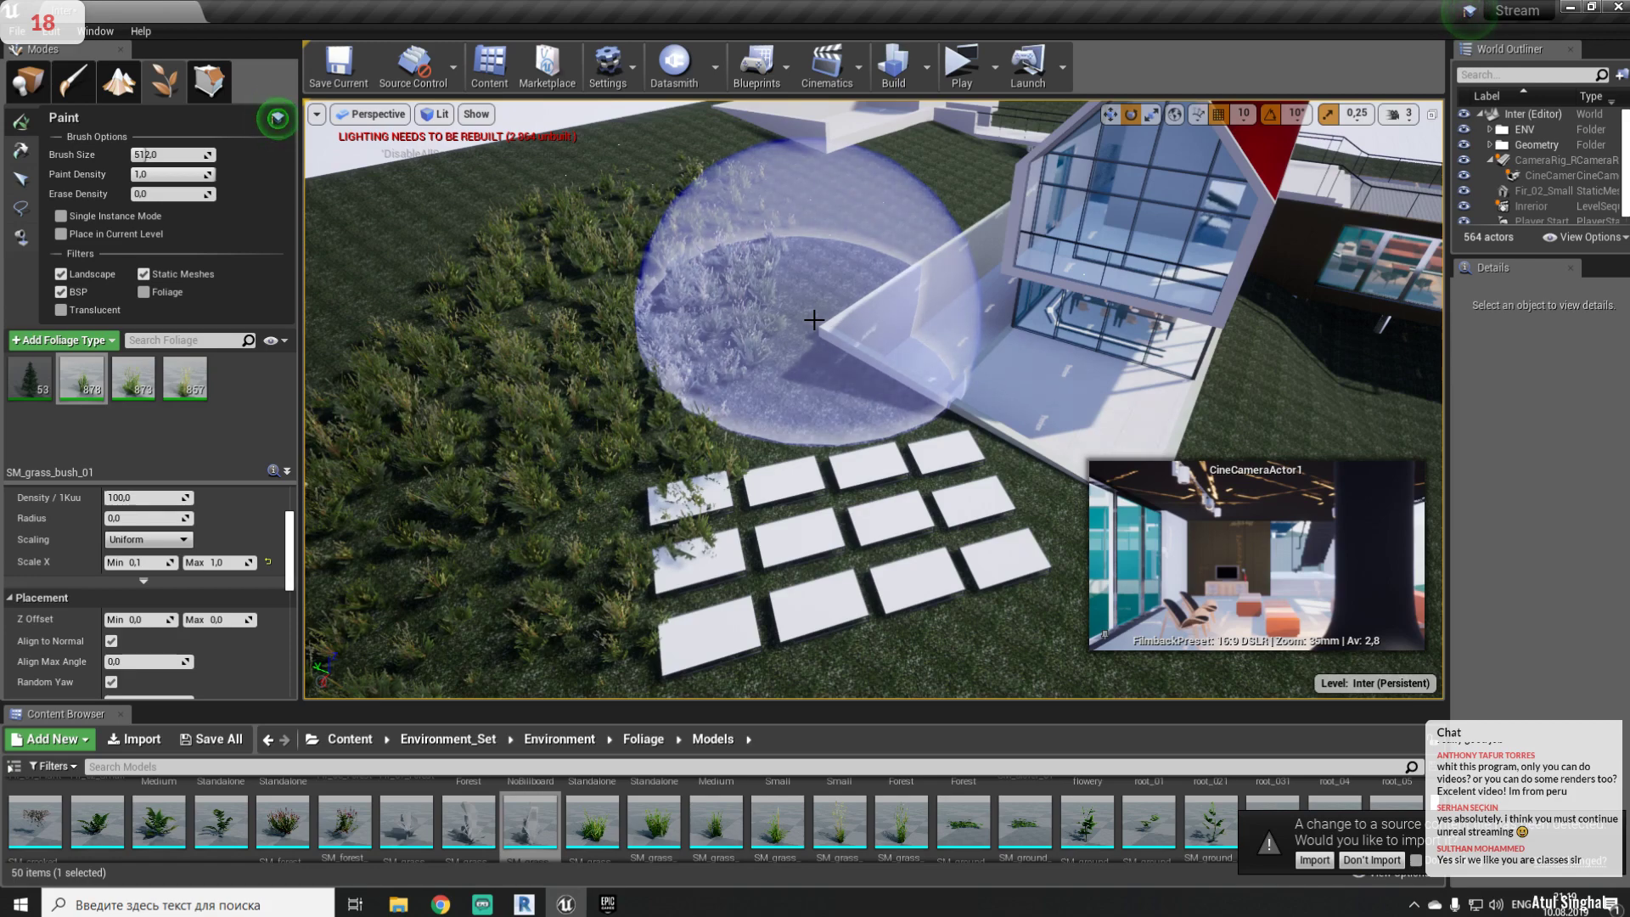
- Paint grass over the bare lawn between the house terrace and the dense strip, around the single fir
mouse_move(814, 320)
right_mouse_down()
mouse_move(980, 328)
mouse_move(805, 611)
right_mouse_up()
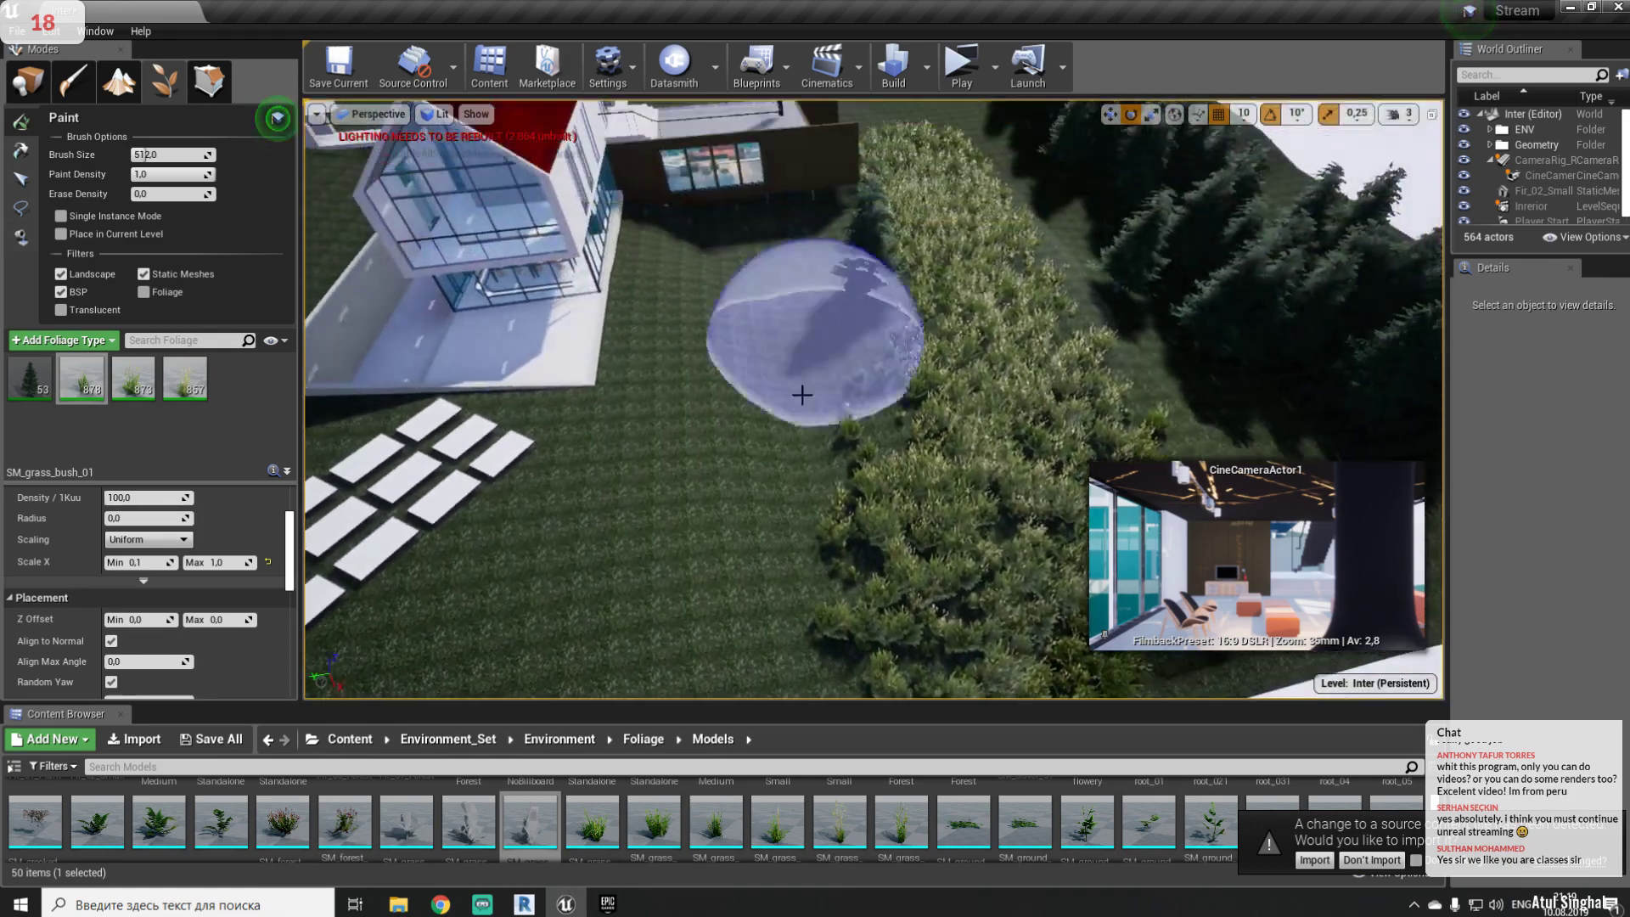
left_click_drag(806, 612, 751, 294)
left_click_drag(872, 312, 1048, 431)
mouse_move(1108, 365)
right_mouse_down()
mouse_move(1188, 278)
mouse_move(1188, 378)
mouse_move(1188, 331)
mouse_move(1088, 376)
right_mouse_up()
left_click(1088, 377)
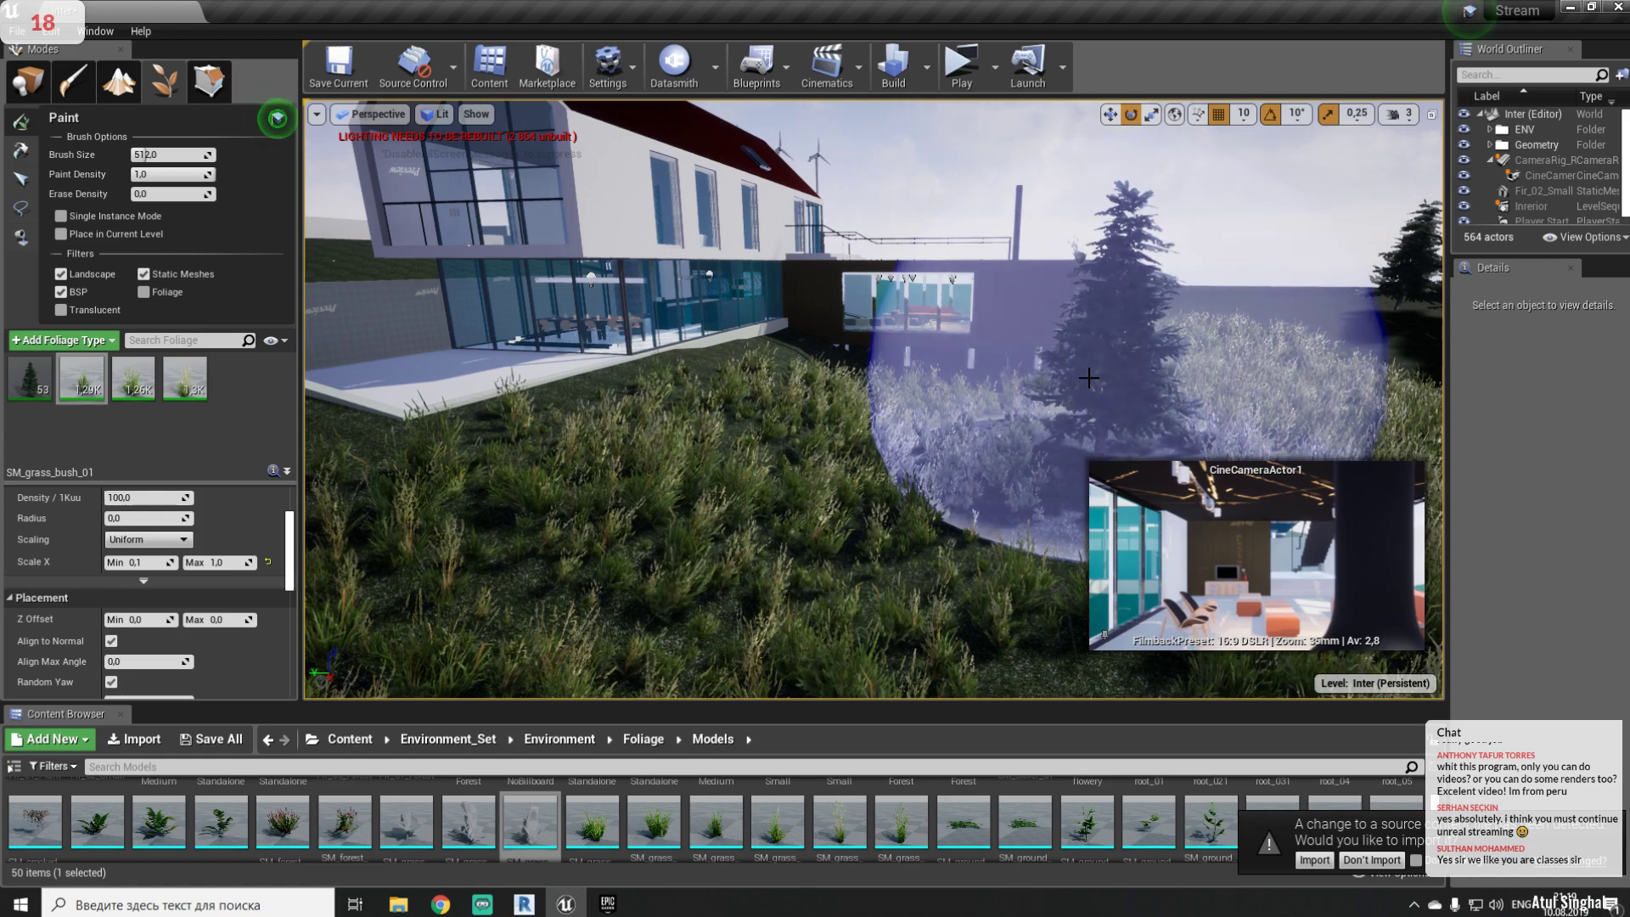
- Leave foliage painting for Place mode and return to the root Content folder, with the living-room floor in view
left_click(28, 80)
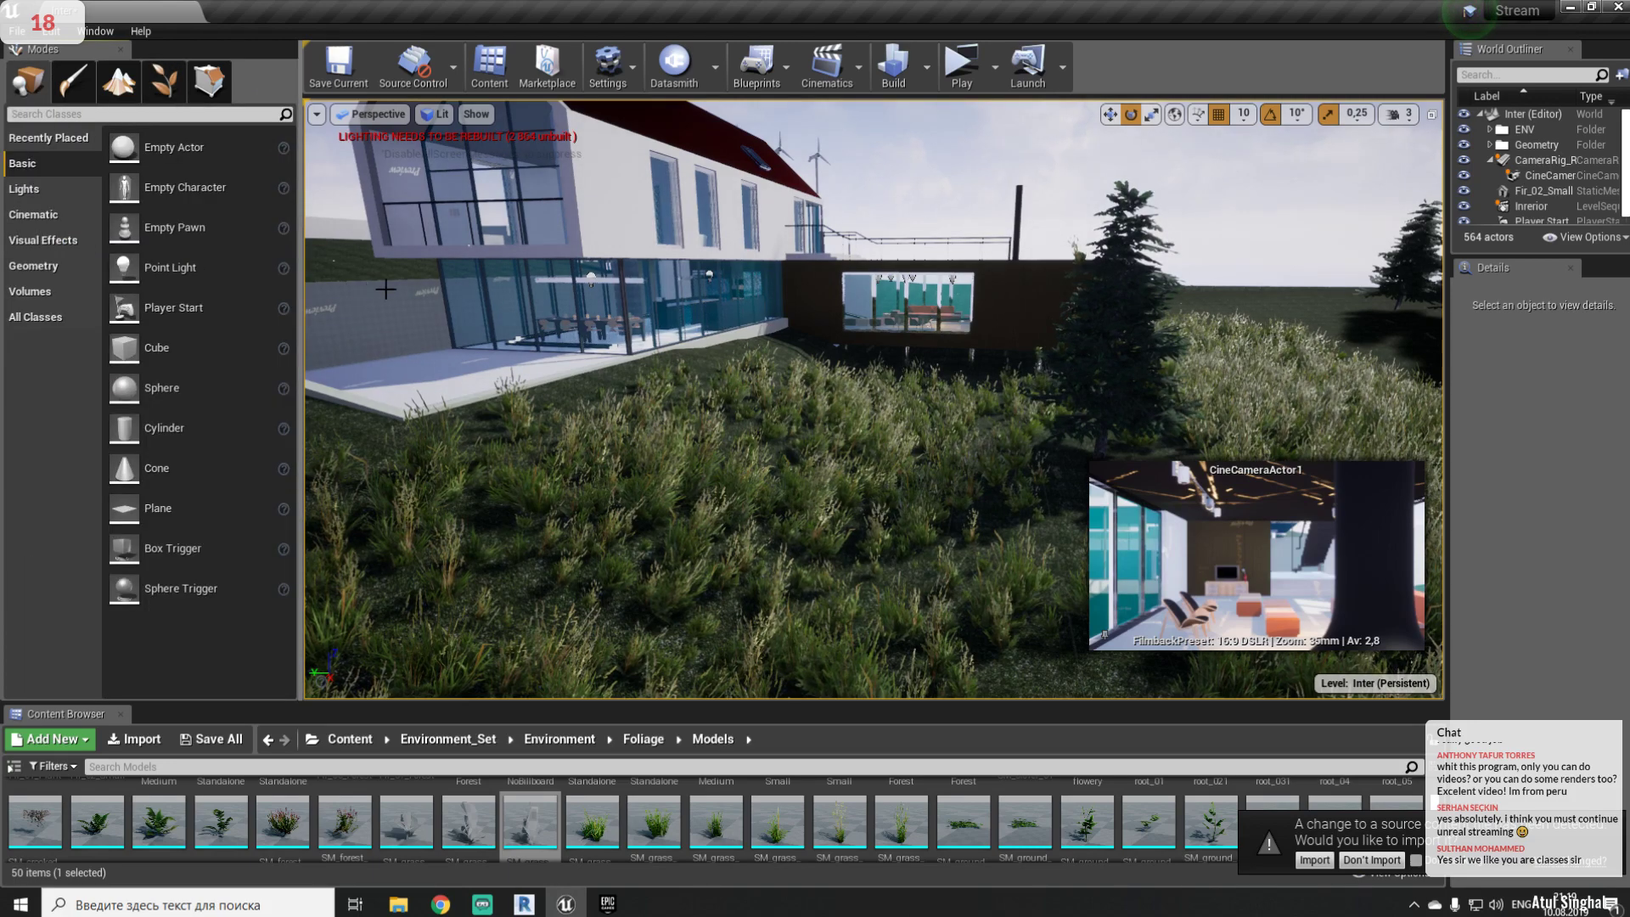
right_click_drag(365, 292, 870, 388)
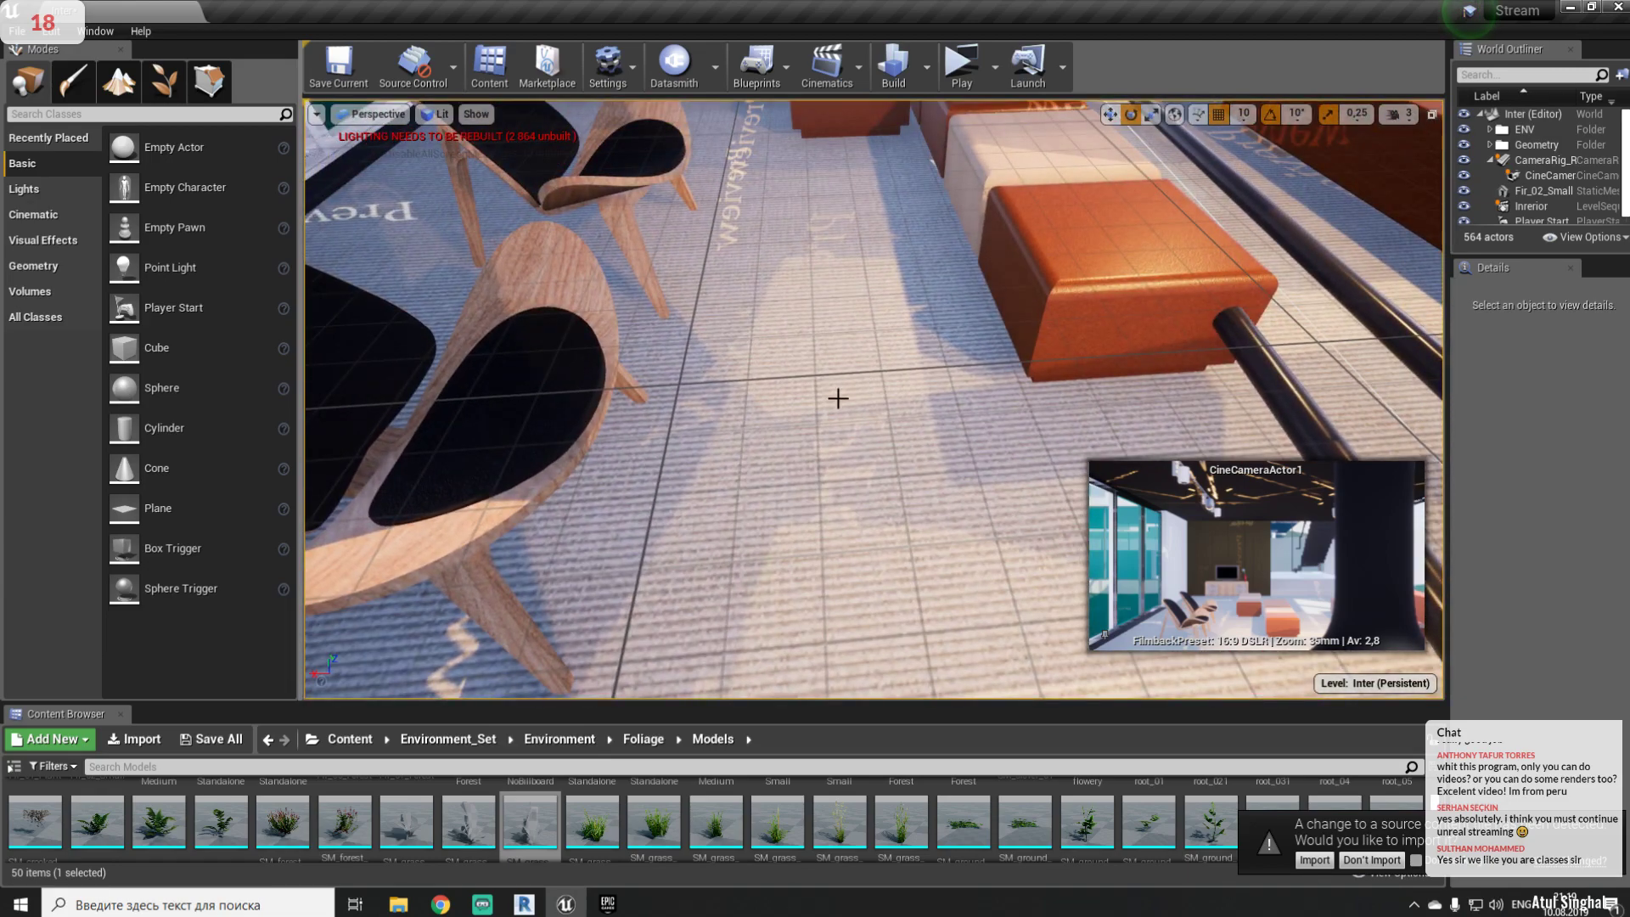
right_click_drag(902, 492, 710, 502)
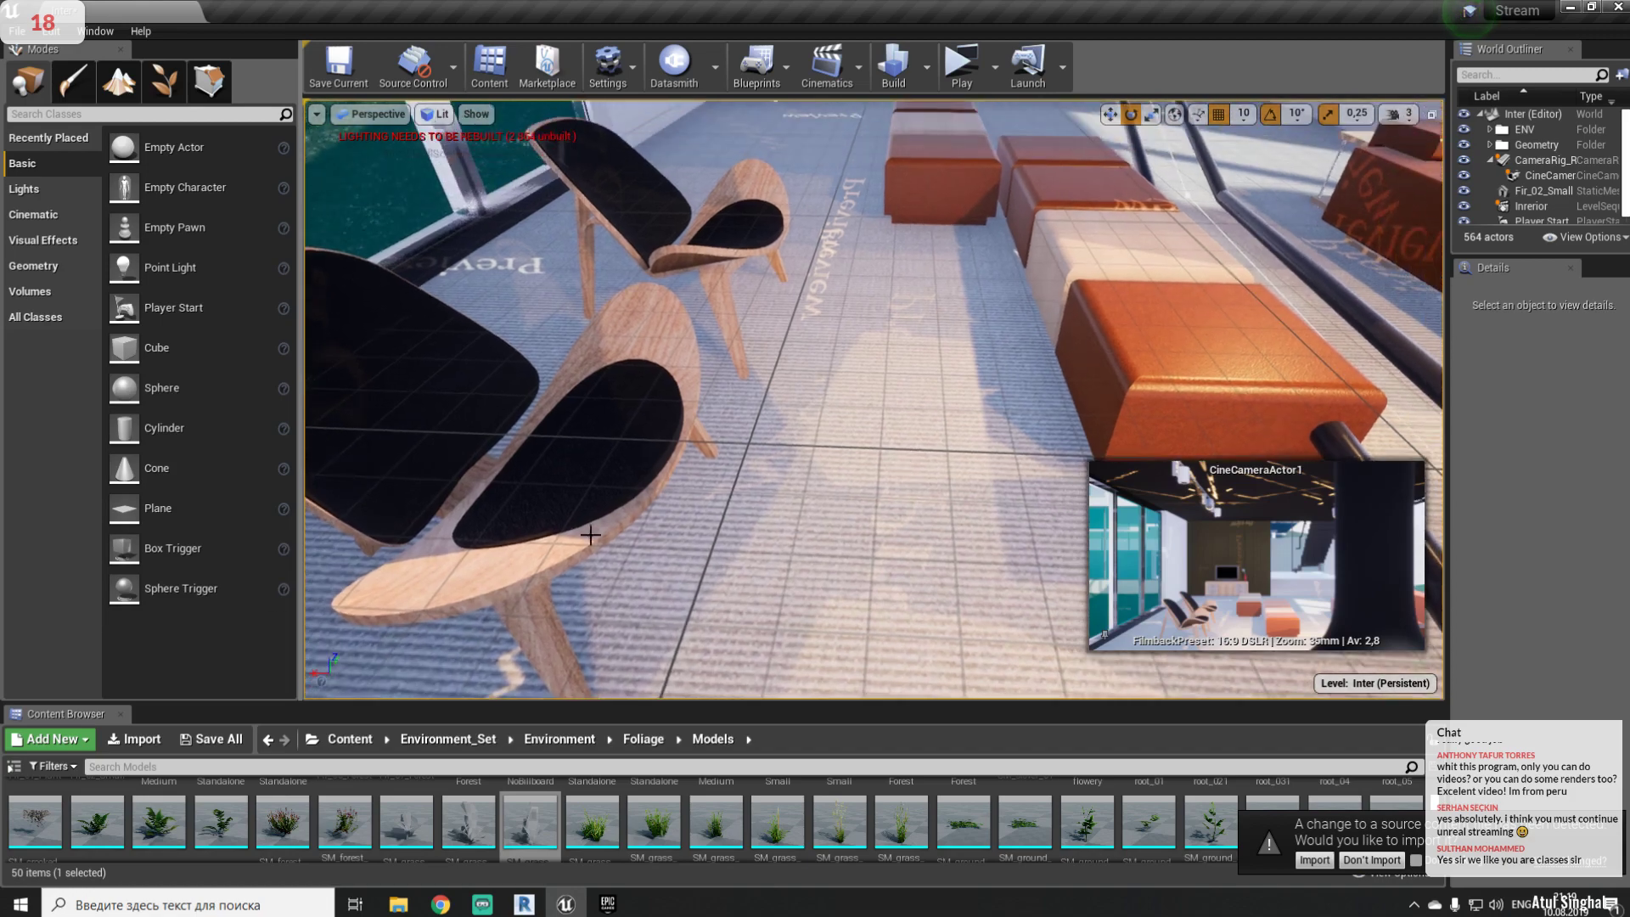
left_click(349, 739)
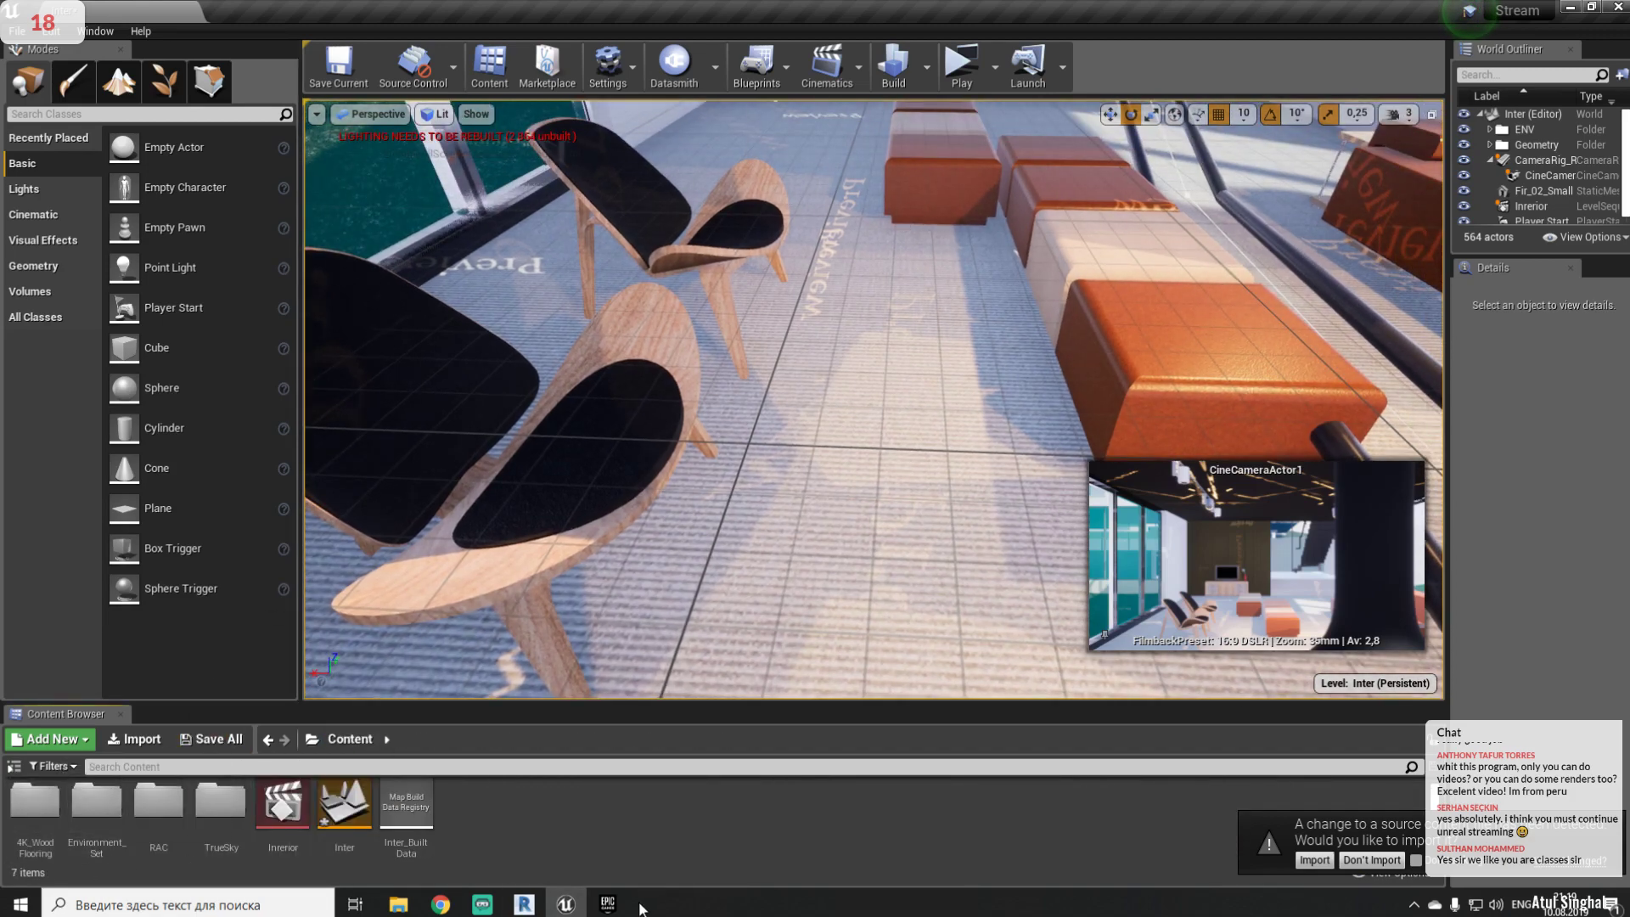
- Switch to the Epic Games Launcher, look for the 4K wood flooring materials in the vault, and return to Unreal Editor
left_click(572, 903)
left_click(573, 903)
left_click(608, 903)
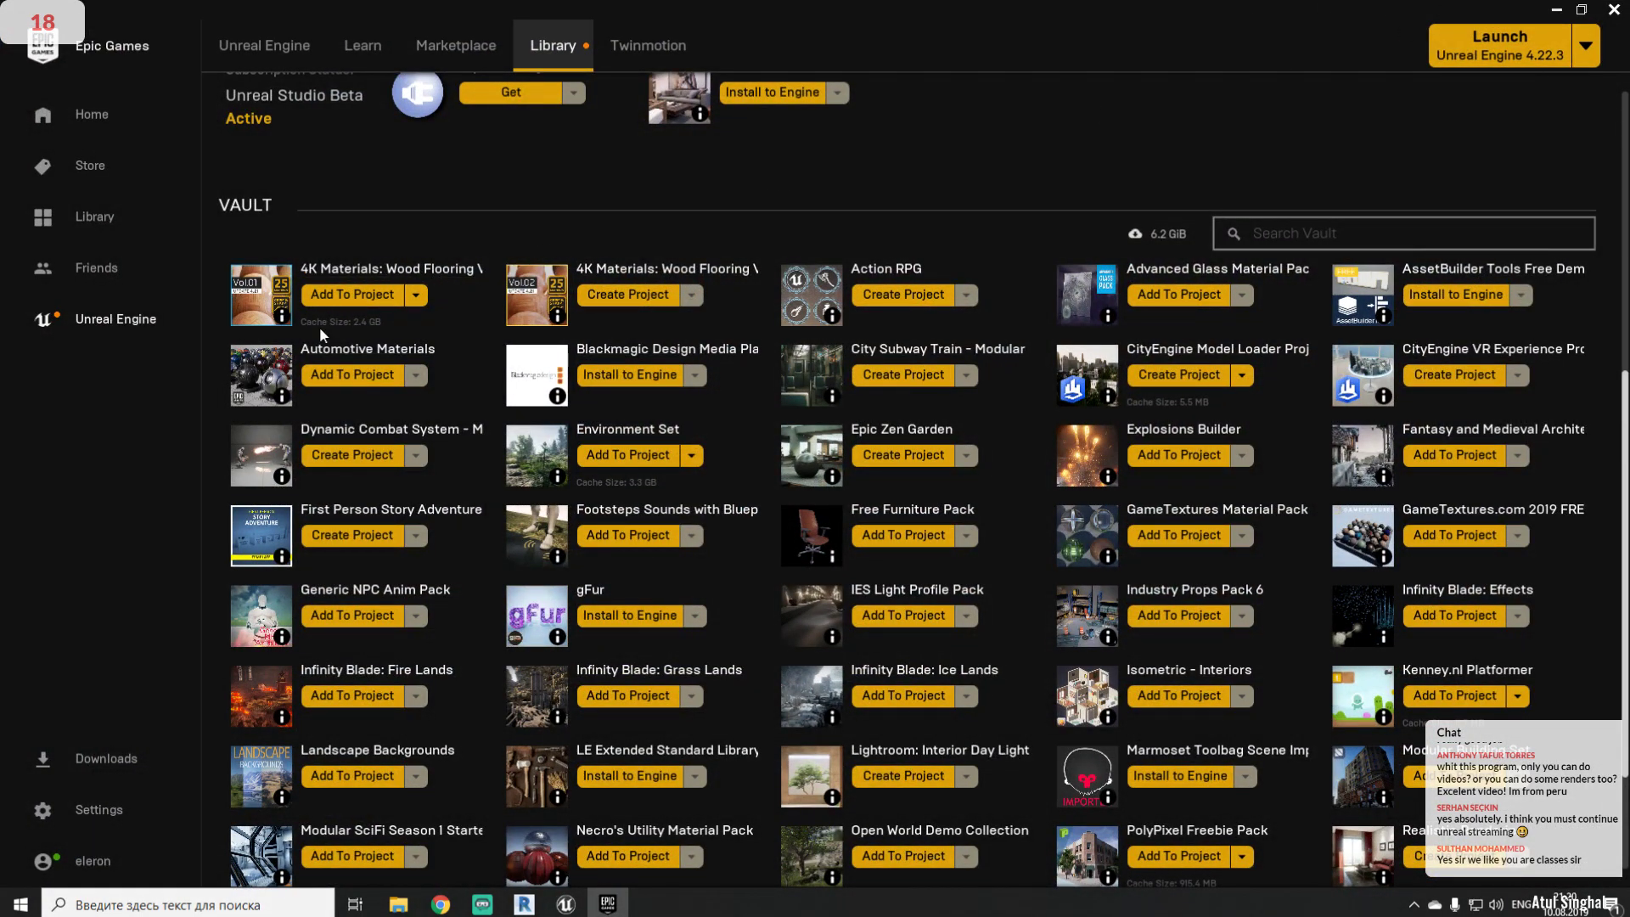
left_click(1613, 8)
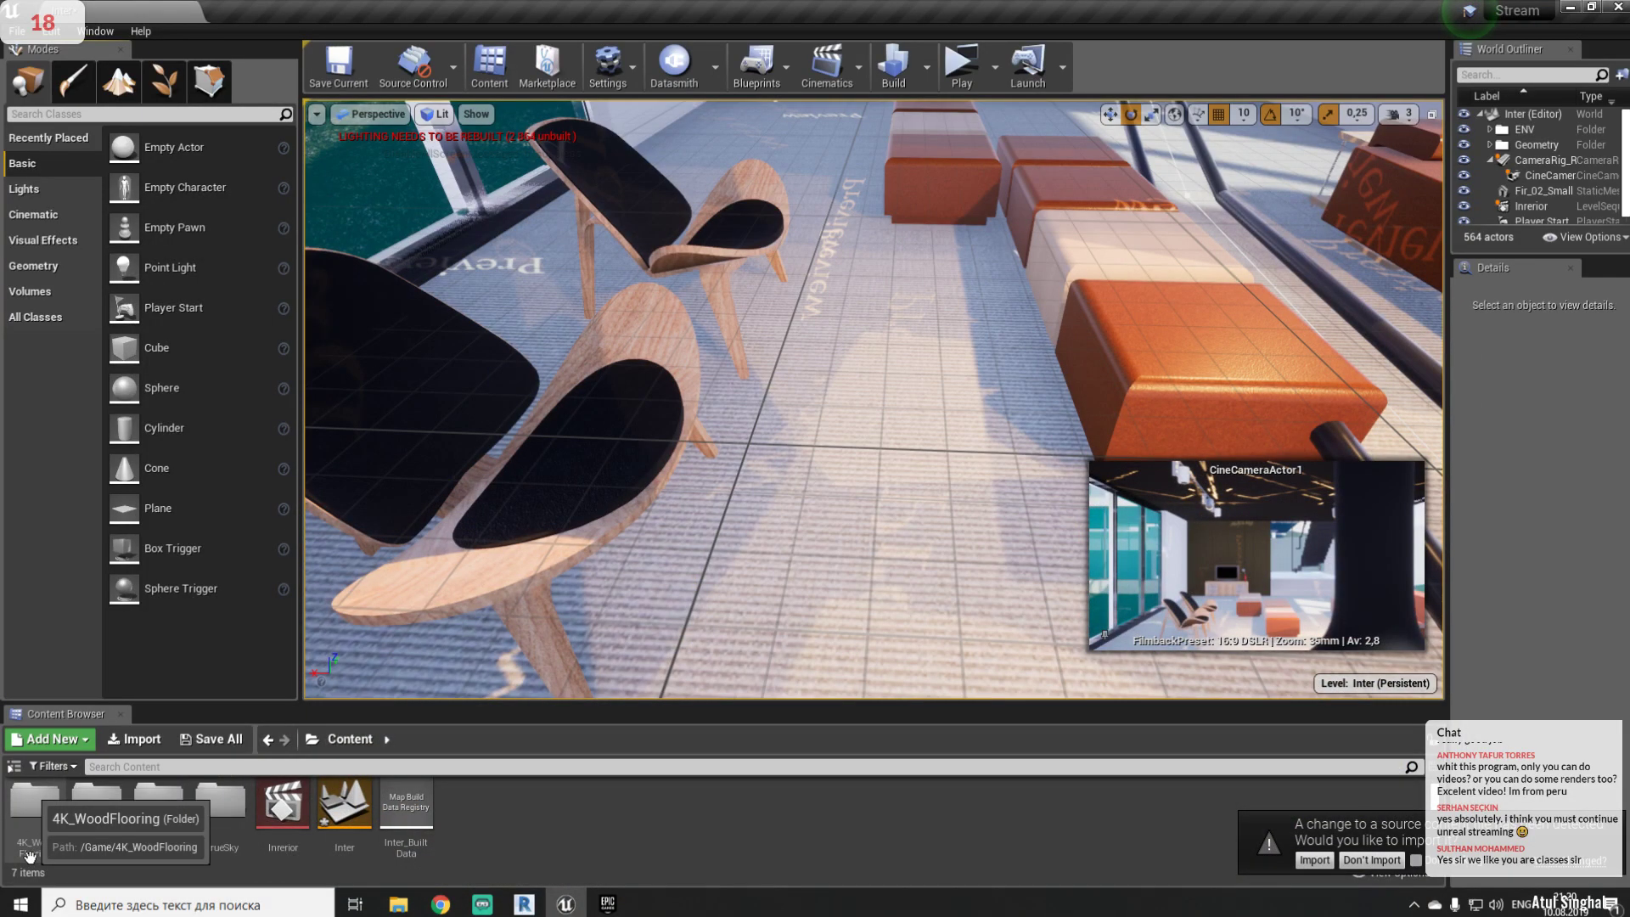
- Open the Materials folder of 4K_WoodFlooring and enlarge the Content Browser to show all its materials
double_click(59, 820)
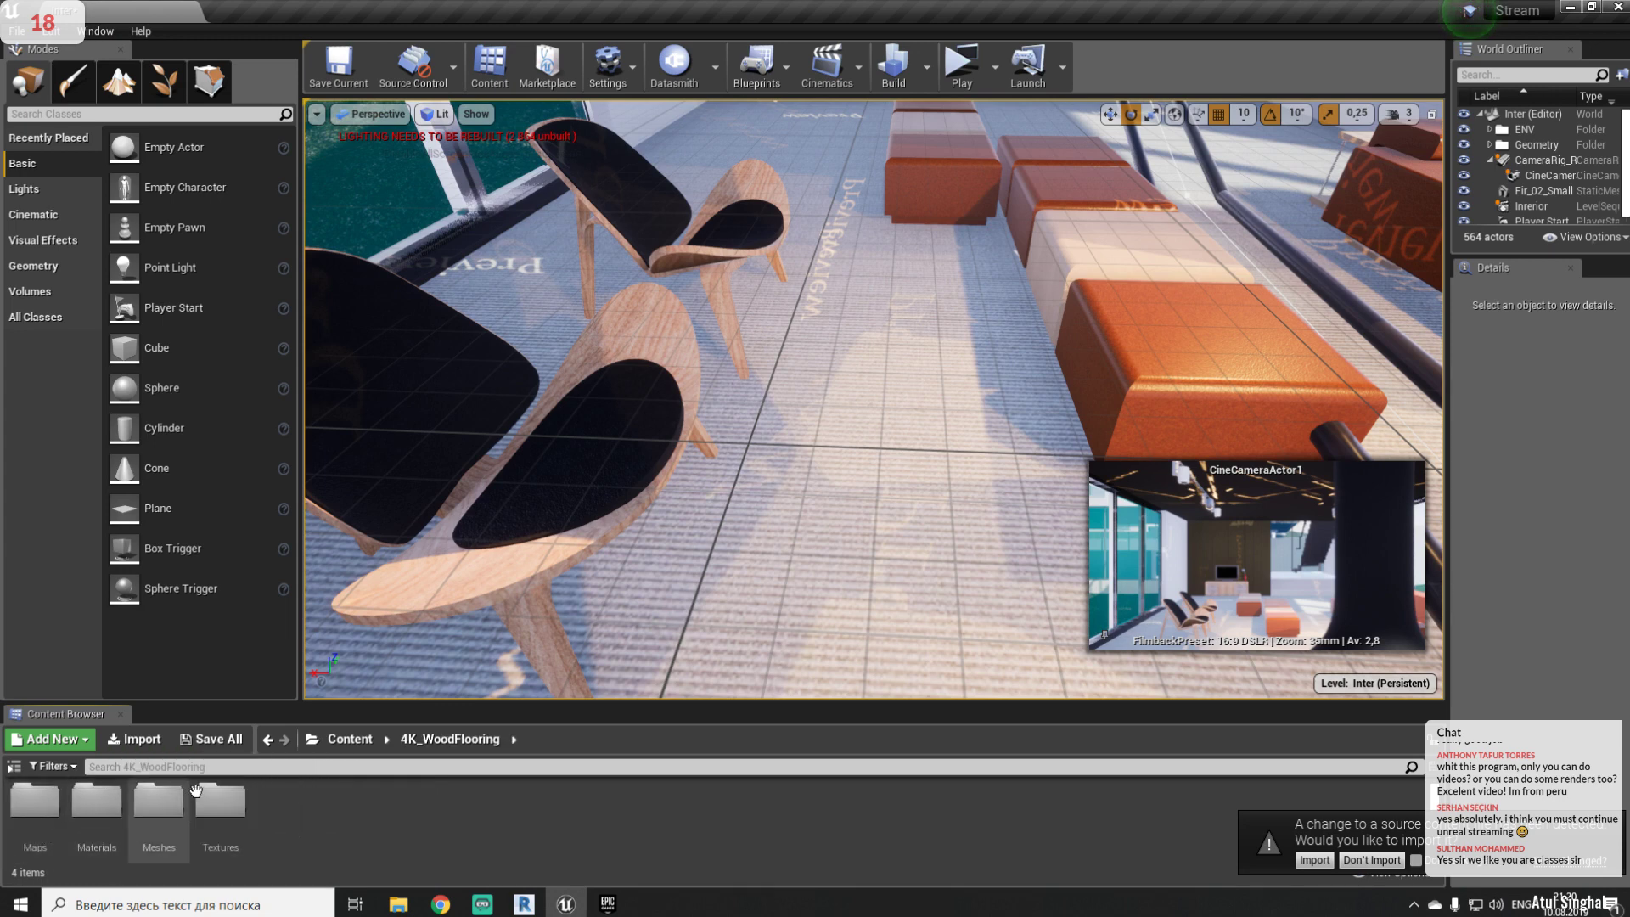
double_click(96, 807)
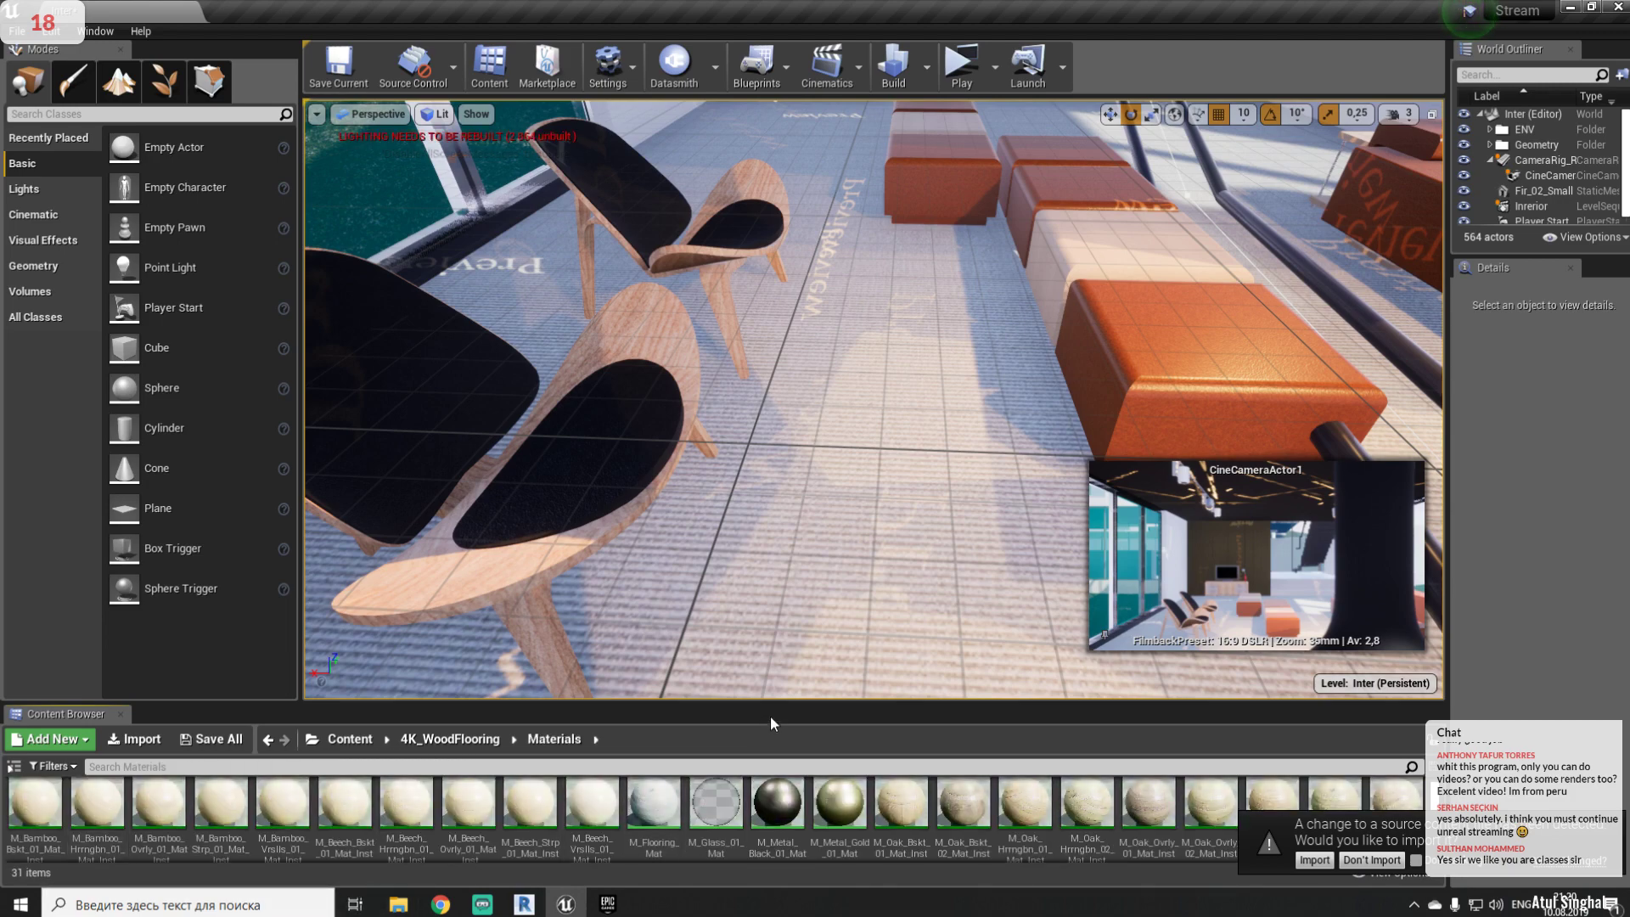
left_click_drag(767, 706, 730, 550)
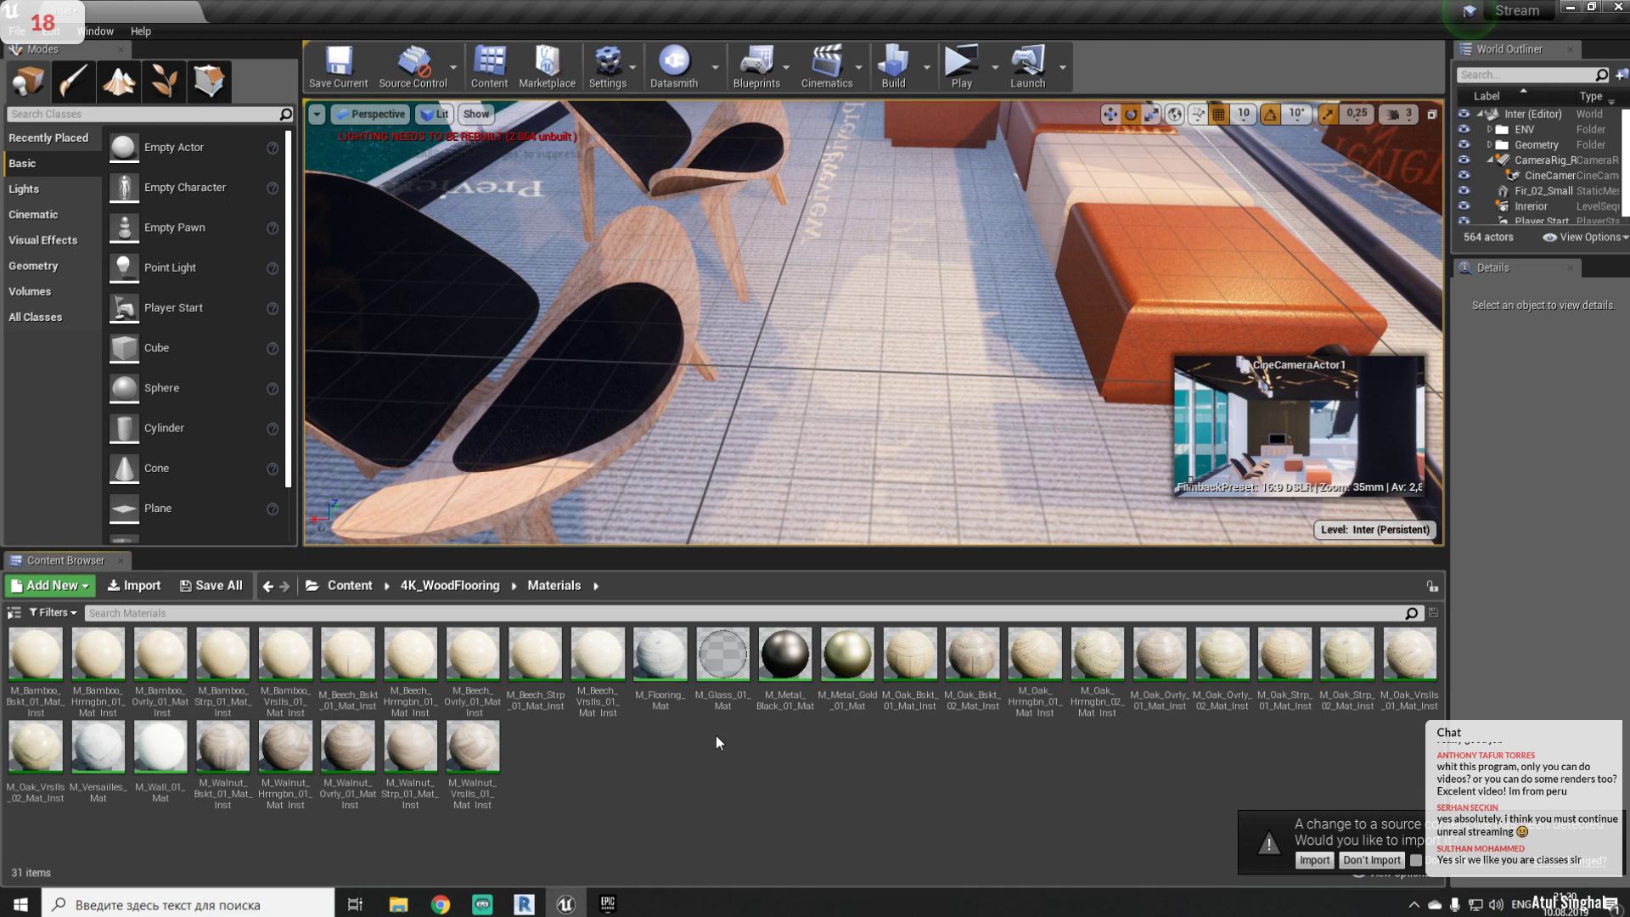
- Apply M_Flooring_Mat to the living-room floor and inspect the planks up close
left_click(683, 658)
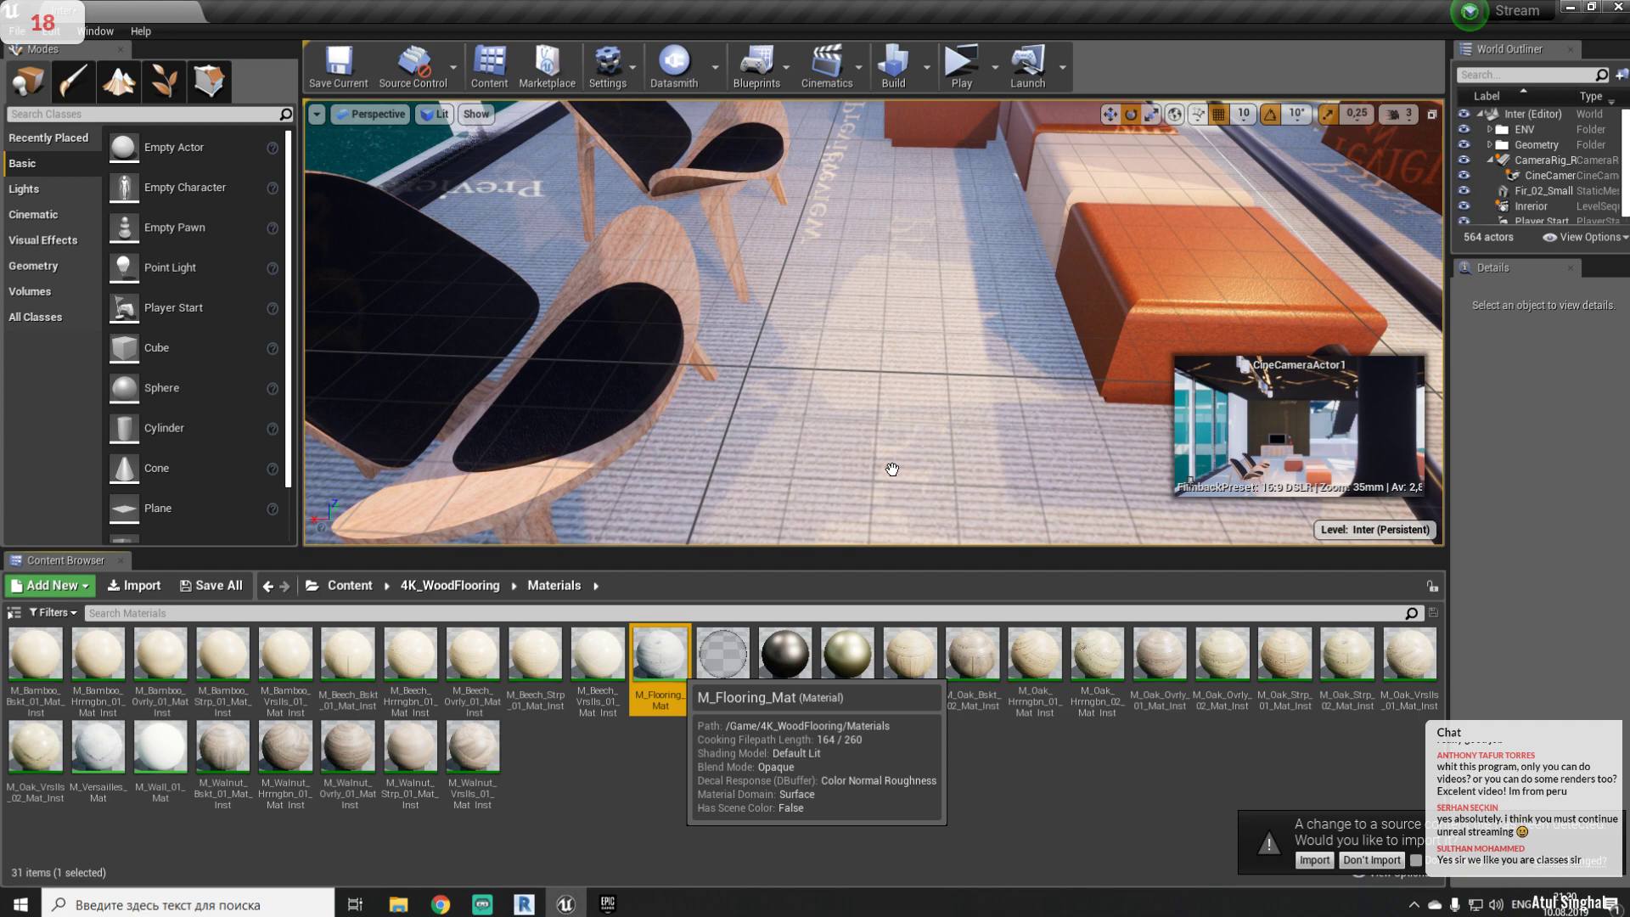
left_click_drag(892, 468, 892, 469)
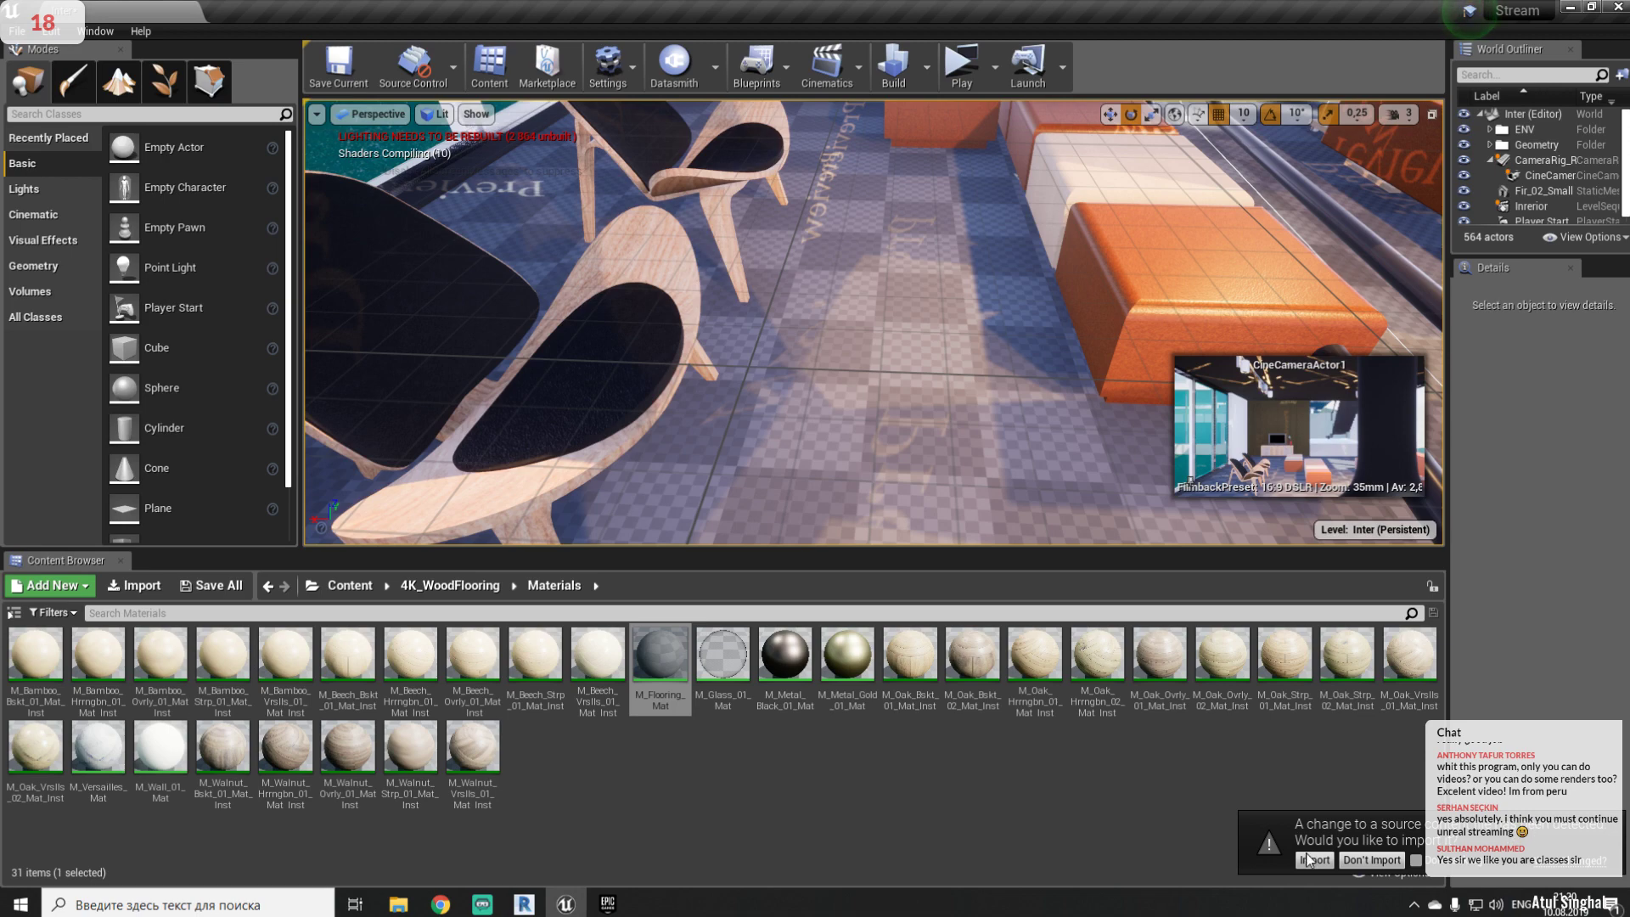
scroll(874, 322, "up", 10)
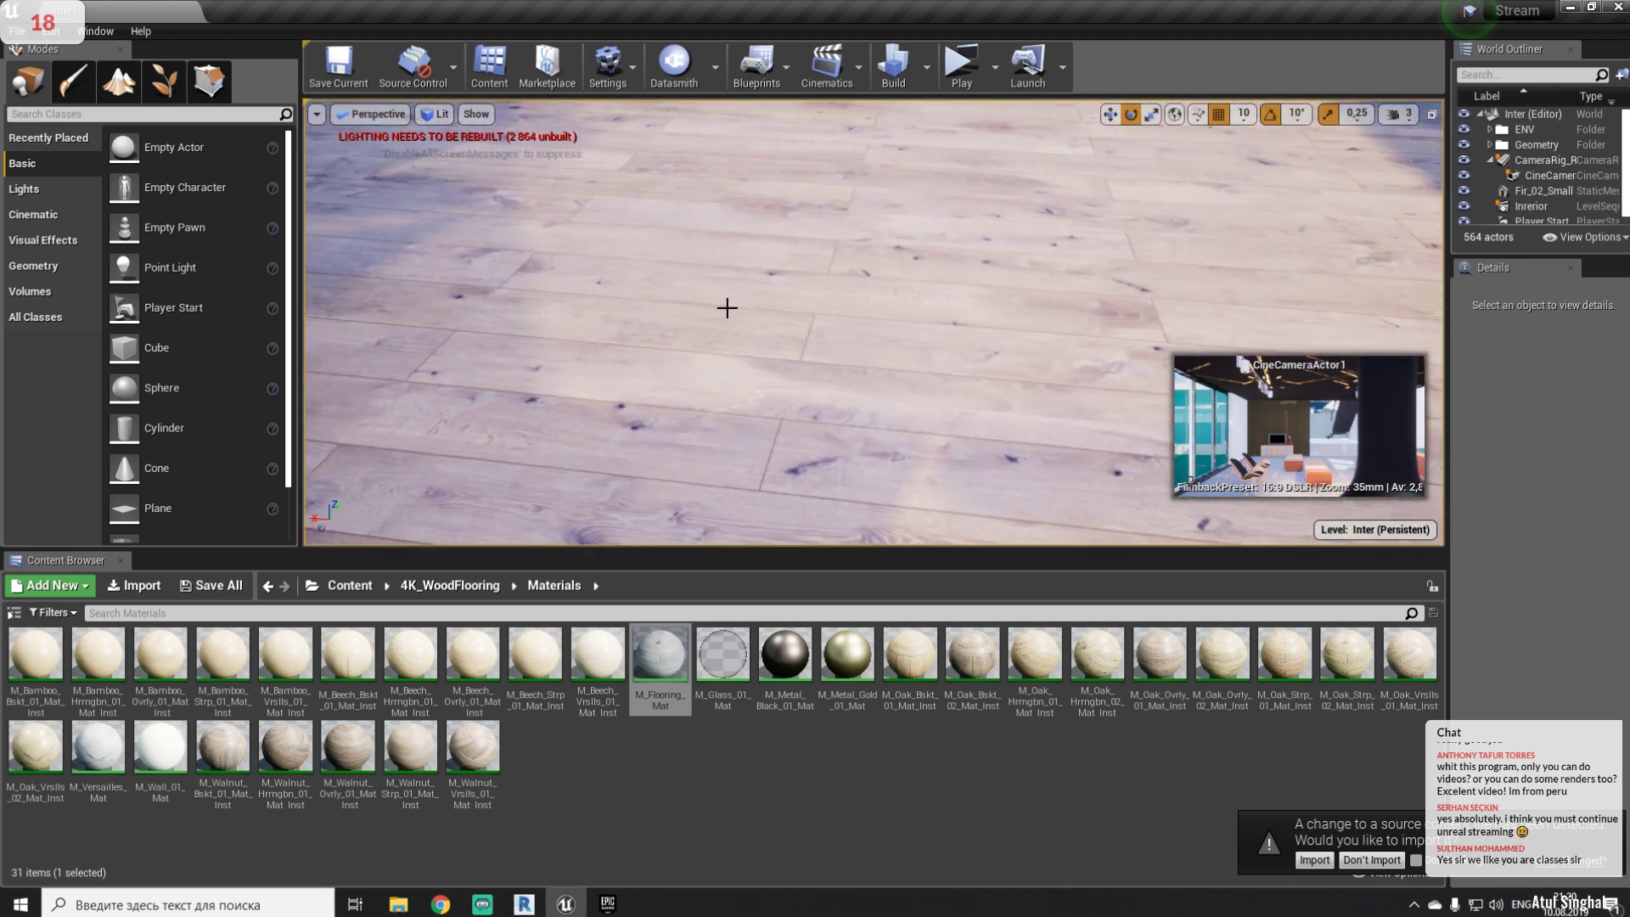
scroll(927, 380, "down", 10)
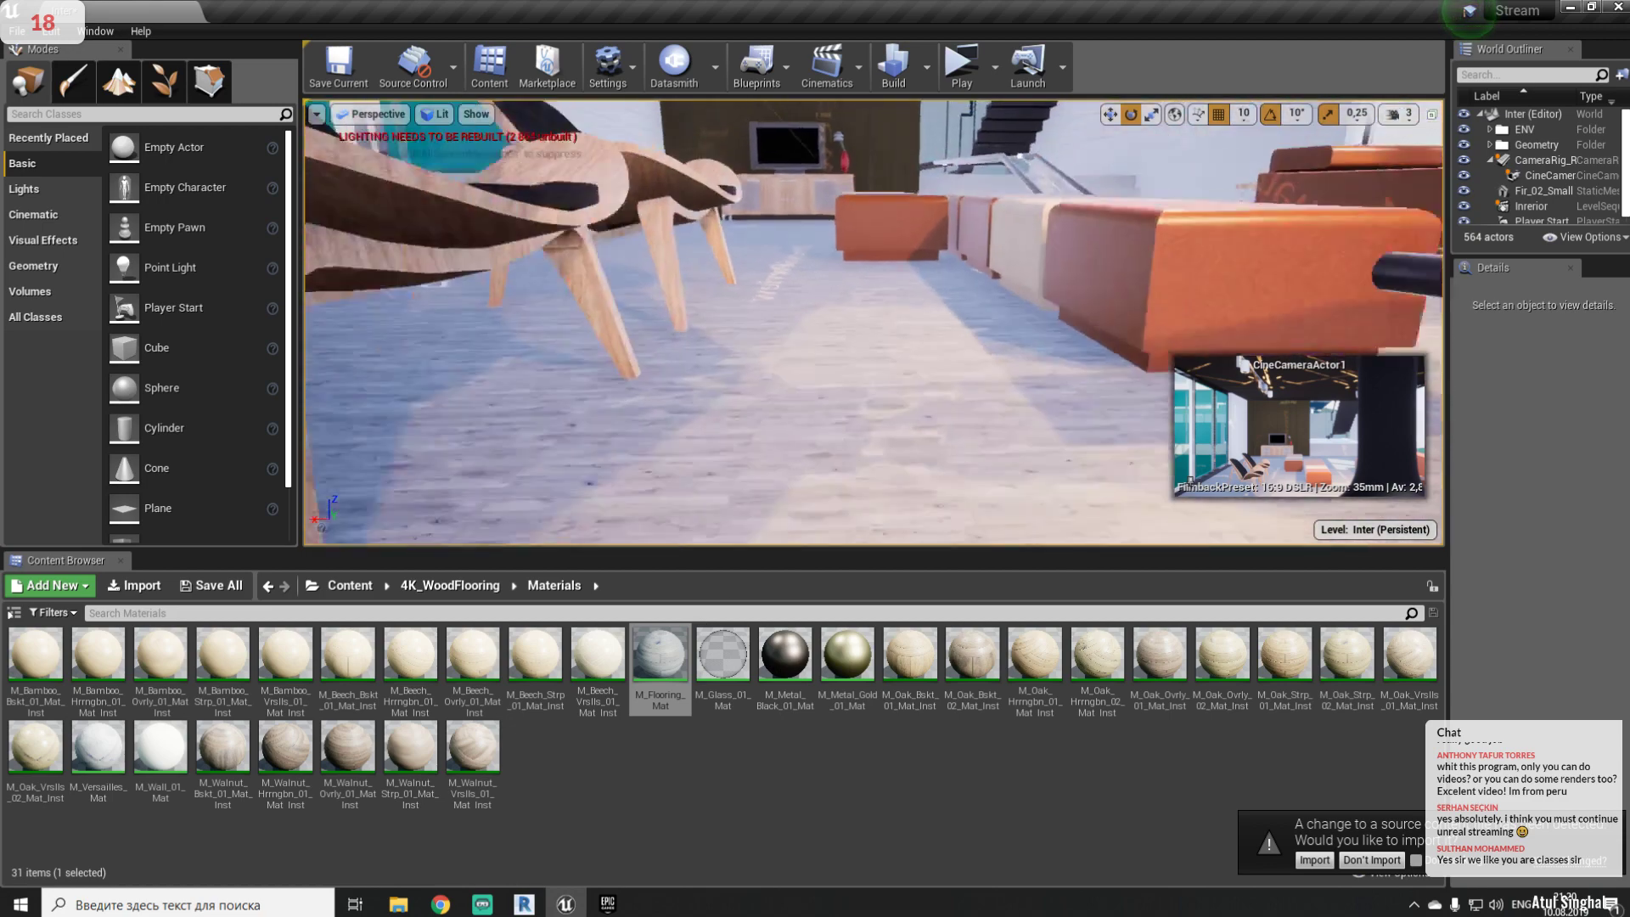
- Apply M_Oak_Bskt_01_Mat_Inst to the wall behind the TV and inspect its basket-weave pattern
scroll(730, 293, "up", 10)
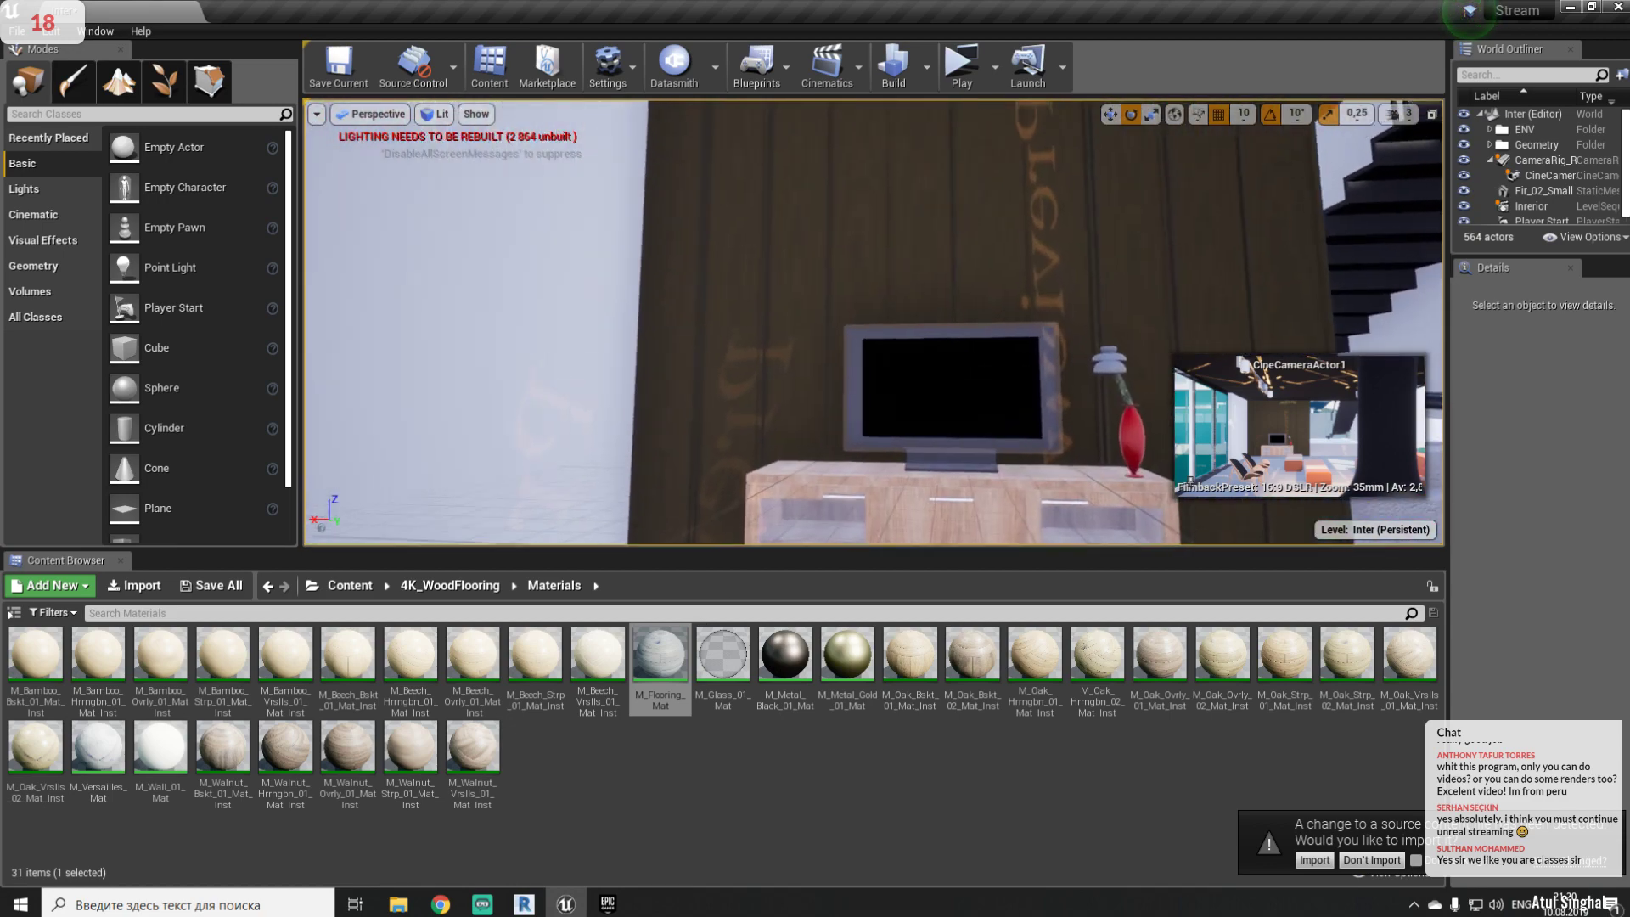
right_click_drag(807, 290, 798, 199)
left_click(909, 655)
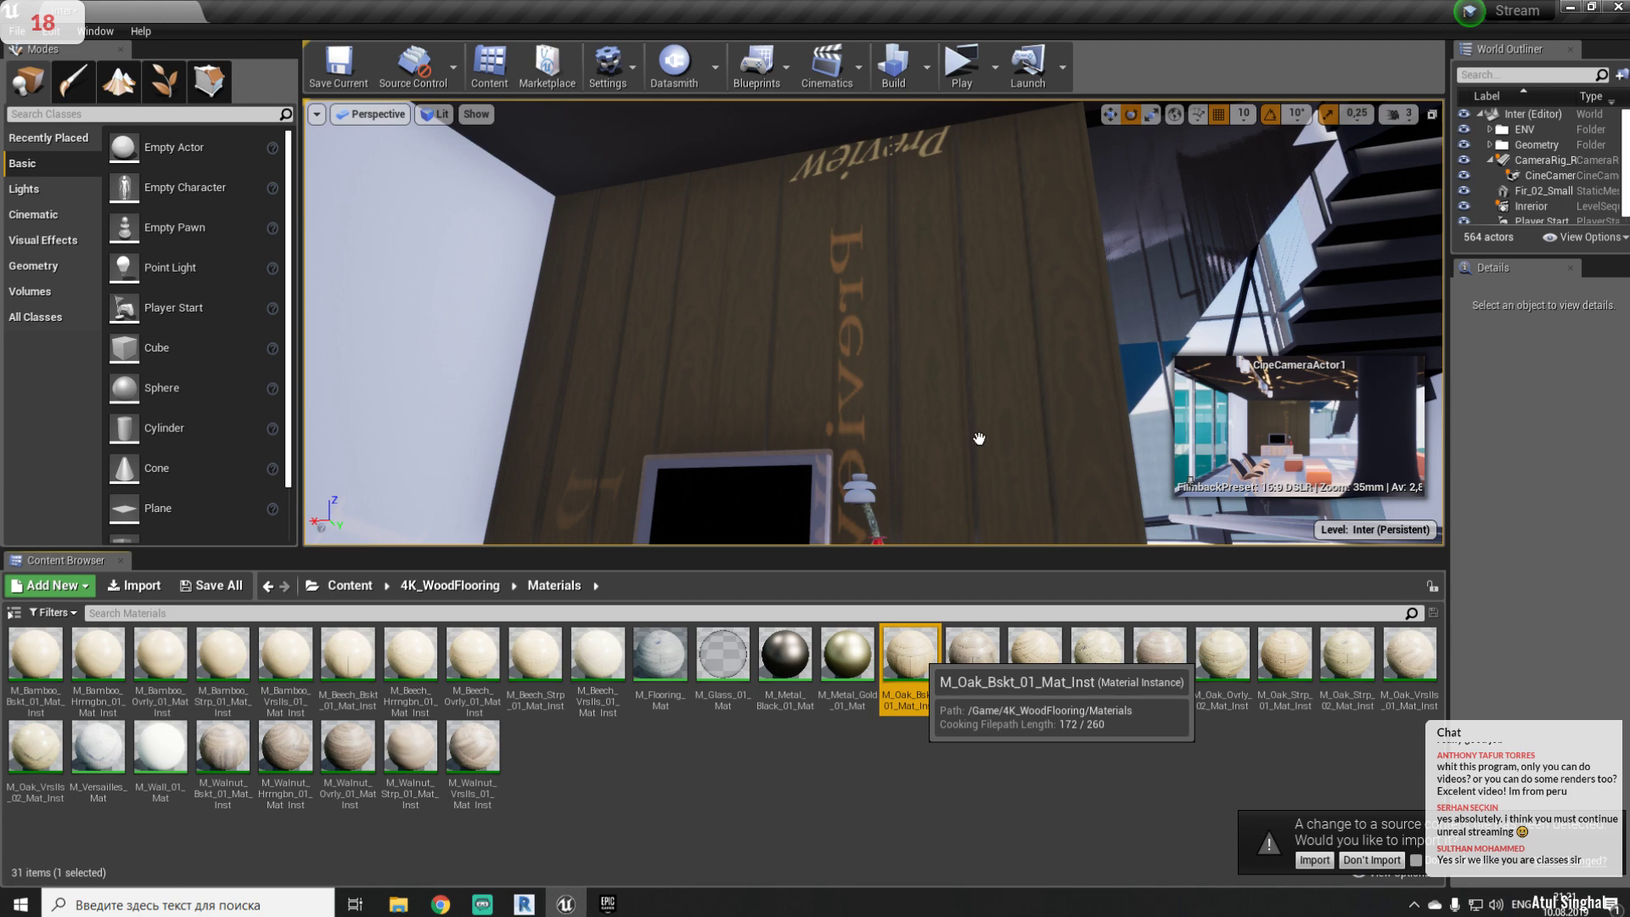
left_click_drag(979, 438, 978, 439)
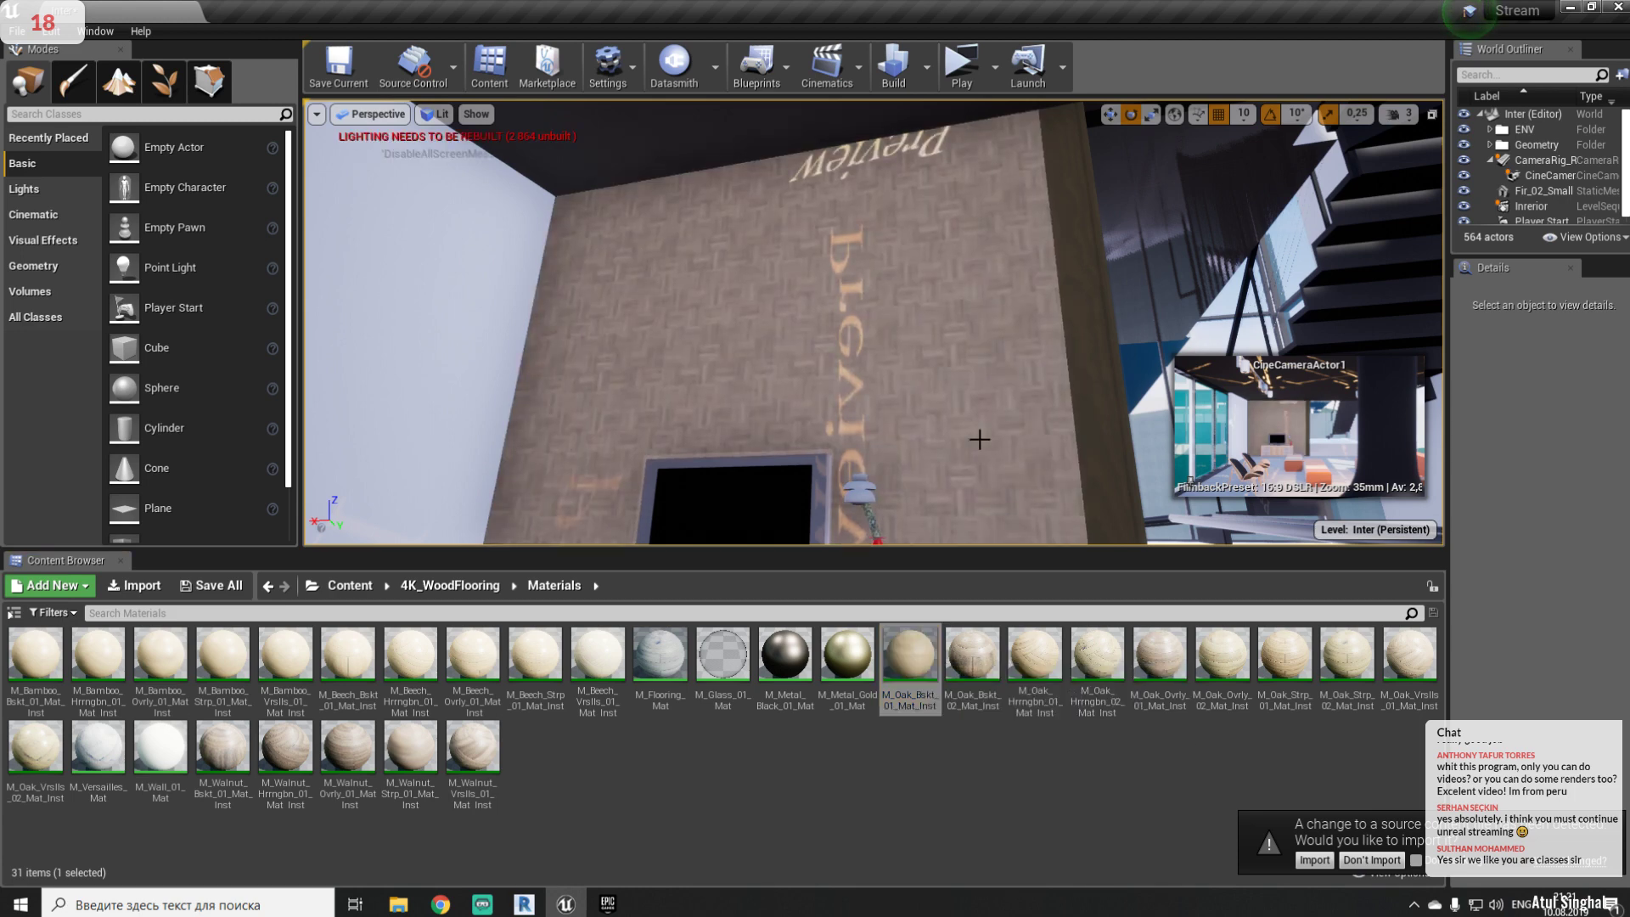
right_click_drag(1037, 426, 938, 360)
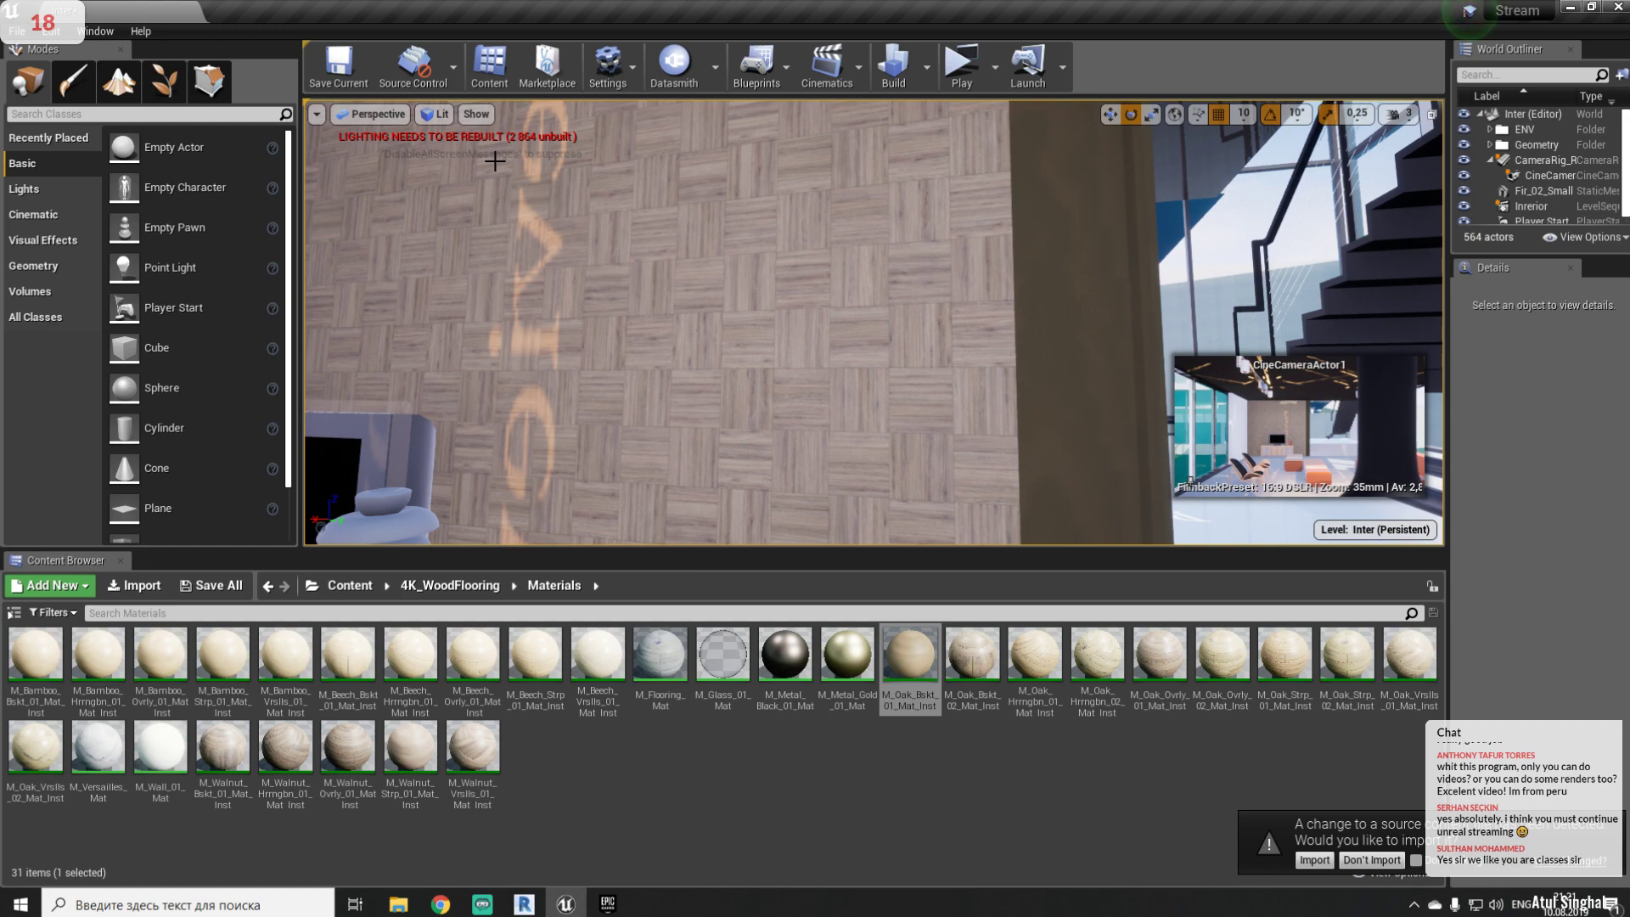
- Open the Inrerior level sequence in Sequencer and move the playhead to frame 8
right_click_drag(912, 283, 306, 310)
key("w")
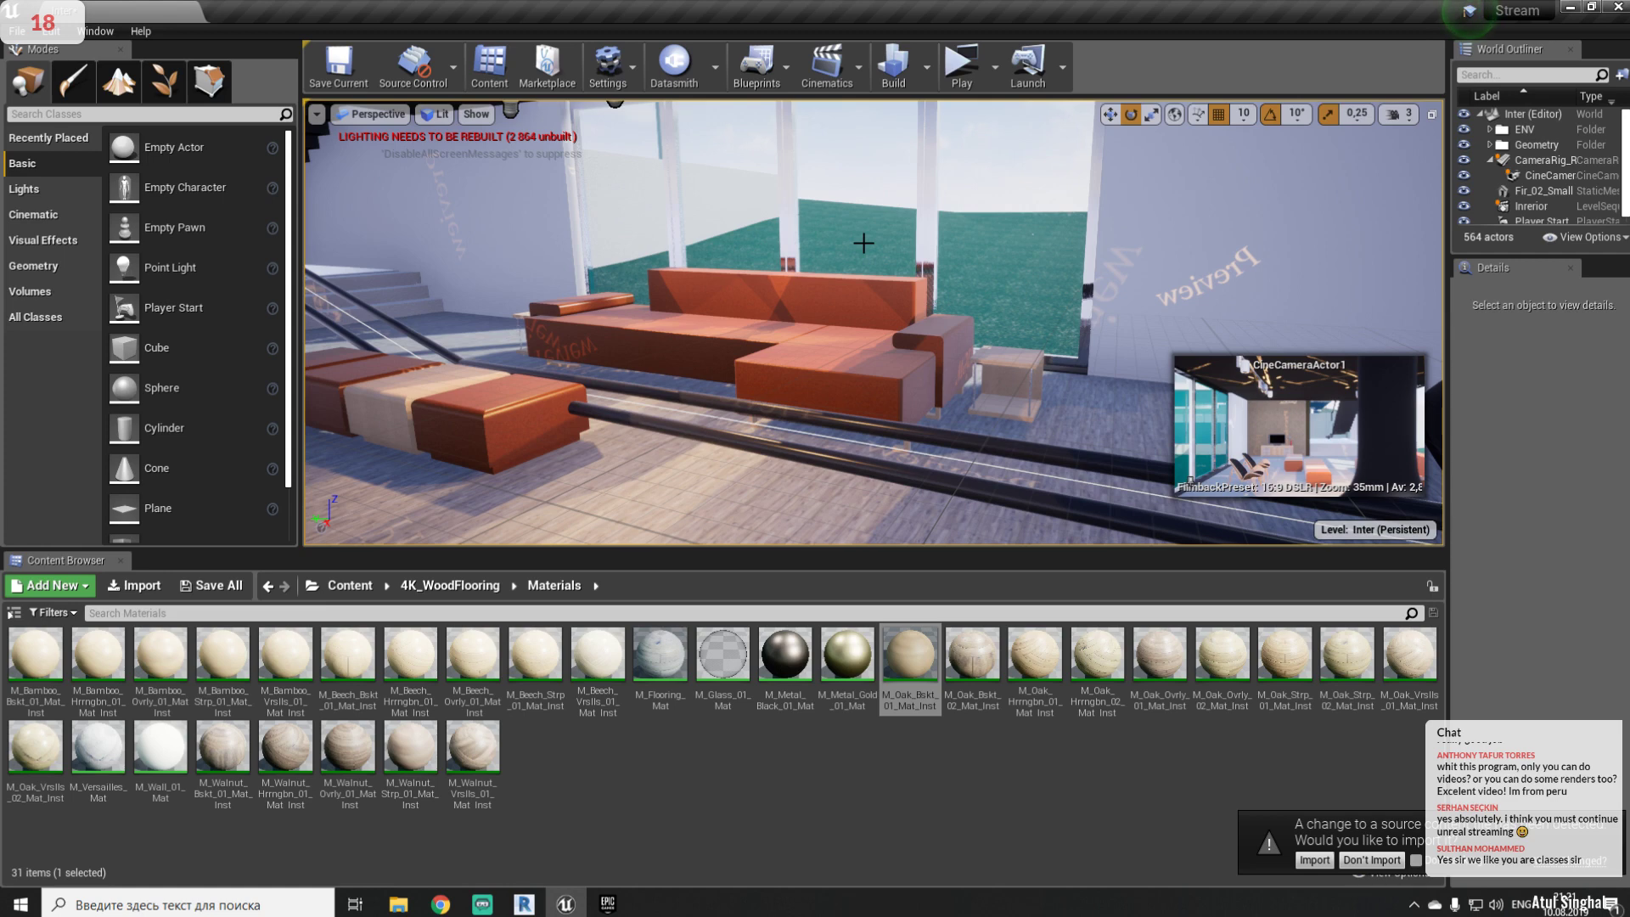
left_click(788, 69)
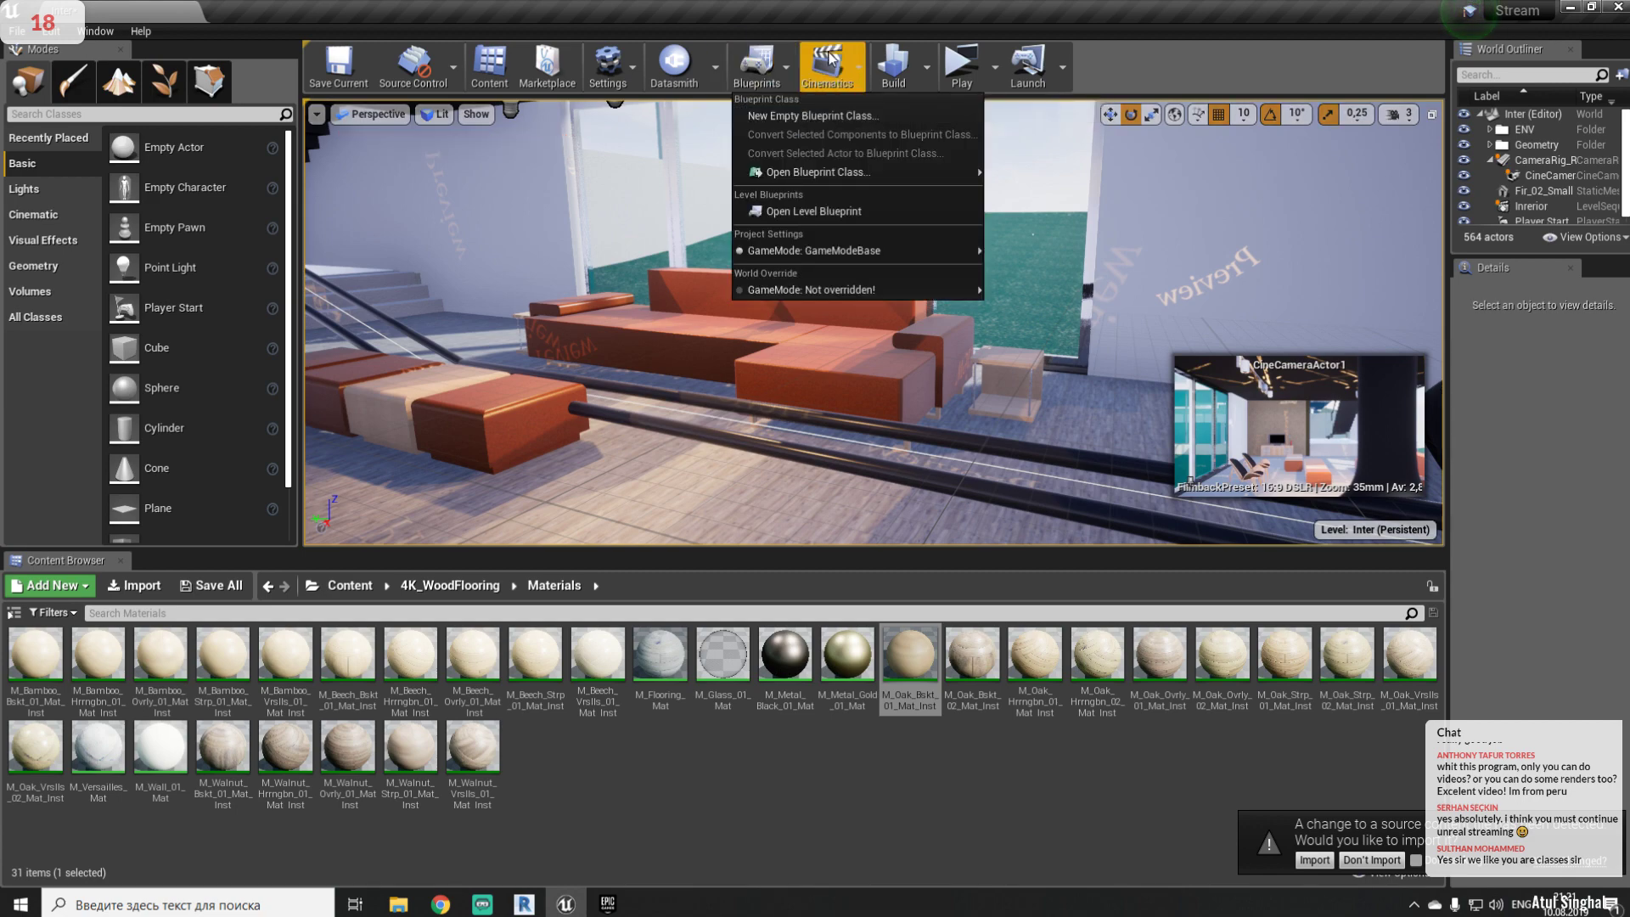
left_click(864, 68)
left_click(868, 217)
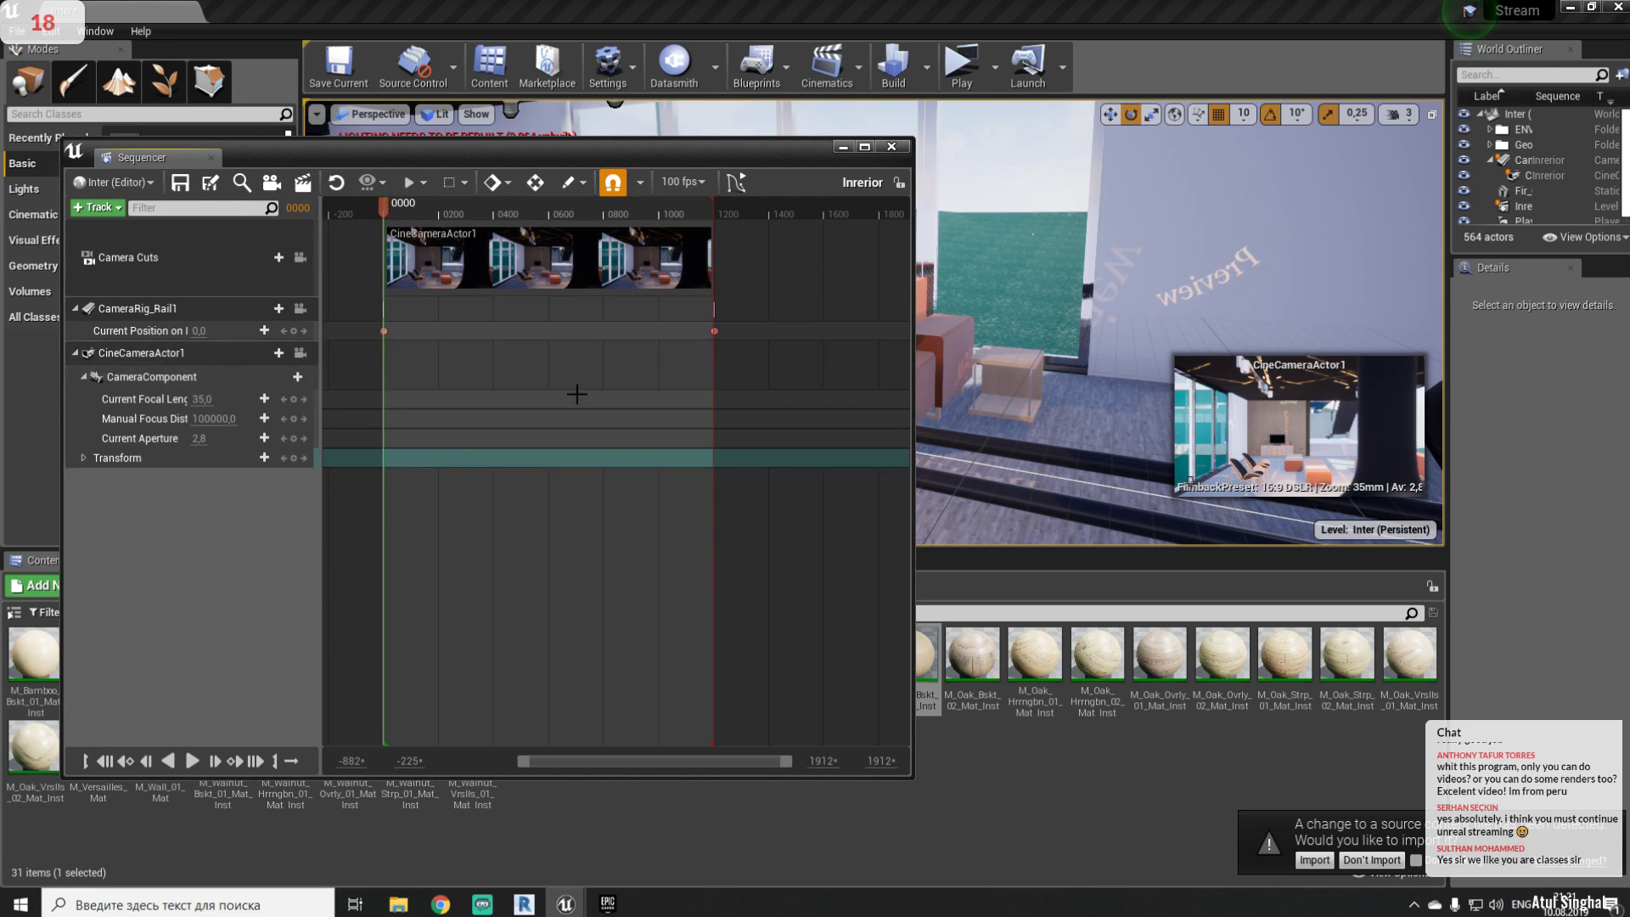
mouse_move(384, 210)
left_mouse_down()
mouse_move(467, 219)
mouse_move(385, 215)
left_mouse_up()
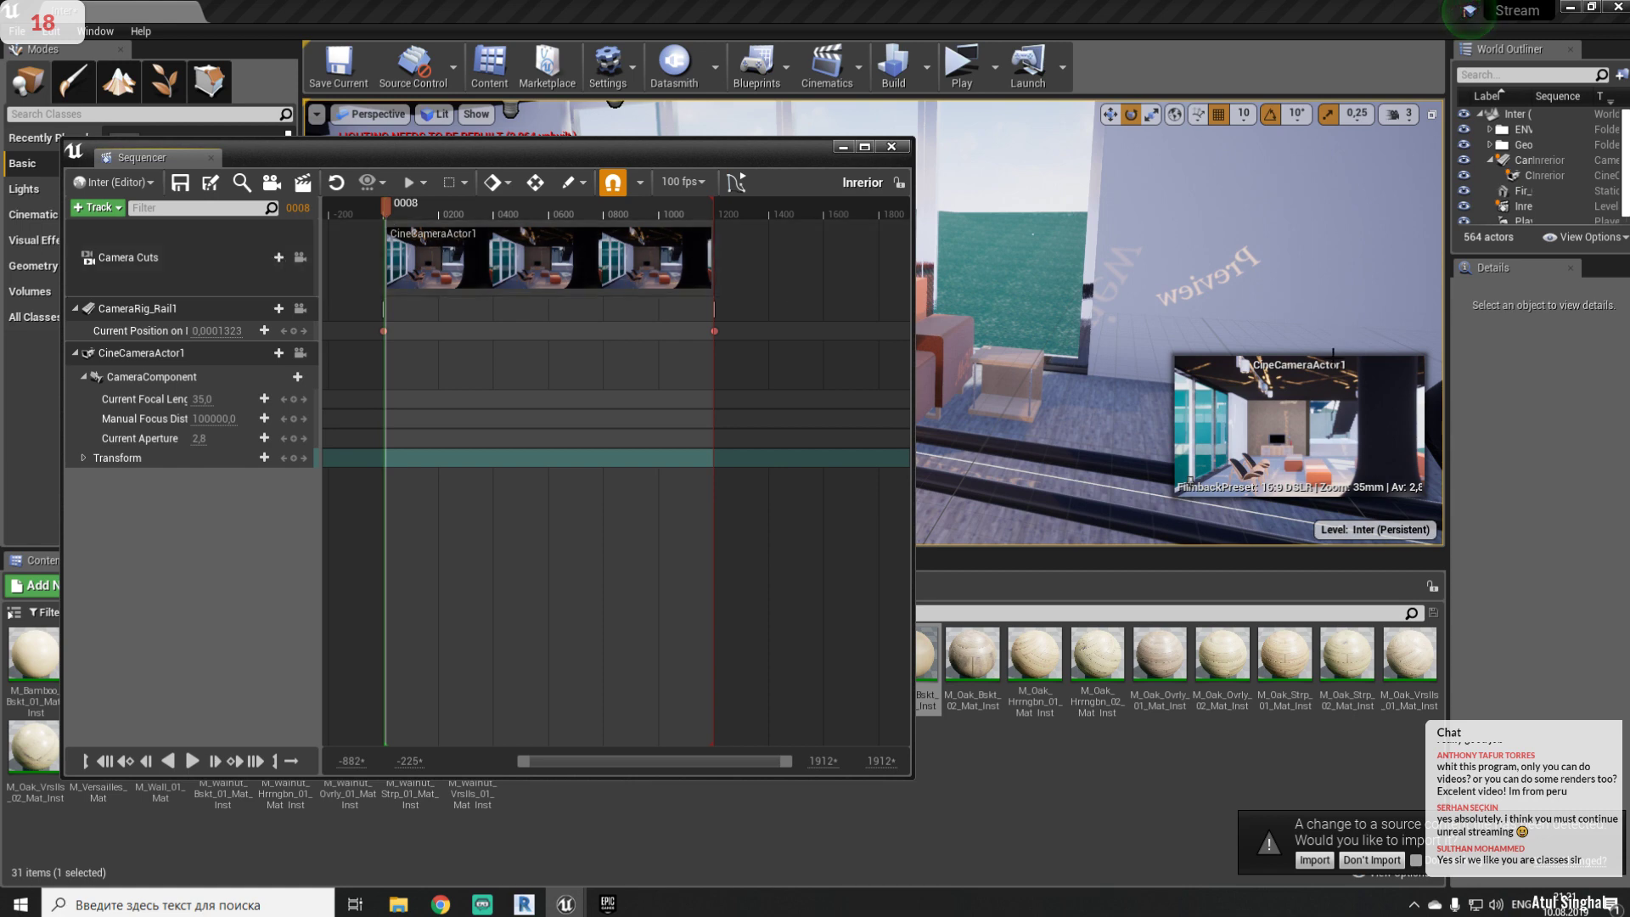
- View the scene through CineCameraActor1 and move the Sequencer window clear of the viewport
left_click_drag(635, 155, 546, 490)
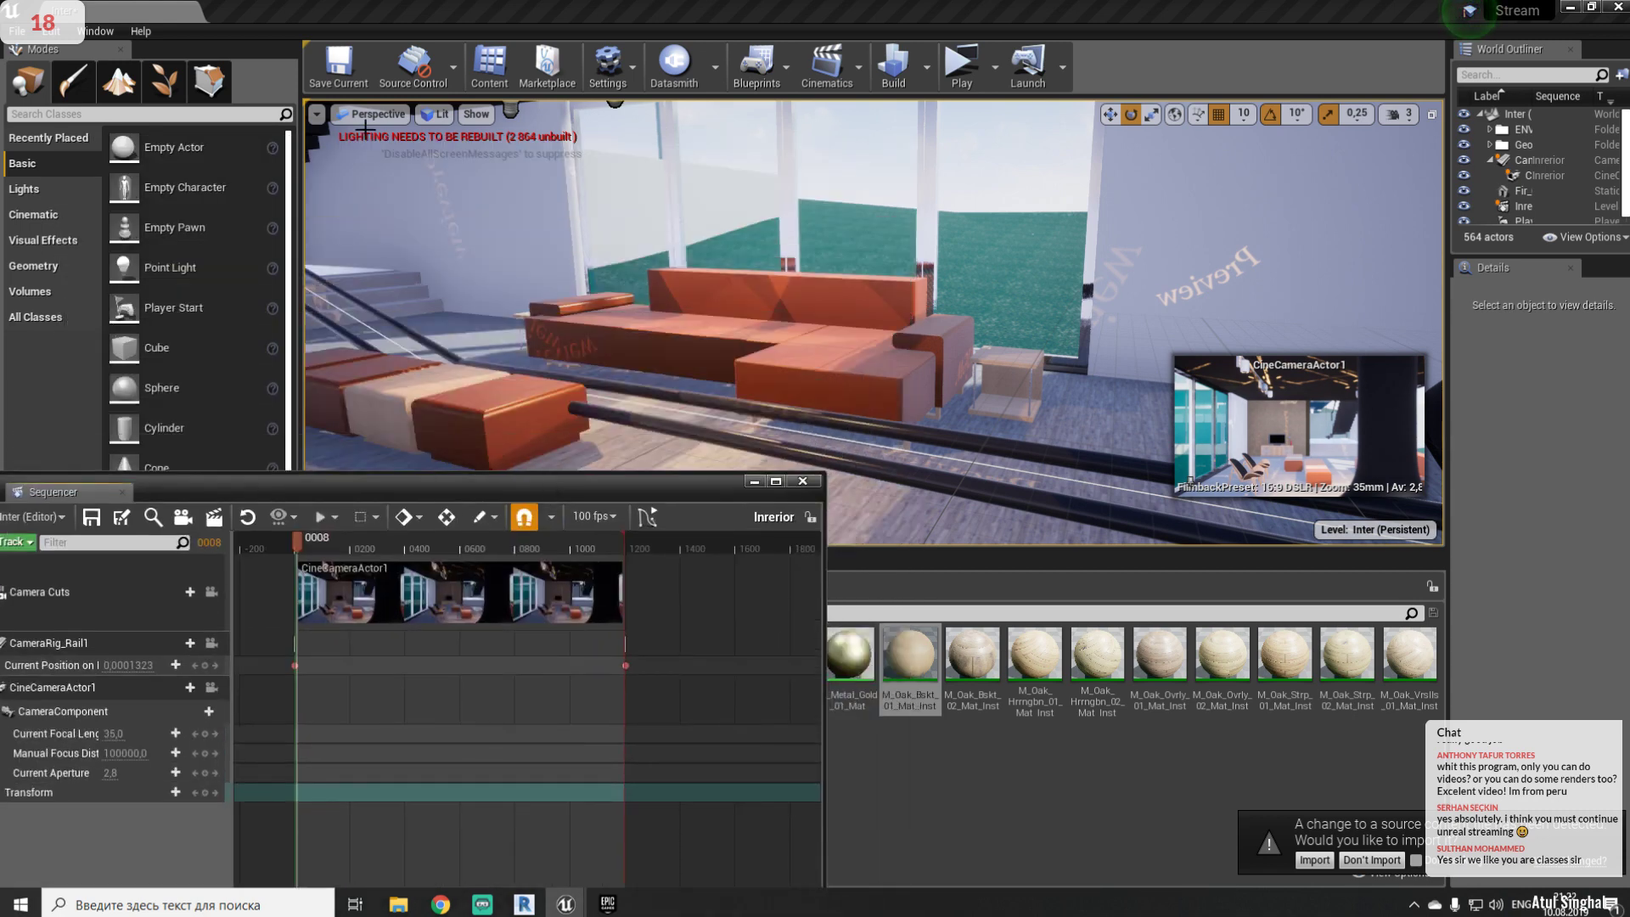
left_click(378, 114)
left_click(405, 310)
left_click_drag(396, 491, 1002, 688)
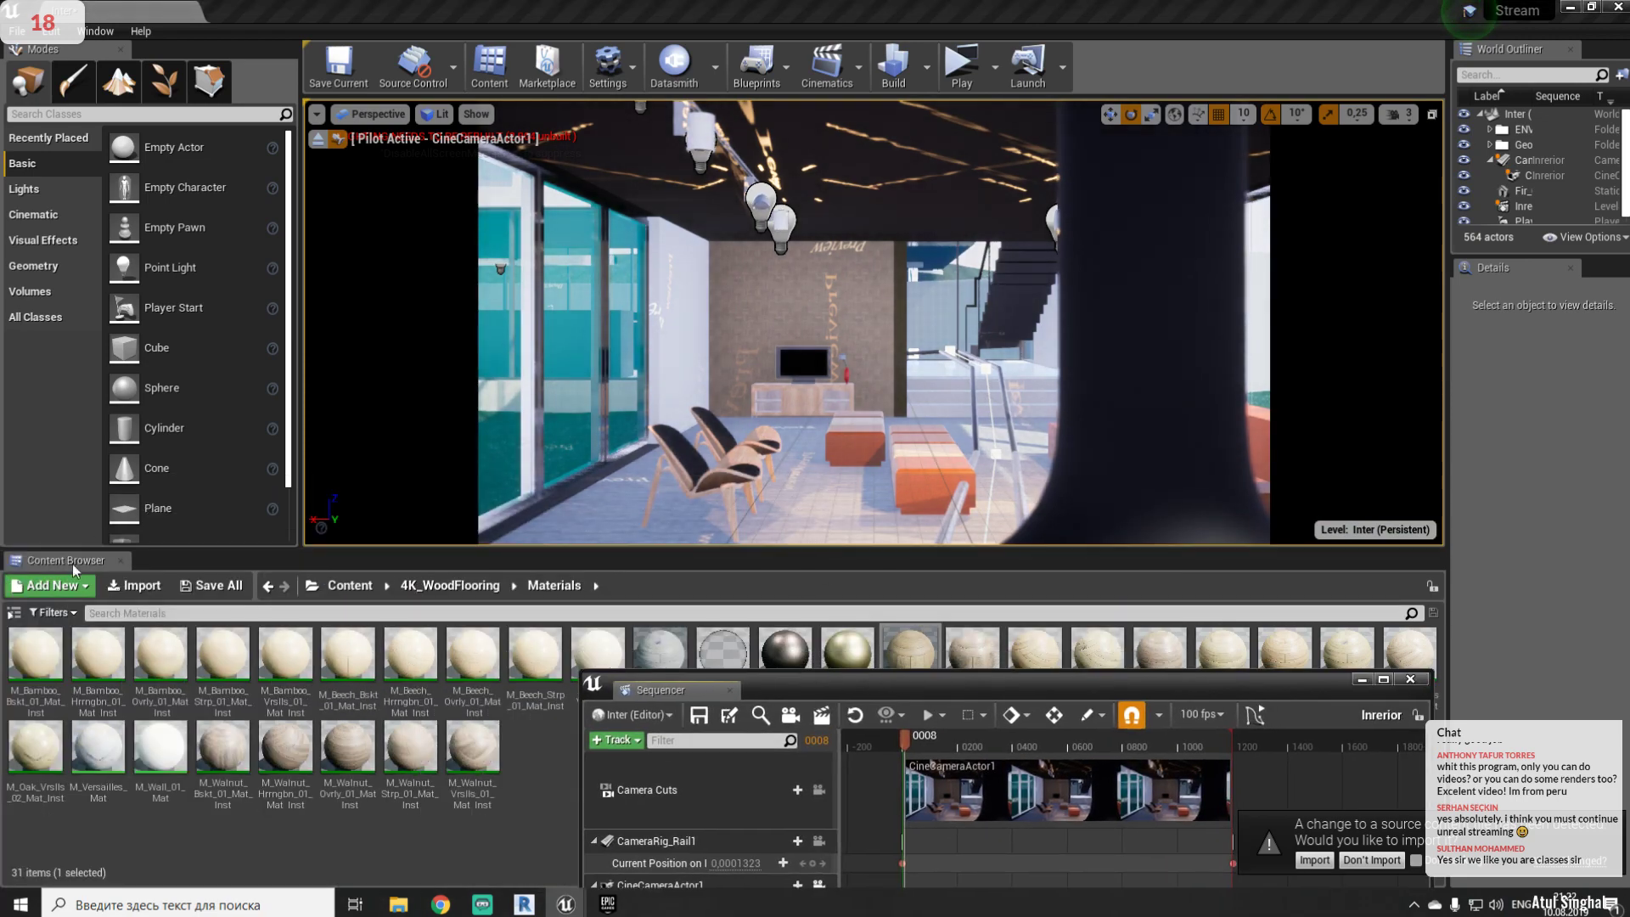
- Enlarge the viewport by moving the Content Browser below Modes and narrowing both, and preview the camera move between frames 2 and 169
left_click_drag(83, 568, 175, 493)
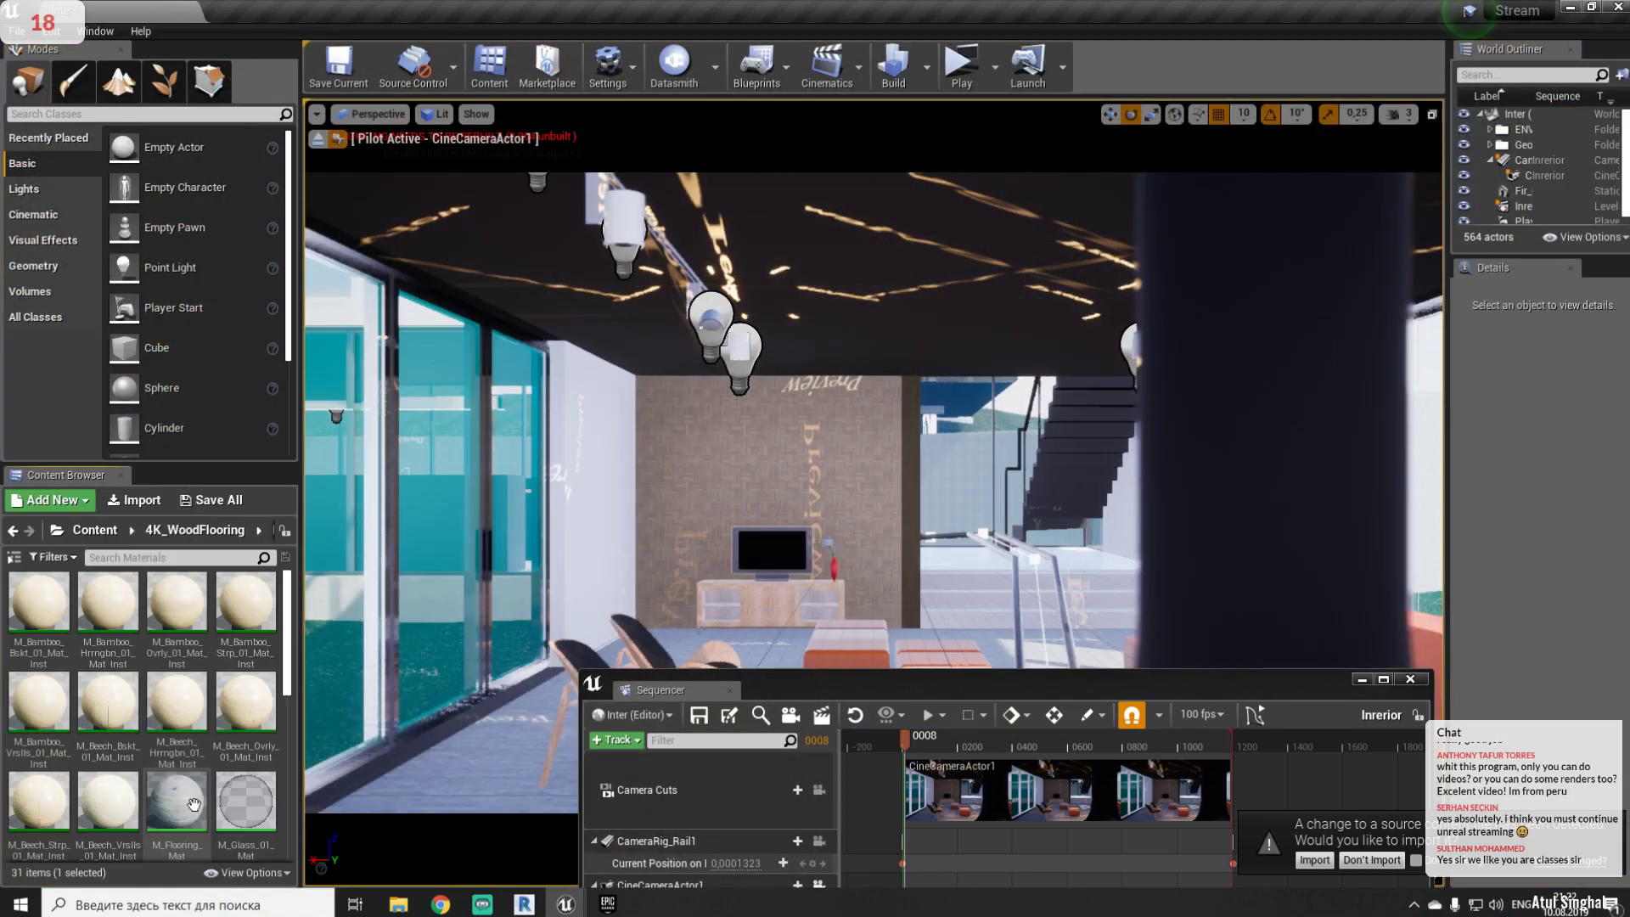
left_click_drag(299, 501, 178, 501)
left_click_drag(819, 691, 1278, 139)
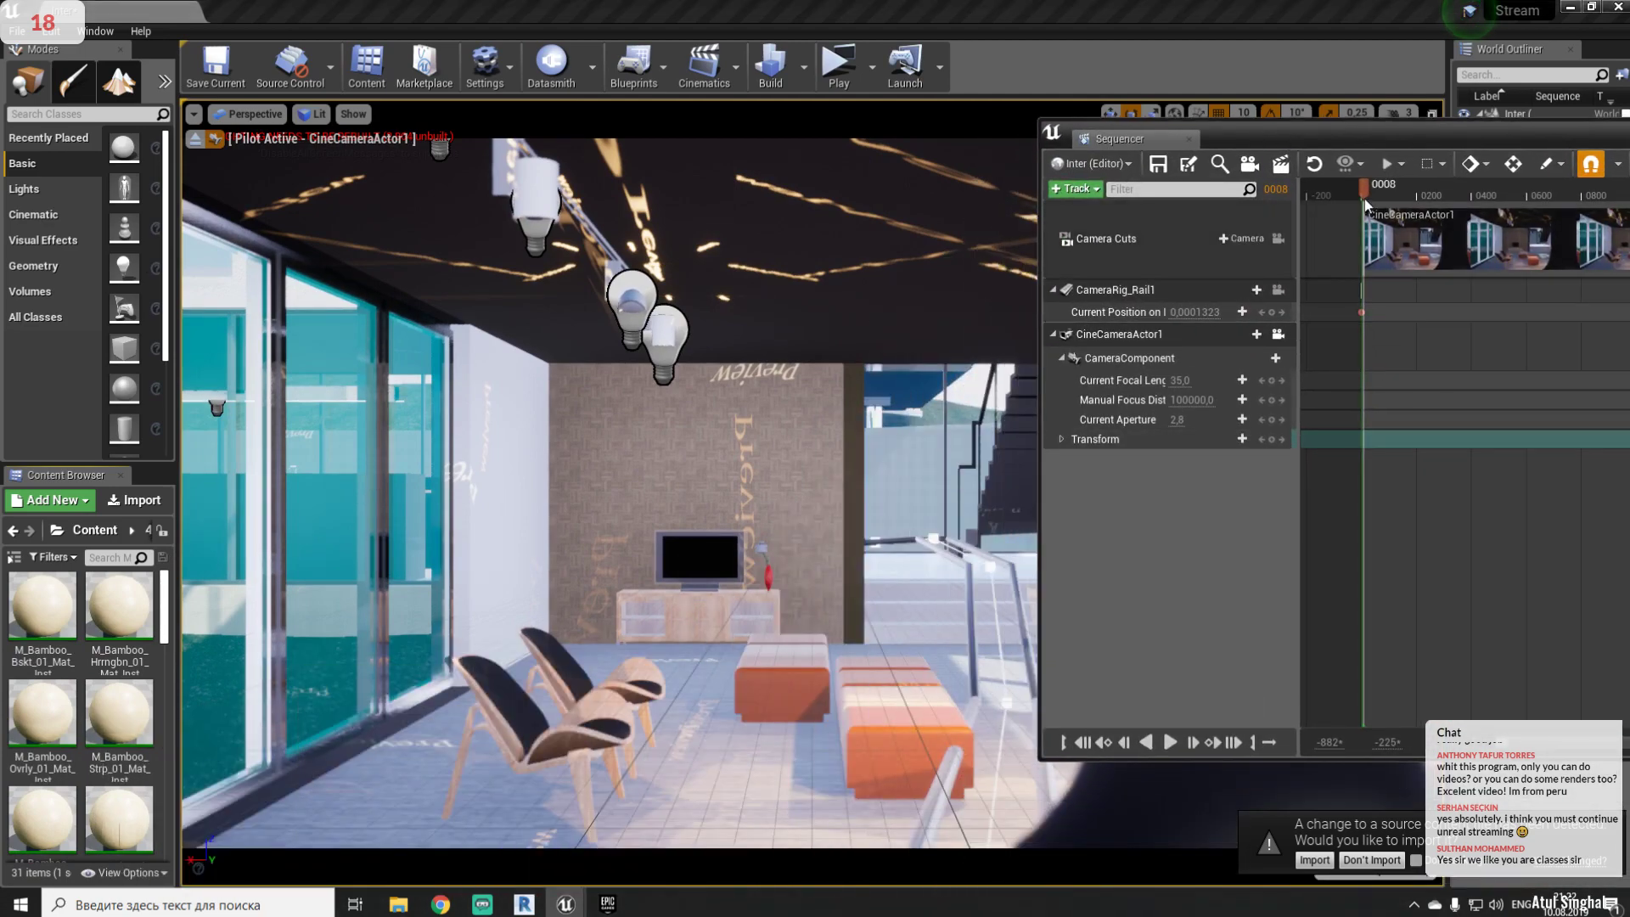
left_click_drag(1361, 194, 1411, 196)
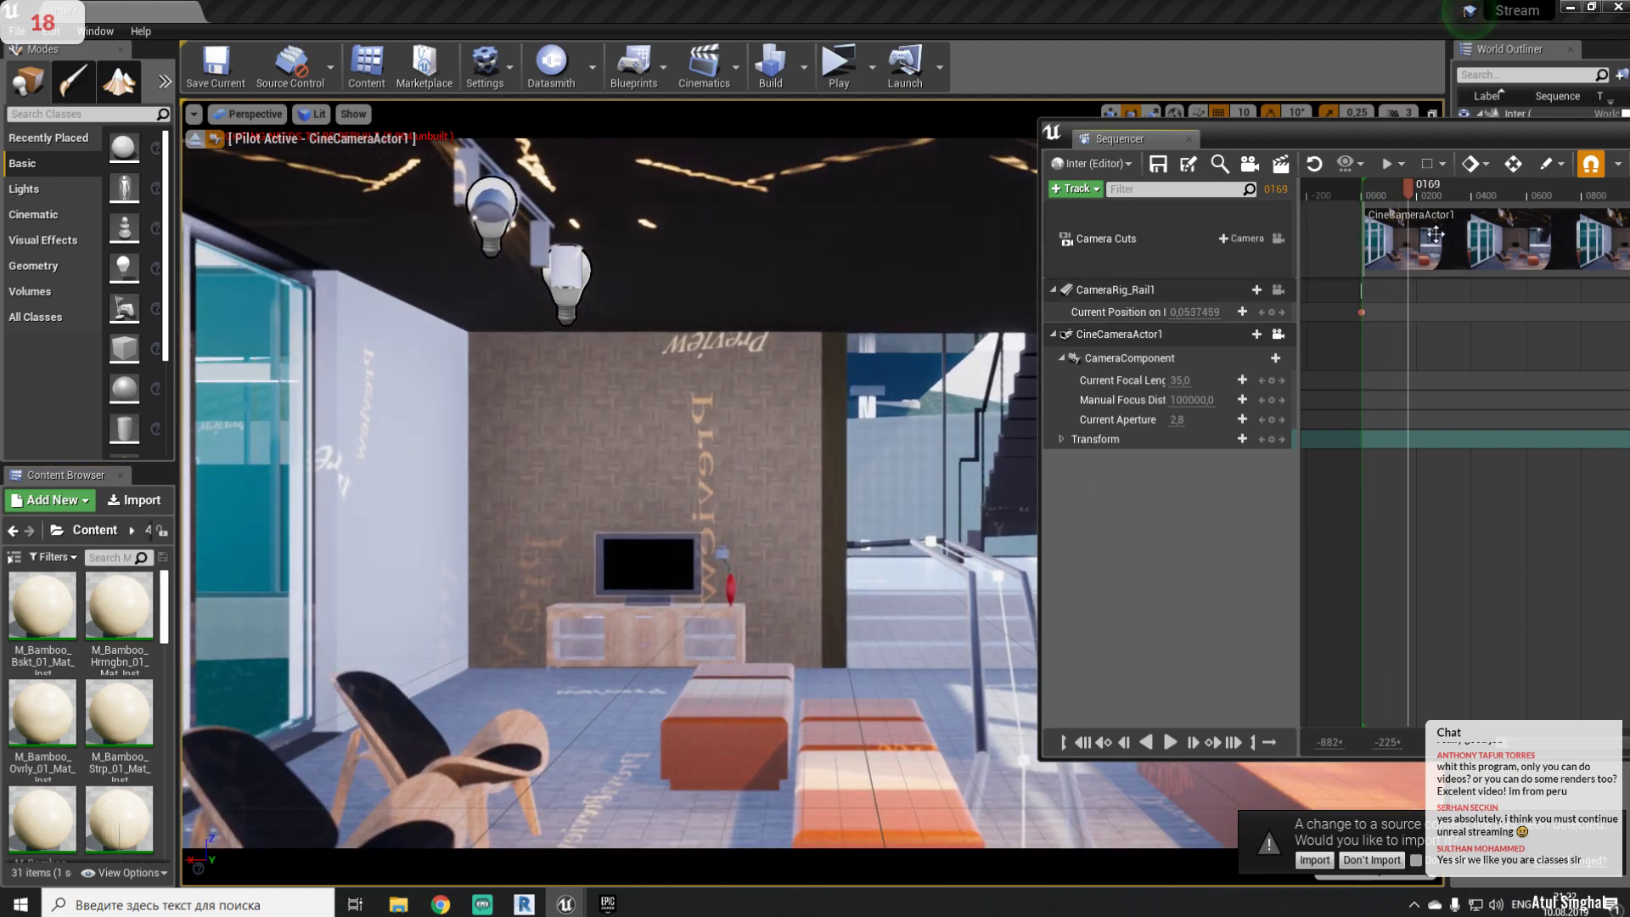
left_click_drag(1409, 192, 1361, 185)
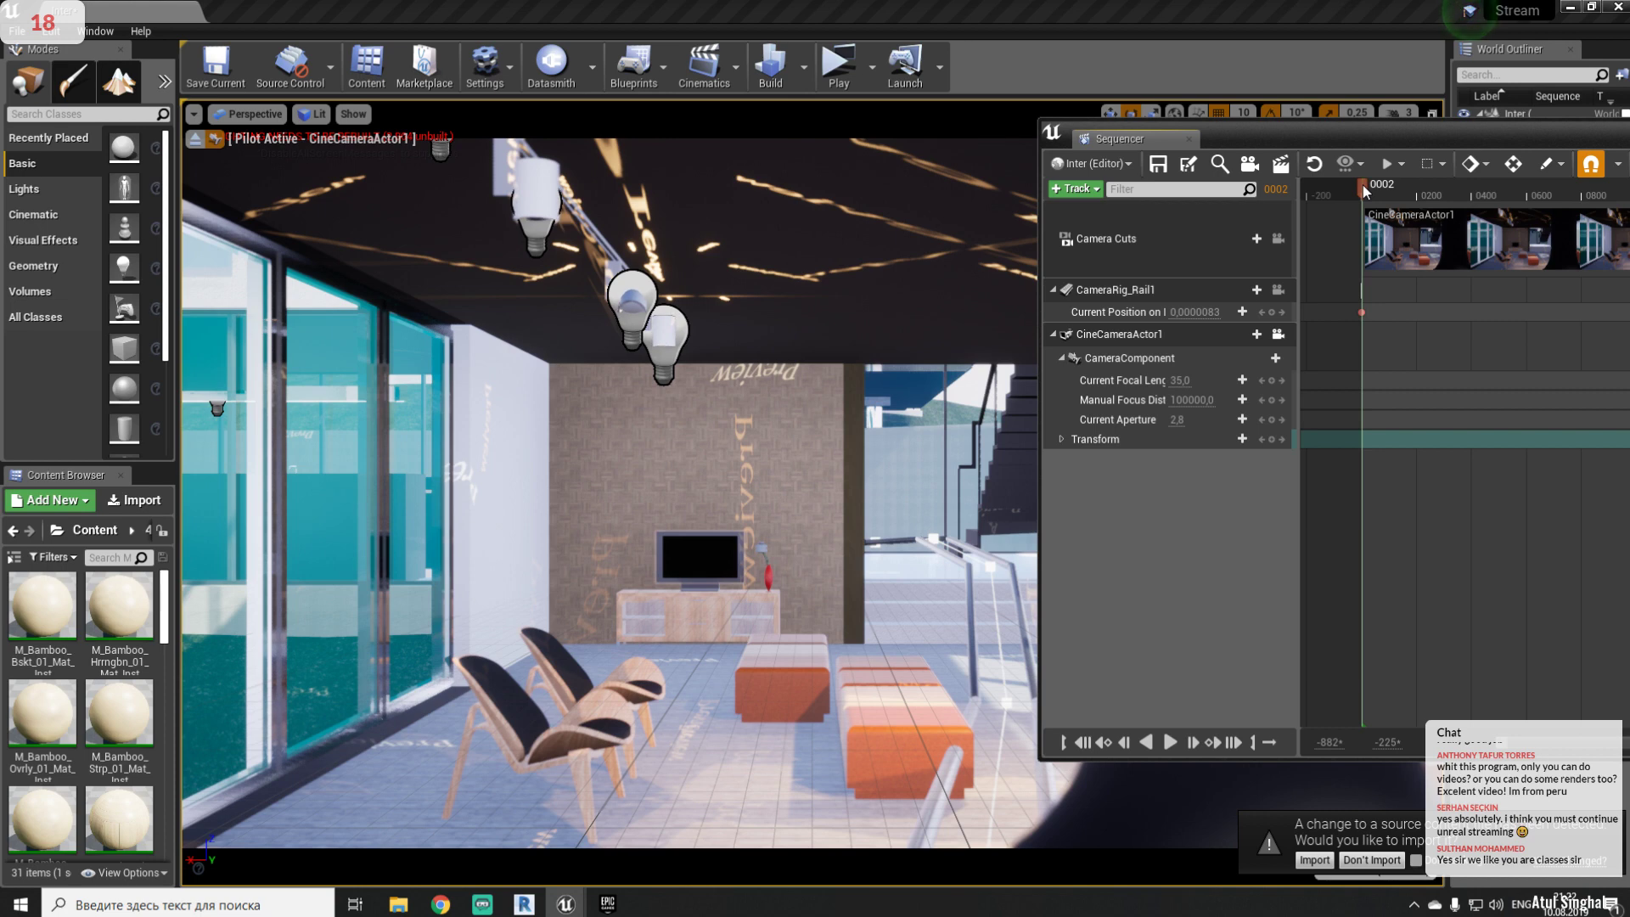
- Select the ottoman beside the chairs and add its actor to the Inrerior sequence as an animatable track
left_click_drag(1388, 135, 577, 139)
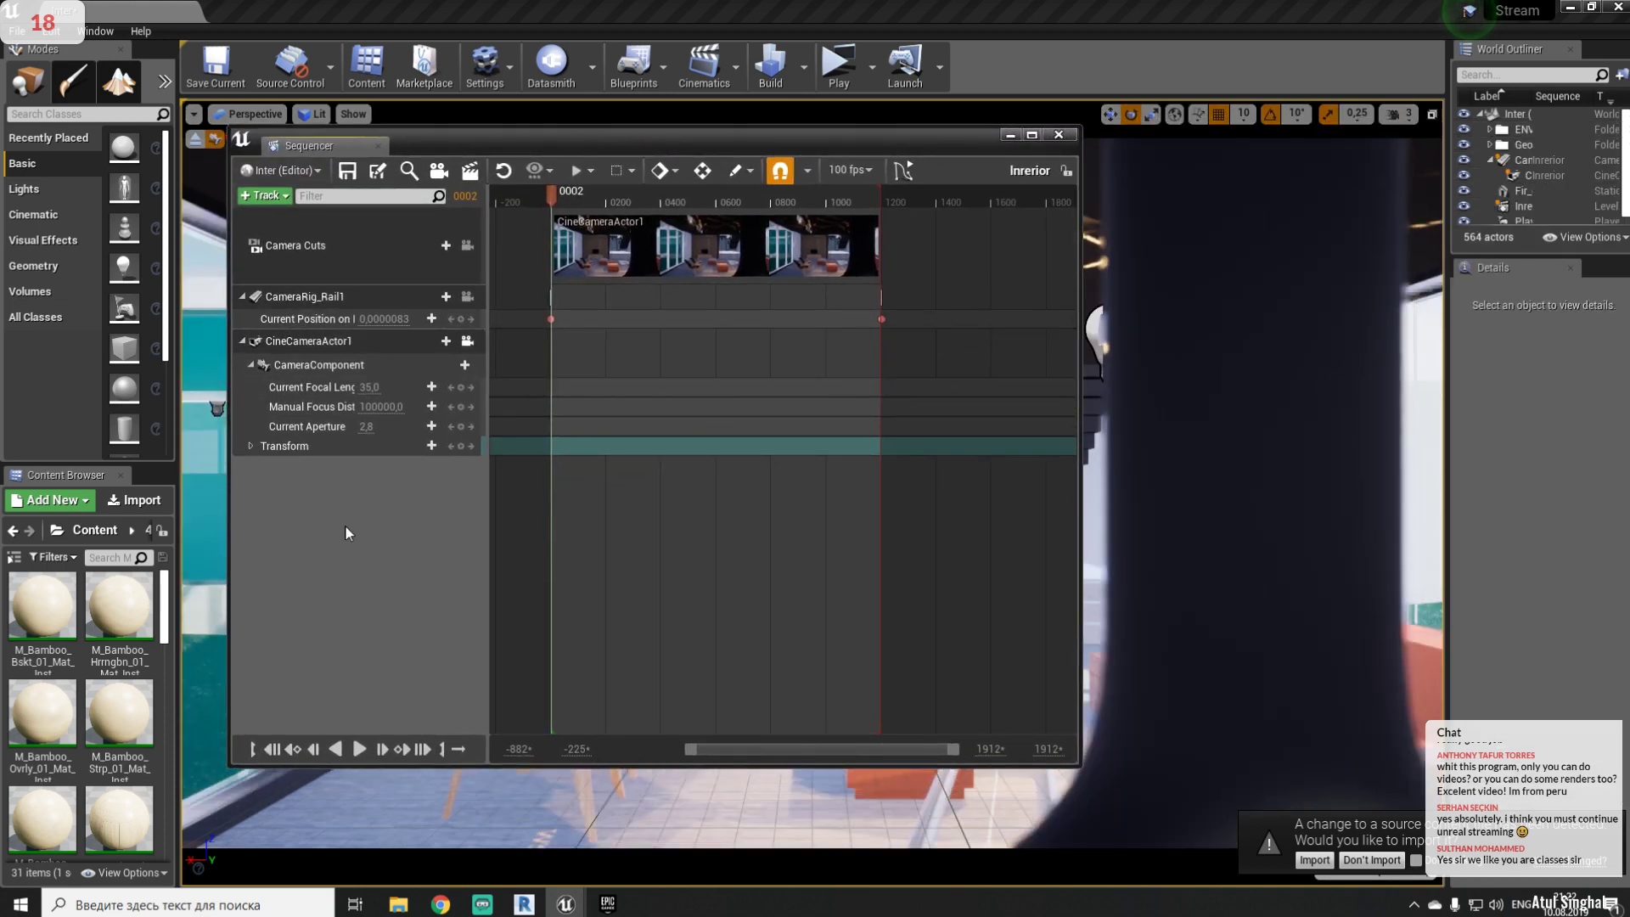
left_click_drag(781, 140, 600, 43)
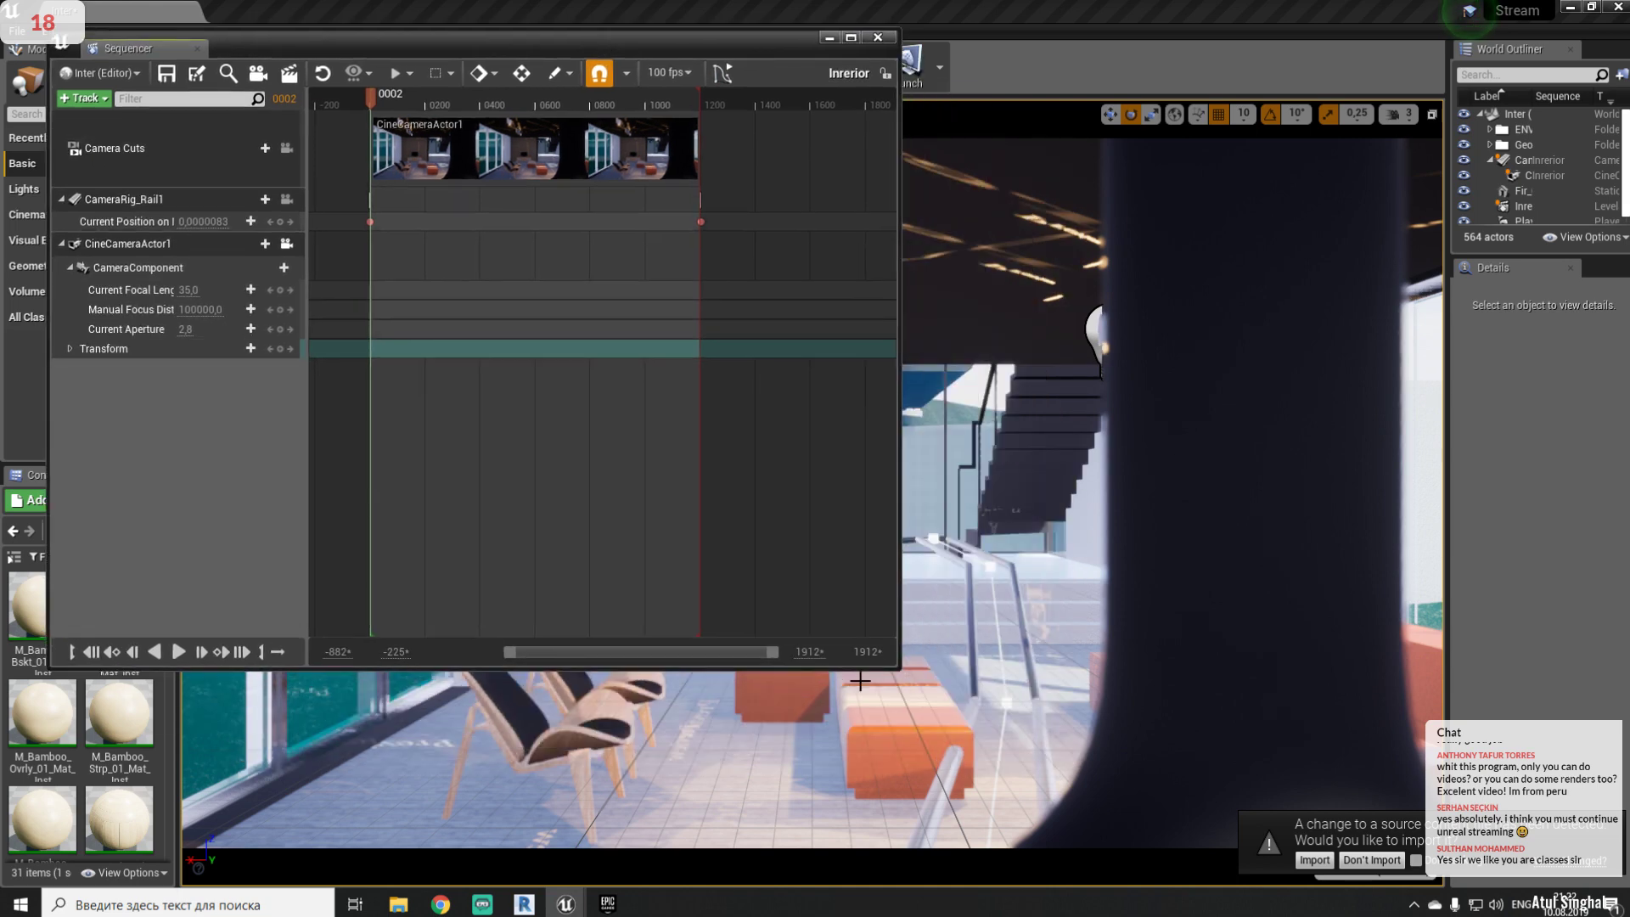
left_click(795, 708)
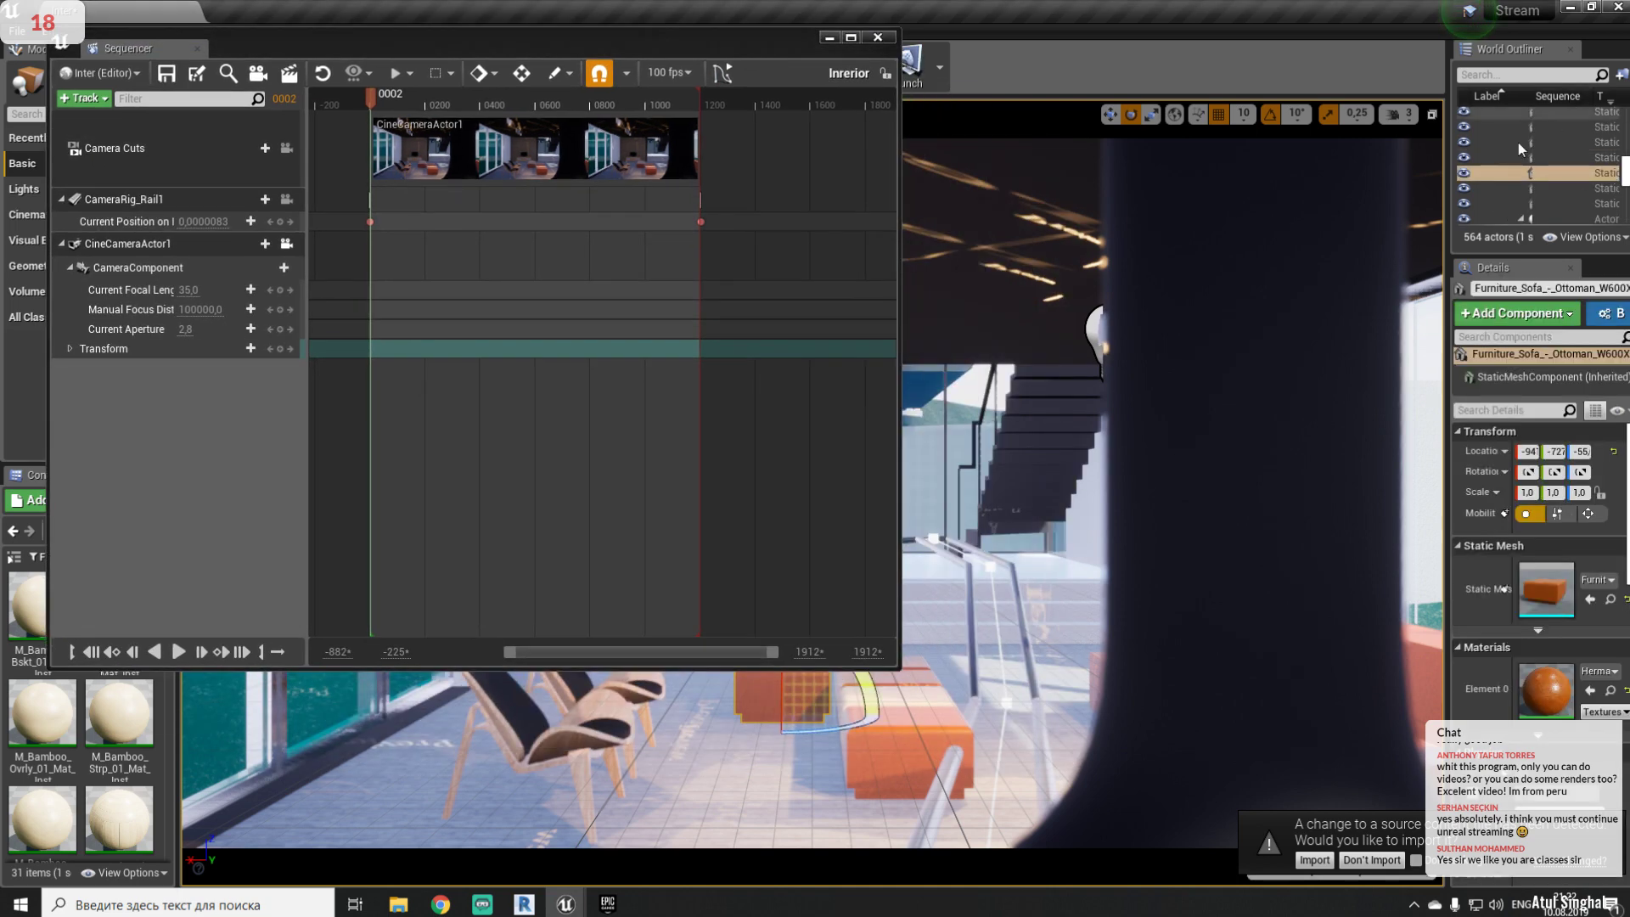
left_click(1485, 175)
left_click_drag(1485, 175, 165, 466)
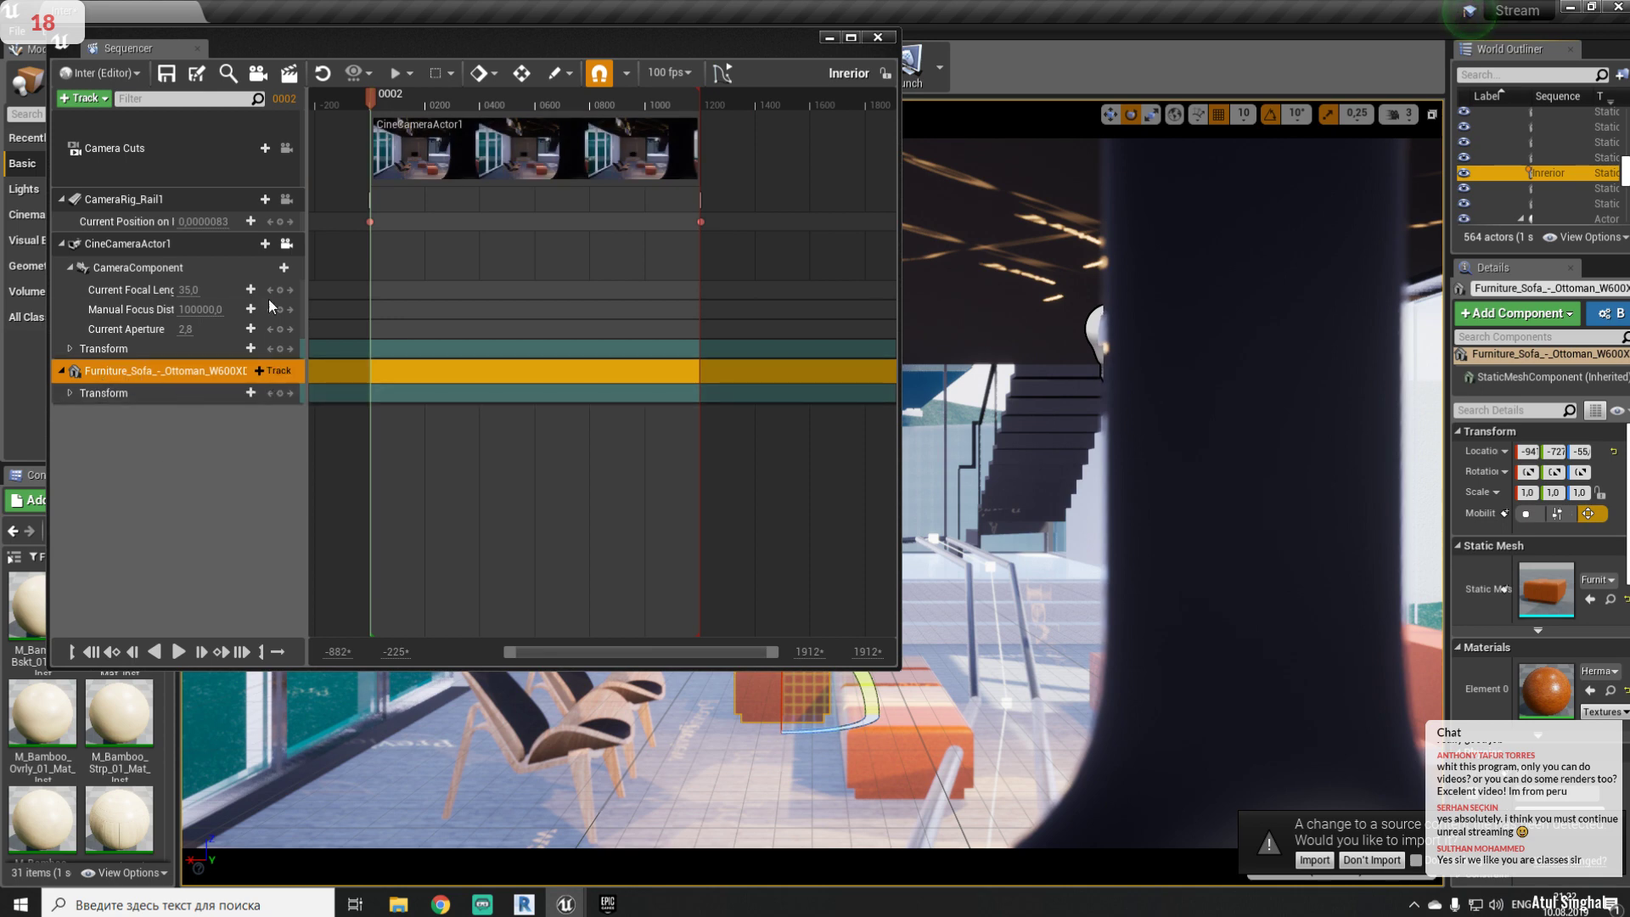
- Add a scale keyframe to the ottoman's transform track at frame -11 and show its separate X, Y and Z values
left_click_drag(314, 42, 1227, 167)
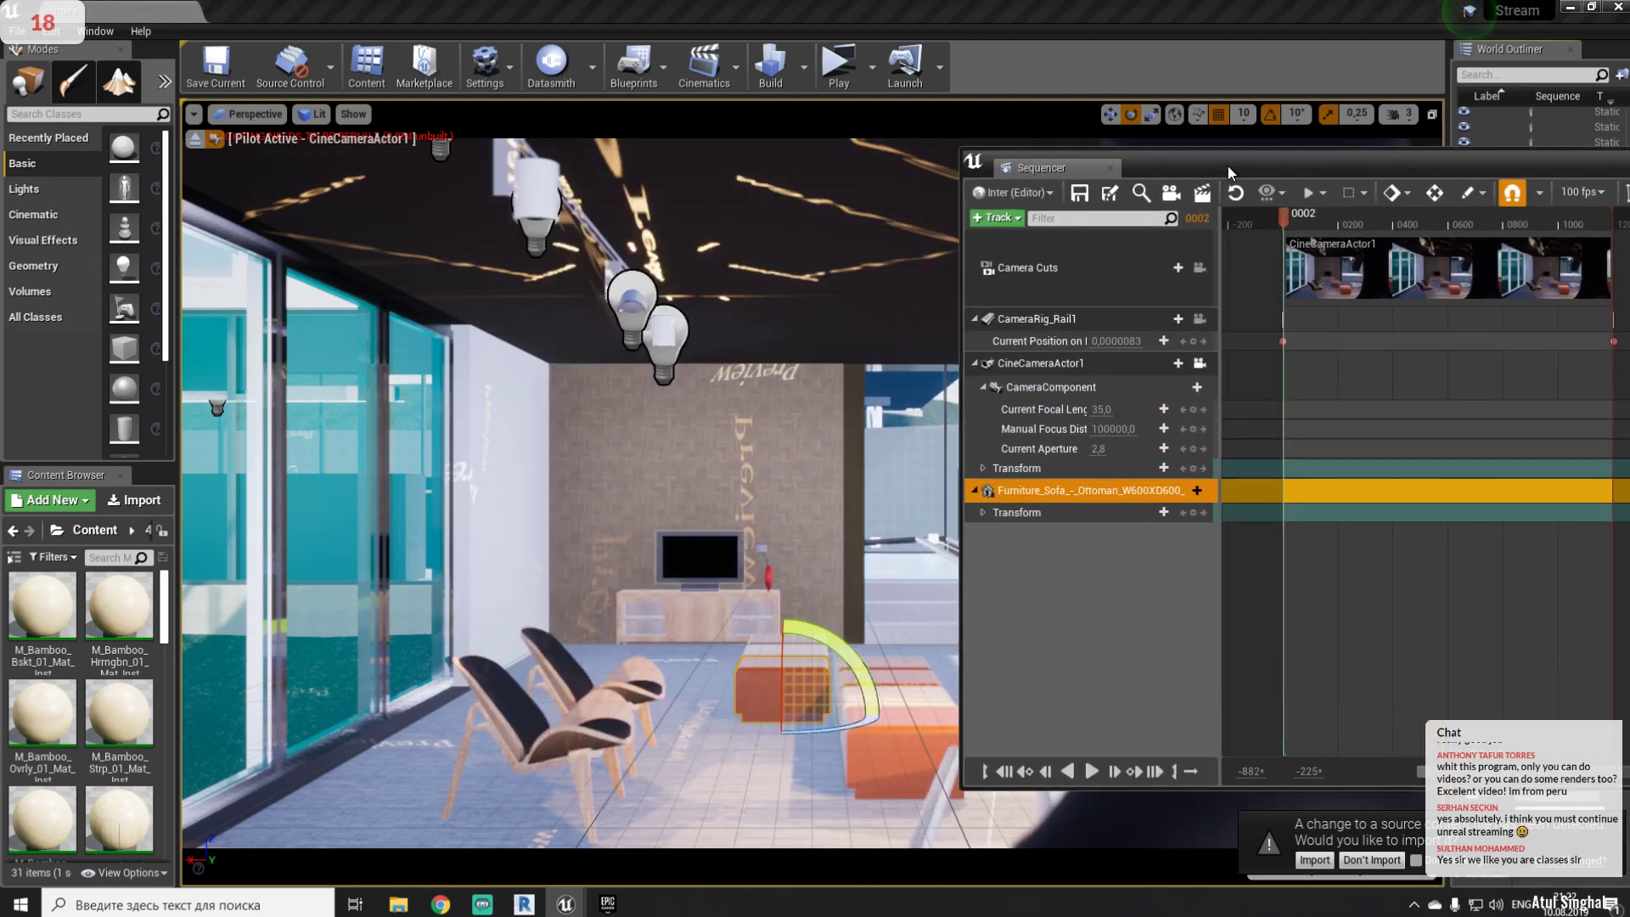
left_click(983, 511)
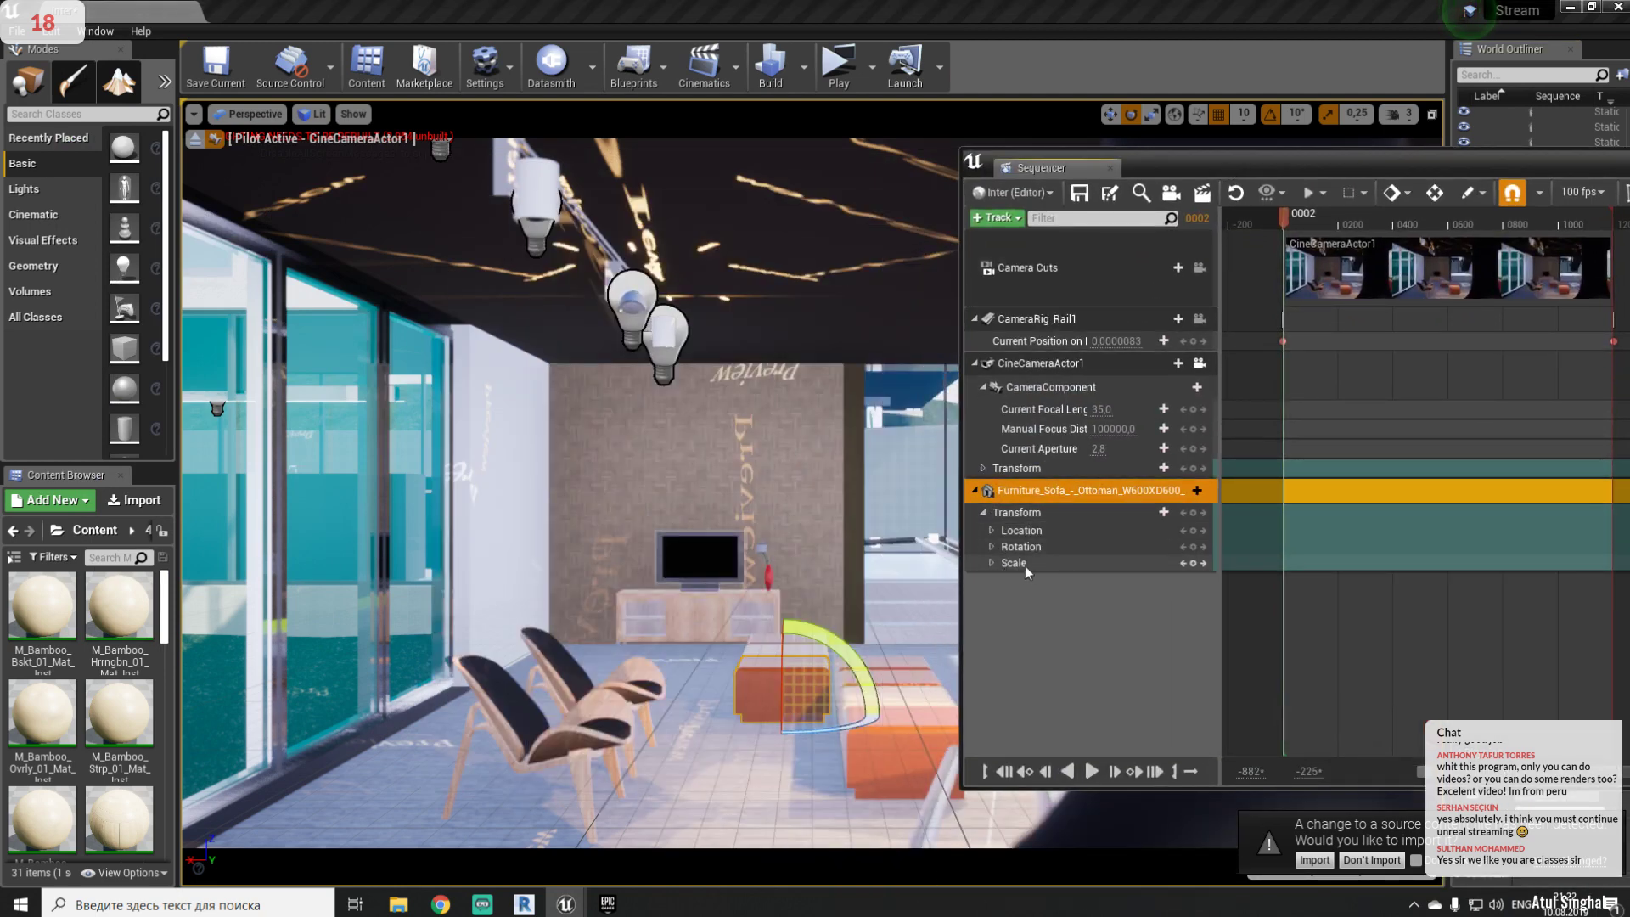
left_click_drag(1285, 214, 1280, 222)
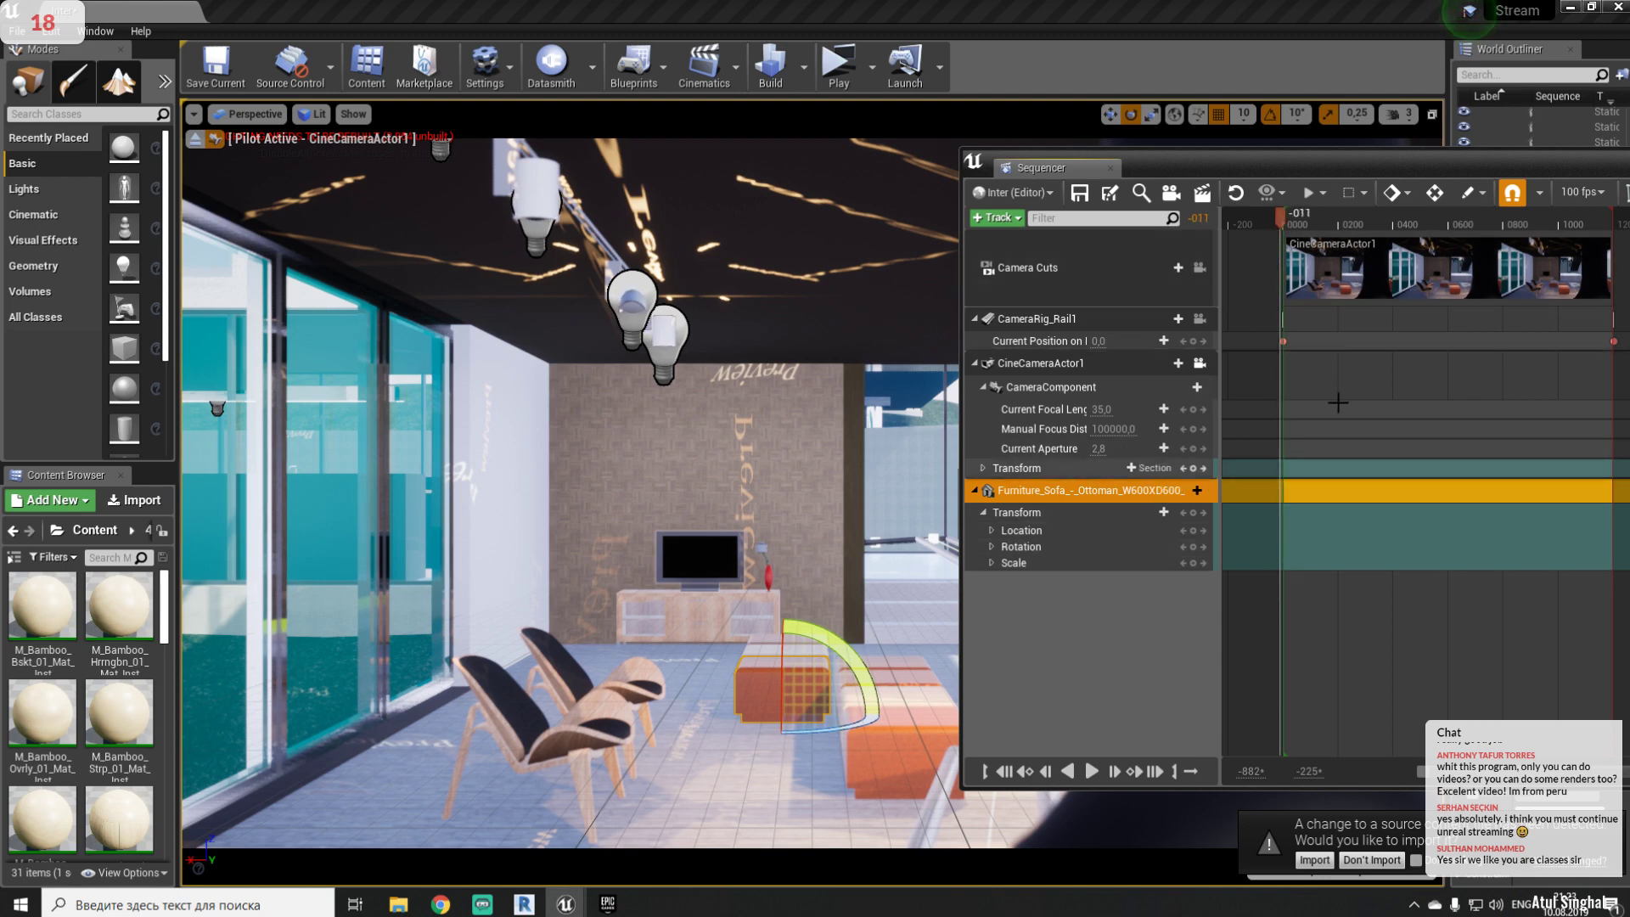
left_click(1194, 562)
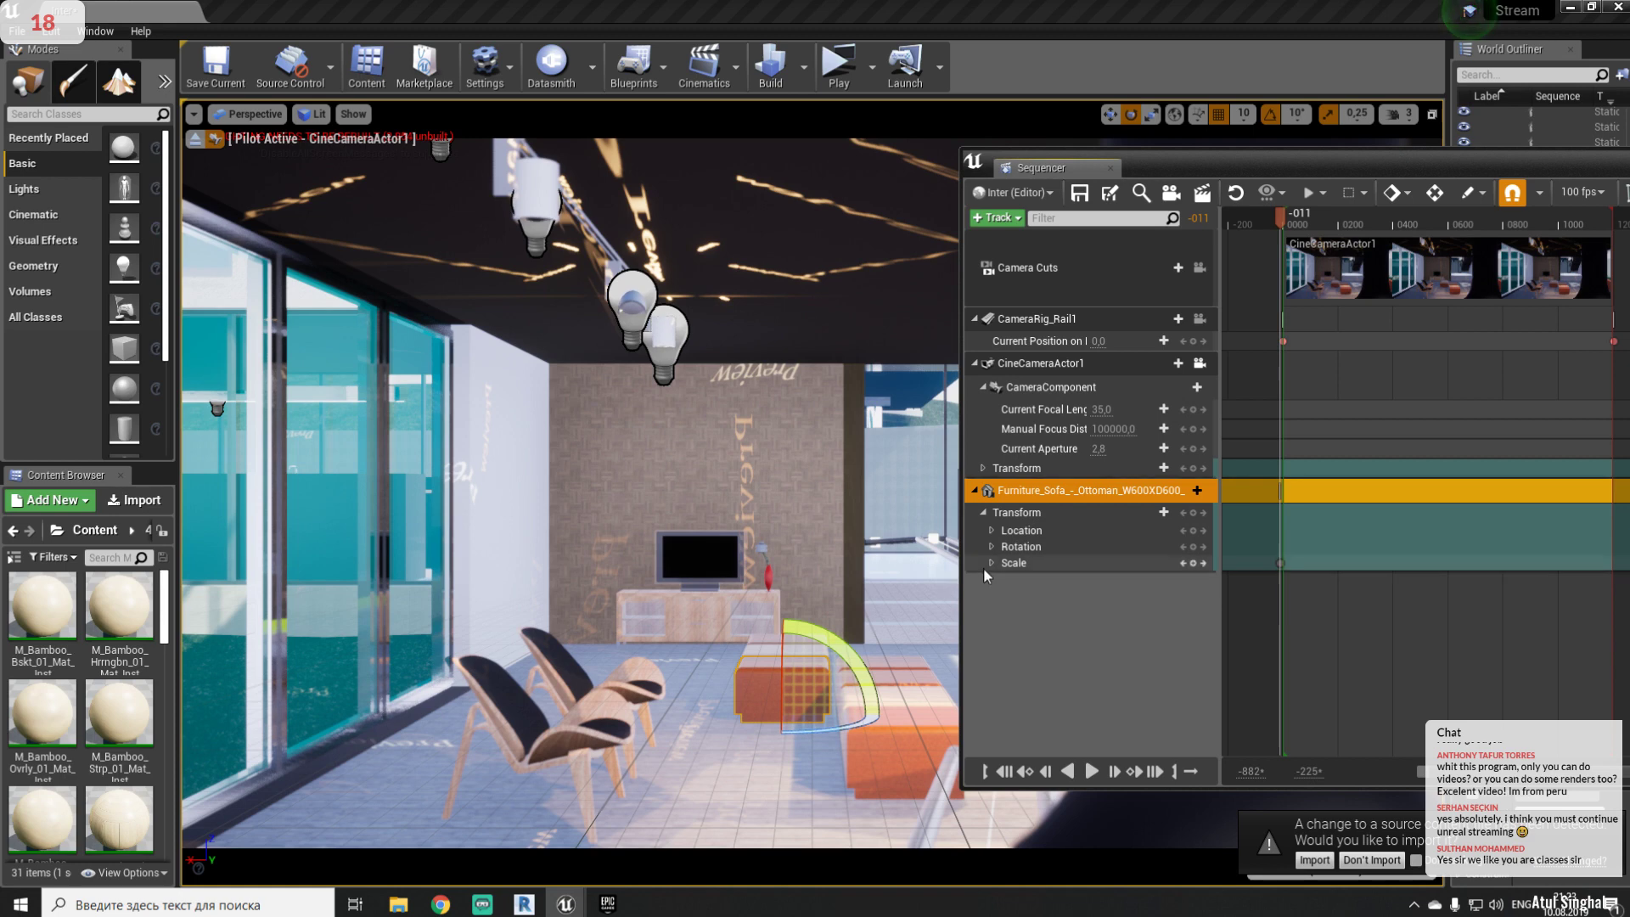
left_click(994, 564)
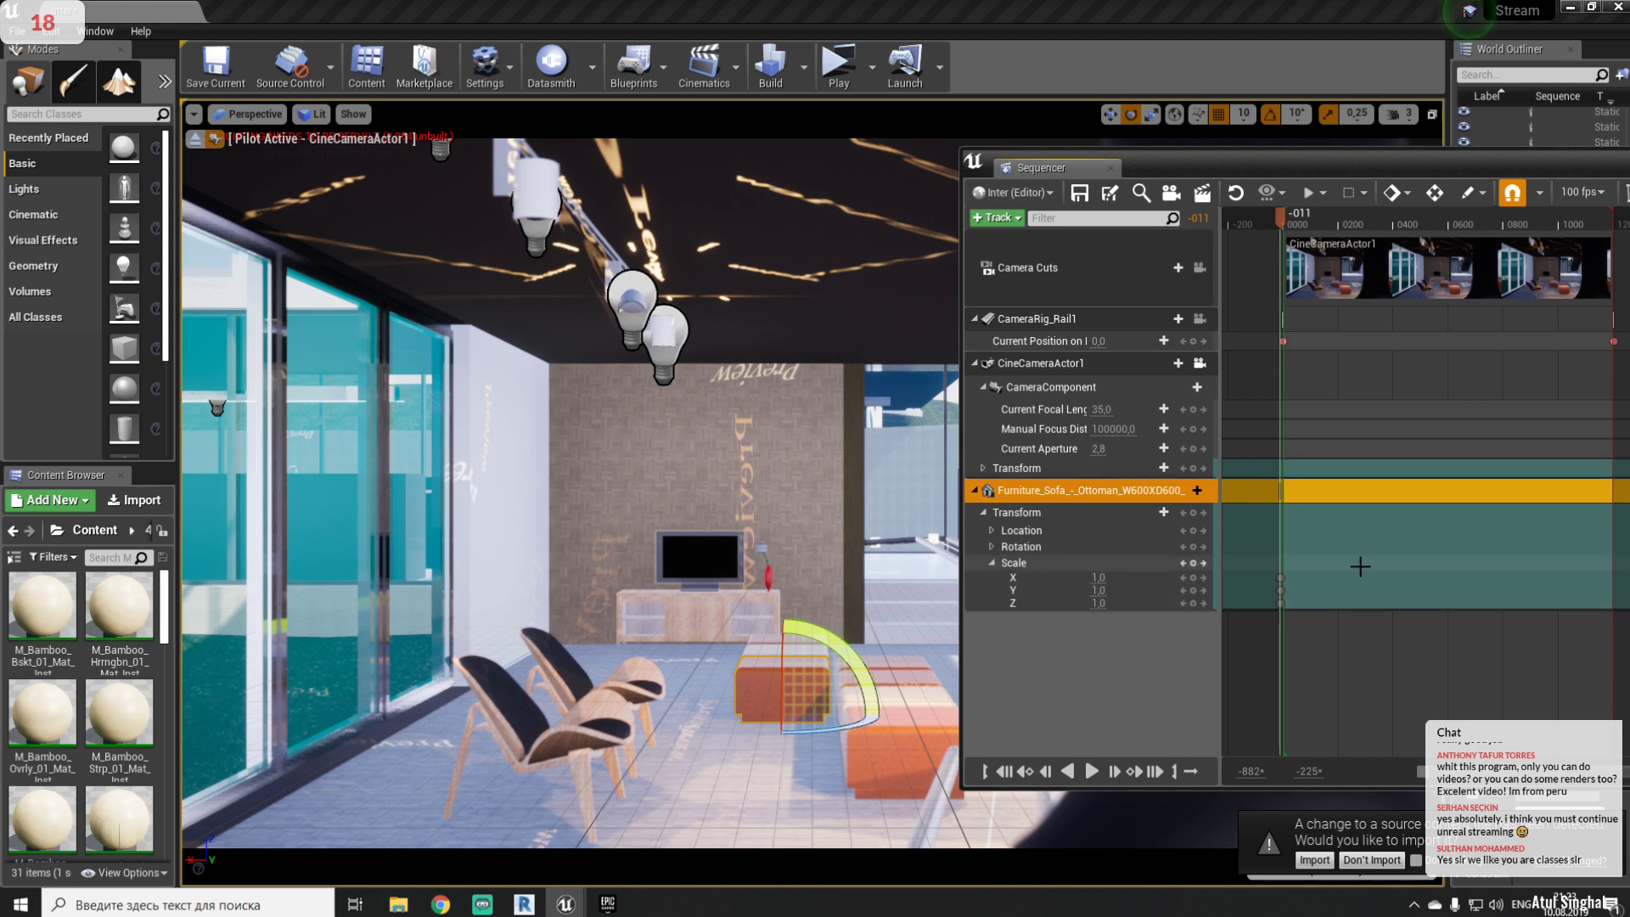
- Set the ottoman's keyed X, Y and Z scale to 0 at frame -11
type("0")
key("Return")
left_click(1098, 591)
type("0")
key("Return")
left_click(1097, 602)
type("0")
key("Return")
left_click(1109, 654)
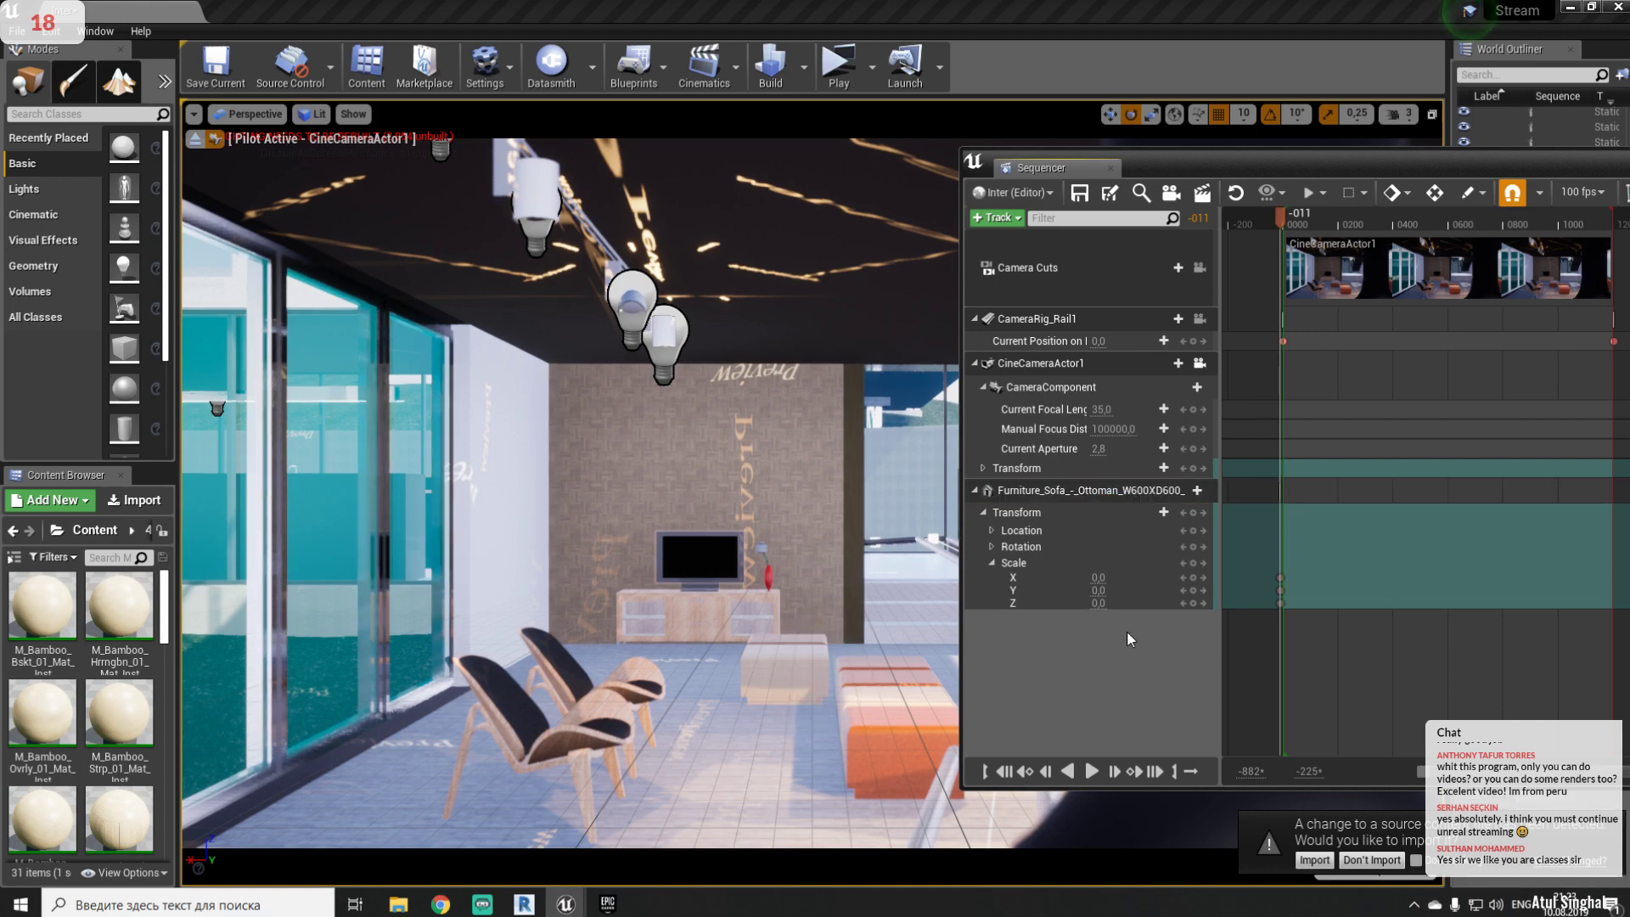
- Key the ottoman's X, Y and Z scale at 1 on frame 175 and preview the growth animation
left_click_drag(1282, 223, 1334, 243)
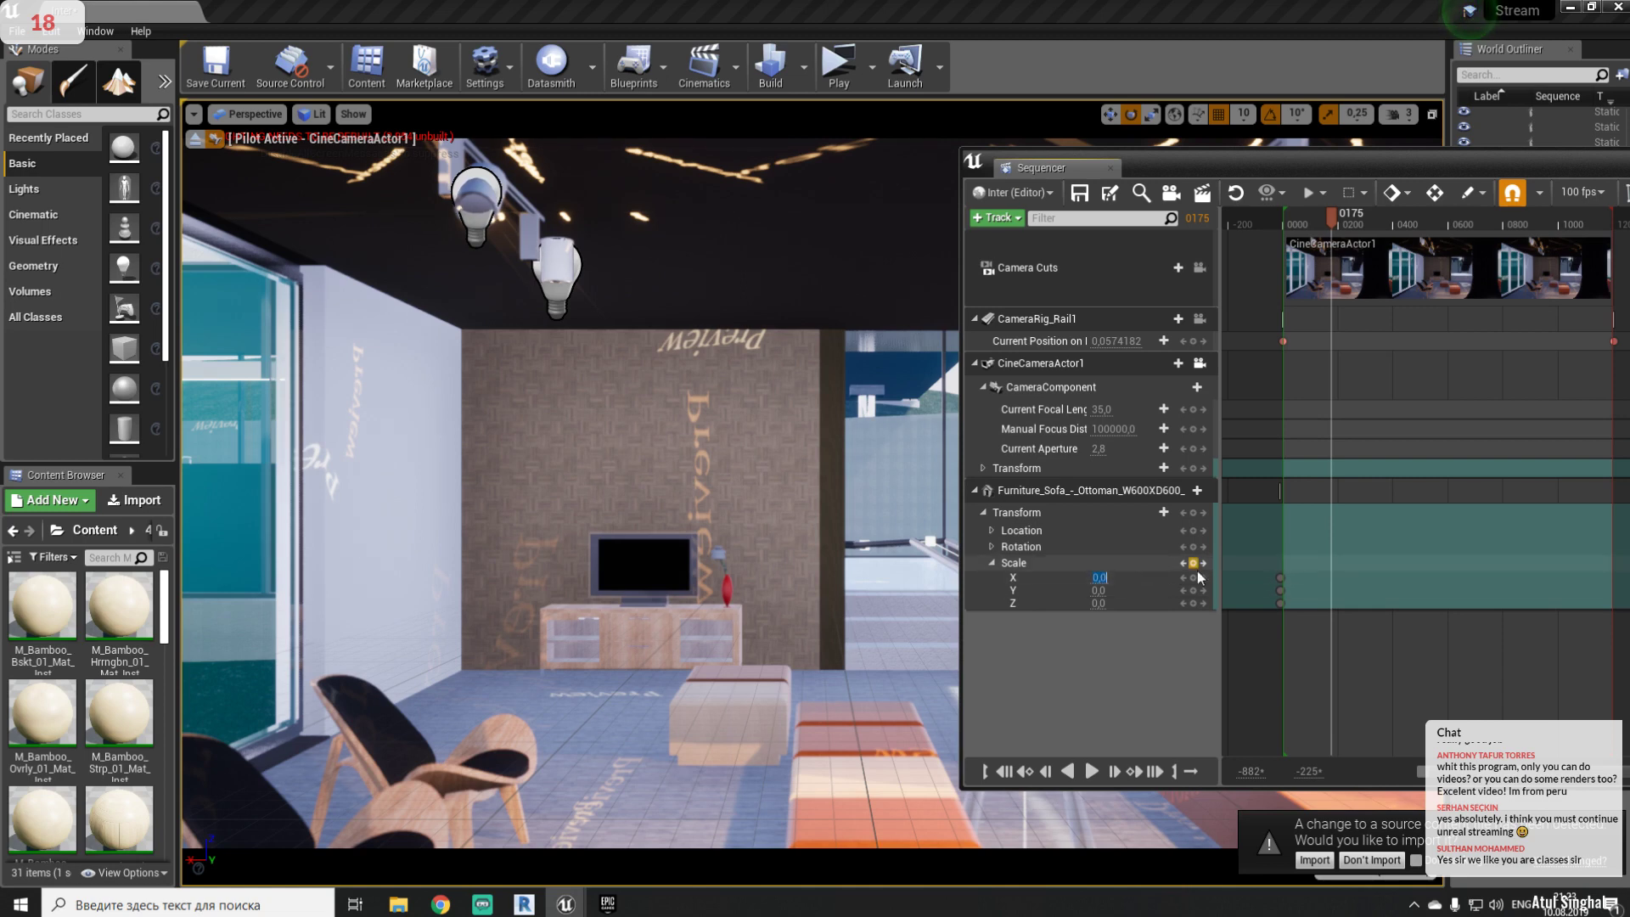
left_click(1192, 603)
left_click(1097, 578)
type("1")
key("Tab")
type("1")
key("Tab")
type("1")
key("Return")
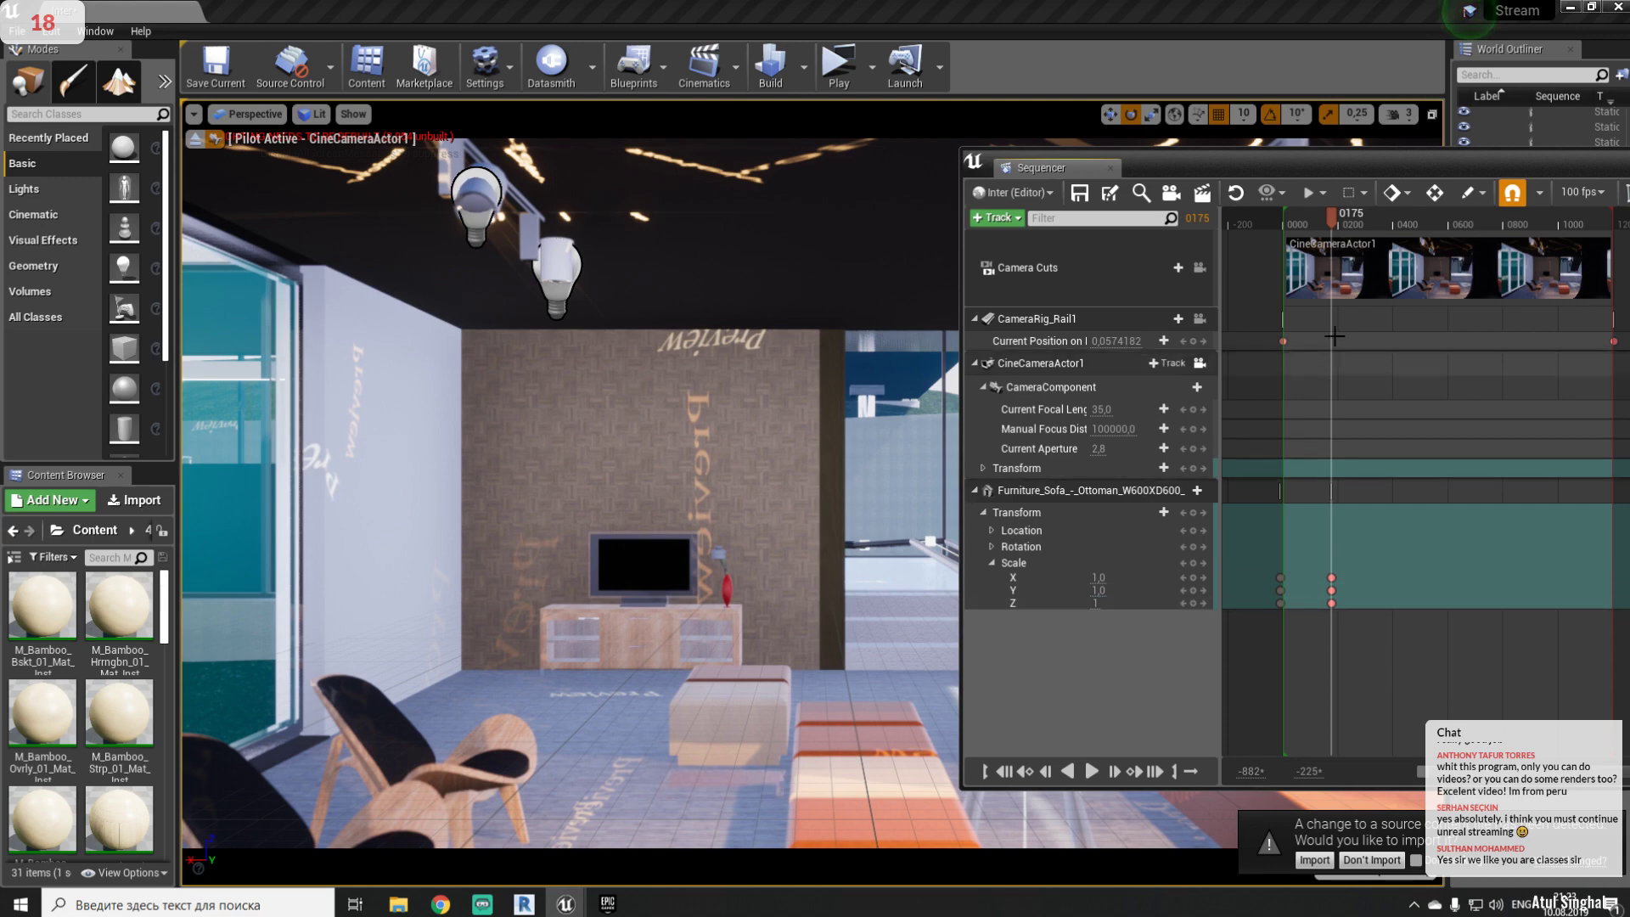
left_click_drag(1330, 223, 1324, 266)
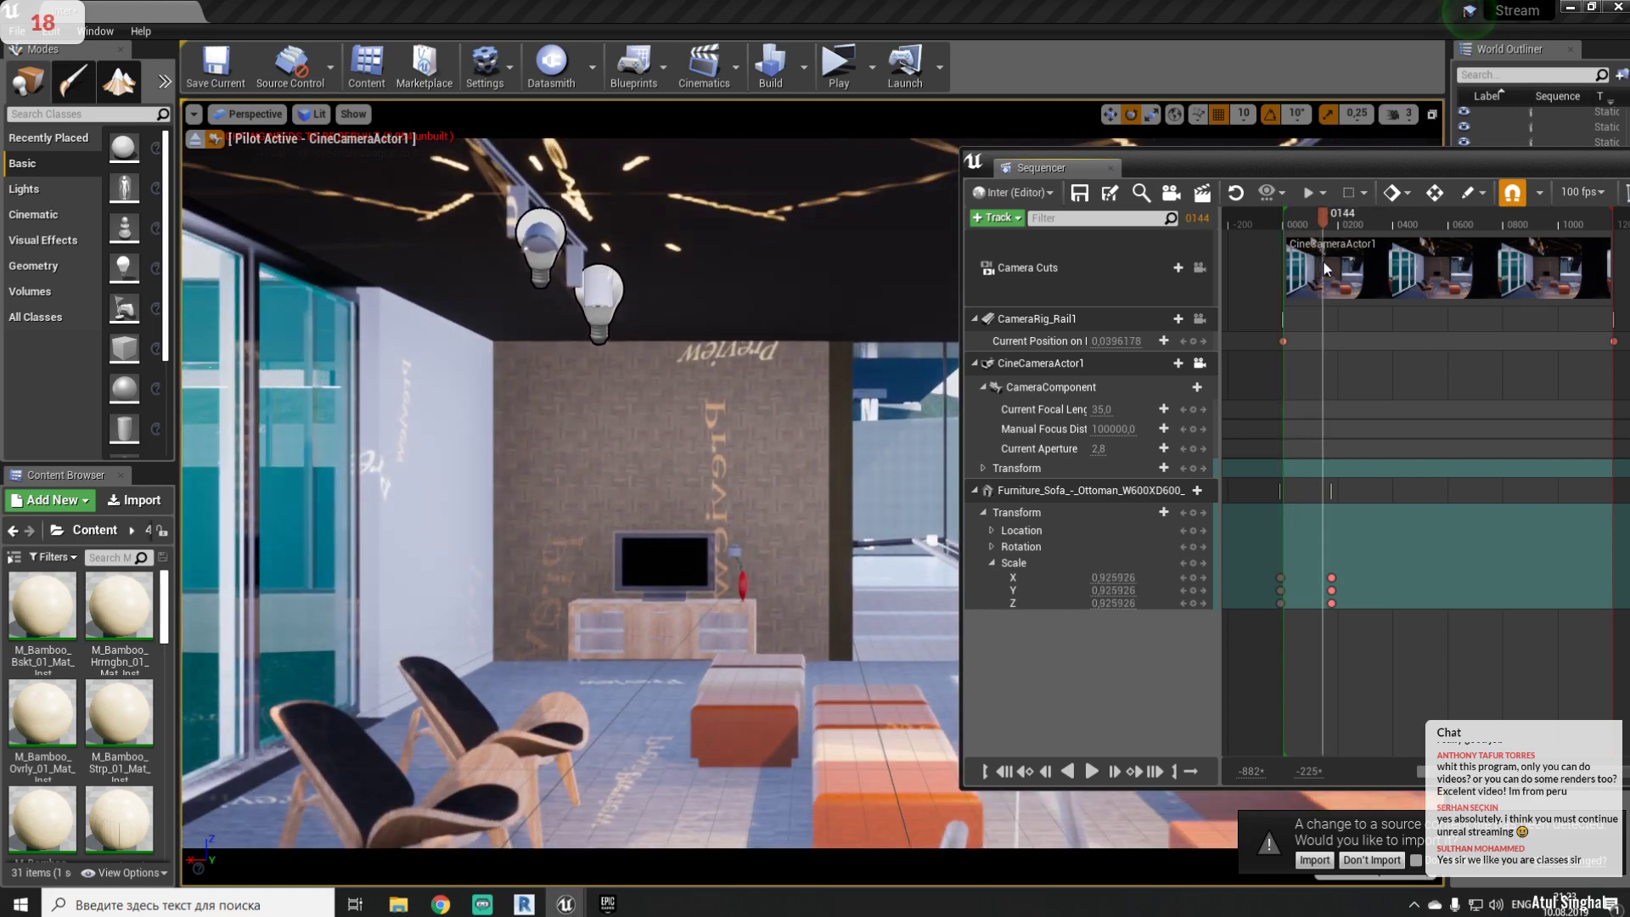
- Expand the ottoman's rotation channels and add a rotation keyframe for roll, pitch and yaw at frame 182
left_click(992, 563)
left_click(984, 548)
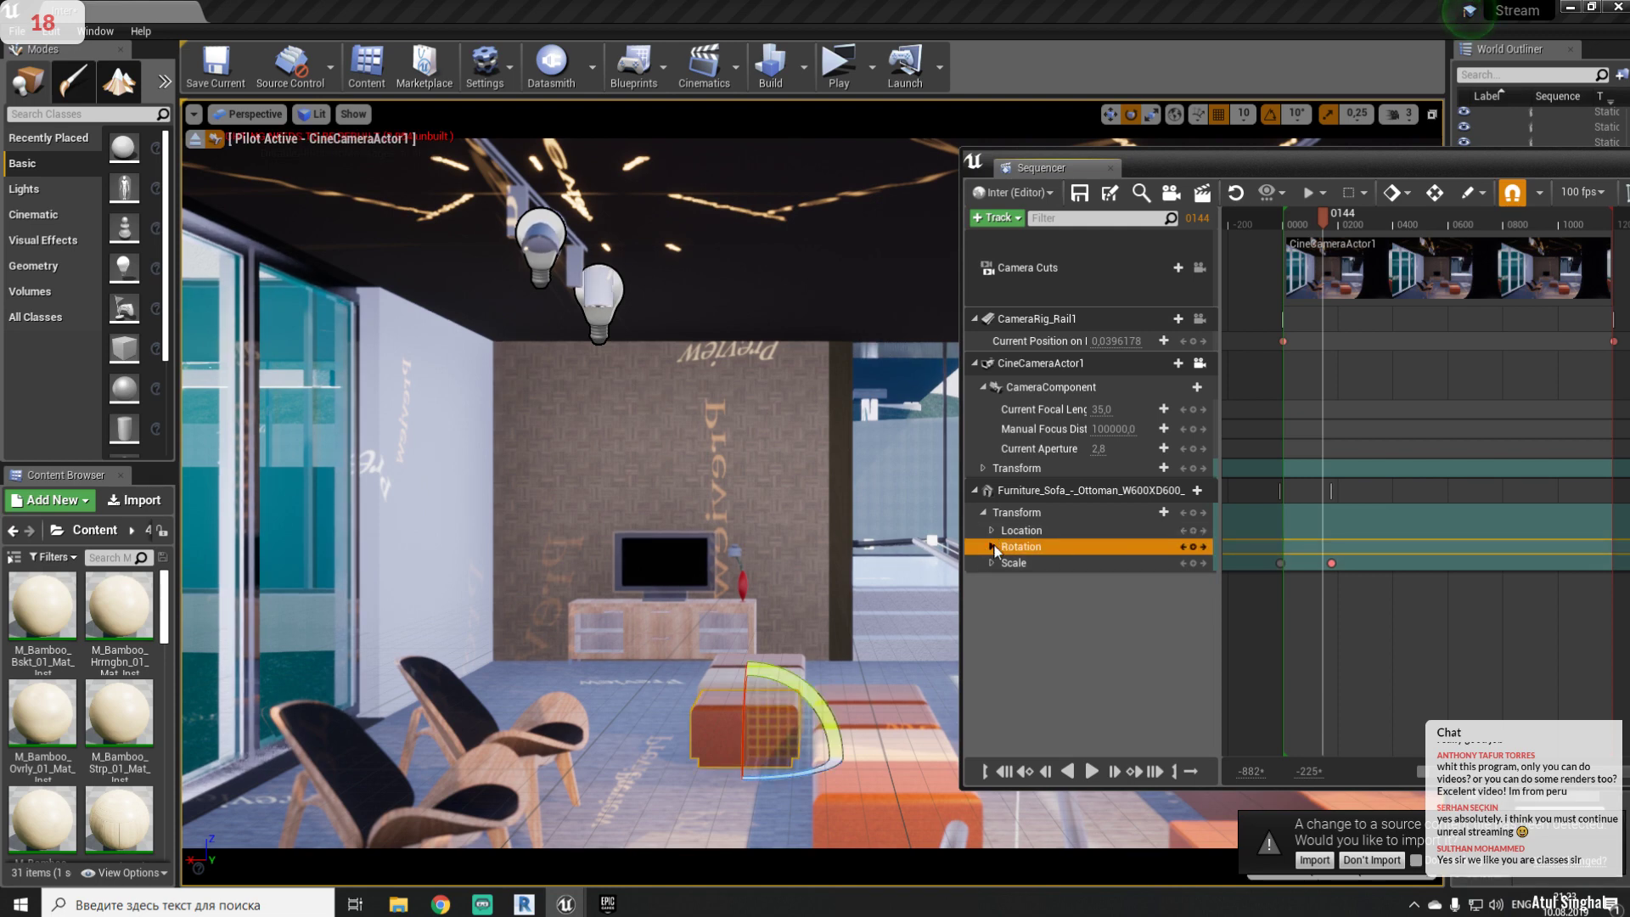
left_click(993, 548)
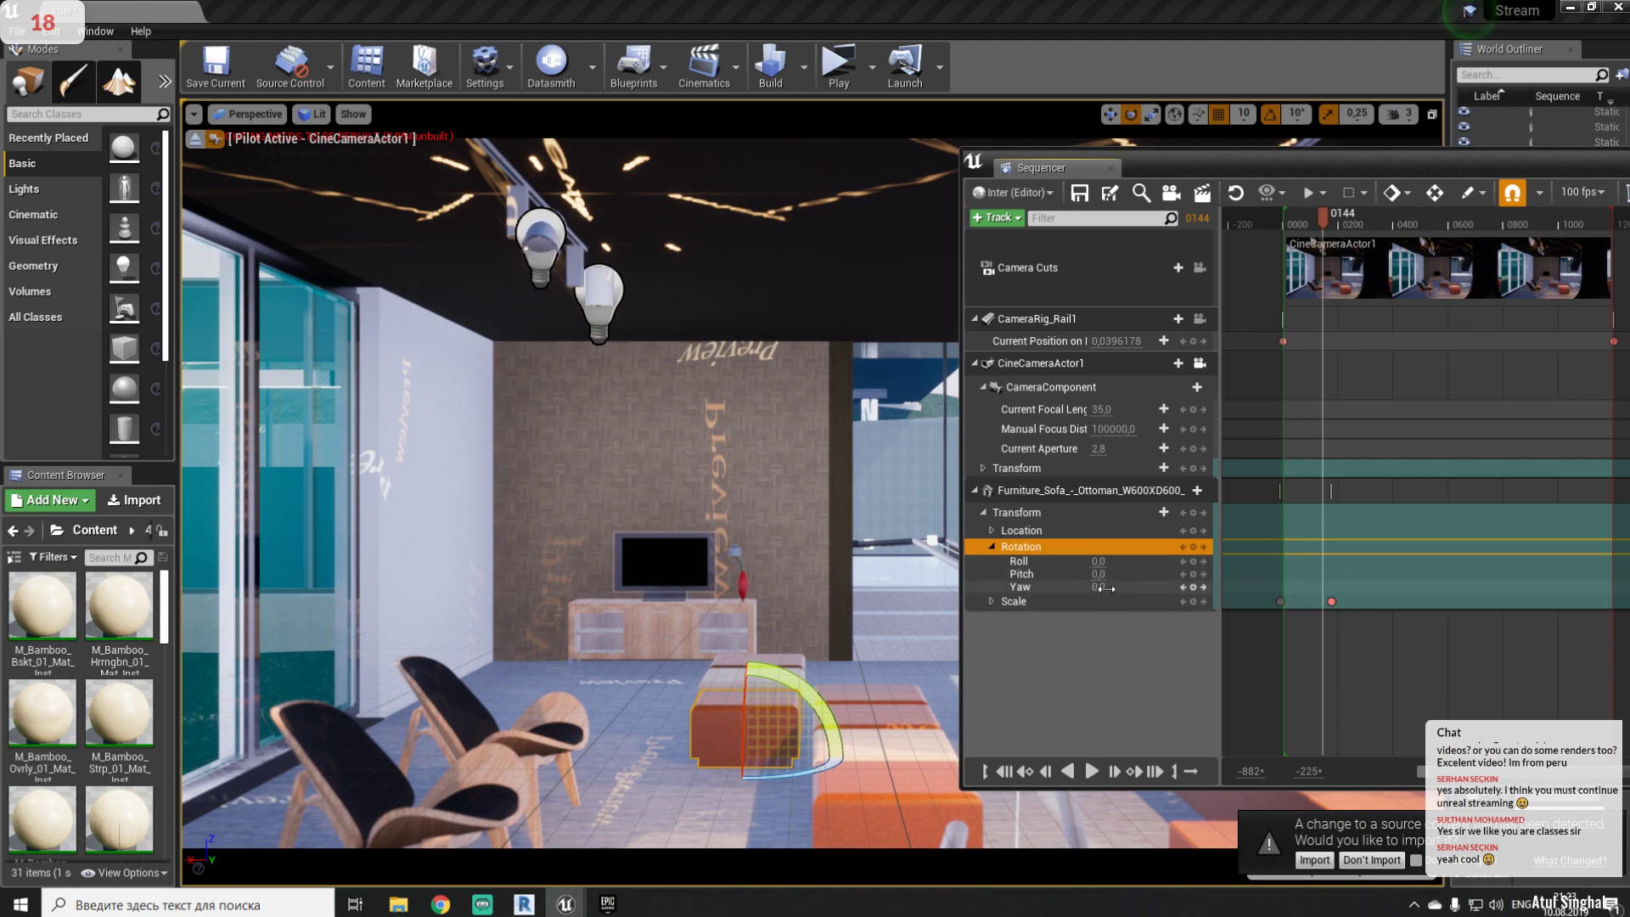
mouse_move(1318, 224)
left_mouse_down()
mouse_move(1282, 223)
mouse_move(1348, 207)
mouse_move(1333, 201)
left_mouse_up()
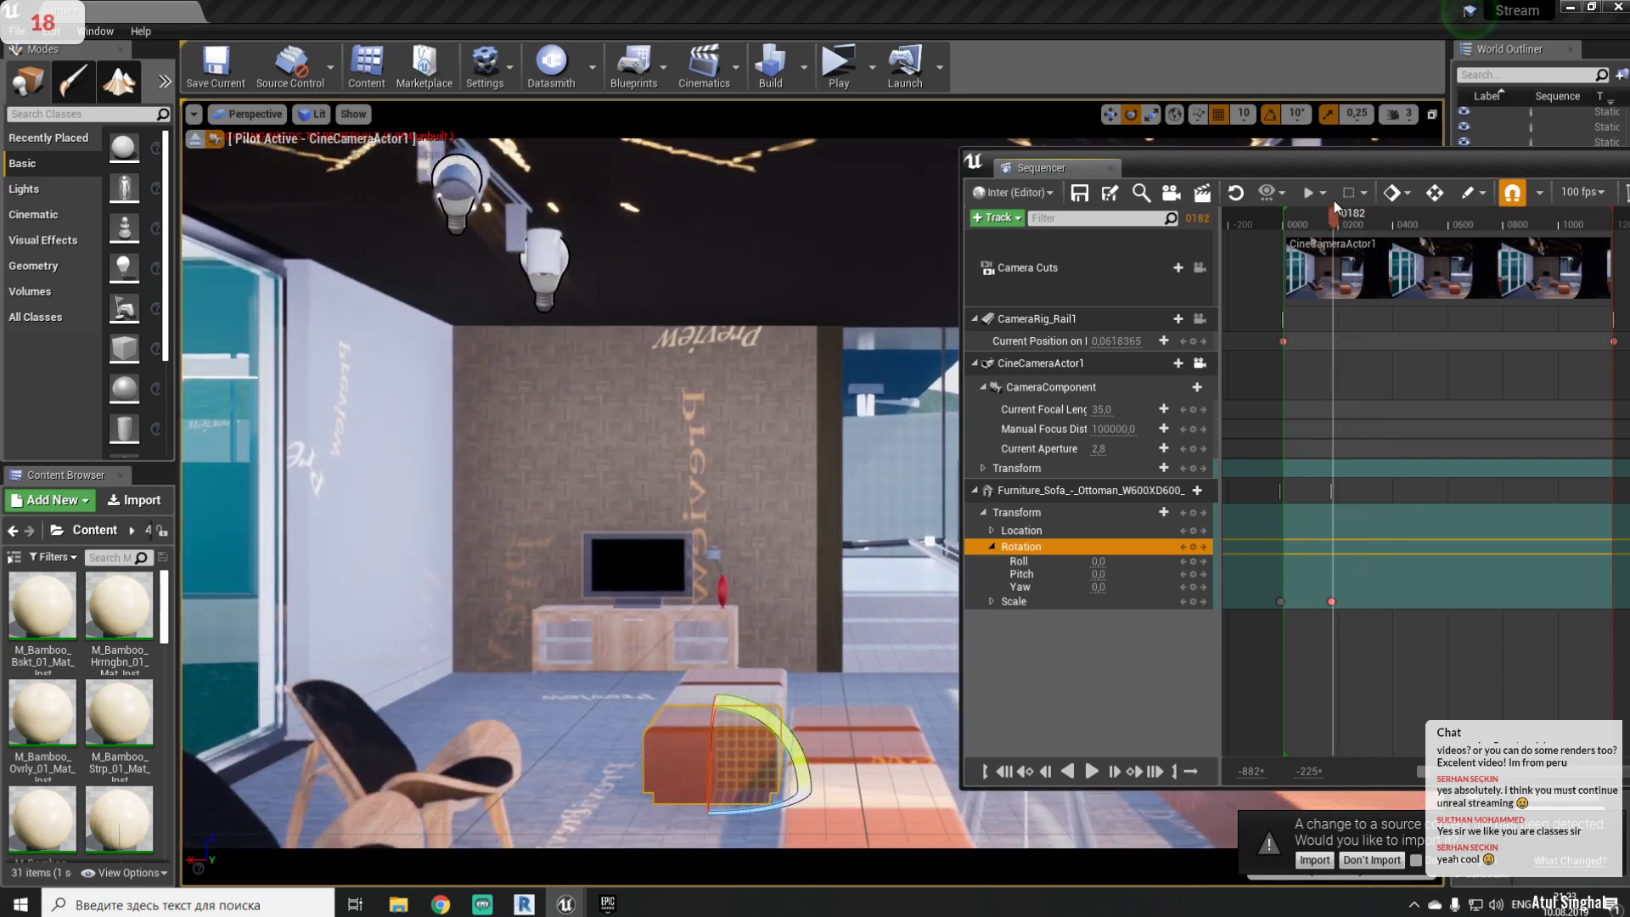
left_click(1194, 549)
- Key the ottoman's pitch at -90 on frame -5 and preview the rotation up to frame 194
left_click_drag(1336, 224, 1282, 226)
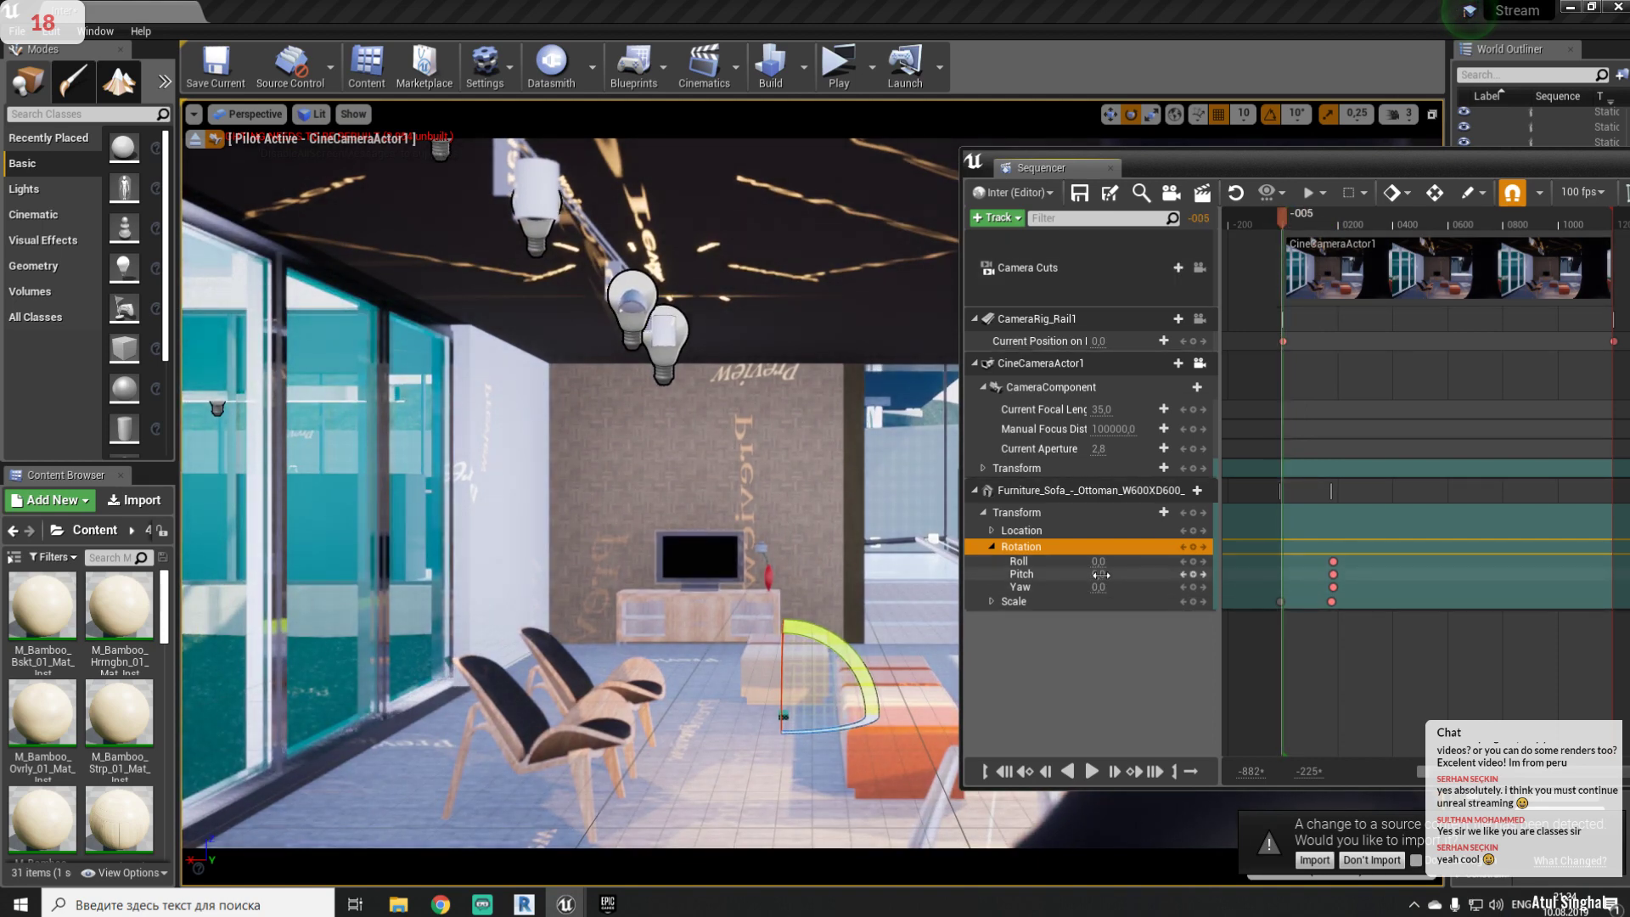
left_click_drag(1112, 573, 1099, 573)
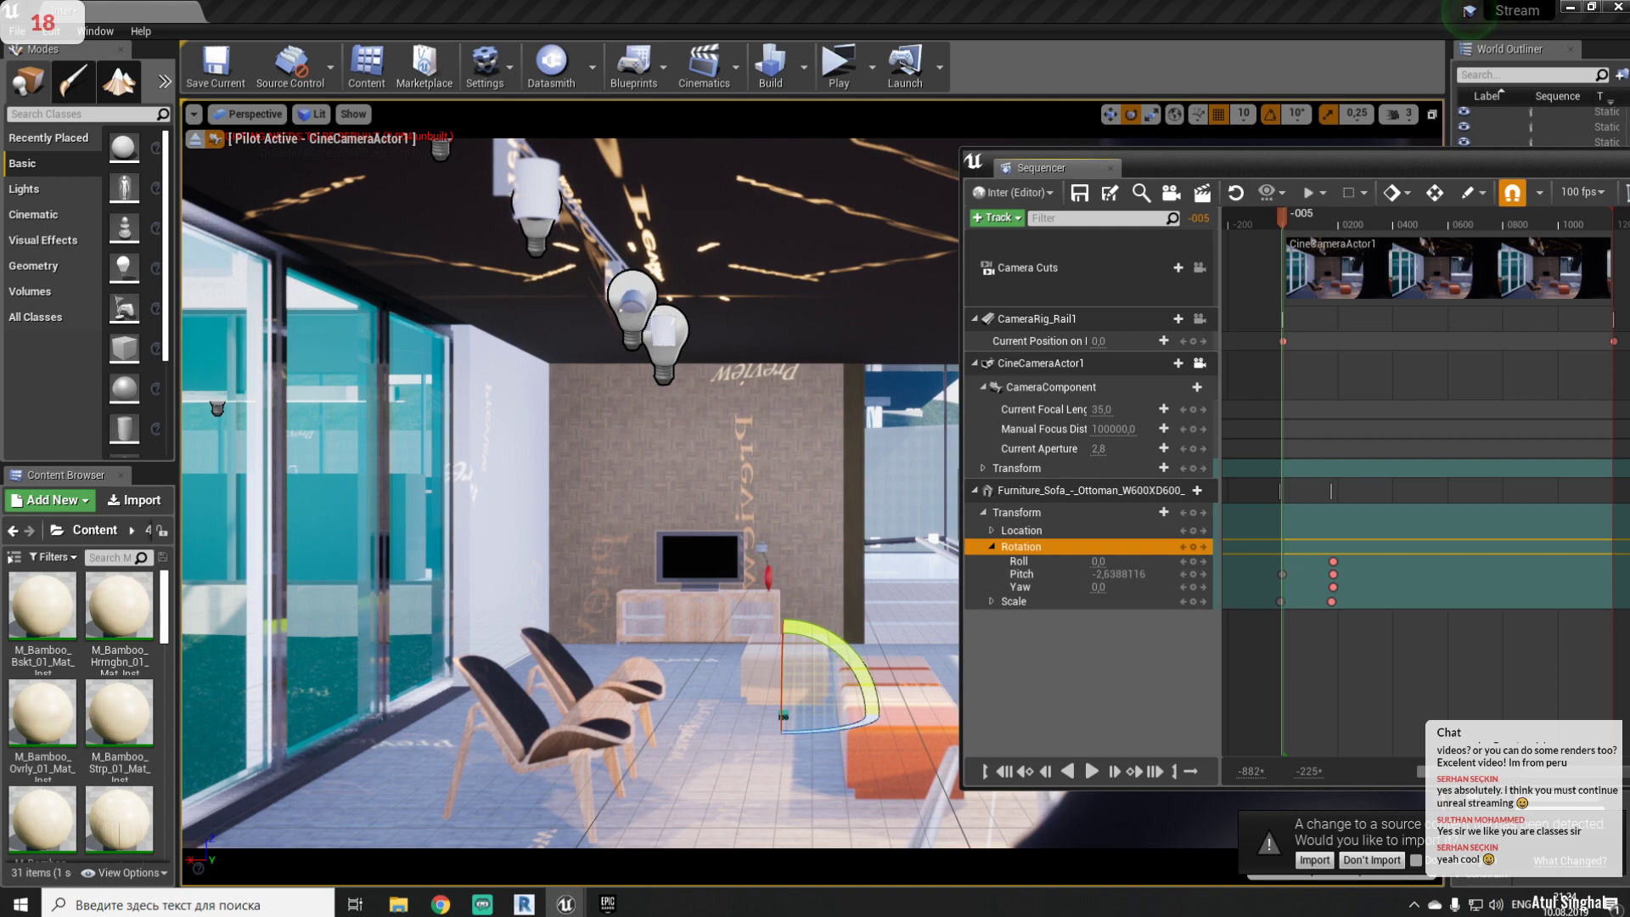
mouse_move(1288, 224)
left_mouse_down()
mouse_move(1324, 243)
mouse_move(1281, 242)
left_mouse_up()
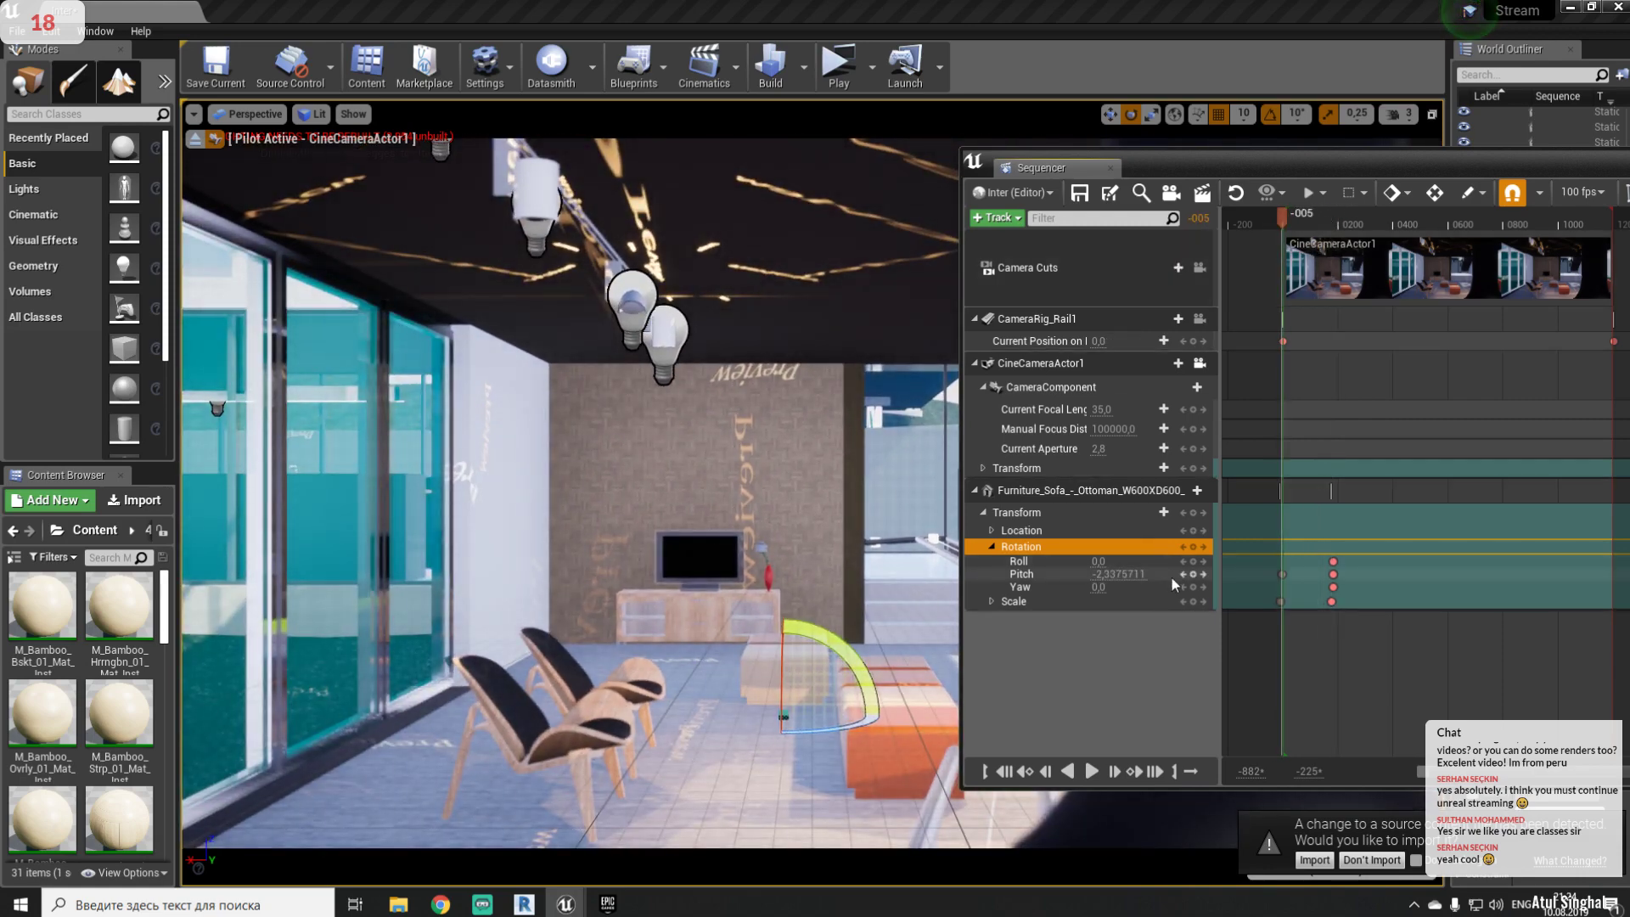
left_click(1119, 573)
key("BackSpace")
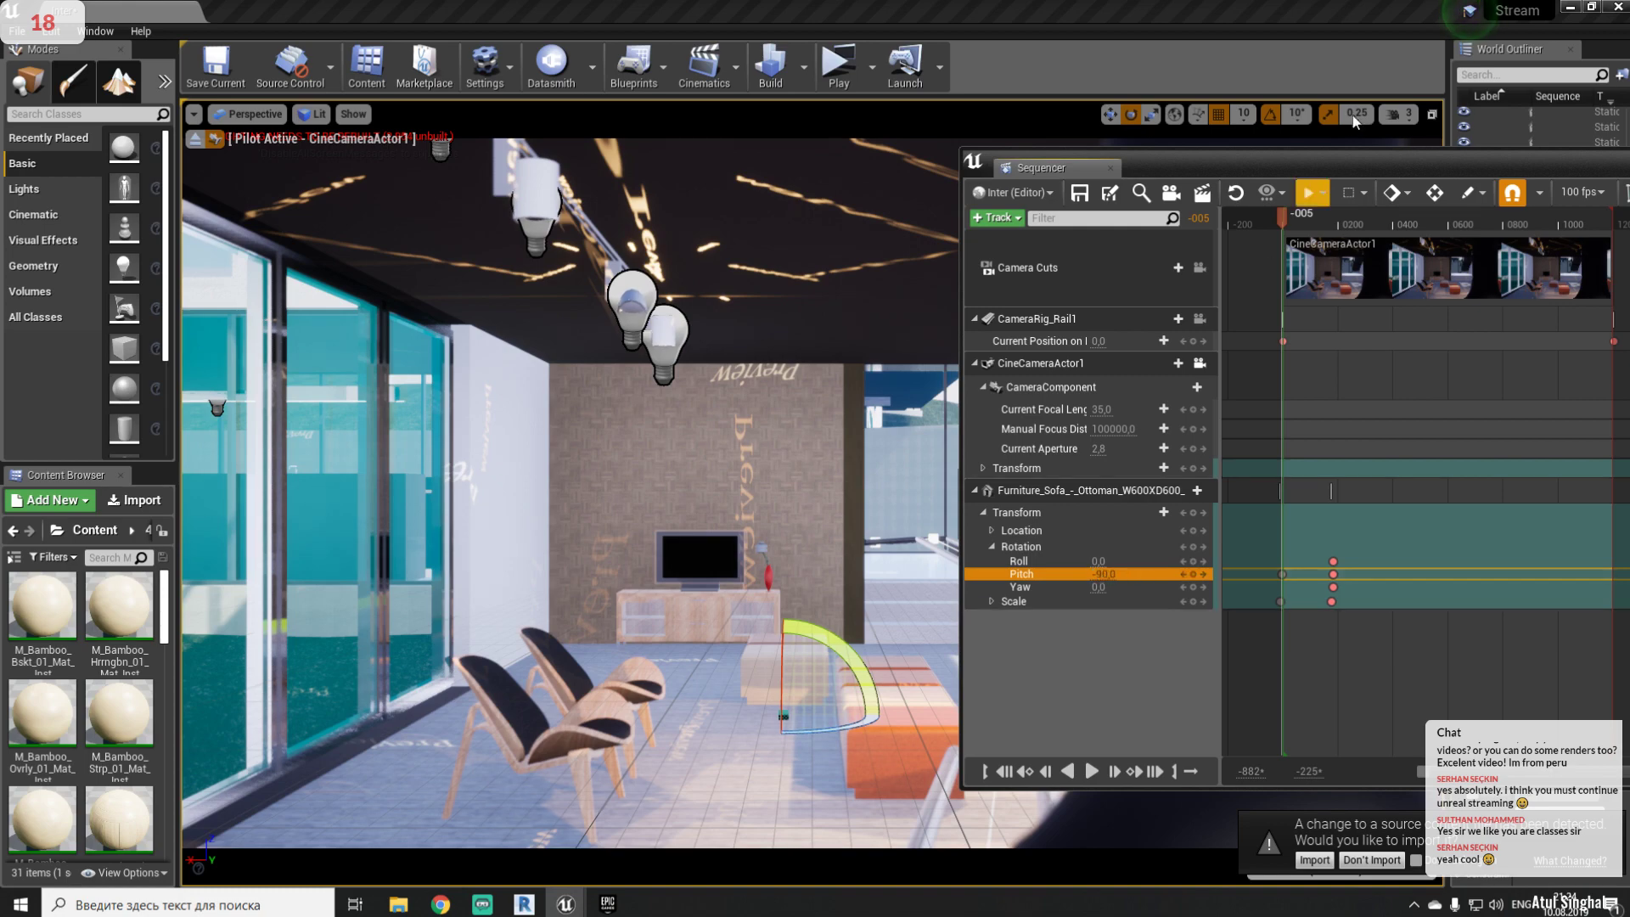
left_click_drag(1285, 219, 1337, 263)
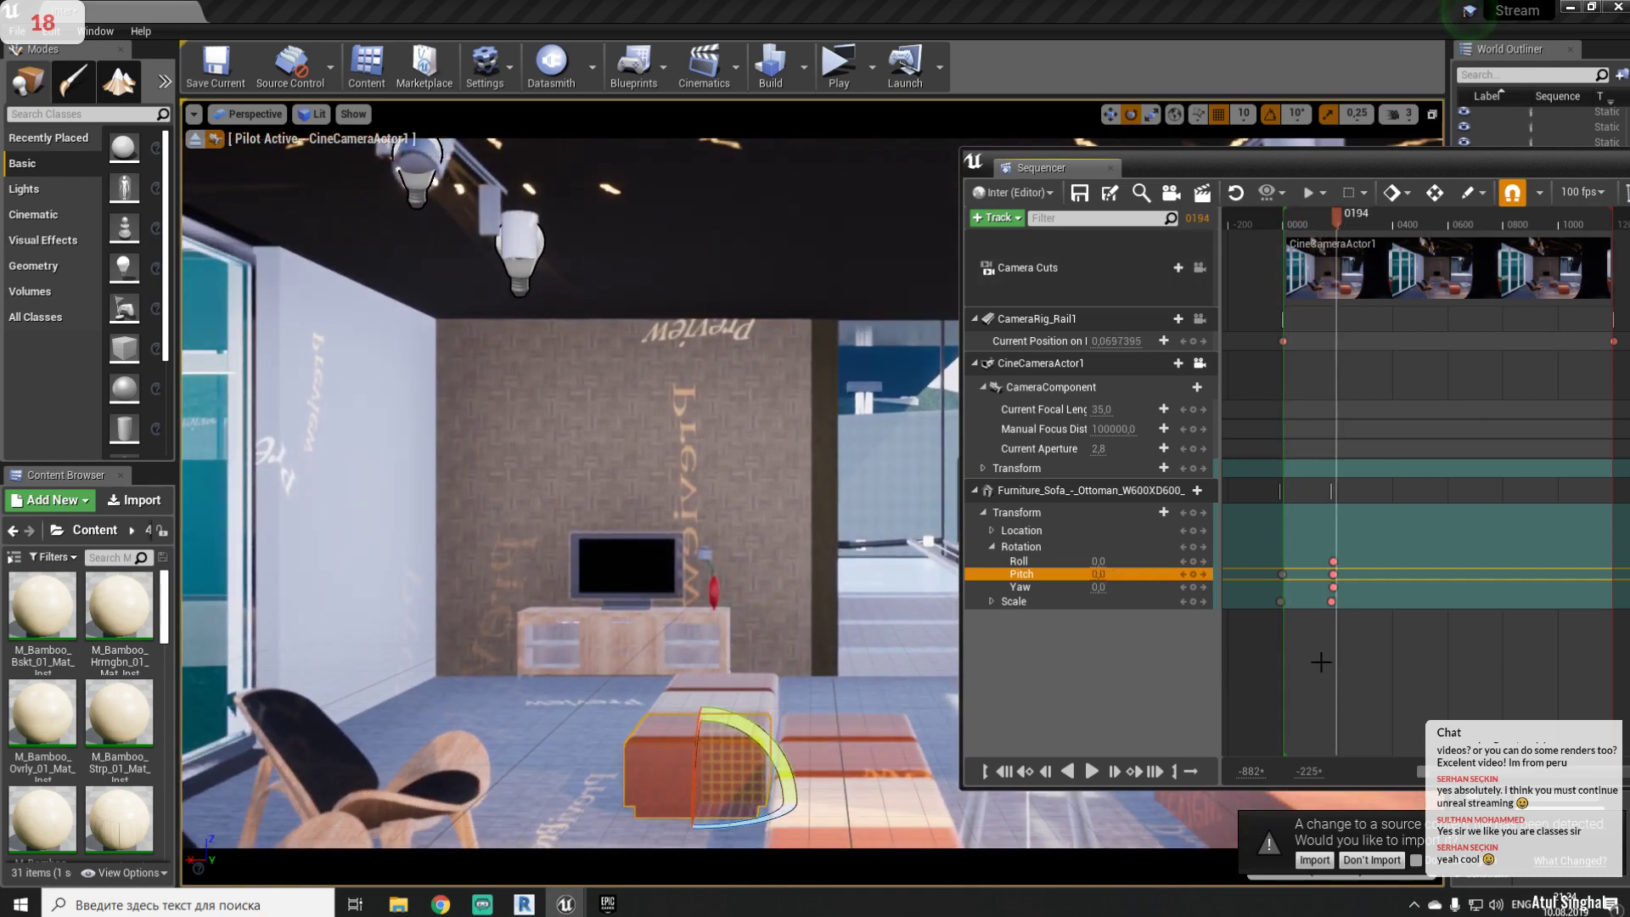
- Collapse the ottoman's tracks and add the Furniture_Seat_-_Single_with_Island actor to the sequence
left_click_drag(1257, 664, 1381, 532)
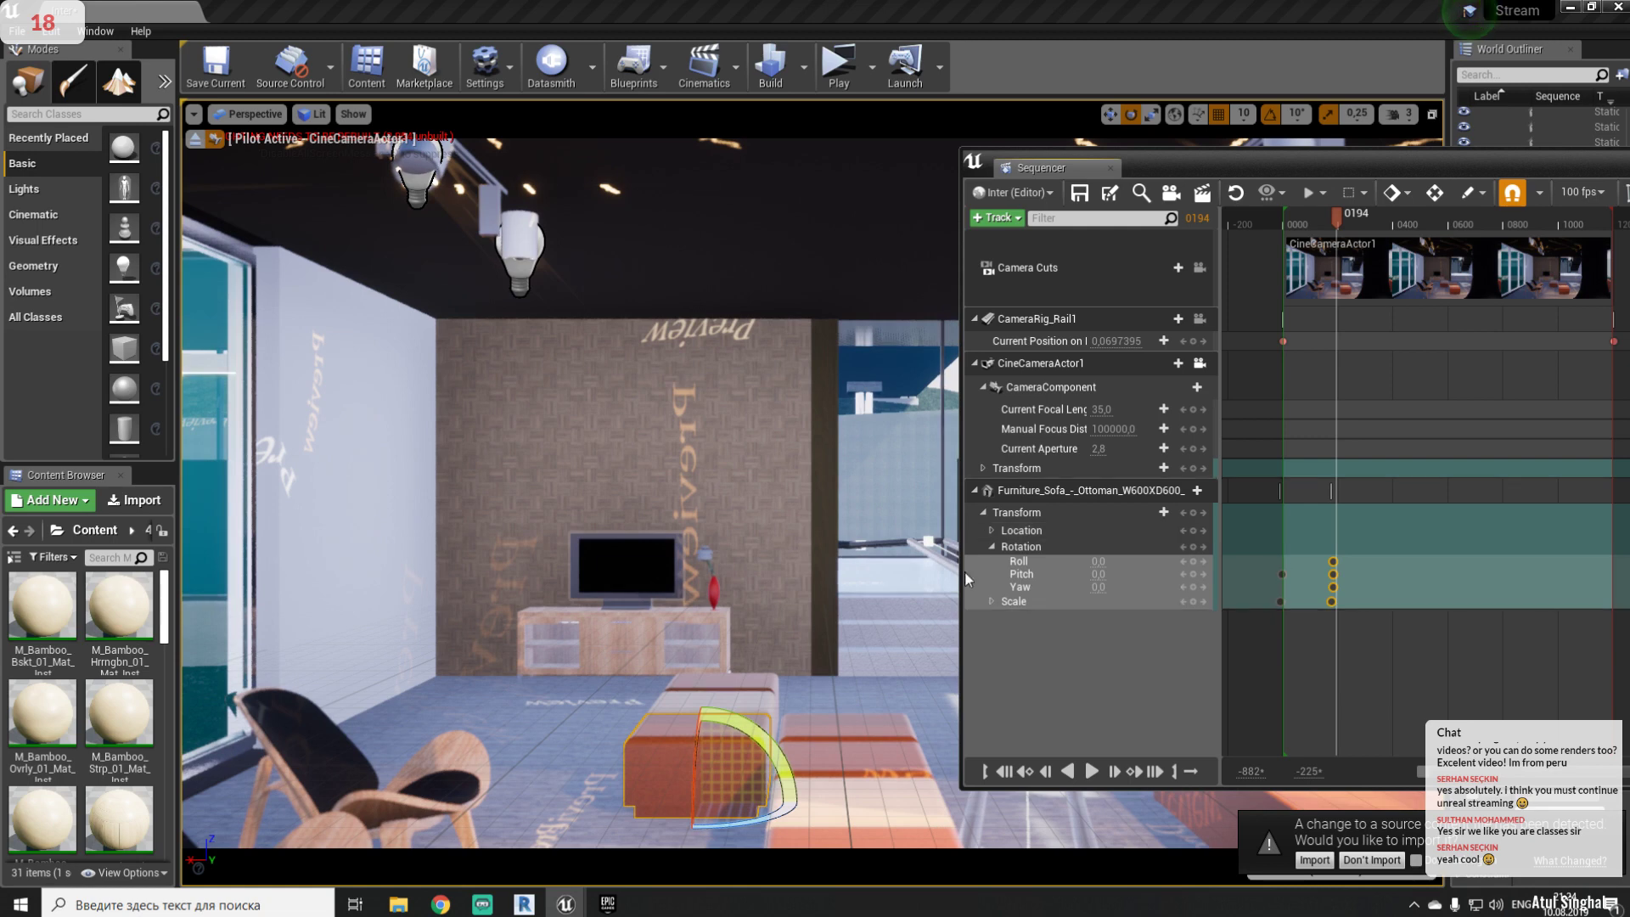
left_click(975, 490)
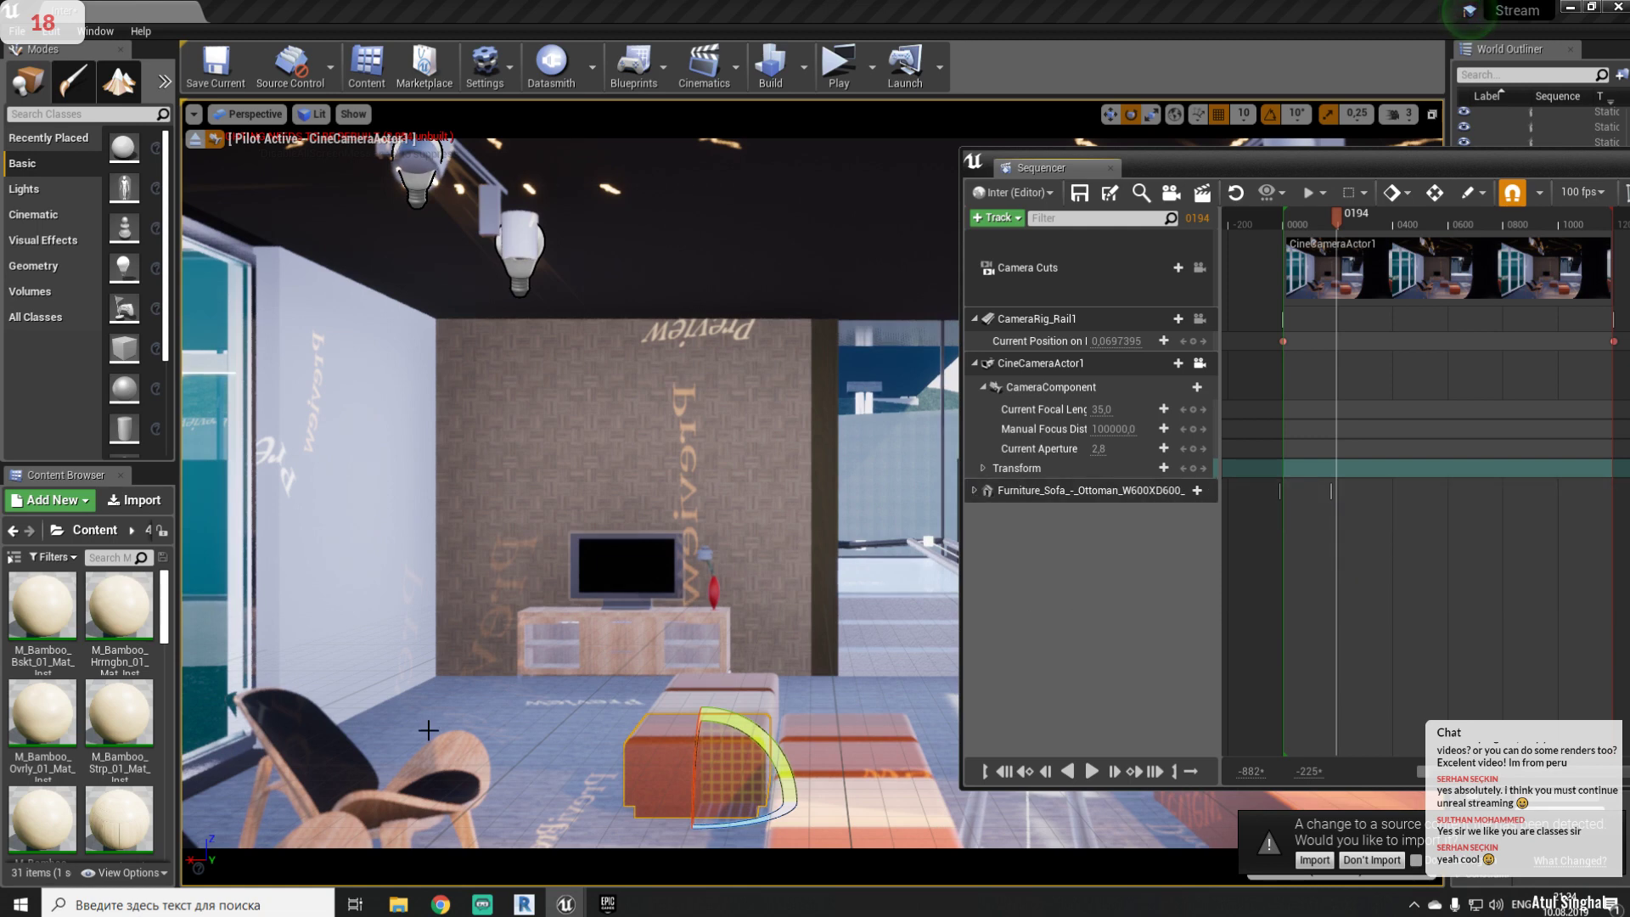
left_click(353, 763)
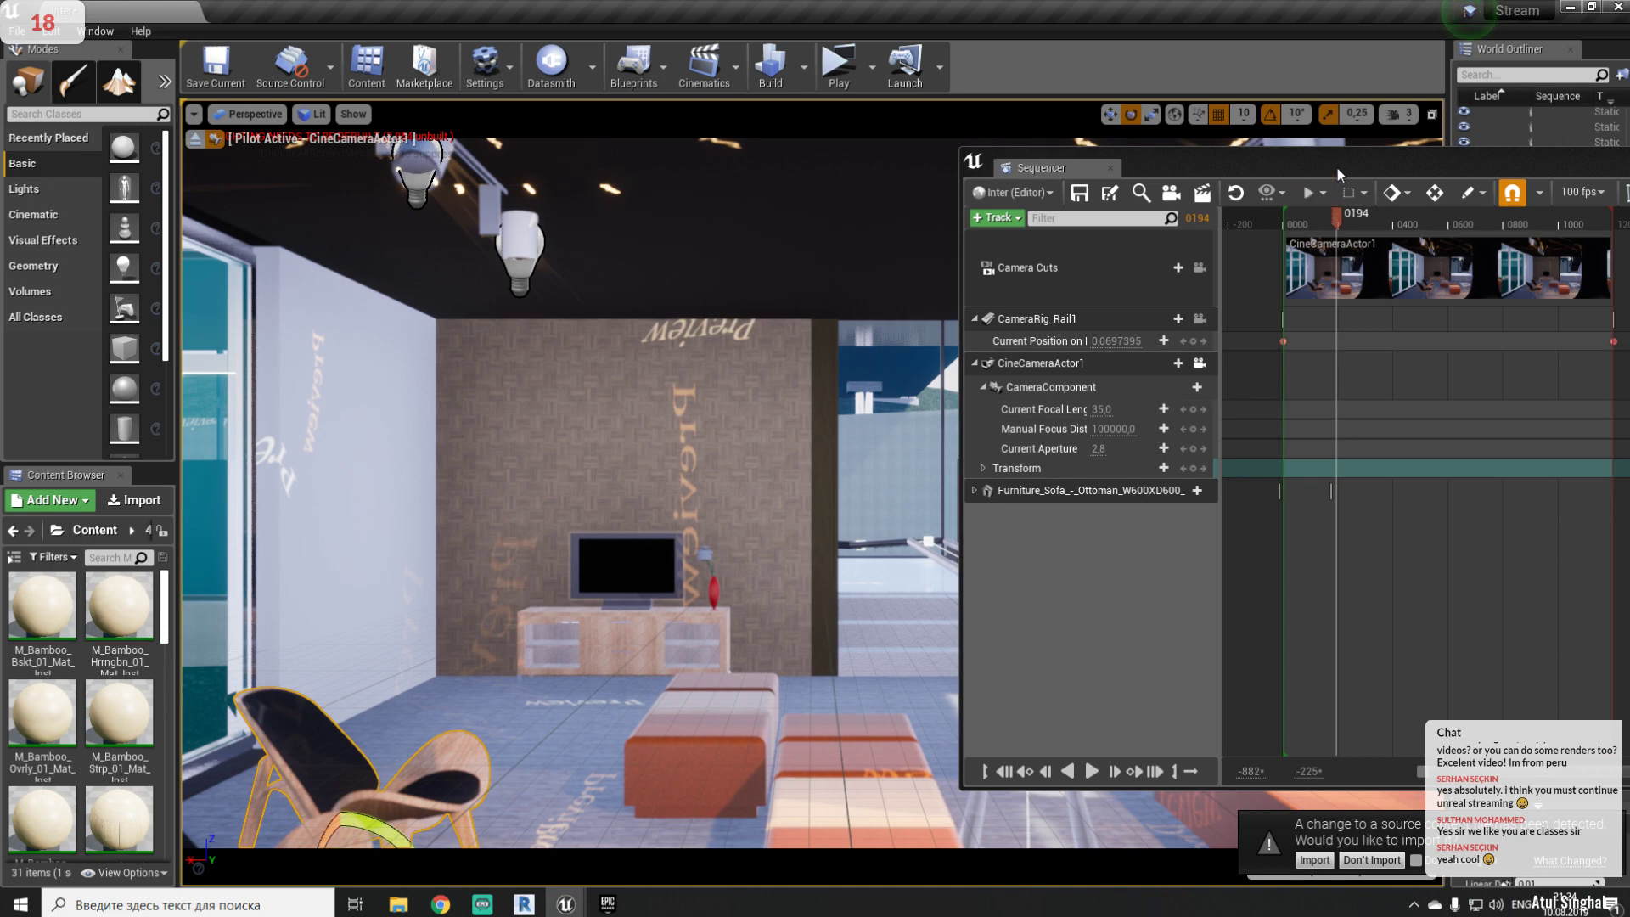
left_click_drag(1337, 174, 1218, 350)
left_click_drag(1511, 157, 1033, 737)
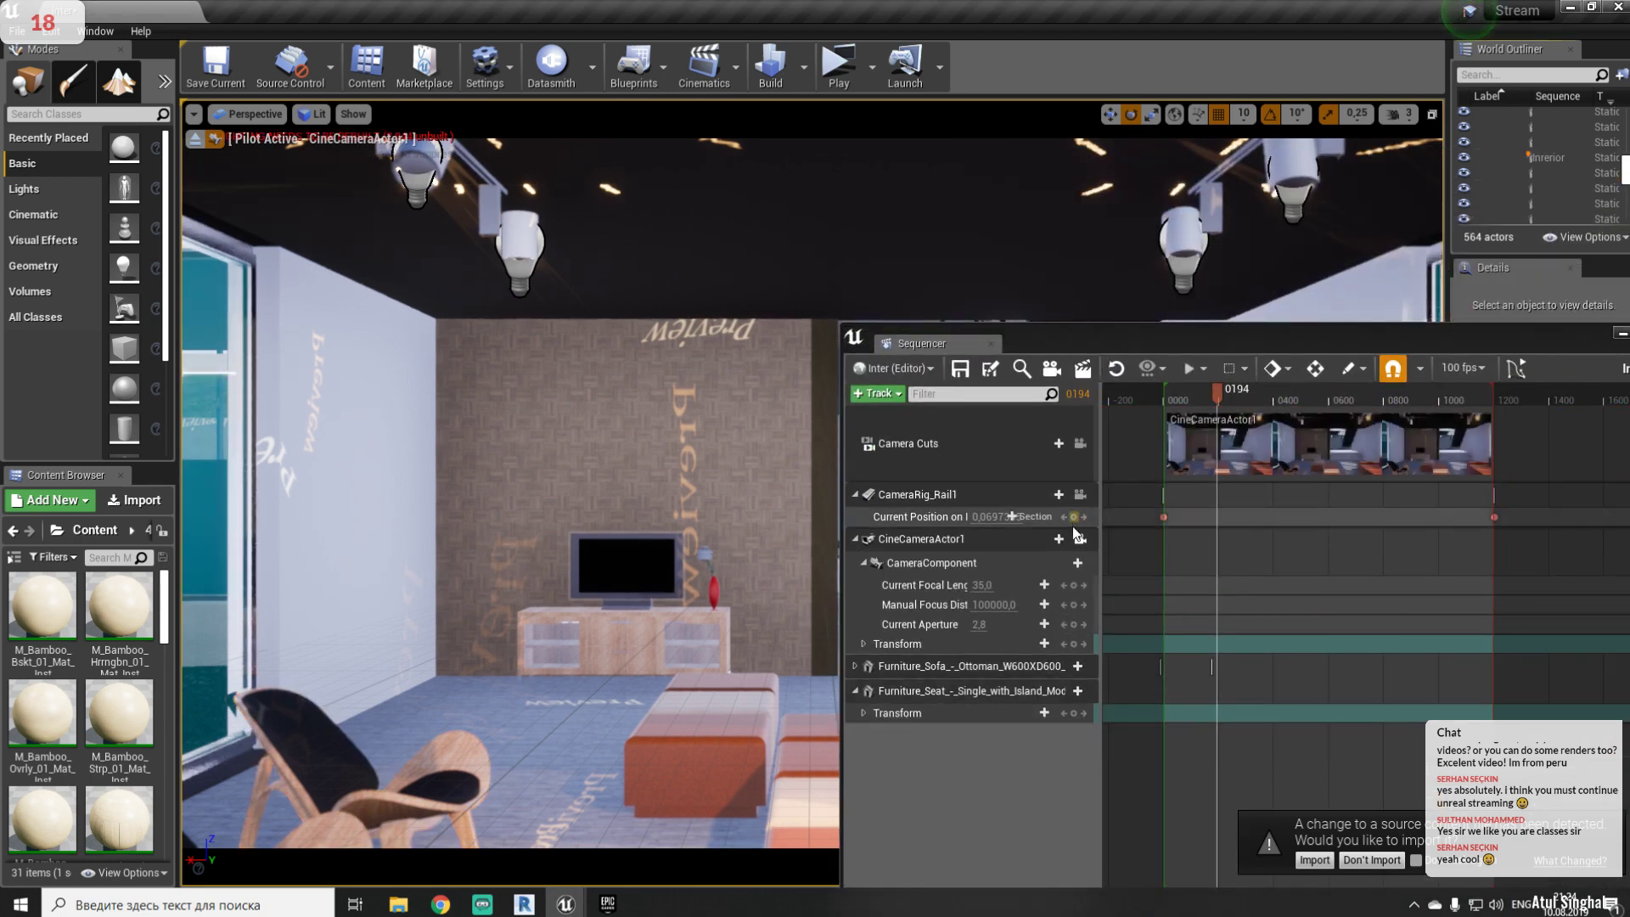
- Add the Furniture_Seating_-_Artemis lounge chair to the sequence and collapse the single seat's tracks
left_click(372, 787)
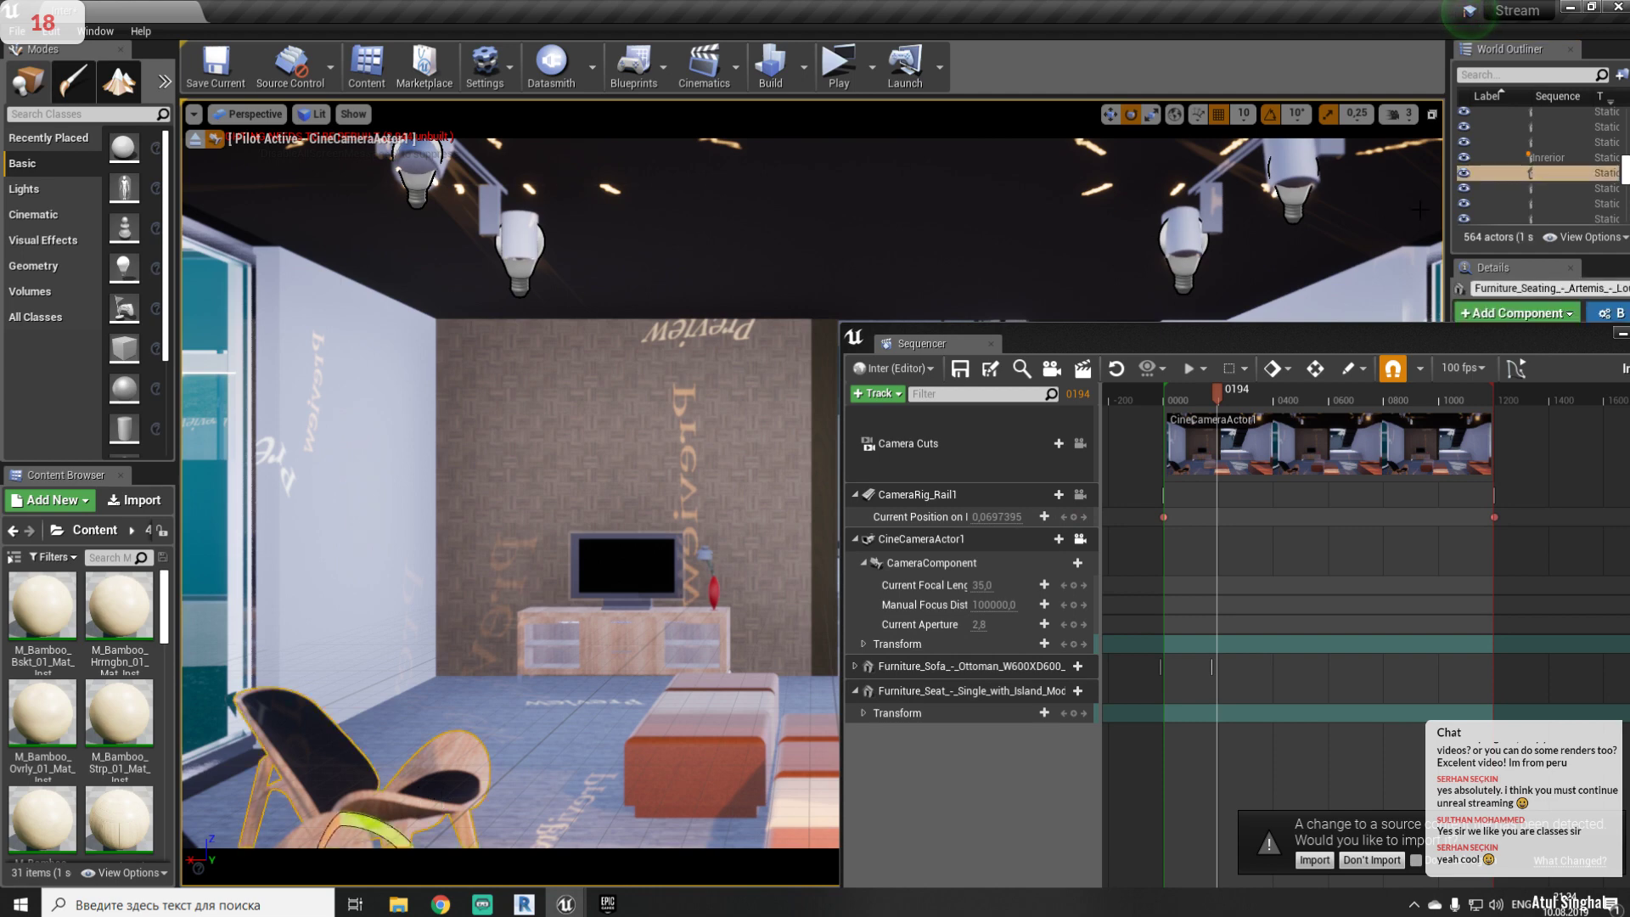
left_click_drag(1499, 171, 857, 770)
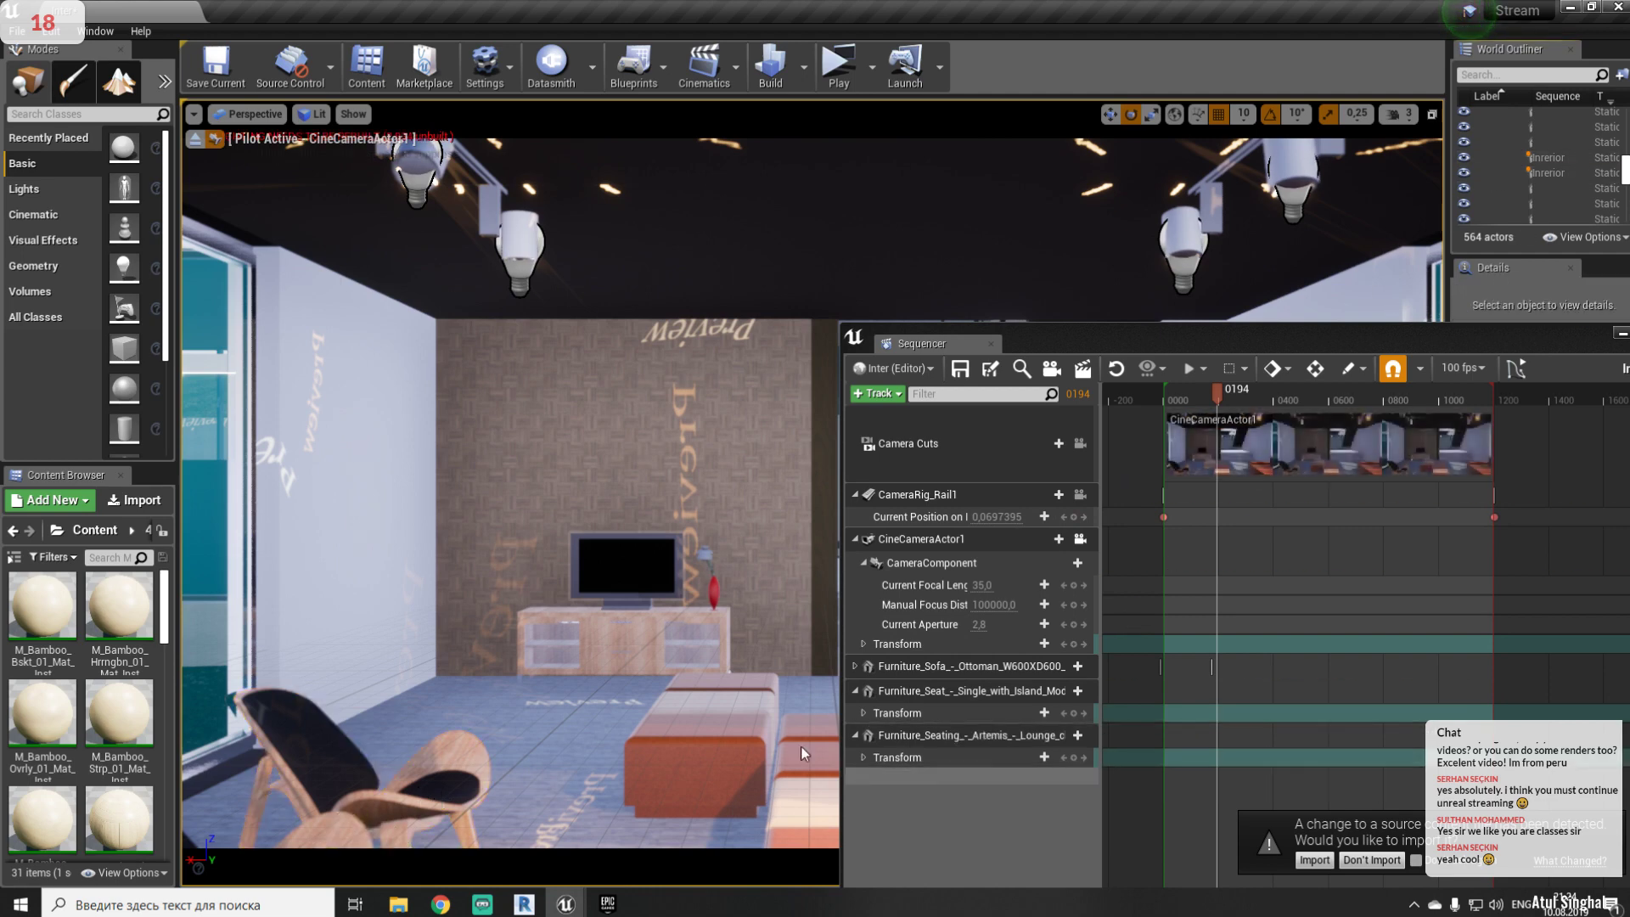
left_click(859, 690)
left_click(855, 690)
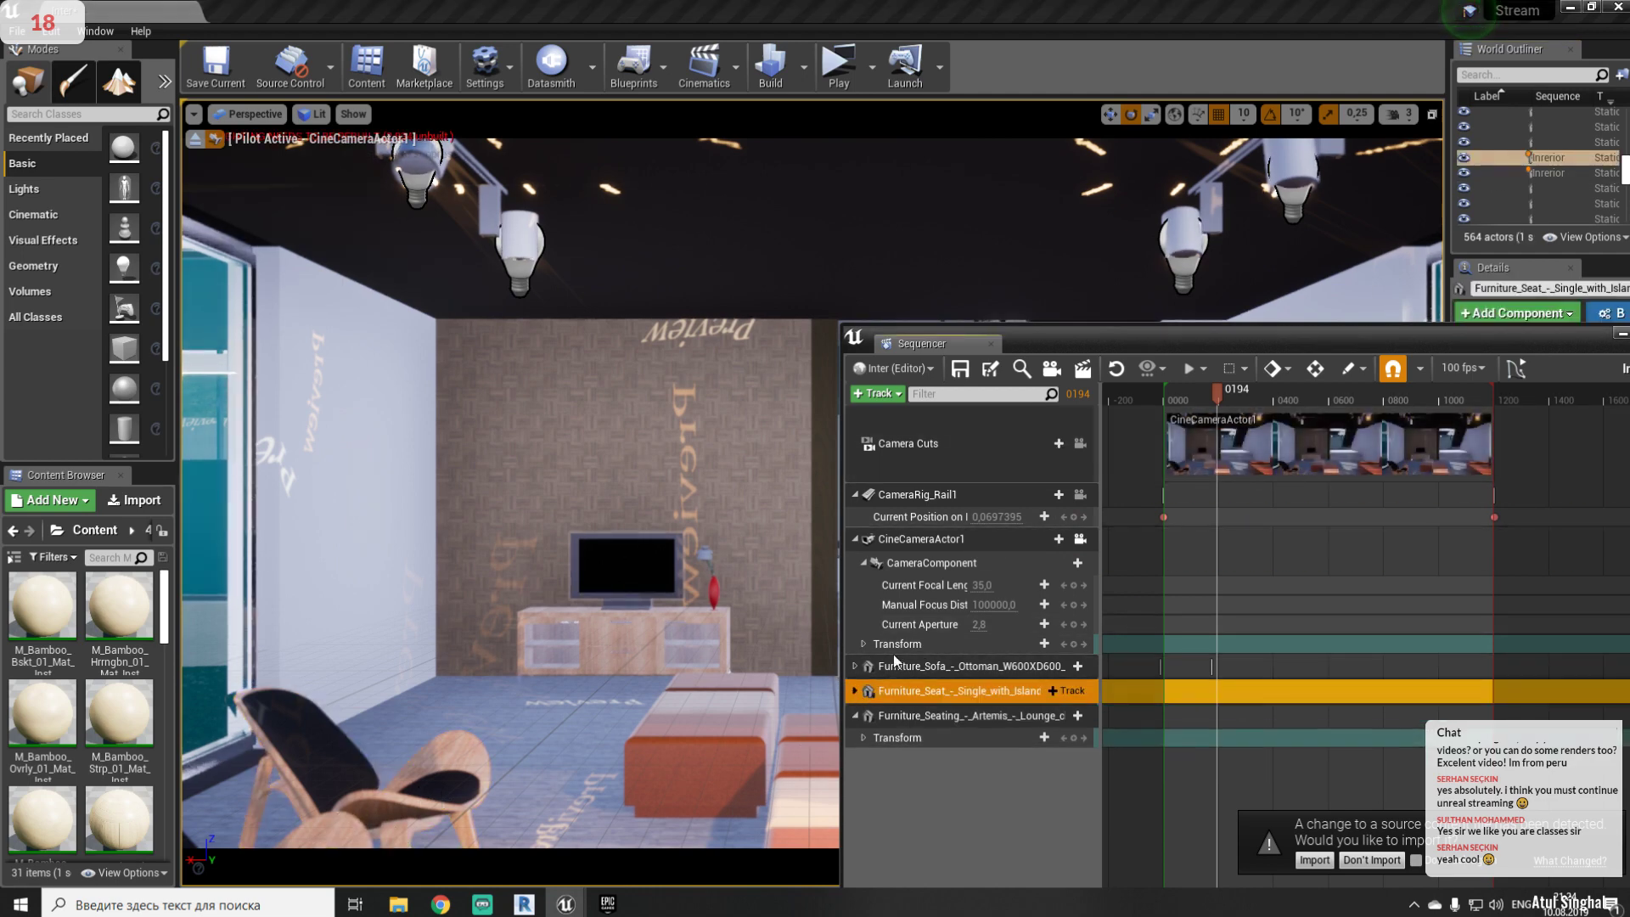
left_click_drag(1057, 331, 1113, 135)
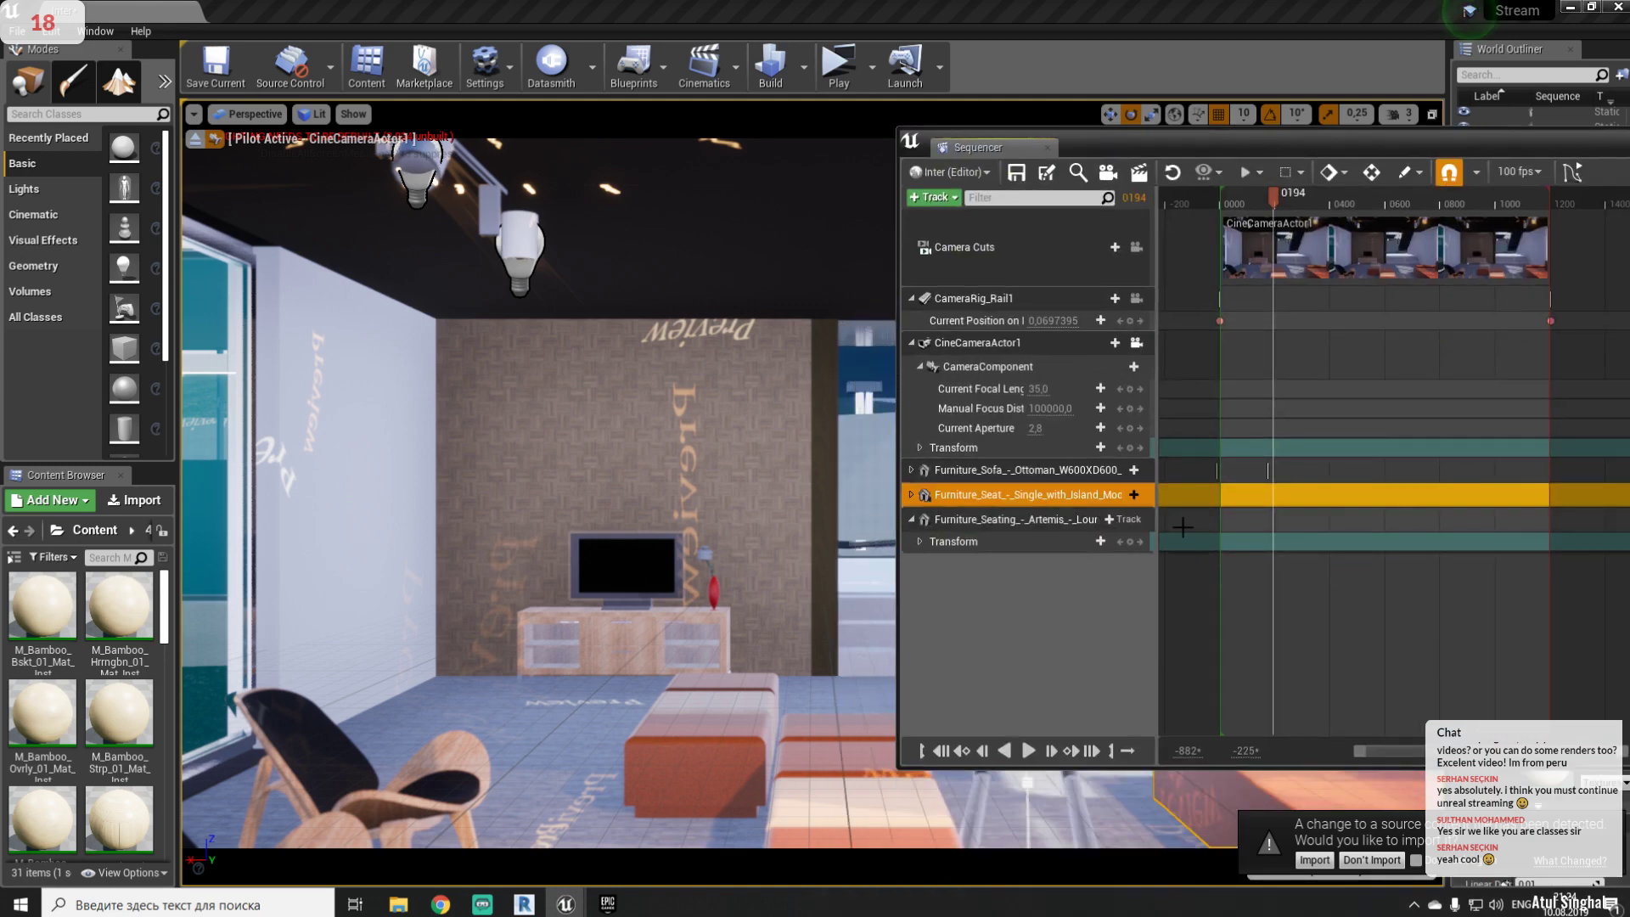
left_click(1038, 521)
right_click(1035, 520)
mouse_move(1078, 526)
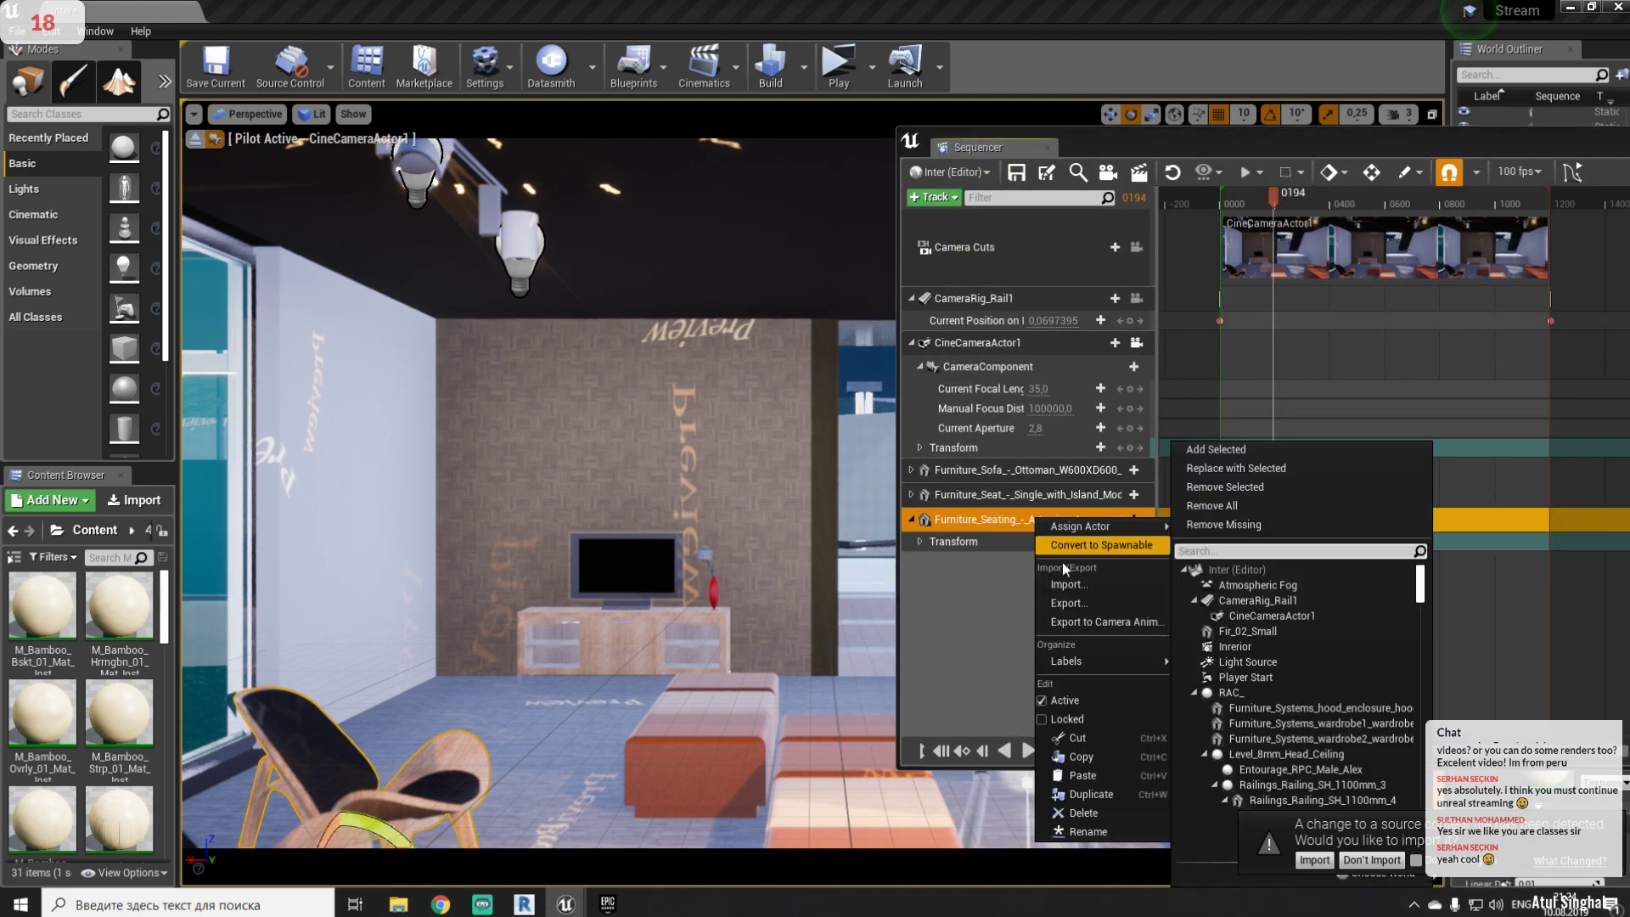
left_click(910, 665)
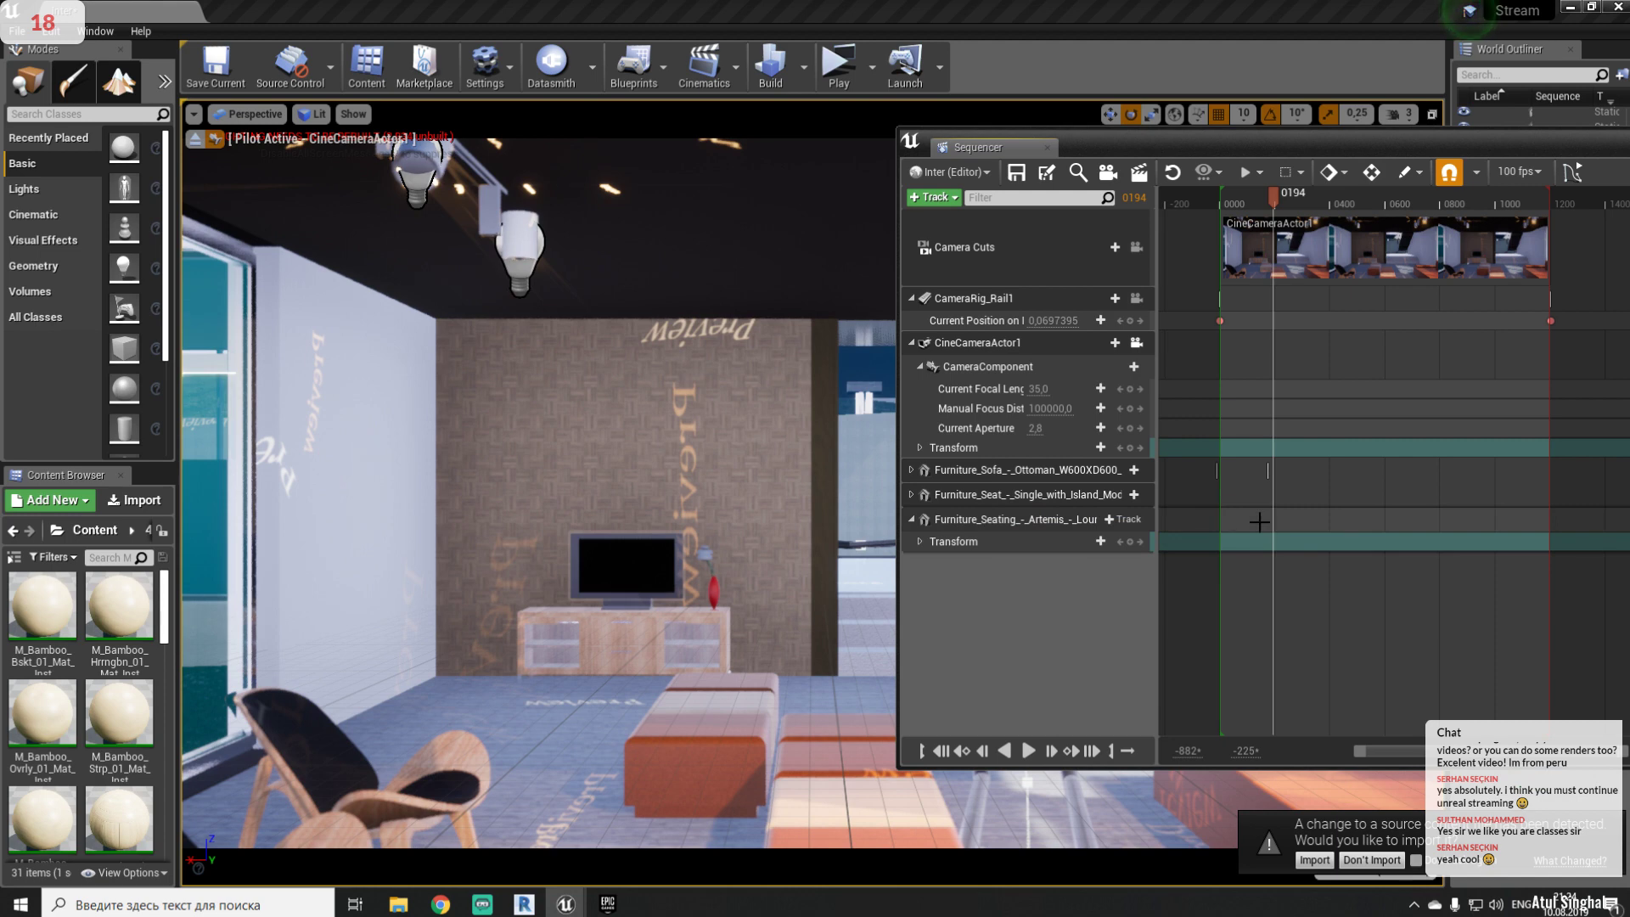
- Paste the copied transform keyframes into the Artemis lounge chair's Transform track and shift them back to the sequence start, checking the chair at frame 206
right_click(1237, 547)
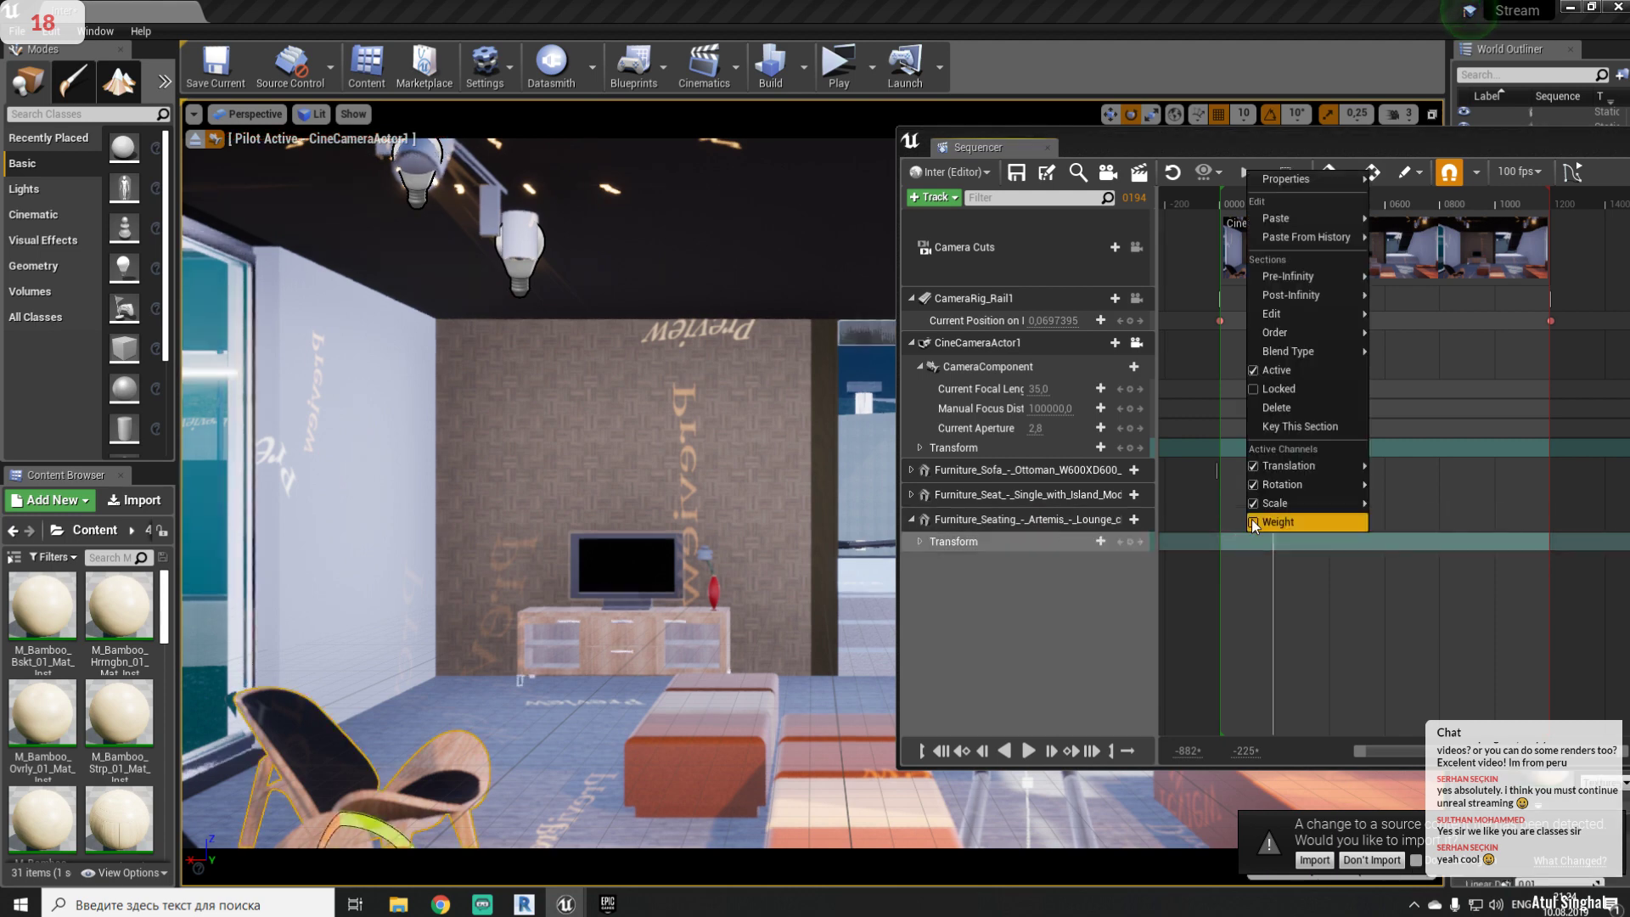
mouse_move(1294, 334)
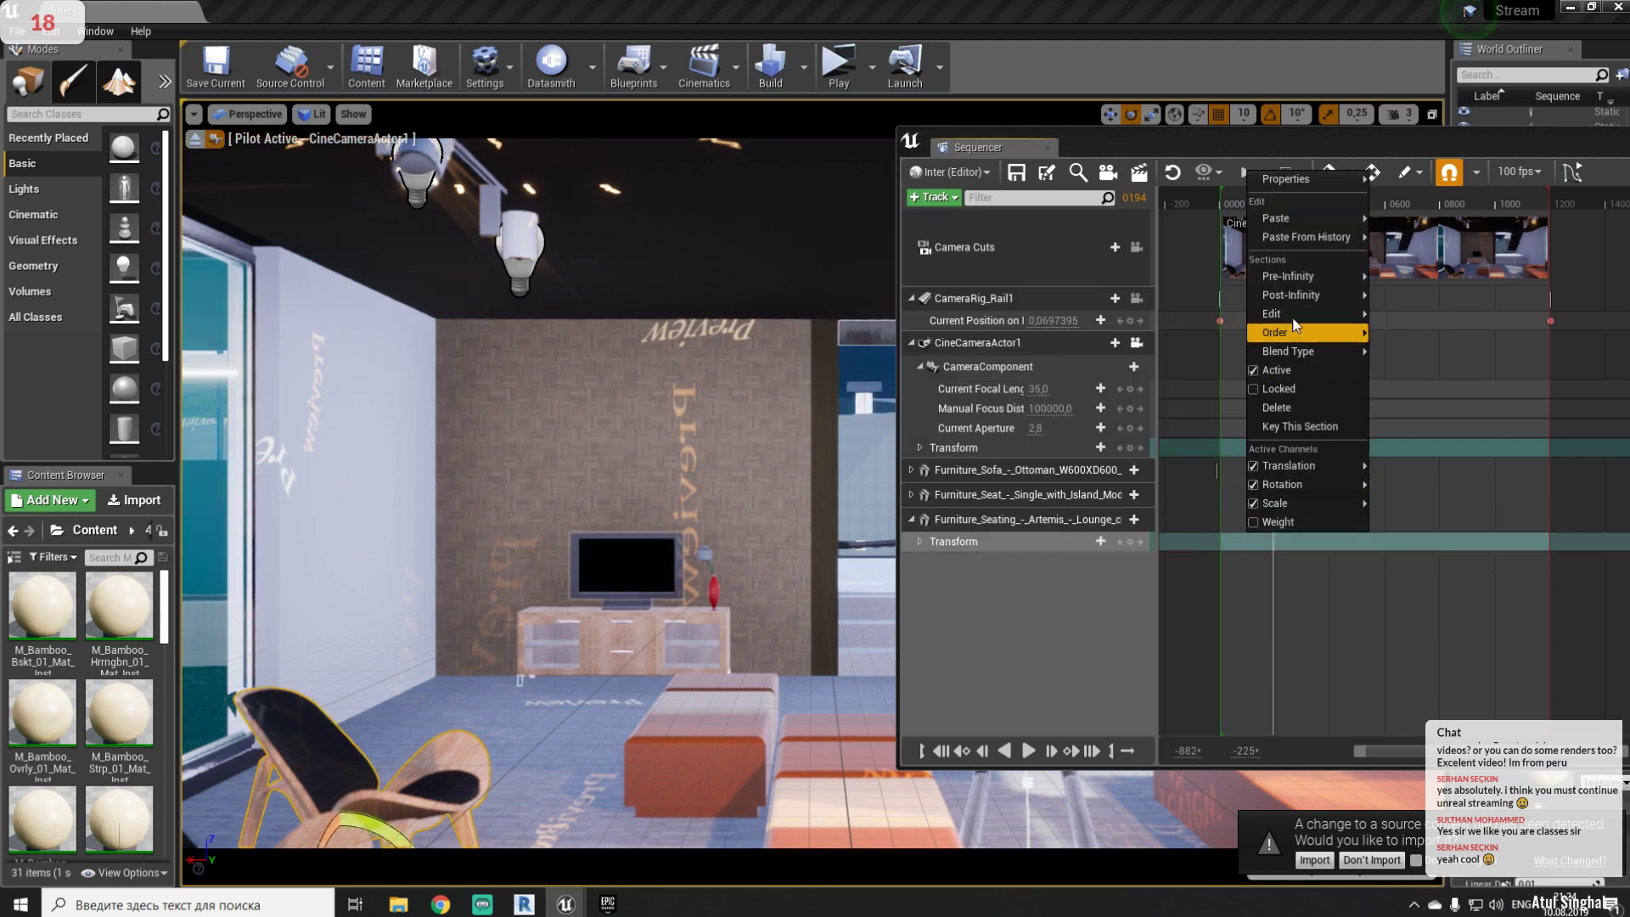
mouse_move(1318, 222)
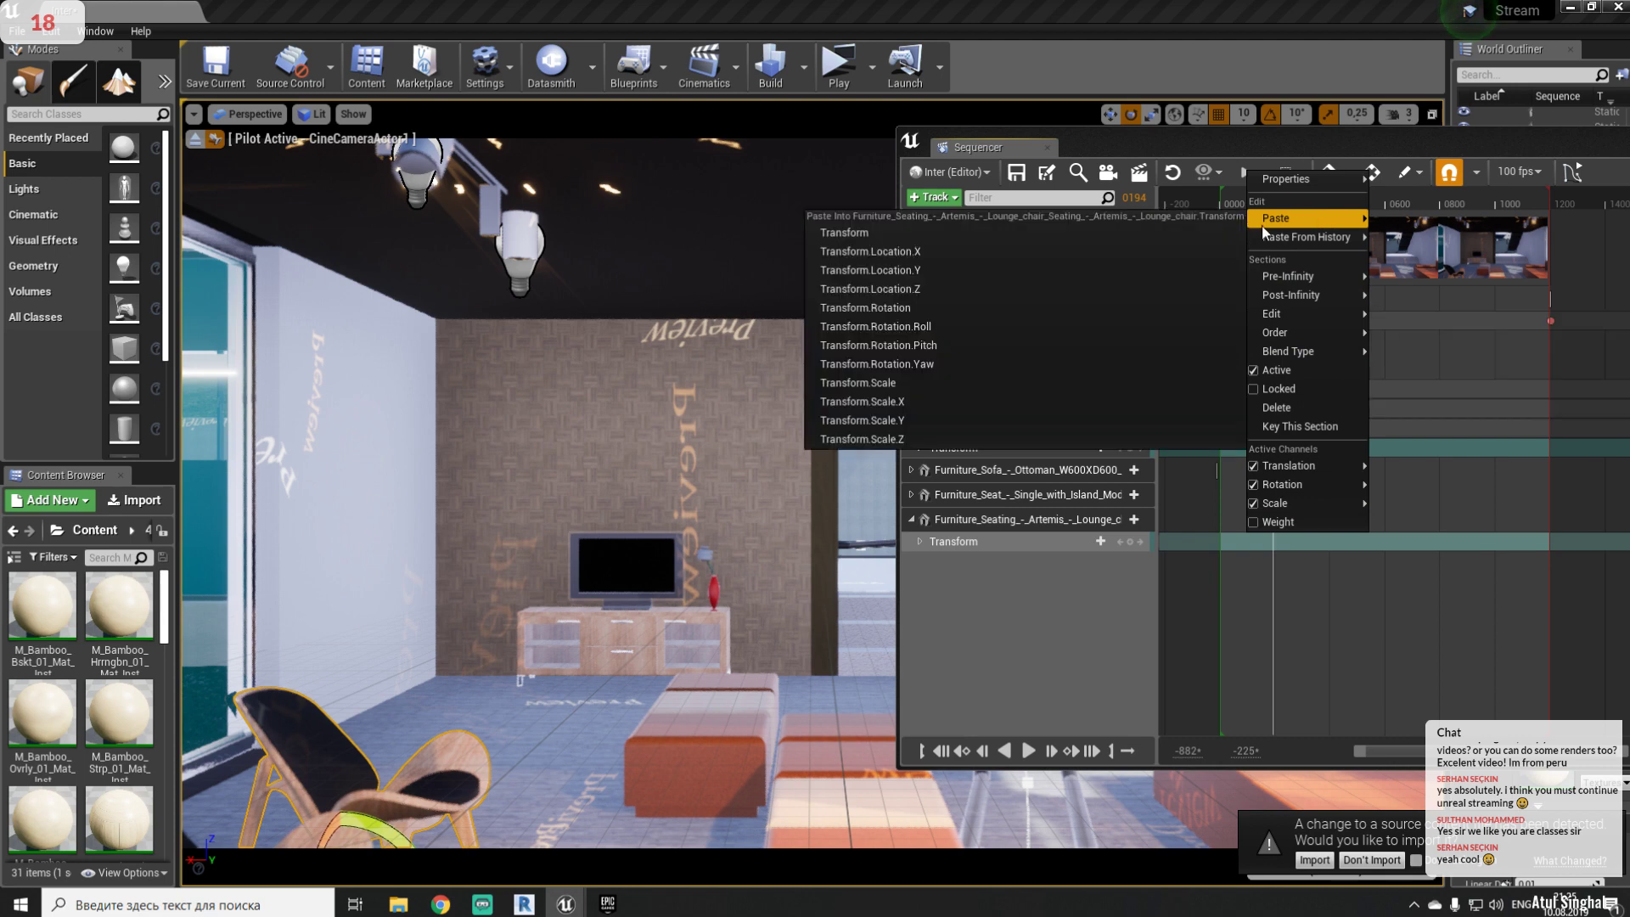
left_click(1107, 231)
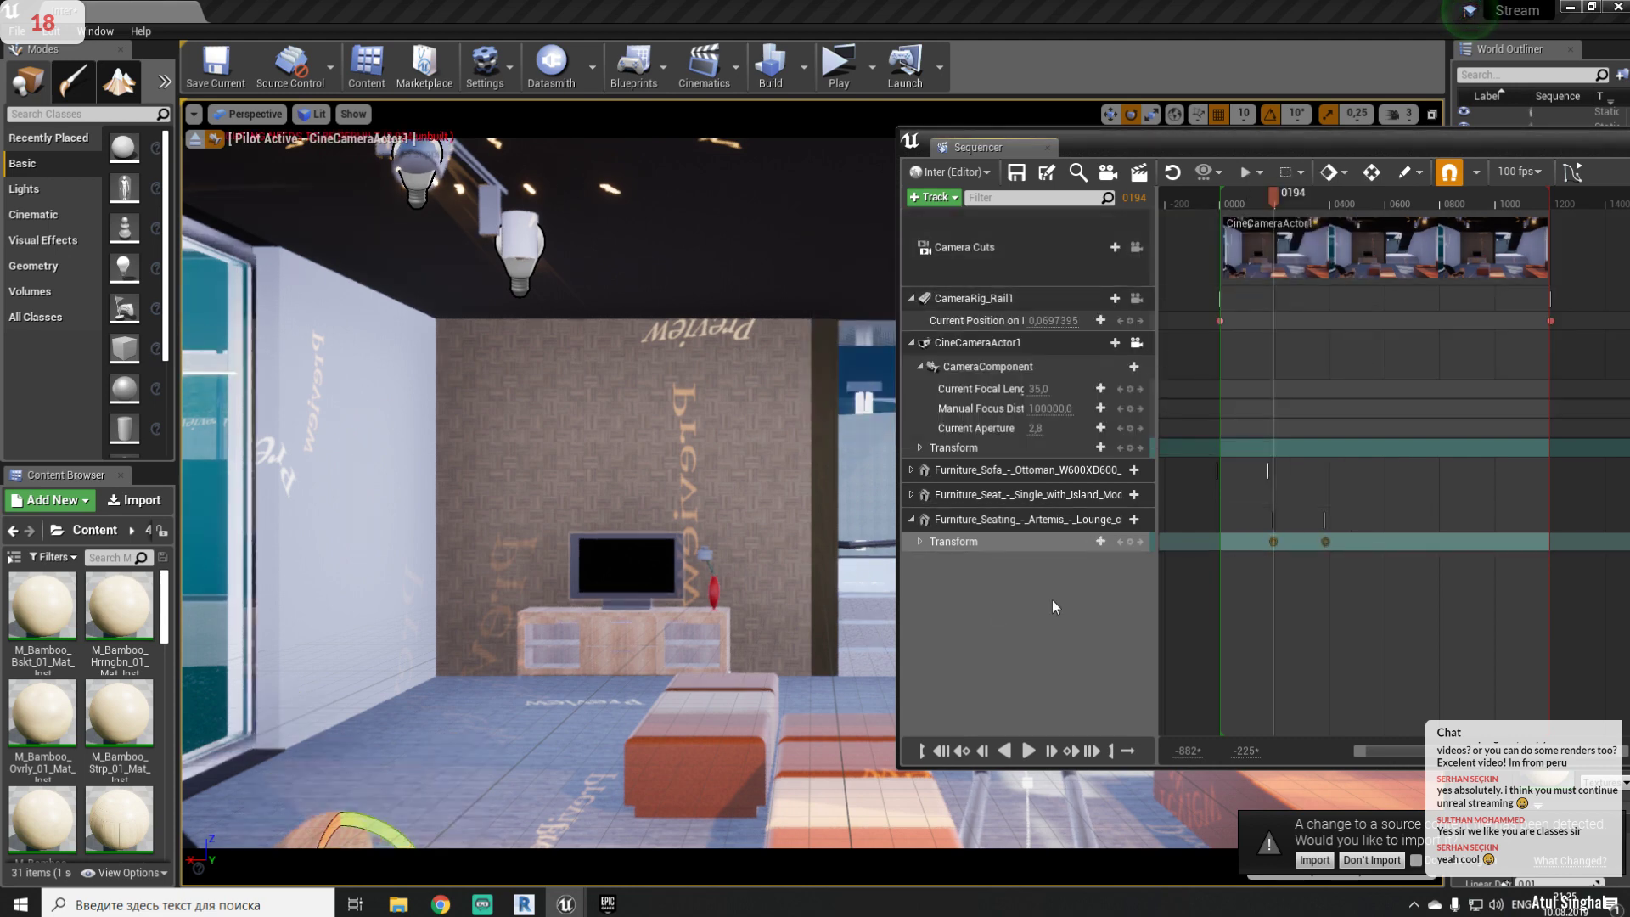
left_click_drag(1328, 538, 1272, 539)
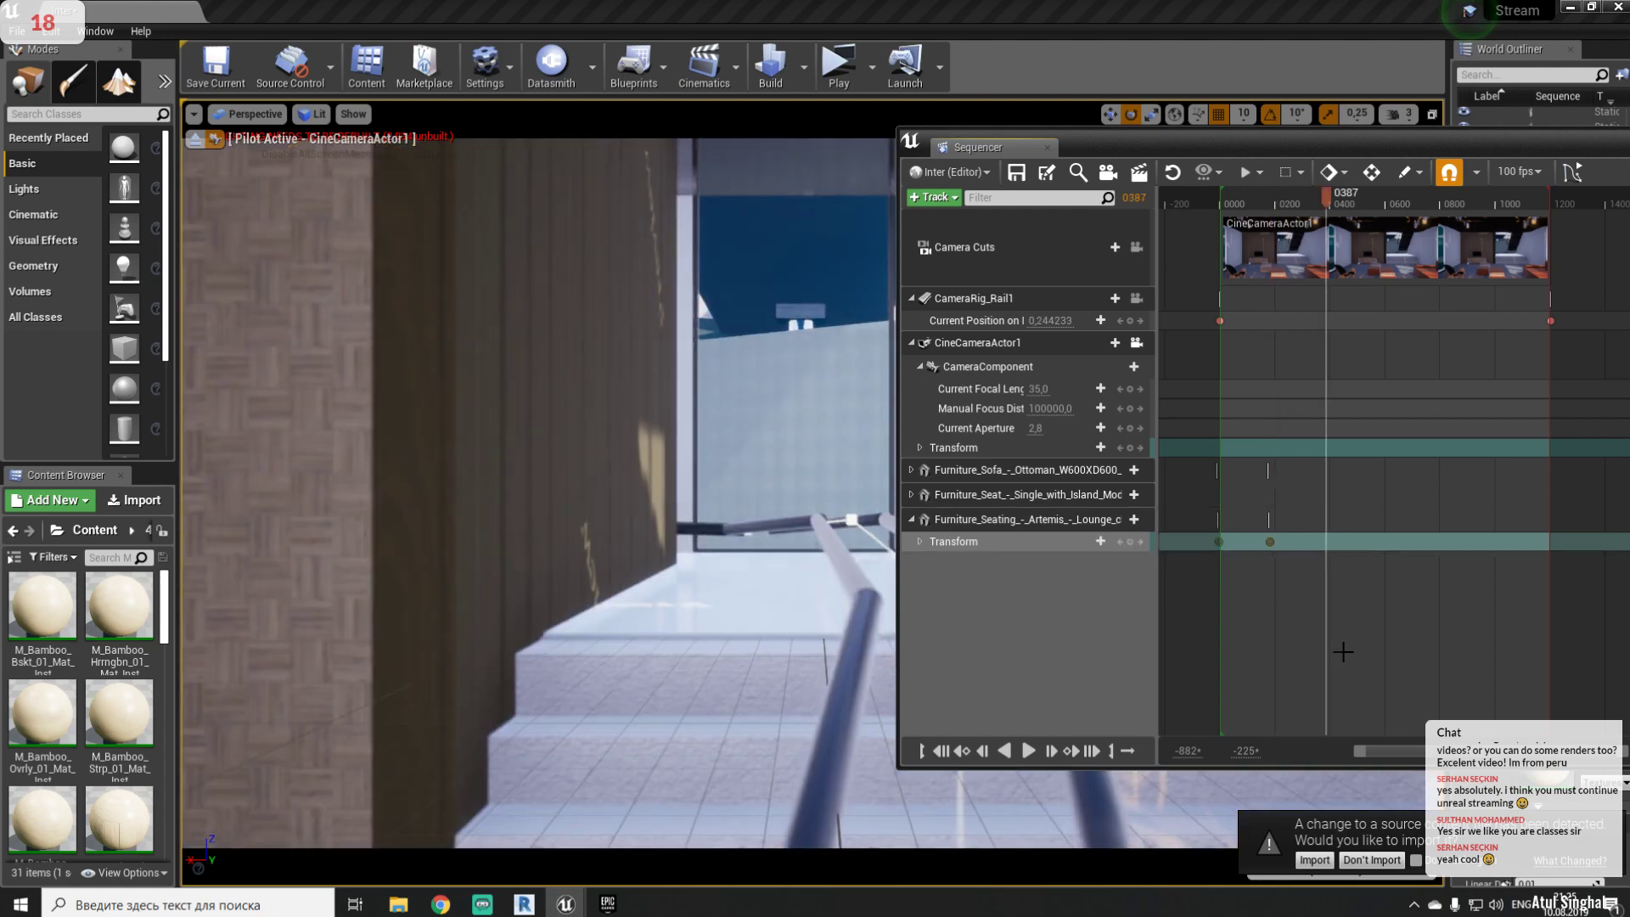
left_click_drag(1331, 202, 1276, 287)
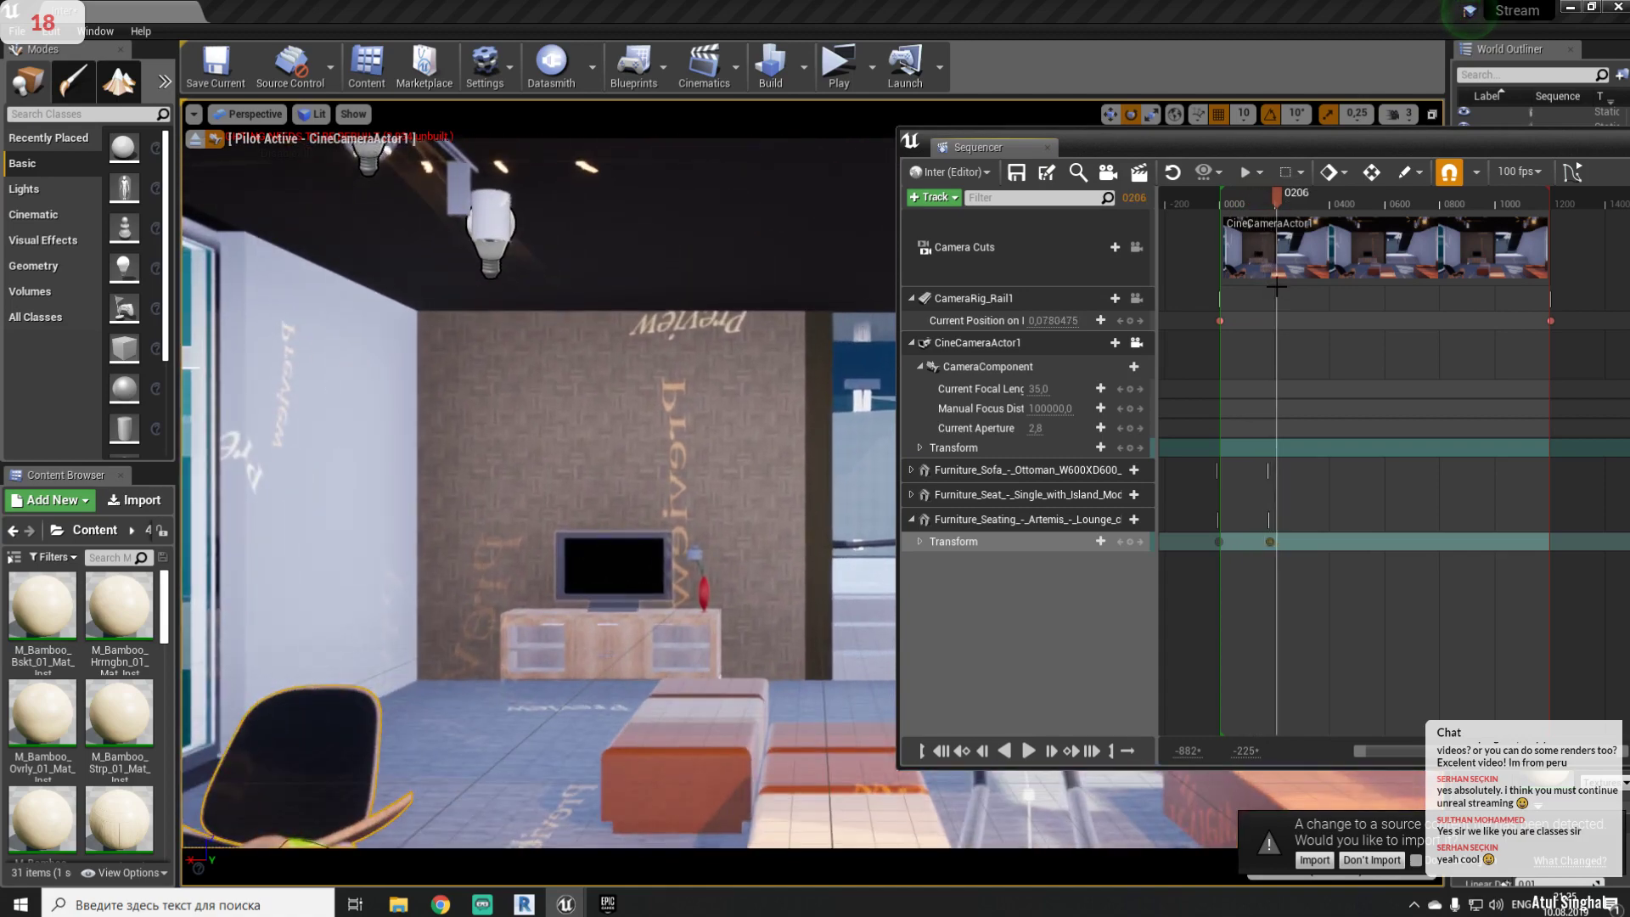